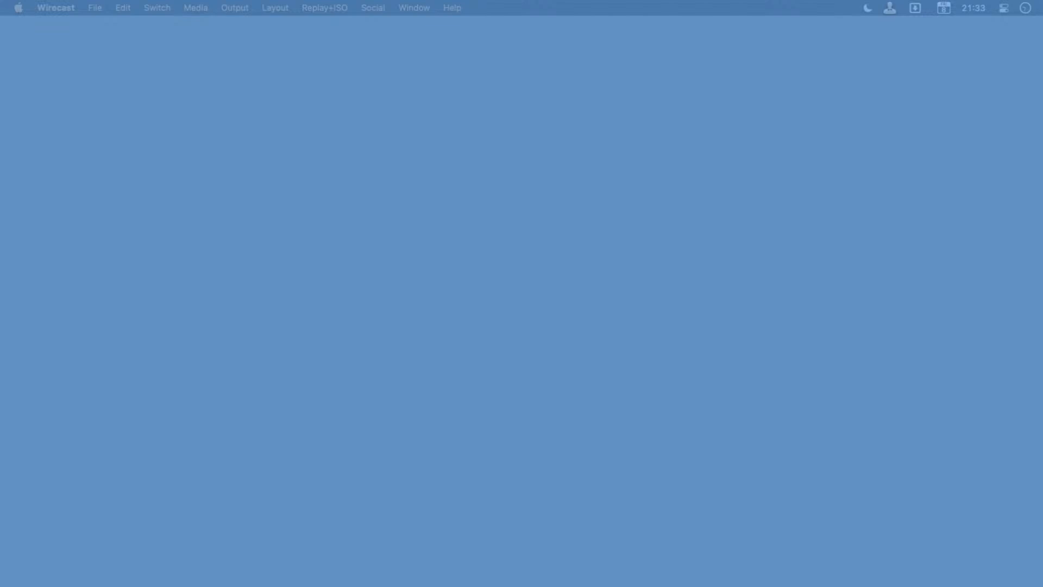
# Switch to Craft using the system-wide search.
pyautogui.press('super+space')
pyautogui.write('craft')
pyautogui.press('Return')
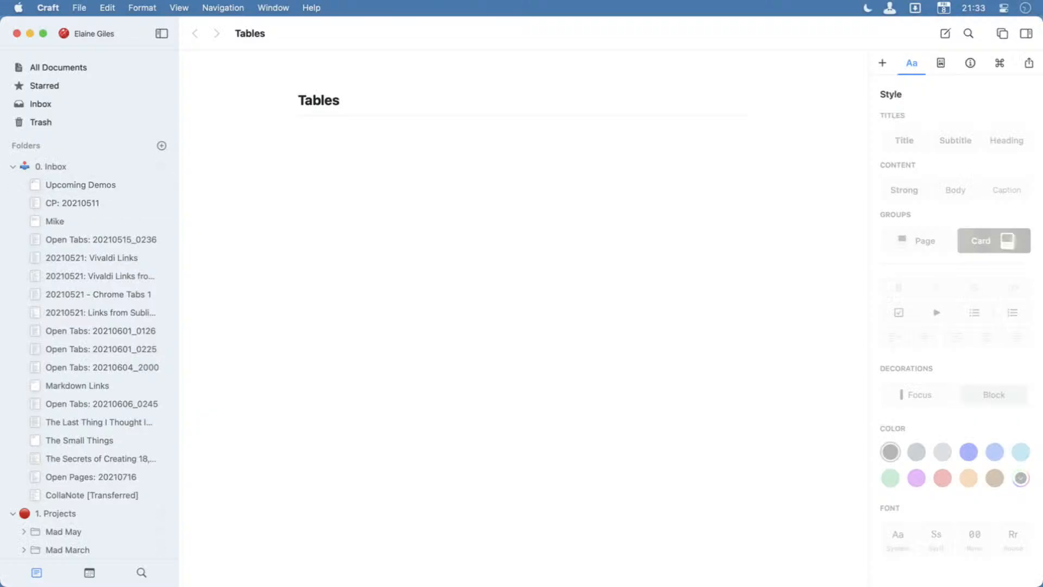
# Collapse the 0. Inbox, 1. Projects and 2. Areas folders so only the top-level folders are listed.
pyautogui.click(7, 165)
pyautogui.click(8, 164)
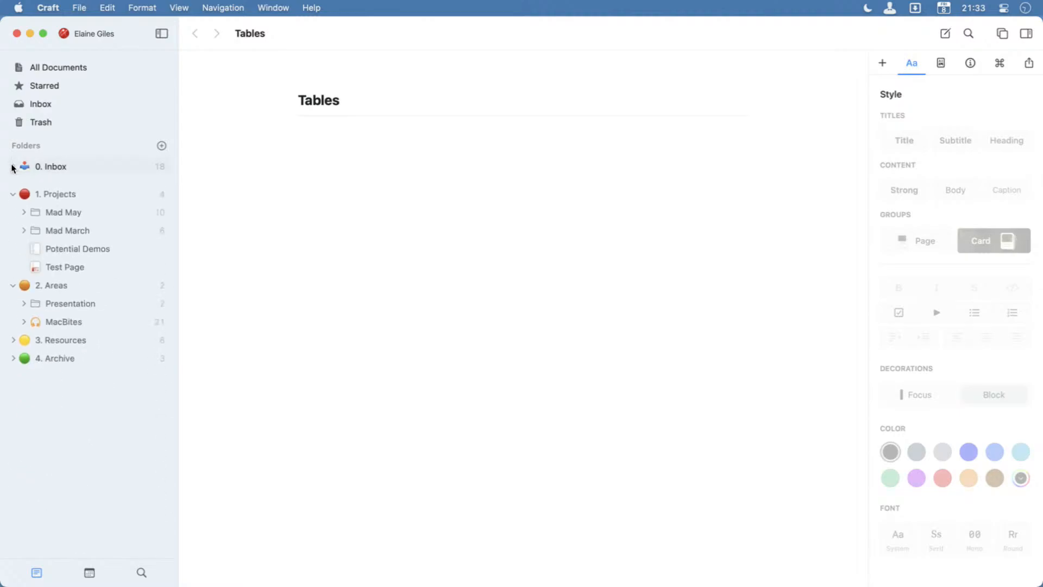
pyautogui.click(12, 184)
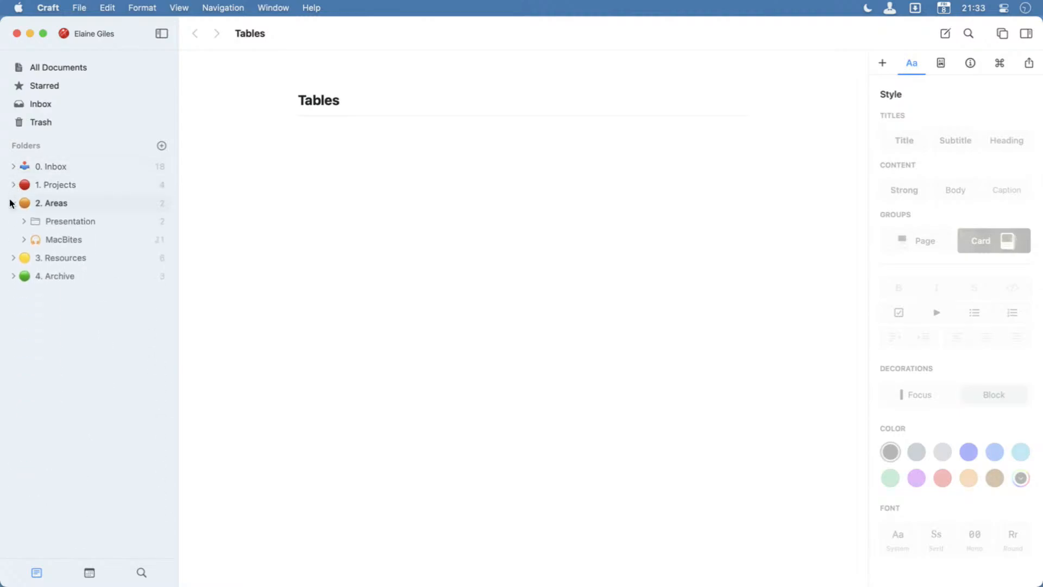
pyautogui.click(13, 203)
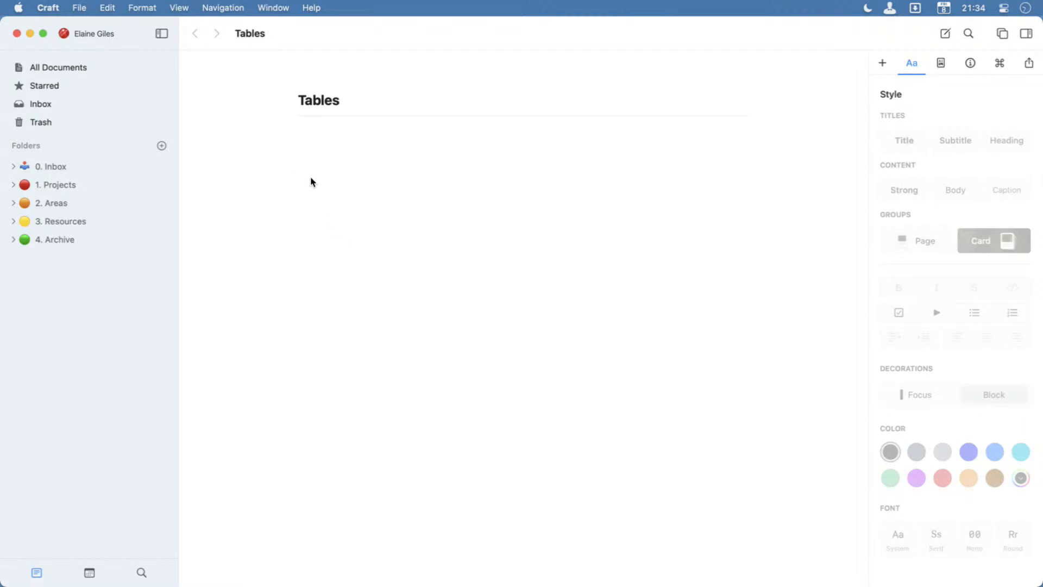
# Insert a 4x4 table in the empty line beneath the Tables title.
pyautogui.click(324, 132)
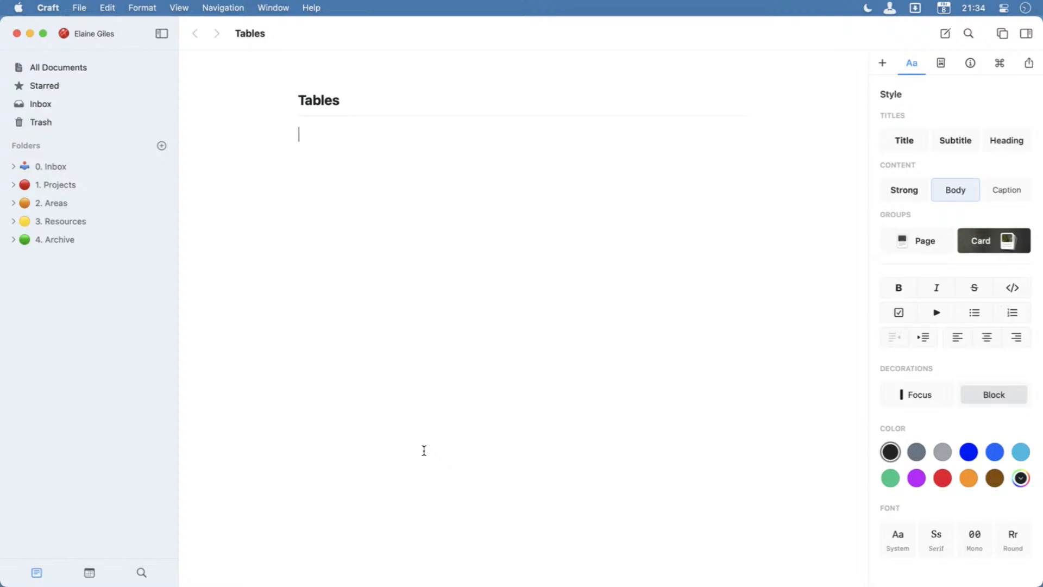
pyautogui.write('/')
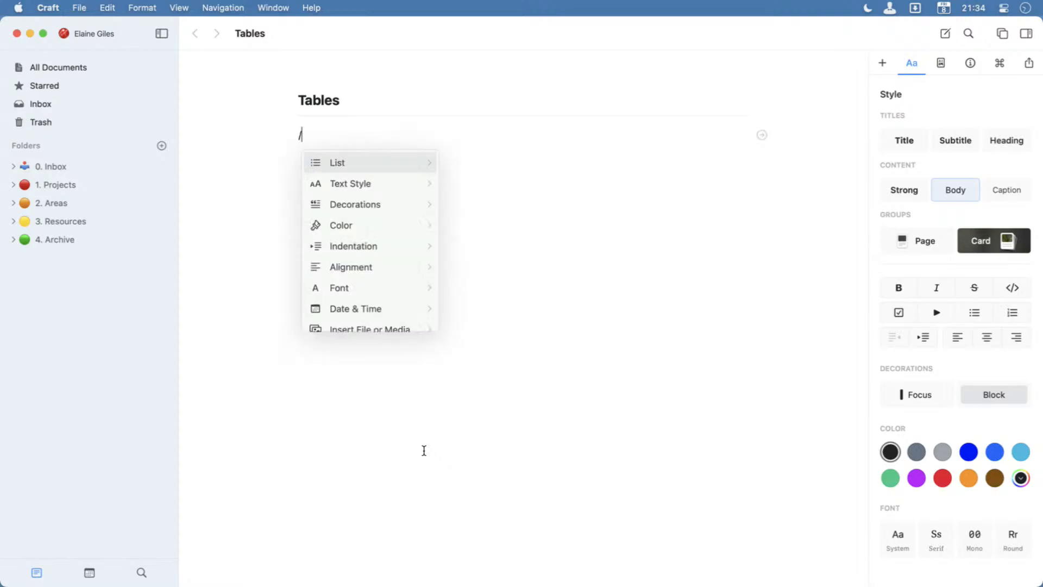
pyautogui.write('table')
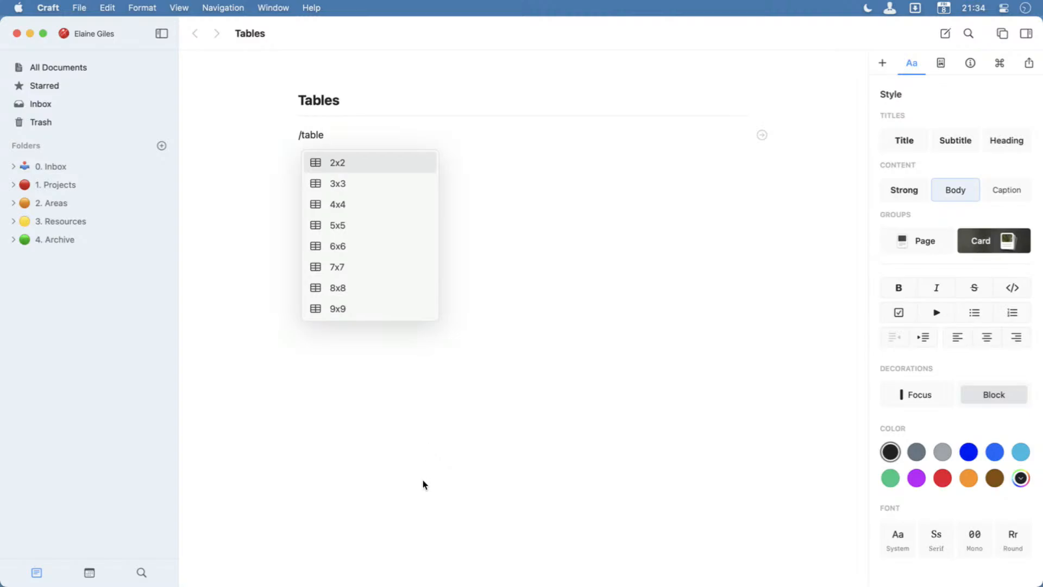
pyautogui.click(356, 206)
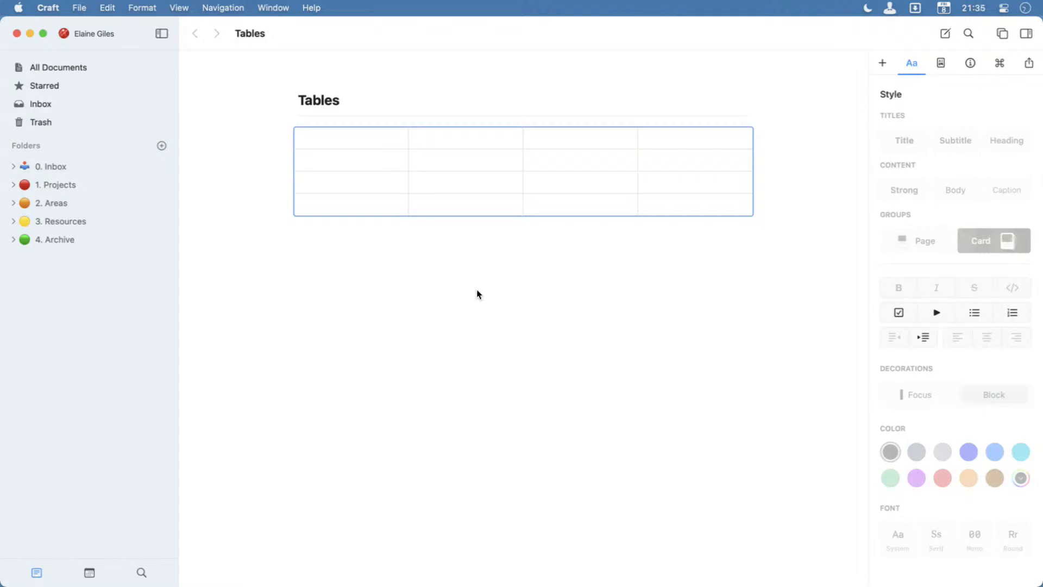
# Fill the header row from the second column onward with BackBites, ChatBites and Focus.
pyautogui.click(333, 163)
pyautogui.click(475, 142)
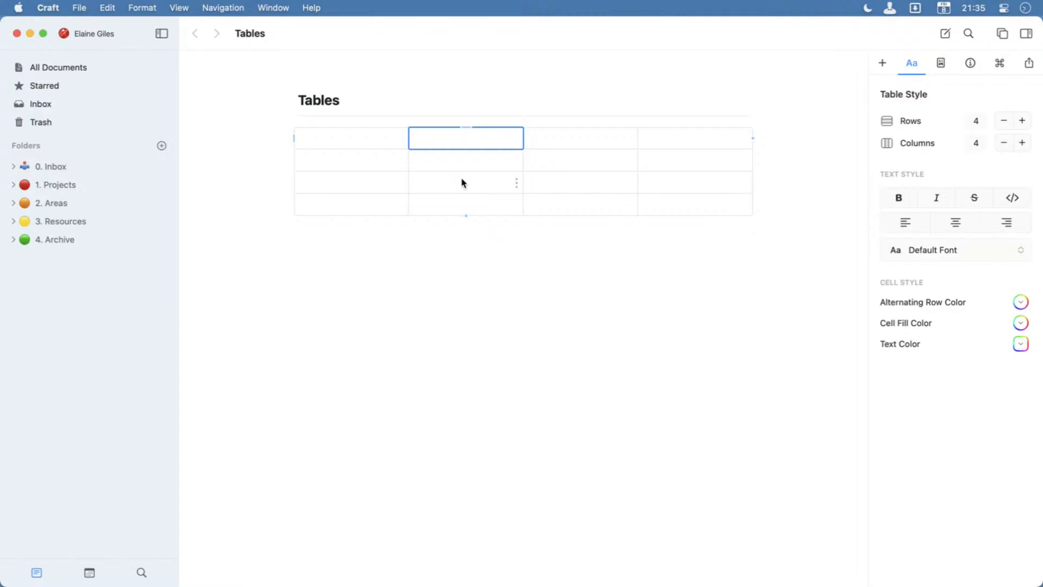
pyautogui.write('BackBites')
pyautogui.press('Tab')
pyautogui.write('Chat')
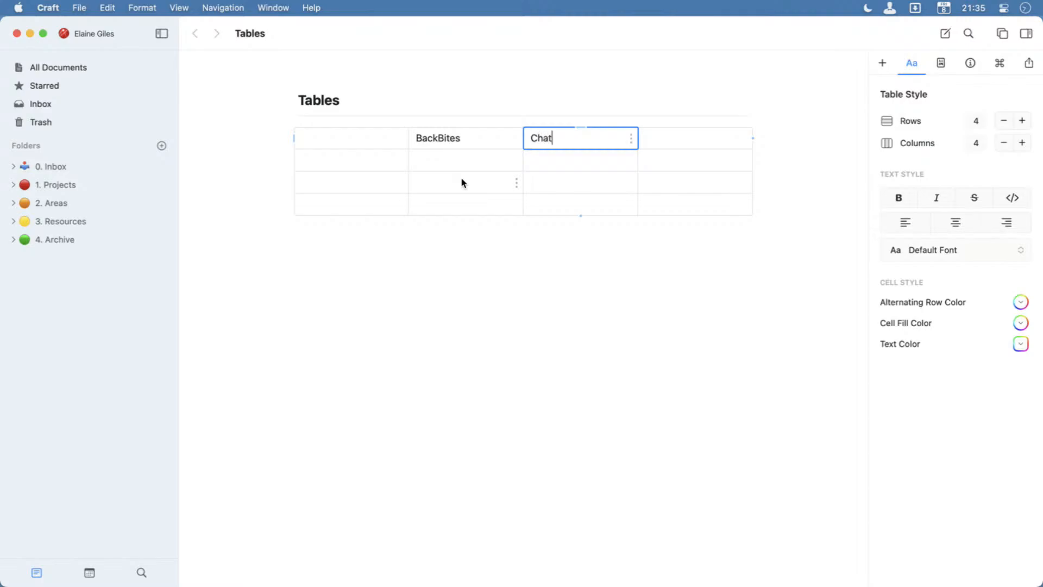
pyautogui.write('Bites')
pyautogui.press('Tab')
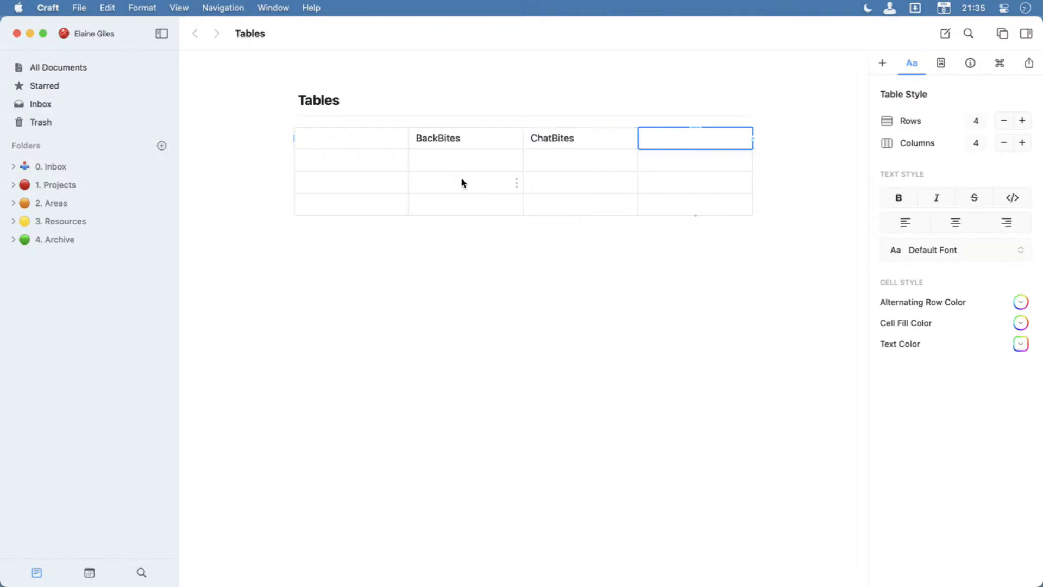
pyautogui.write('Focus')
# Label the three rows below the header 0150, 0151 and 0152 in the first column.
pyautogui.press('Down')
pyautogui.press('Left')
pyautogui.press('Left')
pyautogui.press('Left')
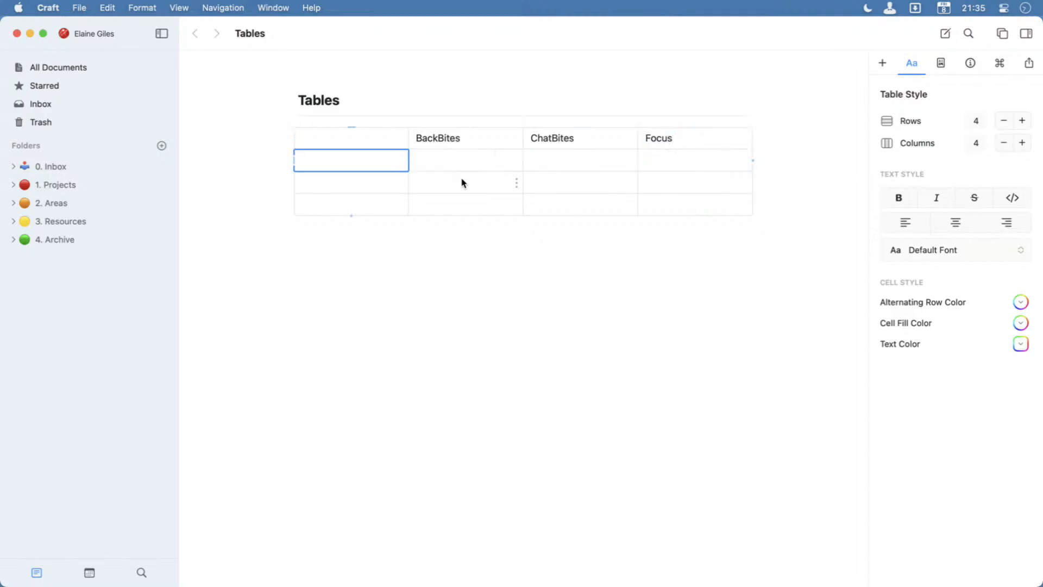
pyautogui.write('0150')
pyautogui.press('Down')
pyautogui.write('0151')
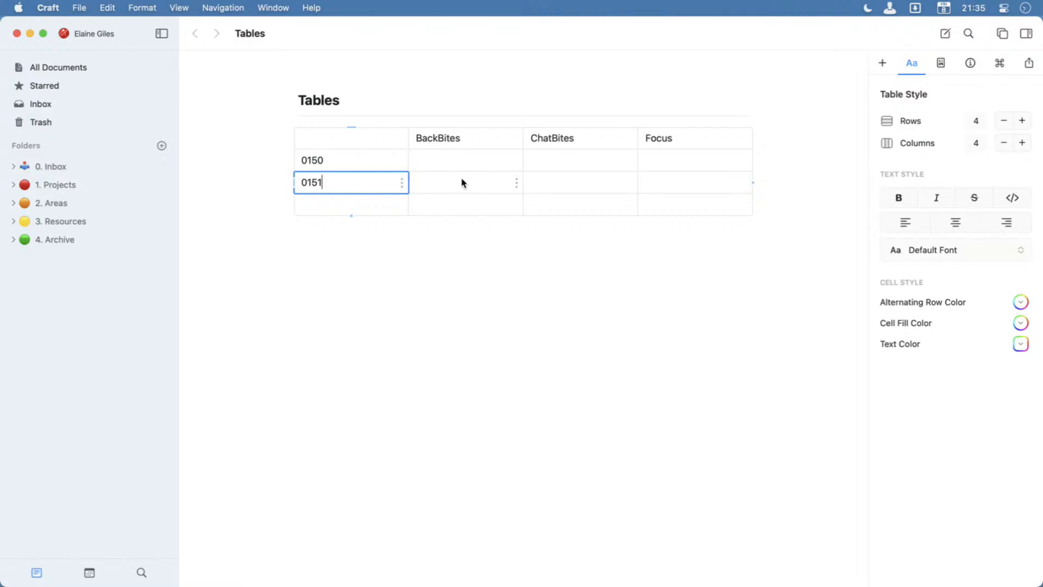
pyautogui.press('Down')
pyautogui.write('0152')
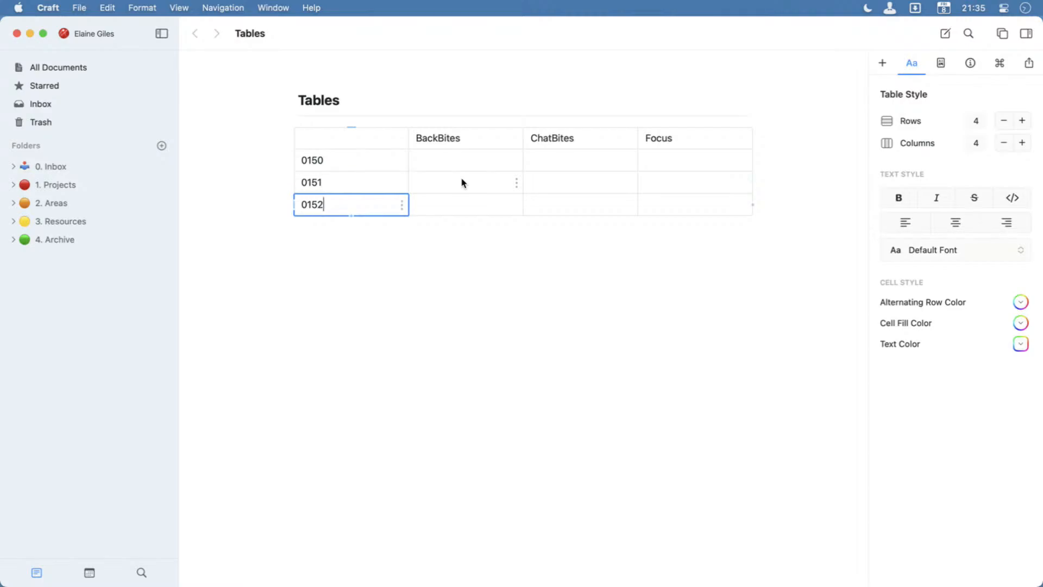
# In the 0150 row, enter Biggles under BackBites and News Items under ChatBites.
pyautogui.press('Right')
pyautogui.press('Up')
pyautogui.press('Up')
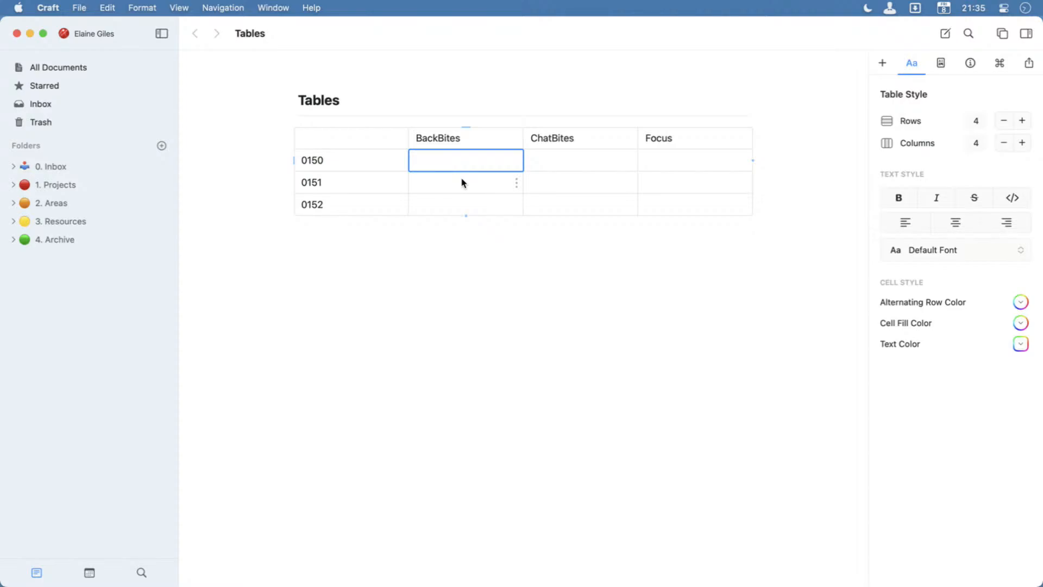
pyautogui.write('Biggles')
pyautogui.press('Tab')
pyautogui.write('N')
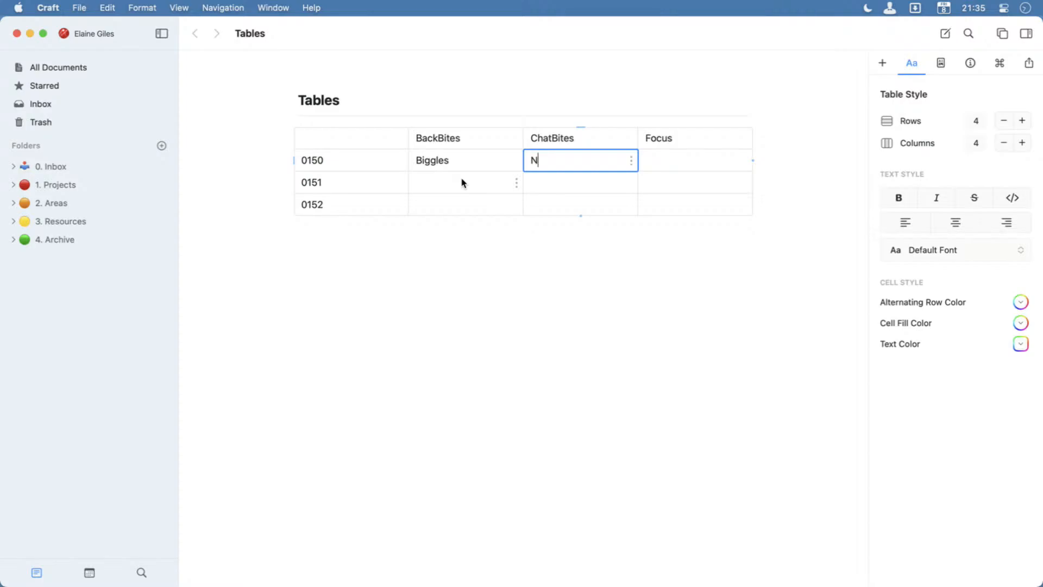
pyautogui.write('ews Items')
pyautogui.press('Tab')
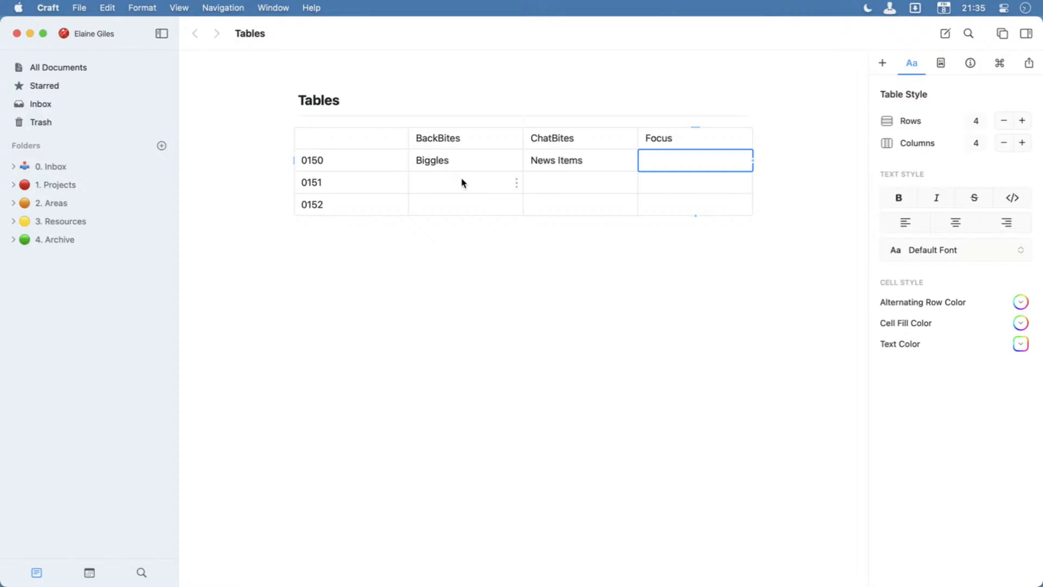
# Enter "Back To Basics: Notes" in the Focus cell of the 0150 row.
pyautogui.write('Back To Basics')
pyautogui.press('Return')
pyautogui.press('Up')
pyautogui.write(': Notes')
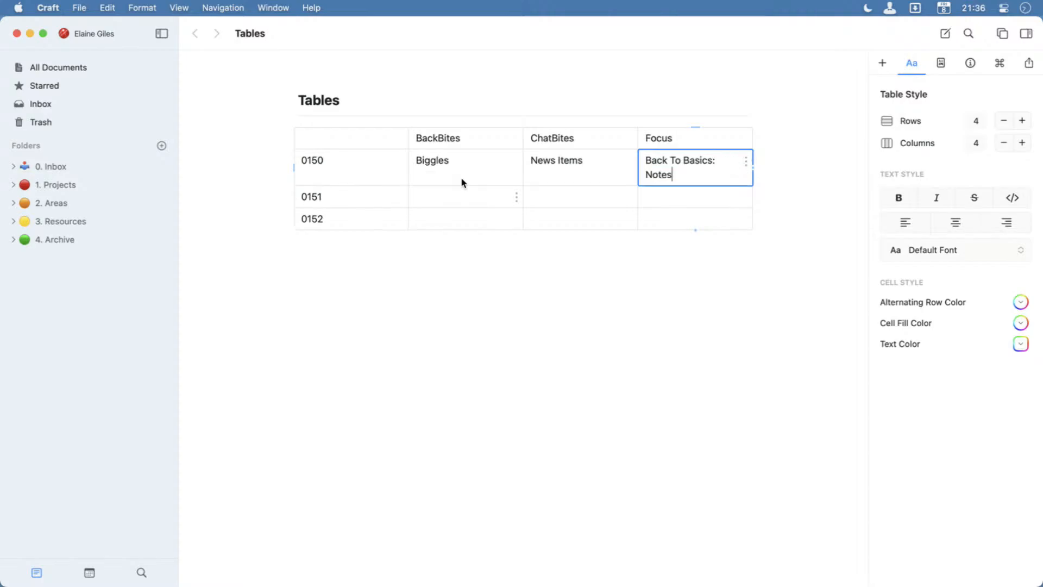
pyautogui.press('Return')
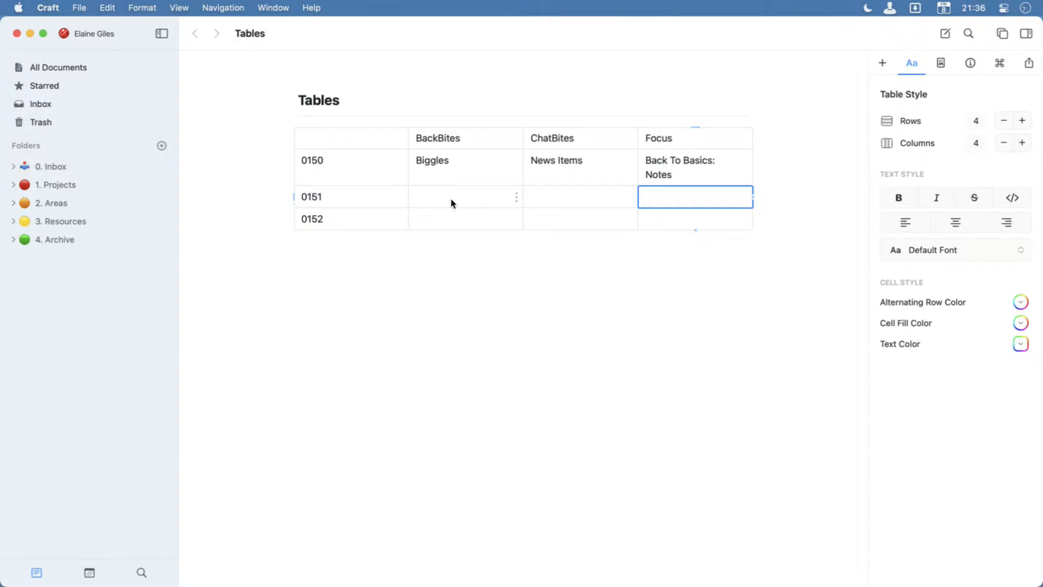
# Narrow the table's first column to roughly half its width, leaving more room for the other columns.
pyautogui.click(451, 198)
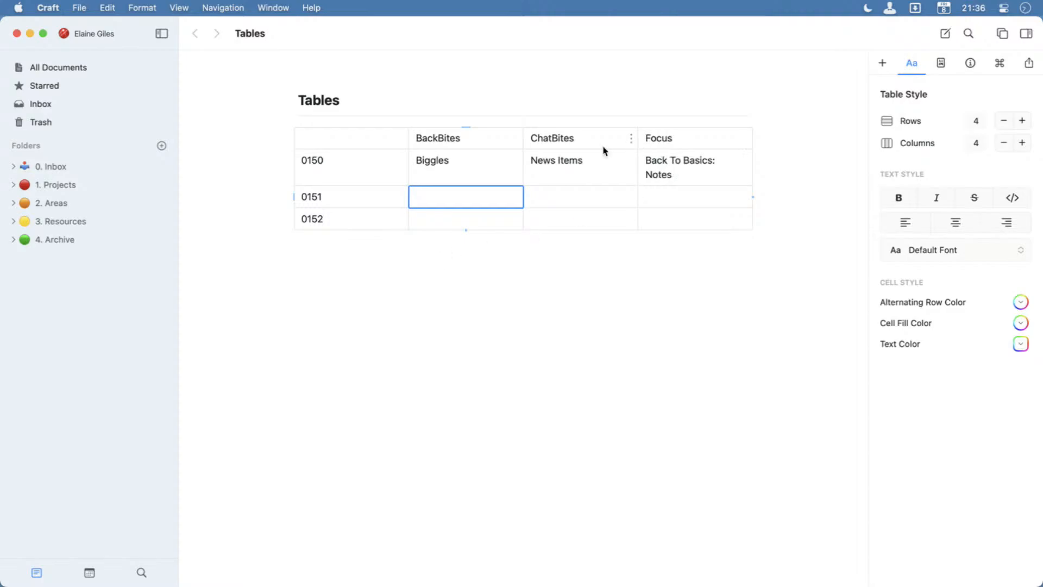
pyautogui.moveTo(408, 144); pyautogui.dragTo(361, 145)
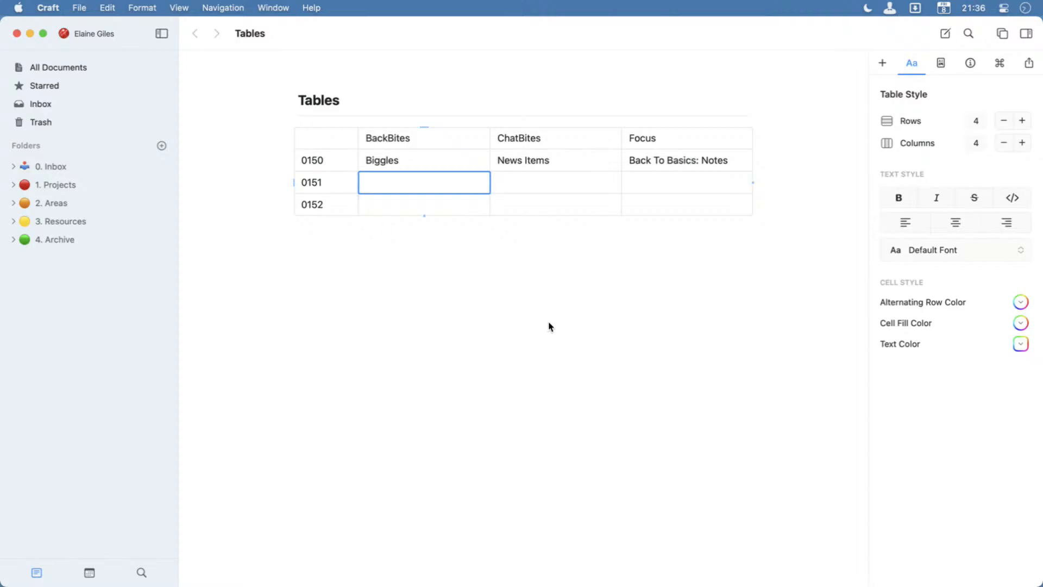
# Try to add a new row by moving on past the last cell of the 0152 row.
pyautogui.click(337, 206)
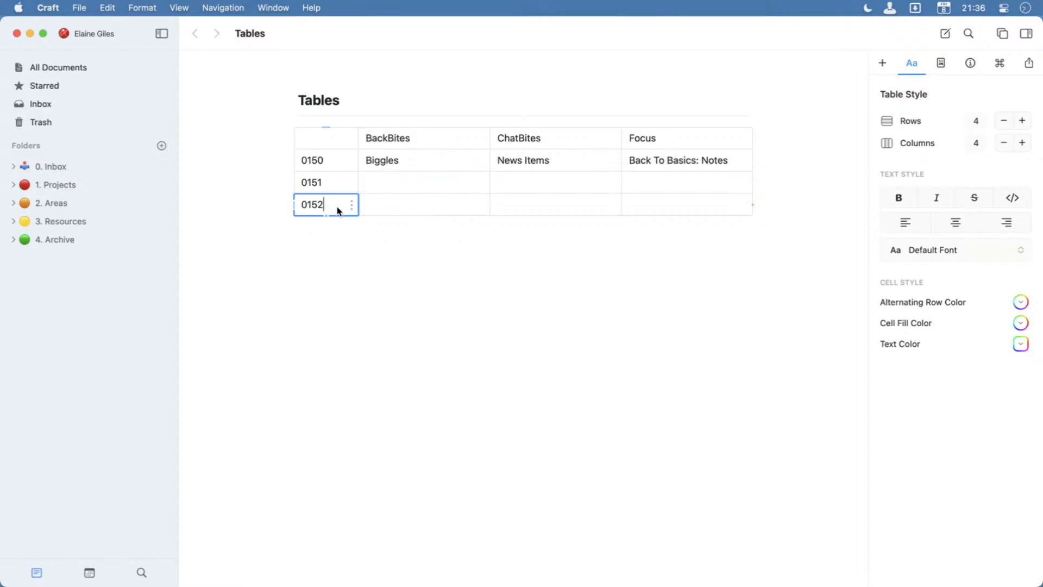
pyautogui.press('Tab')
pyautogui.press('Tab')
pyautogui.press('Tab')
pyautogui.press('Tab')
pyautogui.press('Tab')
pyautogui.press('Tab')
pyautogui.press('Tab')
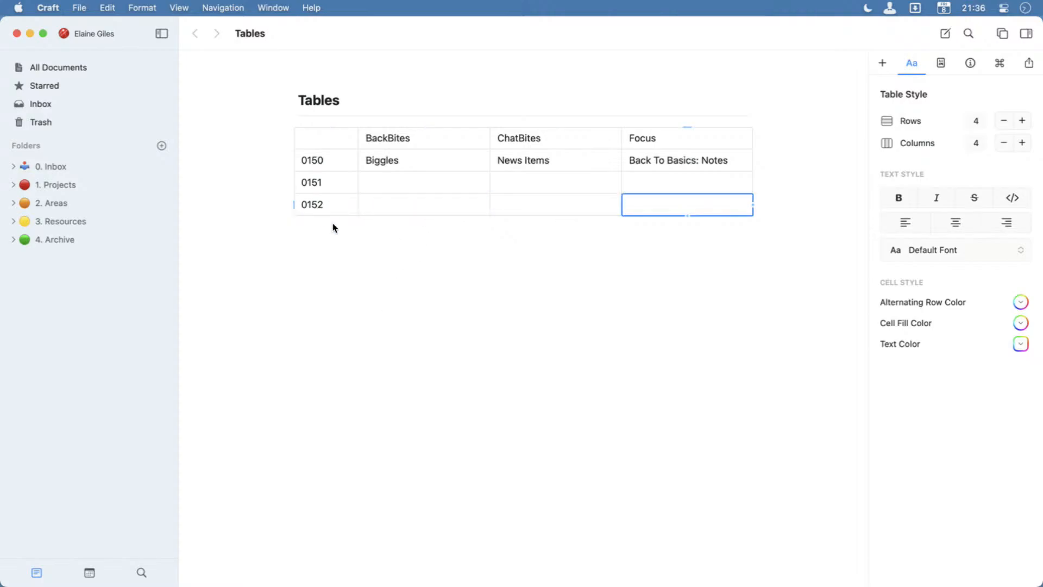
pyautogui.press('Tab')
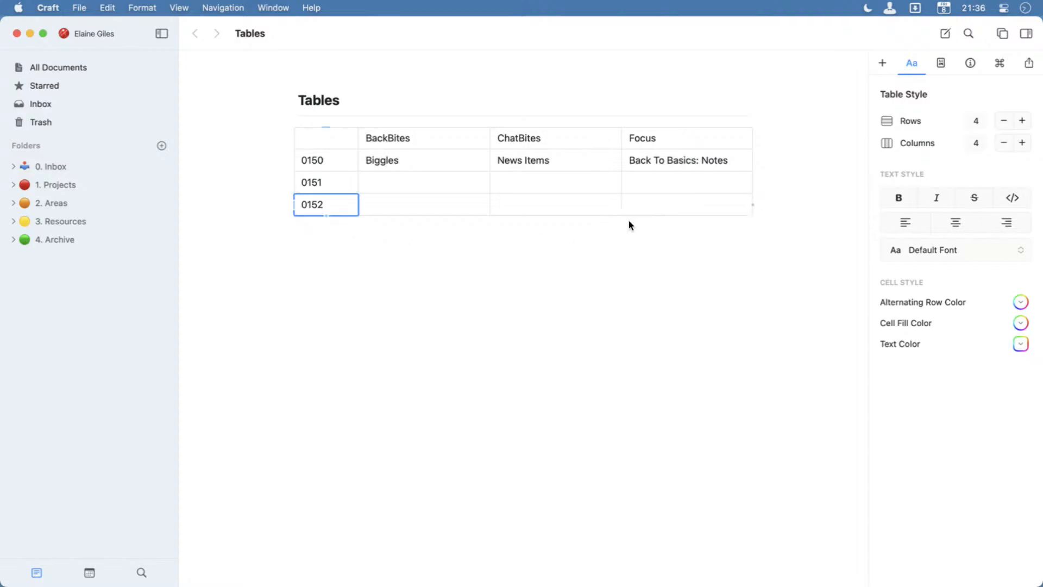
# Insert a row below the 0152 row and label it 0153 in the first column.
pyautogui.rightClick(305, 207)
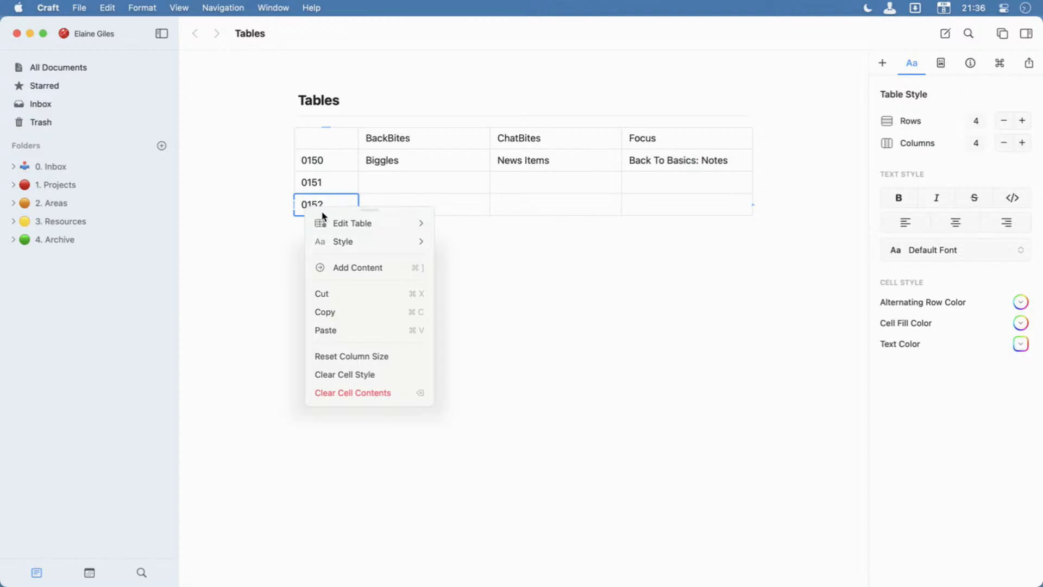
pyautogui.click(353, 228)
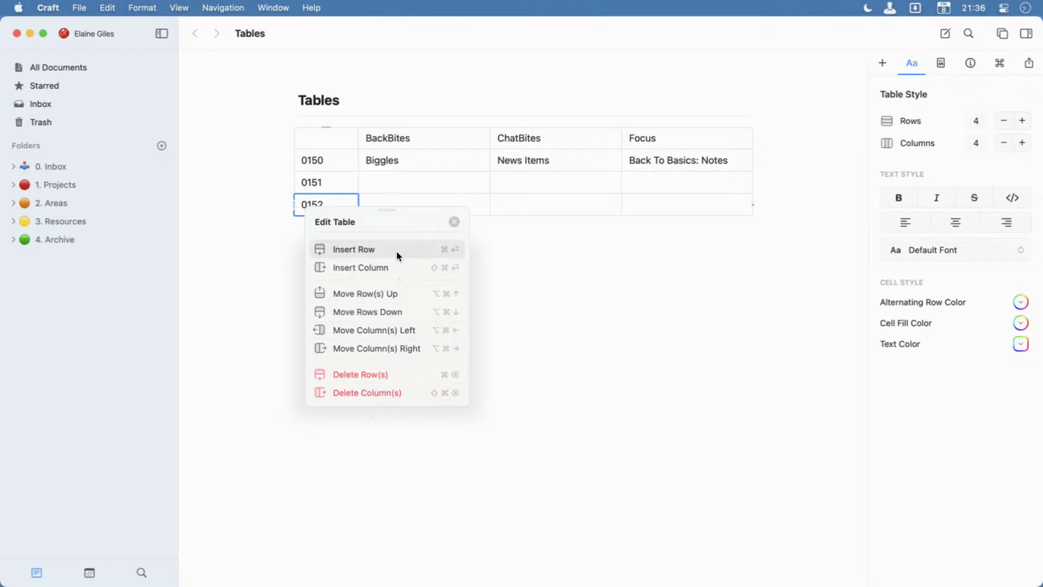
pyautogui.press('super+Return')
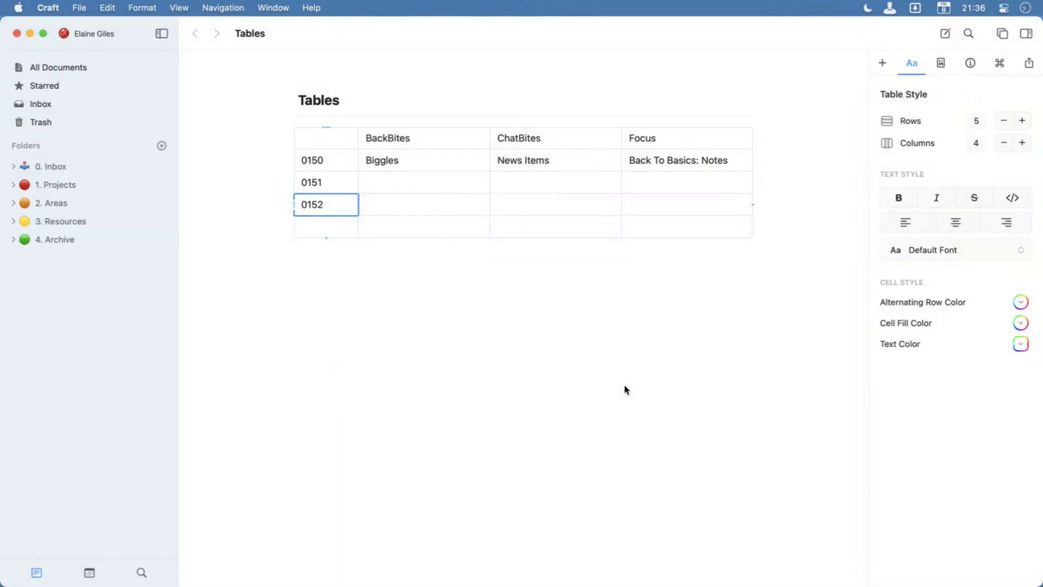
pyautogui.click(322, 221)
pyautogui.write('0153')
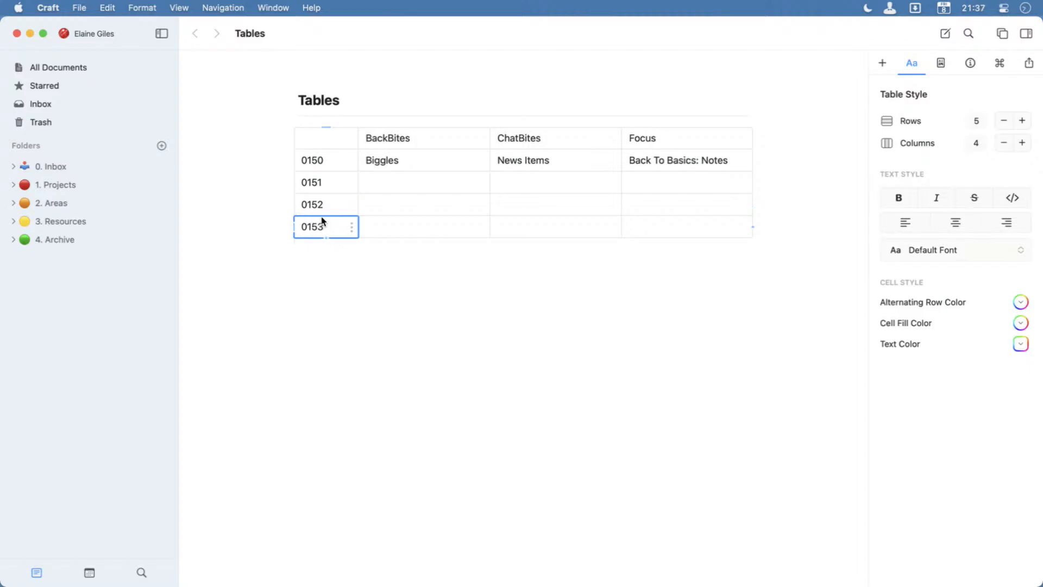
pyautogui.press('Tab')
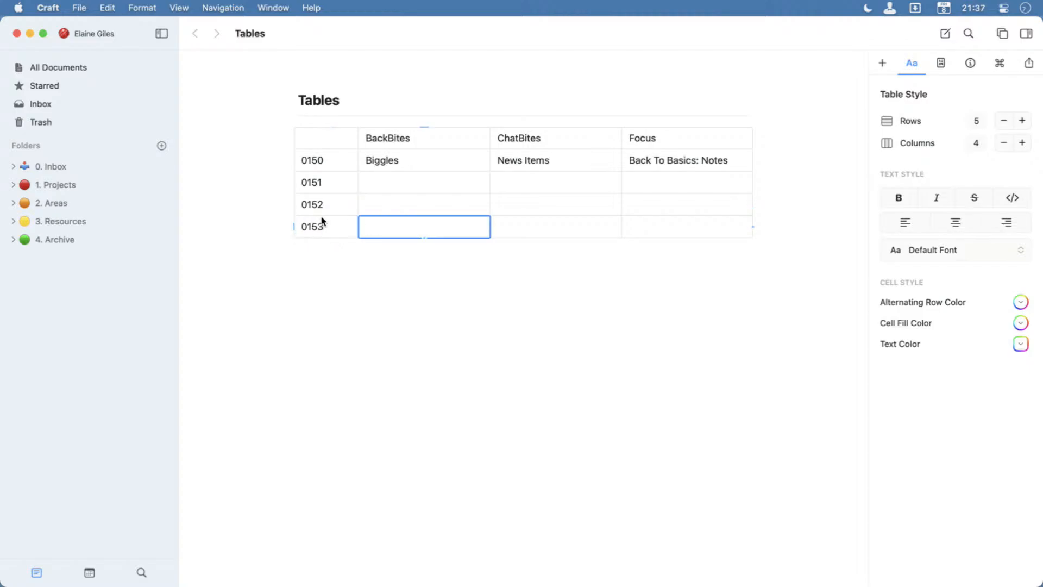
# Raise the table's row count to 8, and reduce it to 6.
pyautogui.click(321, 142)
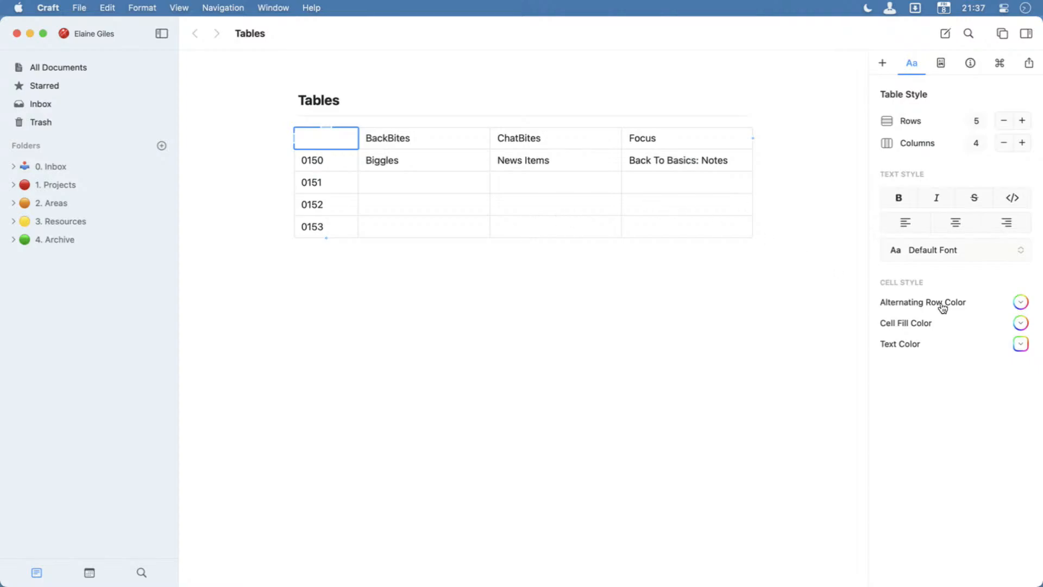
pyautogui.click(1028, 34)
pyautogui.click(1028, 33)
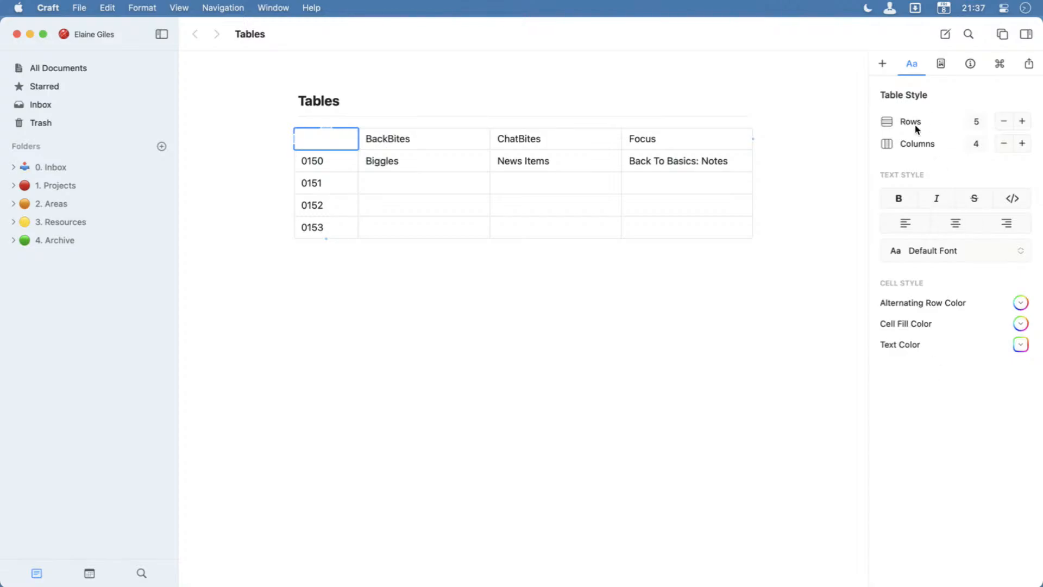
pyautogui.click(1022, 122)
pyautogui.click(1022, 122)
pyautogui.click(1022, 122)
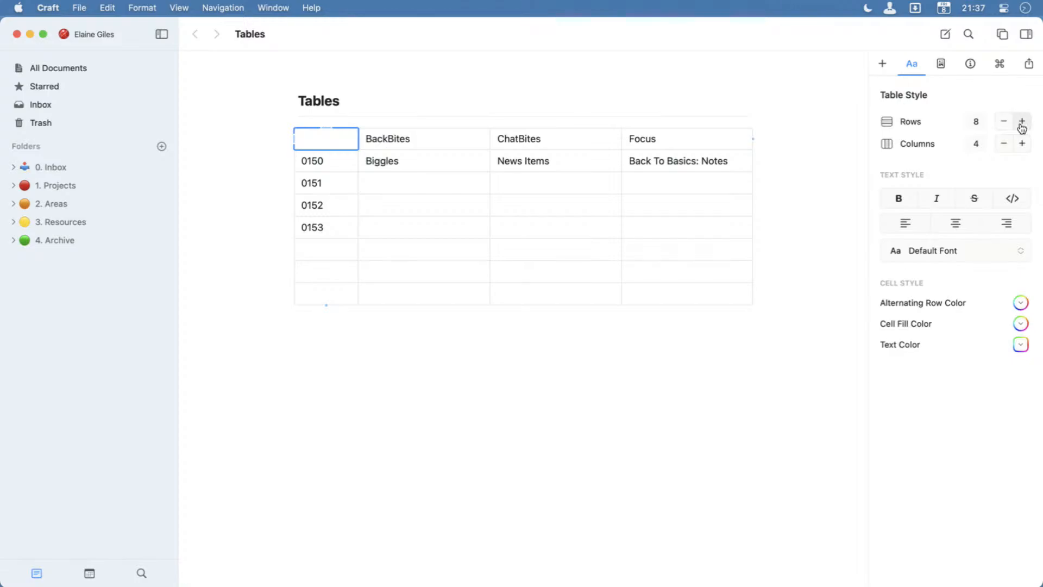
pyautogui.click(1003, 121)
pyautogui.click(1004, 122)
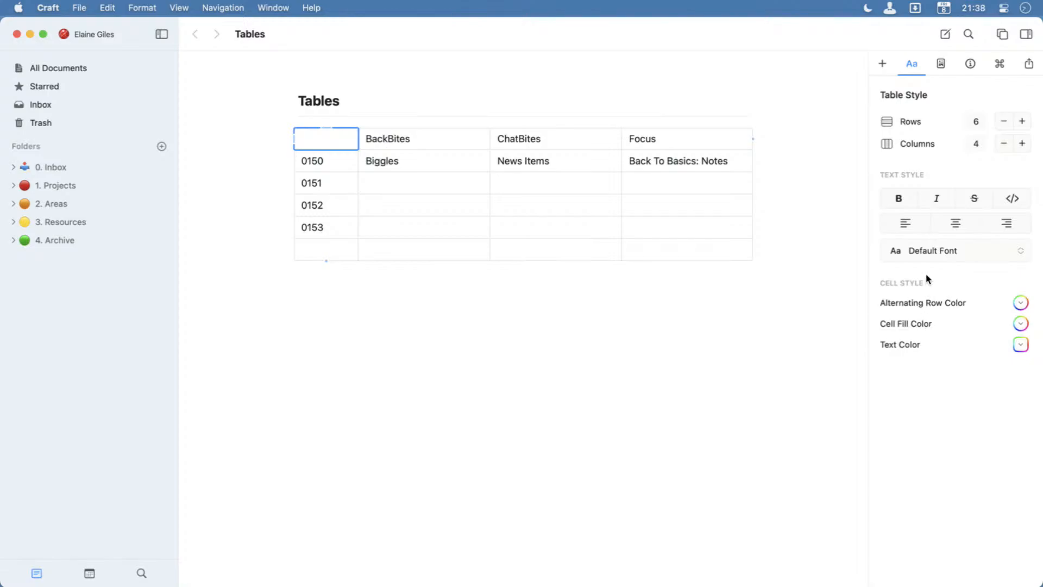
# Fill the blank header cell above the 0150 label with sky blue.
pyautogui.click(1021, 324)
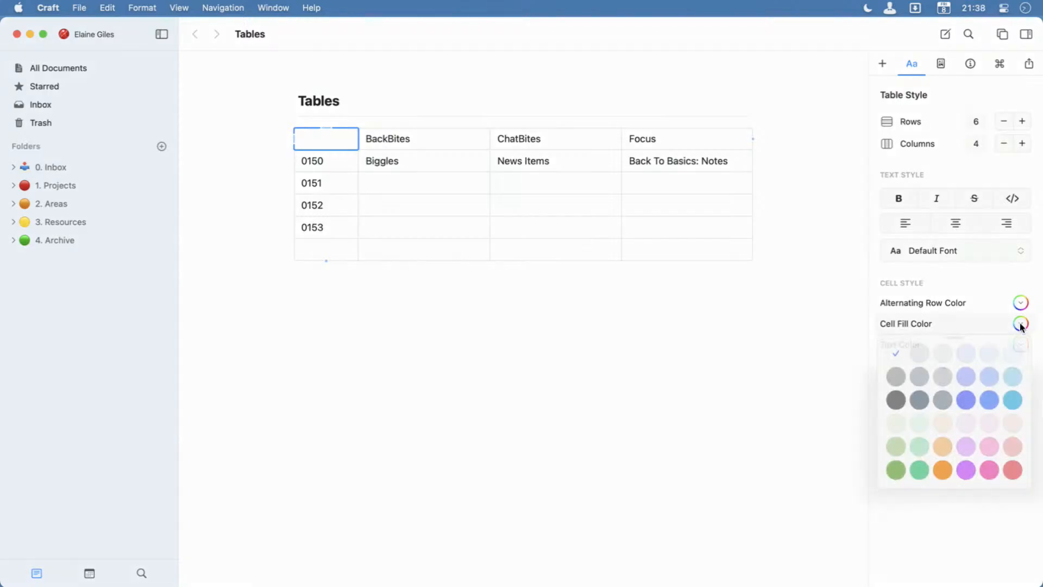
pyautogui.click(1012, 401)
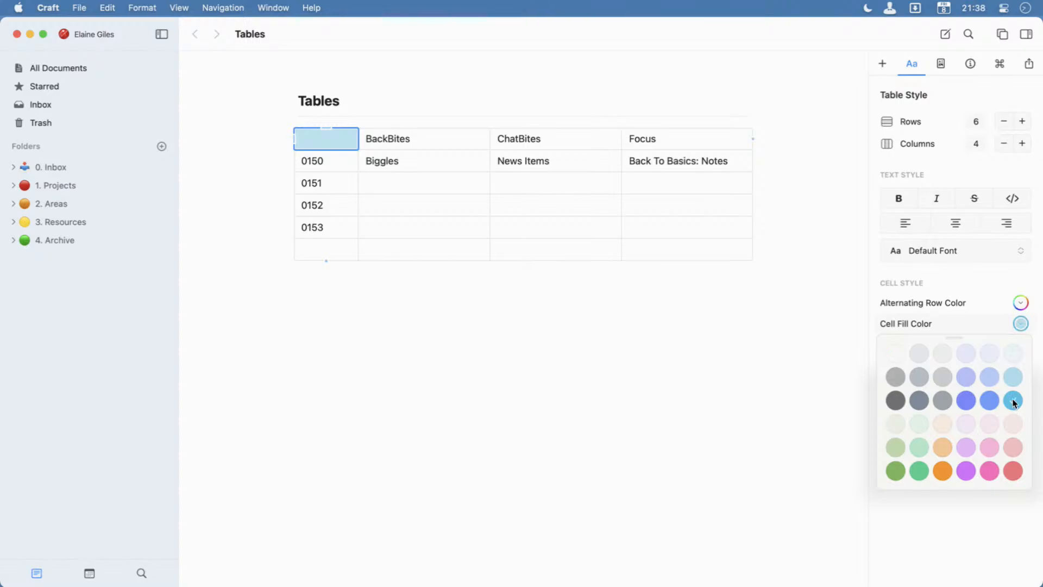
# Fill the "Back To Basics: Notes" cell with pale orange, and undo the cell fills.
pyautogui.click(1013, 404)
pyautogui.click(649, 162)
pyautogui.click(701, 163)
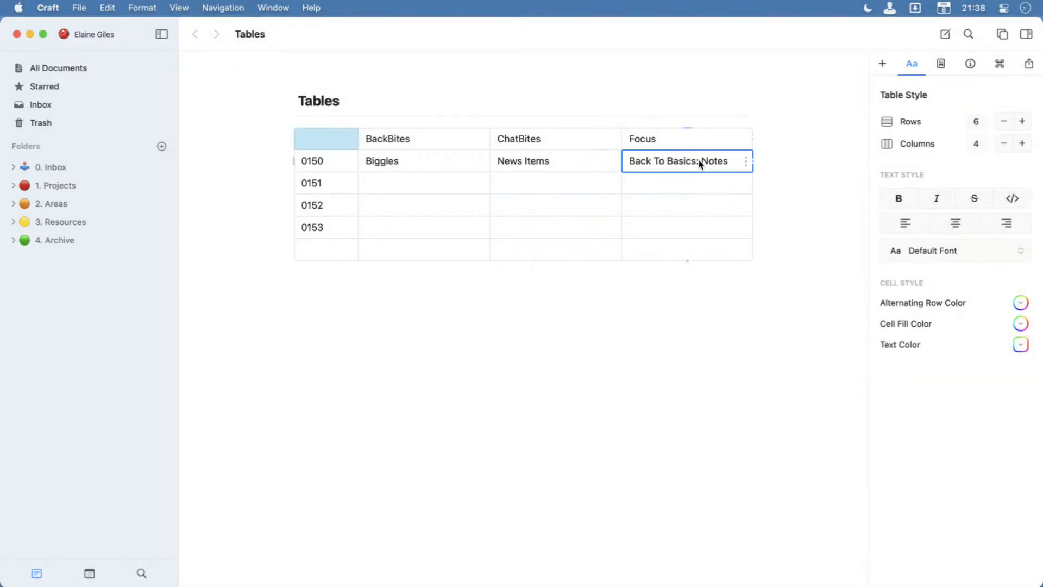
pyautogui.click(1019, 331)
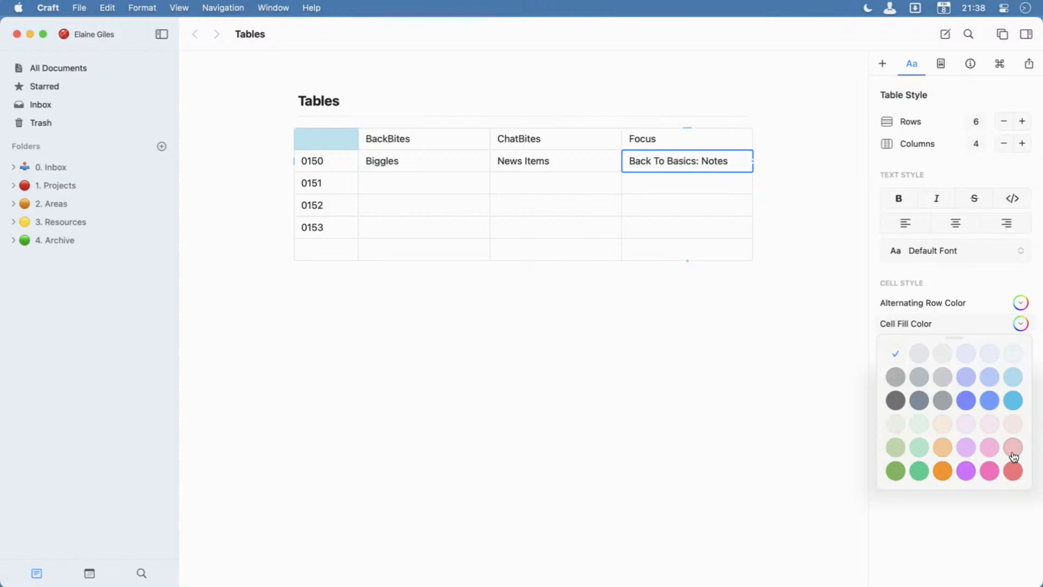
pyautogui.click(943, 424)
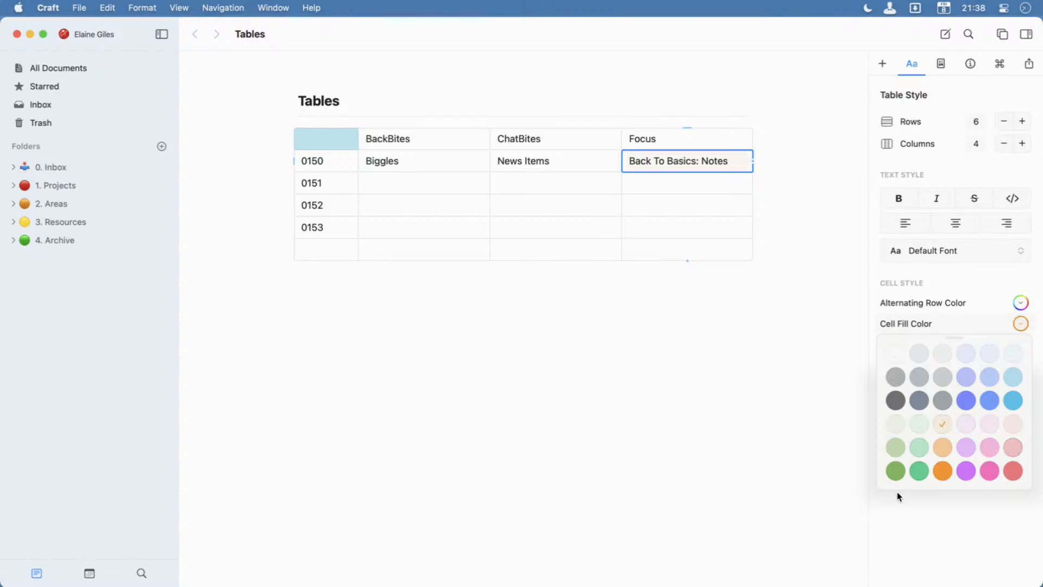
pyautogui.click(736, 335)
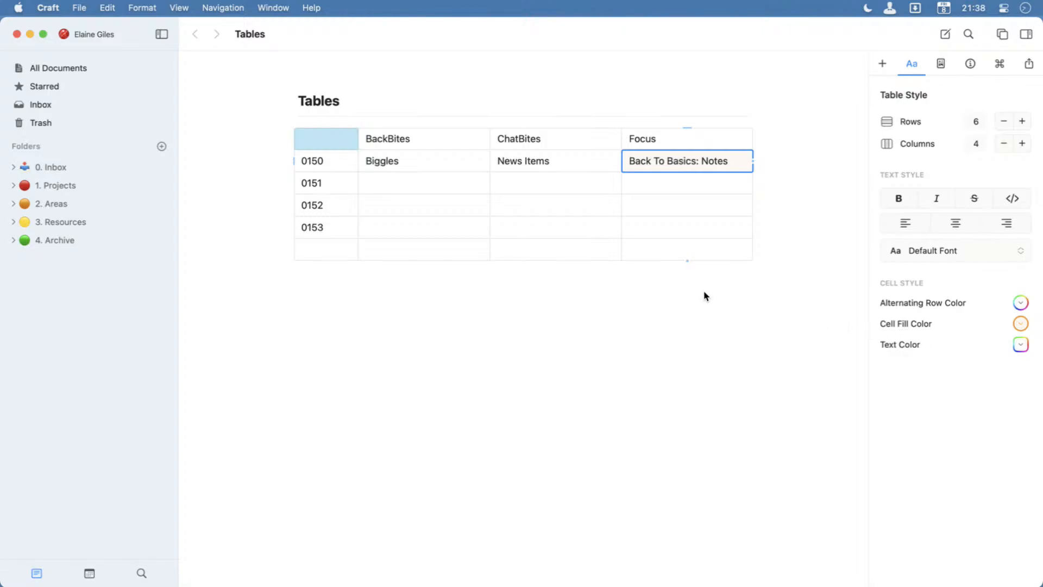
pyautogui.press('super+z')
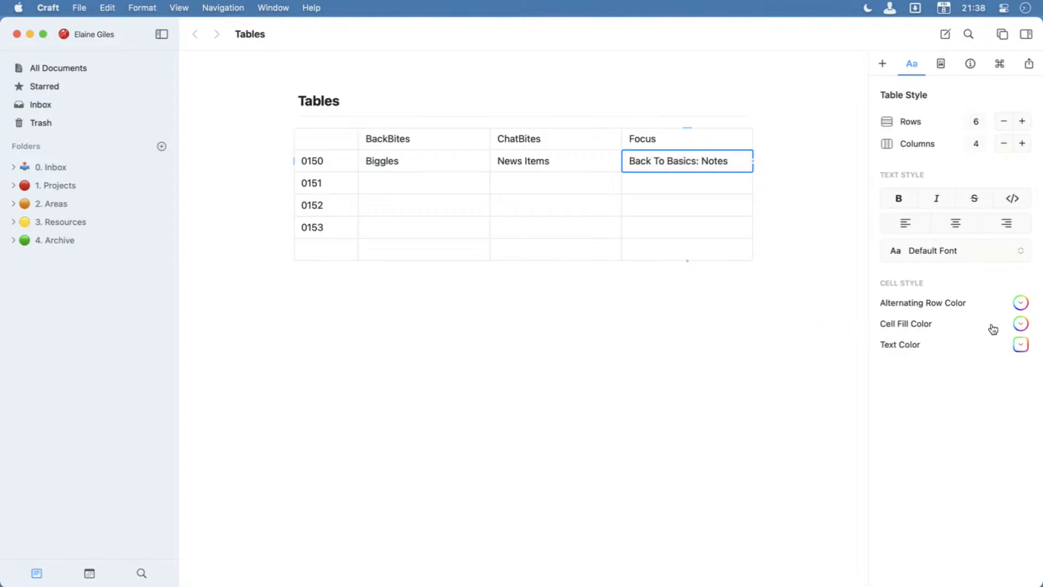
# Try mint green as the table's alternating row color, and settle on the medium light blue.
pyautogui.click(1020, 304)
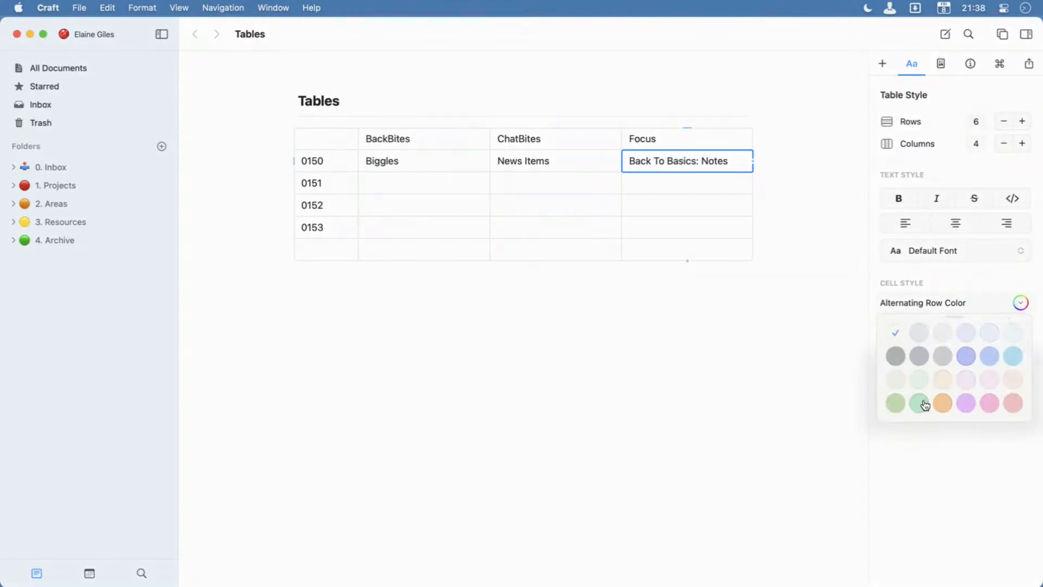
pyautogui.click(919, 379)
pyautogui.click(919, 403)
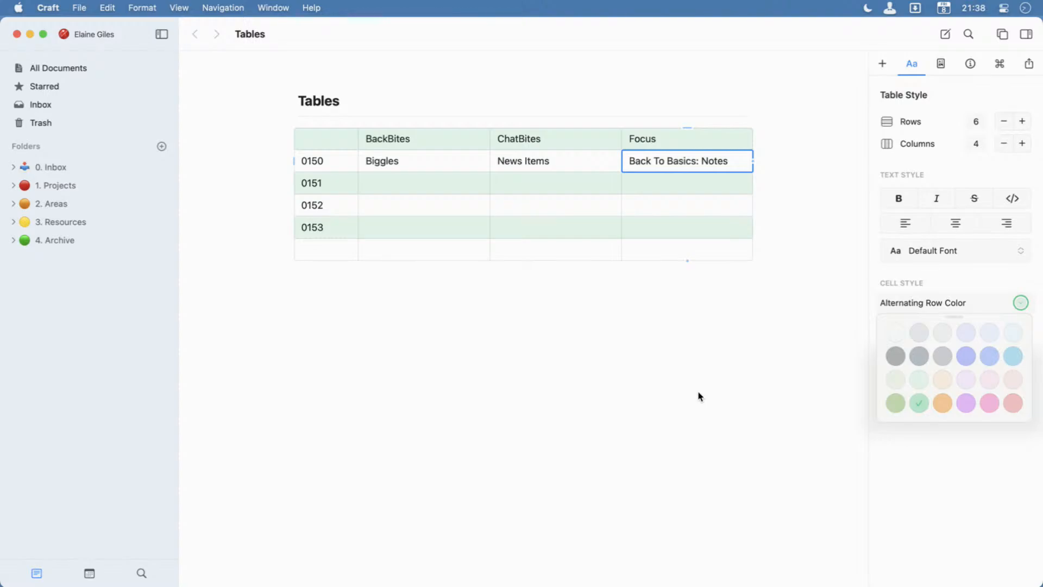
pyautogui.click(967, 402)
pyautogui.click(1010, 335)
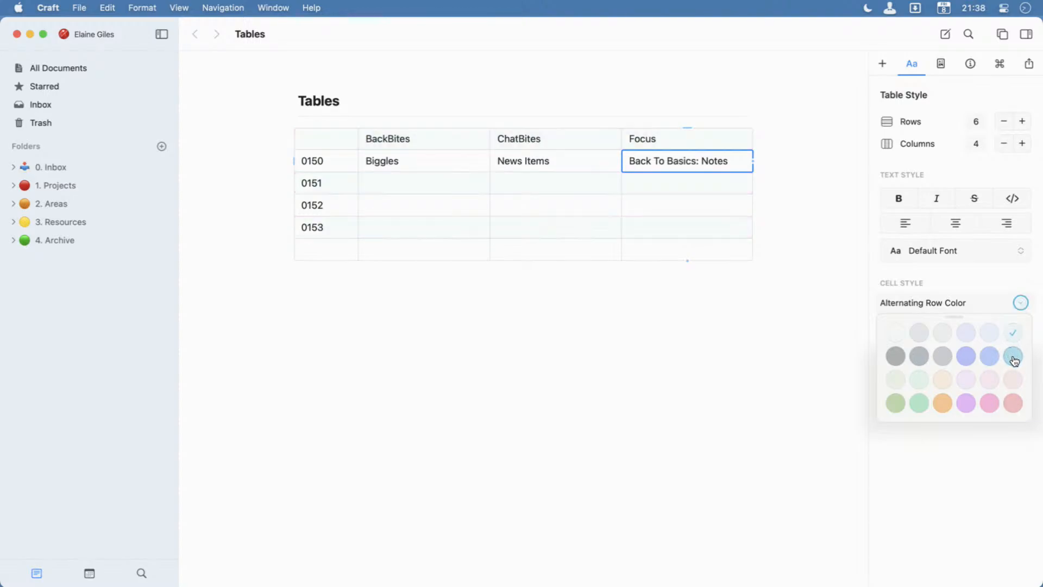
pyautogui.click(1014, 357)
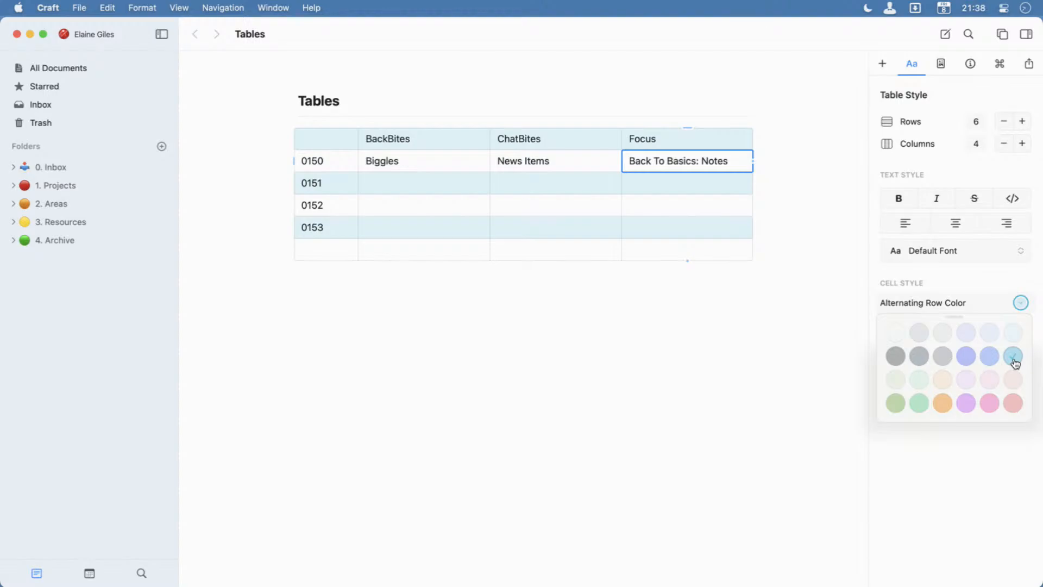
pyautogui.click(958, 448)
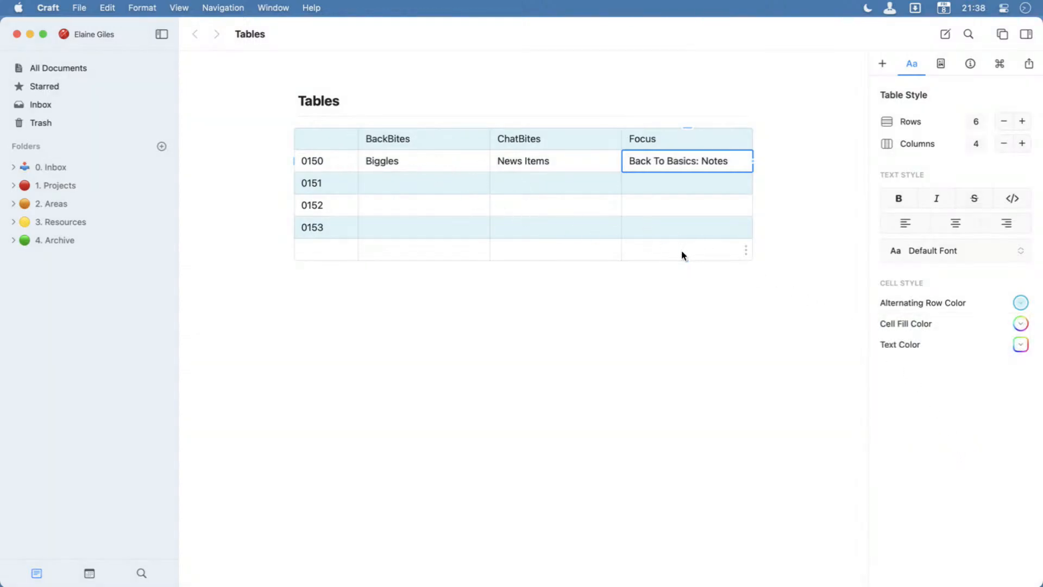
# Undo the last alternating row color change and redo it.
pyautogui.click(662, 147)
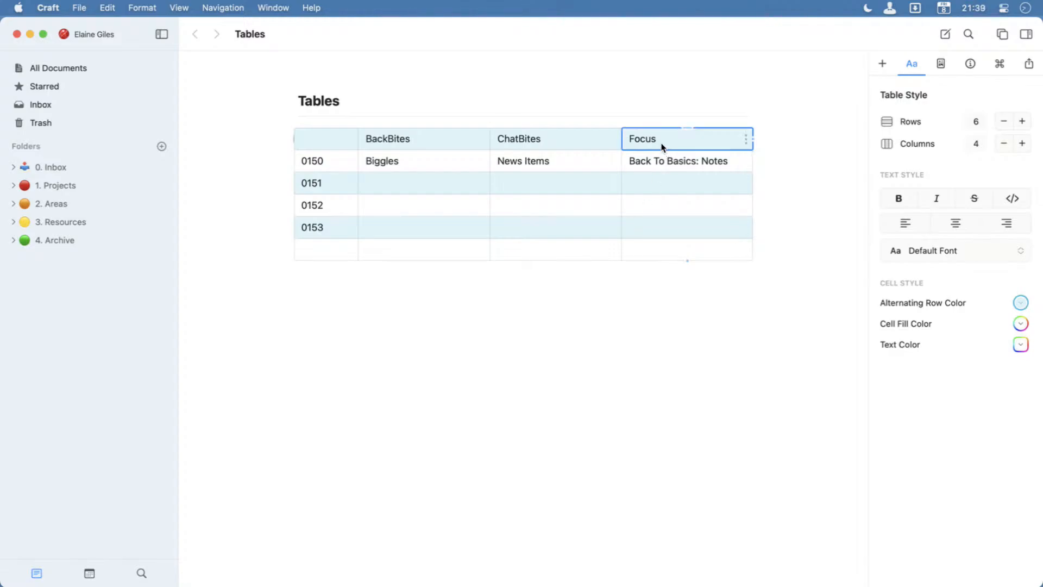
pyautogui.click(320, 246)
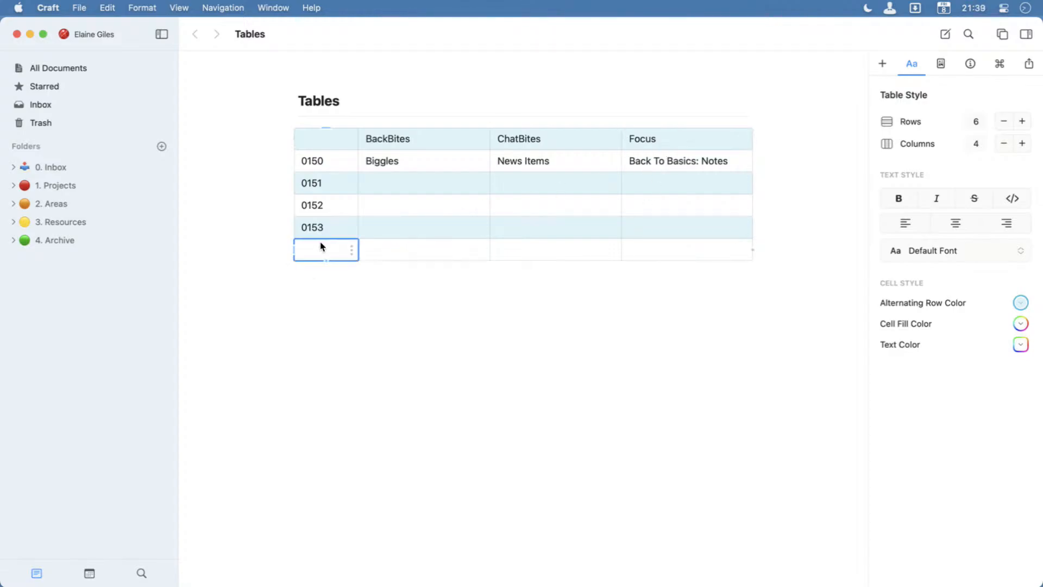
pyautogui.press('super+z')
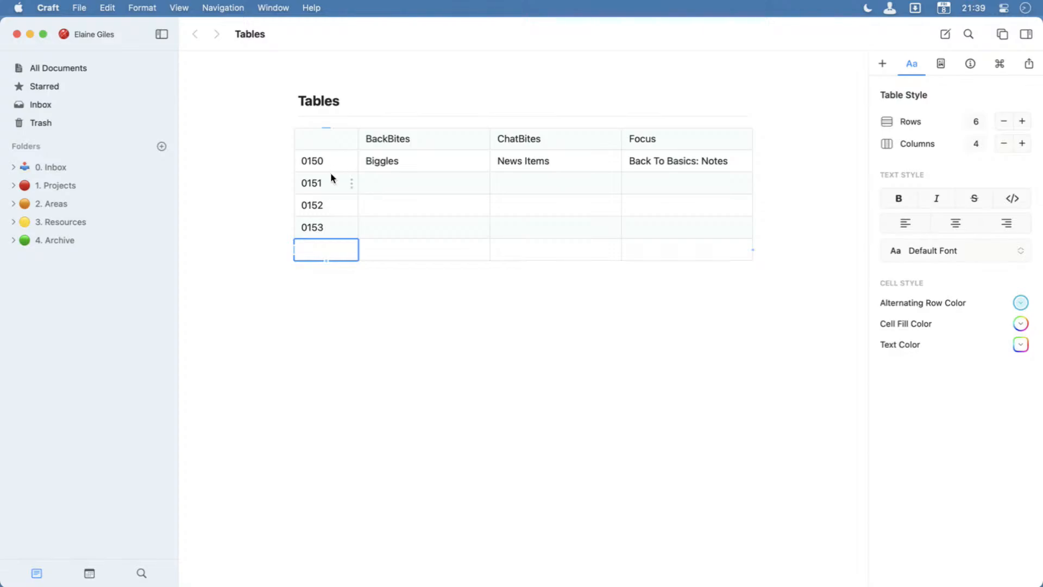
pyautogui.press('super+shift+z')
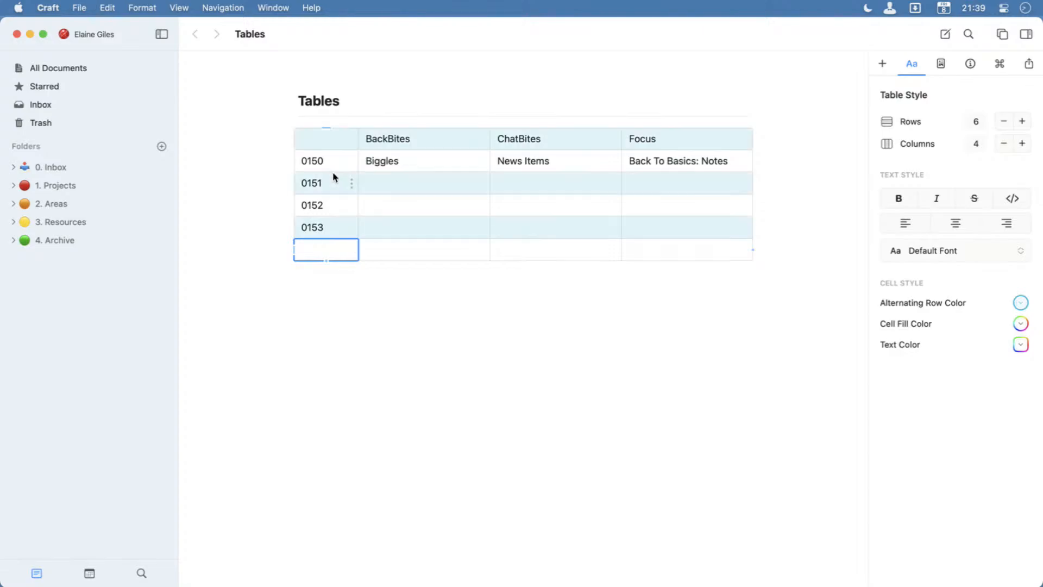
# Select the whole table, try several text colors including orange, and set all its text to dark blue.
pyautogui.press('Escape')
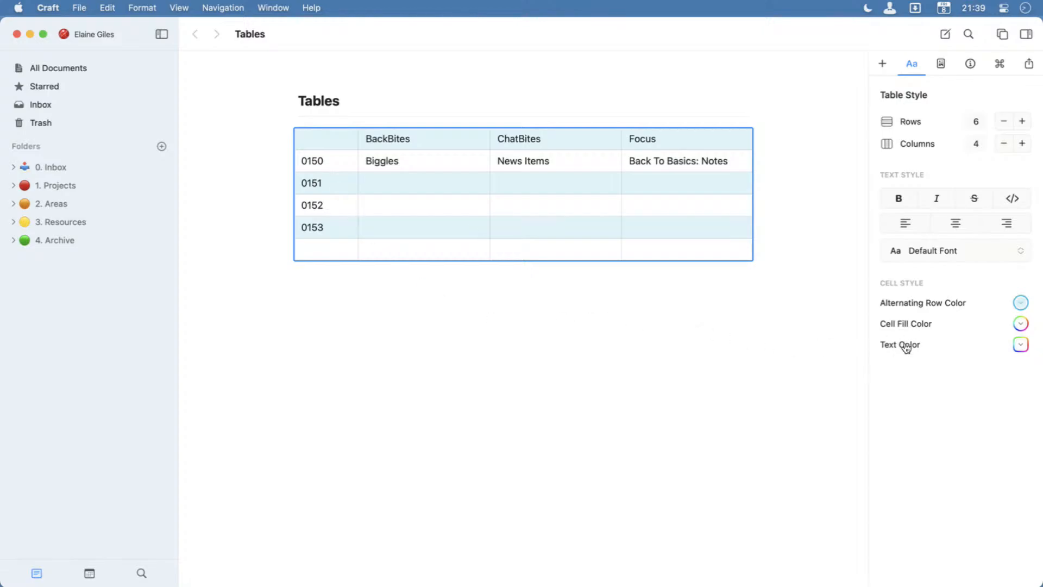
pyautogui.click(1020, 344)
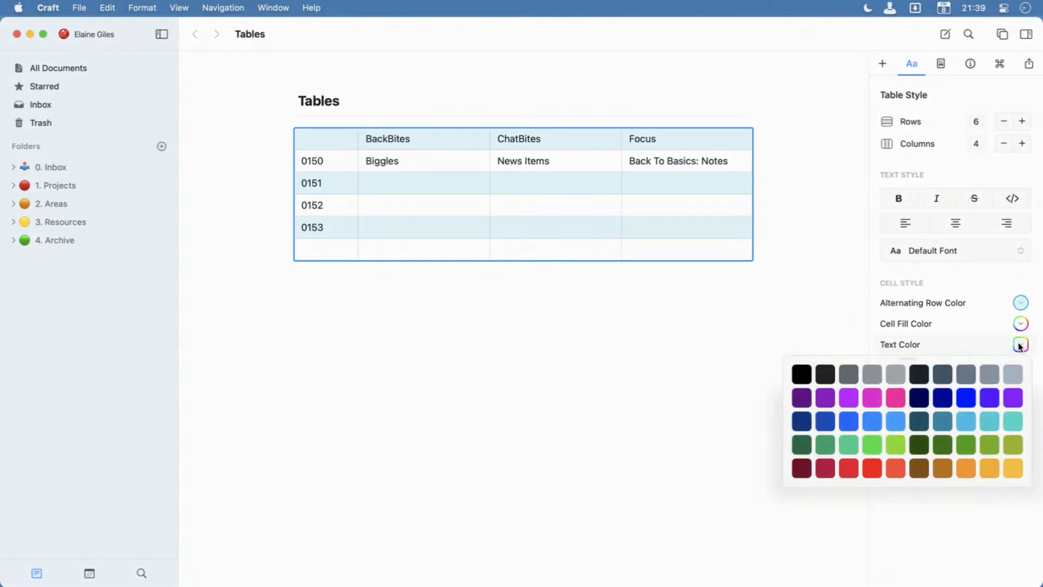
pyautogui.click(833, 419)
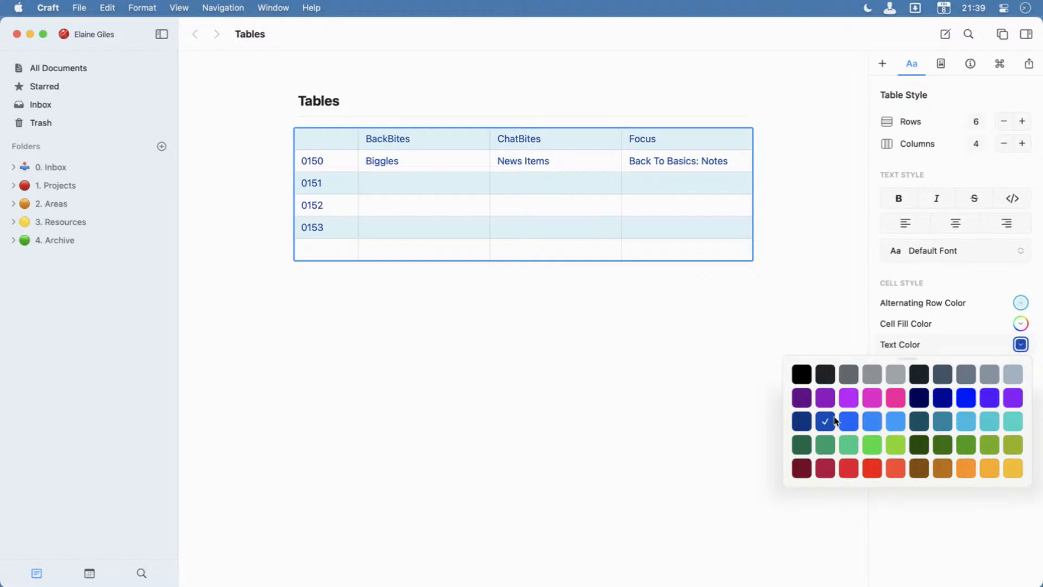
pyautogui.click(873, 467)
pyautogui.click(1015, 397)
pyautogui.click(966, 467)
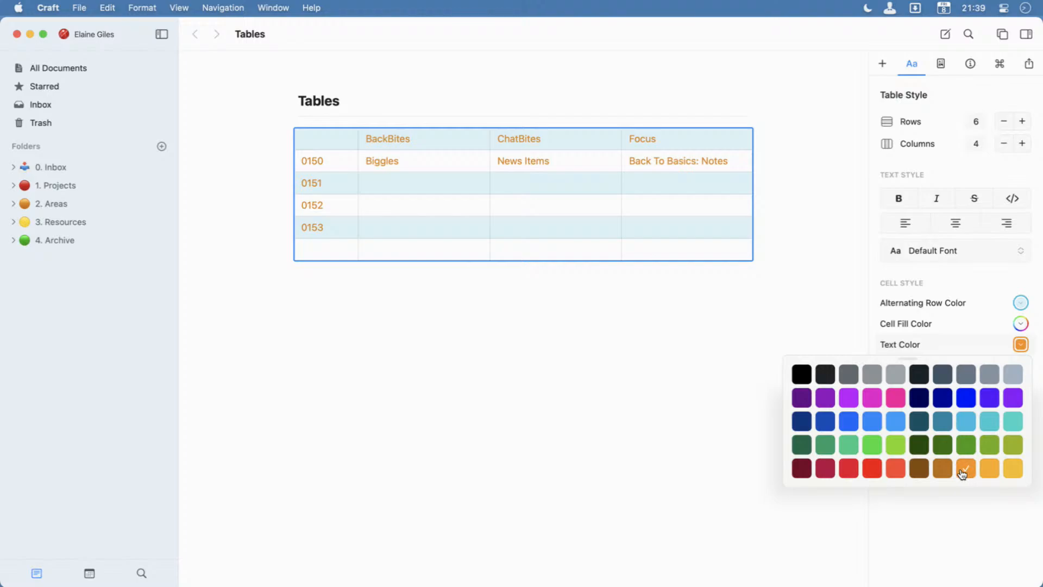
pyautogui.click(826, 424)
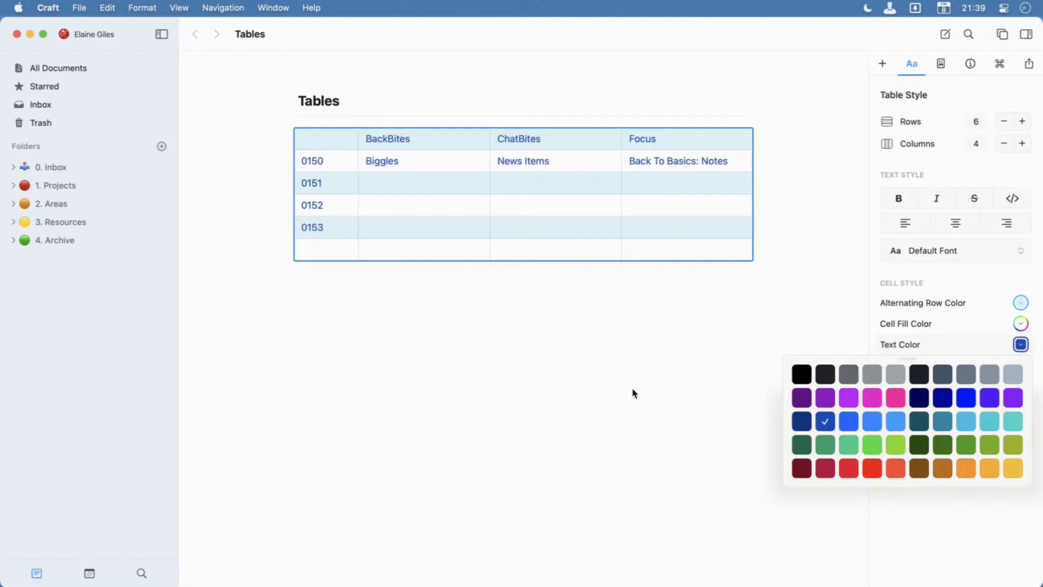
pyautogui.click(433, 312)
pyautogui.click(315, 277)
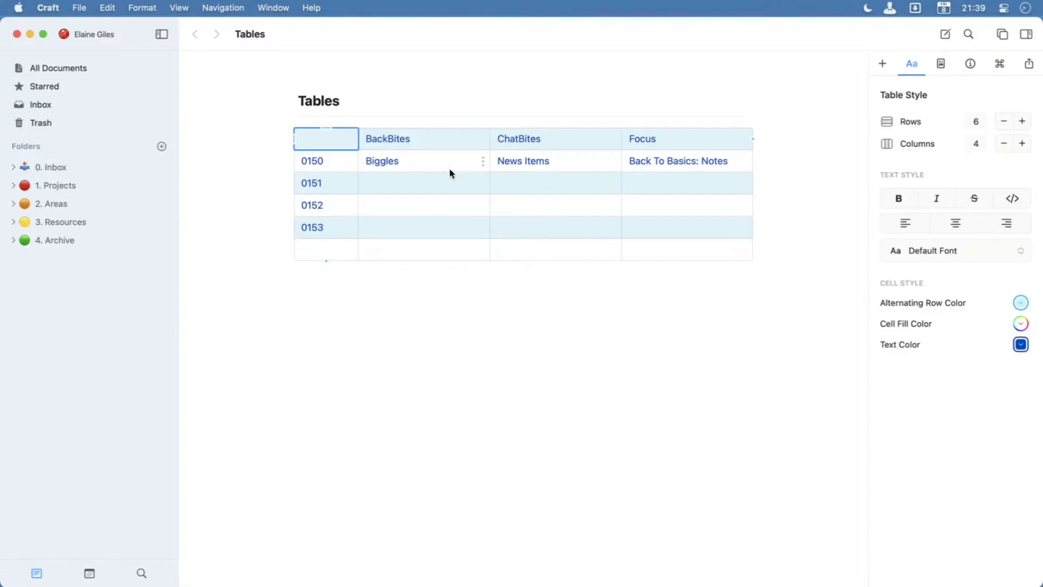
# Add a fifth column to the table and give it the header "Rating".
pyautogui.click(424, 185)
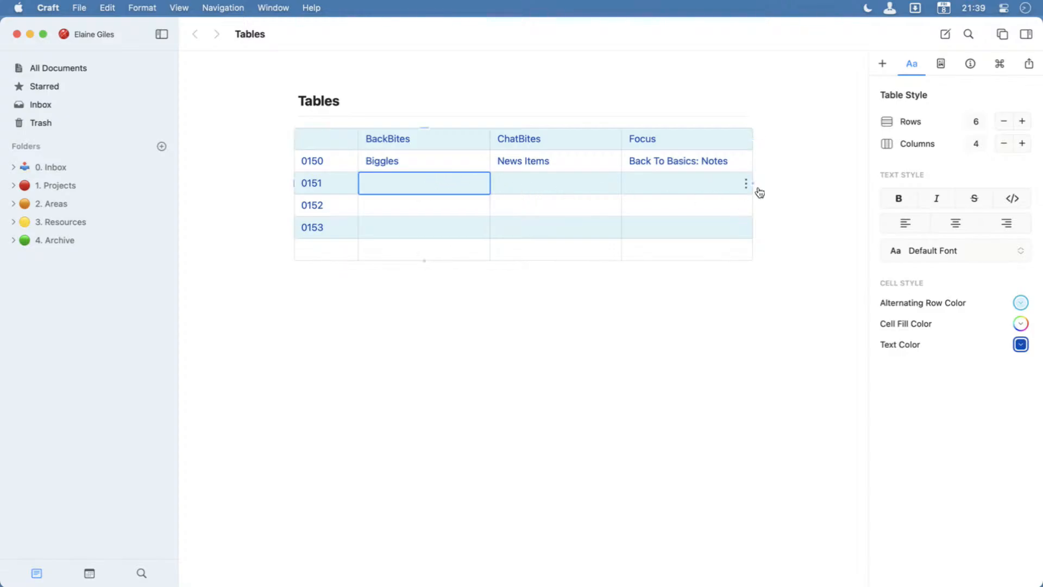
pyautogui.click(697, 145)
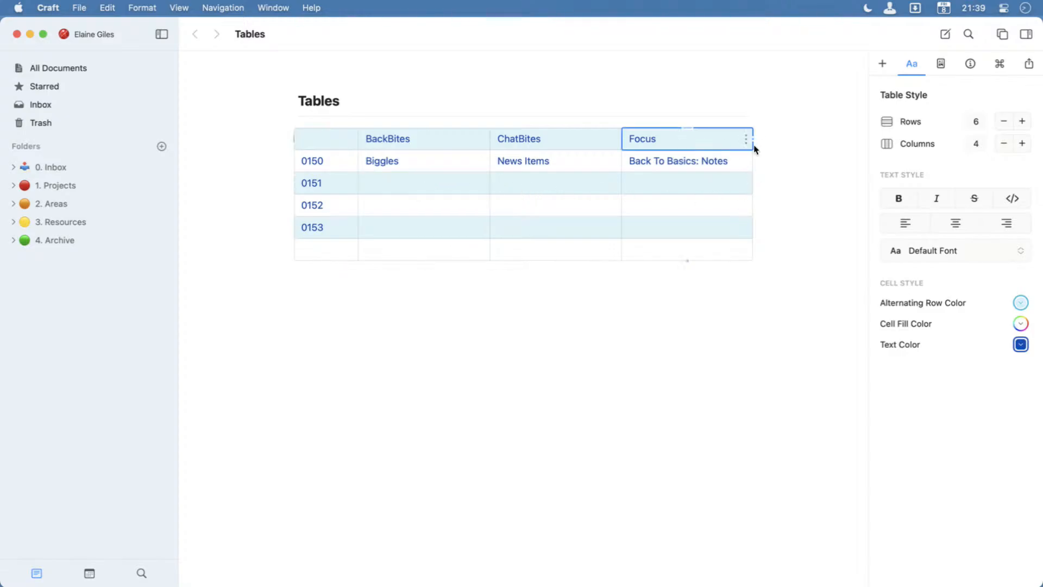
pyautogui.click(1022, 144)
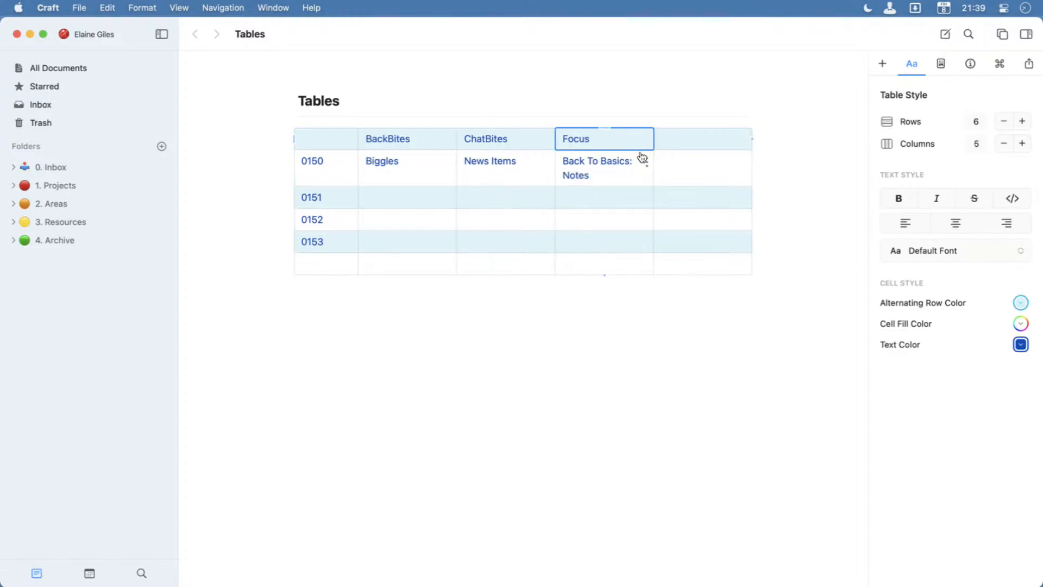
pyautogui.click(678, 142)
pyautogui.write('Rating')
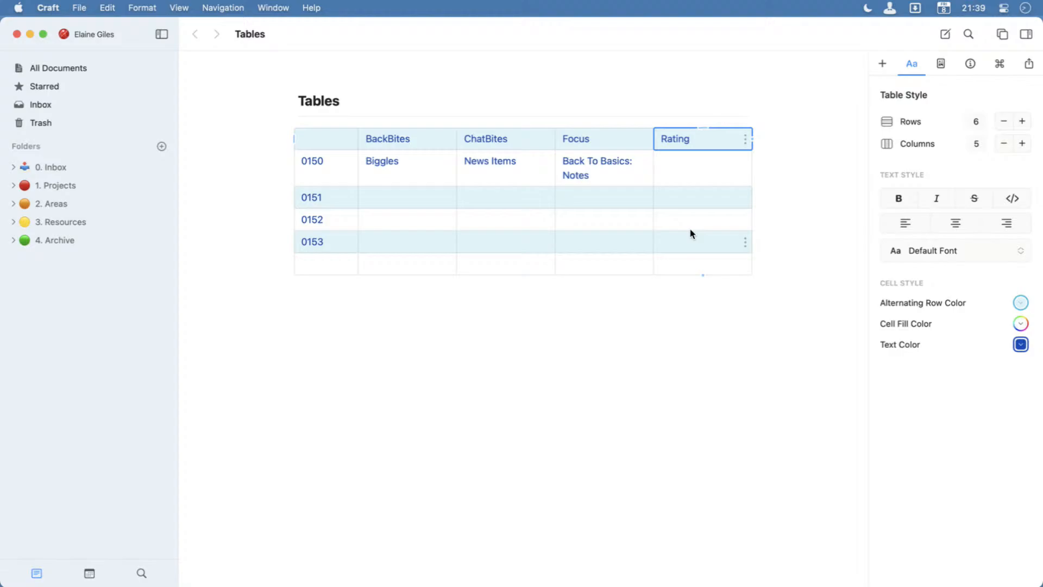
# Search the emoji picker for "star" and insert a yellow star in the 0150 row's Rating cell.
pyautogui.click(694, 169)
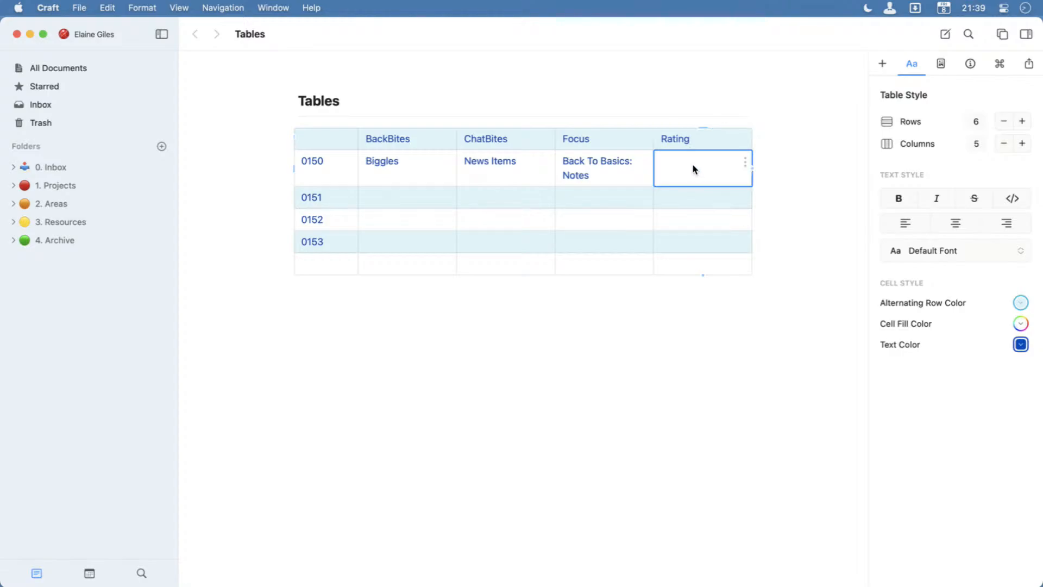
pyautogui.press('ctrl+super+space')
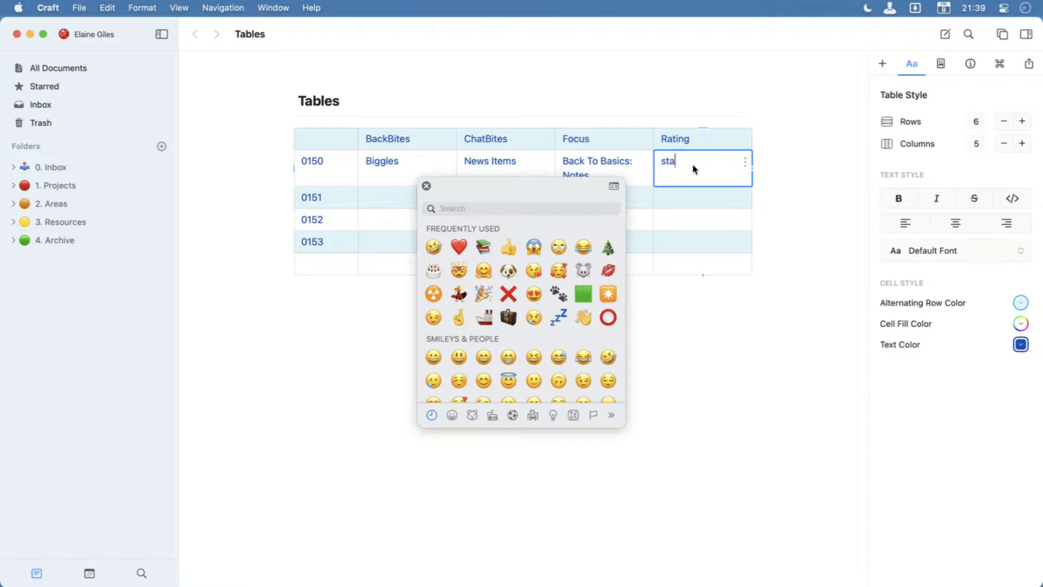
pyautogui.click(457, 210)
pyautogui.write('star')
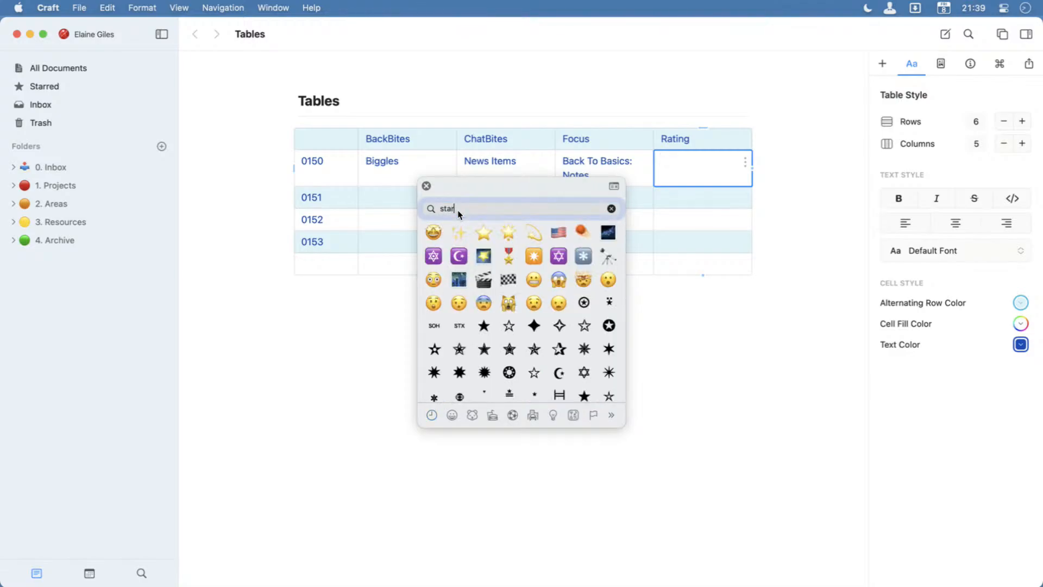
pyautogui.click(483, 234)
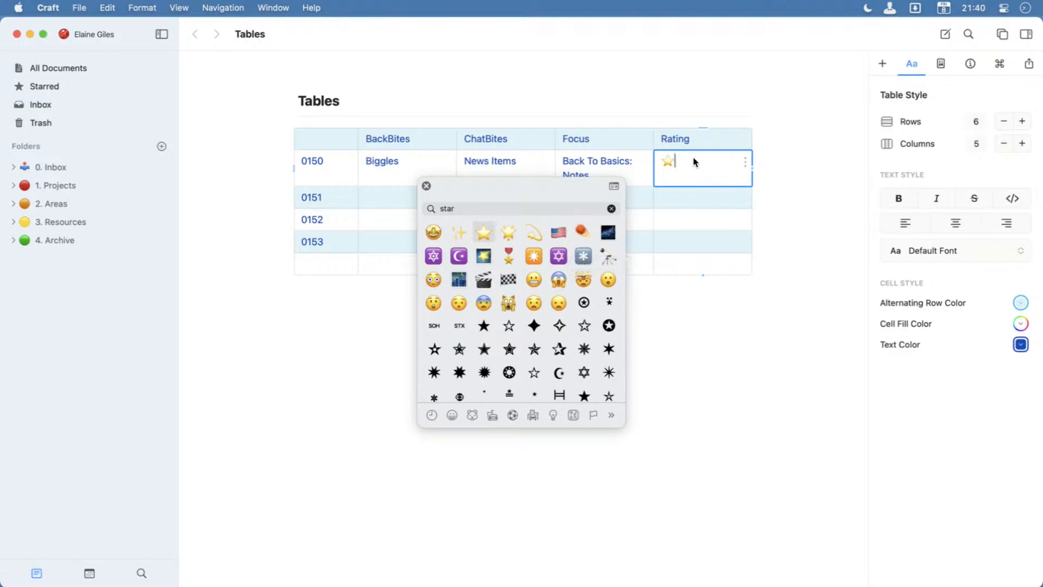
pyautogui.click(426, 185)
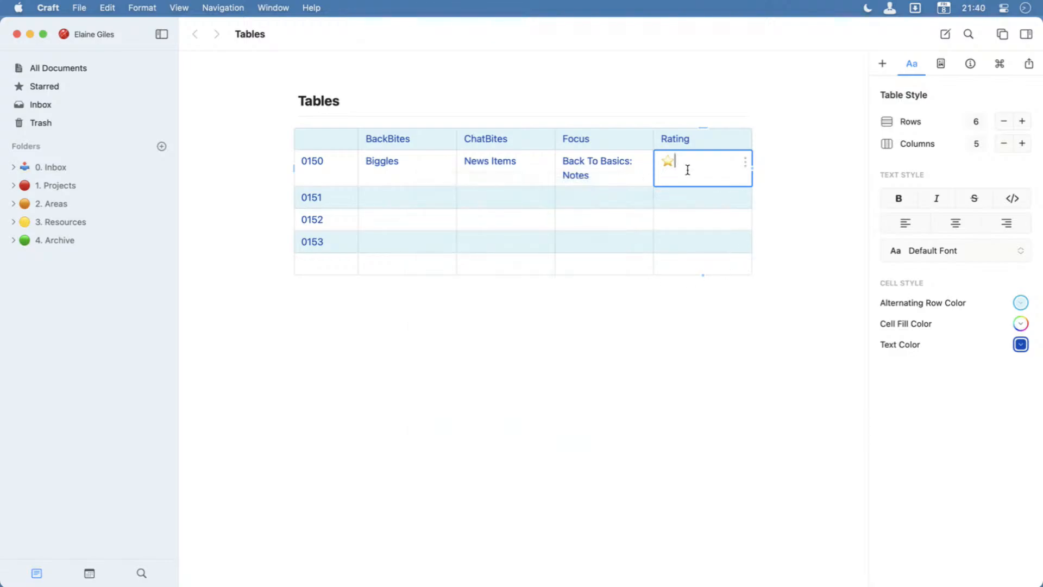
# Copy the star in the 0150 row's Rating cell and paste it three times to make four stars.
pyautogui.hotkey('shift', 'Left')
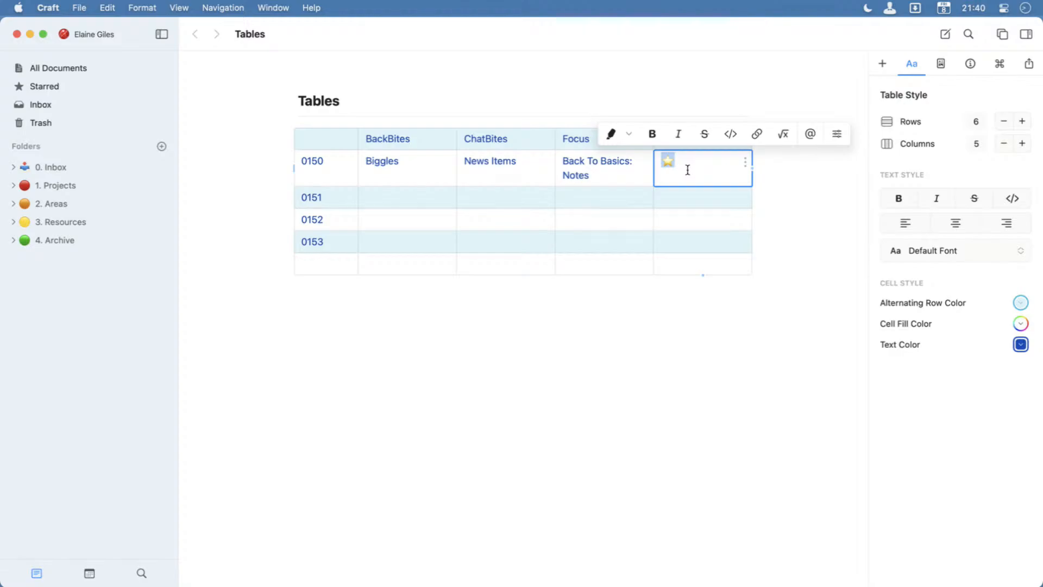
pyautogui.press('super+c')
pyautogui.press('Right')
pyautogui.press('super+v')
pyautogui.press('super+v')
pyautogui.press('super+v')
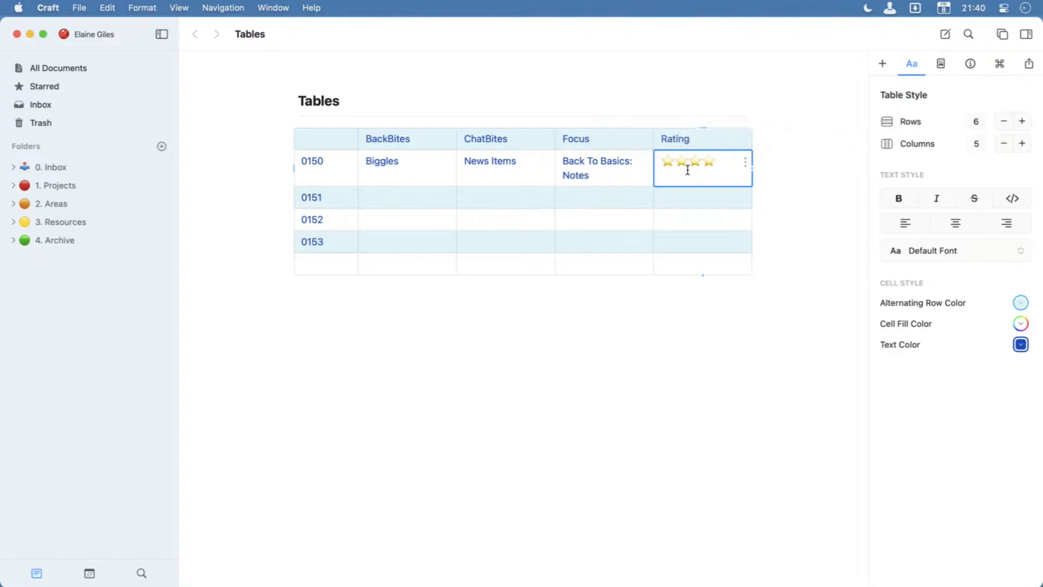
# Copy a single star from the 0150 rating and paste two stars into the 0151 row's Rating cell.
pyautogui.click(687, 198)
pyautogui.press('super+c')
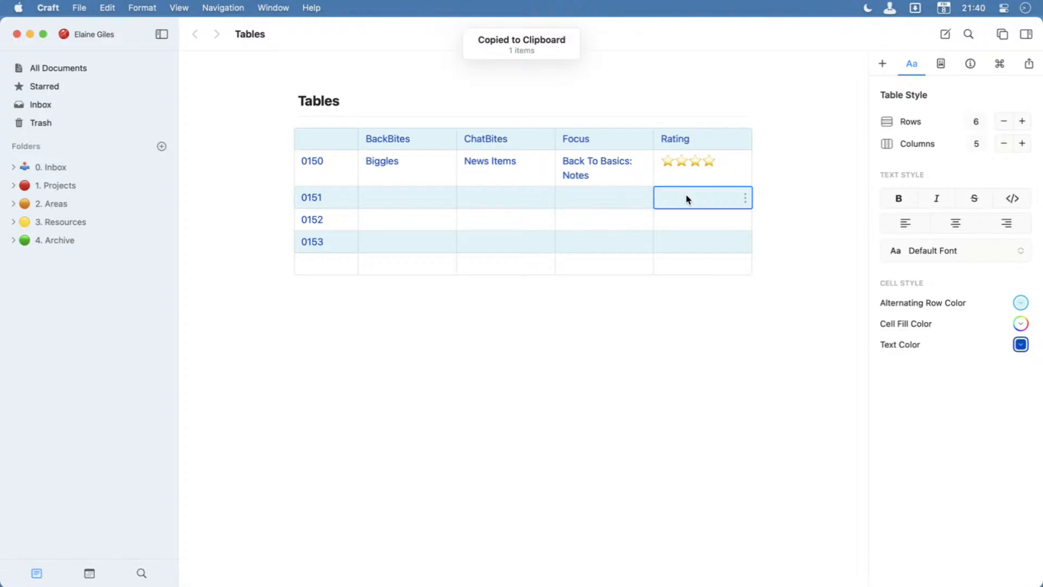
pyautogui.click(717, 165)
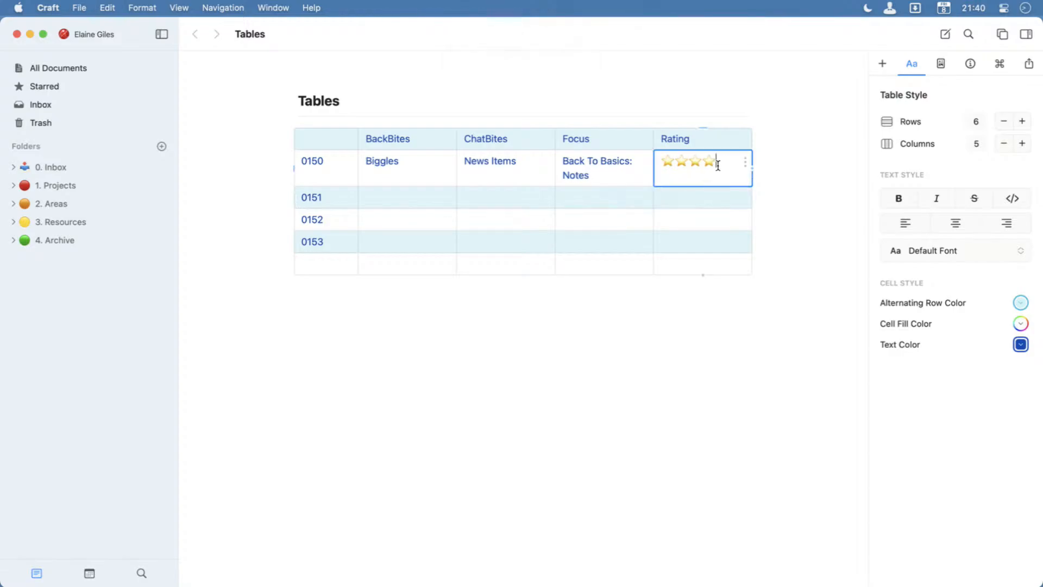
pyautogui.moveTo(718, 165); pyautogui.dragTo(707, 166)
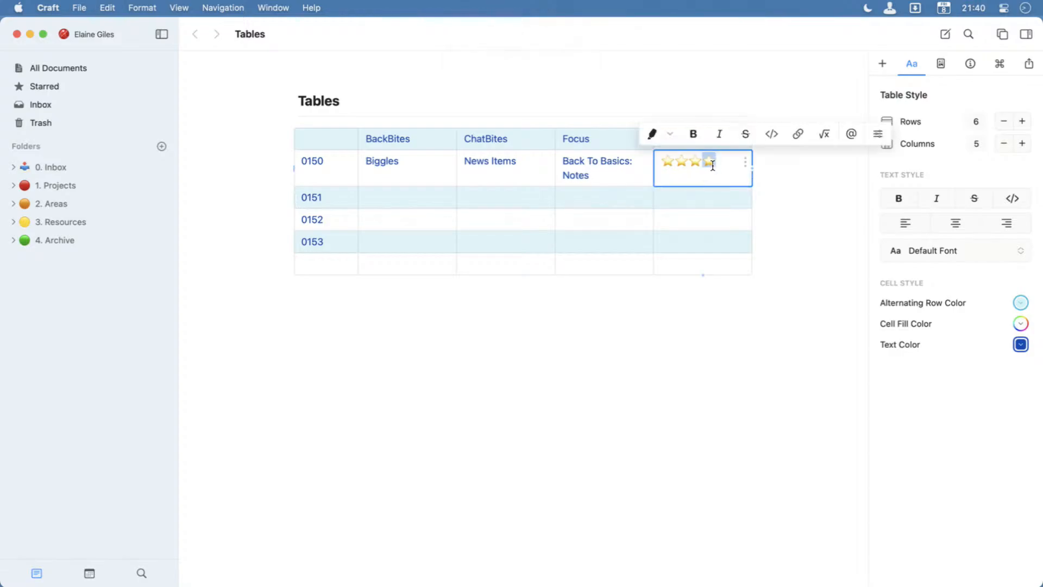
pyautogui.click(679, 206)
pyautogui.press('super+v')
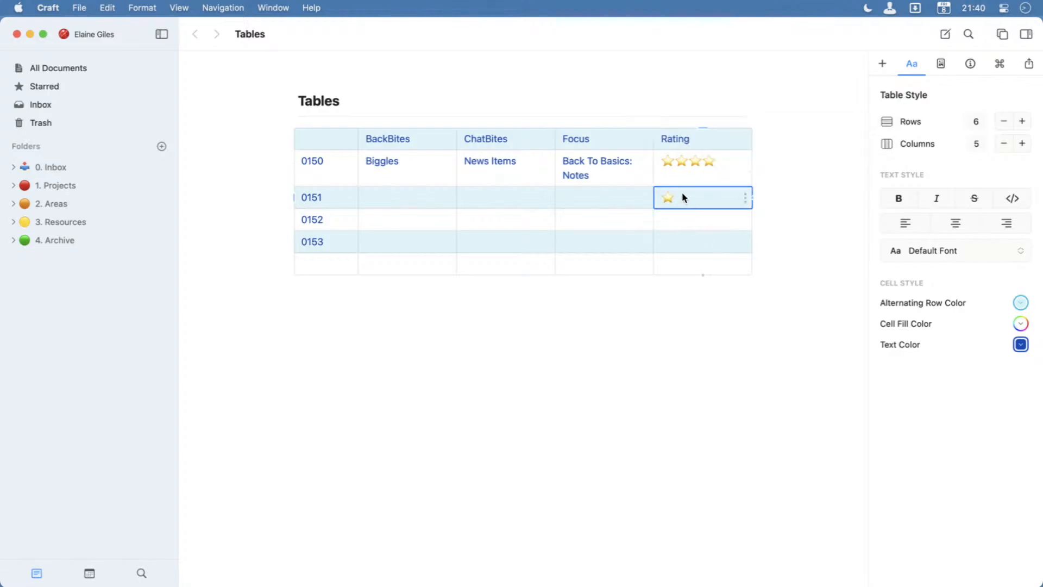
pyautogui.press('super+v')
# Paste four stars into the 0152 row's Rating cell.
pyautogui.click(673, 221)
pyautogui.press('super+v')
pyautogui.press('super+v')
pyautogui.press('super+v')
pyautogui.press('super+v')
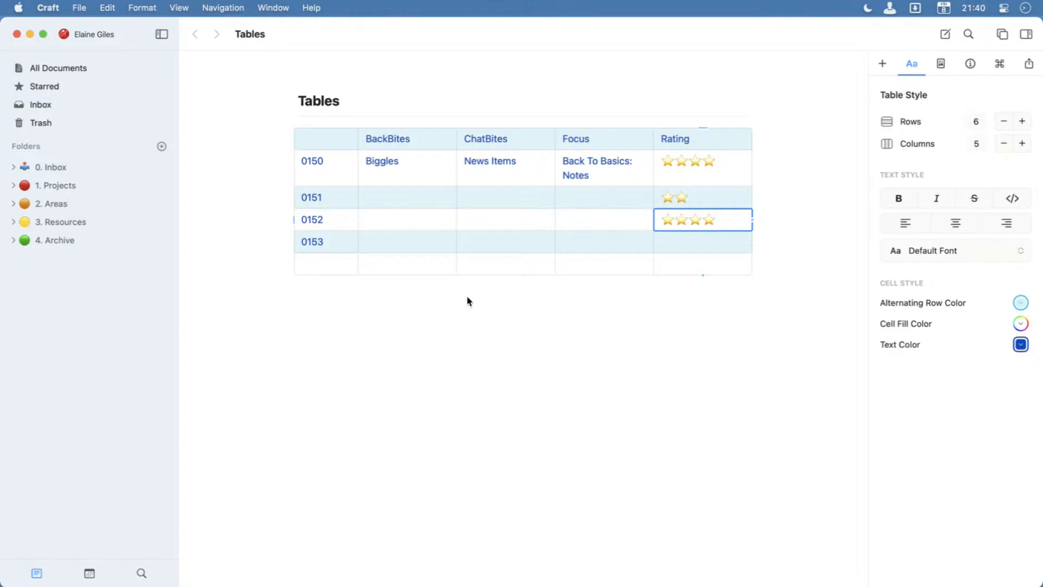
pyautogui.click(379, 195)
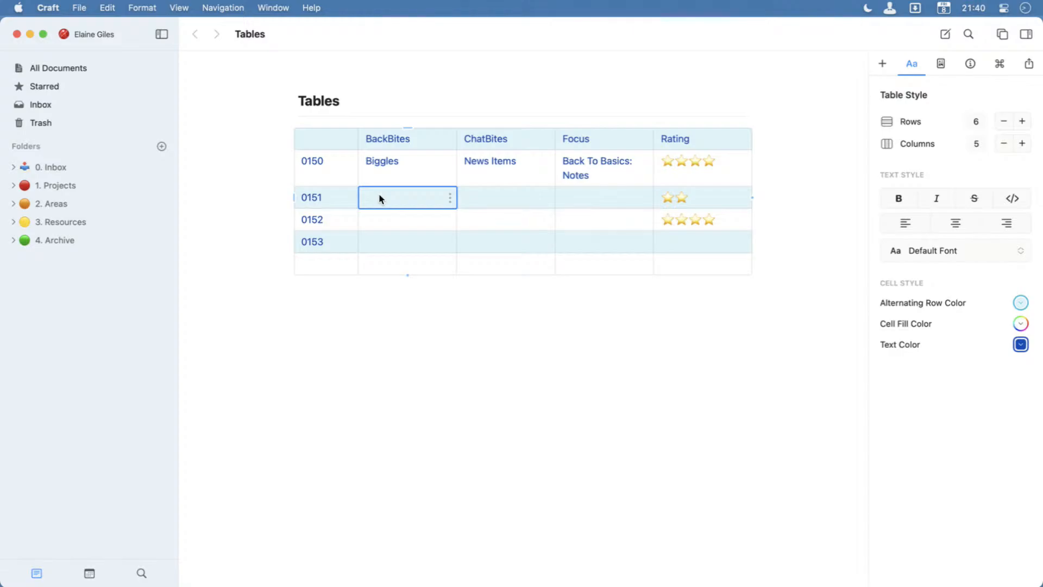
pyautogui.click(393, 140)
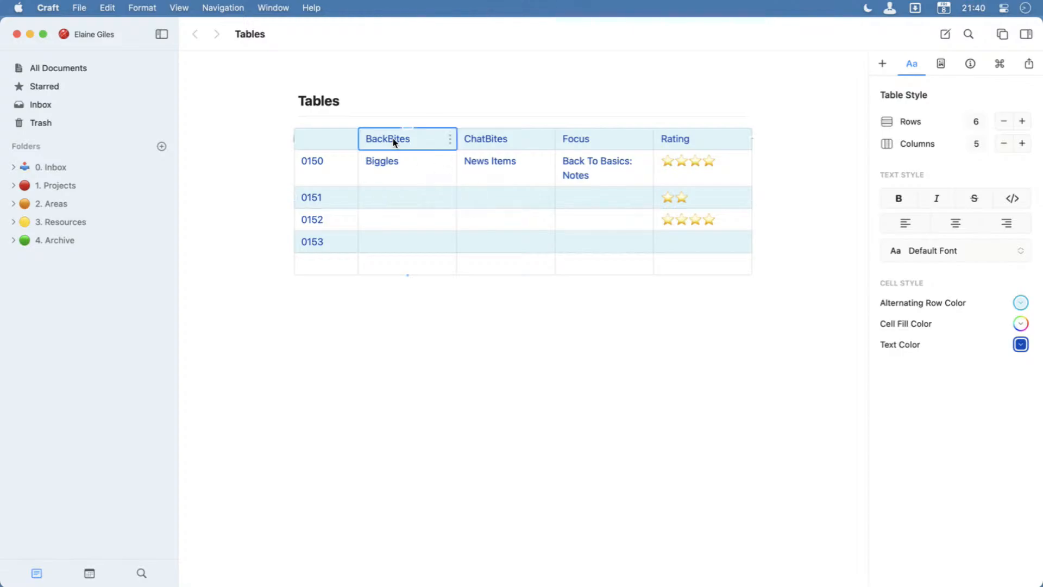
pyautogui.rightClick(393, 142)
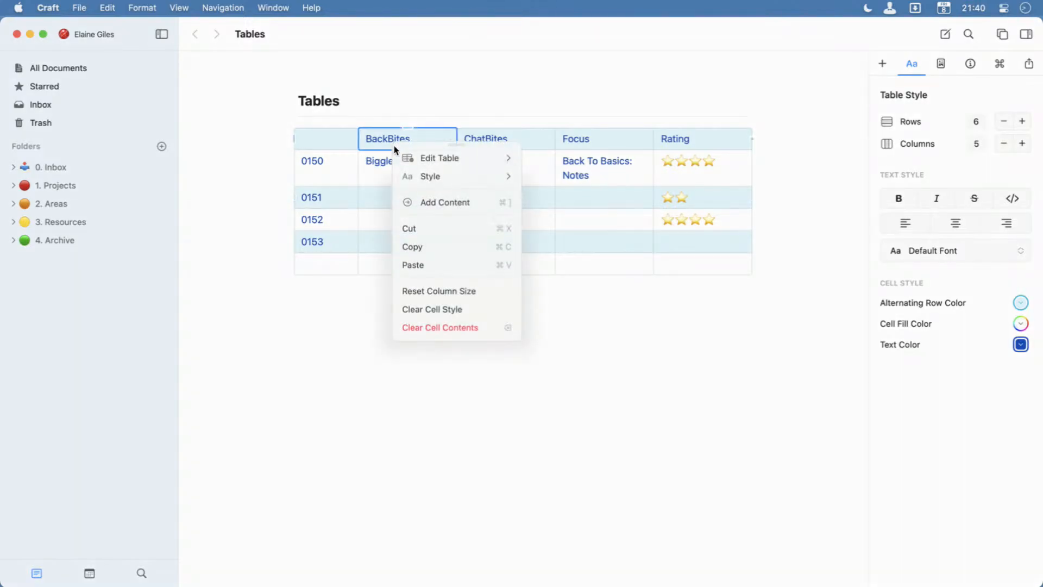
pyautogui.click(380, 177)
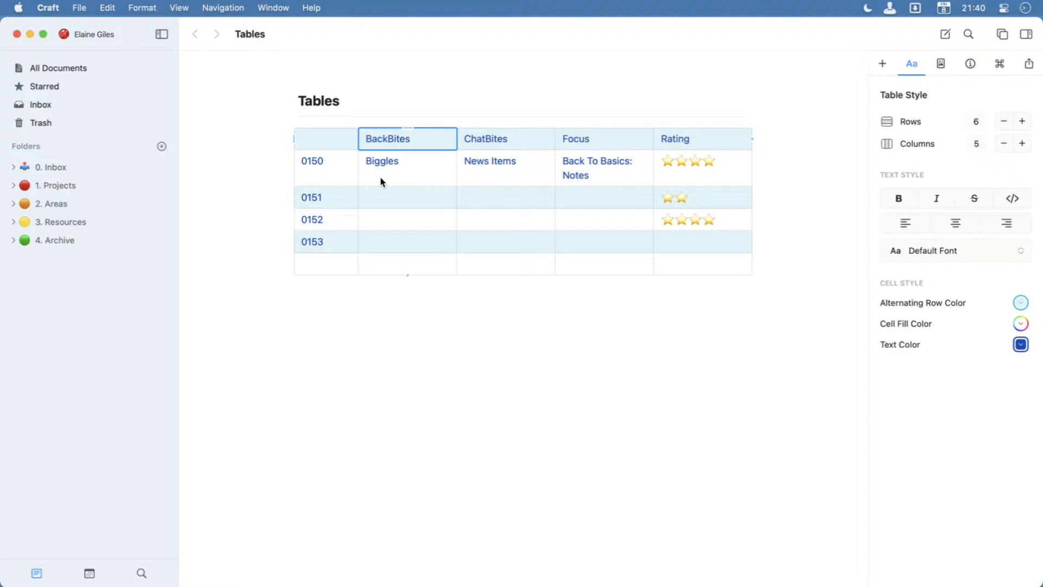
# Add a seventh row to the table, then try removing the last column and undo that removal.
pyautogui.click(1022, 121)
pyautogui.click(1011, 143)
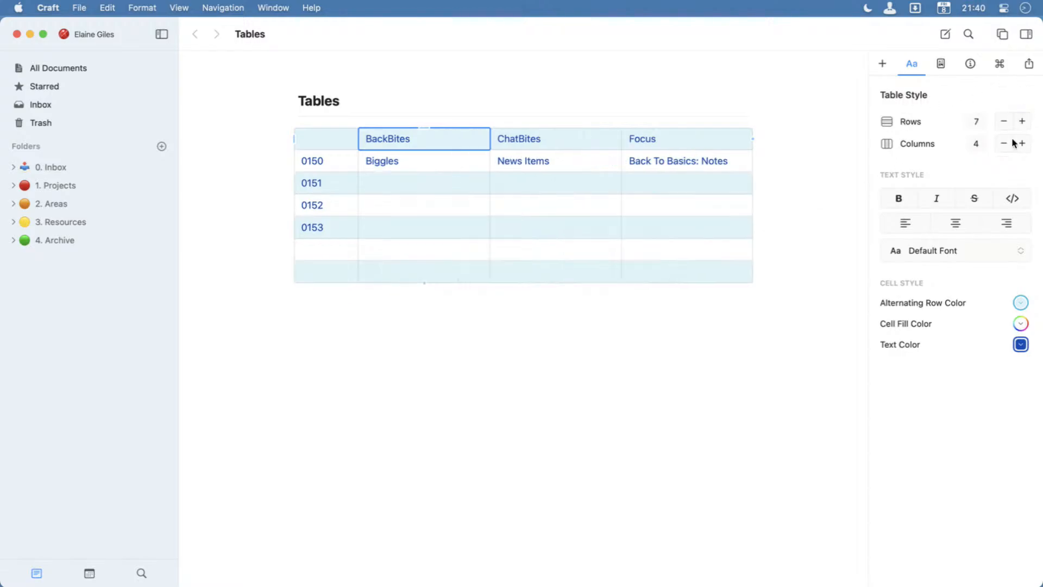
pyautogui.press('super+z')
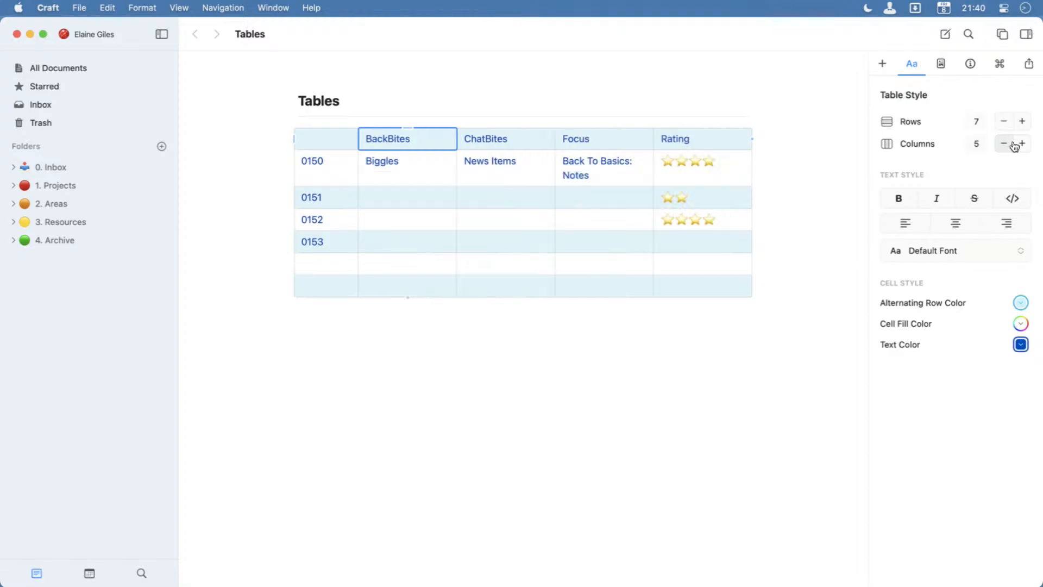
# Add a sixth column to the table and give it the header "Date".
pyautogui.click(1022, 143)
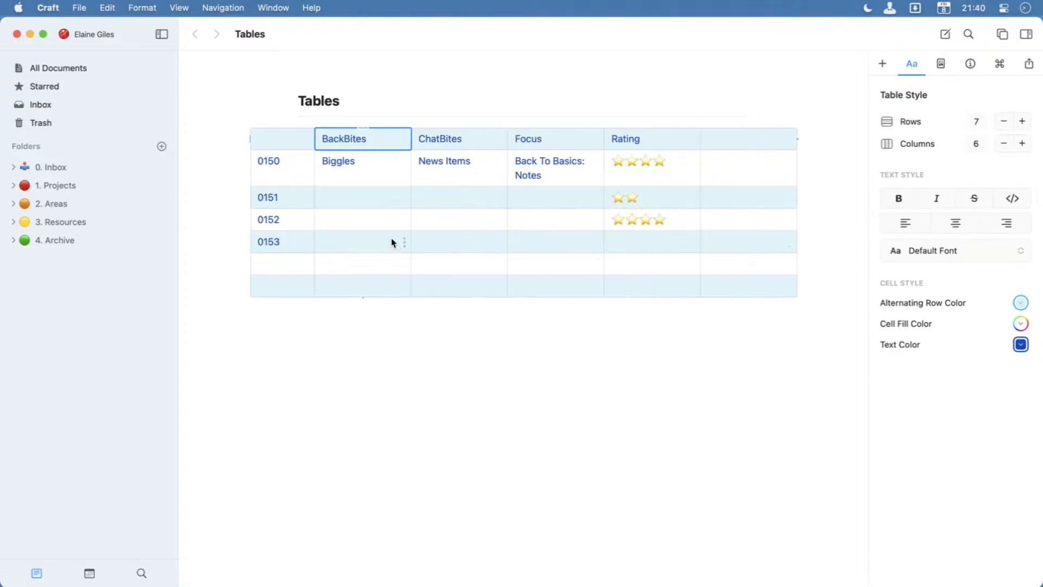
pyautogui.click(742, 140)
pyautogui.write('Date')
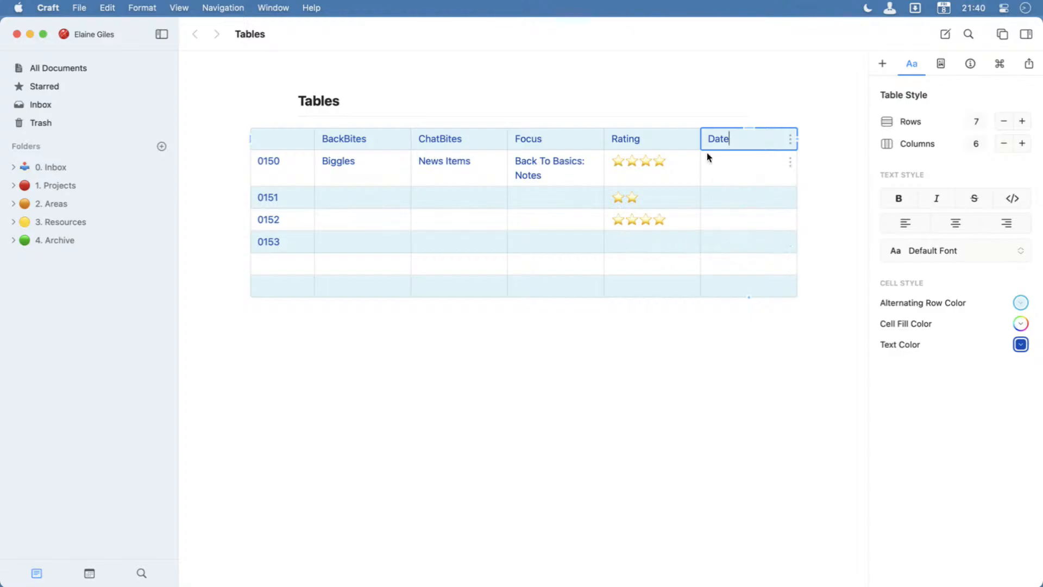
# Insert a Tomorrow date link in the 0150 row's Date cell using the slash command.
pyautogui.click(722, 185)
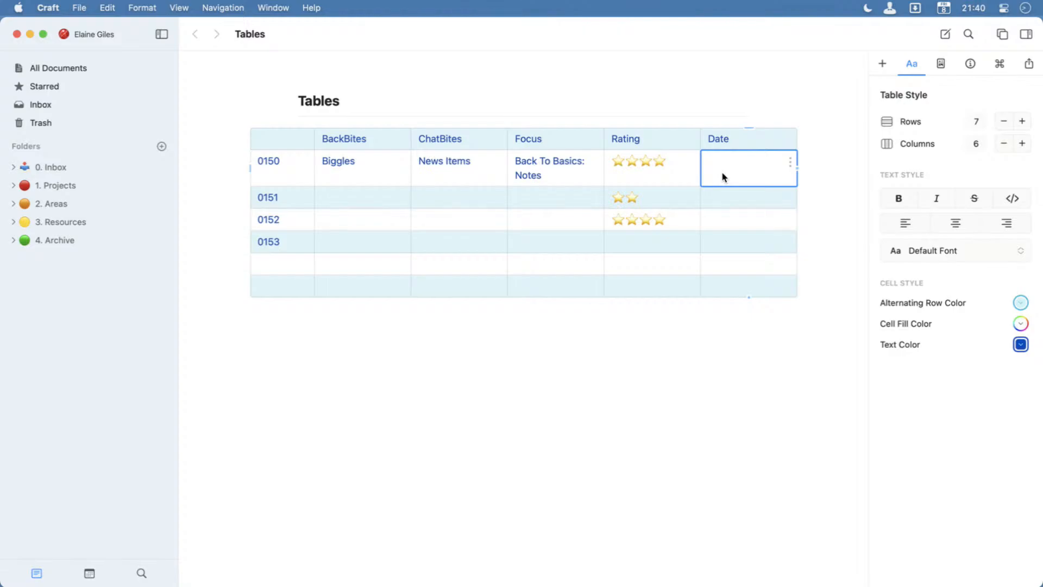
pyautogui.write('/')
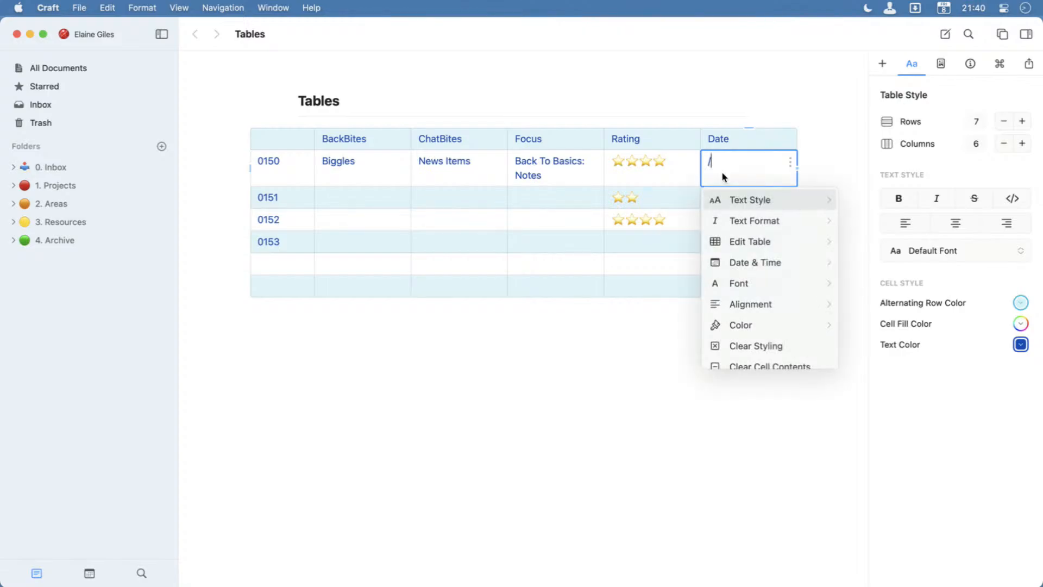
pyautogui.write('tom')
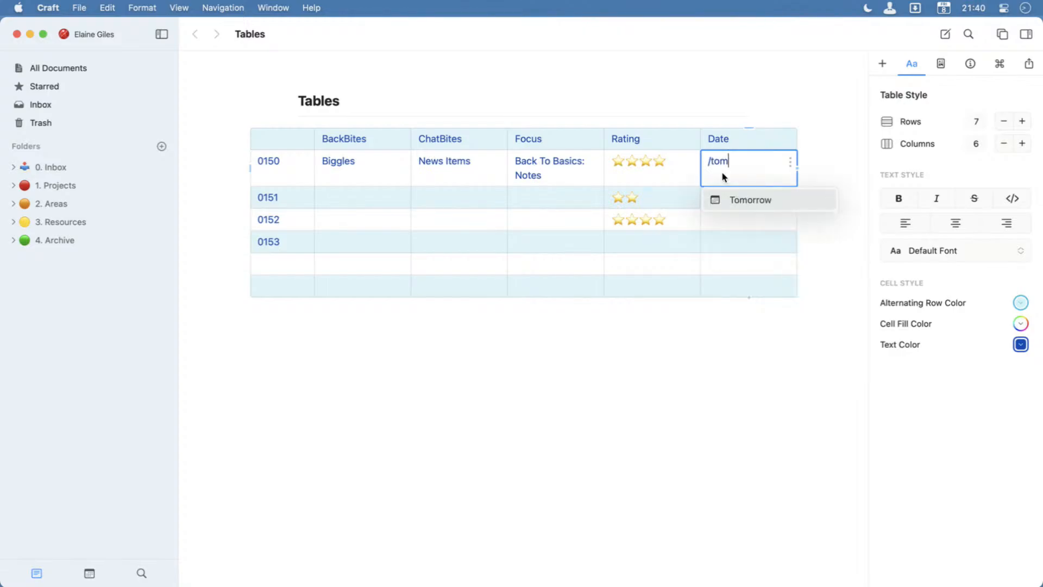
pyautogui.press('Return')
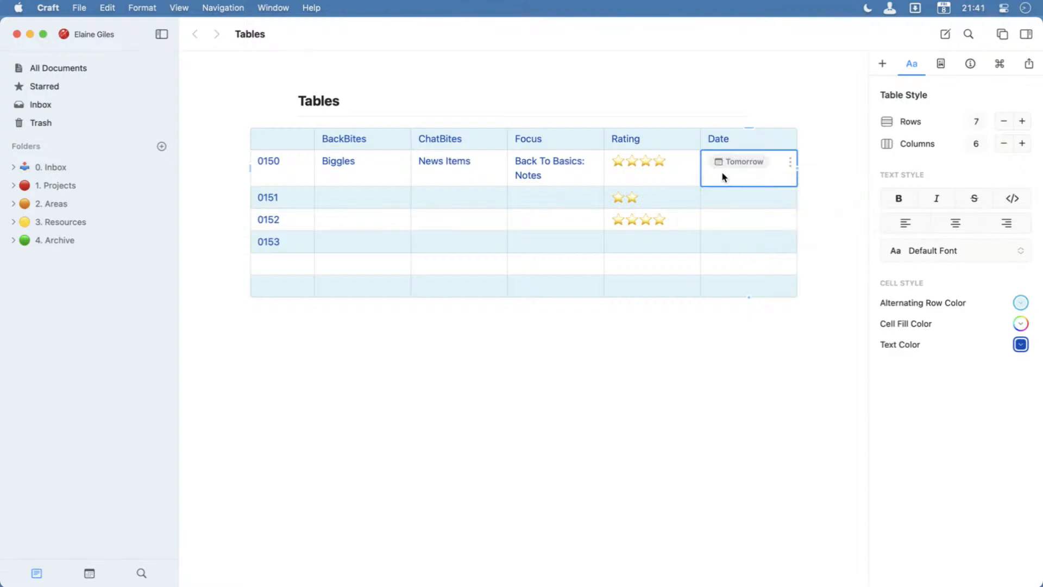
# Open the daily note behind the 0150 row's Tomorrow link and return to the Tables document.
pyautogui.click(724, 204)
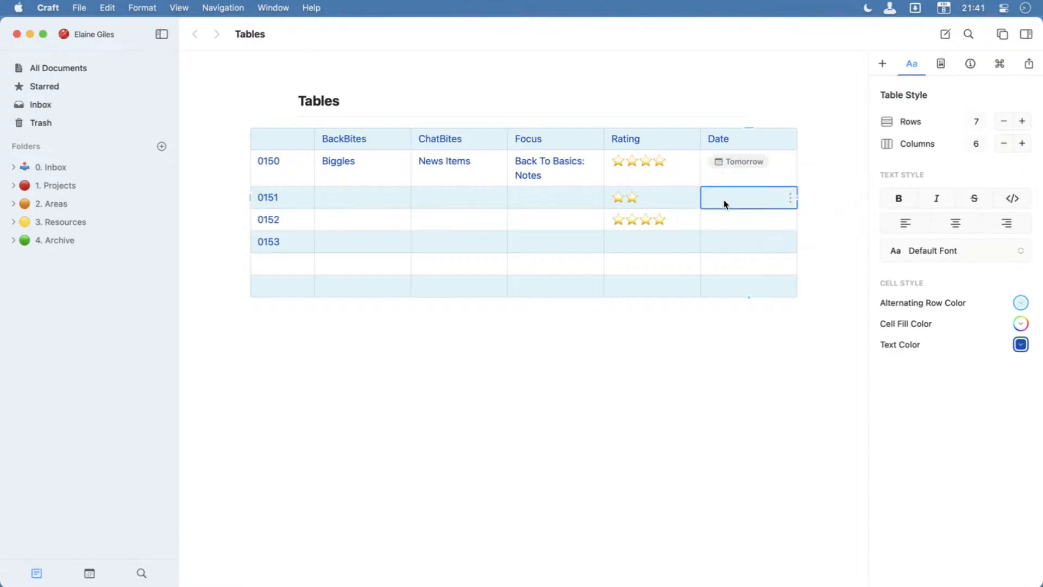
pyautogui.click(732, 165)
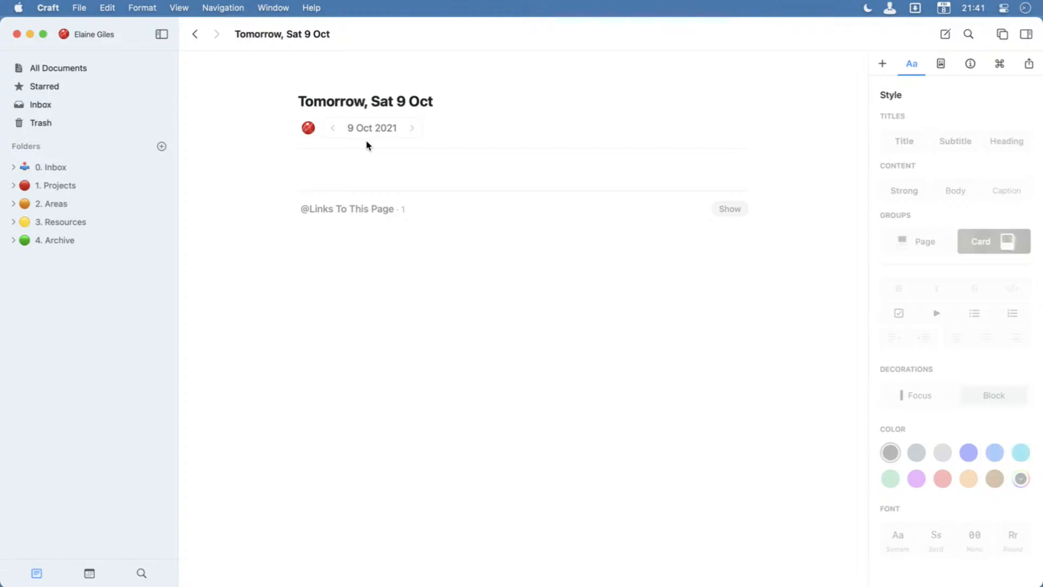
pyautogui.click(197, 35)
pyautogui.moveTo(719, 170)
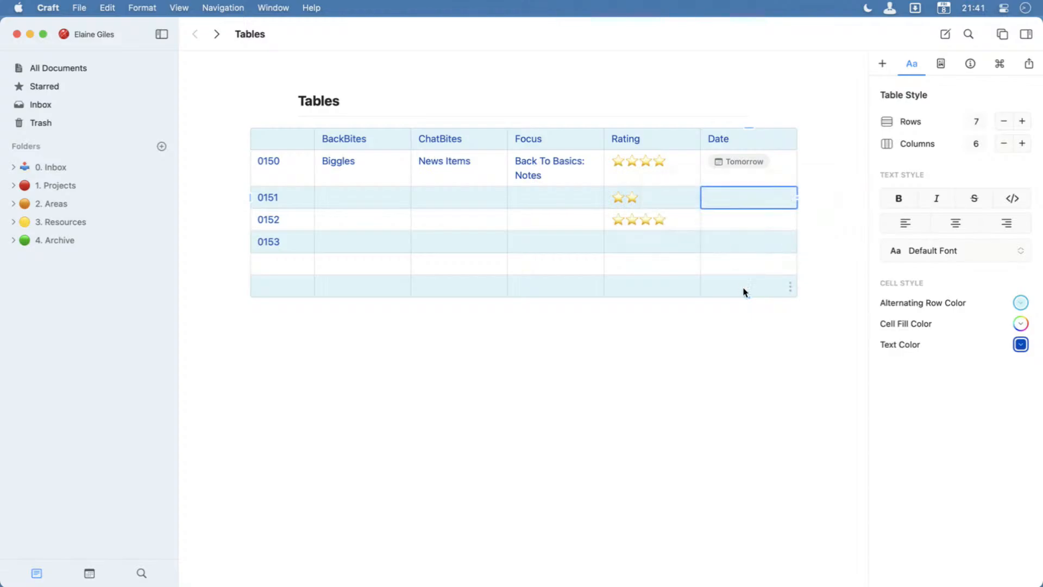
# Use @ mentions to insert a Today date link in the 0151 row's Date cell and Fri 15 Oct in the 0152 row's.
pyautogui.write('@today')
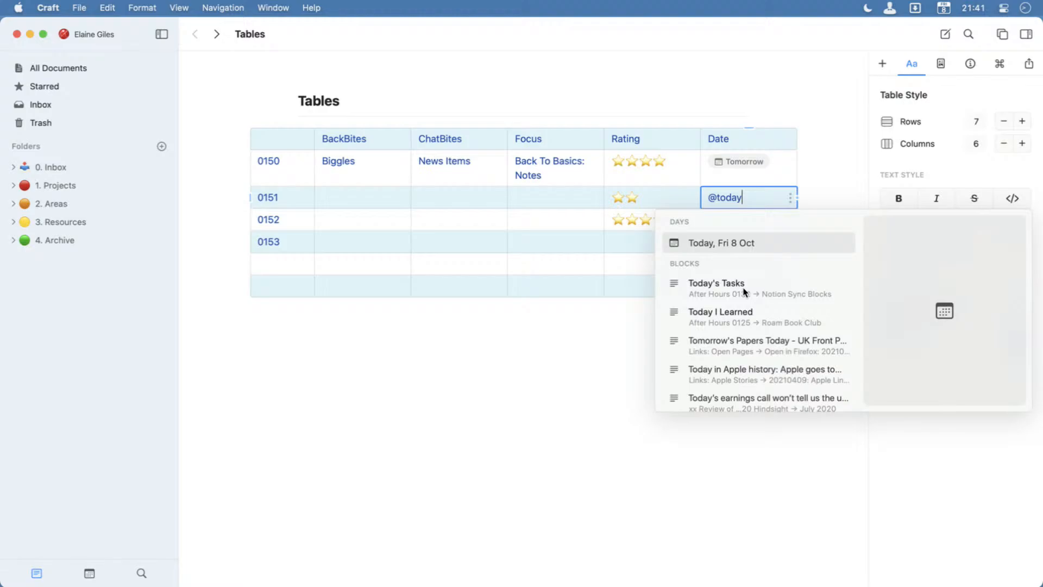
pyautogui.press('Return')
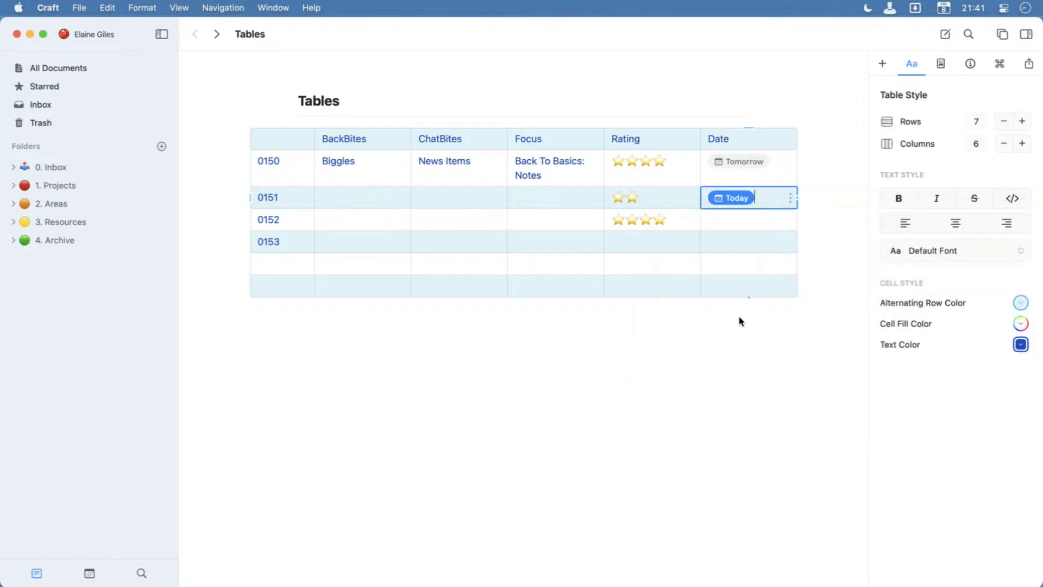
pyautogui.click(734, 223)
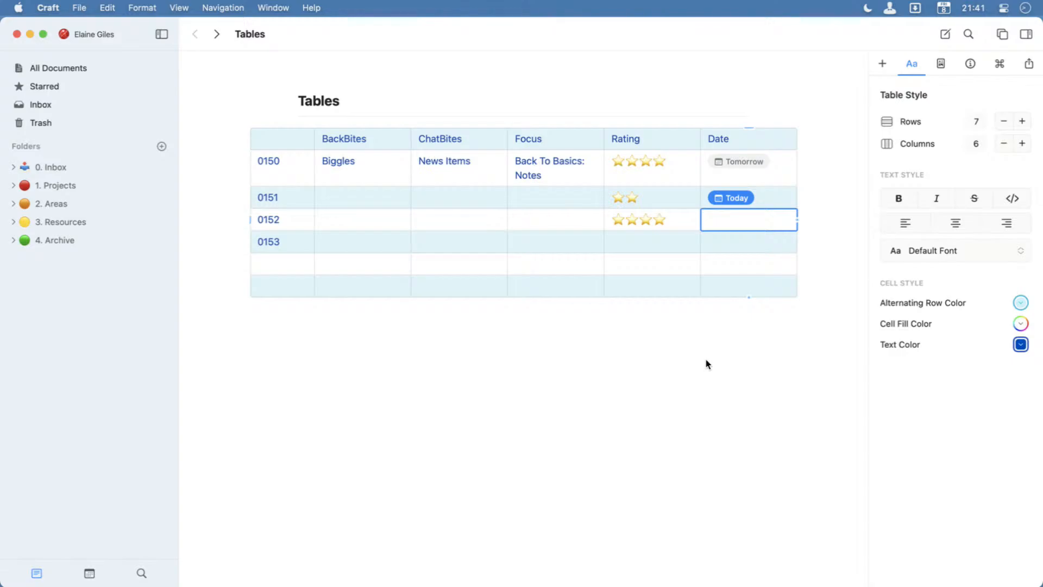
pyautogui.write('@Fri')
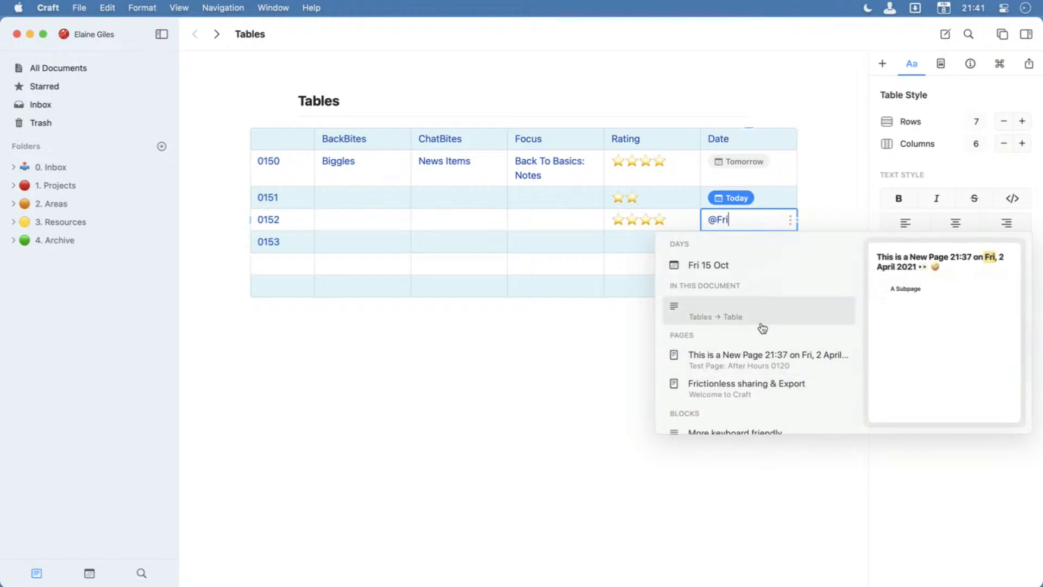
pyautogui.click(769, 269)
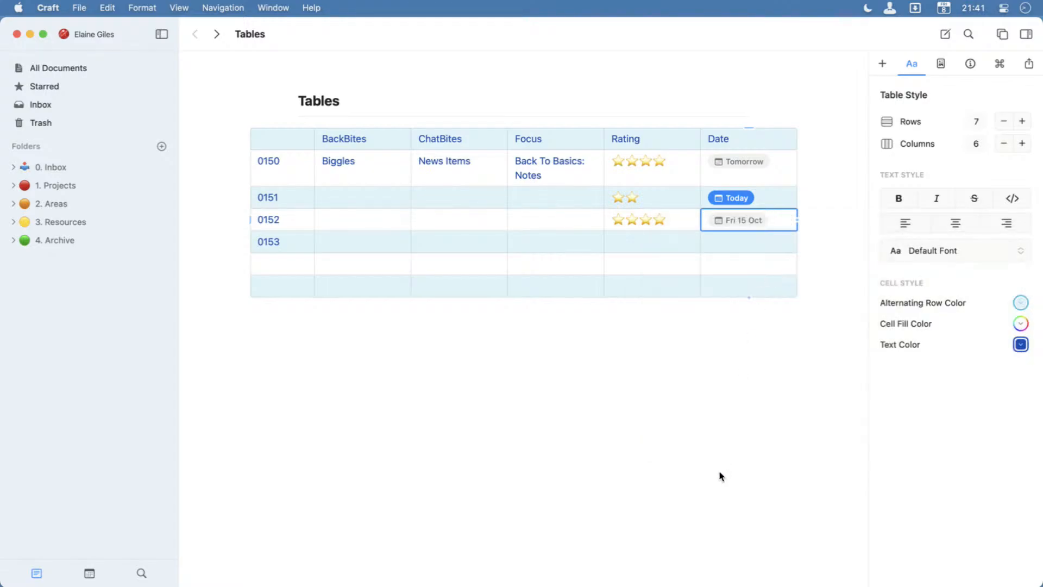
# Leave cell editing and preview the daily notes linked from the Date column.
pyautogui.press('Escape')
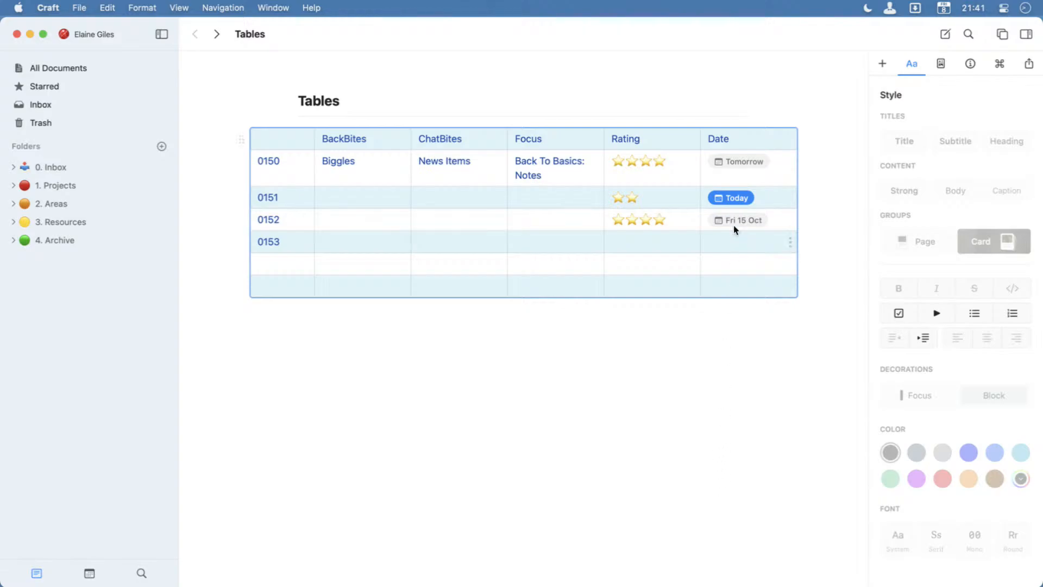
pyautogui.moveTo(726, 200)
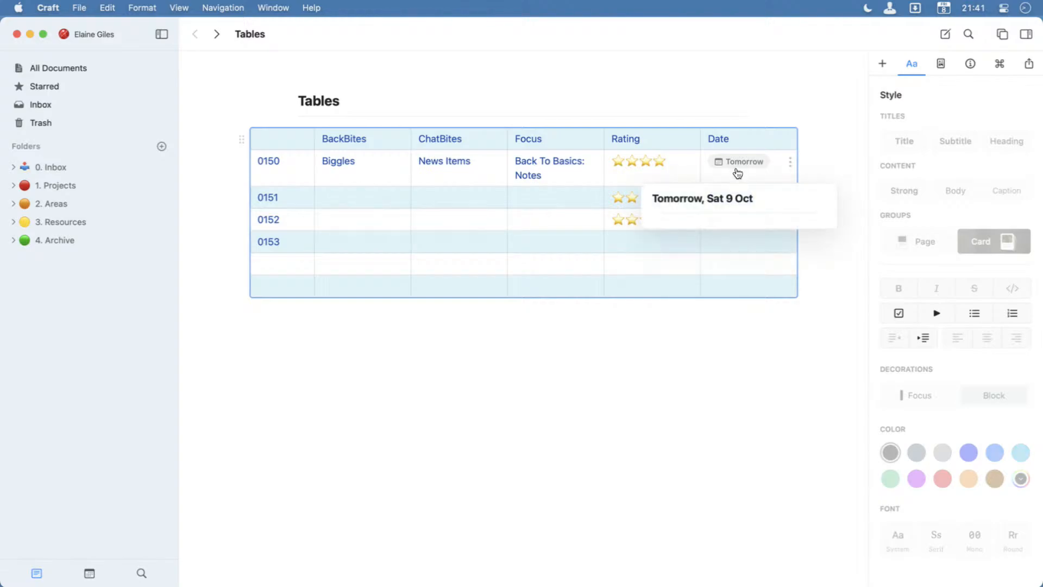
pyautogui.click(612, 418)
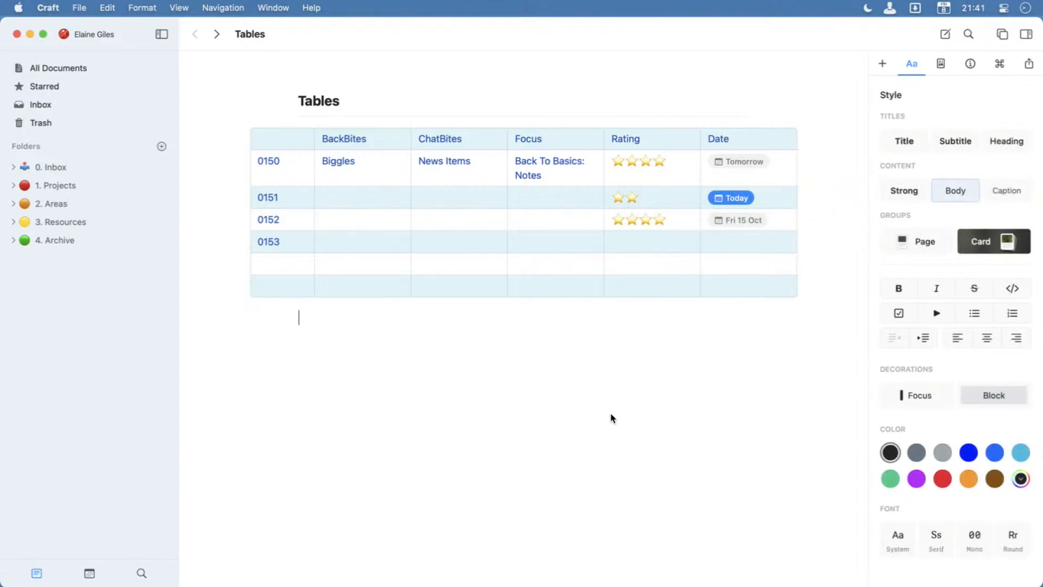
pyautogui.click(347, 267)
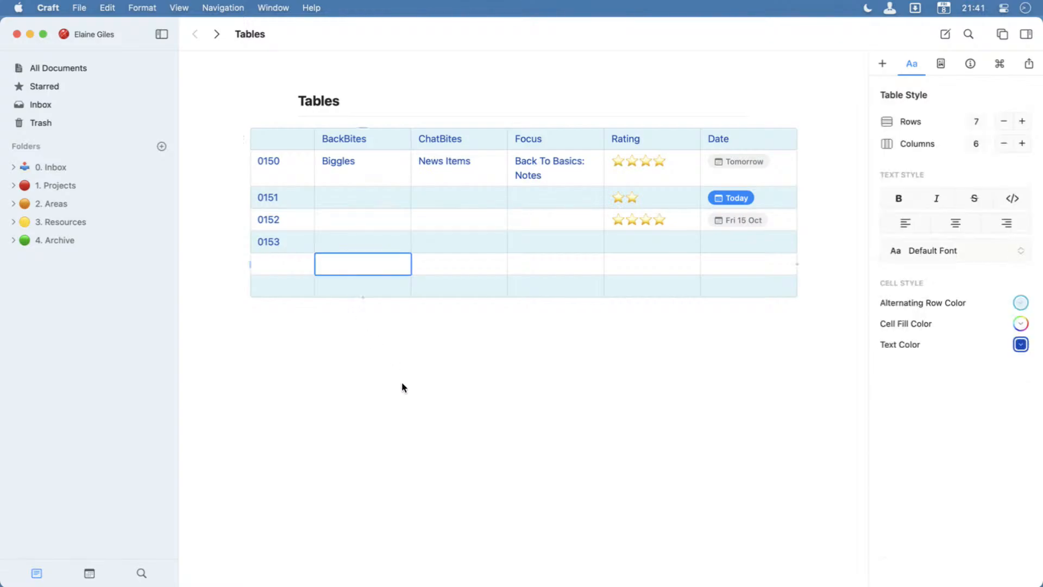
pyautogui.press('super+k')
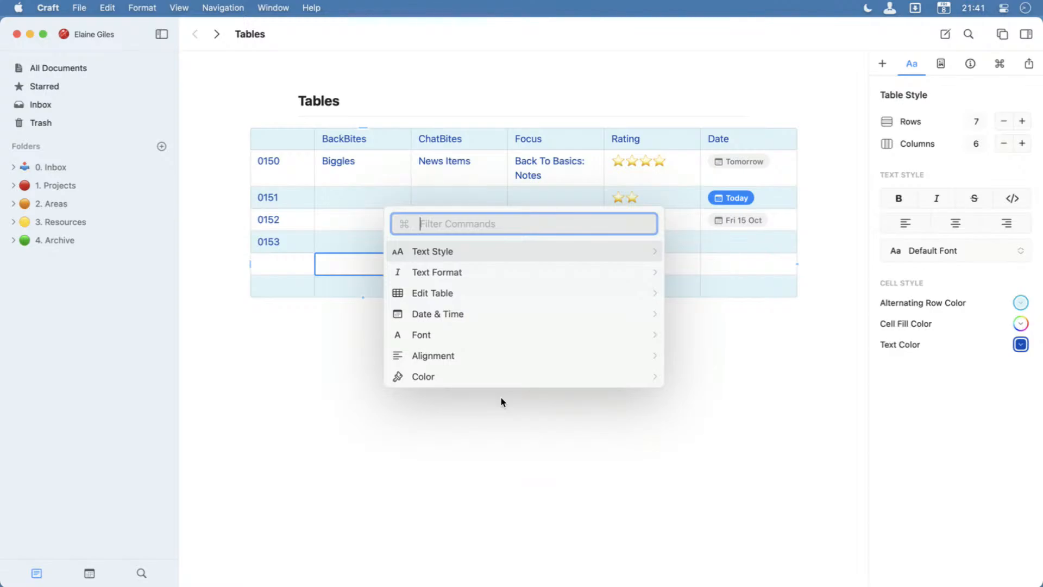
pyautogui.write('page')
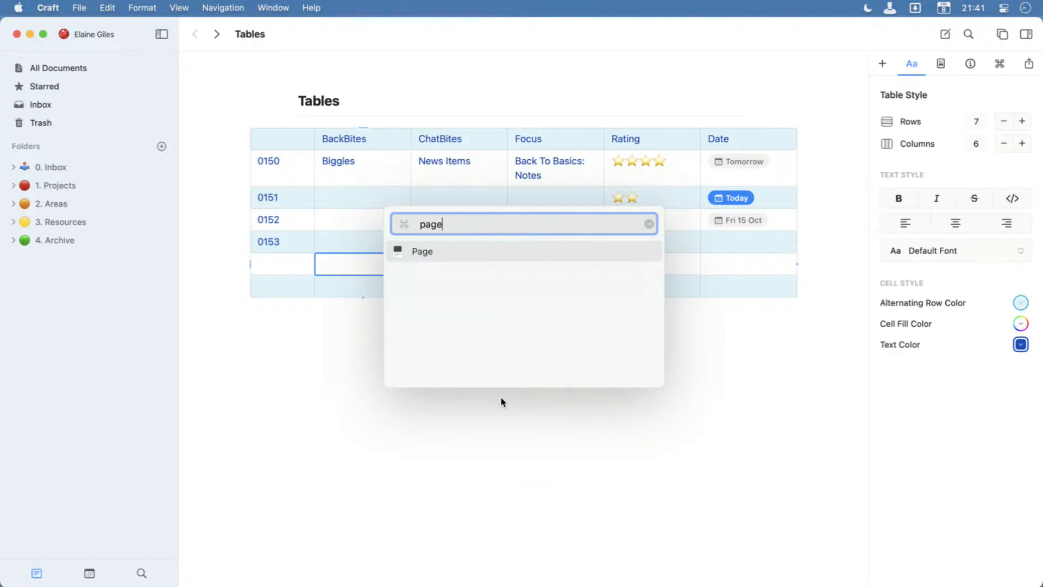
pyautogui.press('Escape')
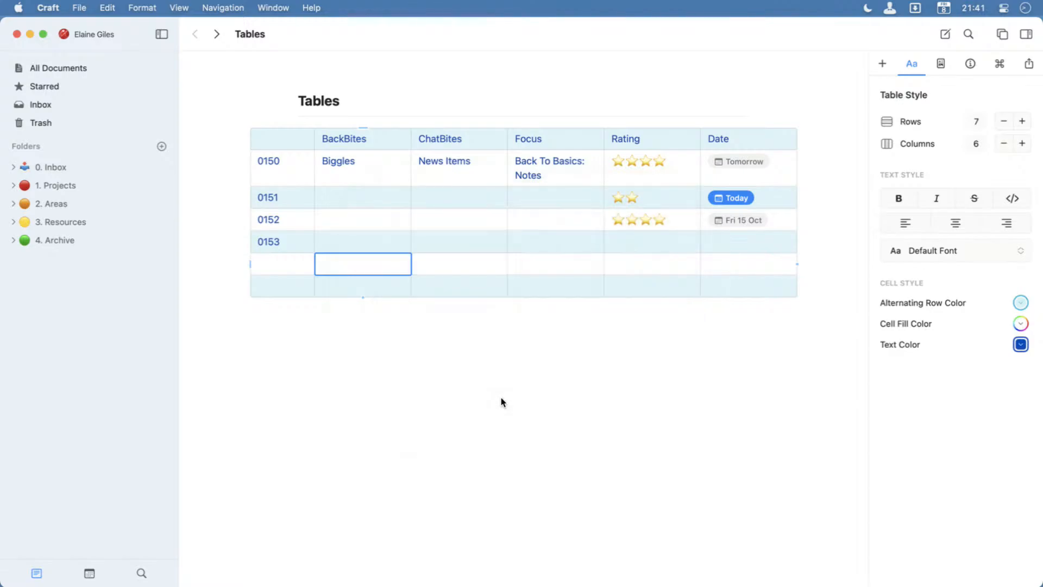
# Insert a page in the BackBites cell below the 0153 row, title it "ChatBites" and return to the table.
pyautogui.click(366, 264)
pyautogui.write('/page')
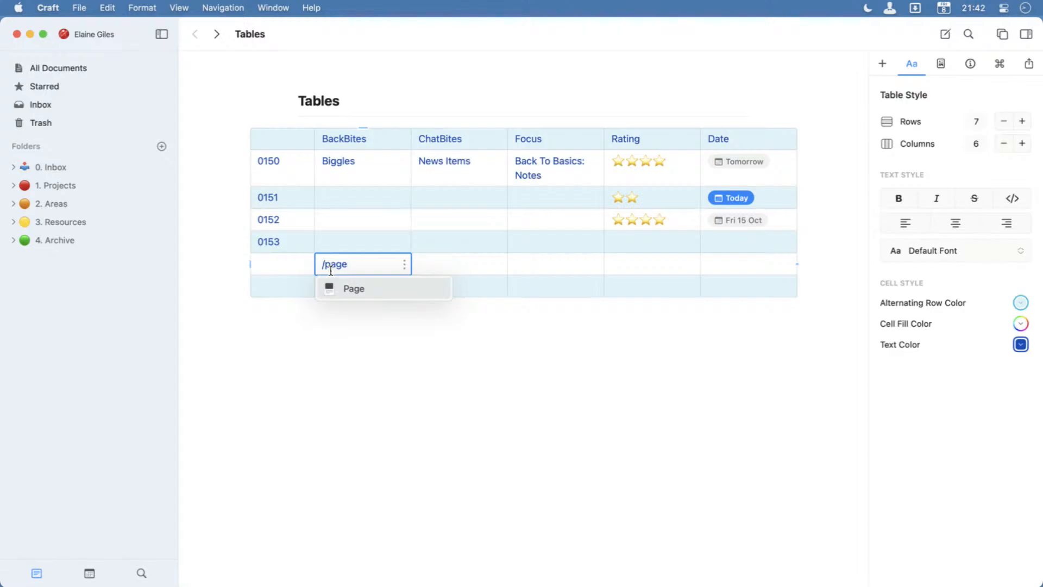
pyautogui.press('Return')
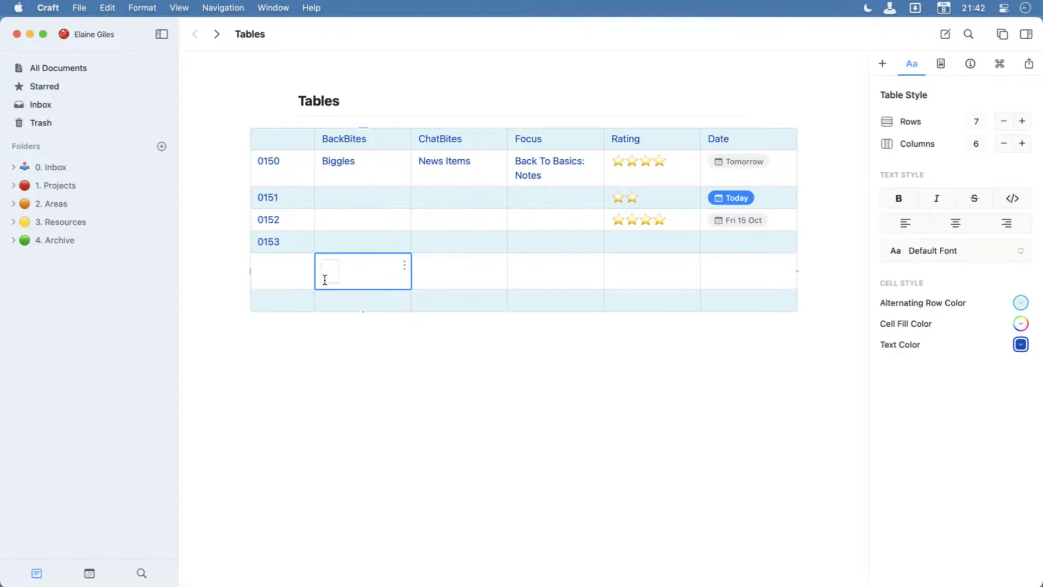
pyautogui.click(330, 274)
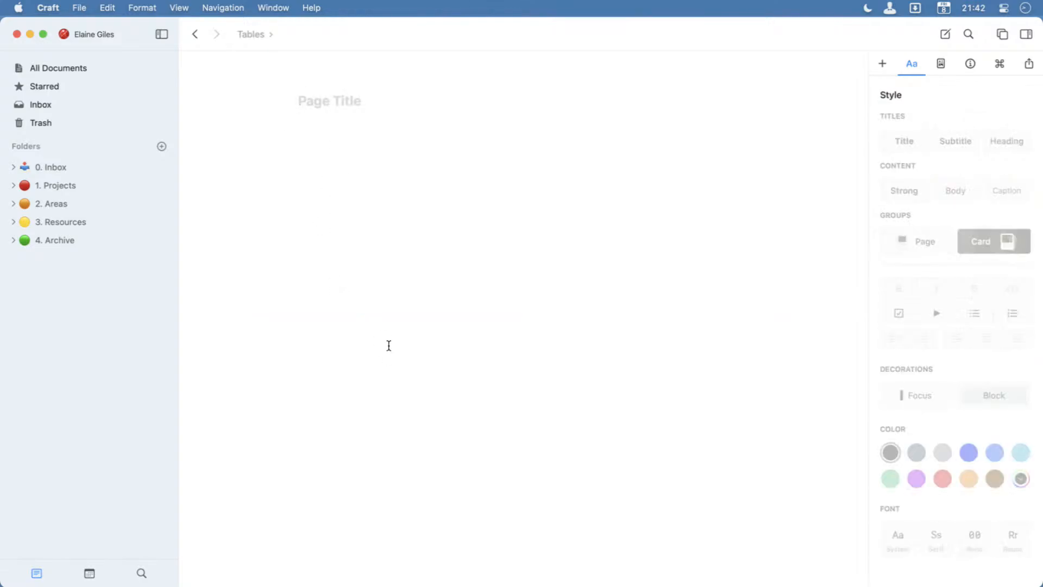
pyautogui.write('ChatBites')
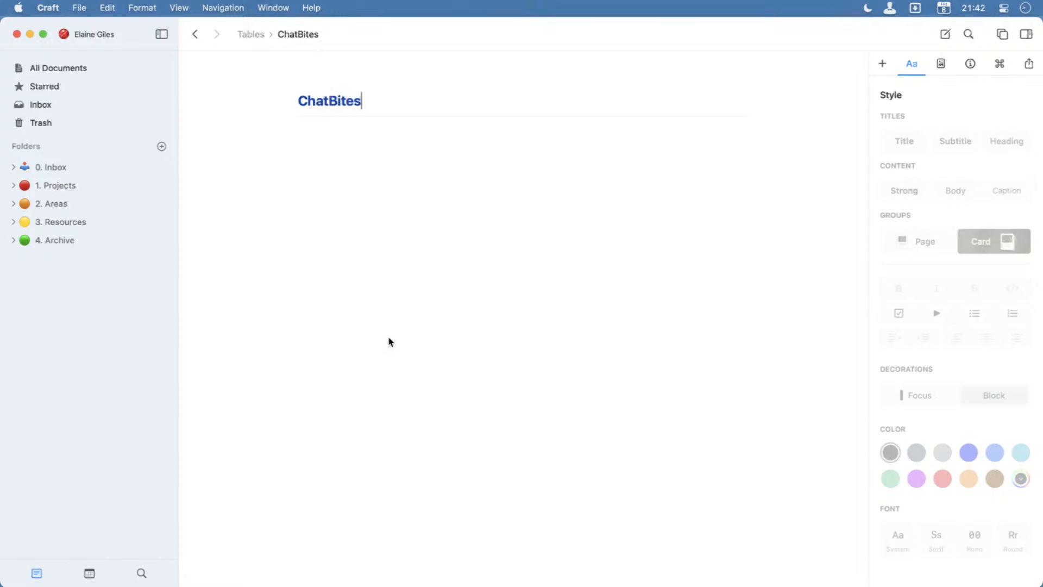
pyautogui.click(251, 35)
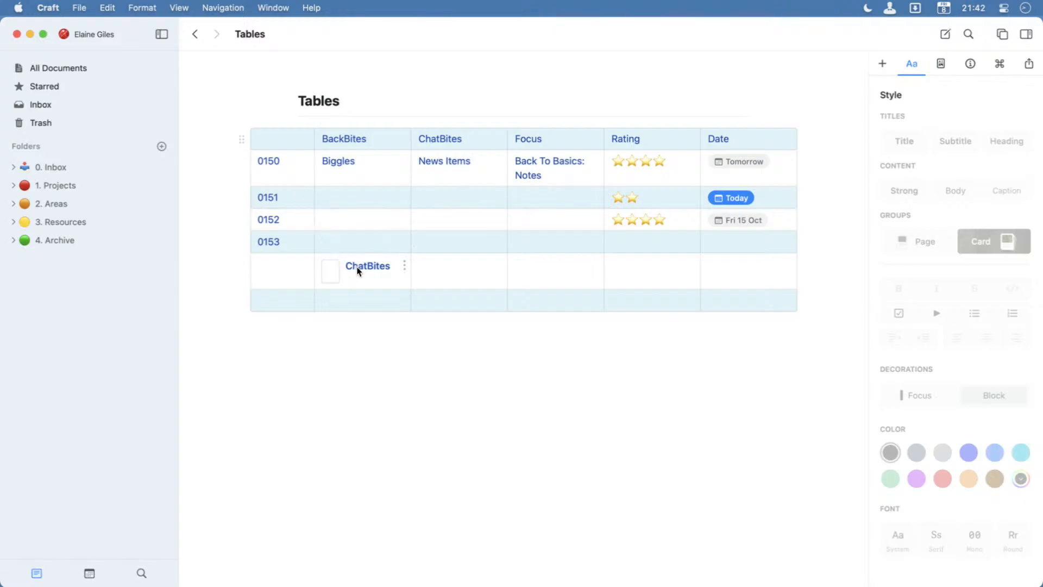
# Open the ChatBites page from its table cell and write "The quick brown fox jumps over the lazy doggies." in its body.
pyautogui.click(330, 273)
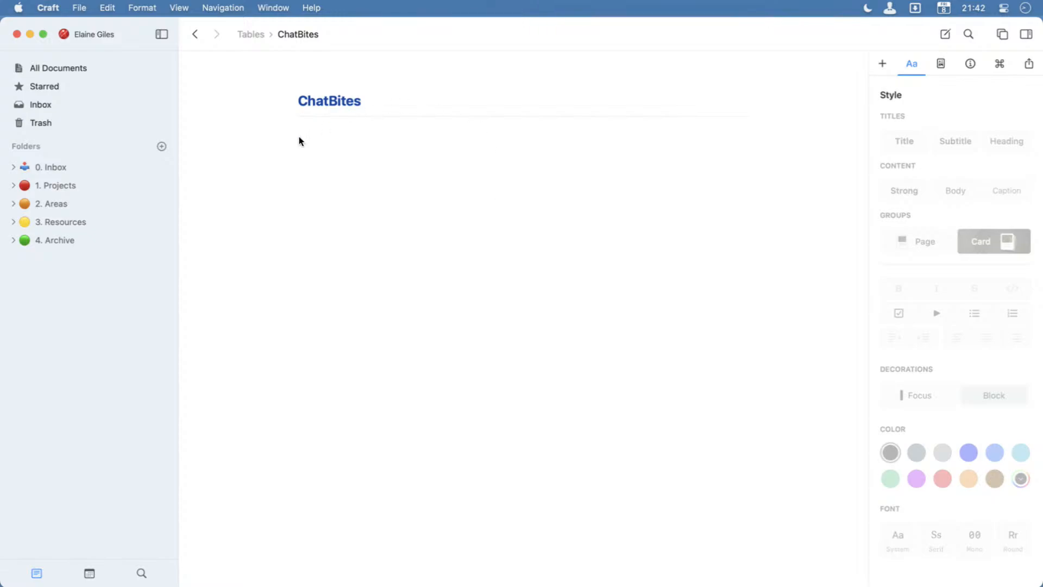
pyautogui.write('The')
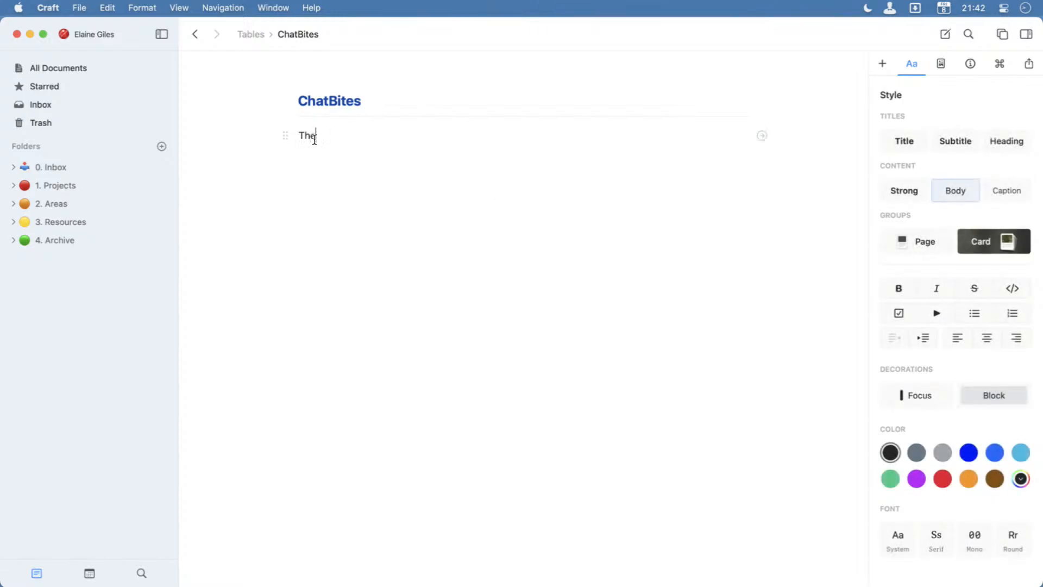
pyautogui.write(' quick brown fox jump')
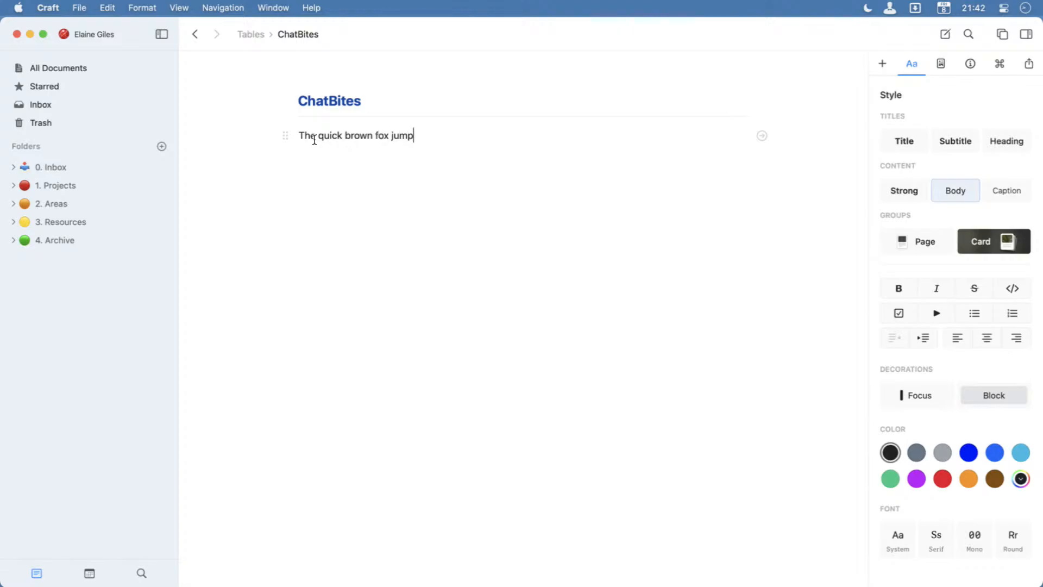
pyautogui.write('s over the lazy doggies/')
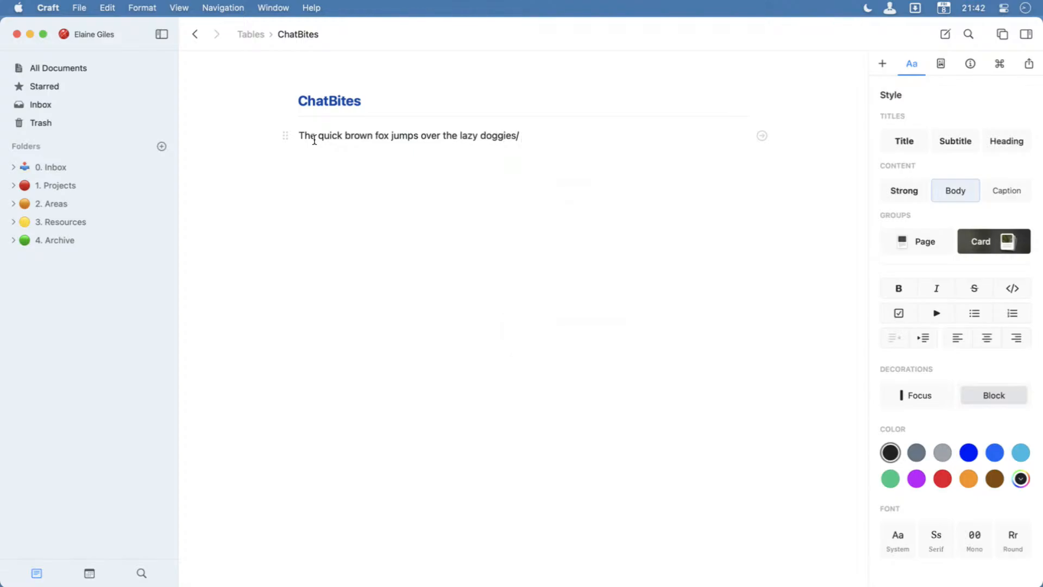
pyautogui.press('BackSpace')
pyautogui.press('BackSpace')
pyautogui.write('.')
# Duplicate the sentence until the paragraph holds it five times, and return to the Tables document.
pyautogui.press('super+a')
pyautogui.press('super+c')
pyautogui.press('super+v')
pyautogui.press('super+v')
pyautogui.press('super+v')
pyautogui.press('super+v')
pyautogui.press('super+v')
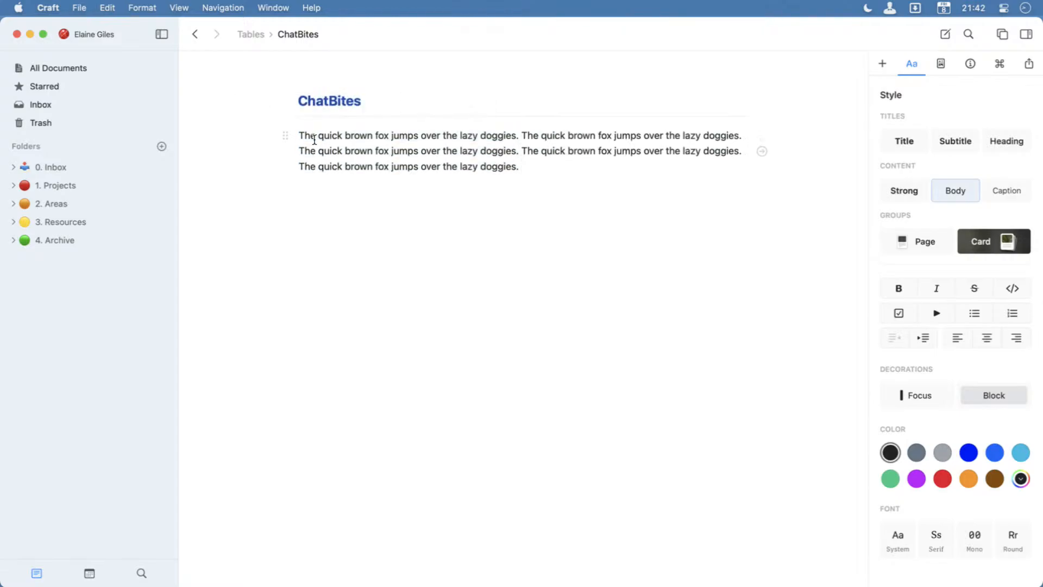
pyautogui.click(259, 36)
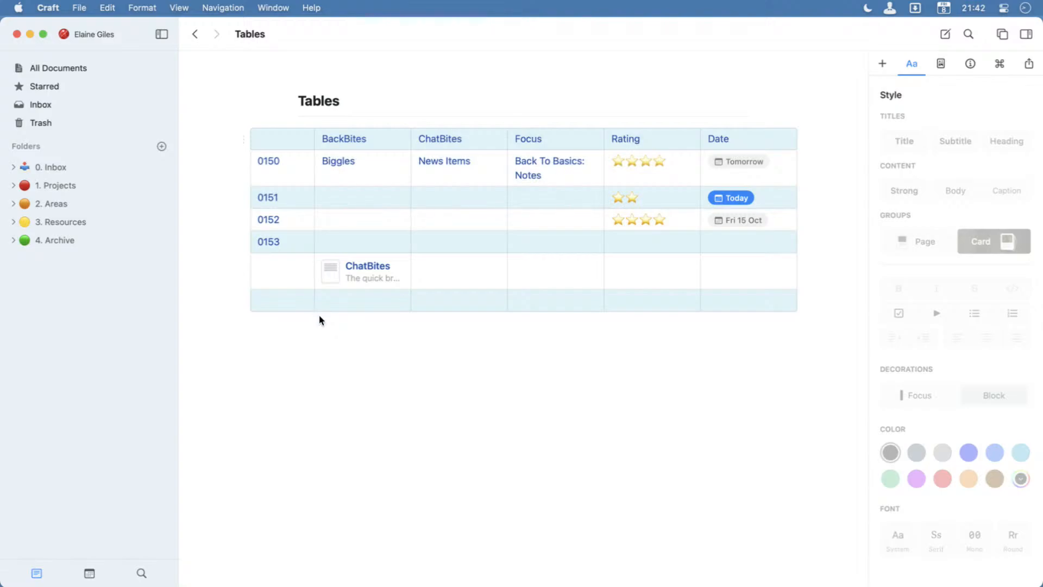
# Reopen the ChatBites page and add the line "Heading 1" above the paragraph in the Title style.
pyautogui.click(328, 281)
pyautogui.click(328, 279)
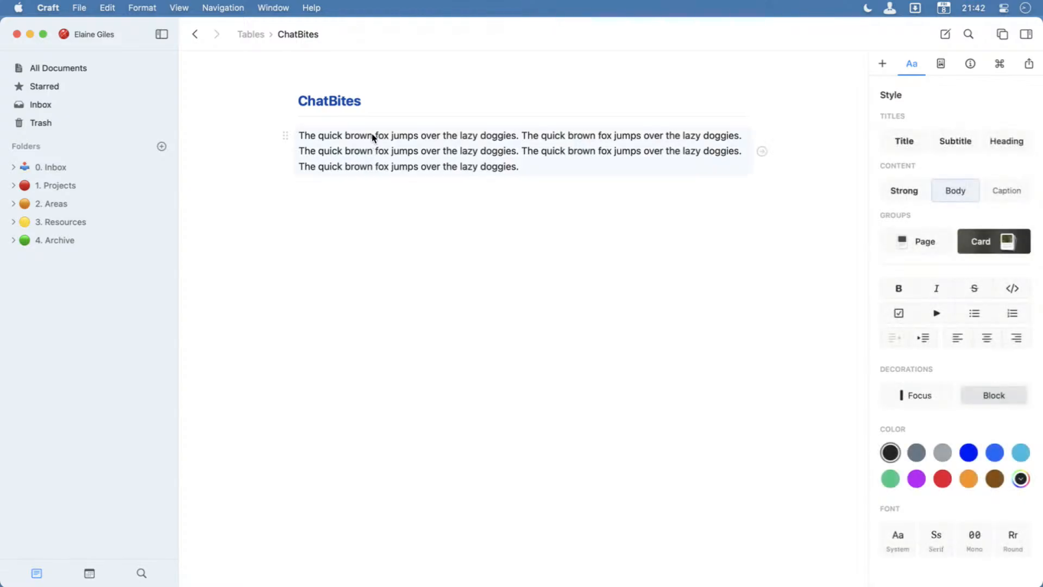
pyautogui.press('super+Left')
pyautogui.press('Return')
pyautogui.press('Up')
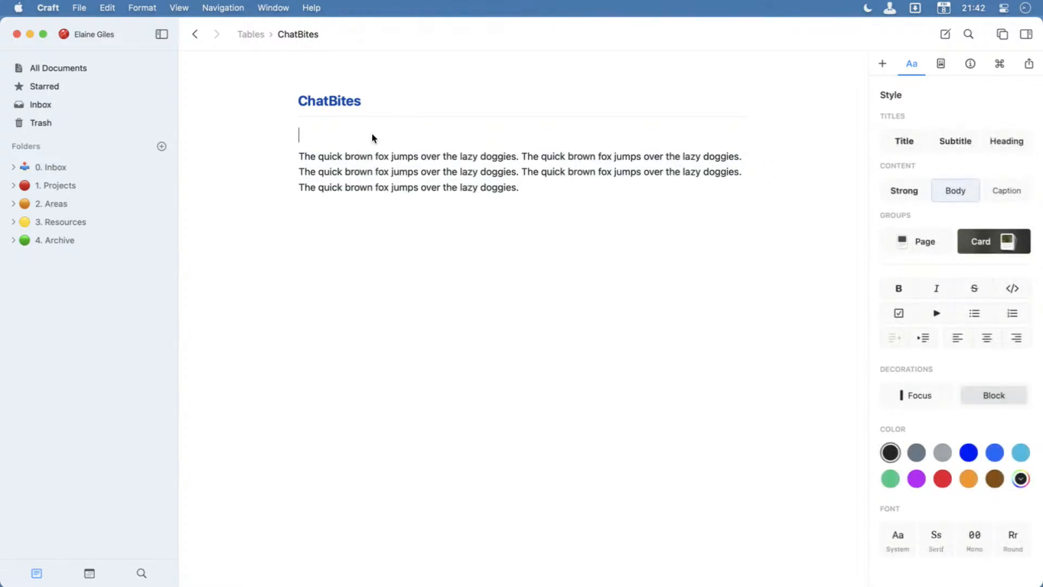
pyautogui.write('Heading 1')
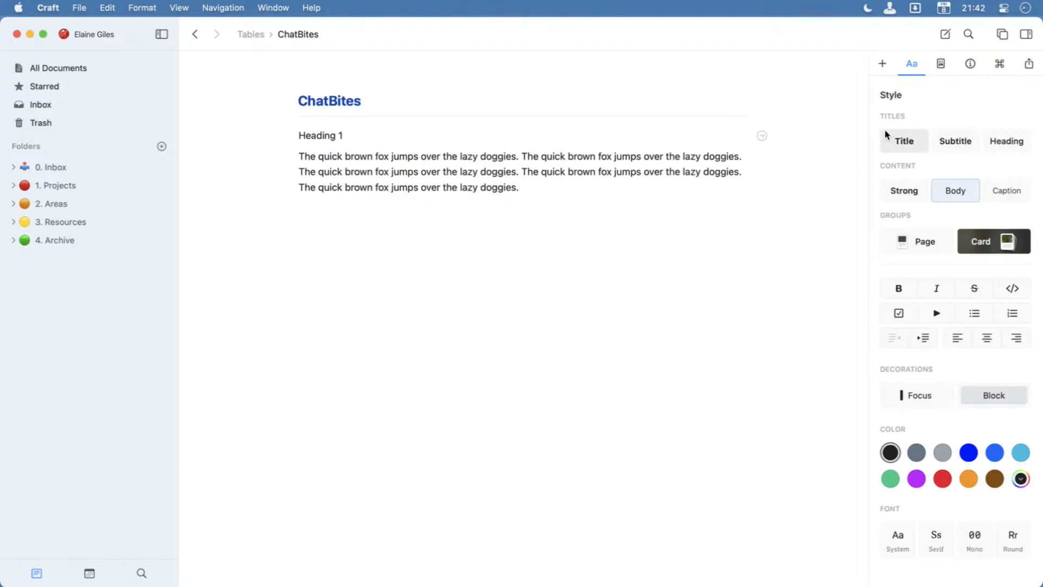
pyautogui.click(898, 142)
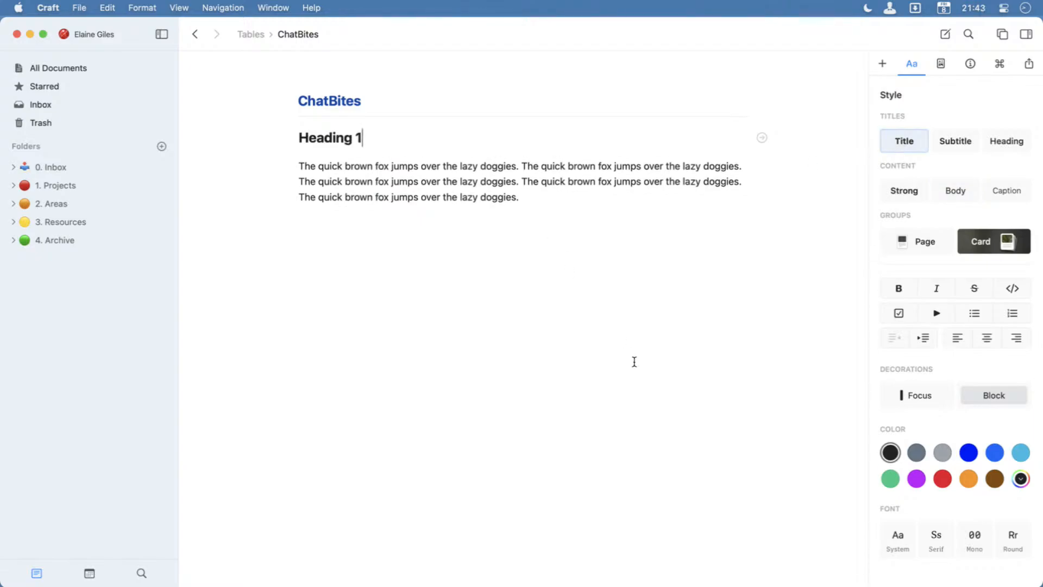
# Color the "Heading 1" text red and go back to the Tables document.
pyautogui.moveTo(379, 139); pyautogui.dragTo(288, 140)
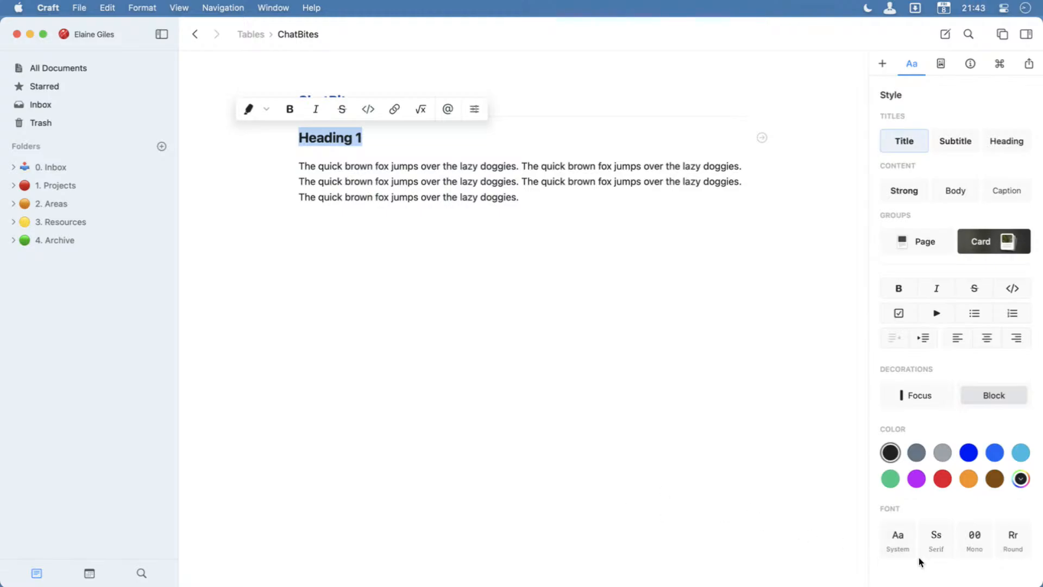
pyautogui.click(942, 478)
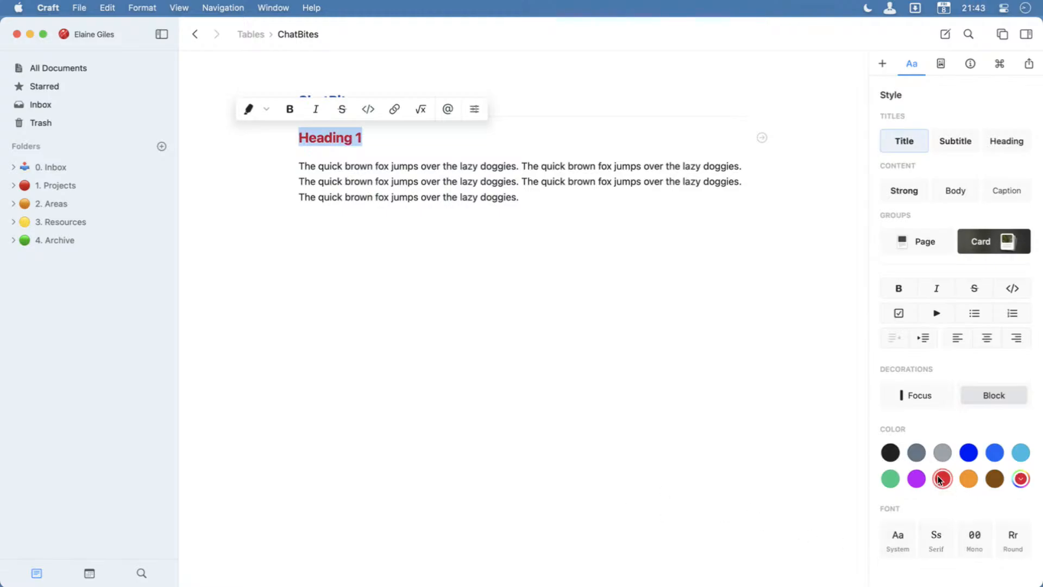
pyautogui.click(417, 324)
pyautogui.click(202, 37)
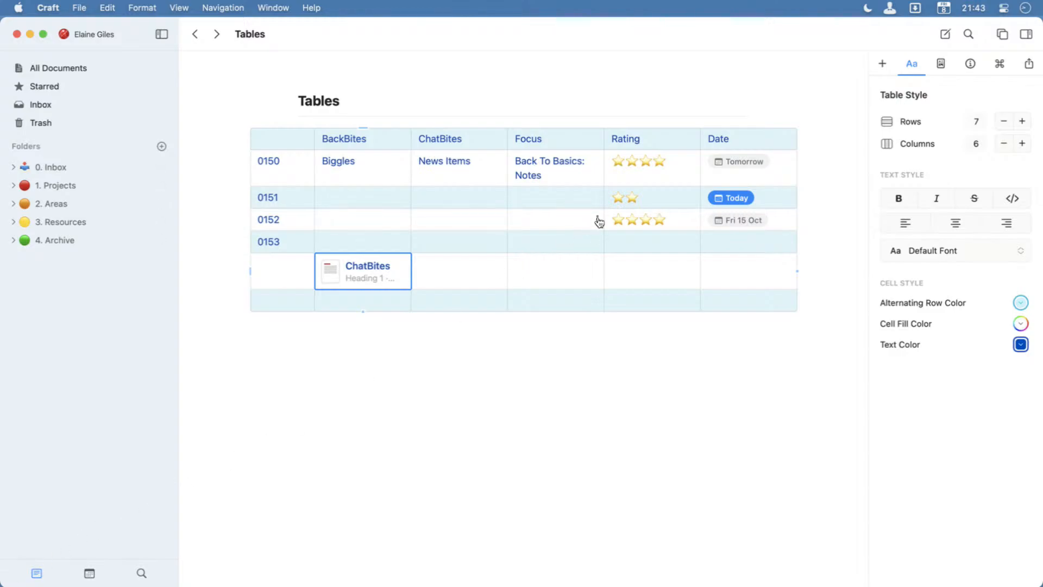
# Raise the 0151 row's Rating to five stars by copying a star and pasting it three times, and leave cell editing.
pyautogui.click(629, 206)
pyautogui.moveTo(625, 204); pyautogui.dragTo(635, 209)
pyautogui.press('super+c')
pyautogui.click(640, 207)
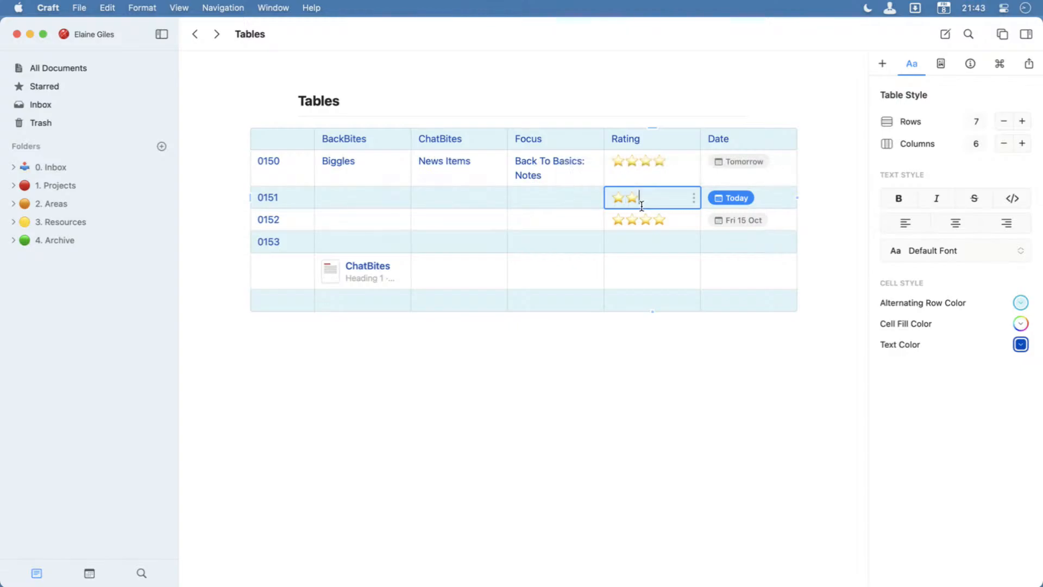
pyautogui.press('super+v')
pyautogui.press('super+v')
pyautogui.press('super+v')
pyautogui.press('Escape')
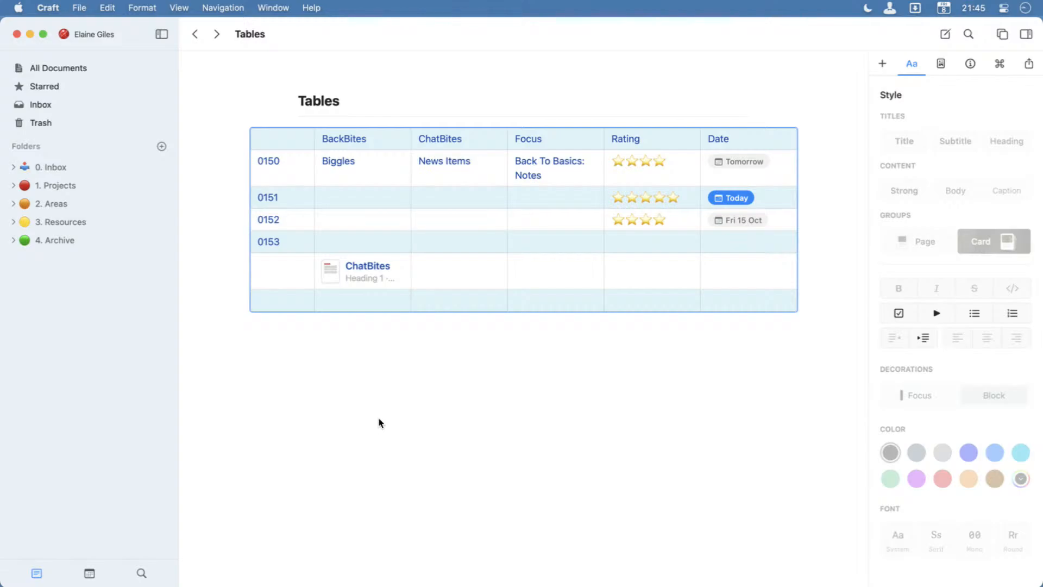
# Deselect the table and quit the application.
pyautogui.click(385, 435)
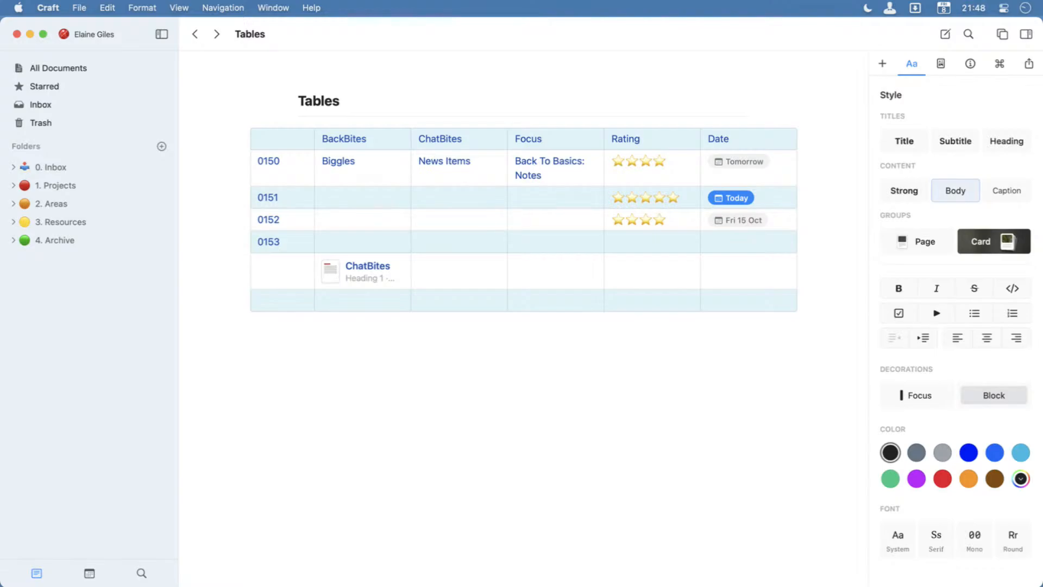
pyautogui.click(373, 461)
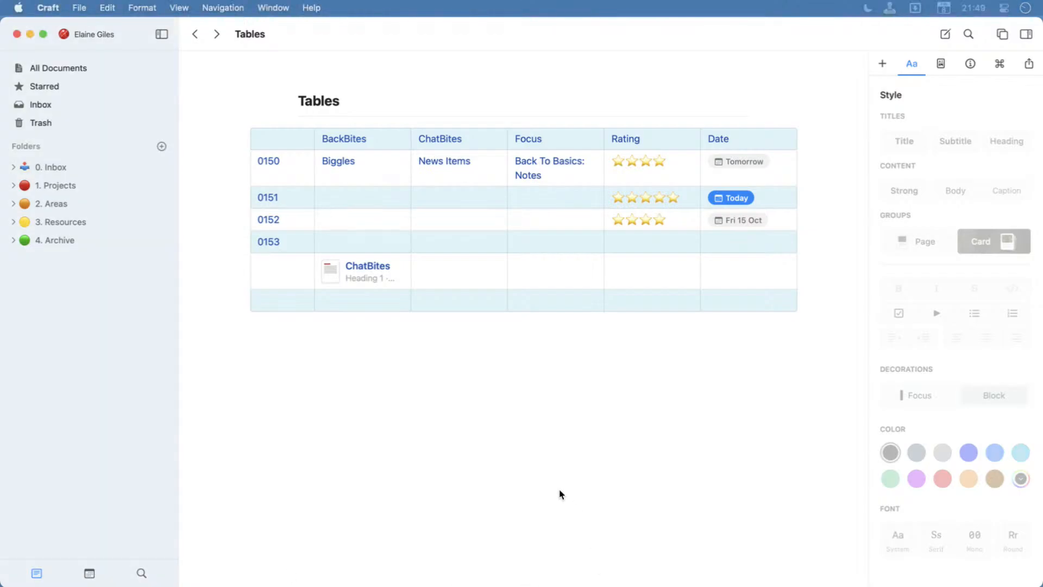
pyautogui.press('super+q')
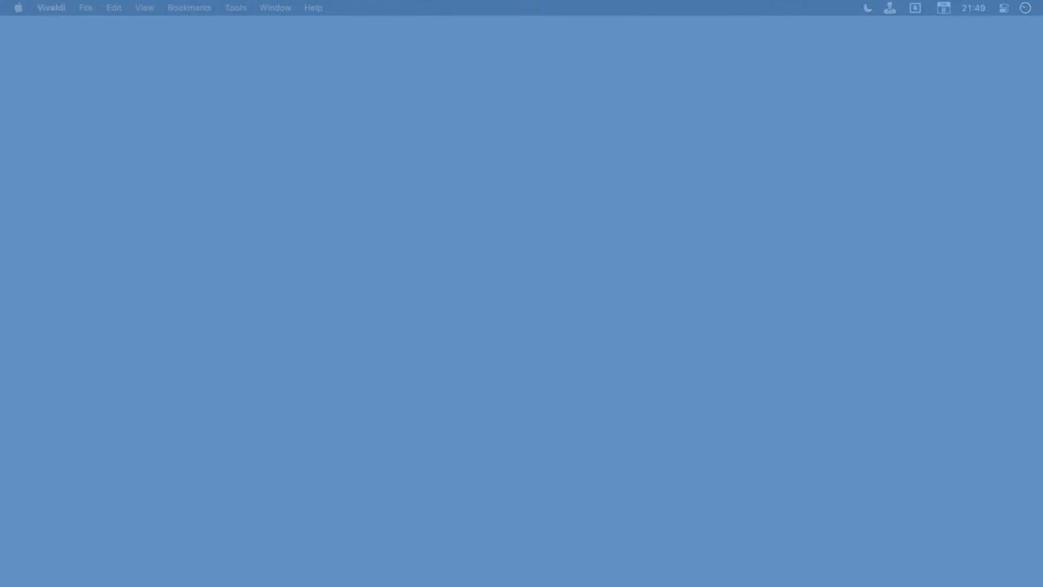
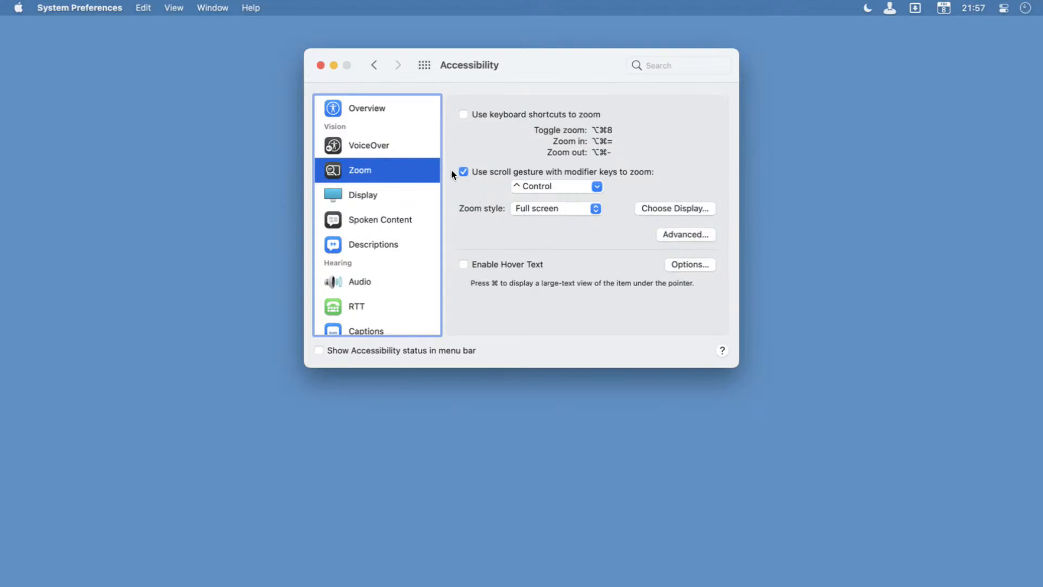
# Set the screen zoom style to Picture-in-picture, try the magnifier over the Accessibility categories, and recheck the zoom style choices.
pyautogui.click(564, 214)
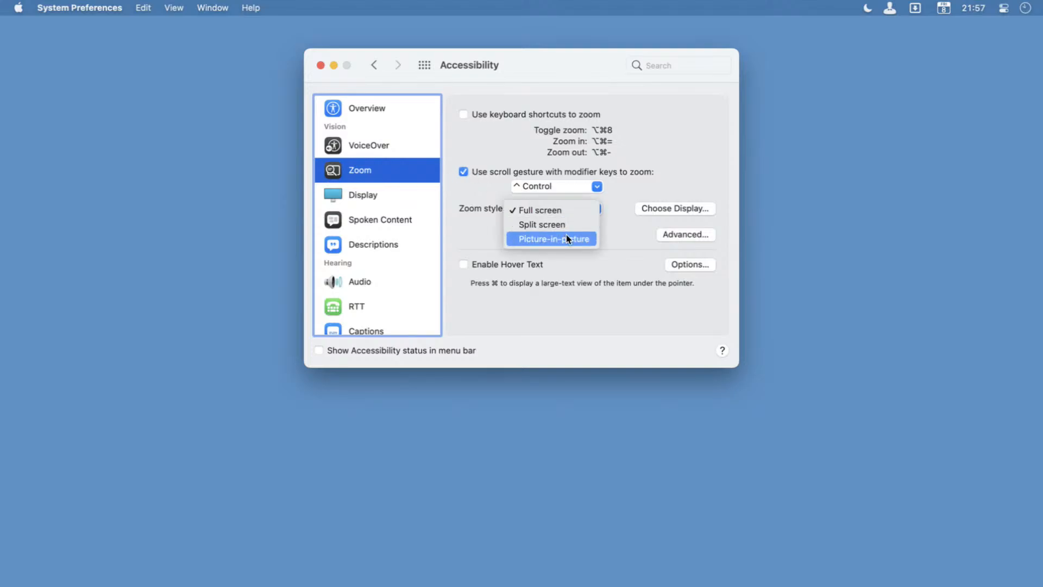
pyautogui.click(566, 237)
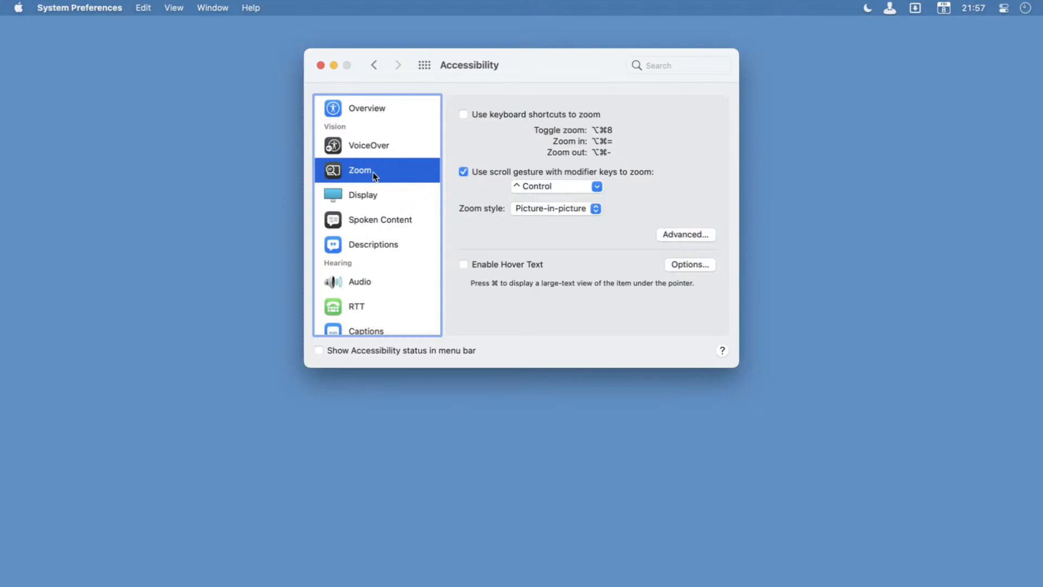
pyautogui.scroll(-2, 373, 172)
pyautogui.scroll(2, 373, 172)
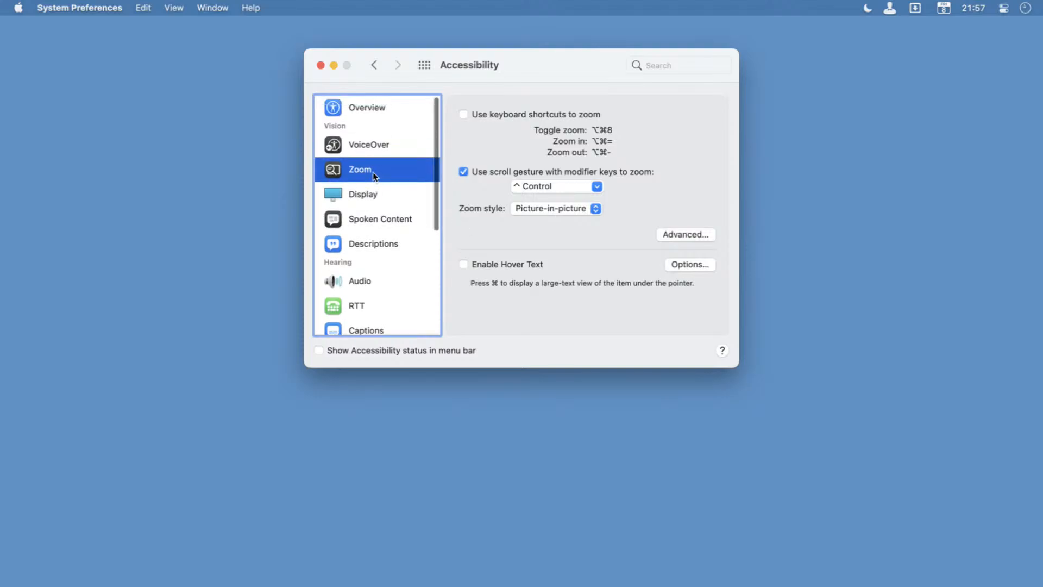
pyautogui.keyDown('ctrl'); pyautogui.scroll(5, 372, 173); pyautogui.keyUp('ctrl')
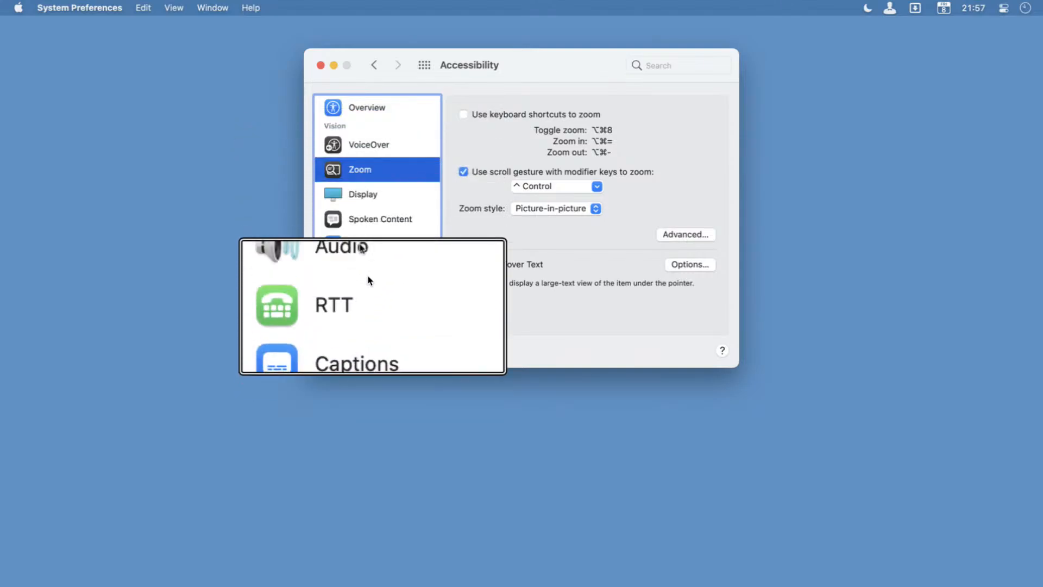
pyautogui.keyDown('ctrl'); pyautogui.scroll(-5, 368, 115); pyautogui.keyUp('ctrl')
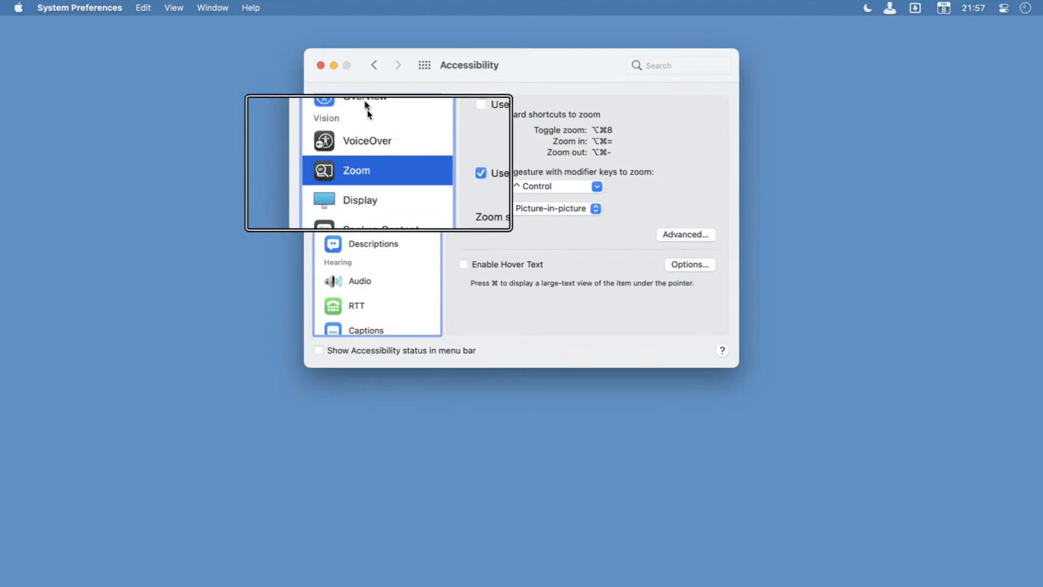
pyautogui.click(569, 210)
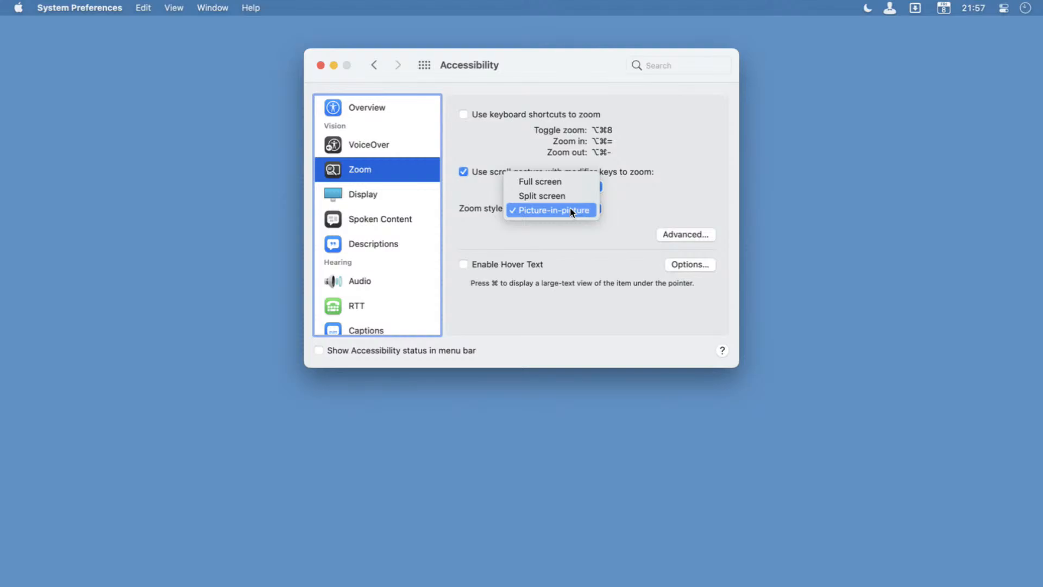
pyautogui.click(723, 185)
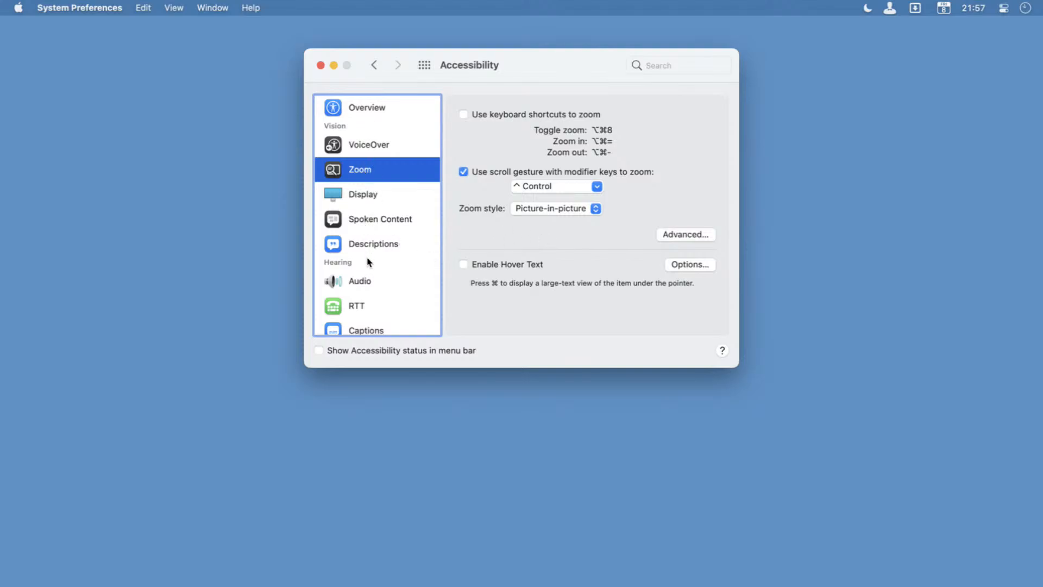
# Search all system preferences for "font" and for "size", and clear the search.
pyautogui.scroll(-8, 368, 262)
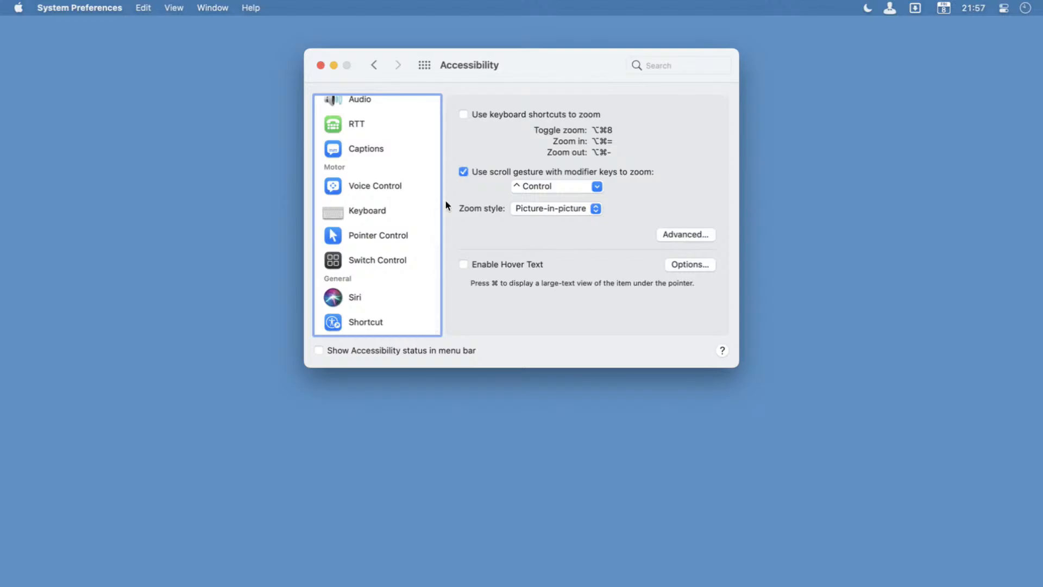
pyautogui.click(424, 65)
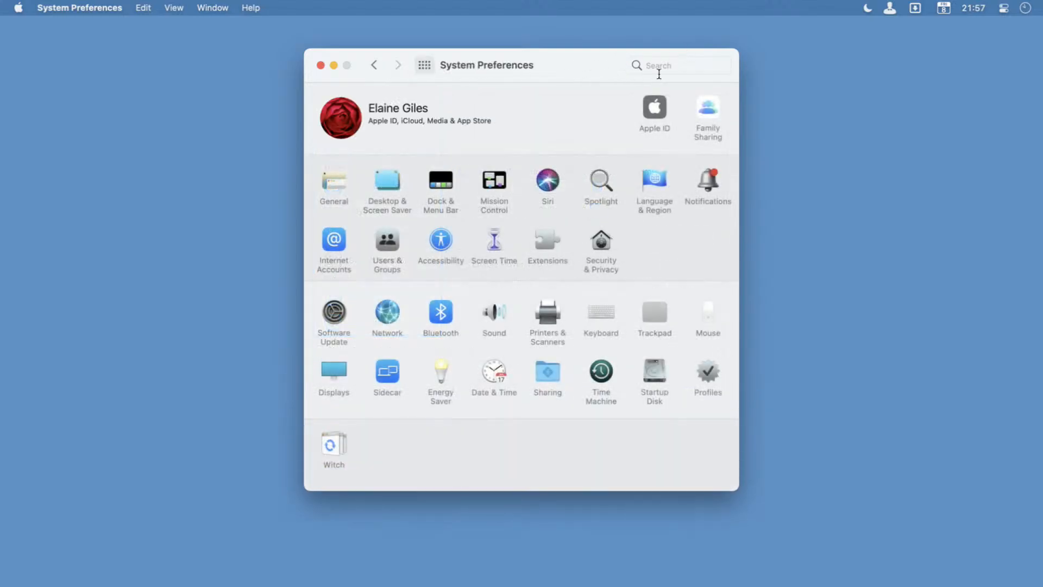
pyautogui.click(658, 74)
pyautogui.write('font')
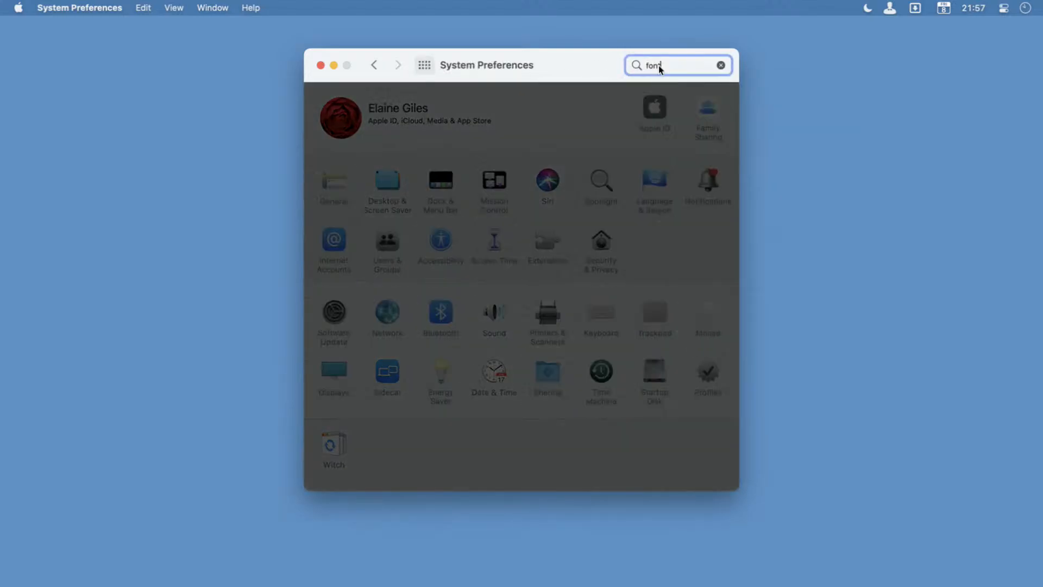
pyautogui.press('super+a')
pyautogui.write('size')
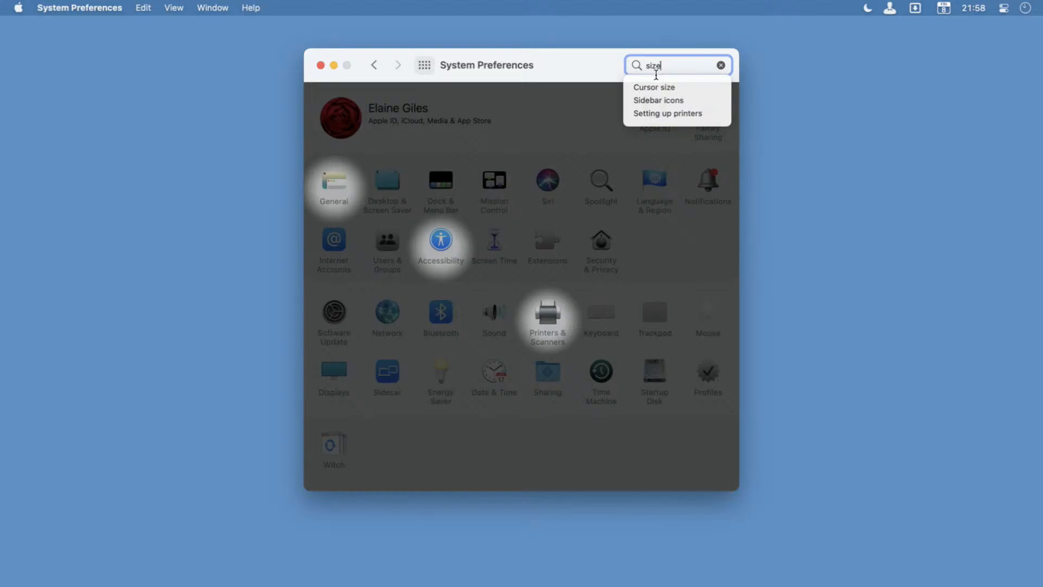
pyautogui.press('Escape')
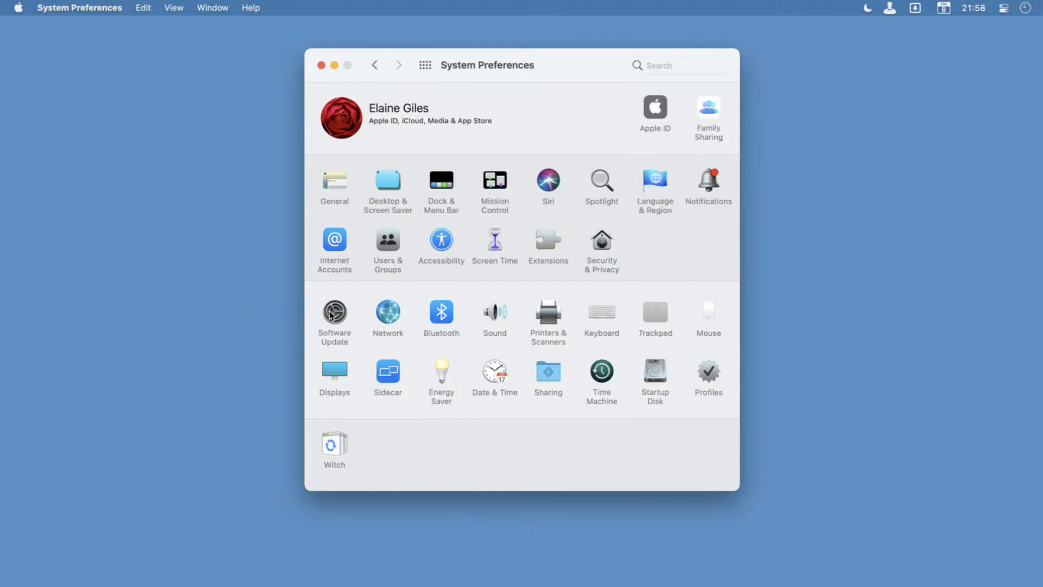
# Look through the VoiceOver, Zoom and Display accessibility settings, including the menu bar size choices.
pyautogui.click(441, 241)
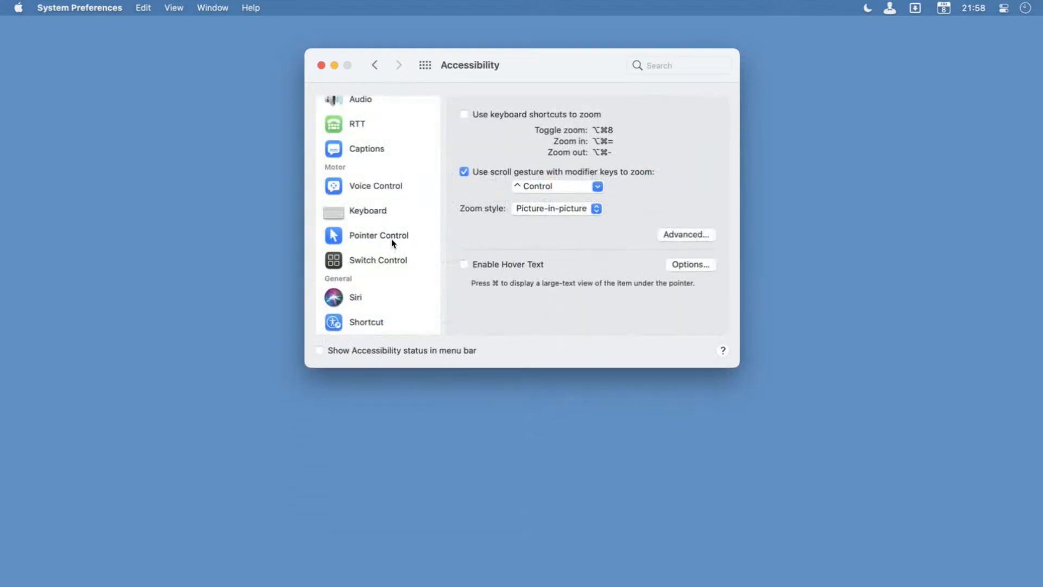
pyautogui.scroll(6, 373, 168)
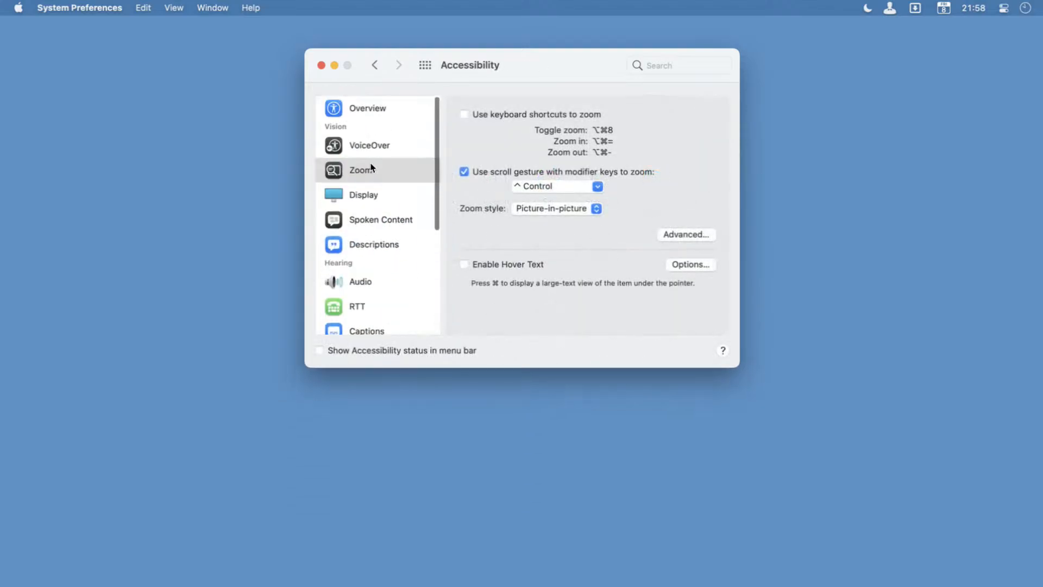
pyautogui.click(370, 146)
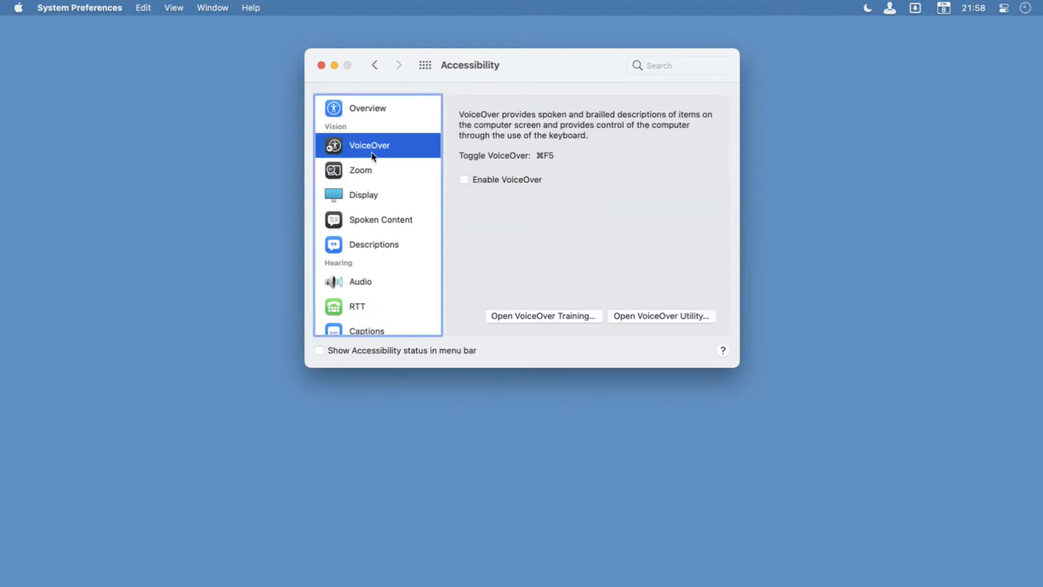
pyautogui.click(373, 174)
pyautogui.click(375, 199)
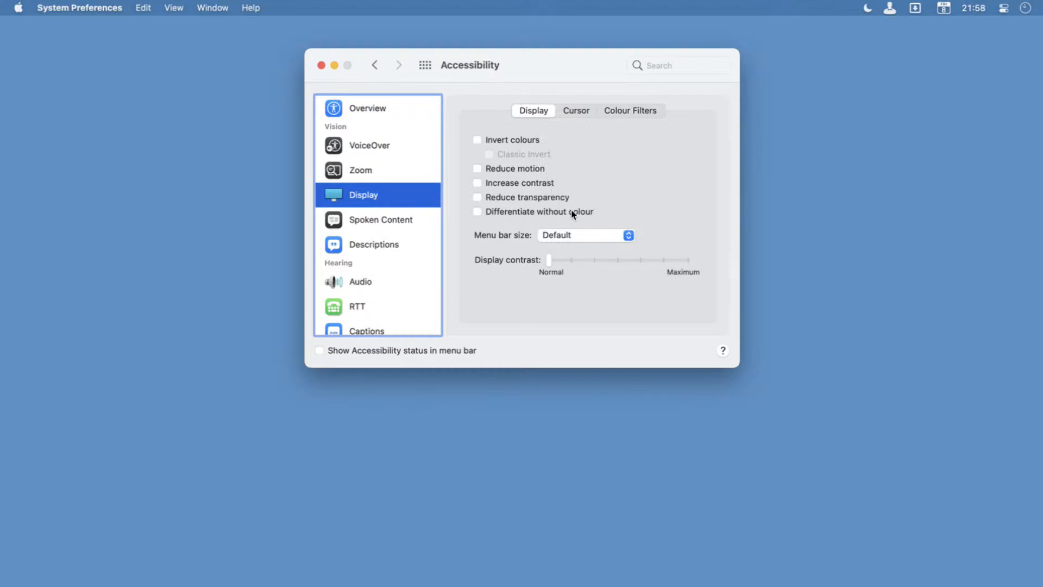
pyautogui.click(582, 235)
pyautogui.click(695, 188)
# Examine the Pointer Control accessibility settings for Mouse & Trackpad and Alternative Control Methods.
pyautogui.scroll(-1, 358, 220)
pyautogui.scroll(-5, 358, 220)
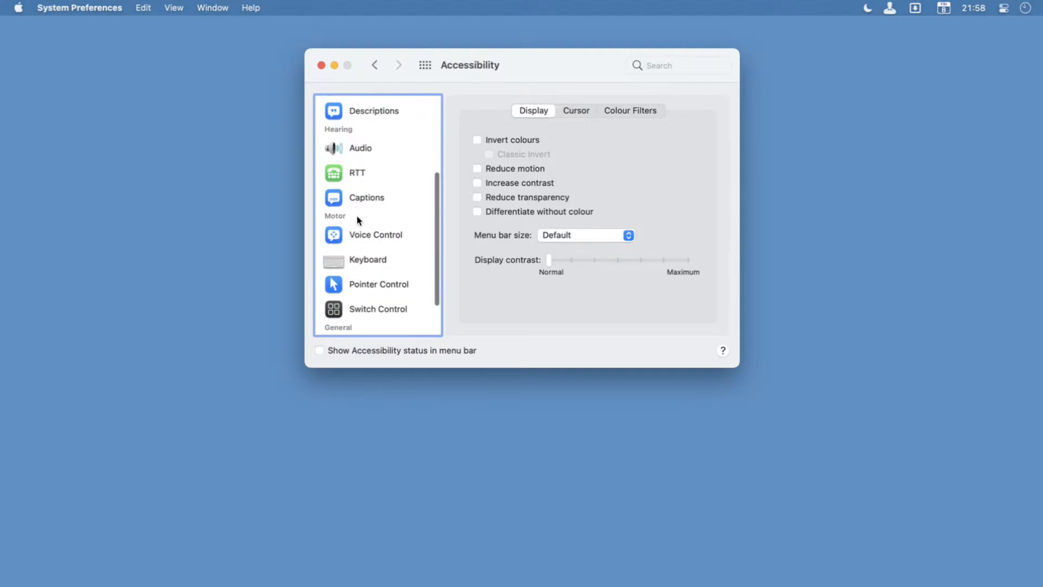
pyautogui.scroll(-1, 358, 220)
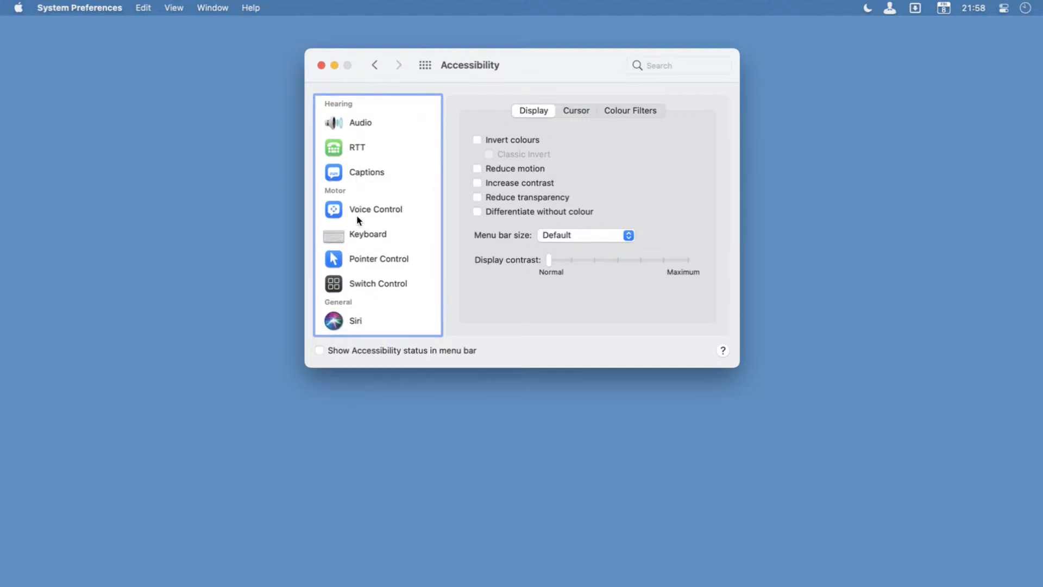
pyautogui.scroll(-1, 358, 220)
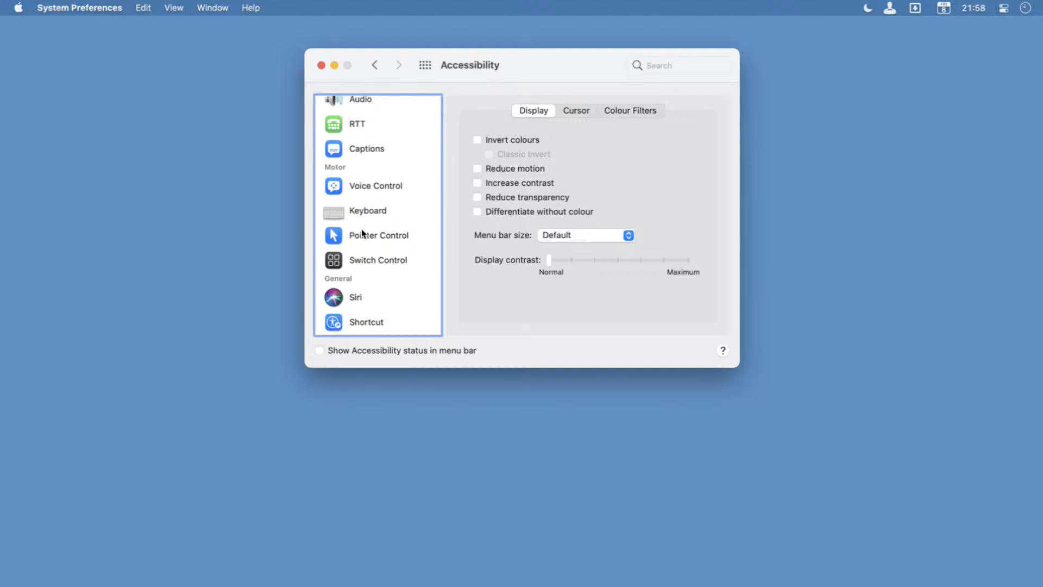
pyautogui.click(375, 235)
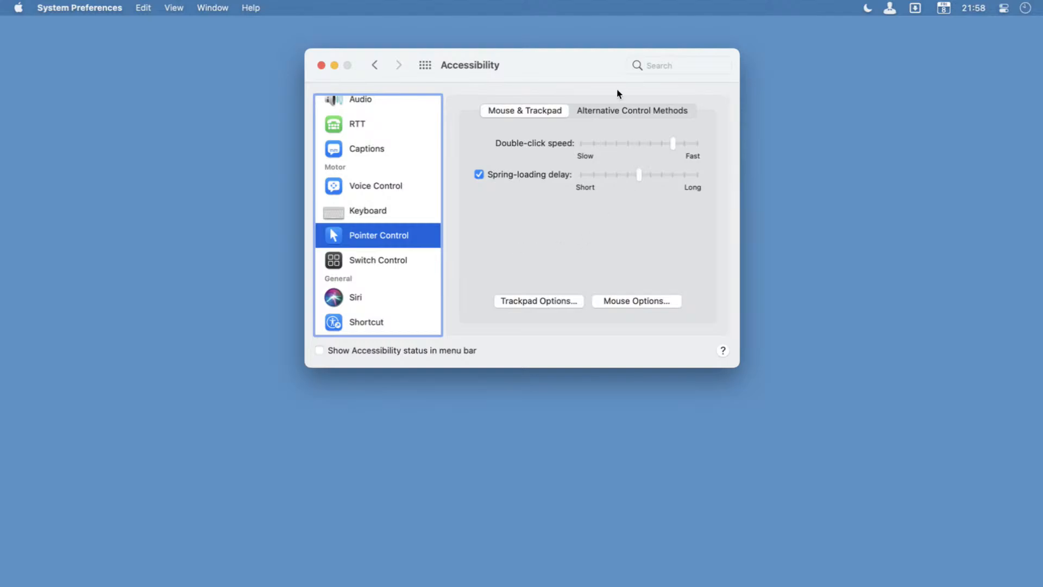
pyautogui.click(600, 111)
pyautogui.click(525, 113)
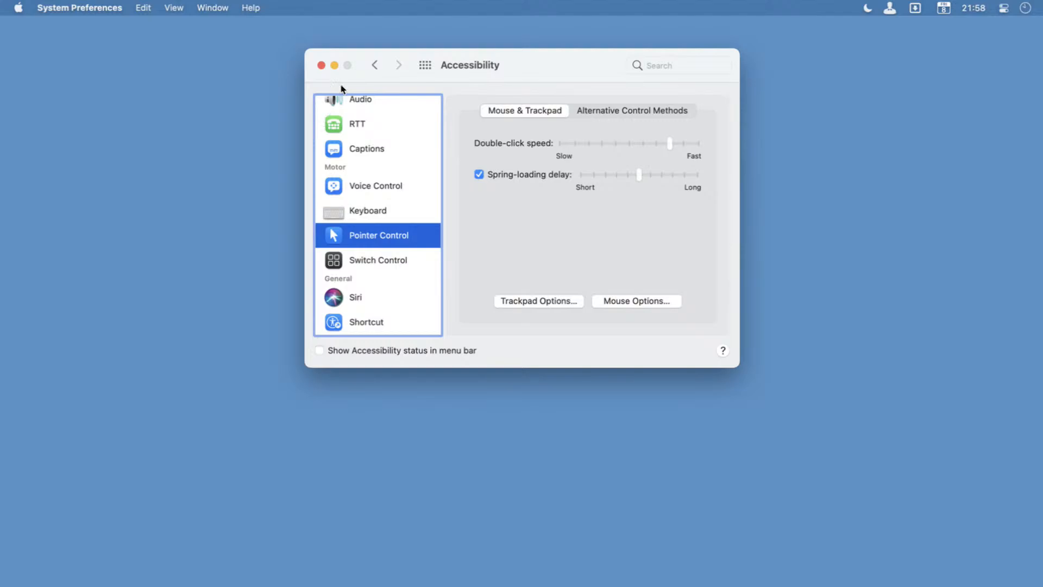
# Return to the overview of all preferences, check the alphabetical list of panes, and open the Displays settings.
pyautogui.click(426, 65)
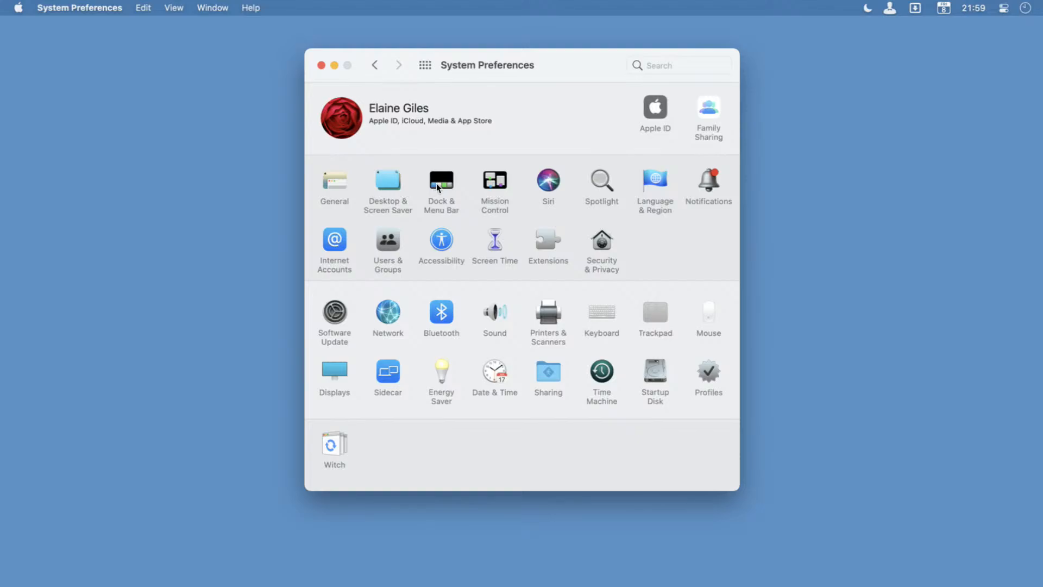
pyautogui.click(180, 5)
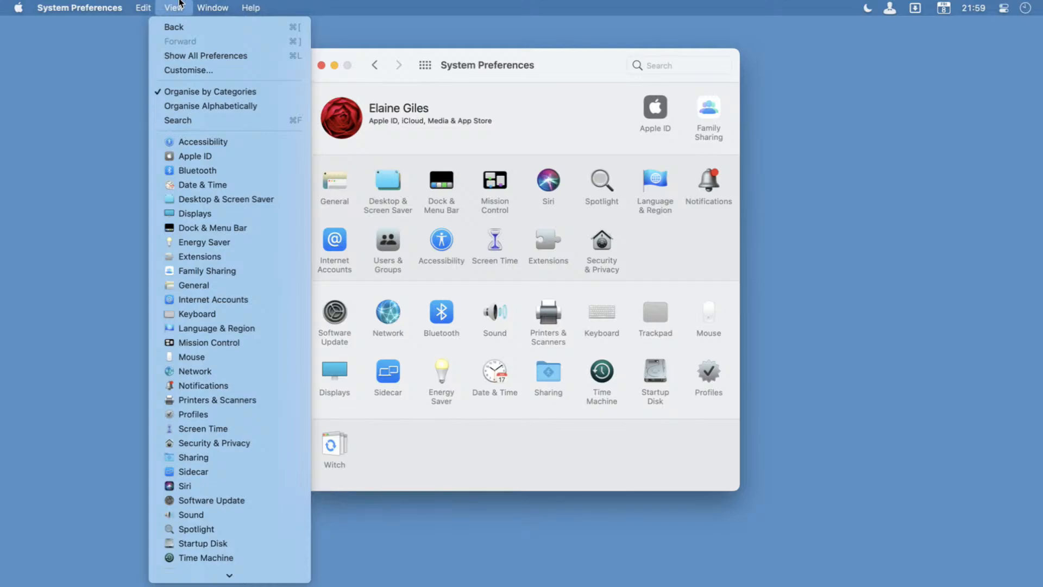
pyautogui.click(602, 76)
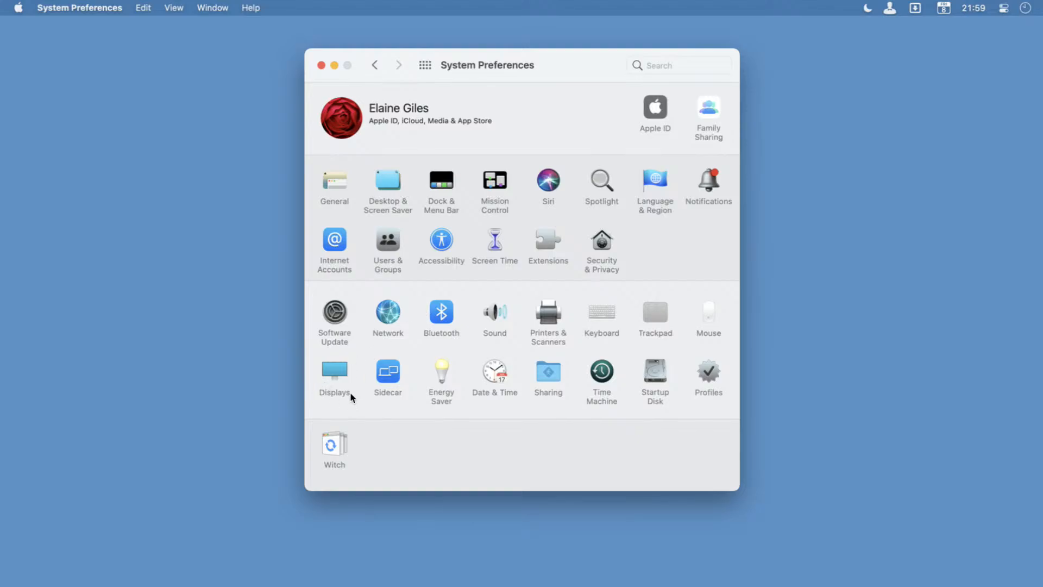
pyautogui.click(339, 373)
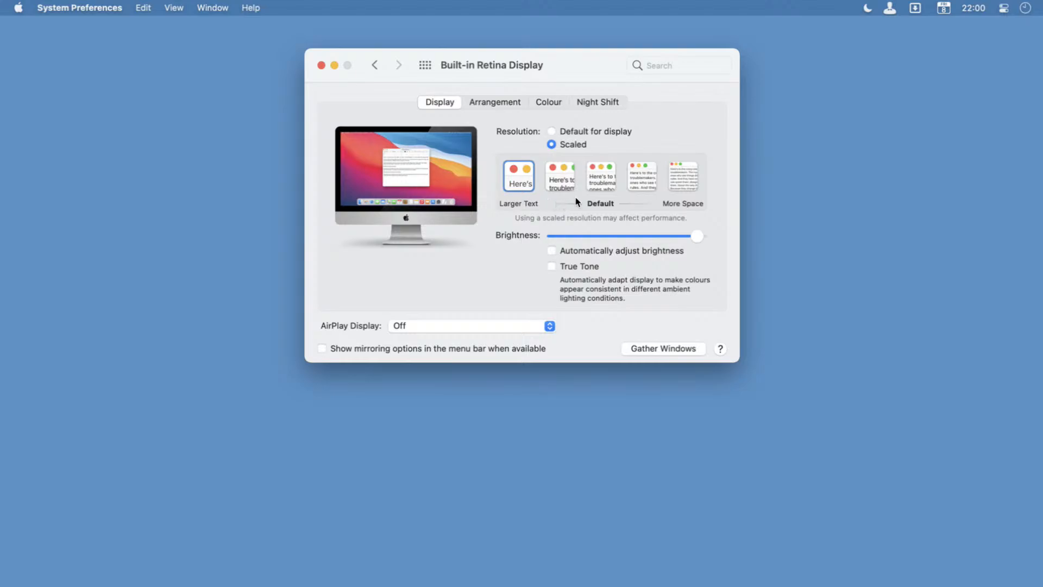
# Move the Displays settings window out of view, launch Resolutionator and go back to its list of displays.
pyautogui.moveTo(382, 61); pyautogui.dragTo(1042, 261)
pyautogui.press('super+space')
pyautogui.write('reso')
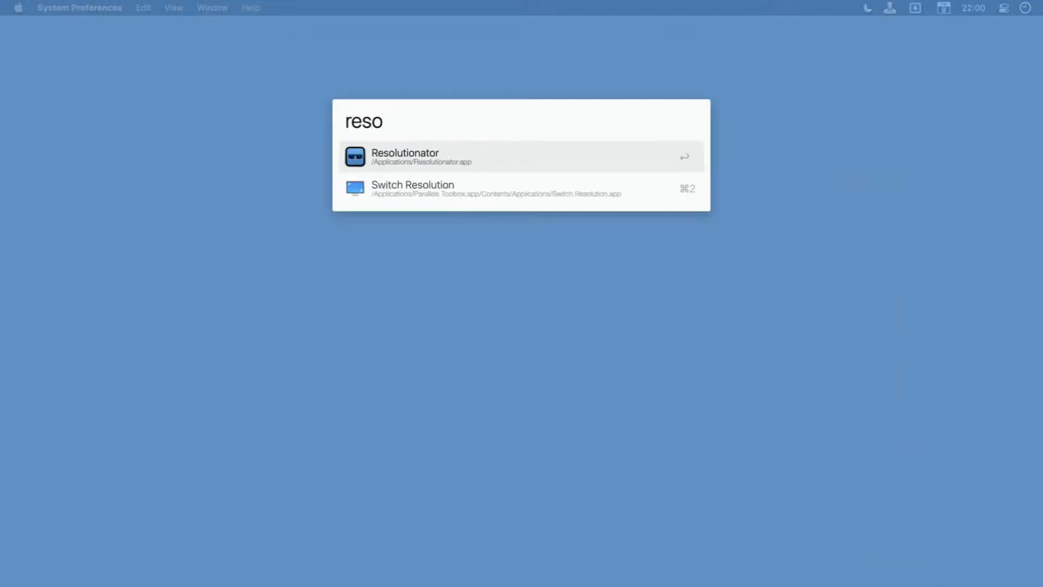
pyautogui.press('Return')
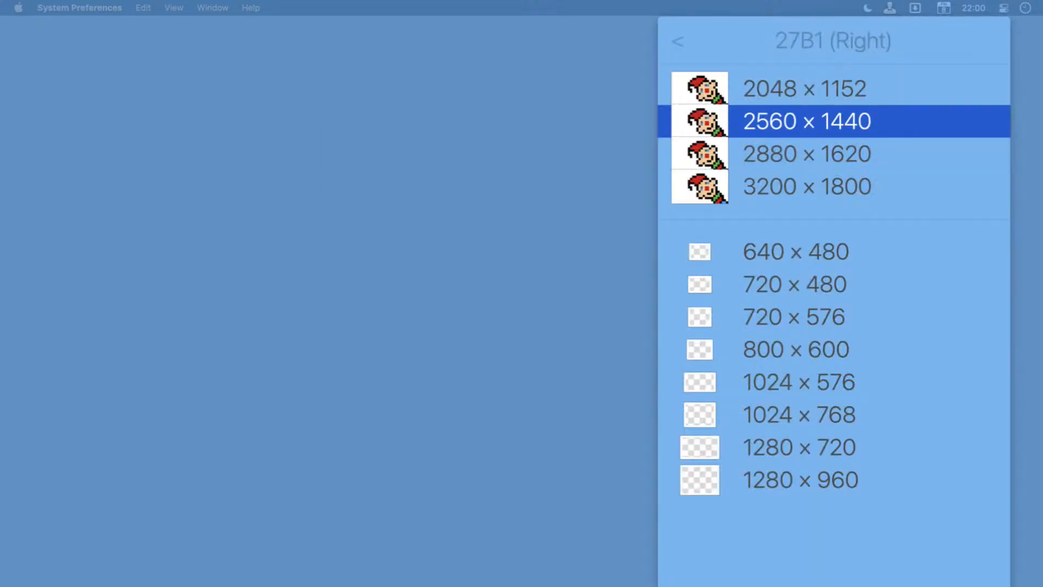
pyautogui.press('Left')
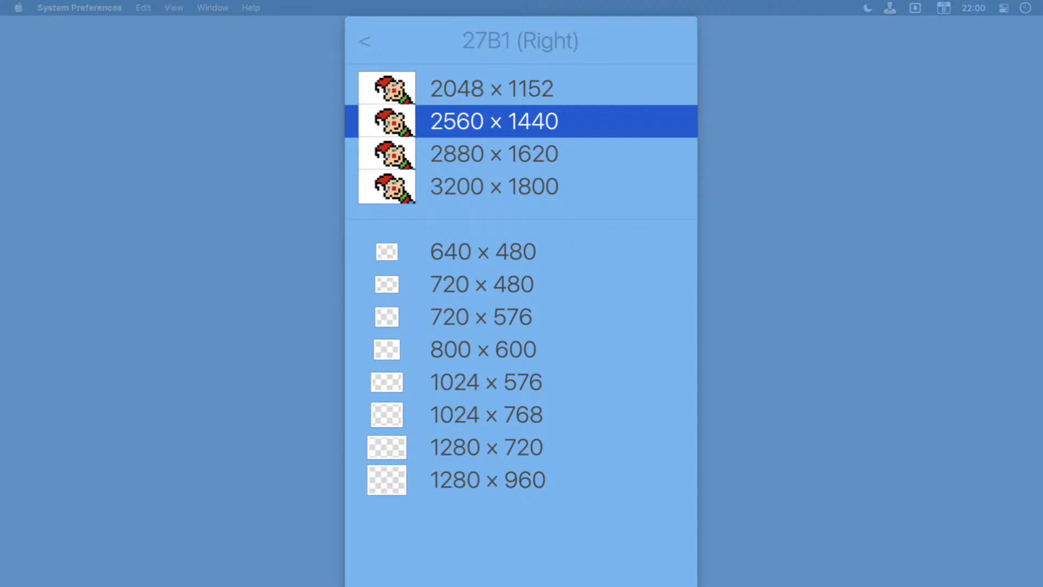
pyautogui.press('Up')
pyautogui.press('Left')
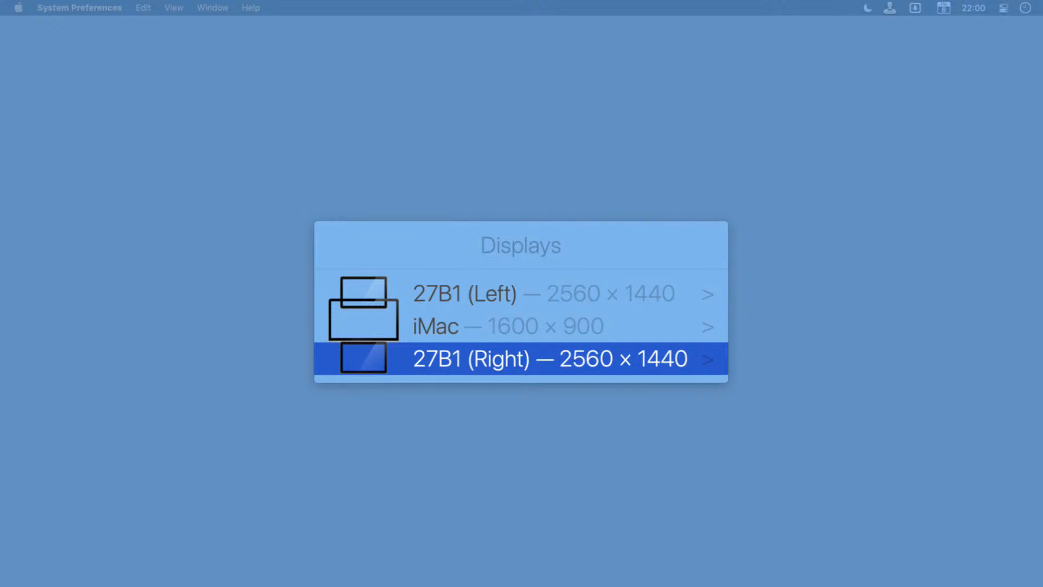
# Examine the iMac's available resolutions, close Resolutionator unchanged, and move the Displays settings window back to the middle of the screen.
pyautogui.press('Up')
pyautogui.press('Right')
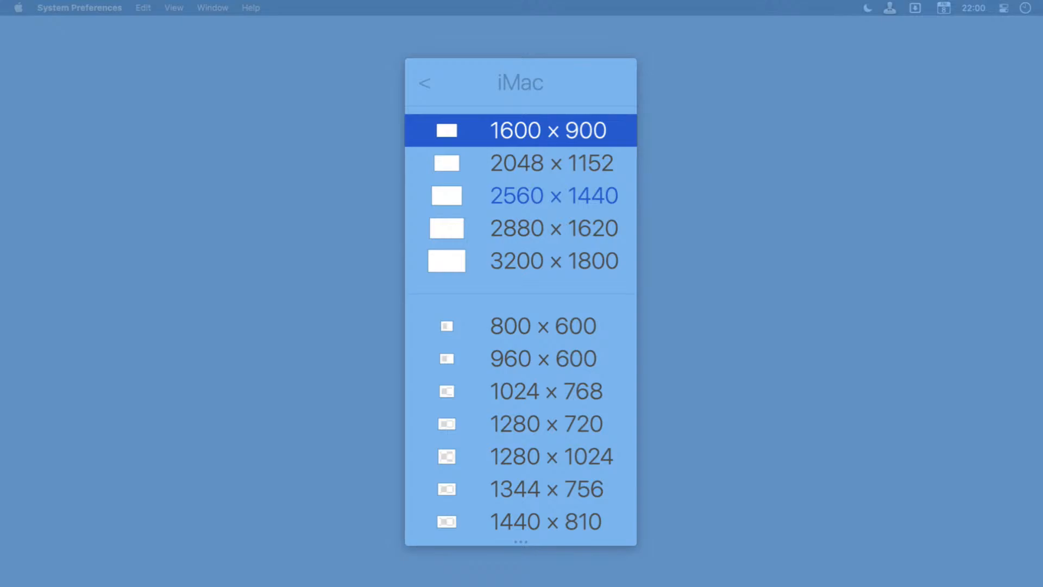
pyautogui.press('Left')
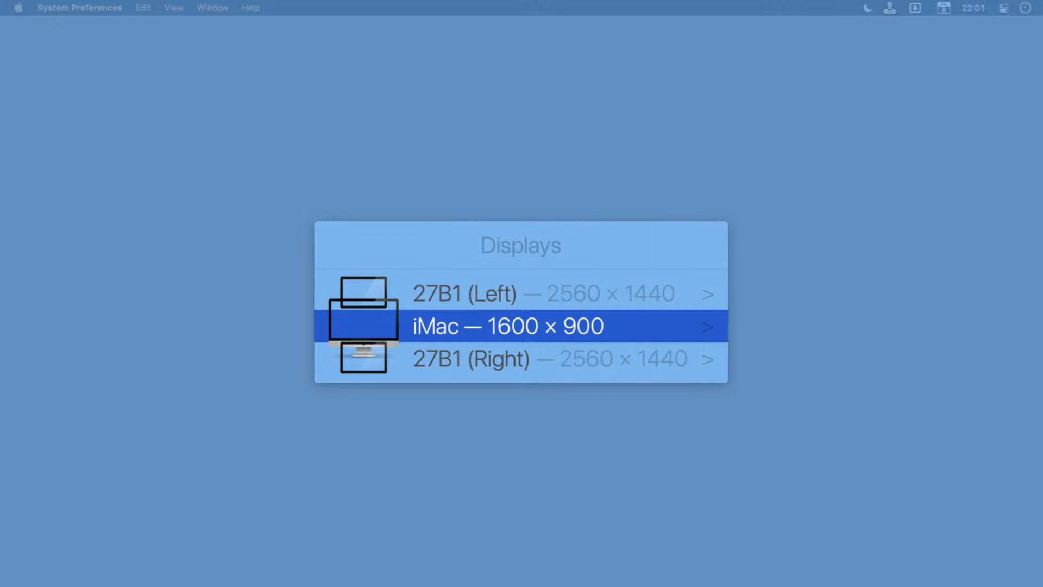
pyautogui.press('Escape')
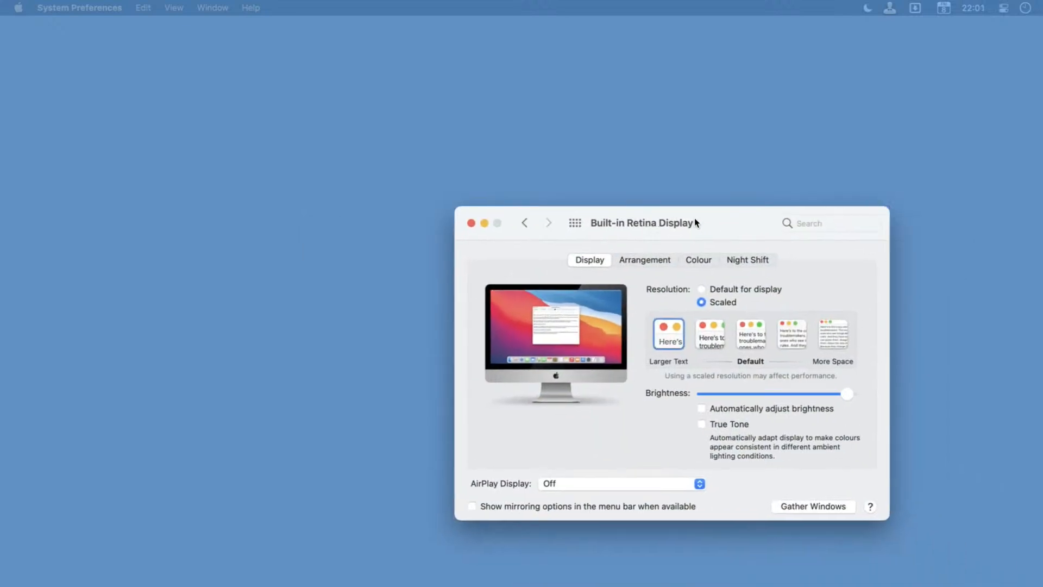
pyautogui.moveTo(694, 218); pyautogui.dragTo(534, 131)
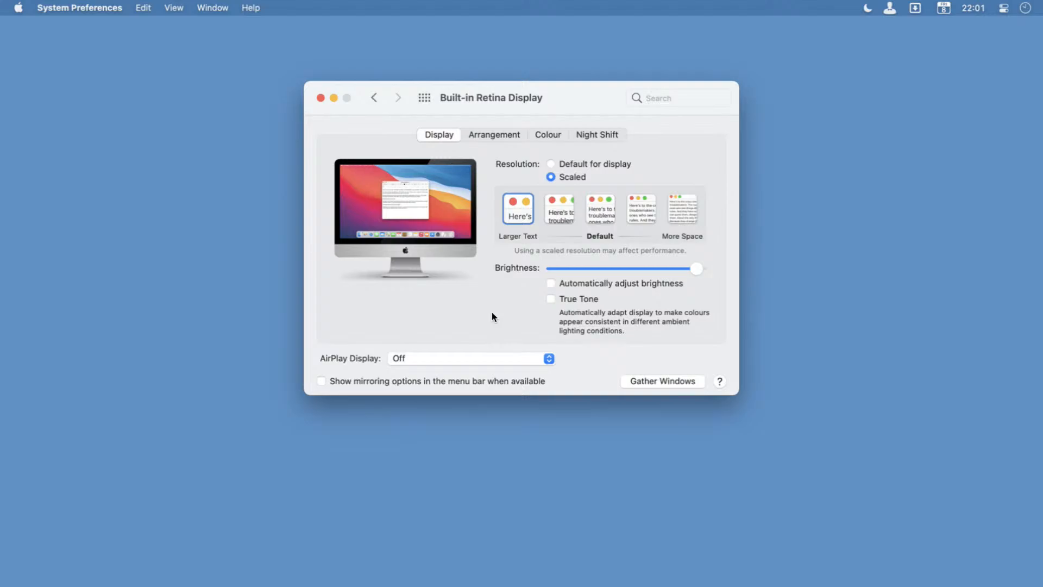
# Launch Resolutionator, look through its list of displays, dismiss it without changing a resolution, and return to the Displays settings window.
pyautogui.hotkey('alt', 'space')
pyautogui.write('reso')
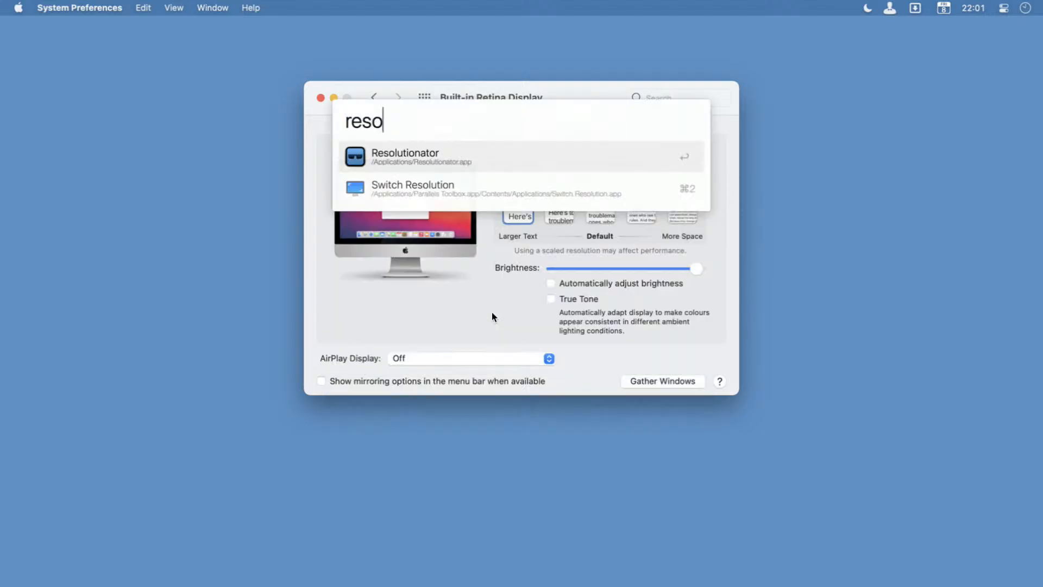
pyautogui.press('Return')
pyautogui.press('Left')
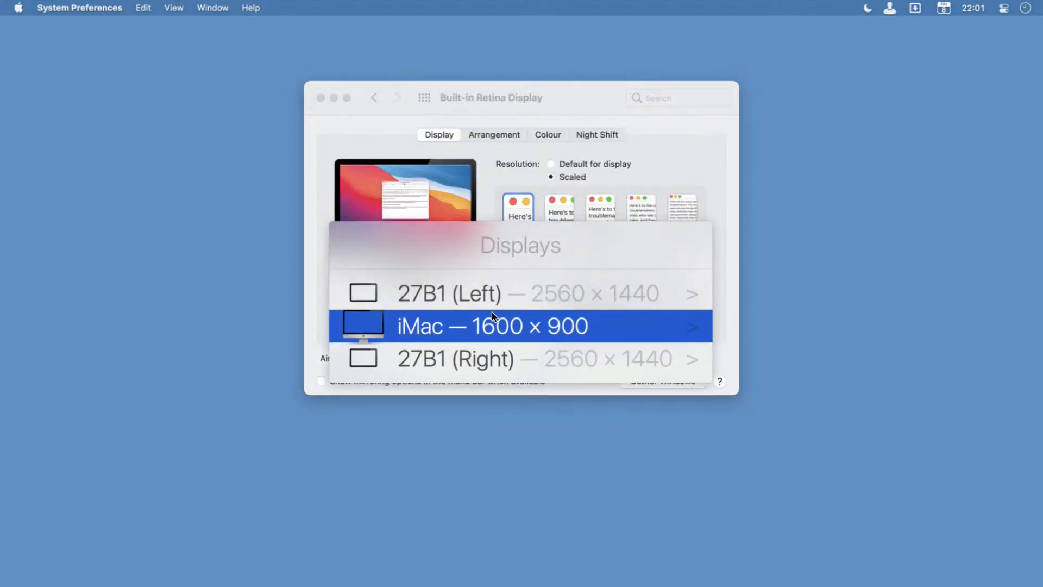
pyautogui.press('Up')
pyautogui.press('Down')
pyautogui.press('Down')
pyautogui.press('Up')
pyautogui.press('Up')
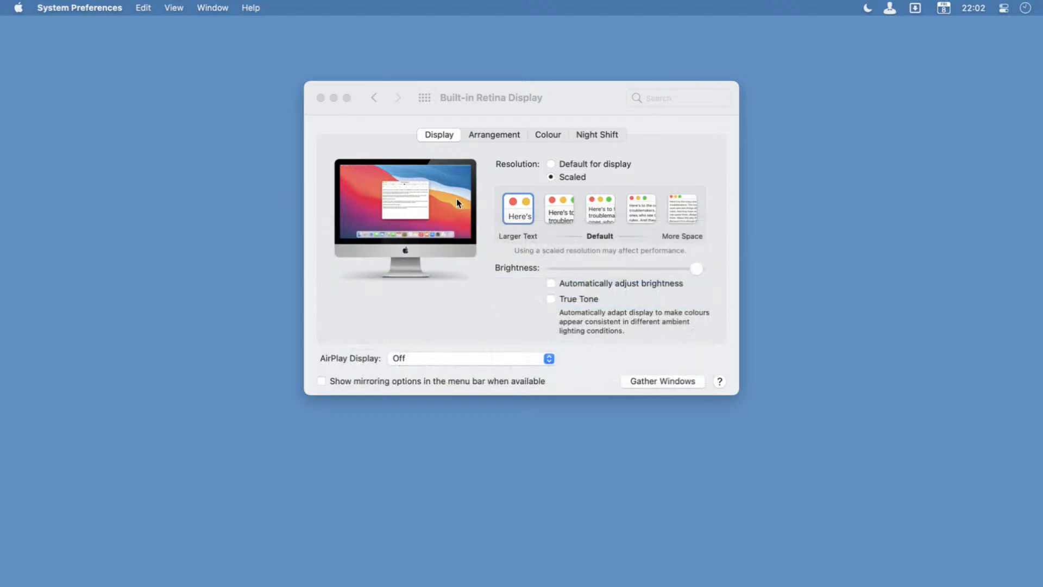
pyautogui.click(583, 98)
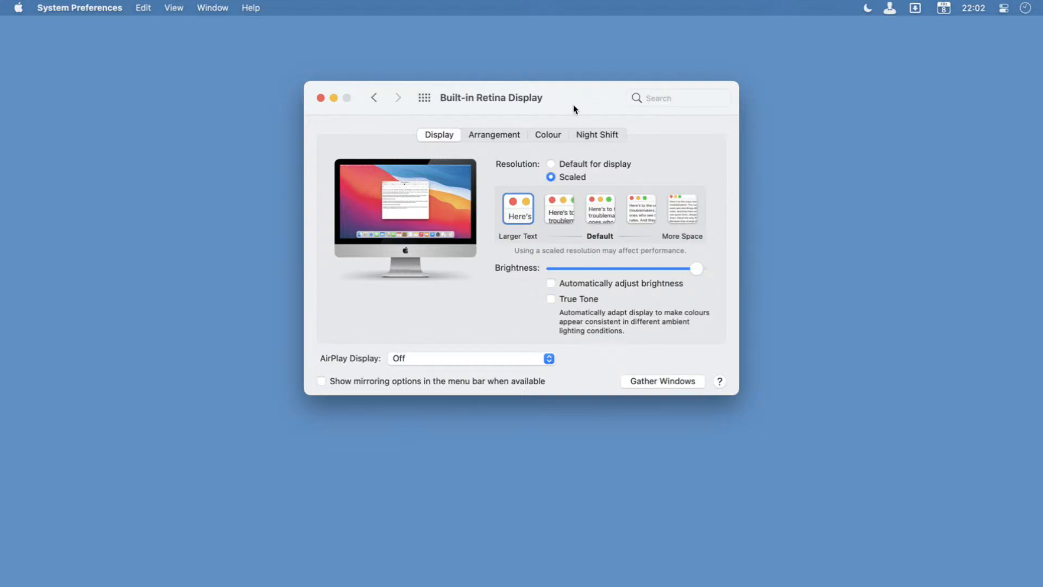
# Return to the overview of all preferences and open the Clock settings within Dock & Menu Bar.
pyautogui.click(424, 98)
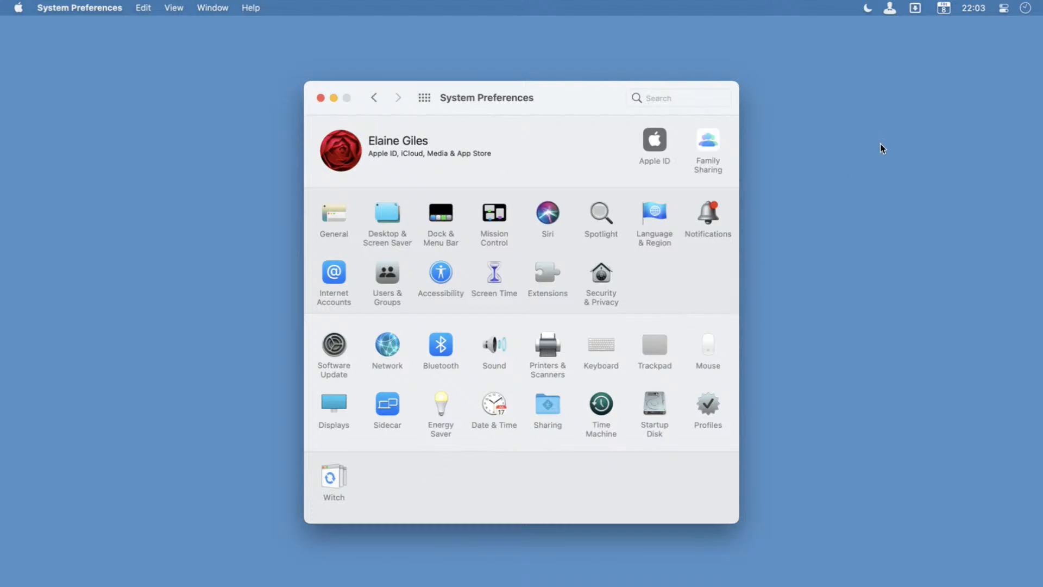
pyautogui.moveTo(837, 298)
pyautogui.mouseDown()
pyautogui.moveTo(879, 111)
pyautogui.moveTo(936, 22)
pyautogui.moveTo(842, 37)
pyautogui.moveTo(916, 22)
pyautogui.moveTo(1026, 22)
pyautogui.moveTo(845, 43)
pyautogui.moveTo(989, 35)
pyautogui.moveTo(986, 43)
pyautogui.mouseUp()
pyautogui.click(435, 214)
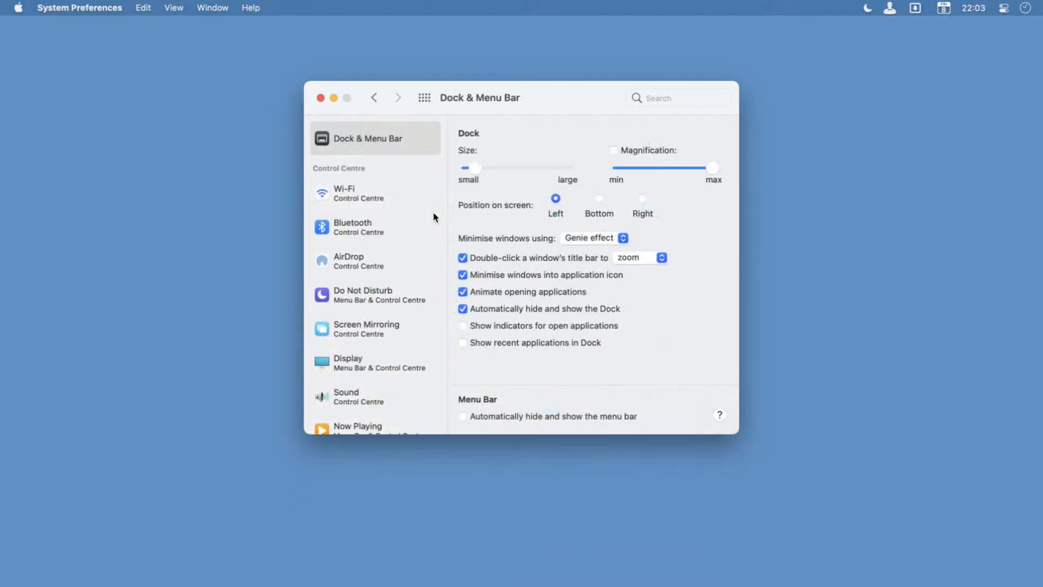
pyautogui.scroll(-5, 351, 412)
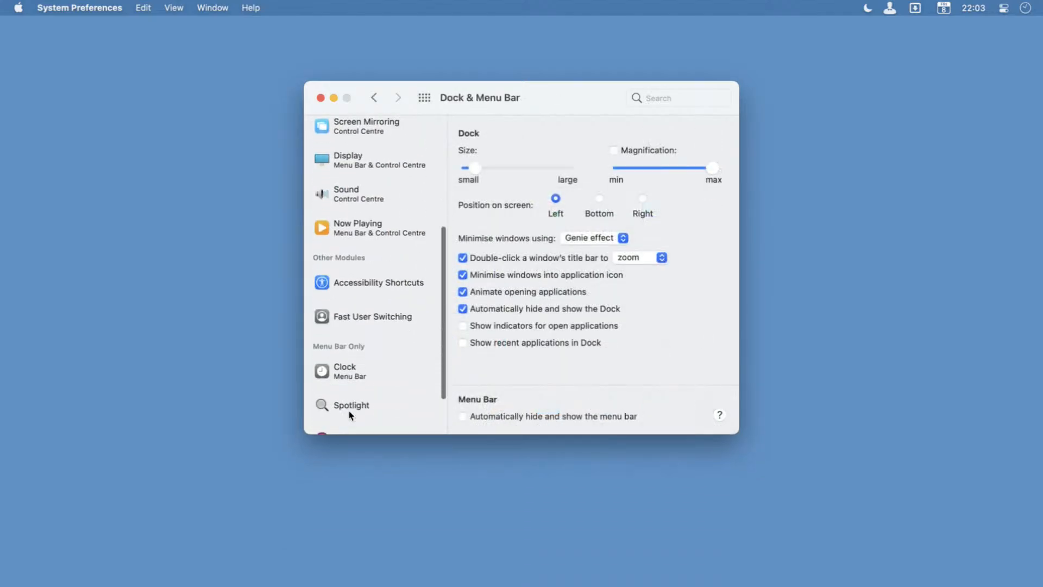
pyautogui.click(353, 369)
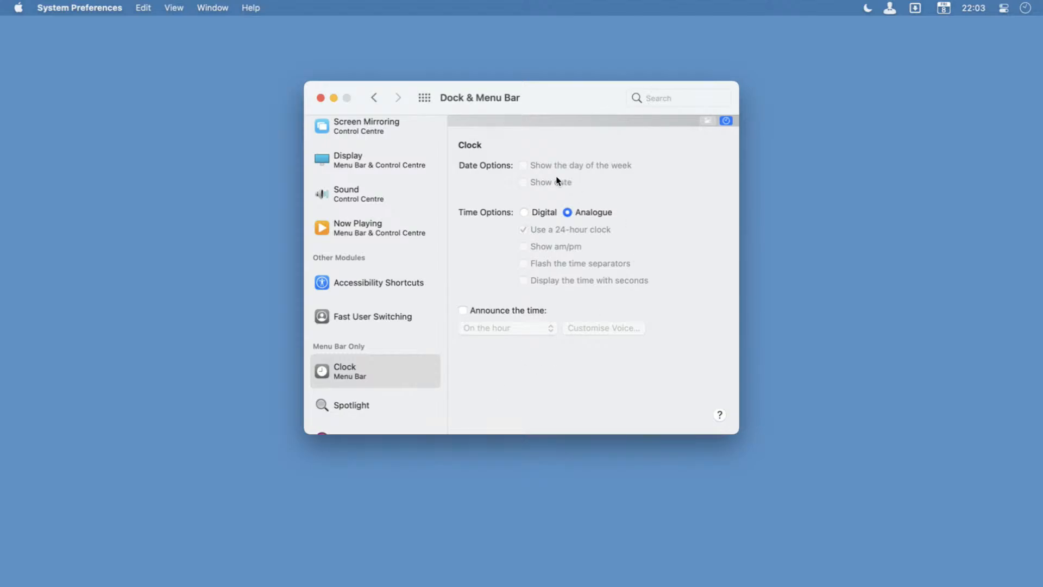
# Switch the menu bar clock to digital and show both the date and the day of the week.
pyautogui.click(524, 212)
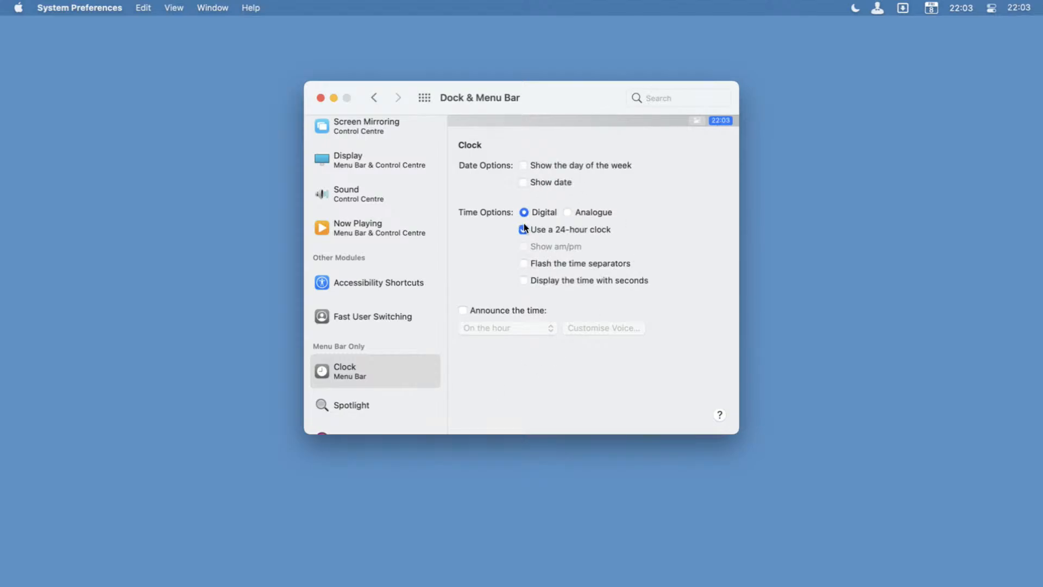
pyautogui.click(523, 182)
pyautogui.click(523, 165)
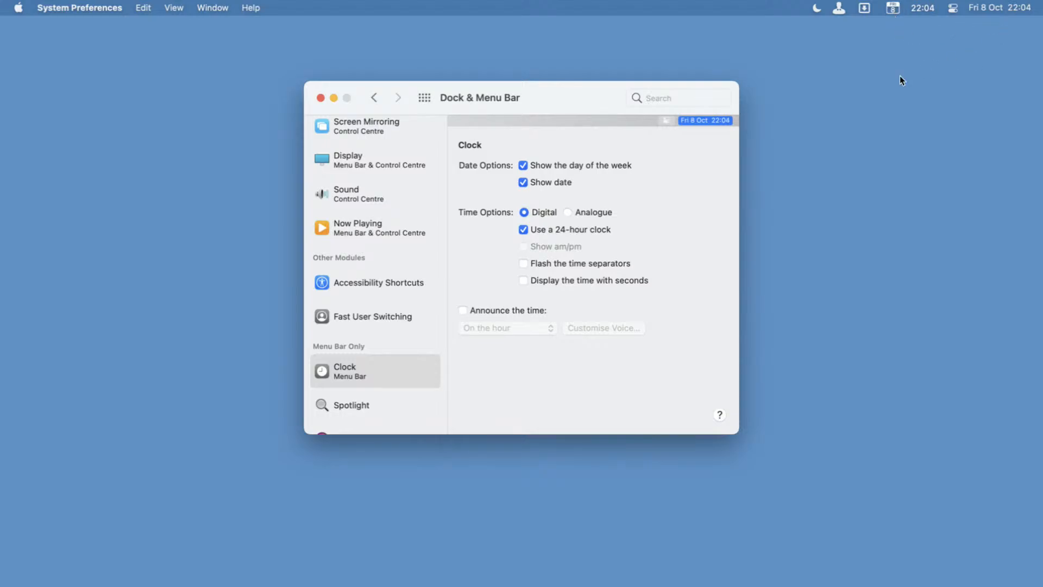
# Hide the clock's day of the week and date, turn off its 24-hour format, and set it back to analogue.
pyautogui.click(548, 167)
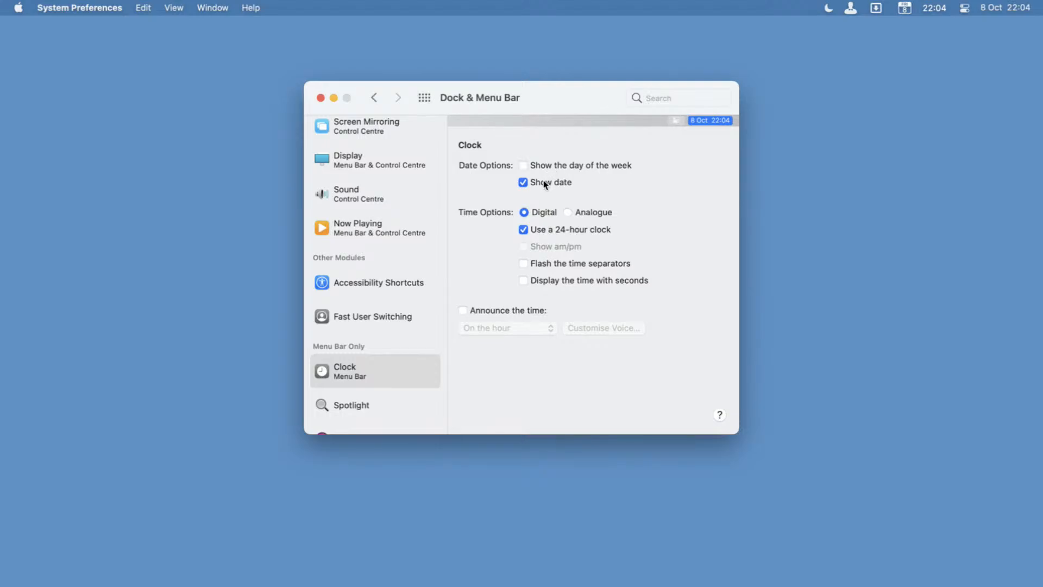
pyautogui.click(543, 182)
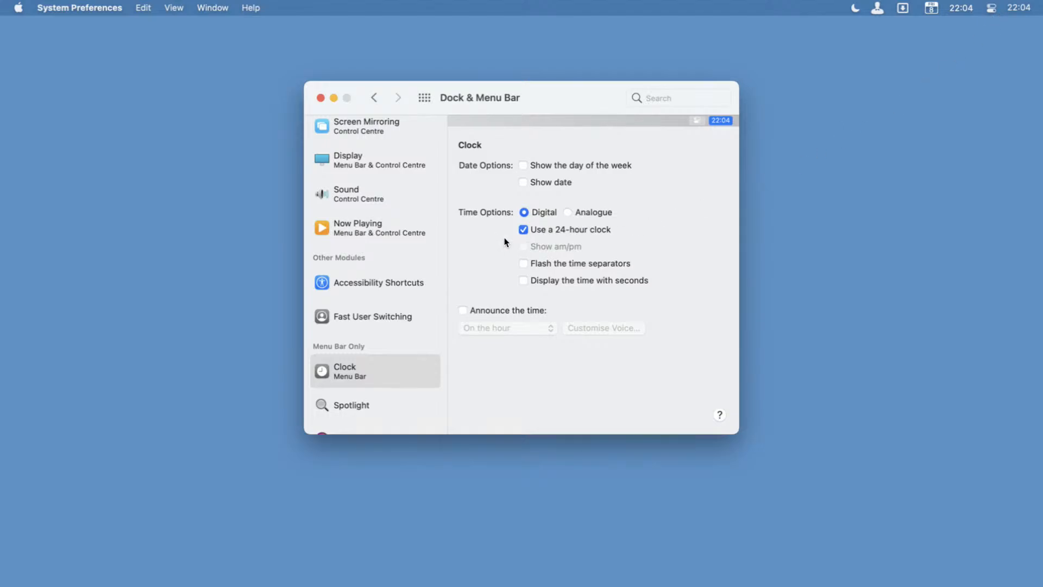
pyautogui.click(523, 230)
pyautogui.click(569, 212)
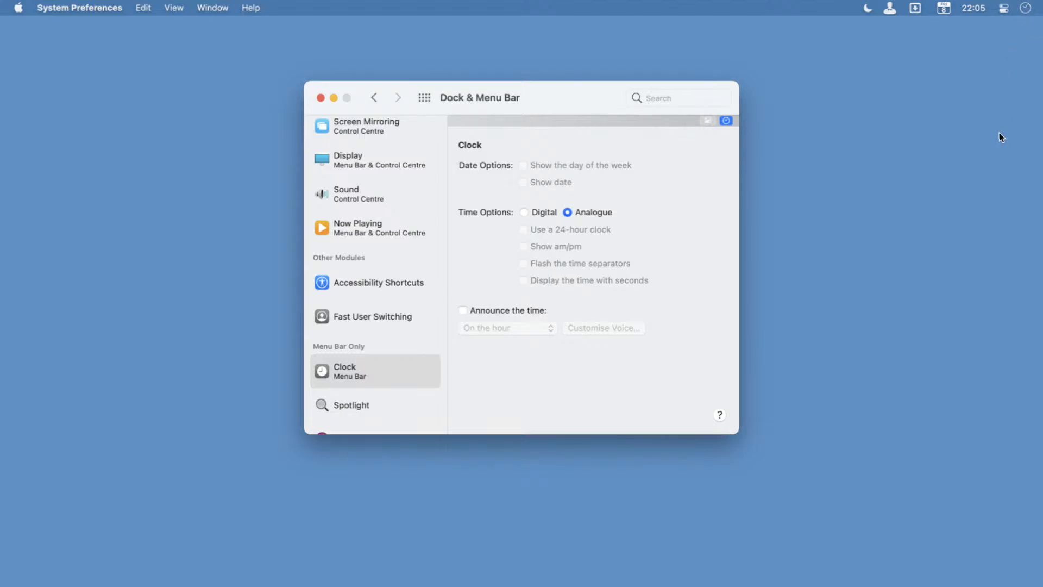
# Examine the Control Centre and its Do Not Disturb options, then reveal the hidden menu bar items and dismiss them.
pyautogui.click(1003, 8)
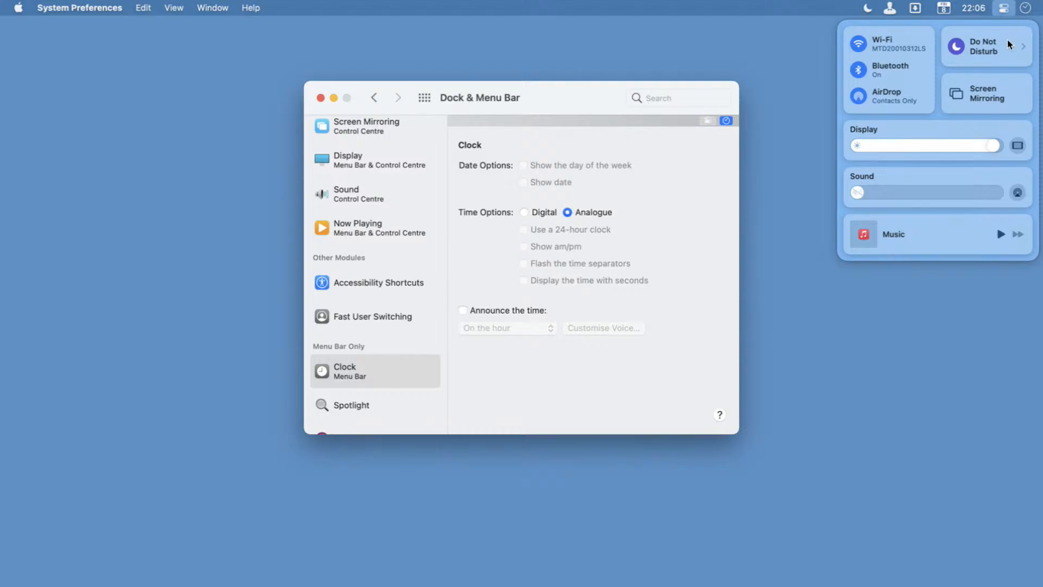
pyautogui.click(1003, 9)
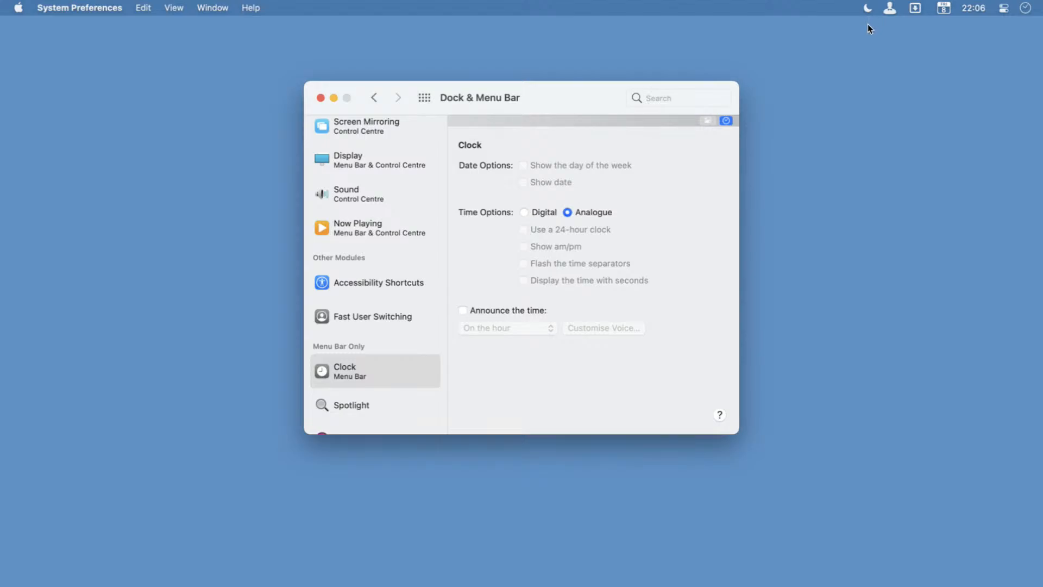
pyautogui.click(1005, 8)
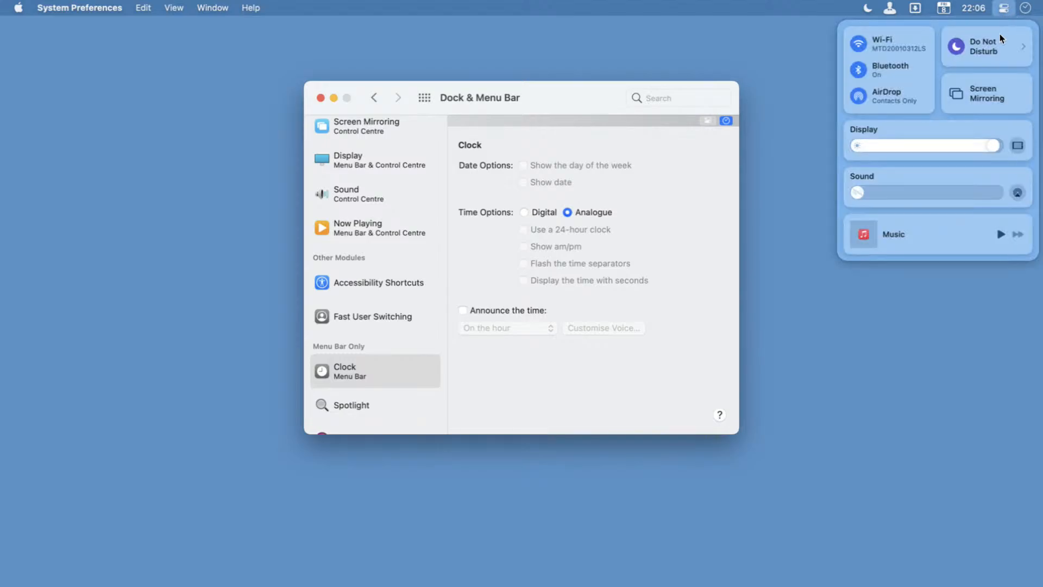
pyautogui.click(997, 46)
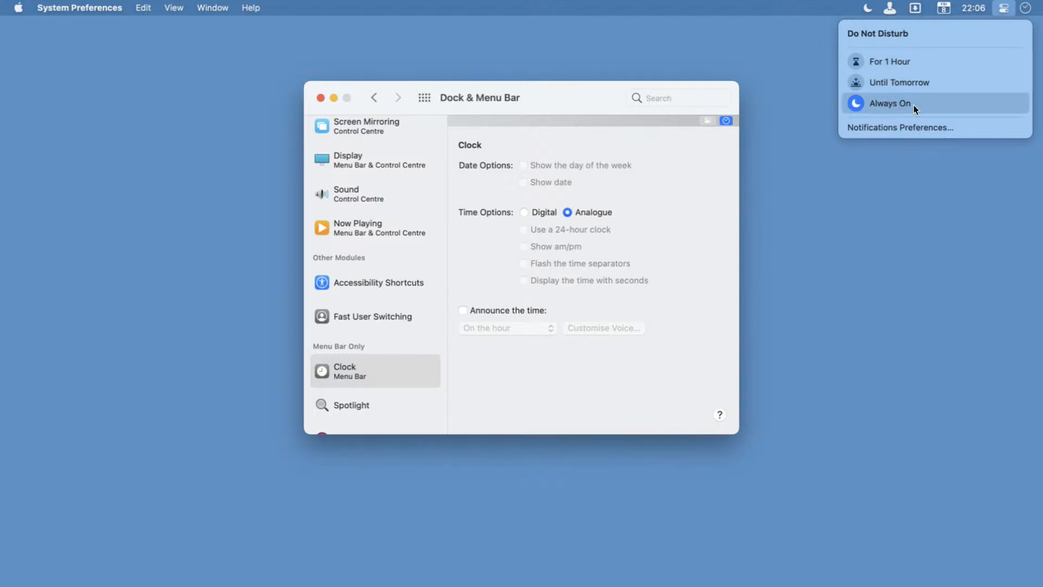
pyautogui.click(774, 3)
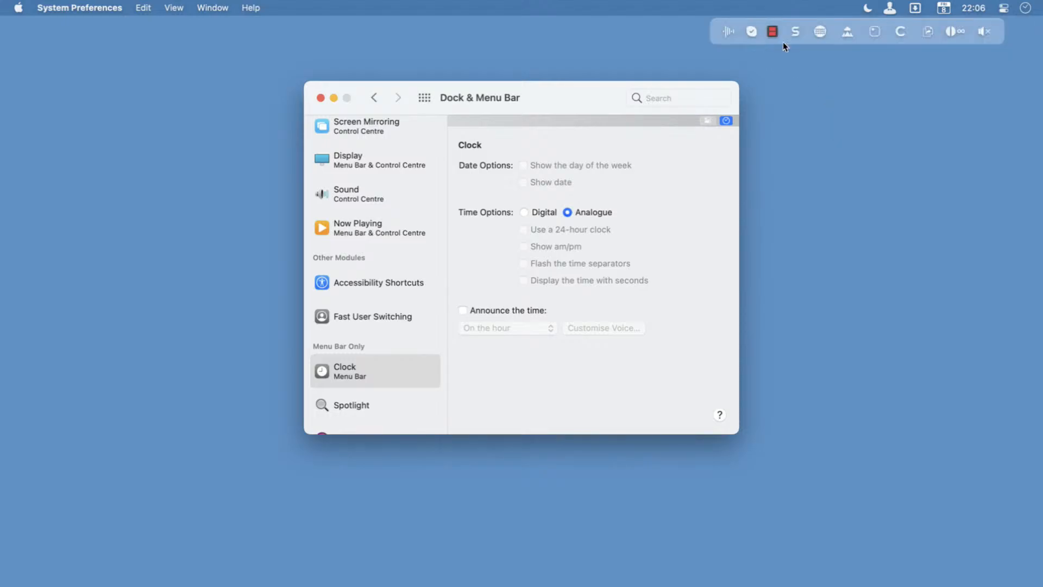
pyautogui.click(935, 175)
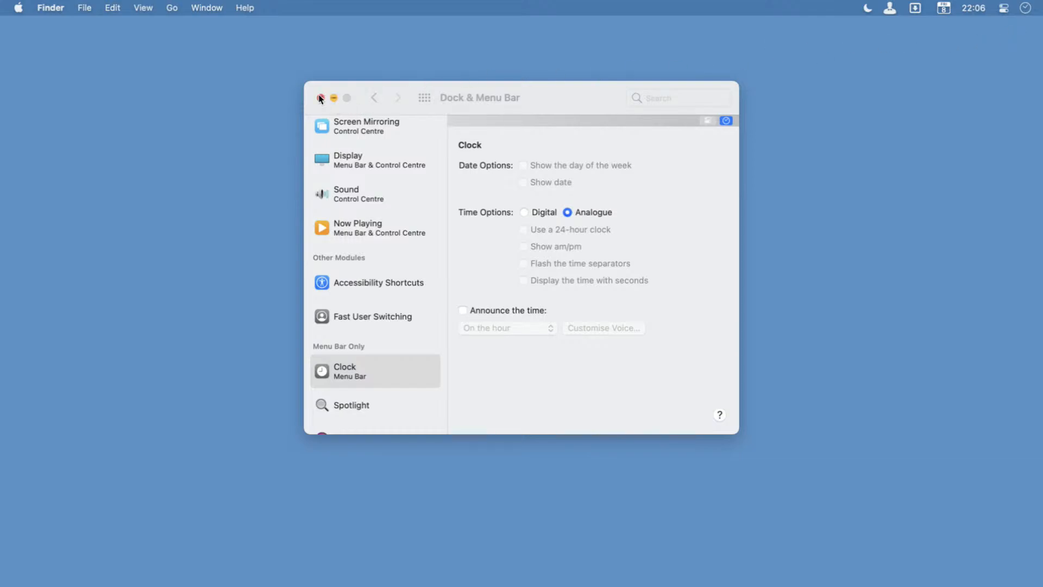
# Review the Menu Bar Only settings for Spotlight, Siri, Time Machine and Clock, then close the Dock & Menu Bar window.
pyautogui.scroll(5, 354, 377)
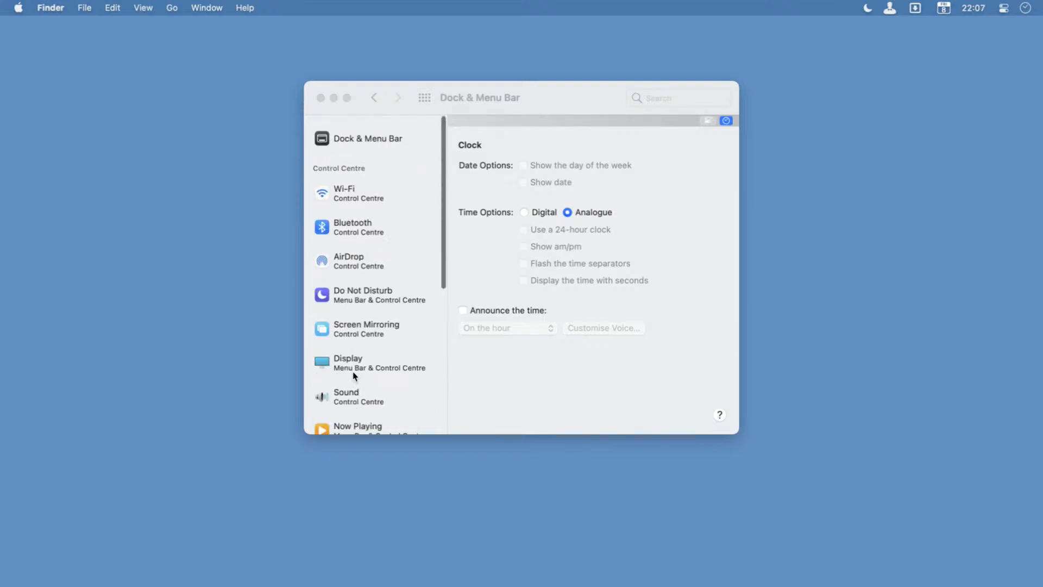
pyautogui.scroll(-5, 411, 303)
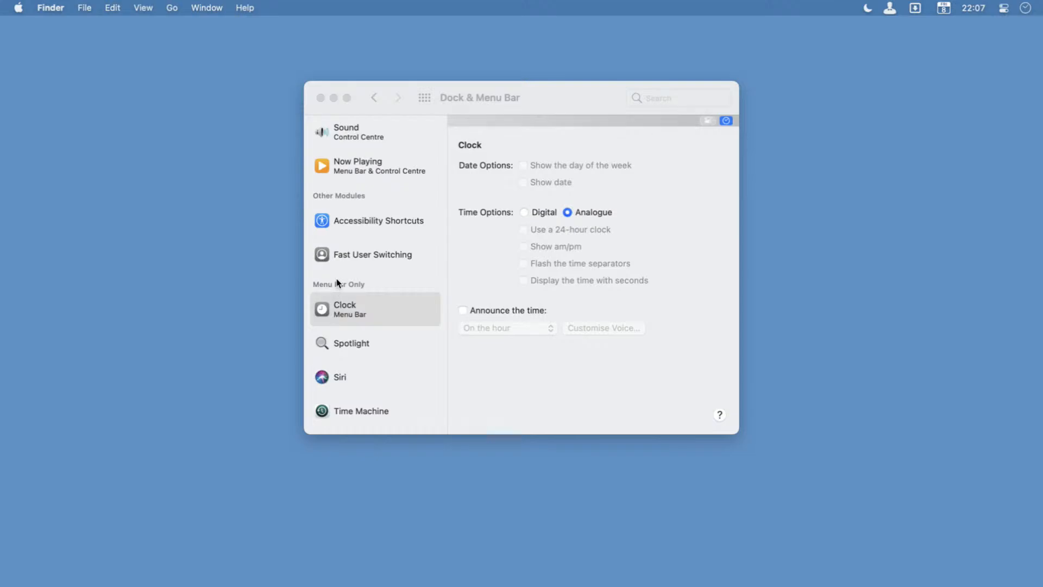
pyautogui.click(371, 342)
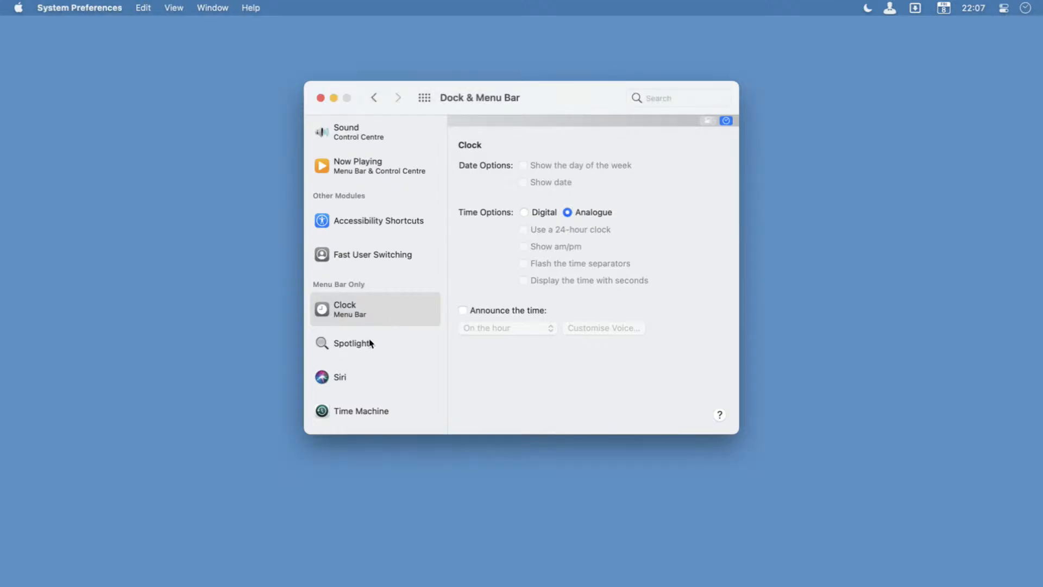
pyautogui.click(370, 342)
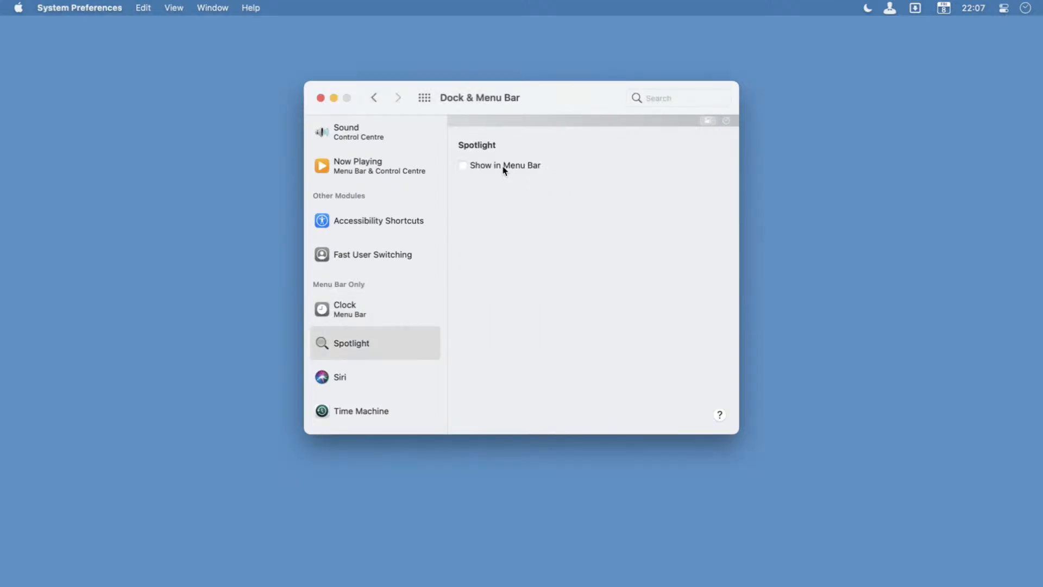
pyautogui.click(372, 377)
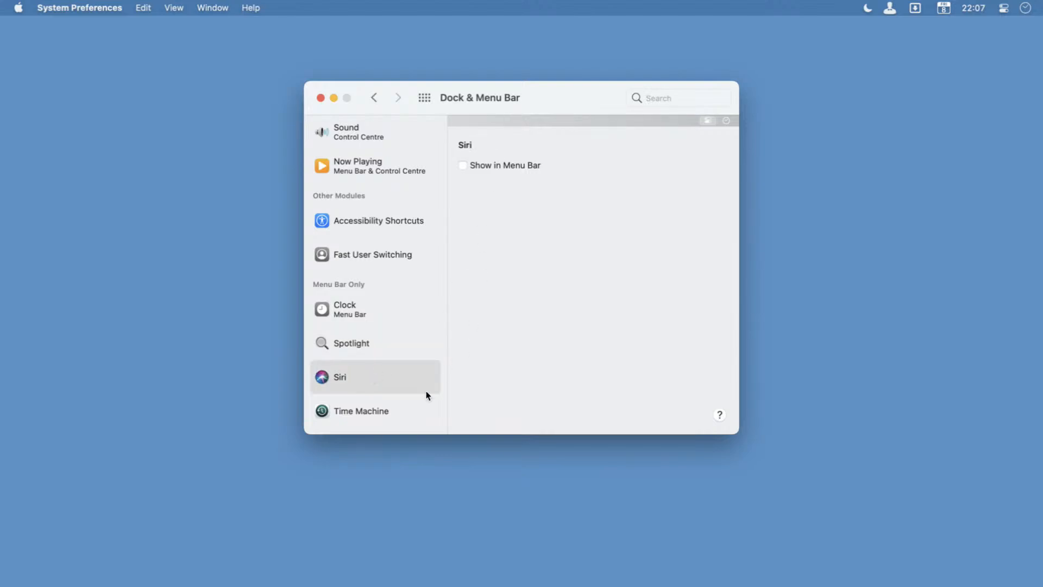
pyautogui.click(380, 410)
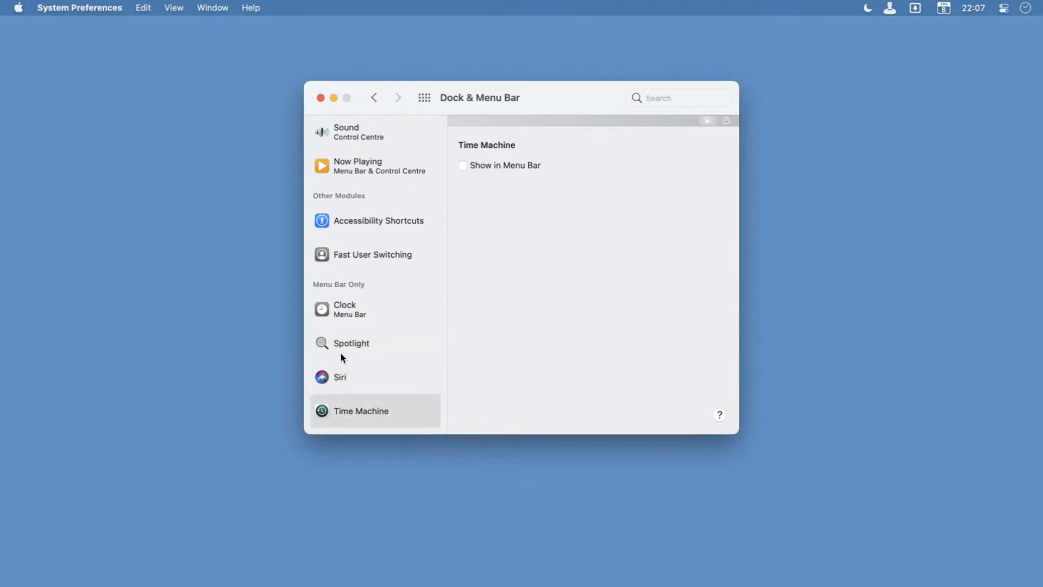
pyautogui.click(354, 311)
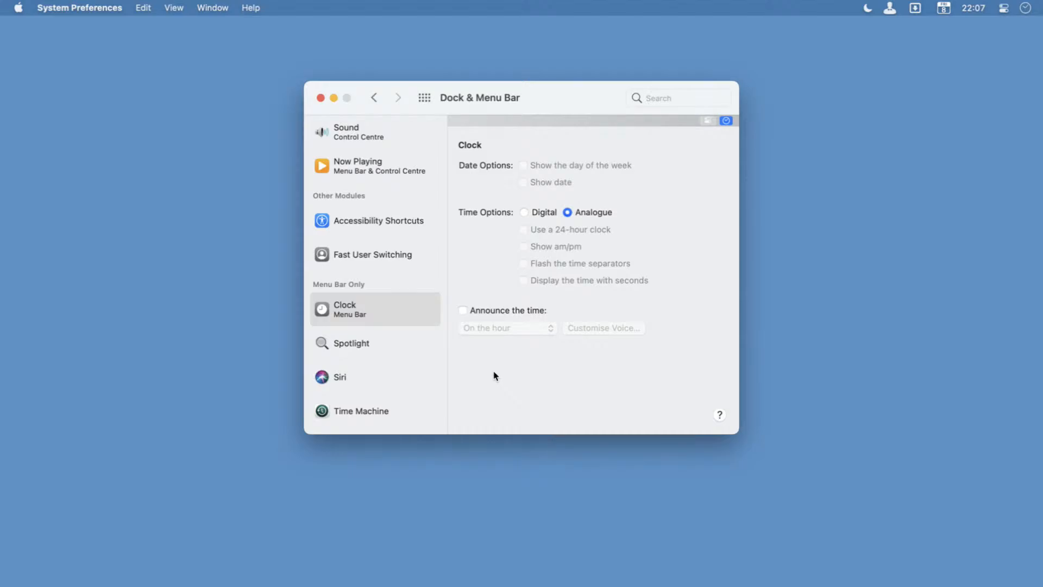
pyautogui.click(372, 345)
pyautogui.click(363, 371)
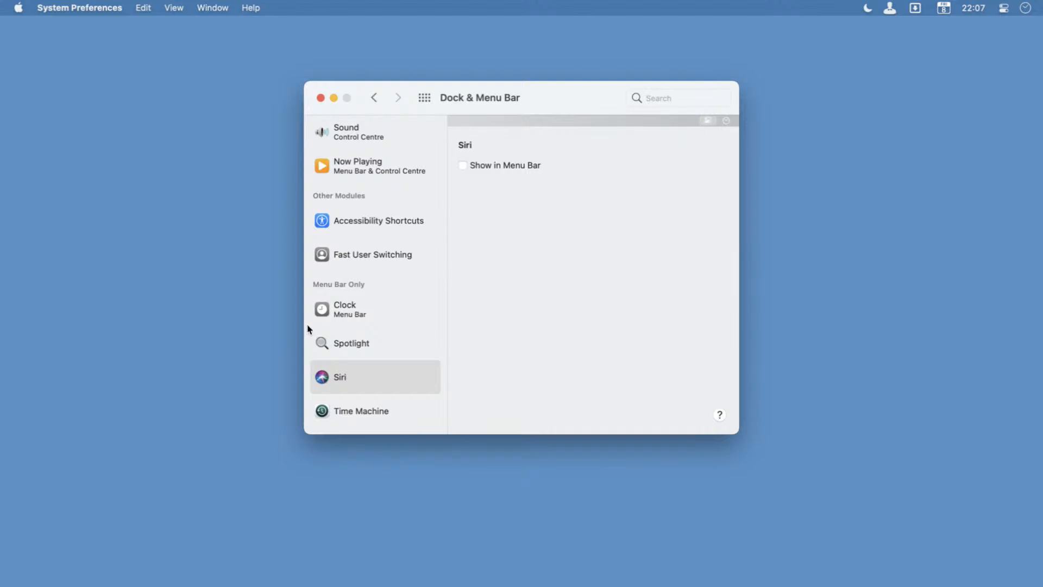
pyautogui.click(354, 315)
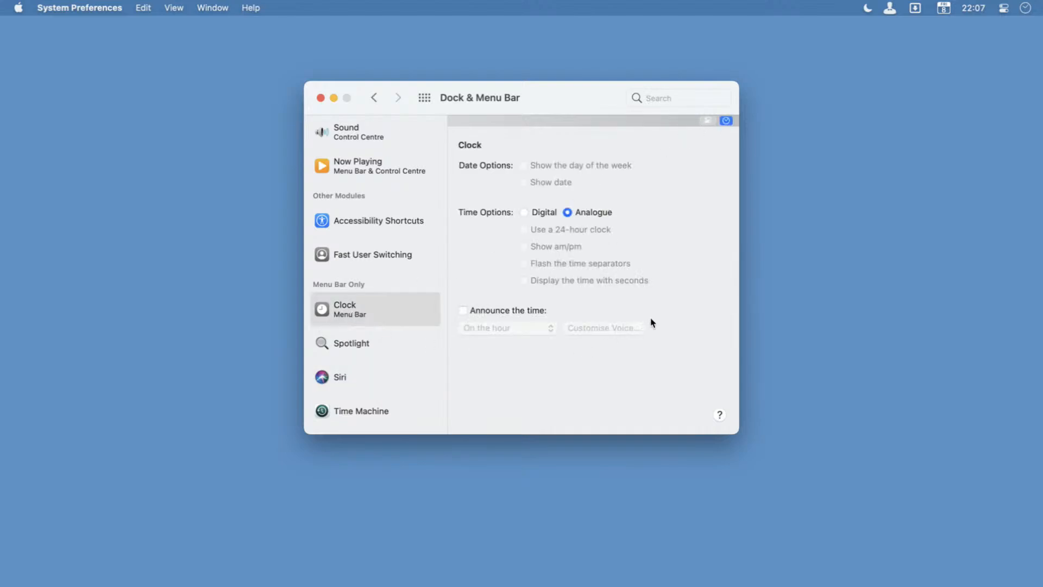
pyautogui.click(321, 98)
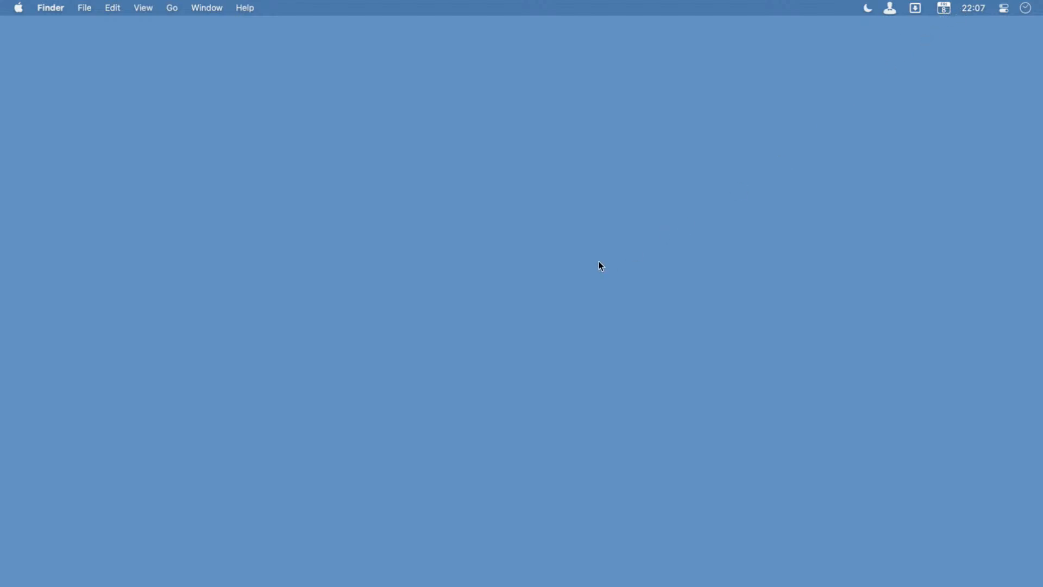
# Launch The Clock, close its calendar and world-clock panel, and open the panel again from the menu bar.
pyautogui.hotkey('alt', 'space')
pyautogui.write('the')
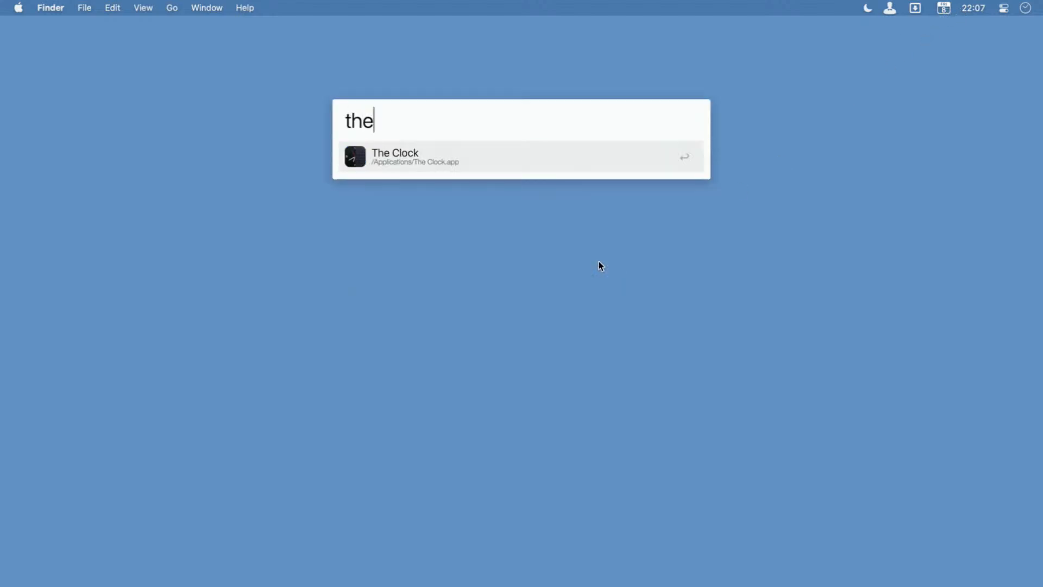
pyautogui.press('Return')
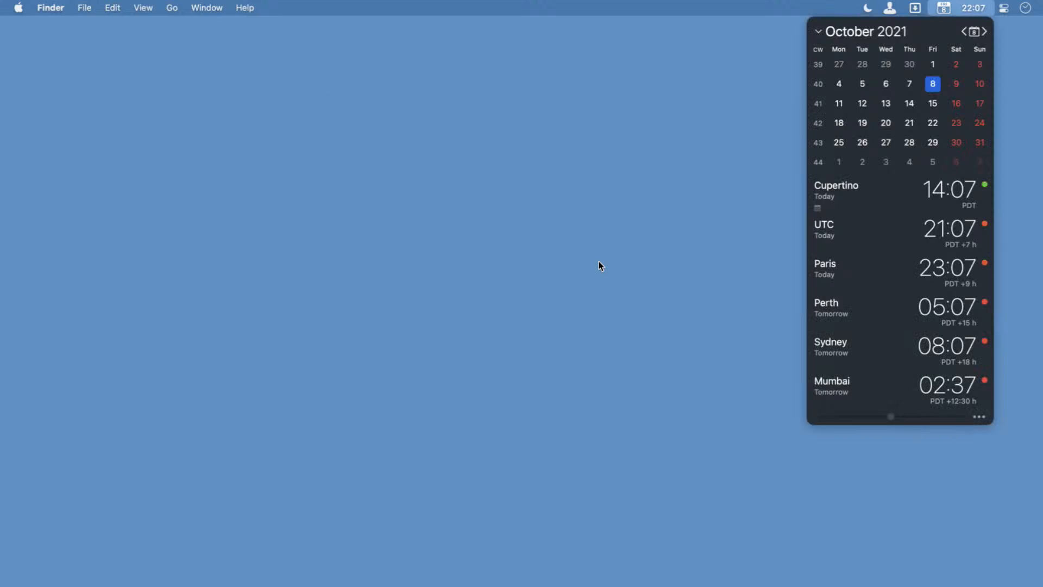
pyautogui.click(978, 6)
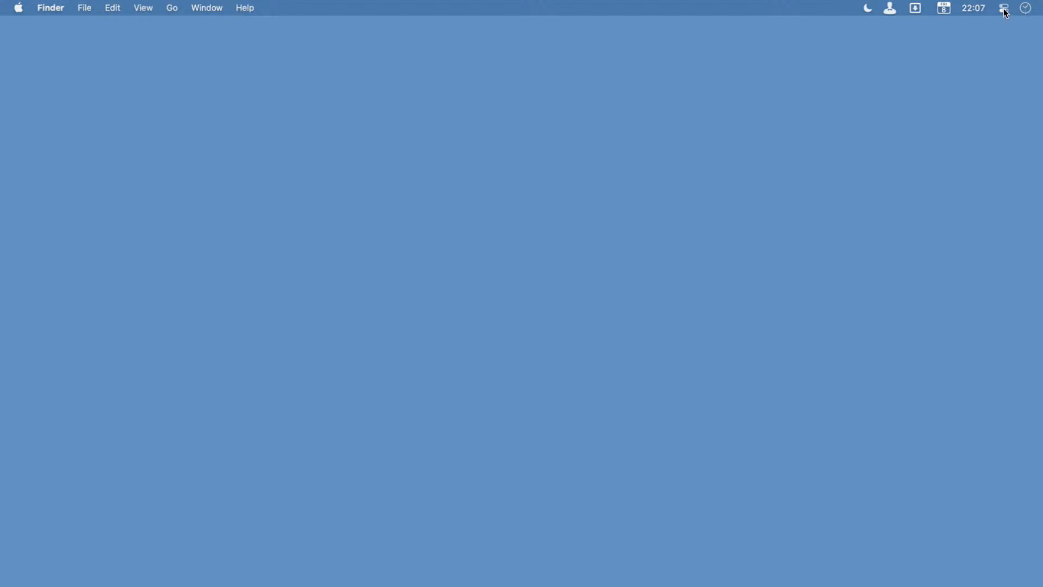
pyautogui.click(949, 12)
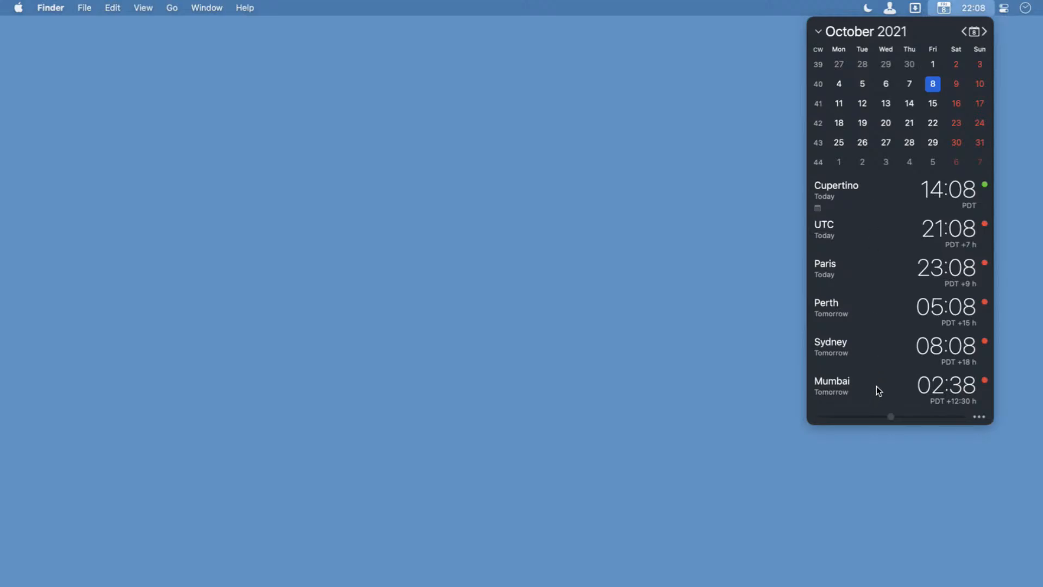
# Set the Paris world clock's city alias name to CET and close the calendar and world-clock panel.
pyautogui.click(849, 273)
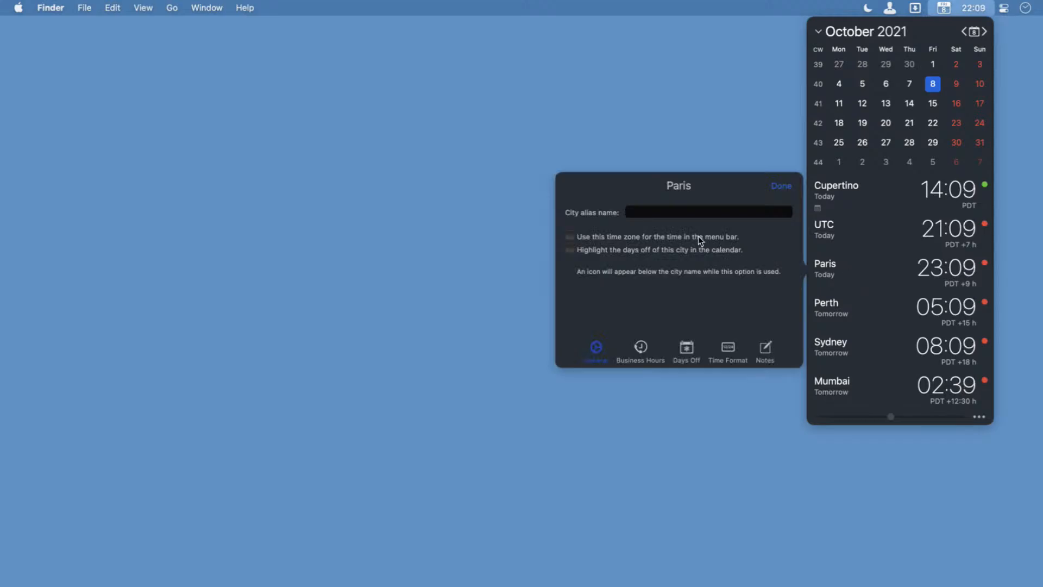
pyautogui.click(648, 213)
pyautogui.write('Cet')
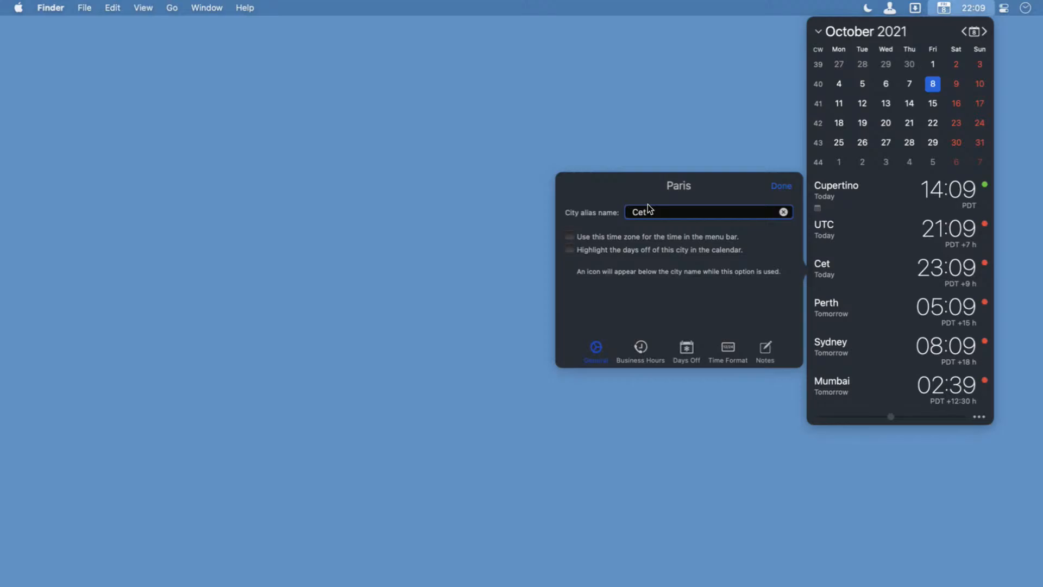
pyautogui.press('BackSpace')
pyautogui.press('BackSpace')
pyautogui.write('ET')
pyautogui.click(780, 187)
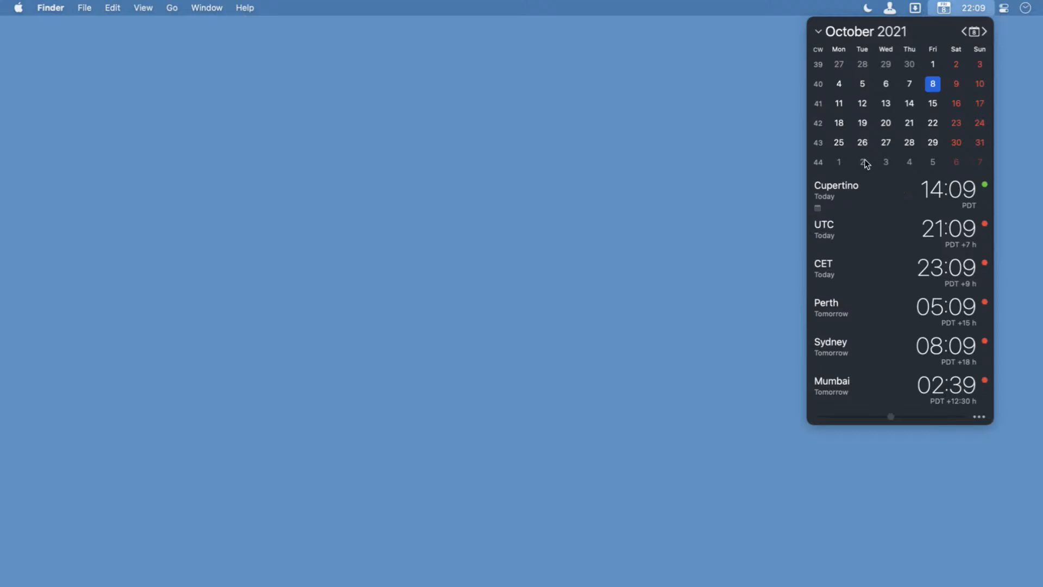
pyautogui.click(956, 9)
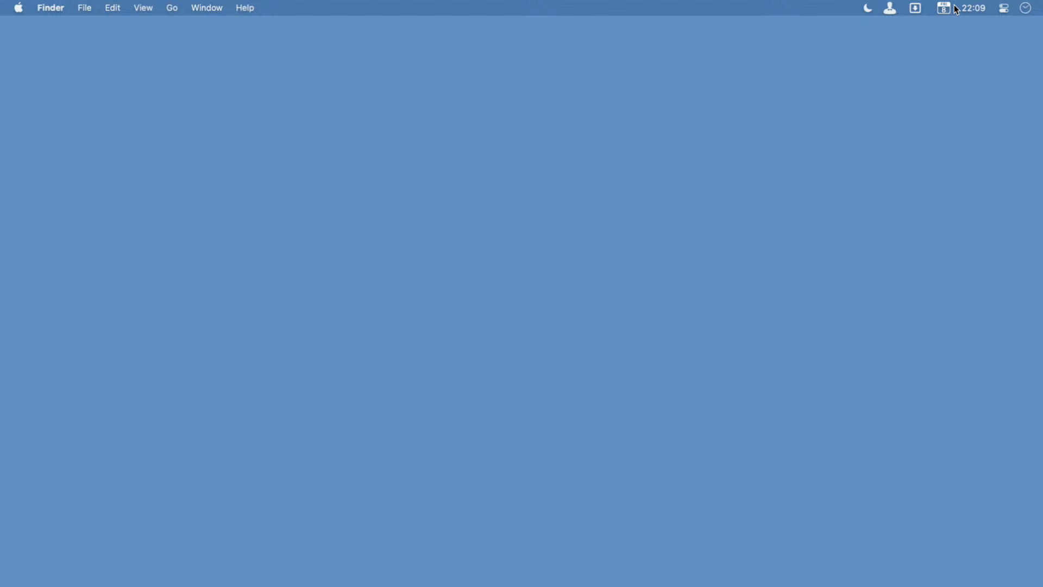
# View the menu bar panel of Folders/Apps and Actions, then the calendar and world-clock panel, closing each one.
pyautogui.click(915, 9)
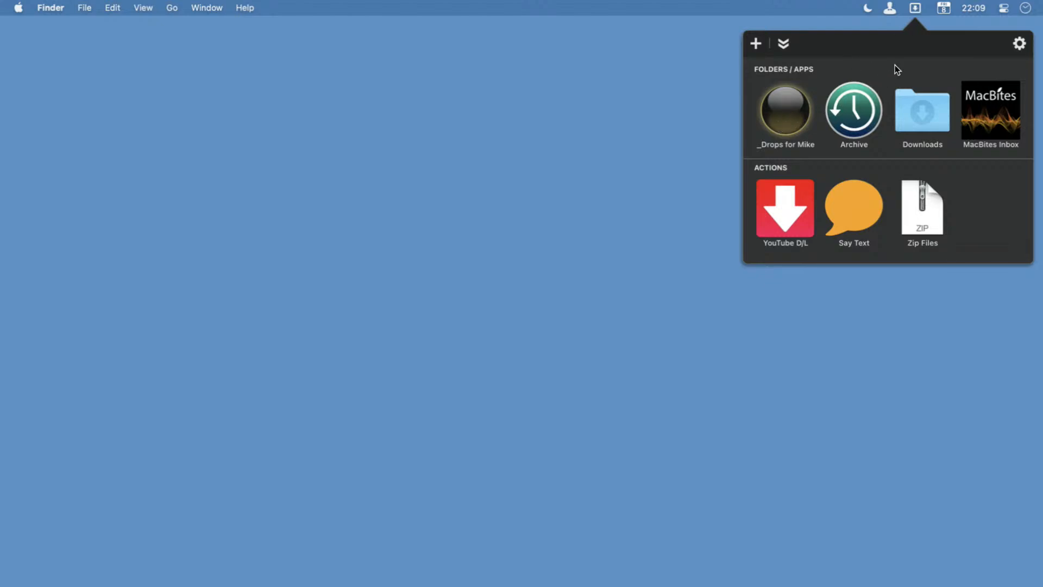
pyautogui.click(916, 8)
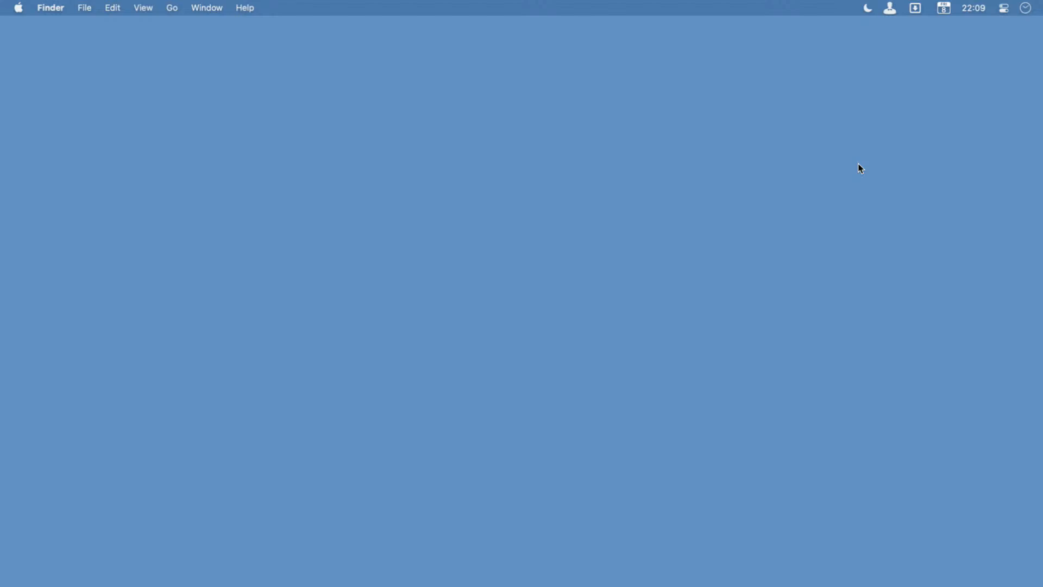
pyautogui.click(954, 8)
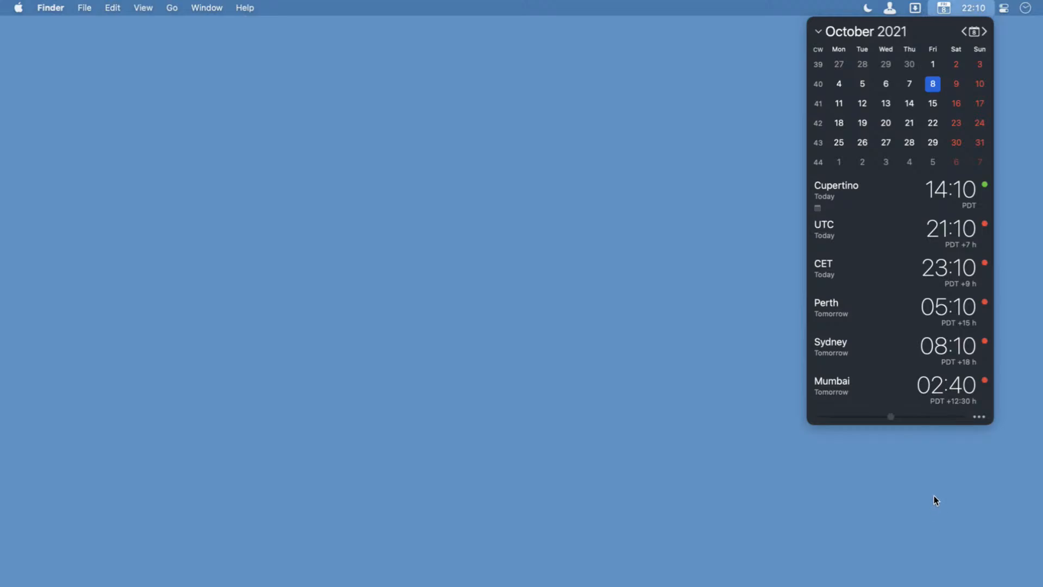
pyautogui.click(939, 480)
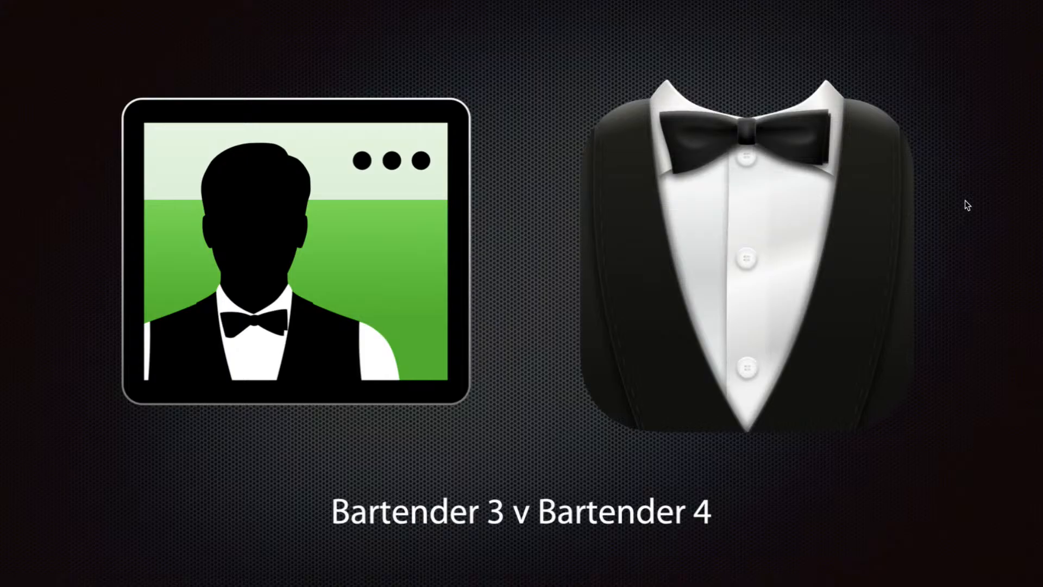
pyautogui.press('Right')
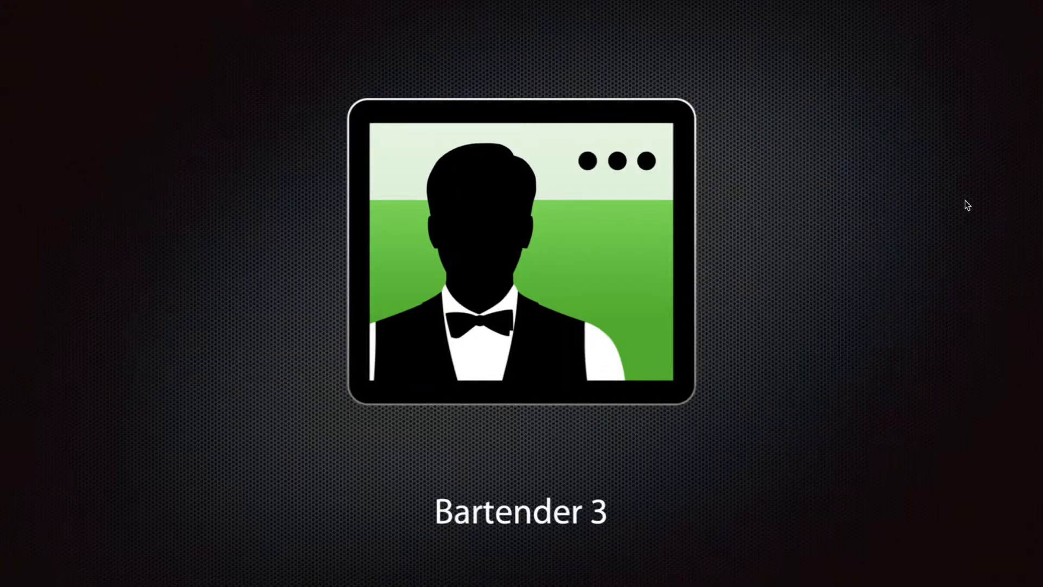
pyautogui.press('Right')
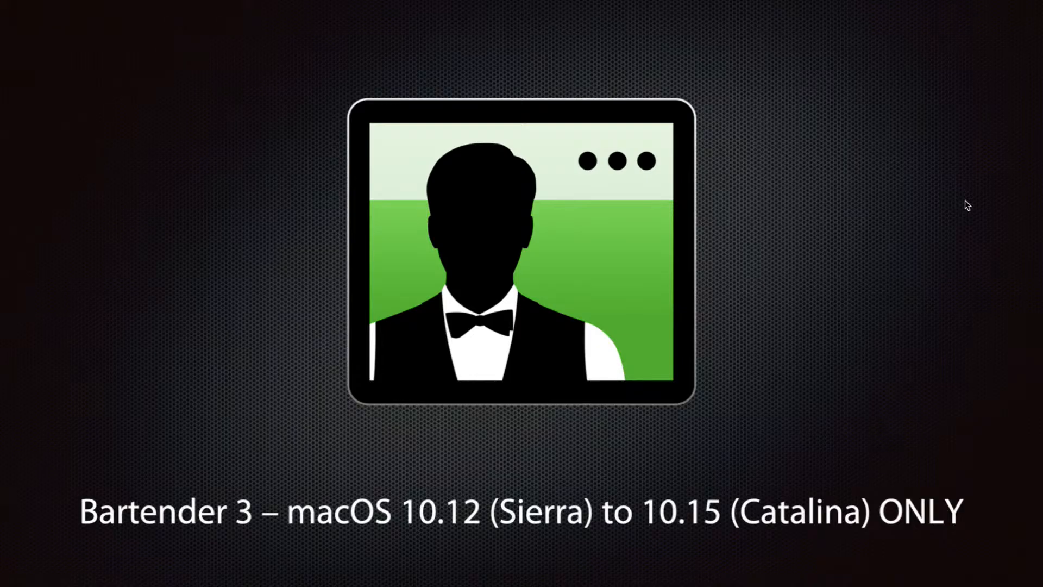
pyautogui.press('Right')
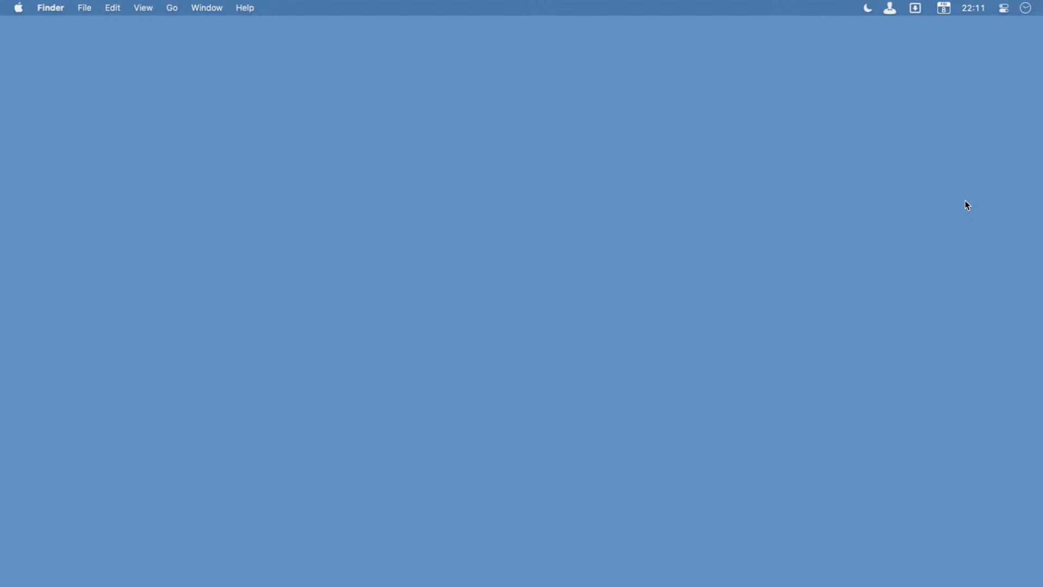
# Mark the menu bar icons with a magenta arrow and then a magenta rectangle, clearing each annotation.
pyautogui.moveTo(785, 281); pyautogui.dragTo(908, 28)
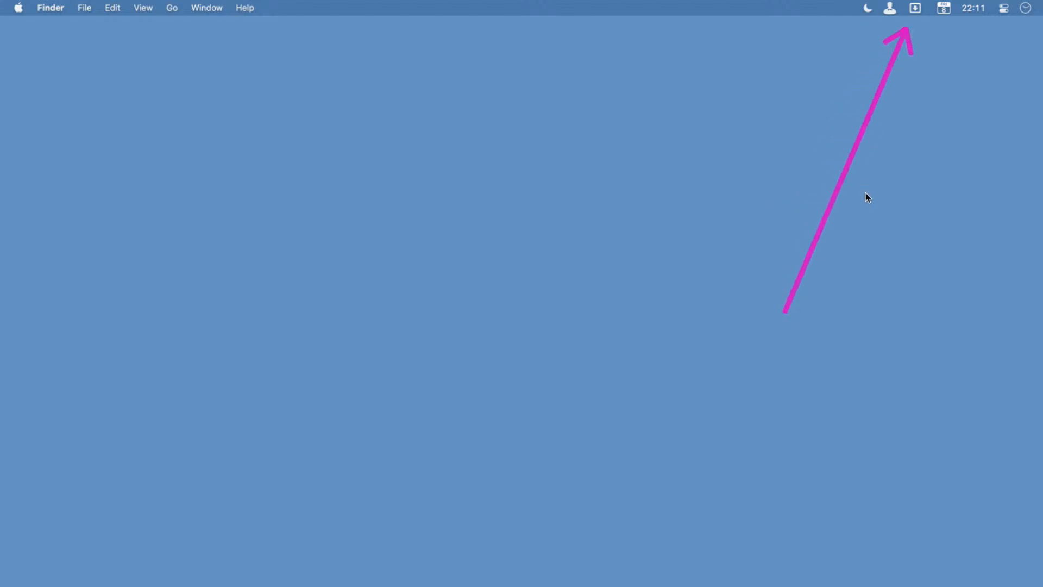
pyautogui.press('Escape')
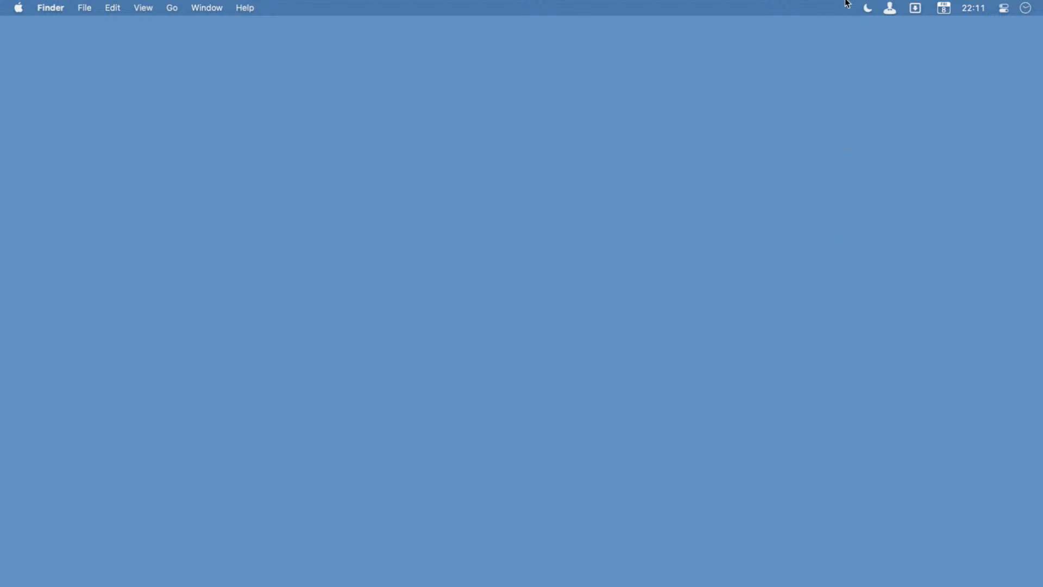
pyautogui.moveTo(840, 2); pyautogui.dragTo(1041, 27)
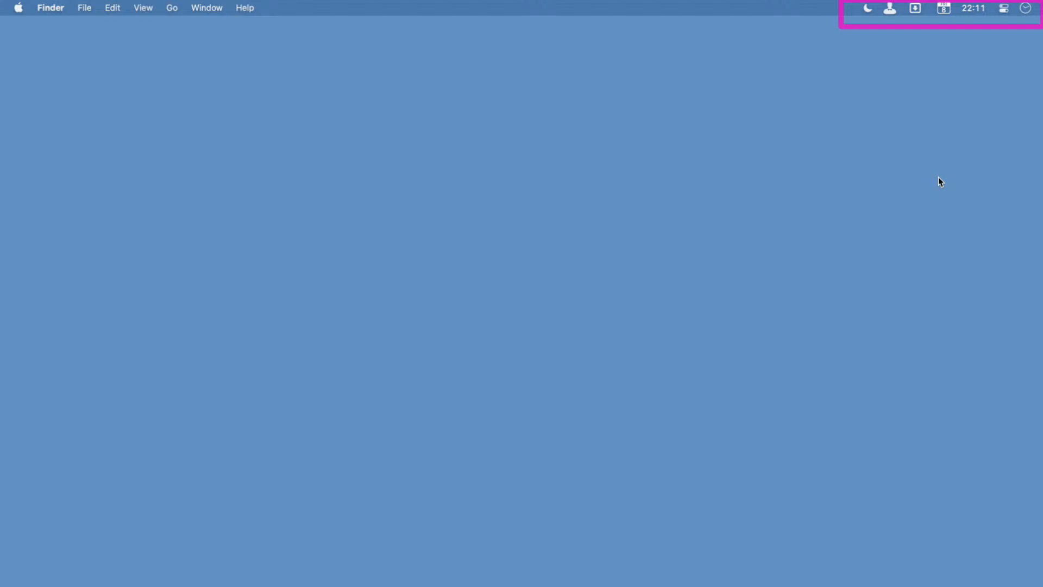
pyautogui.press('Escape')
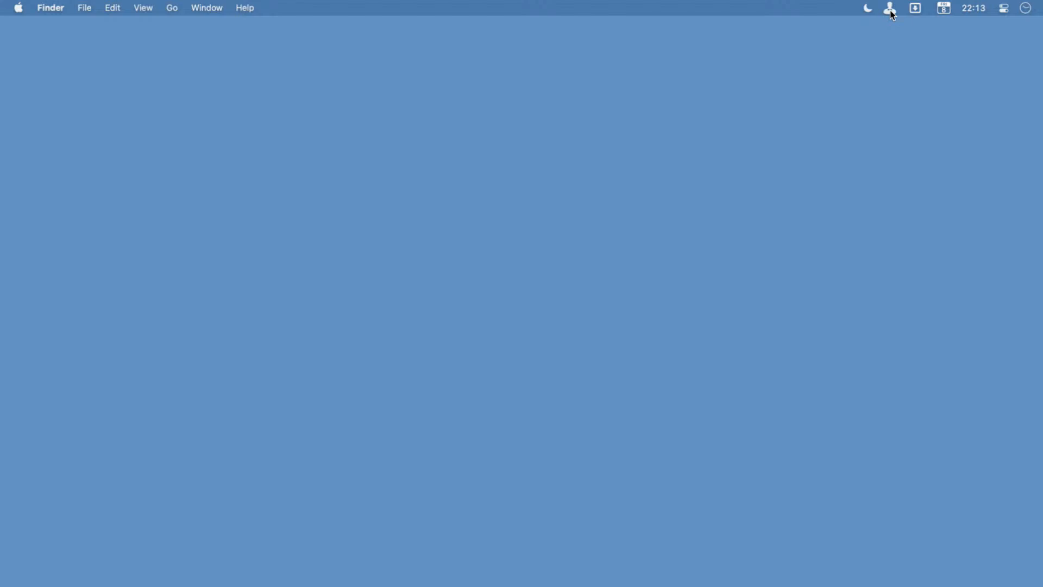
# View and close the Folders/Apps and Actions panel again, and activate the Bartender item in the menu bar.
pyautogui.click(916, 9)
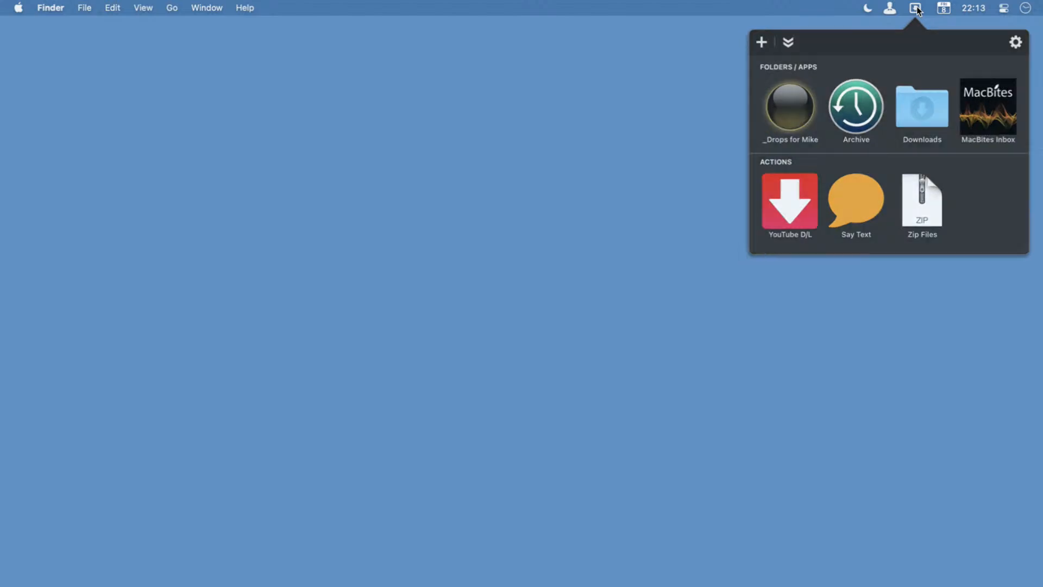
pyautogui.click(917, 10)
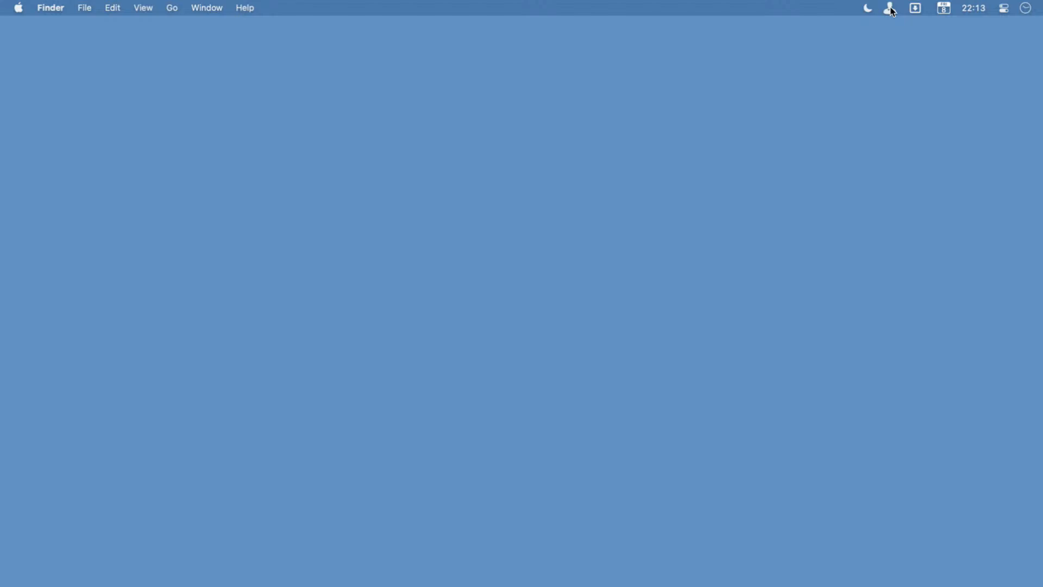
pyautogui.click(891, 10)
# Find Bartender with the search term "bart", open its preferences window and display the General settings.
pyautogui.hotkey('alt', 'space')
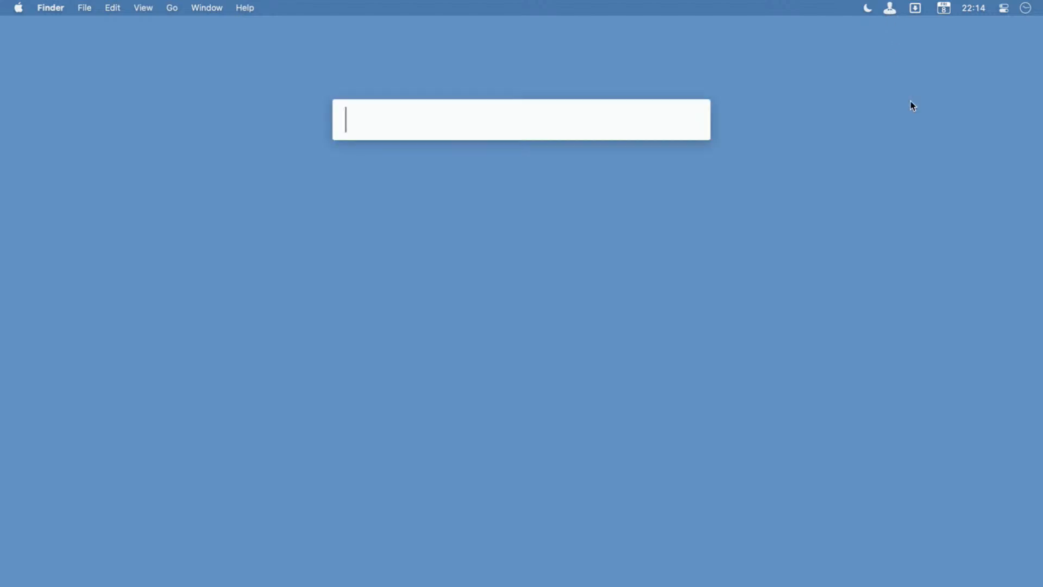
pyautogui.write('bart')
pyautogui.press('Return')
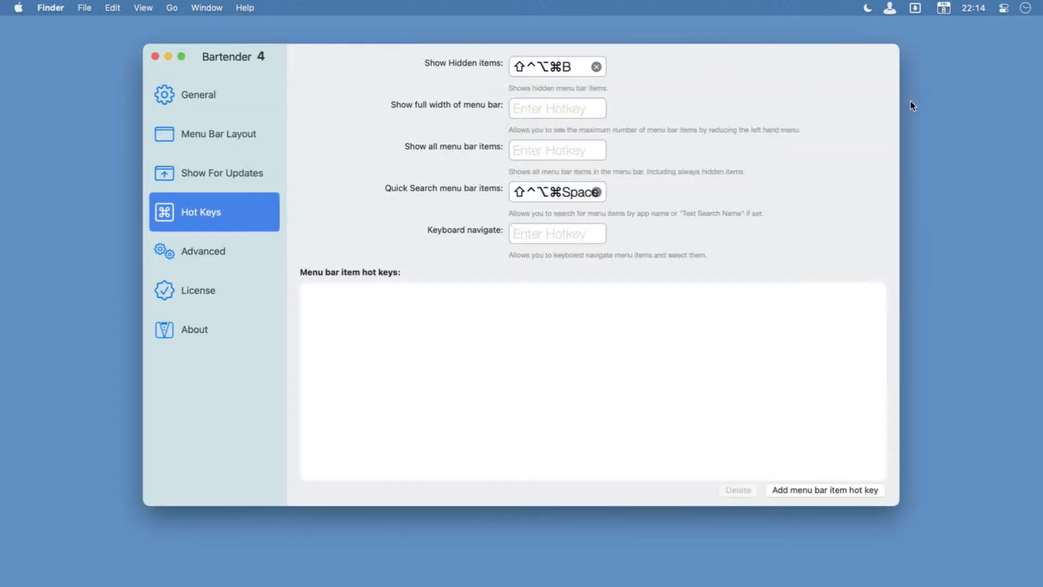
pyautogui.click(249, 85)
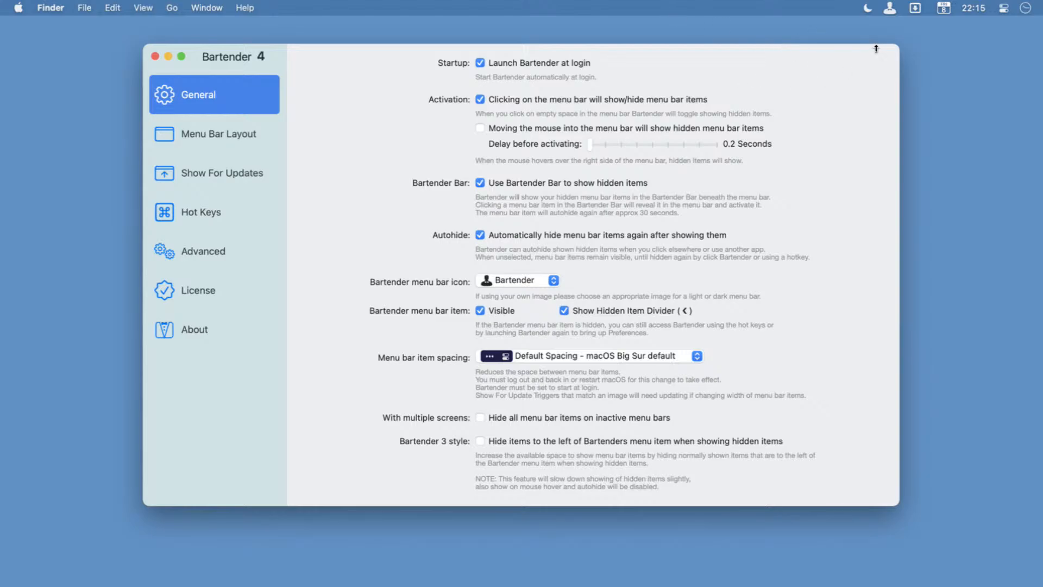
# Show and hide the hidden menu bar items through the Bartender icon, then through empty menu bar space.
pyautogui.click(889, 9)
pyautogui.click(890, 9)
pyautogui.click(891, 8)
pyautogui.click(891, 8)
pyautogui.click(509, 7)
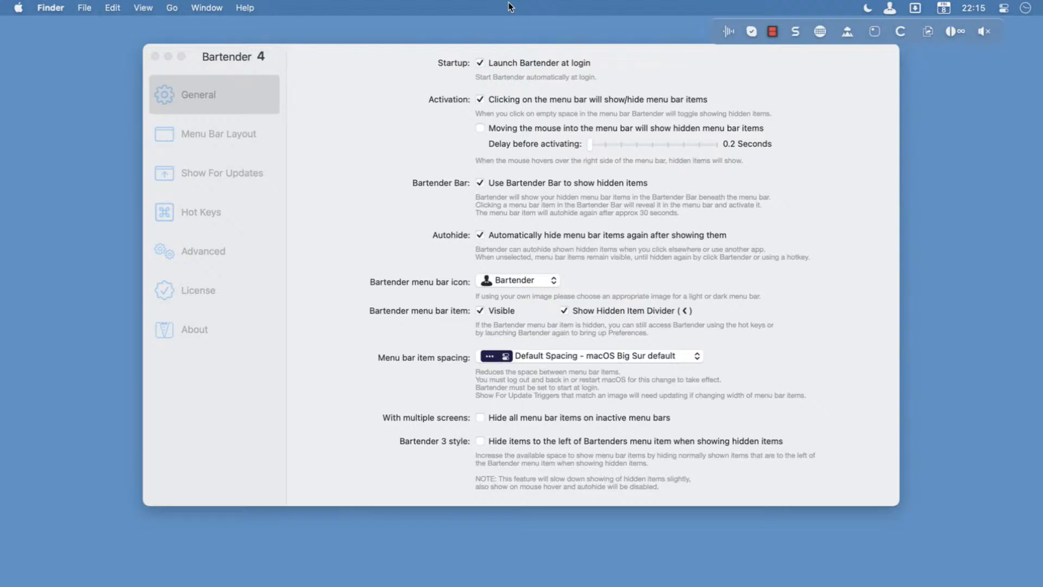
pyautogui.click(509, 7)
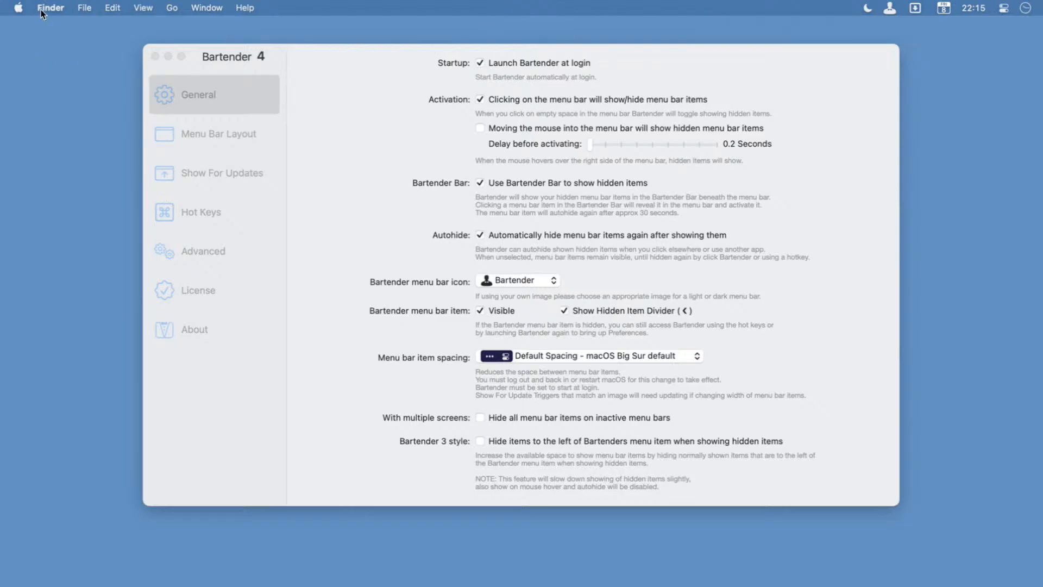
# Check that Finder's own menus still open by displaying the File menu and its neighbours, then dismiss them.
pyautogui.click(100, 6)
pyautogui.click(100, 7)
pyautogui.click(97, 6)
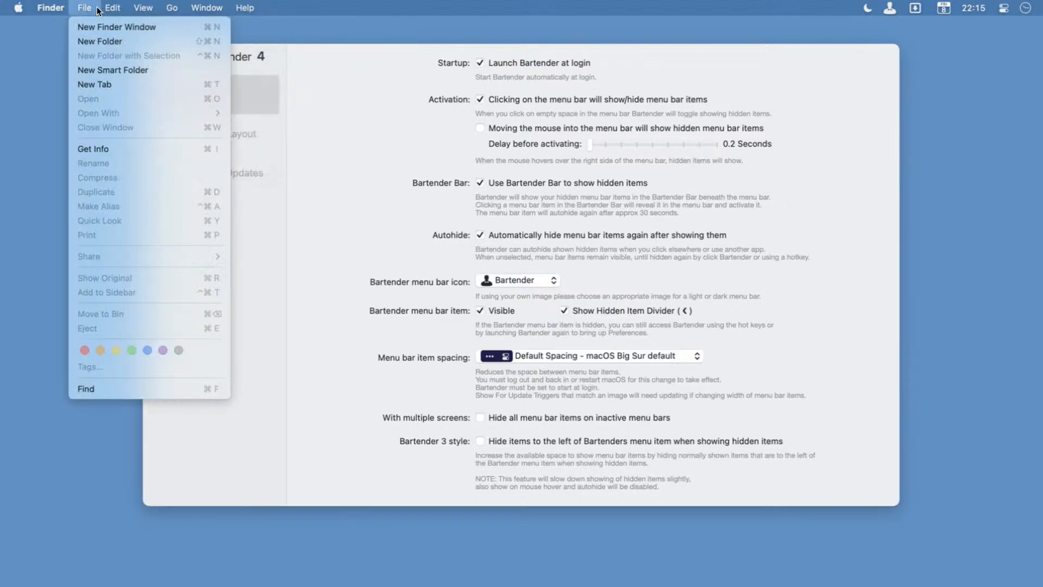
pyautogui.moveTo(66, 11)
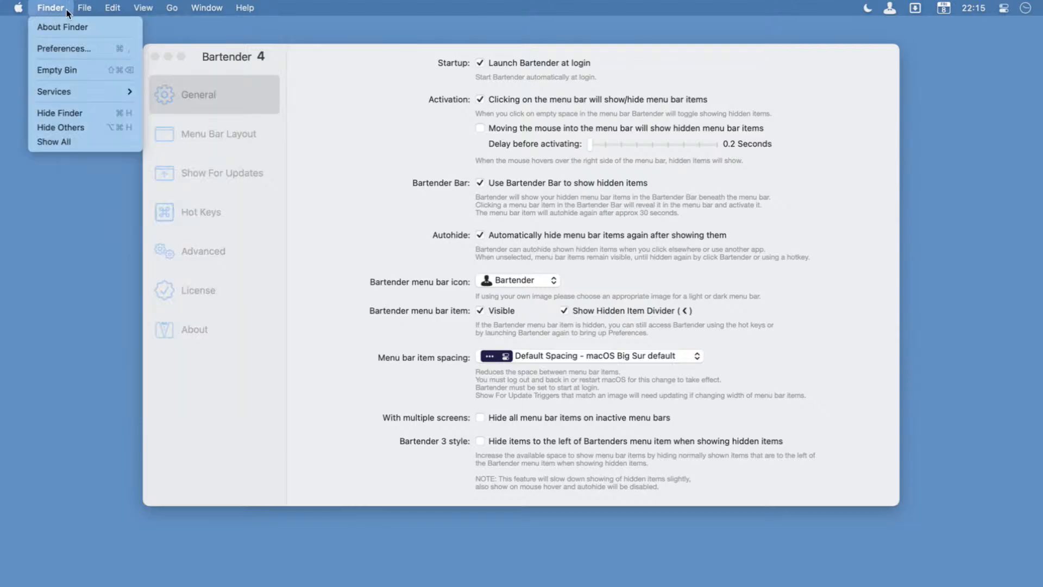
pyautogui.moveTo(186, 10)
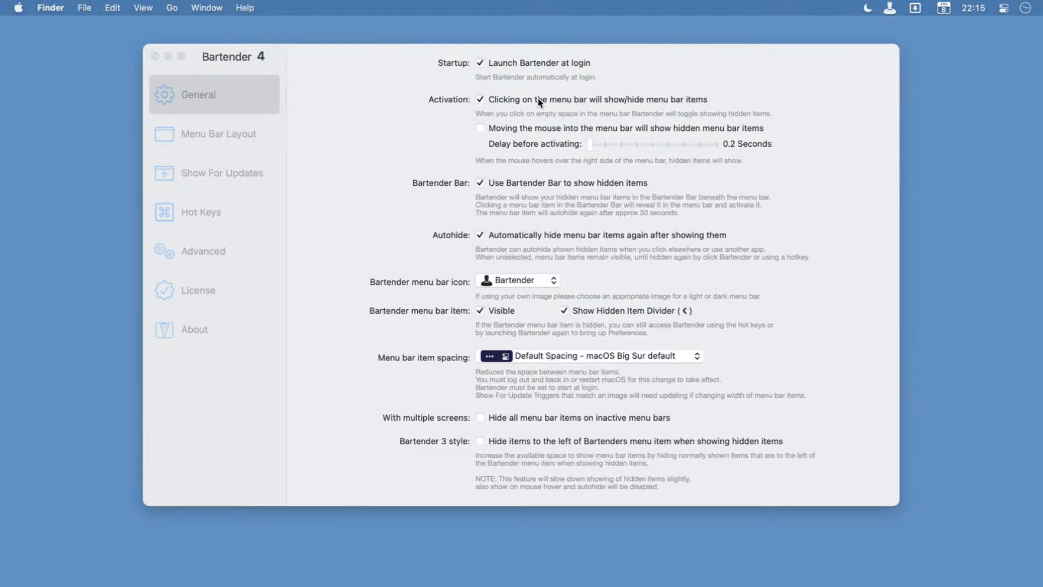
# Enable showing hidden items when the mouse moves into the menu bar, try it out, and disable the option again.
pyautogui.click(487, 131)
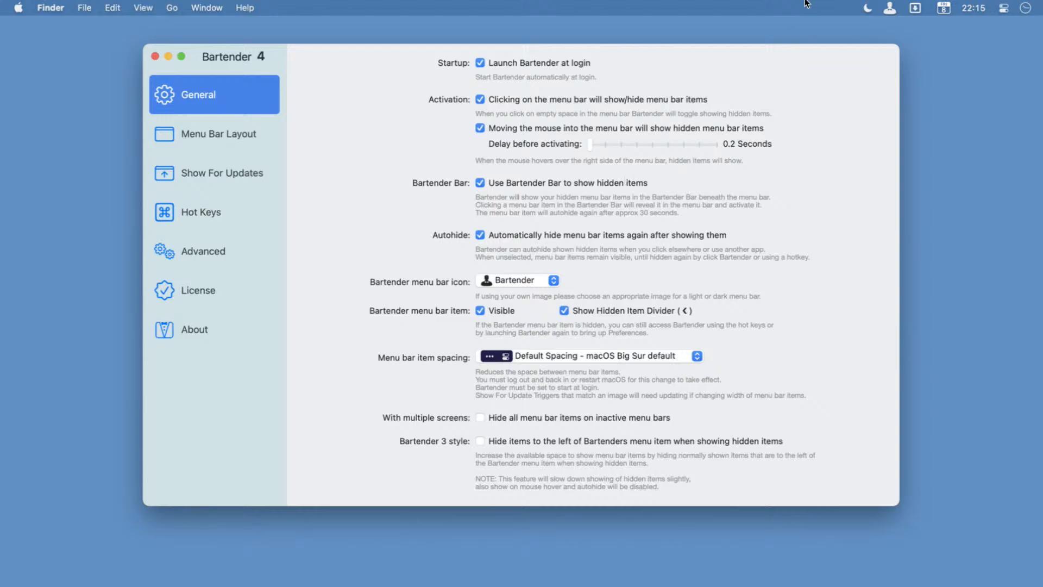
pyautogui.moveTo(800, 3)
pyautogui.moveTo(644, 3)
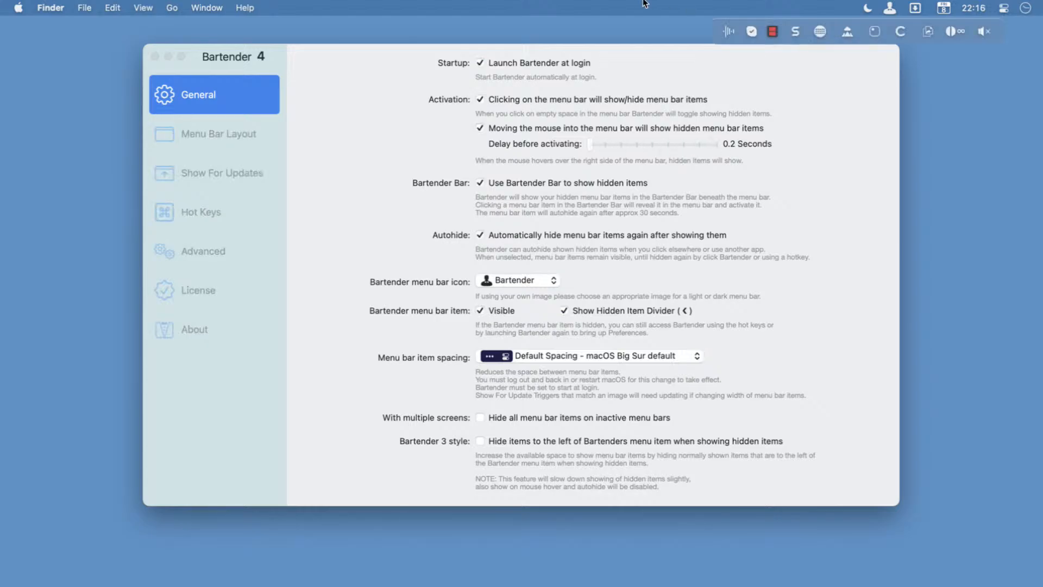
pyautogui.click(845, 62)
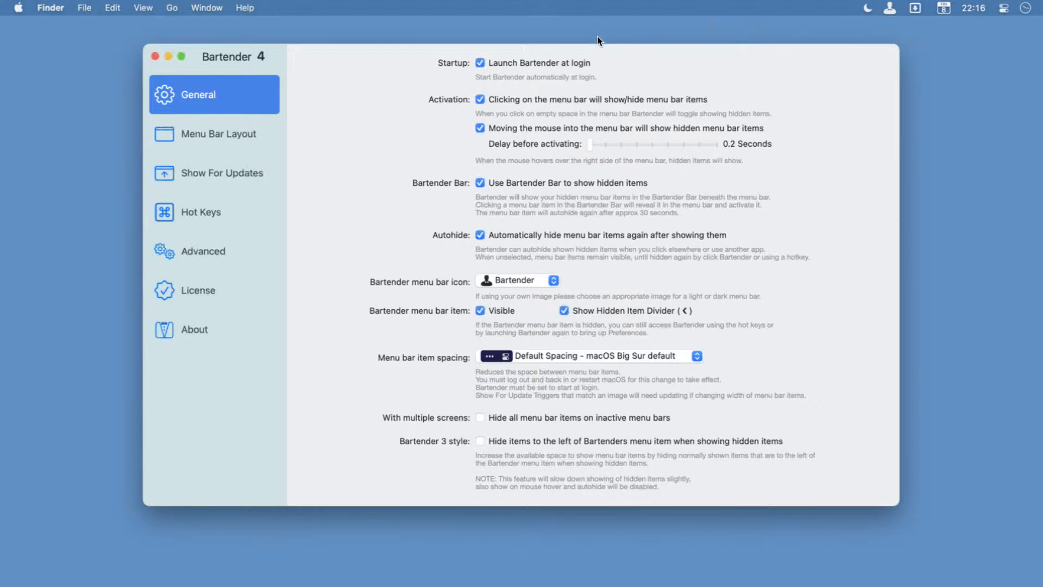
pyautogui.click(480, 127)
# Review the available Bartender menu bar icons, including the custom image option, and close the list without choosing one.
pyautogui.click(553, 280)
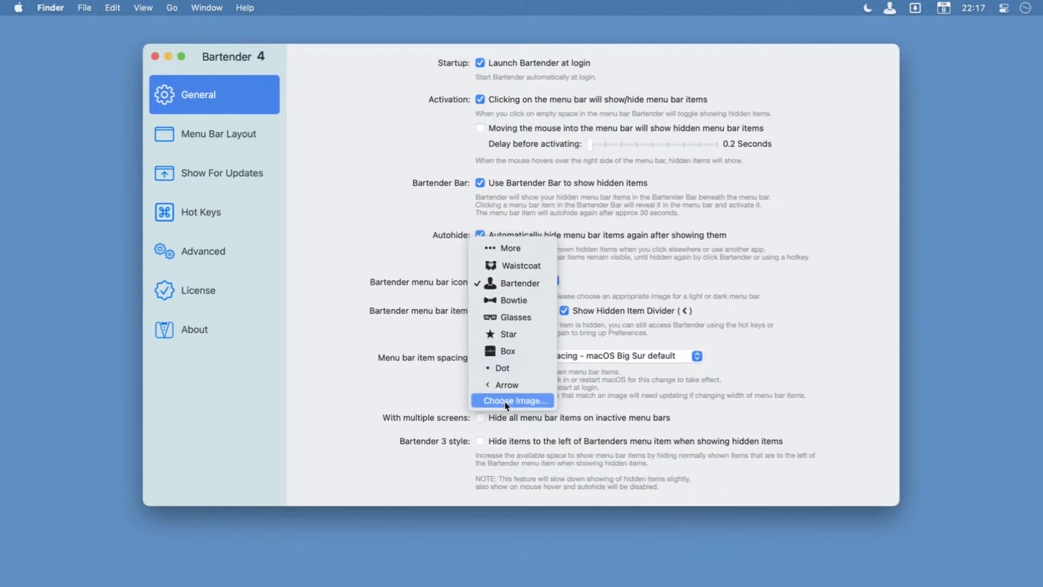
pyautogui.click(318, 167)
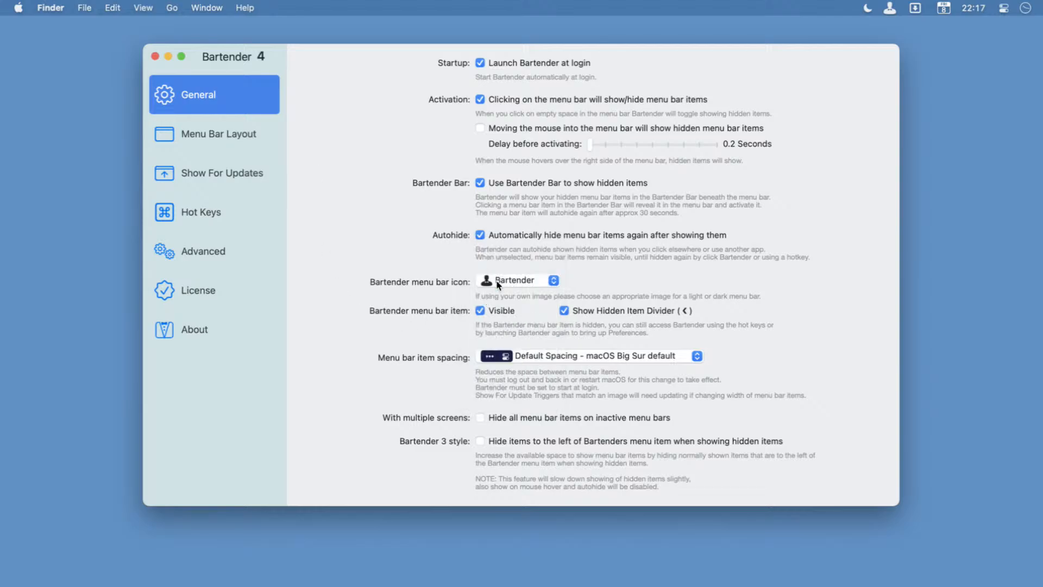
# Hide the Bartender menu bar item, show and dismiss the hidden items without it, and make it visible again.
pyautogui.click(480, 311)
pyautogui.click(676, 7)
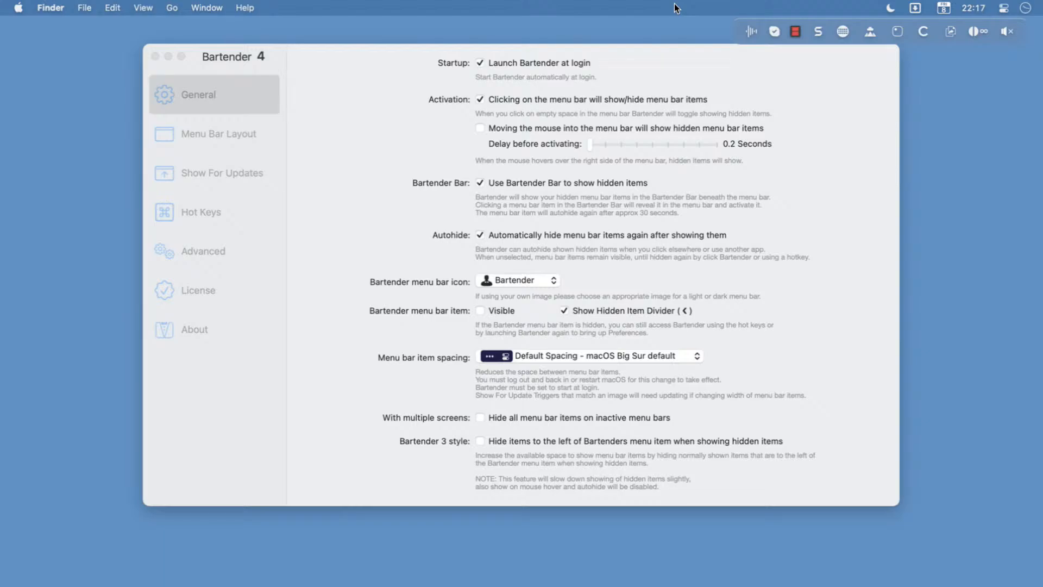
pyautogui.click(675, 8)
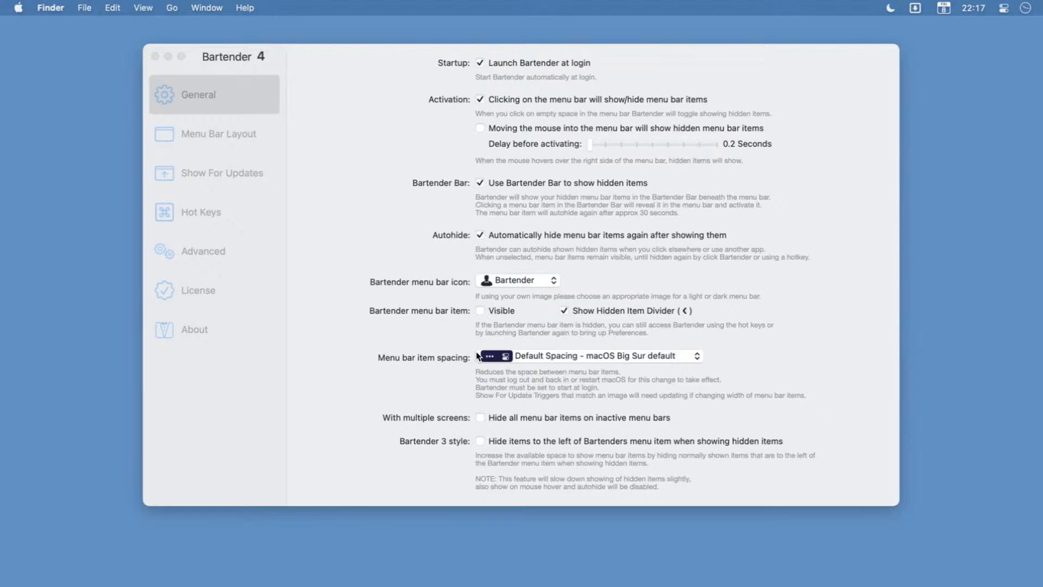
pyautogui.click(477, 314)
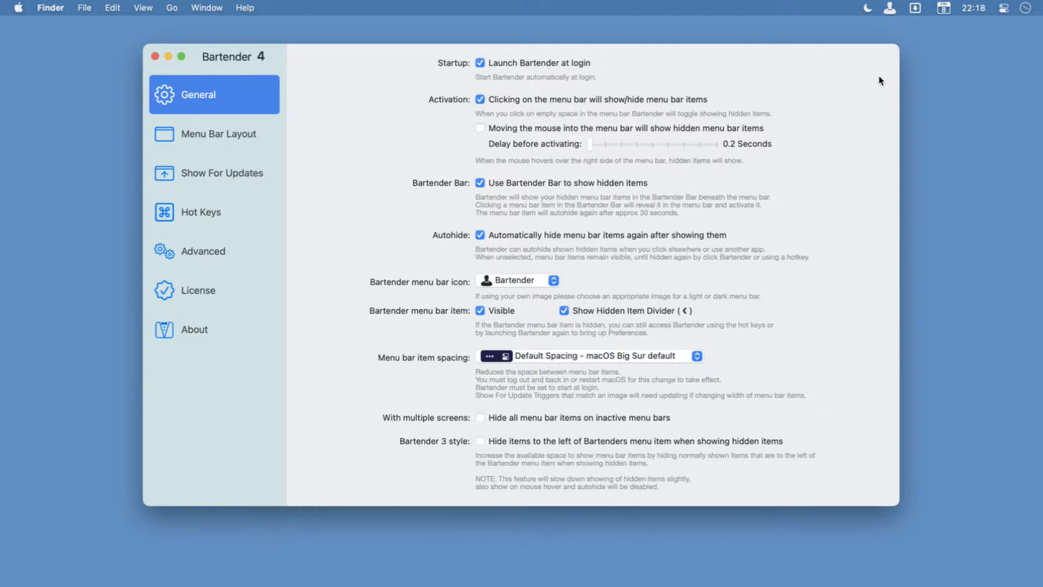
# Display the menu bar item spacing options and draw a magenta arrow pointing up at the gap beside the Bartender icon.
pyautogui.click(596, 357)
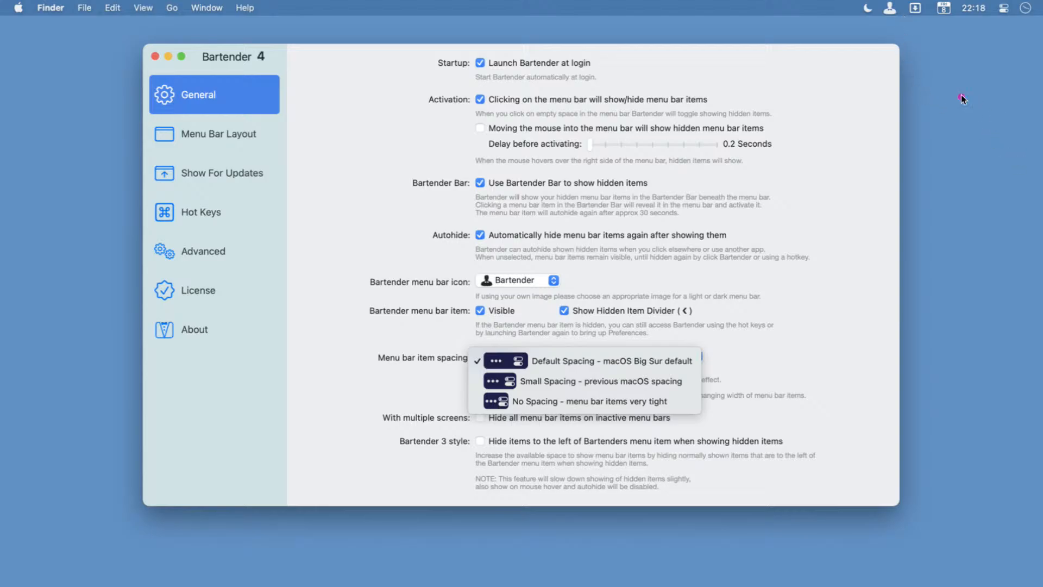
pyautogui.moveTo(910, 102); pyautogui.dragTo(905, 21)
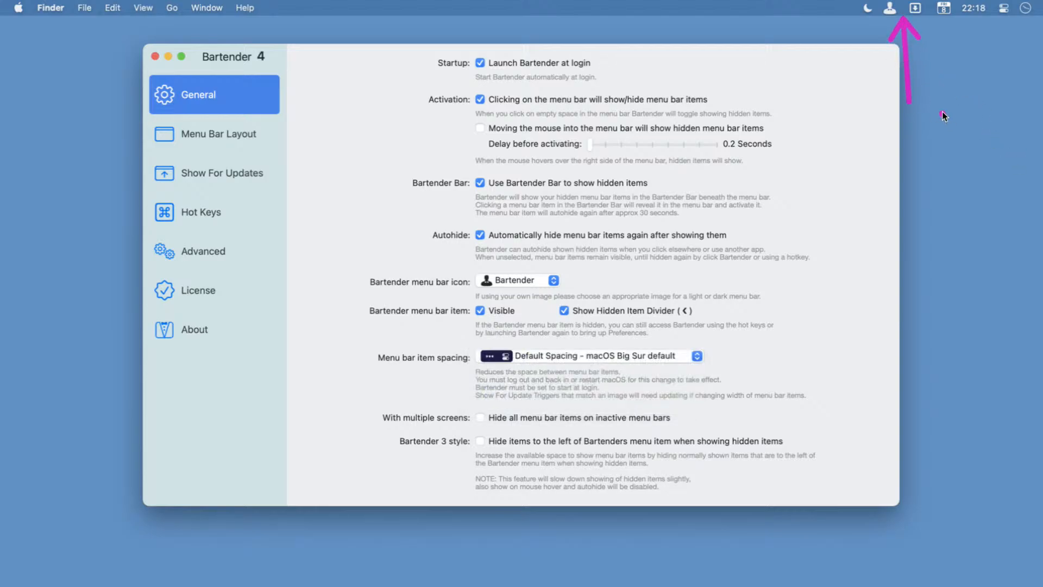
# Draw two more magenta arrows pointing up at the gaps beside the calendar icon and the clock, and clear all the arrows.
pyautogui.moveTo(927, 104); pyautogui.dragTo(923, 28)
pyautogui.moveTo(991, 98); pyautogui.dragTo(986, 14)
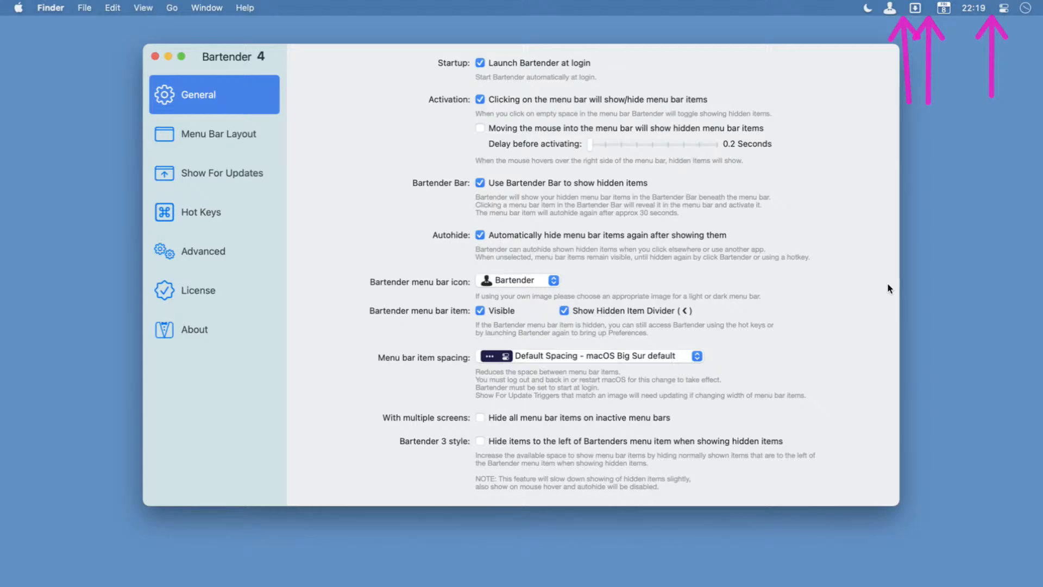
pyautogui.press('Escape')
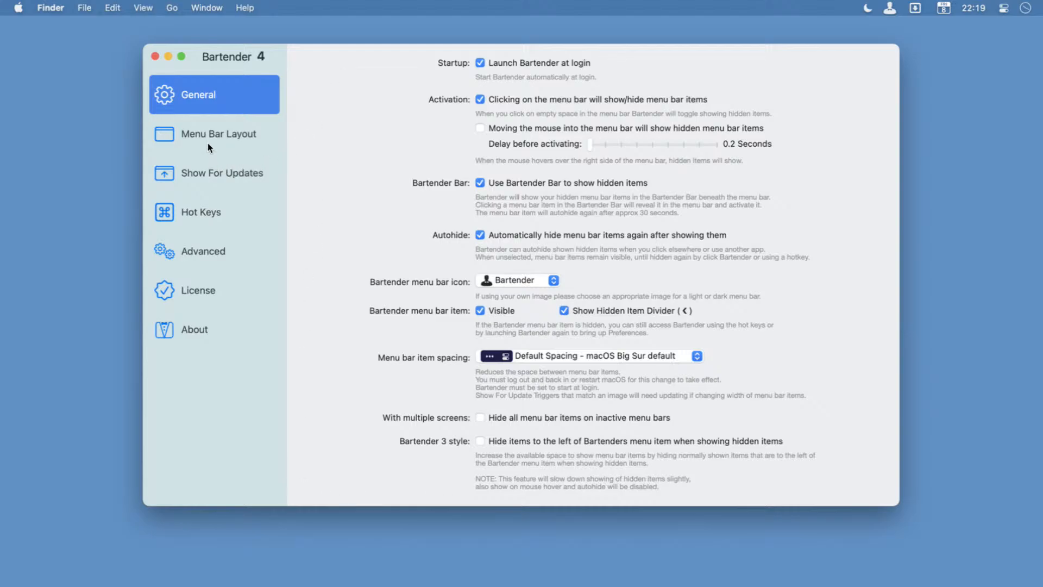
# In the Menu Bar Layout settings, show and dismiss the hidden items and draw an outline around the Shown menu bar items section.
pyautogui.click(224, 136)
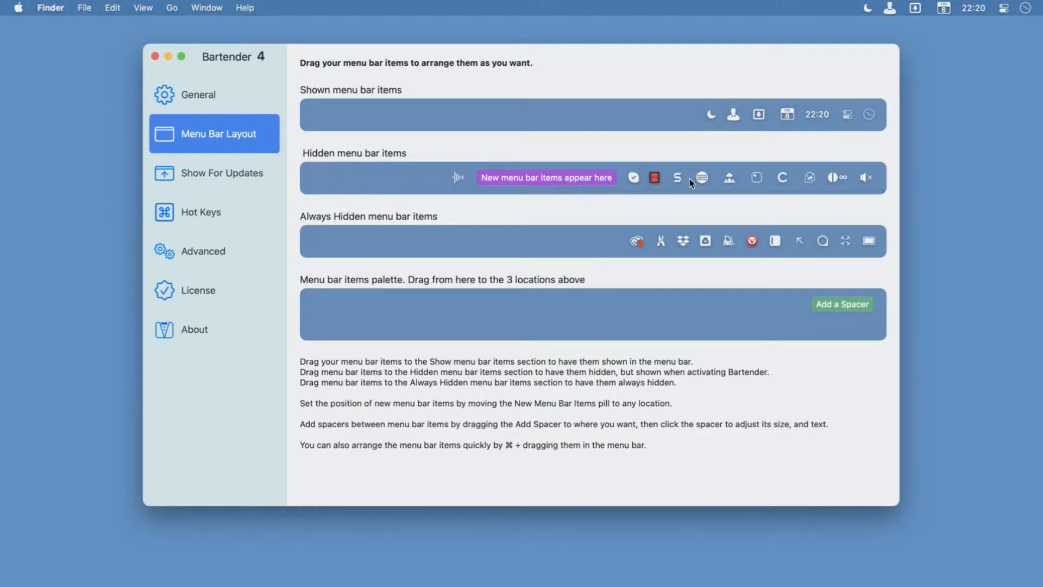
pyautogui.moveTo(686, 8)
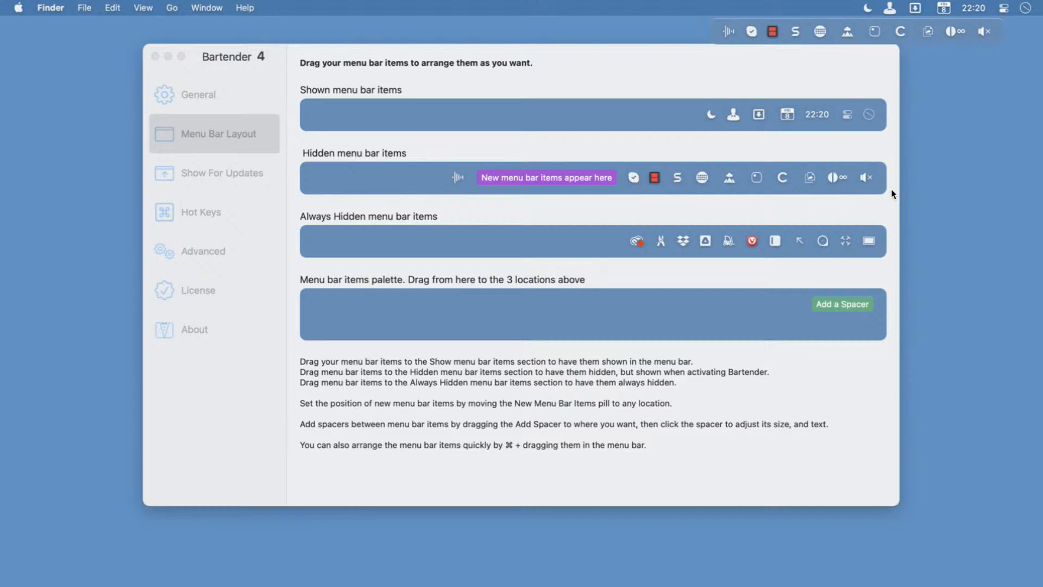
pyautogui.click(617, 59)
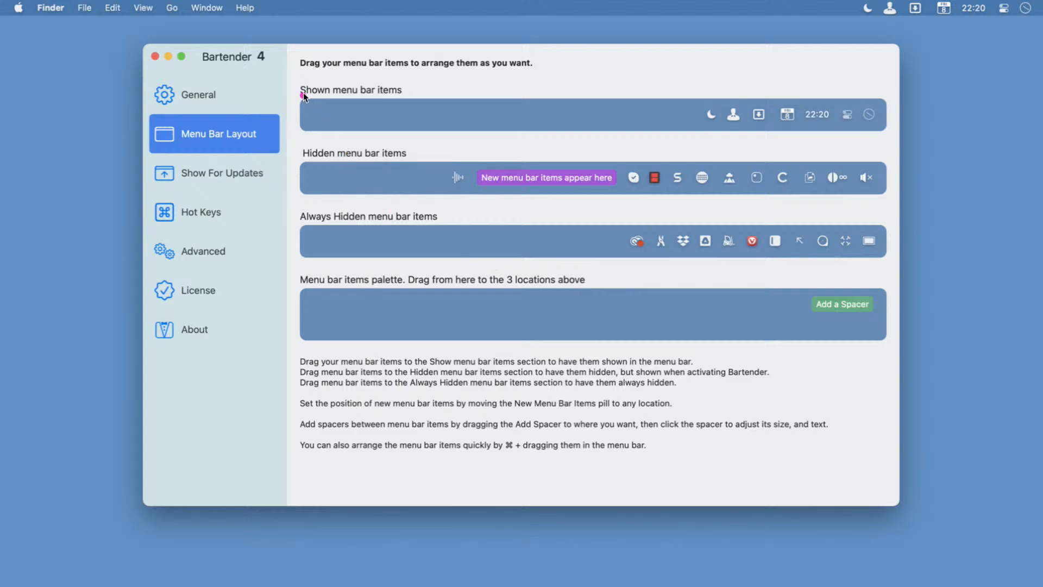
pyautogui.moveTo(296, 80)
pyautogui.mouseDown()
pyautogui.moveTo(768, 140)
pyautogui.moveTo(923, 146)
pyautogui.moveTo(893, 140)
pyautogui.mouseUp()
# Move the document, C and rounded-square icons from Hidden to the start of Always Hidden, and place the new-items pill first in Hidden.
pyautogui.moveTo(809, 178); pyautogui.dragTo(611, 244)
pyautogui.moveTo(809, 178); pyautogui.dragTo(582, 242)
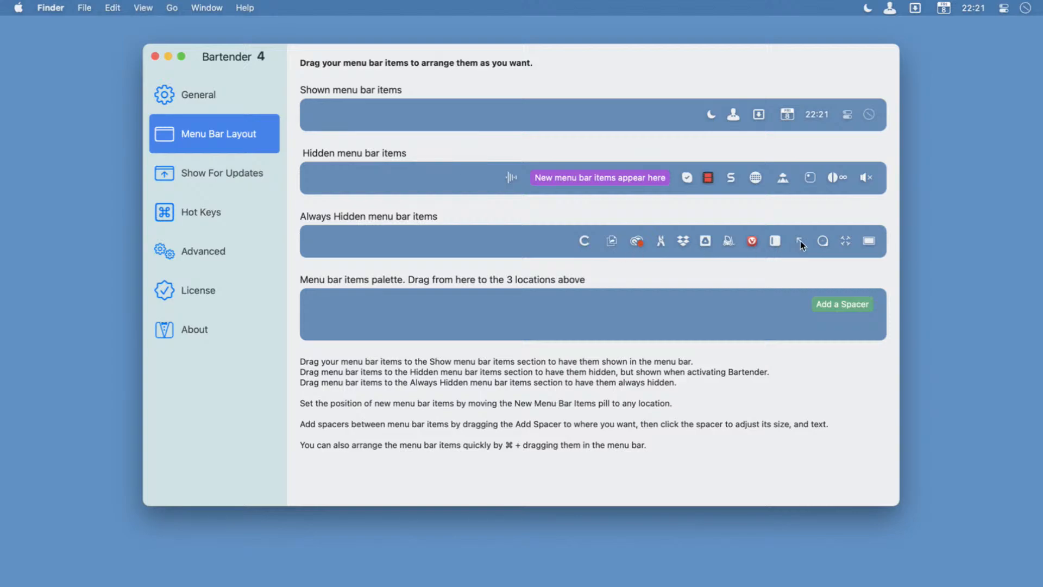
pyautogui.moveTo(810, 177); pyautogui.dragTo(557, 240)
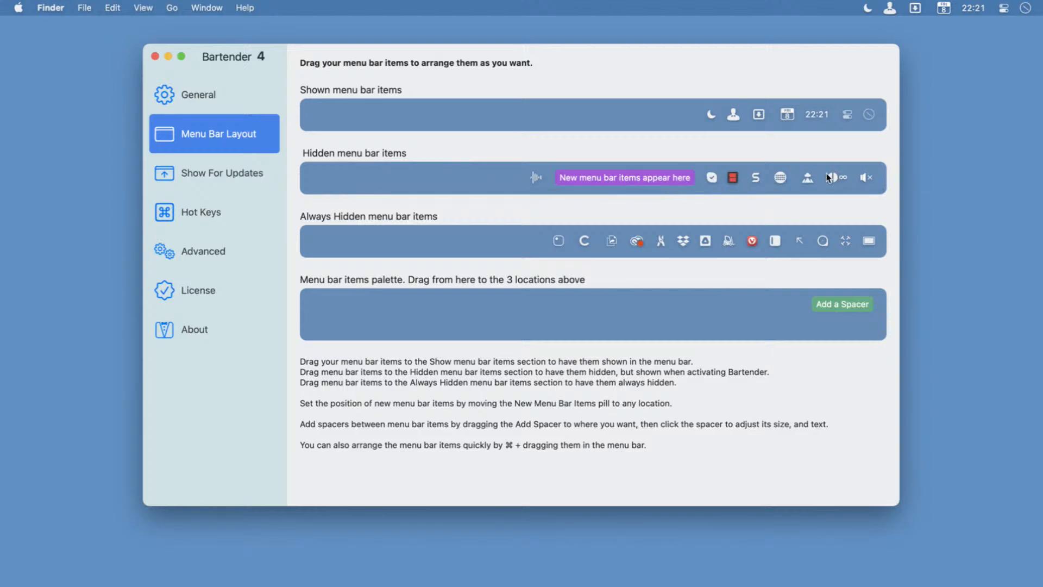
pyautogui.moveTo(621, 175); pyautogui.dragTo(493, 182)
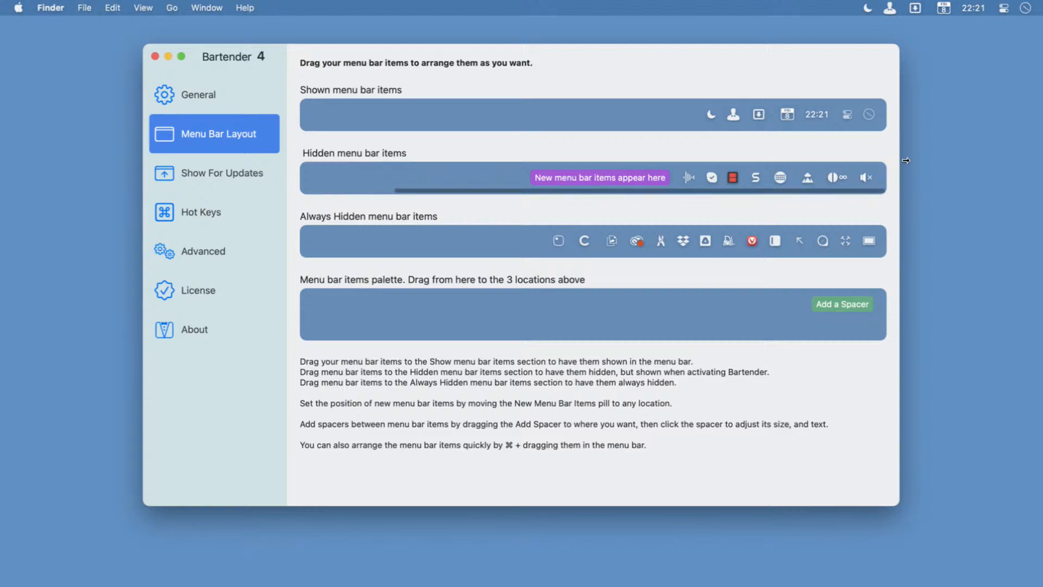
# Show the rearranged hidden items beneath the menu bar and open the Show For Updates settings.
pyautogui.click(891, 8)
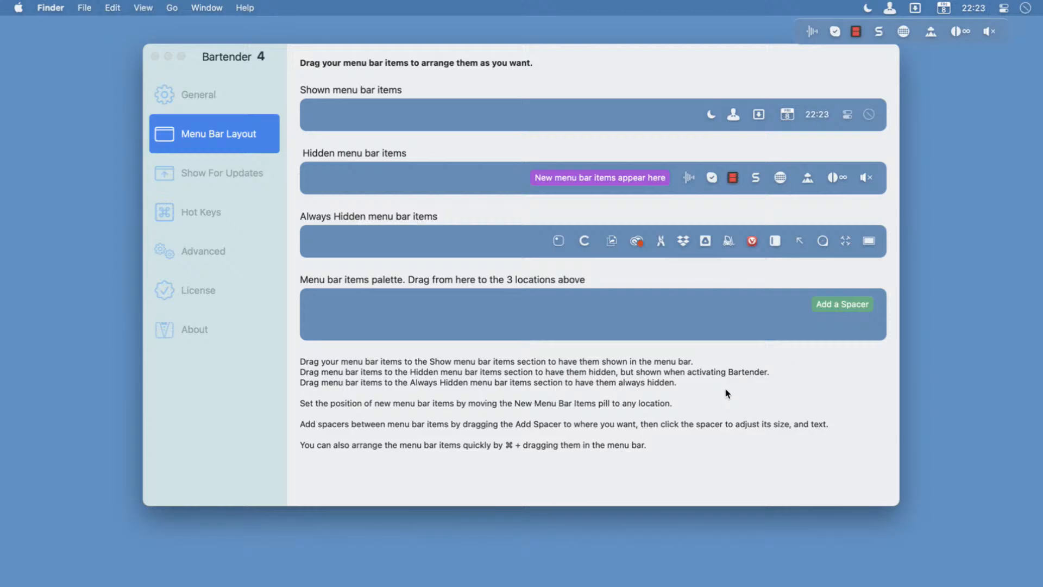
pyautogui.click(219, 174)
pyautogui.click(218, 174)
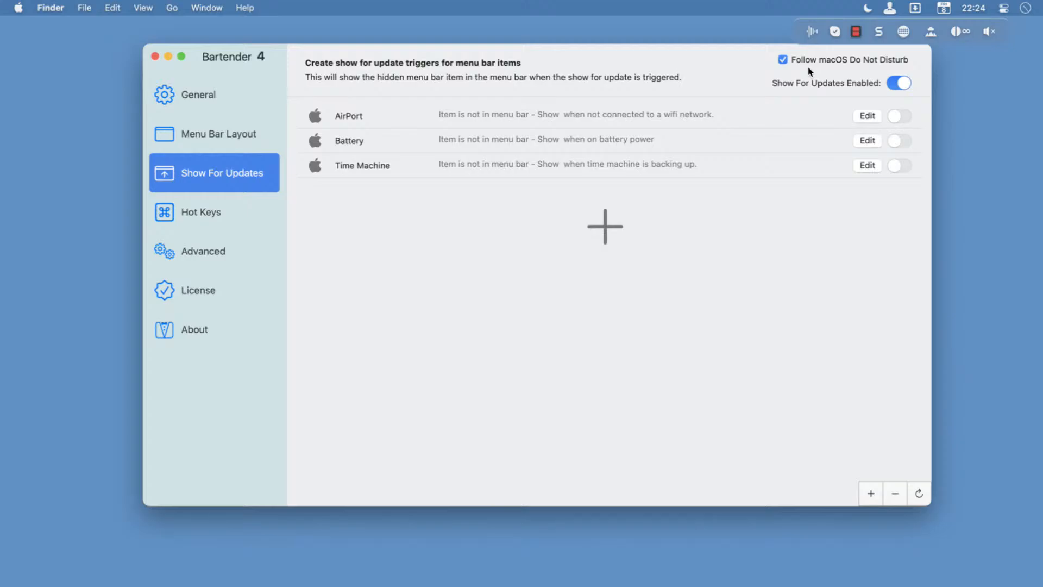
# Open Activity Monitor, filter the processes by "bartender", check its CPU and memory usage, and quit Activity Monitor.
pyautogui.hotkey('alt', 'space')
pyautogui.write('am')
pyautogui.press('Return')
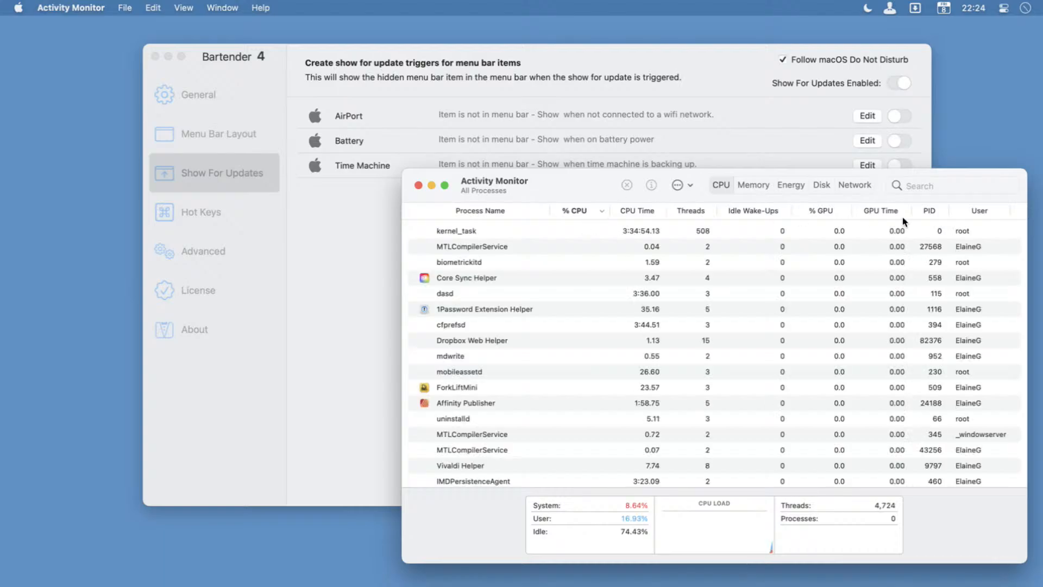
pyautogui.click(916, 194)
pyautogui.write('bartender')
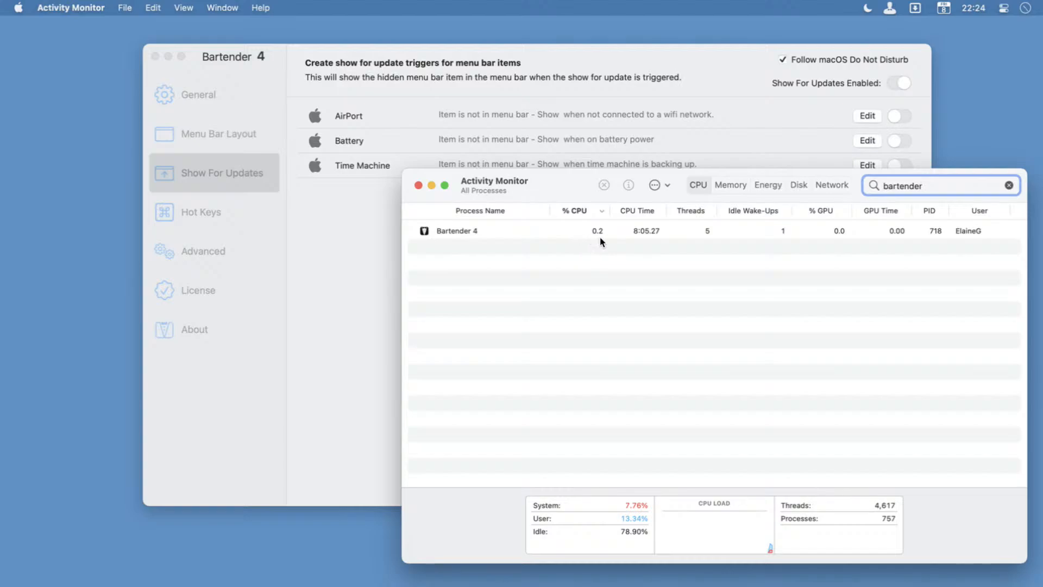
pyautogui.click(739, 185)
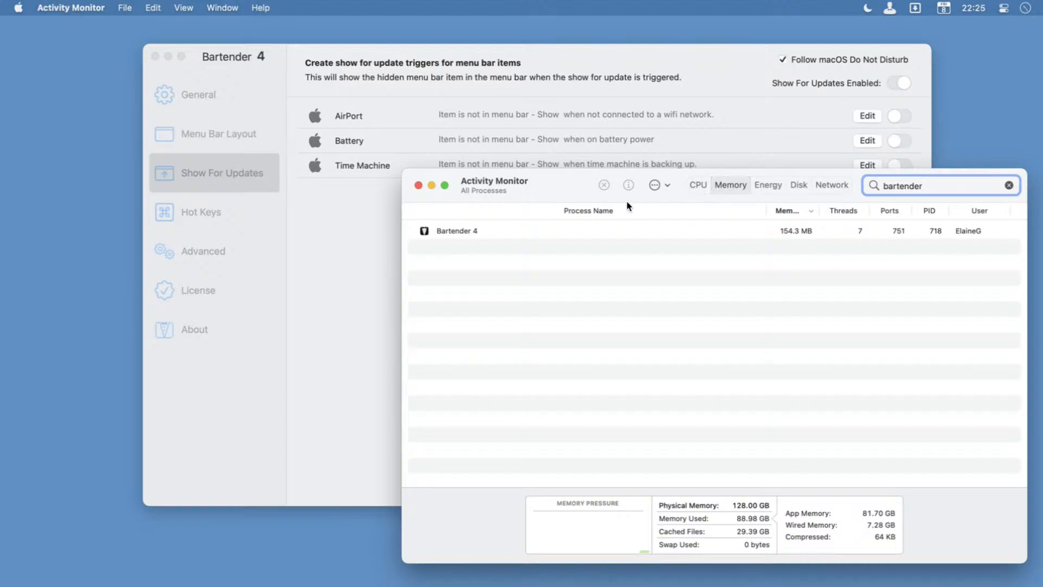
pyautogui.press('super+q')
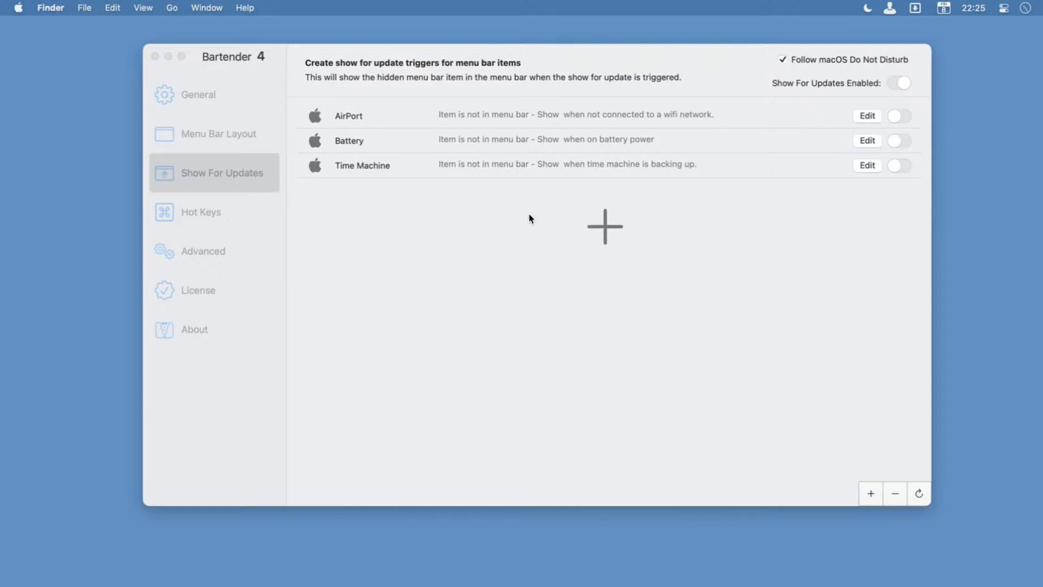
# Open Bartender's Hot Keys settings, and show and dismiss the hidden items with the assigned hot key.
pyautogui.click(215, 216)
pyautogui.click(215, 216)
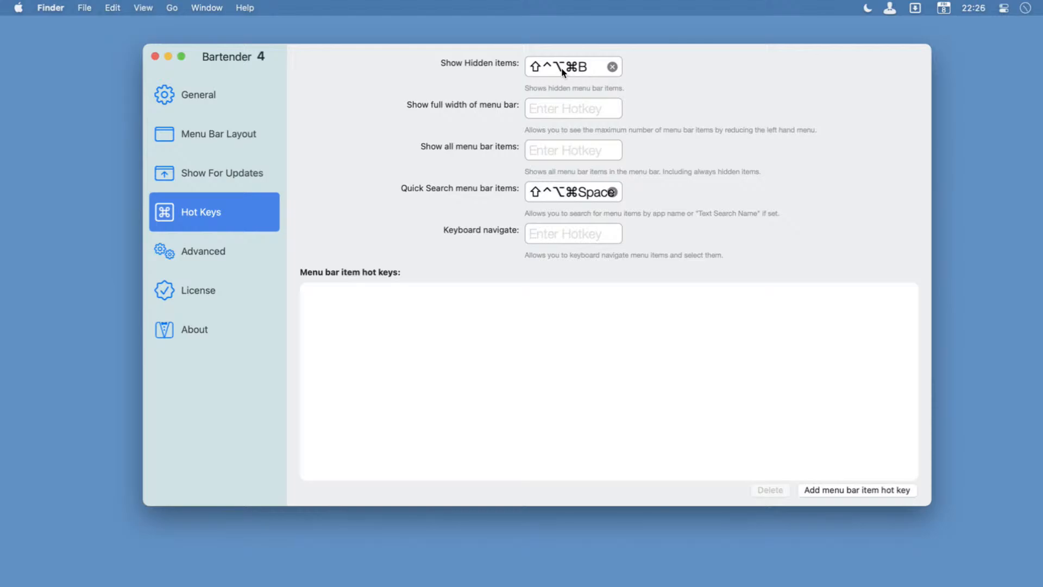
pyautogui.press('shift+ctrl+alt+super+b')
pyautogui.press('ctrl+alt+shift+super+b')
# Review the Advanced, General, Menu Bar Layout and Show For Updates settings, and return to Hot Keys.
pyautogui.click(205, 253)
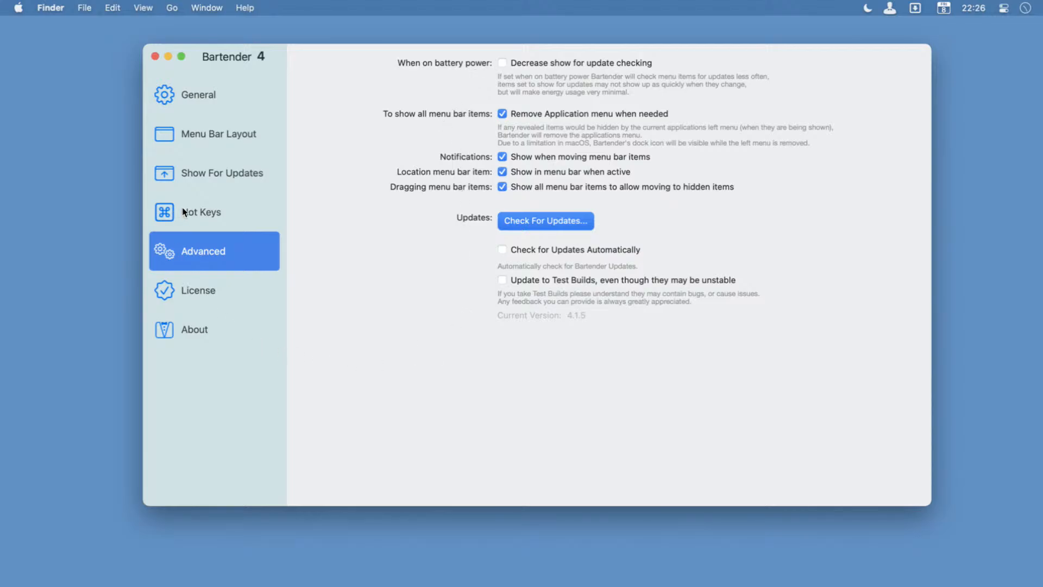
pyautogui.click(216, 99)
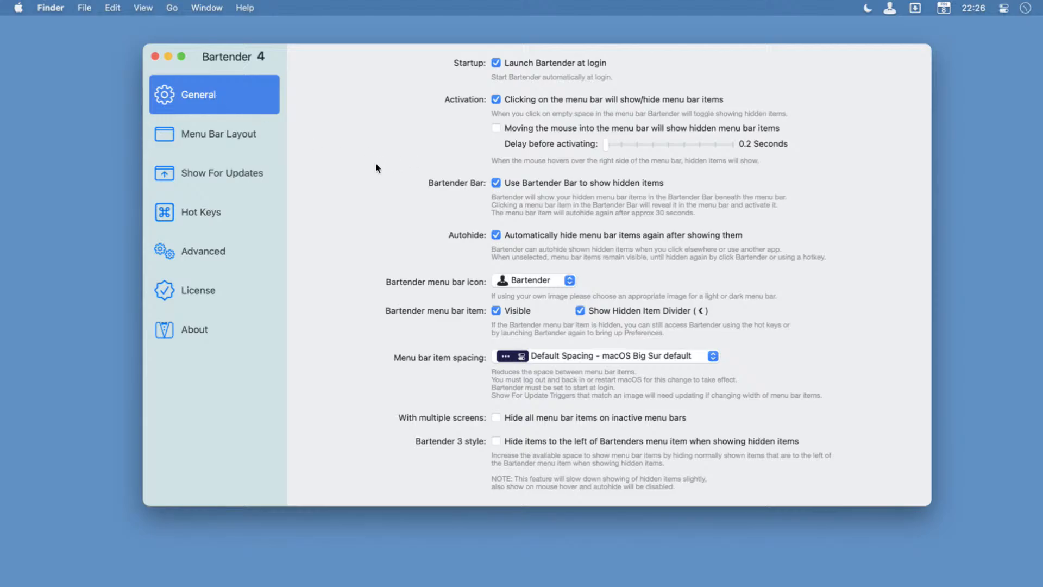
pyautogui.click(234, 144)
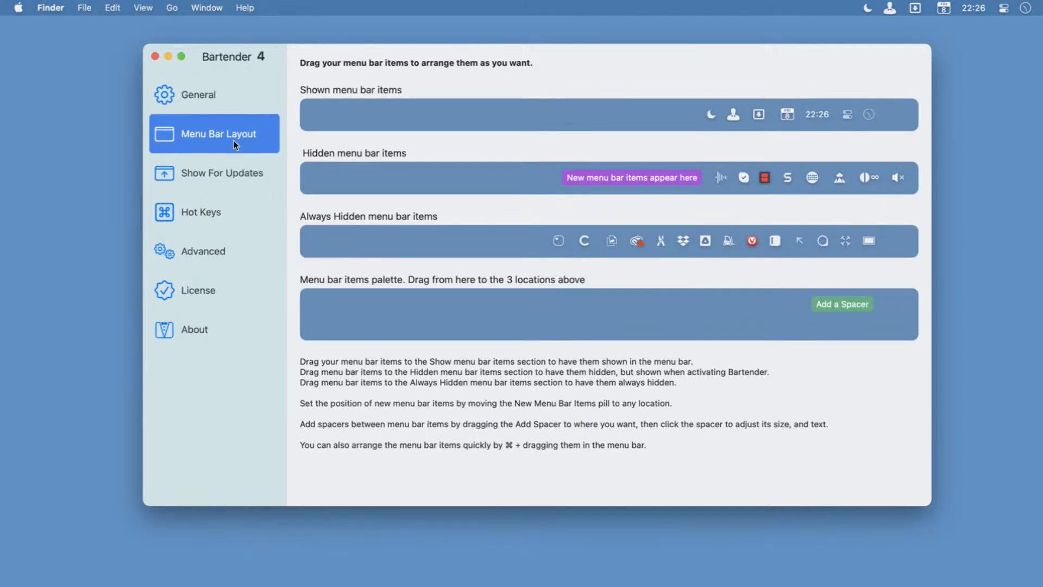
pyautogui.click(235, 172)
pyautogui.click(222, 213)
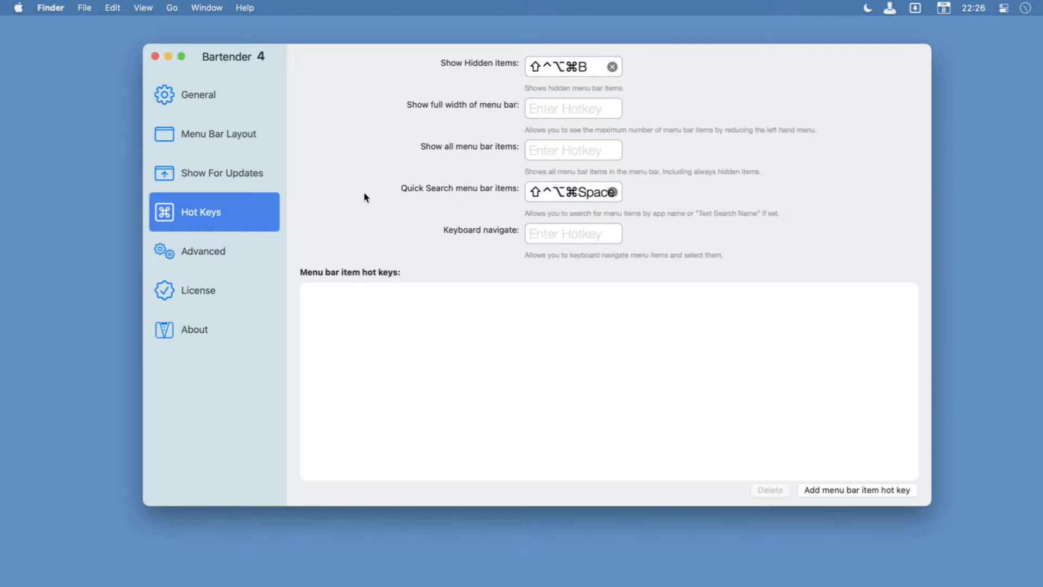
# Close the settings window, and show and dismiss the hidden items from an empty part of the menu bar.
pyautogui.click(155, 56)
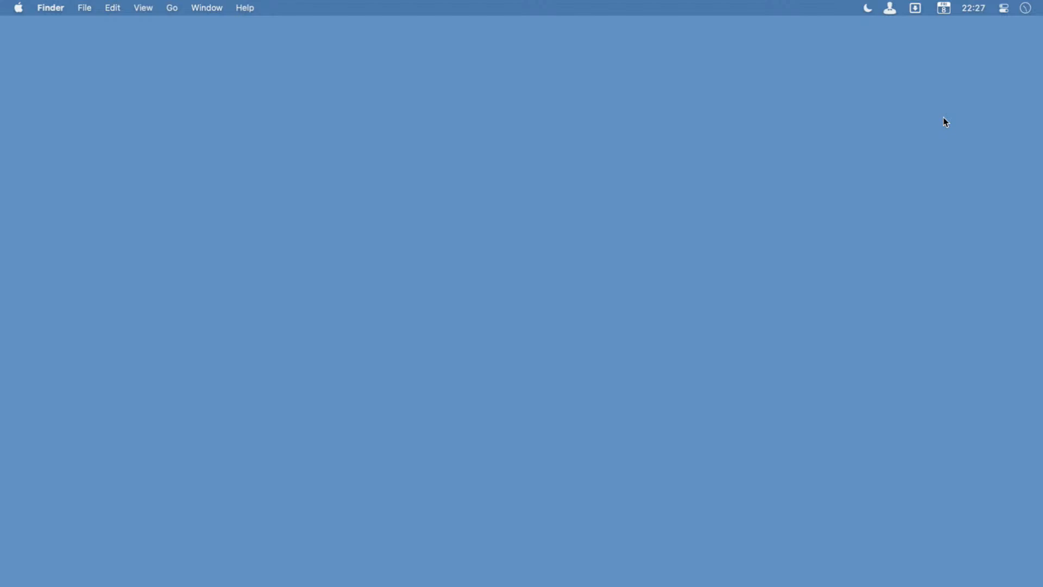
pyautogui.moveTo(791, 3)
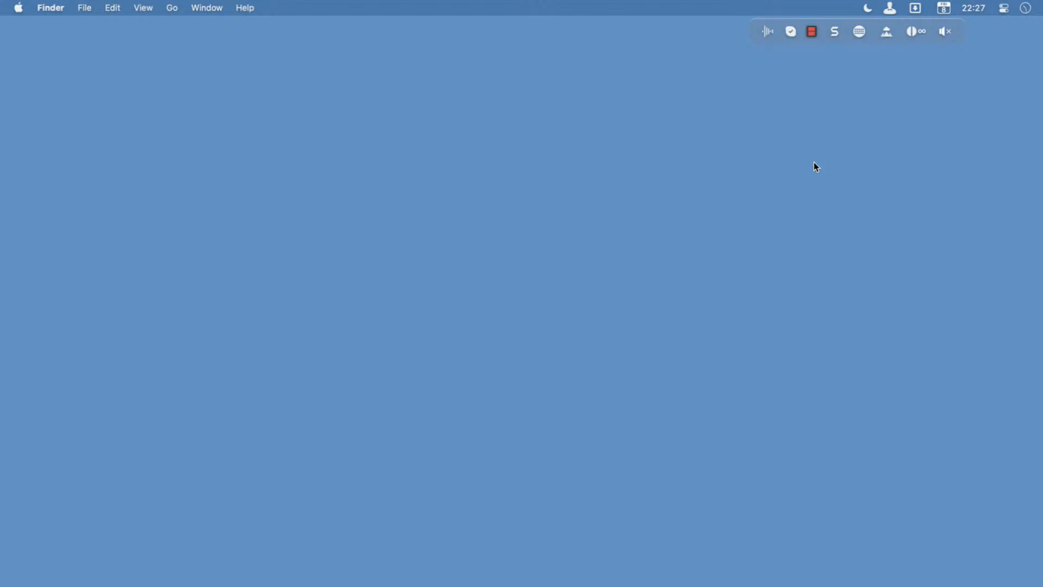
pyautogui.click(774, 2)
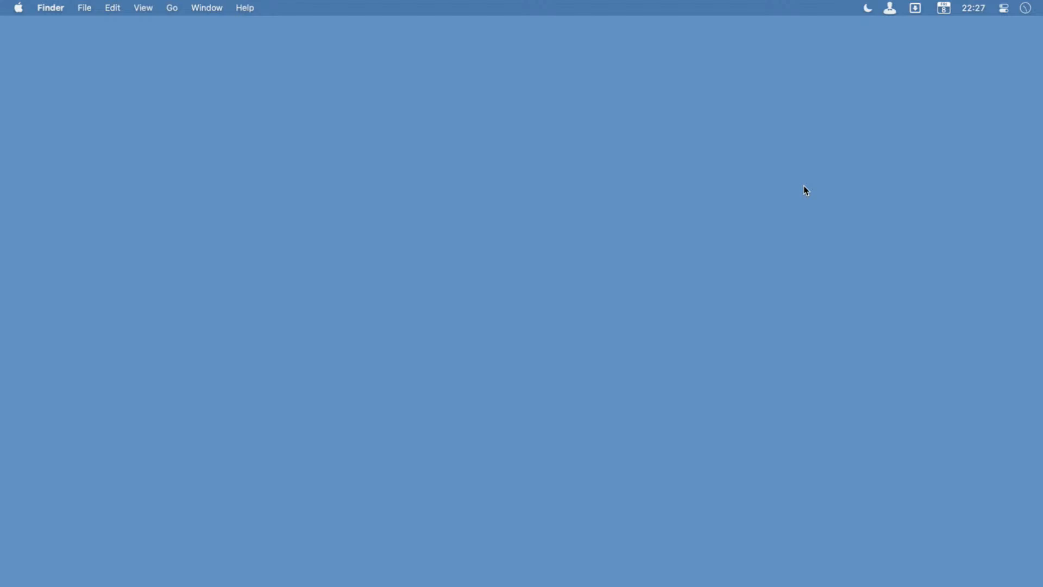
# Quick-search the menu bar items for "drop", activate Dropbox, look through its activity list, and dismiss it.
pyautogui.press('ctrl+alt+super+space')
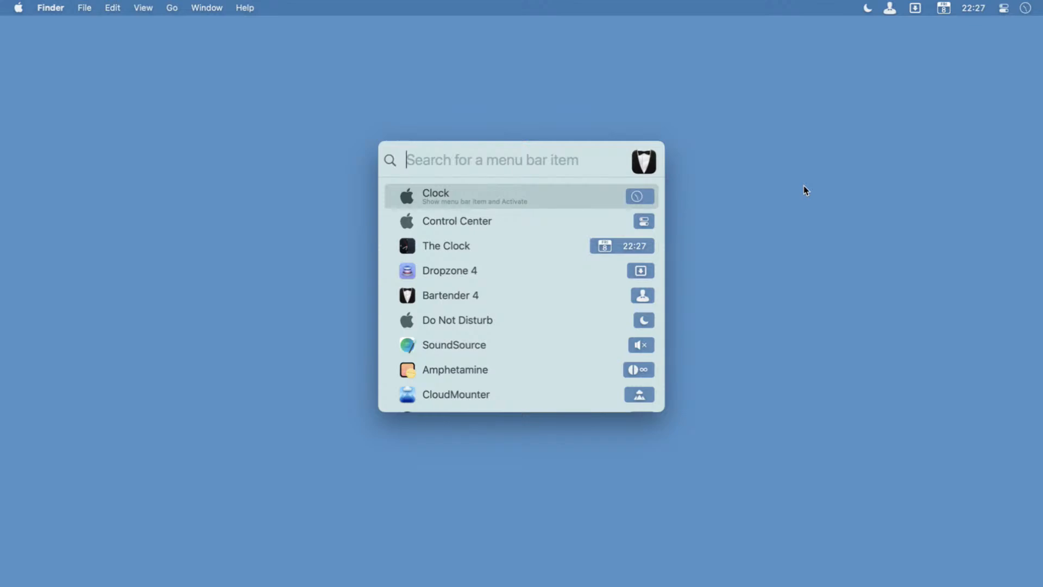
pyautogui.write('drop')
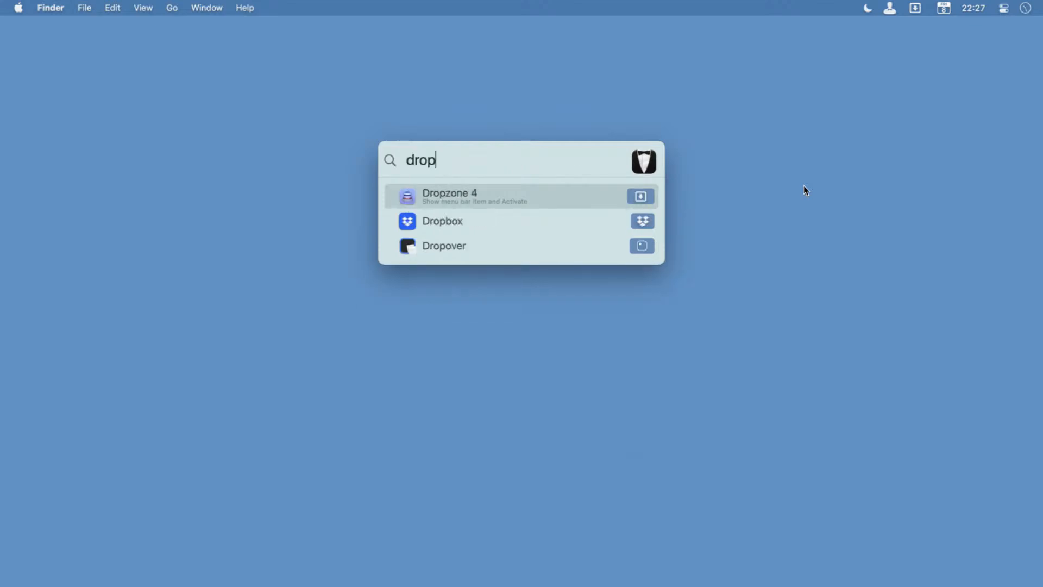
pyautogui.press('Down')
pyautogui.press('Return')
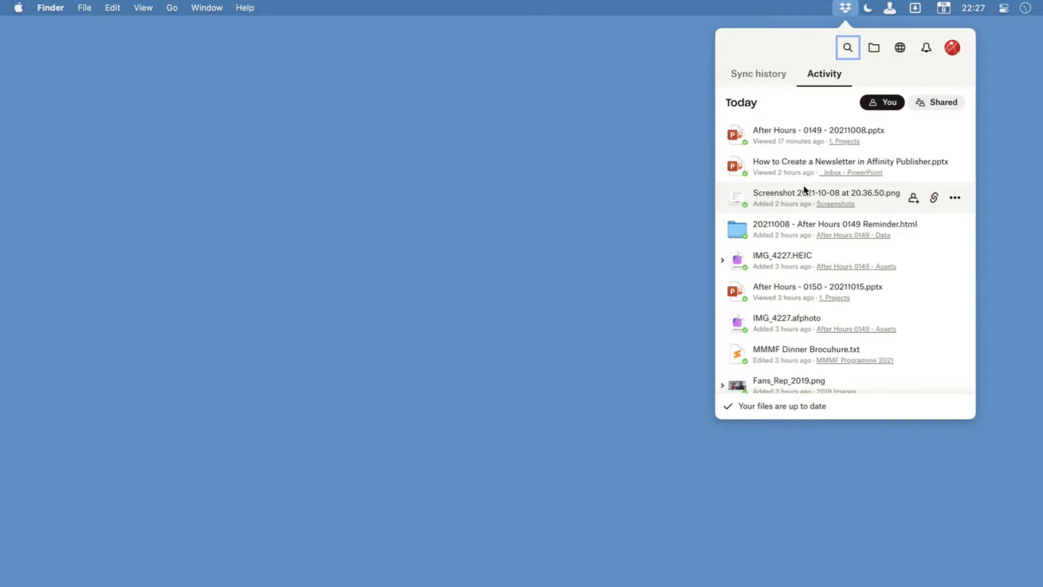
pyautogui.scroll(-15, 868, 282)
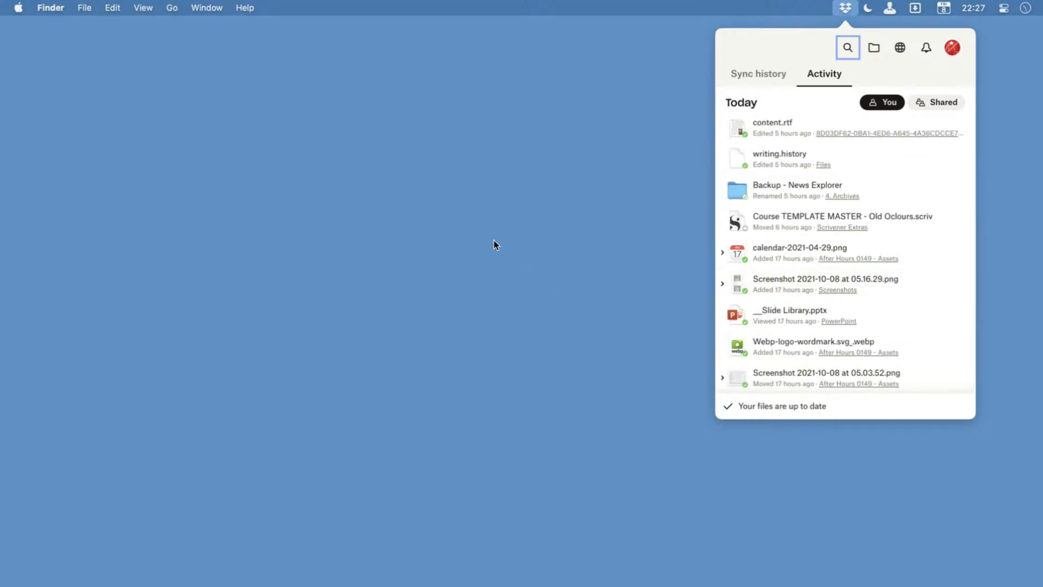
pyautogui.click(663, 2)
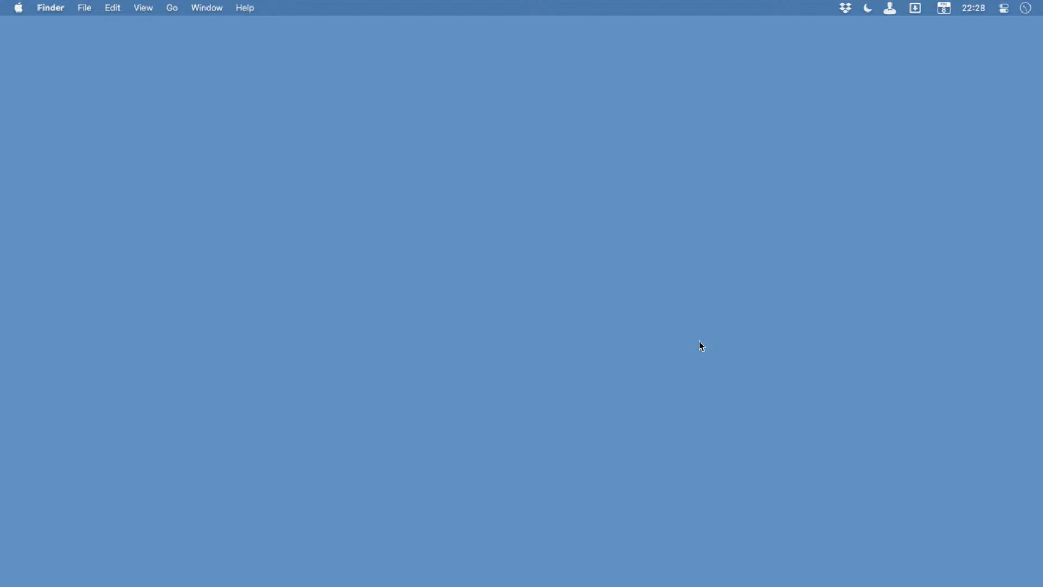
# Reopen the Bartender settings window and show the hidden items beneath the menu bar with the Bartender item.
pyautogui.hotkey('alt', 'space')
pyautogui.write('bar')
pyautogui.press('Return')
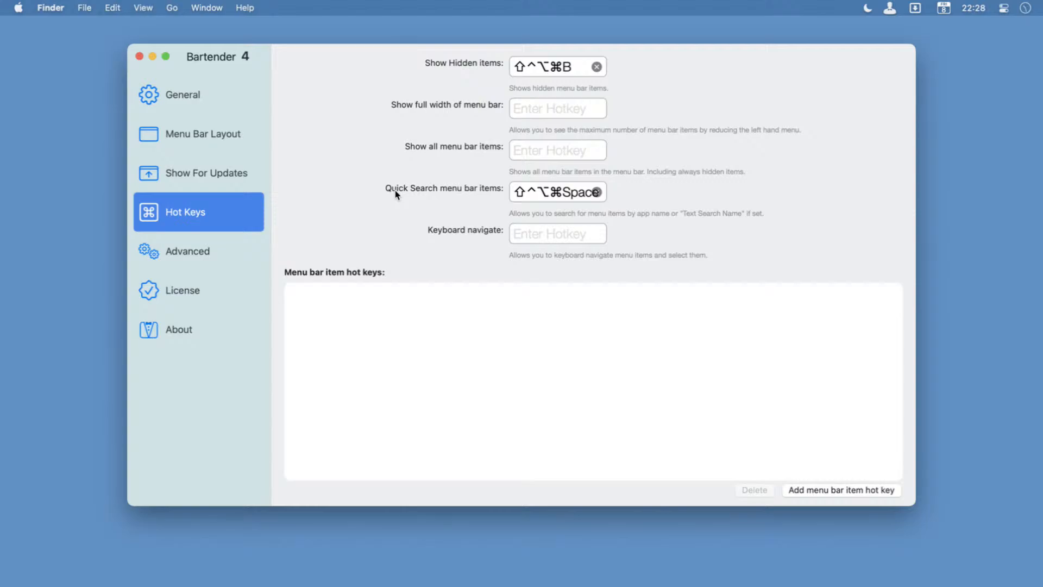
pyautogui.click(890, 7)
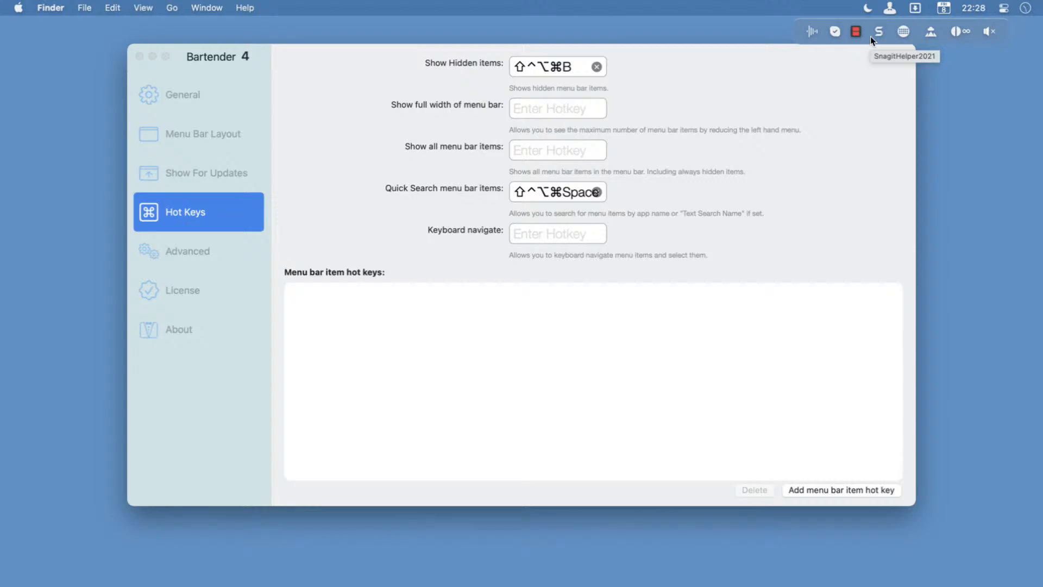
# Examine the Menu Bar Layout sections, checking the General and Hot Keys settings in between.
pyautogui.click(218, 139)
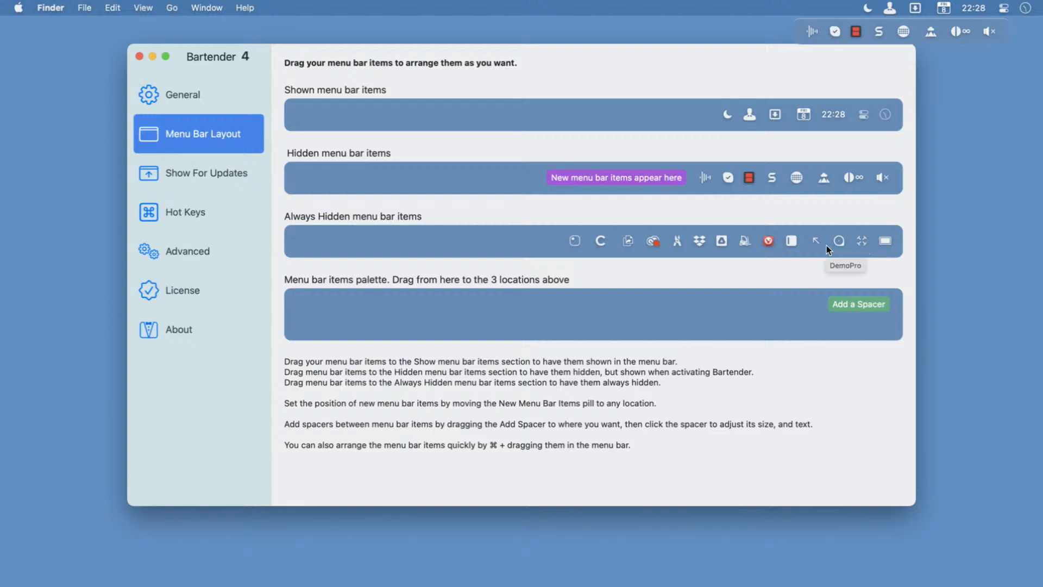
pyautogui.click(179, 97)
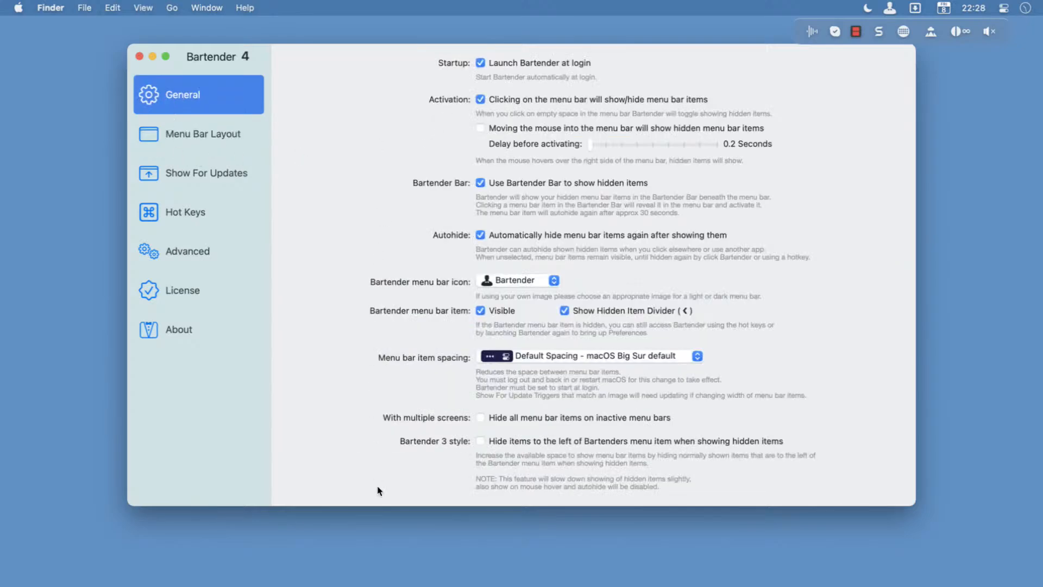
pyautogui.click(202, 143)
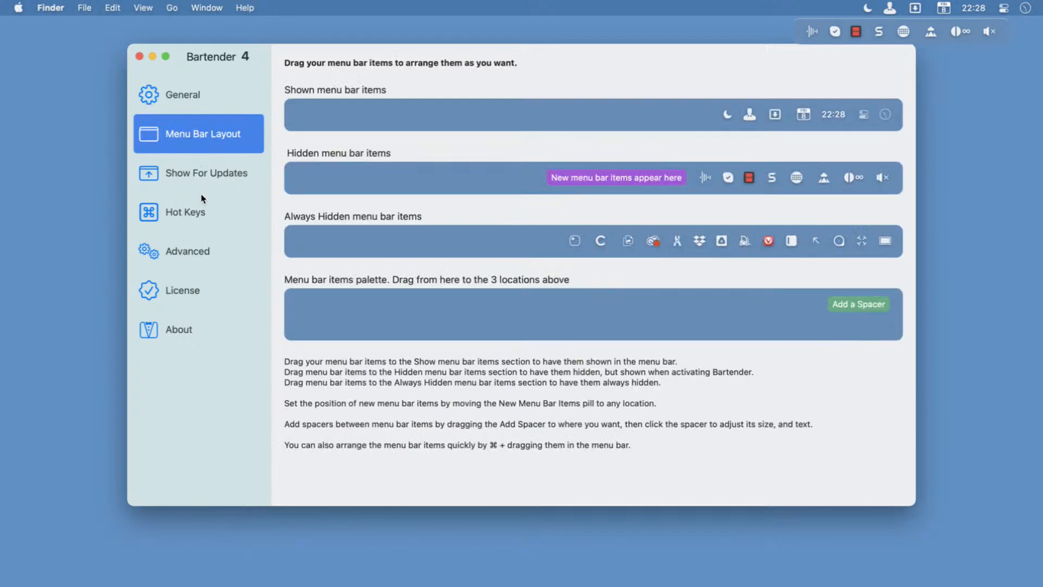
pyautogui.click(195, 210)
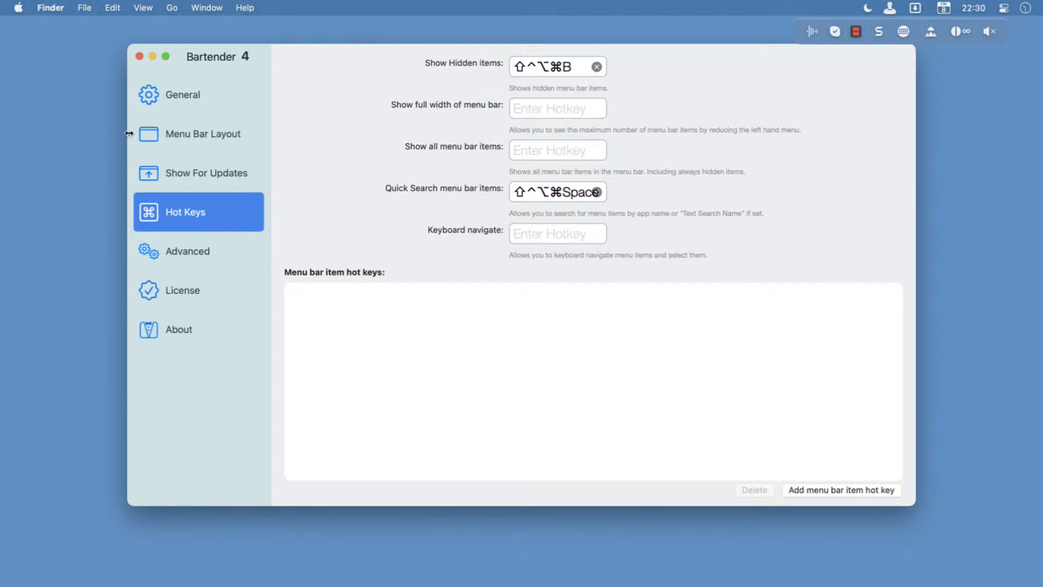
pyautogui.click(185, 129)
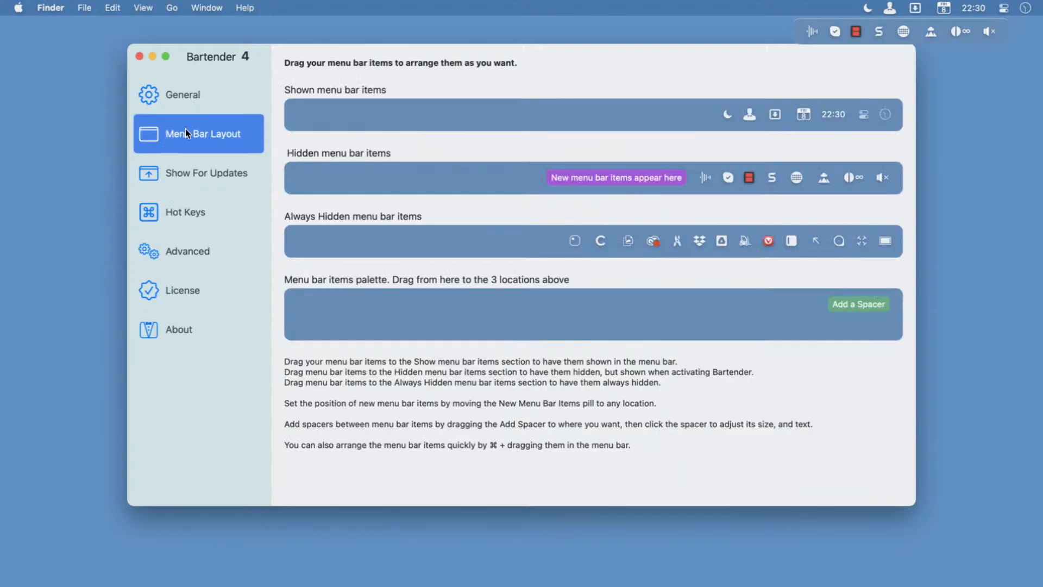
# Go through the settings pages in order, from General and Menu Bar Layout to Show For Updates, Hot Keys and Advanced.
pyautogui.click(189, 110)
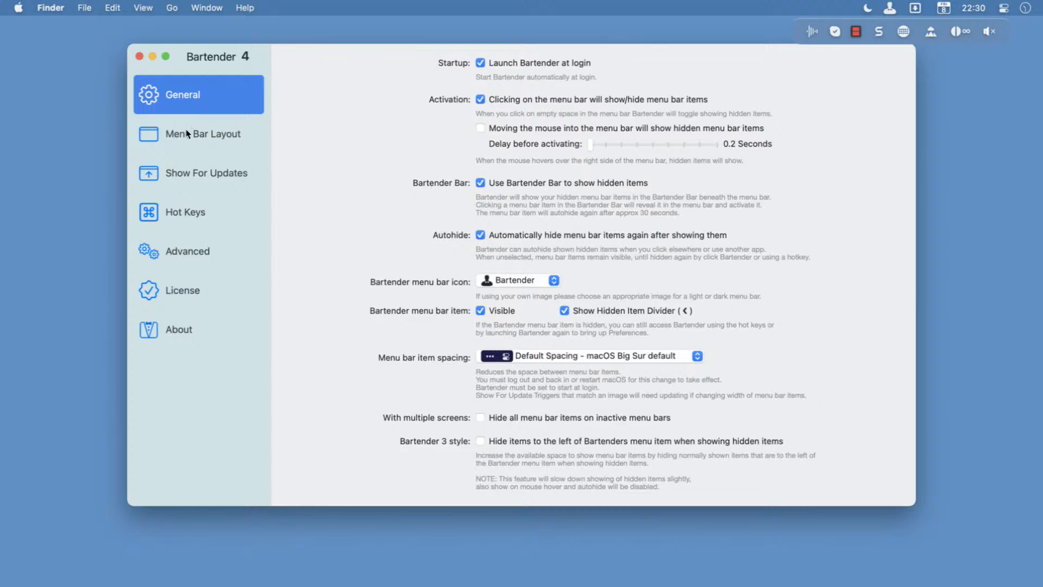
pyautogui.click(185, 133)
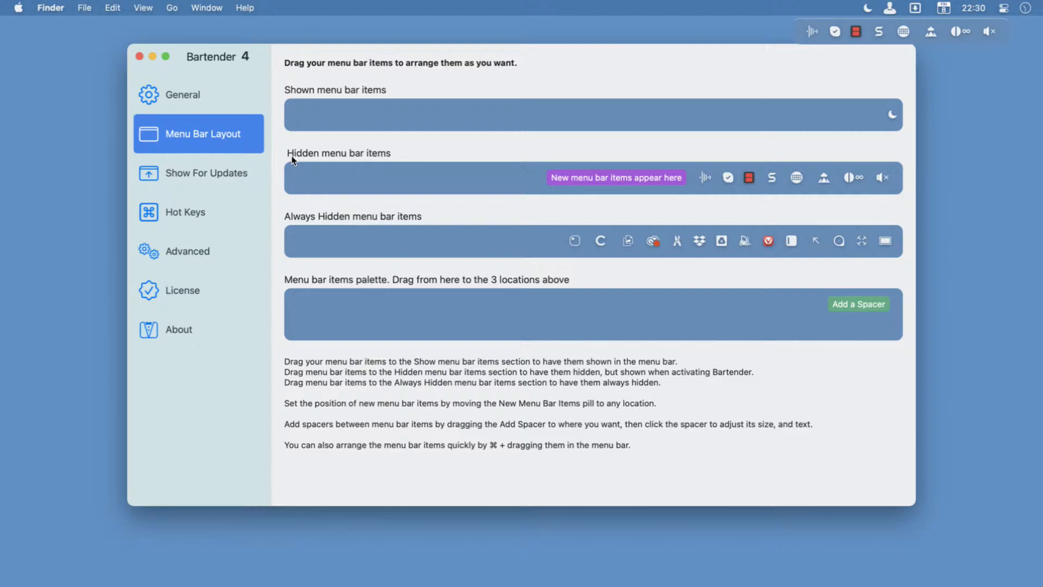
pyautogui.click(206, 172)
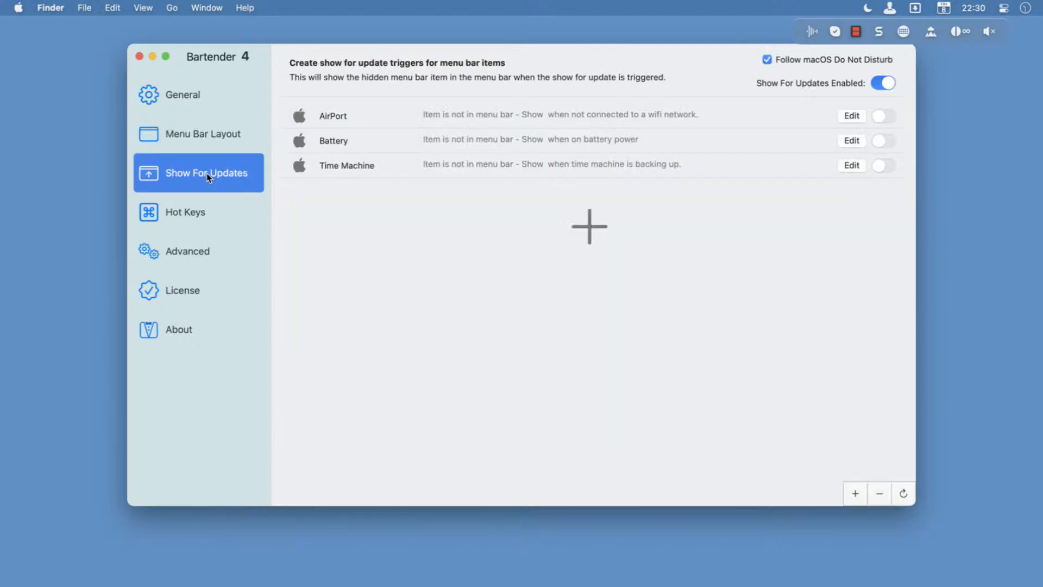
pyautogui.click(201, 212)
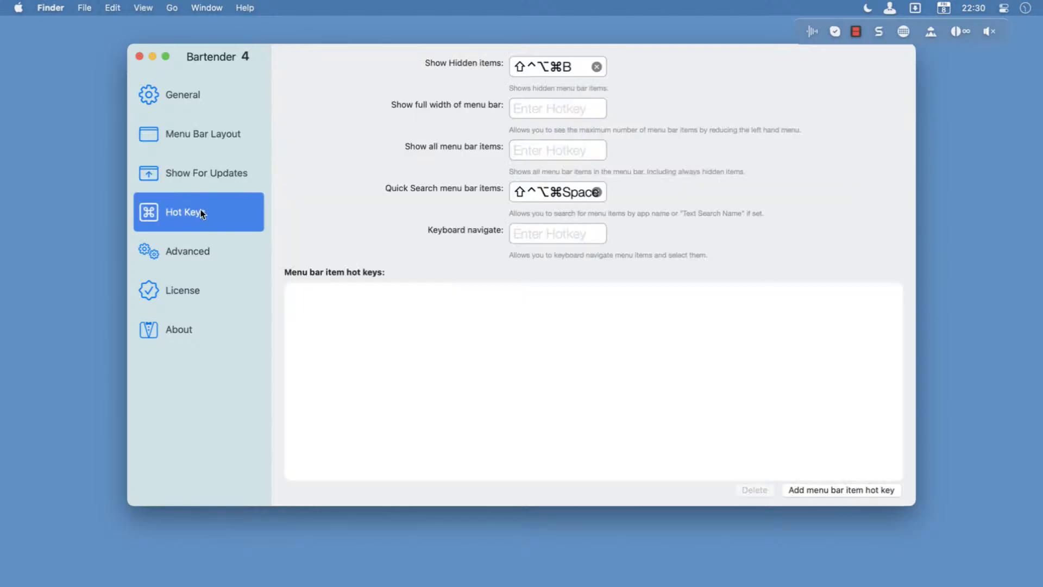
pyautogui.click(201, 237)
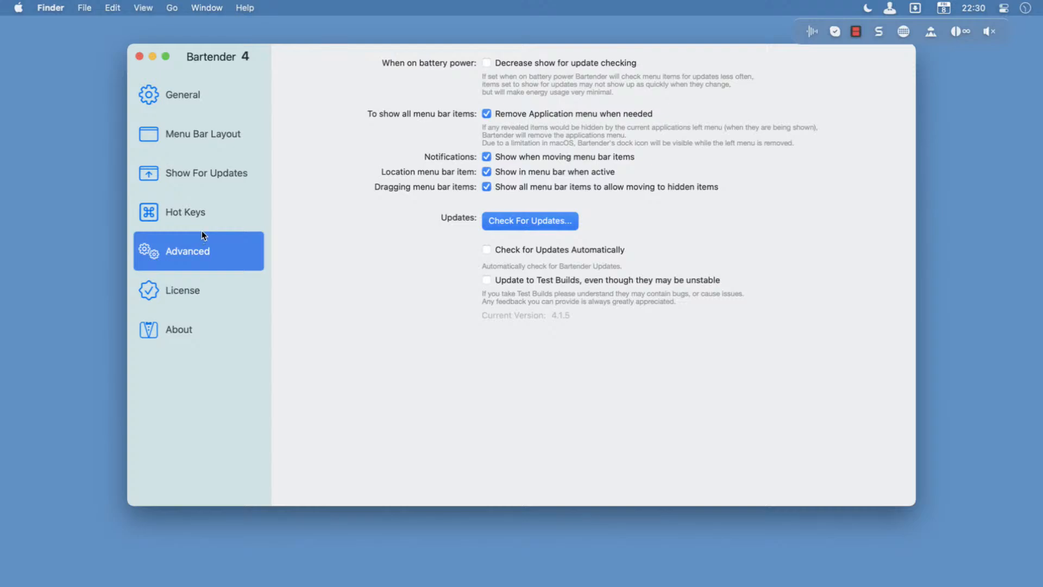
# In the General settings, try the Bartender 3 style option for hiding items beside Bartender's menu item, and turn it off again.
pyautogui.click(194, 109)
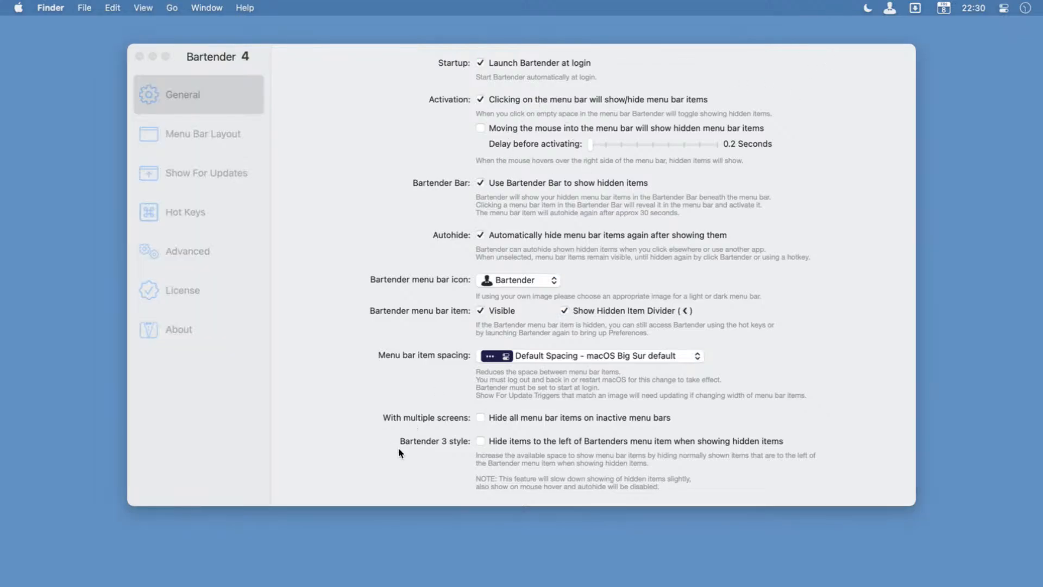
pyautogui.click(450, 472)
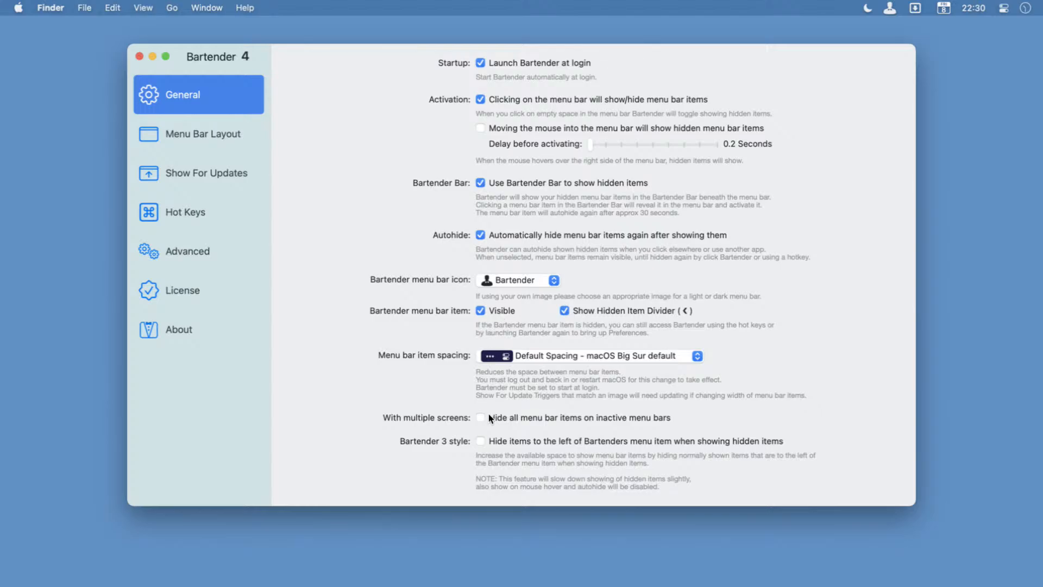
pyautogui.click(481, 441)
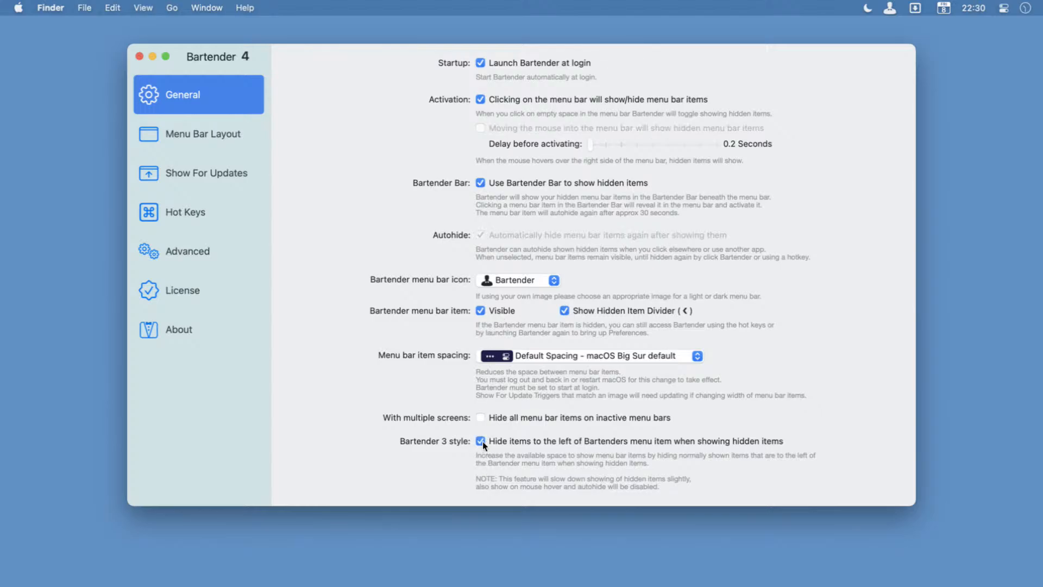
pyautogui.click(890, 8)
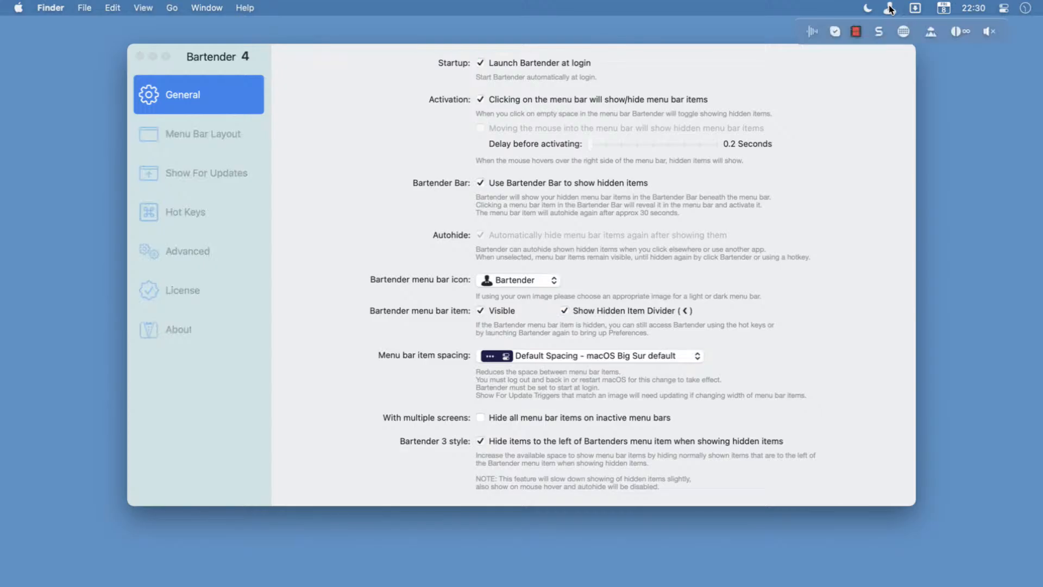
pyautogui.click(481, 441)
# Open the Menu Bar Layout settings and bring up Preferences from the Bartender menu bar item.
pyautogui.click(242, 136)
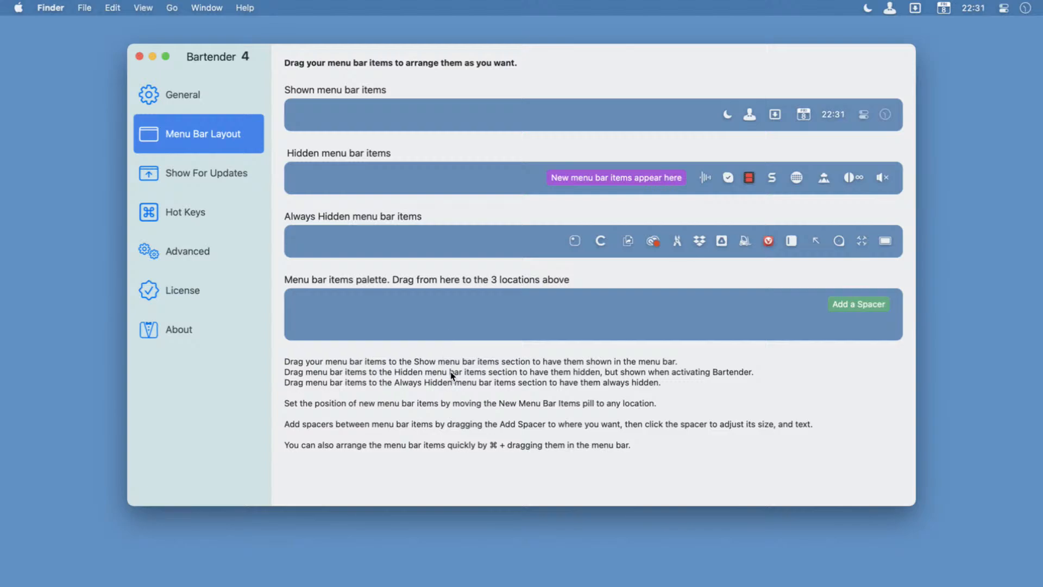
pyautogui.rightClick(891, 9)
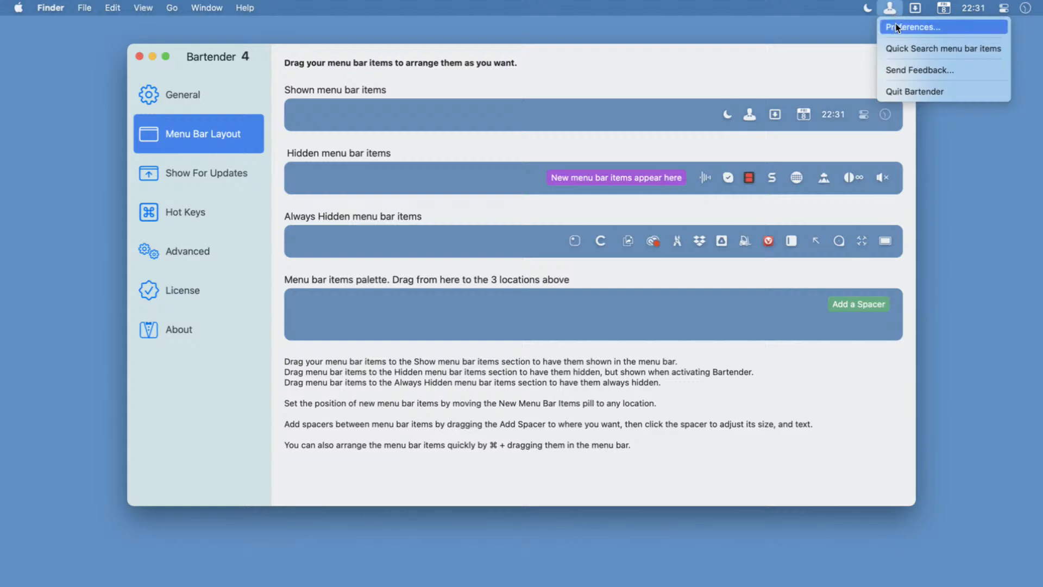
pyautogui.click(896, 25)
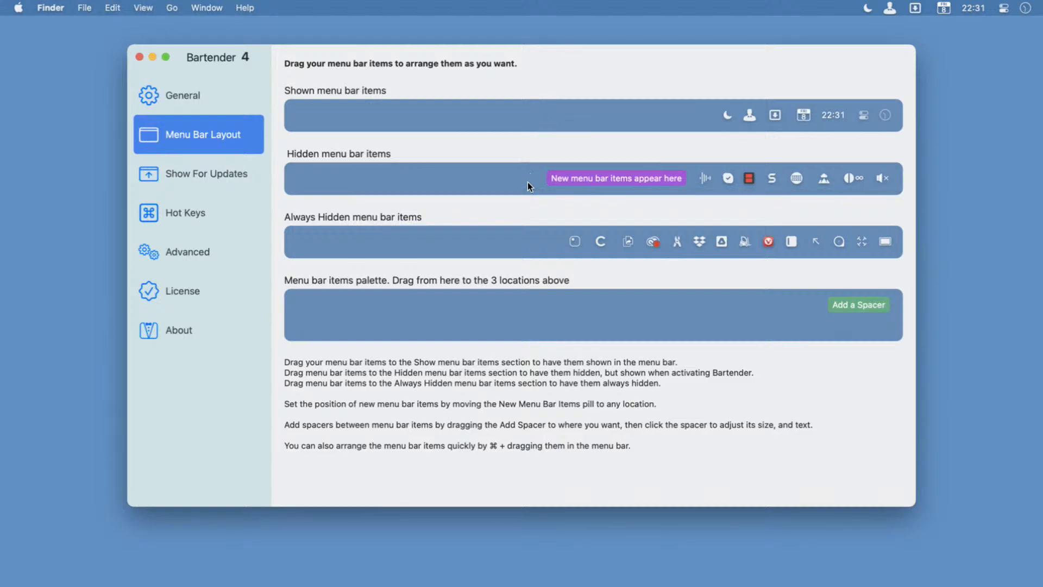
# Open Quick Search for menu bar items, close the settings window, look through the list of items and dismiss the search.
pyautogui.hscroll(-3, 527, 185)
pyautogui.hscroll(3, 526, 185)
pyautogui.click(890, 8)
pyautogui.click(892, 49)
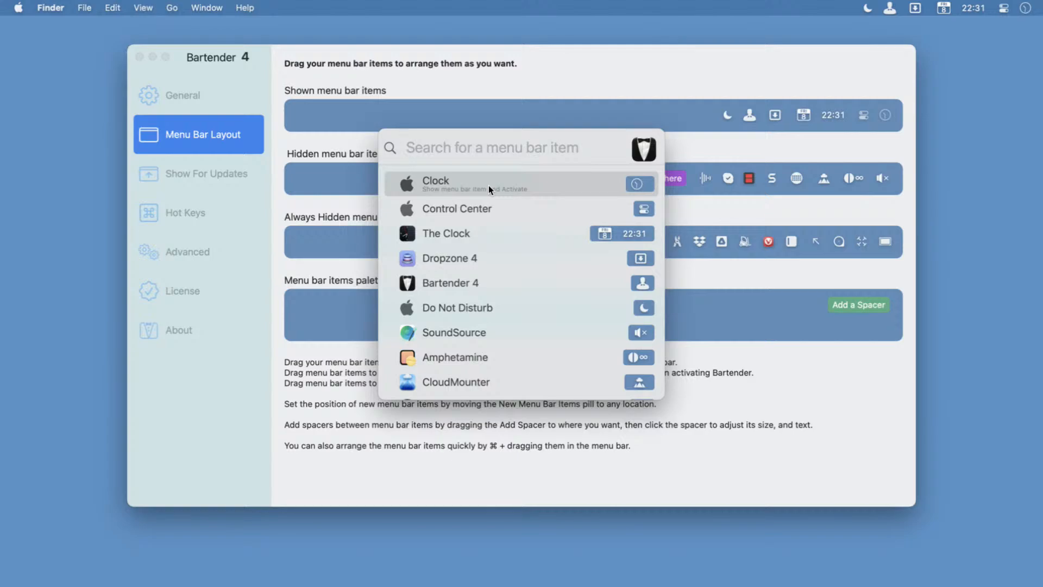
pyautogui.scroll(-10, 534, 364)
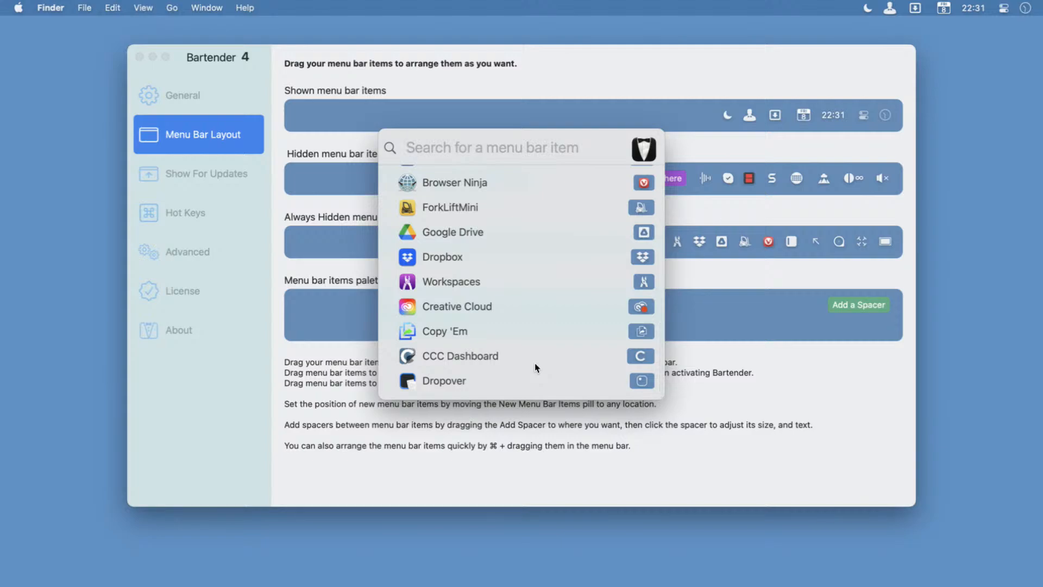
pyautogui.click(138, 57)
pyautogui.scroll(10, 486, 230)
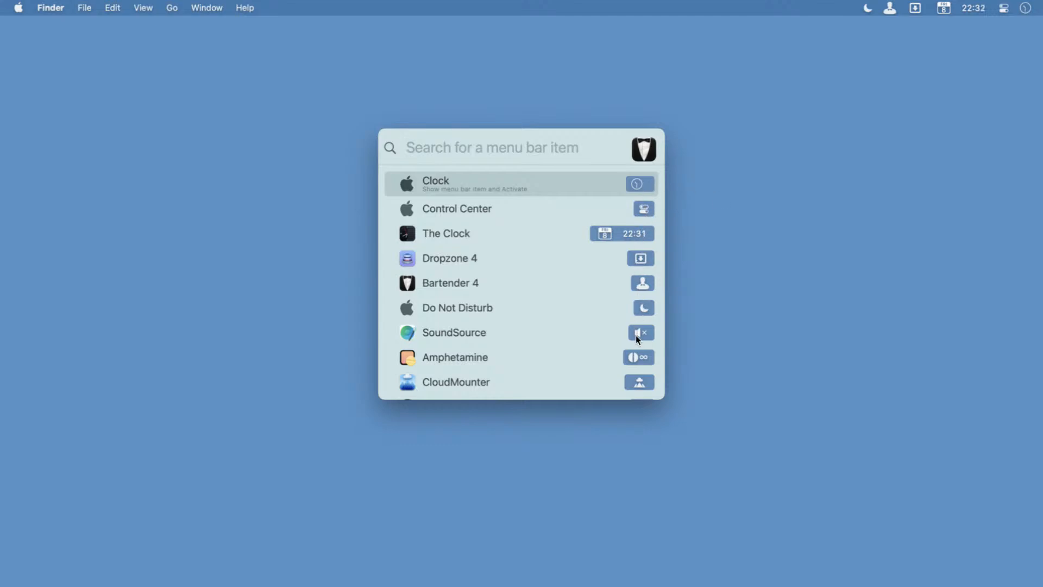
pyautogui.scroll(-3, 639, 353)
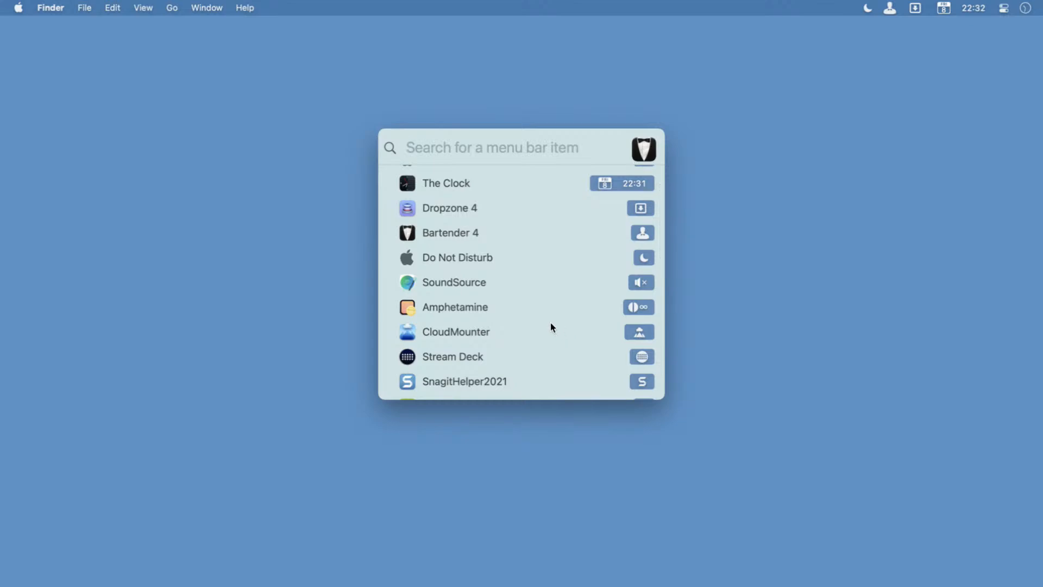
pyautogui.scroll(-5, 550, 325)
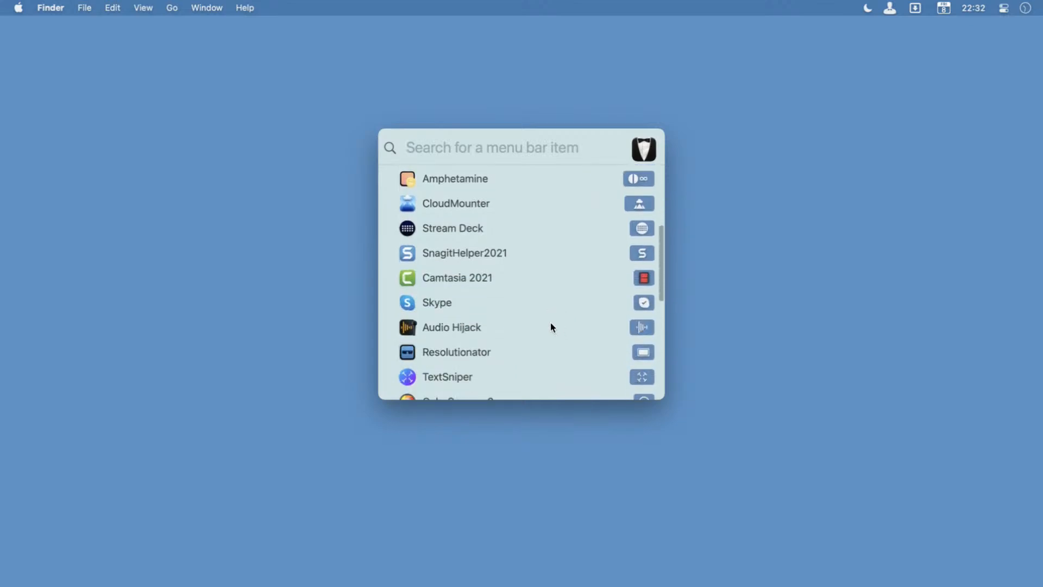
pyautogui.scroll(1, 551, 327)
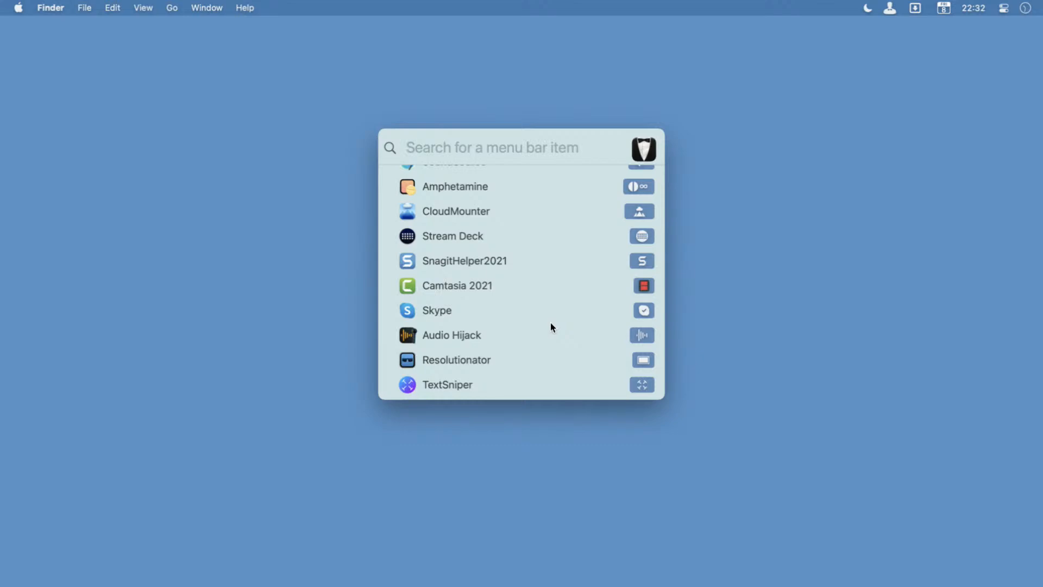
pyautogui.scroll(10, 550, 321)
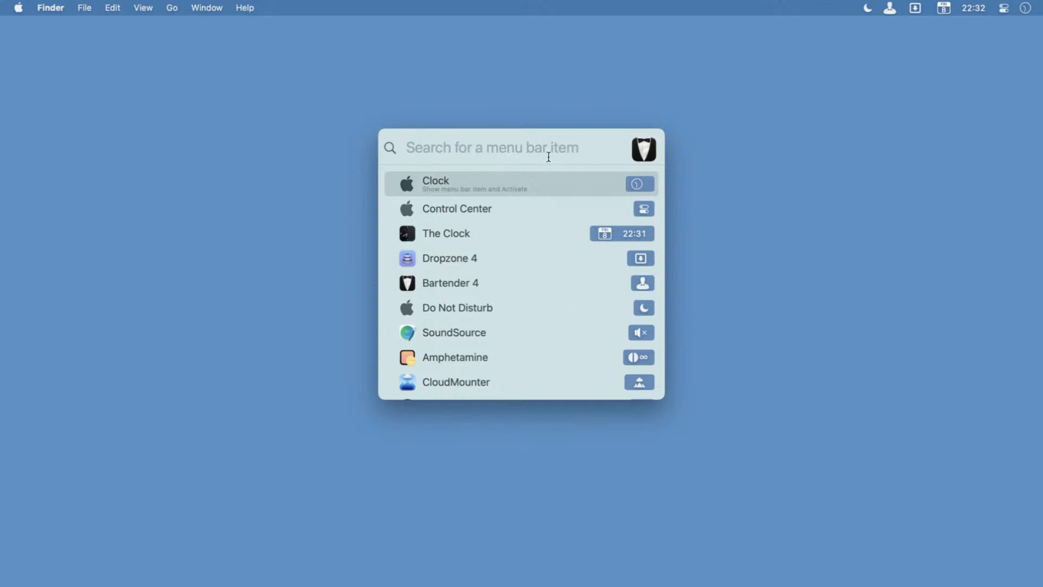
pyautogui.click(861, 194)
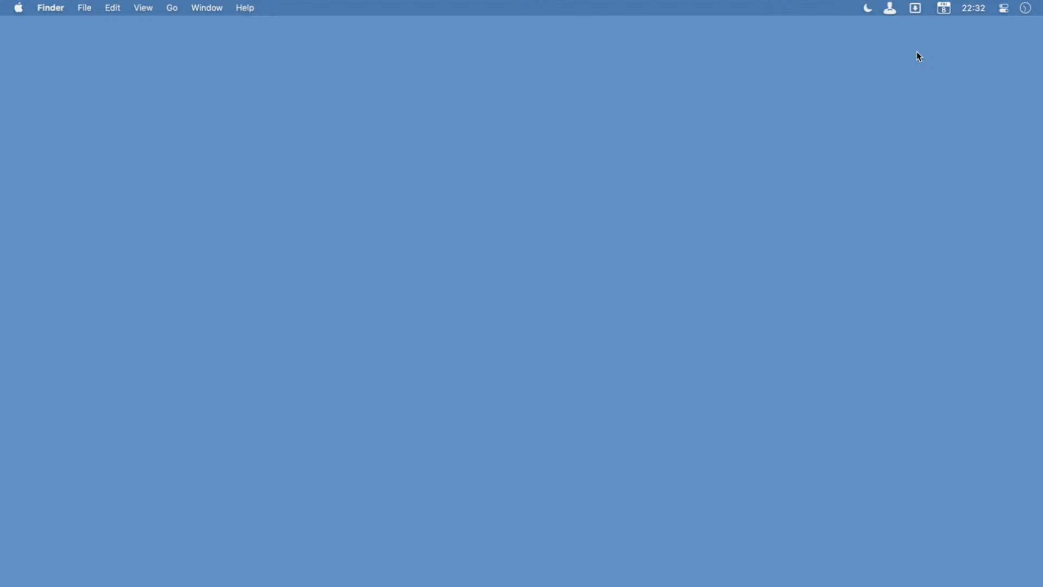
# Show the hidden items in the Bartender Bar, open the Stream Deck item's menu and close it again.
pyautogui.click(888, 5)
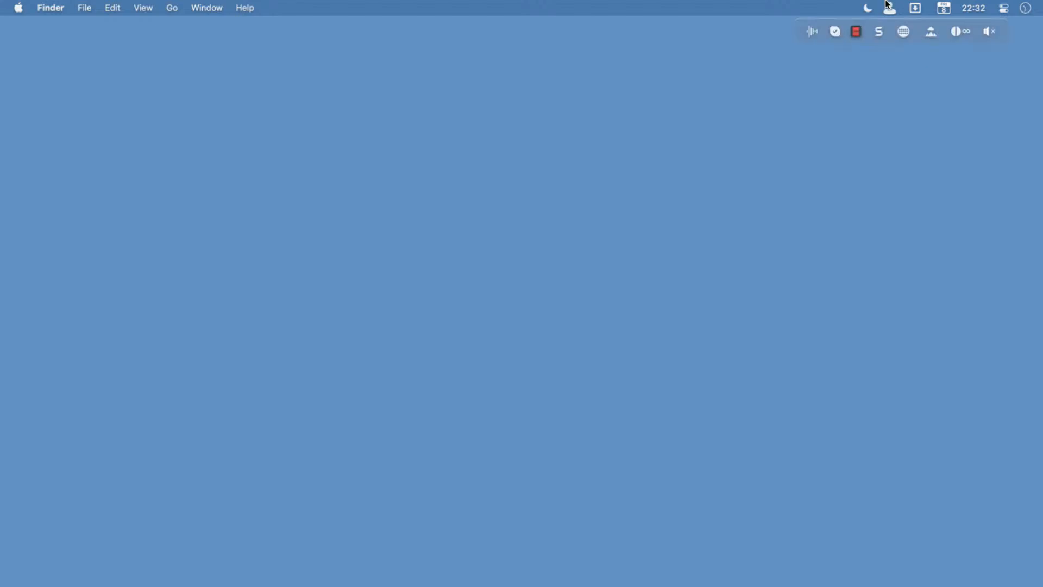
pyautogui.click(897, 36)
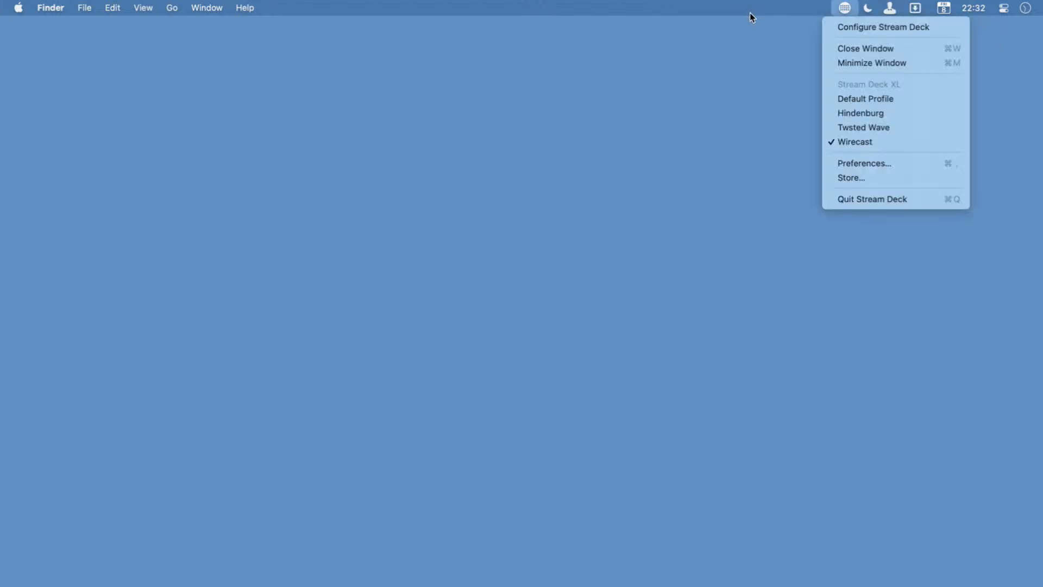
pyautogui.click(843, 8)
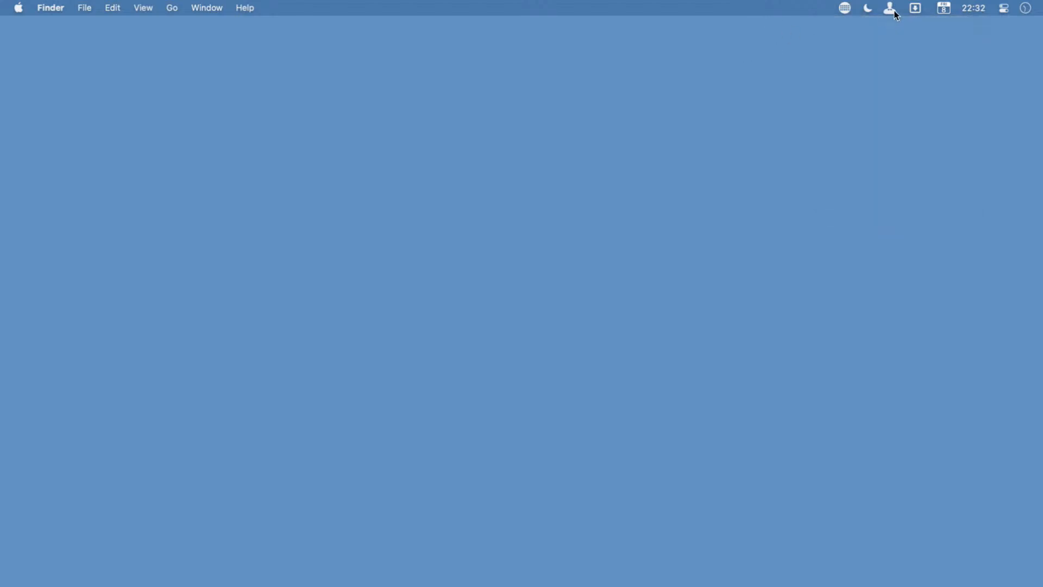
# Show the Bartender Bar again, move it slightly towards the screen's right edge and hide it.
pyautogui.click(893, 11)
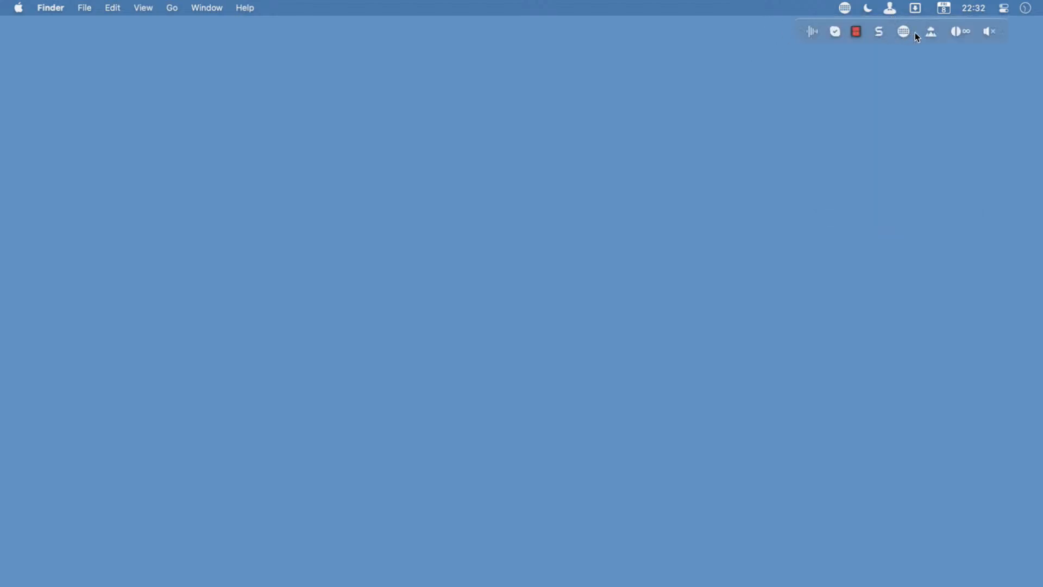
pyautogui.moveTo(1006, 27); pyautogui.dragTo(1033, 43)
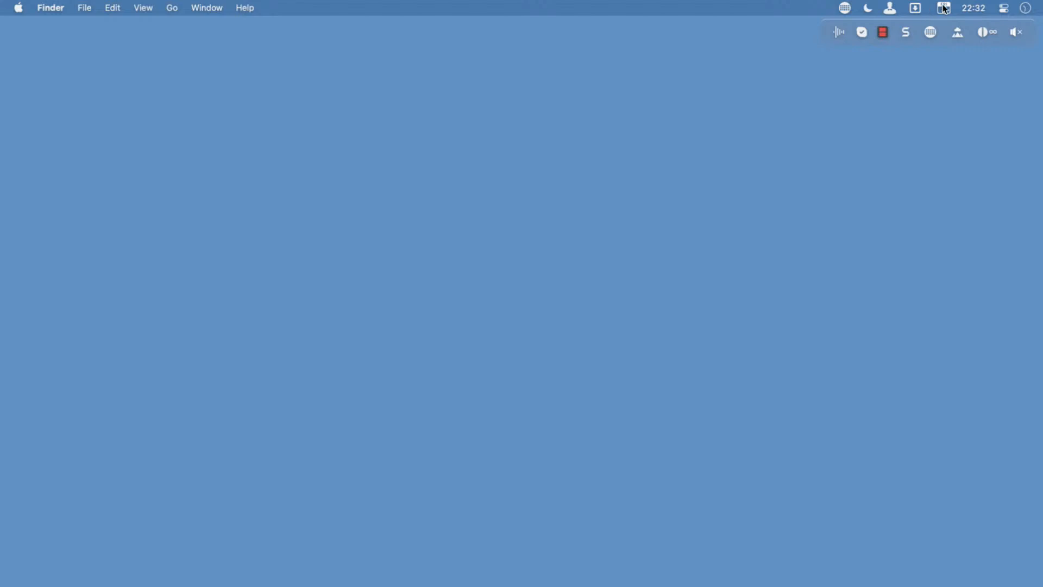
pyautogui.click(891, 8)
# Open Bartender's General preferences and try the option that shows hidden items when the mouse moves into the menu bar.
pyautogui.rightClick(893, 8)
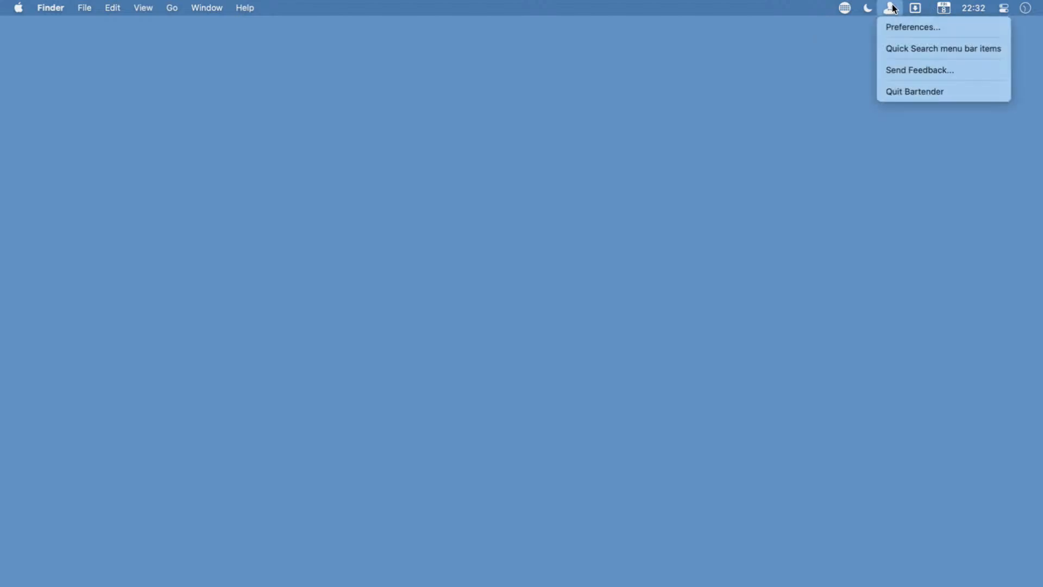
pyautogui.click(902, 26)
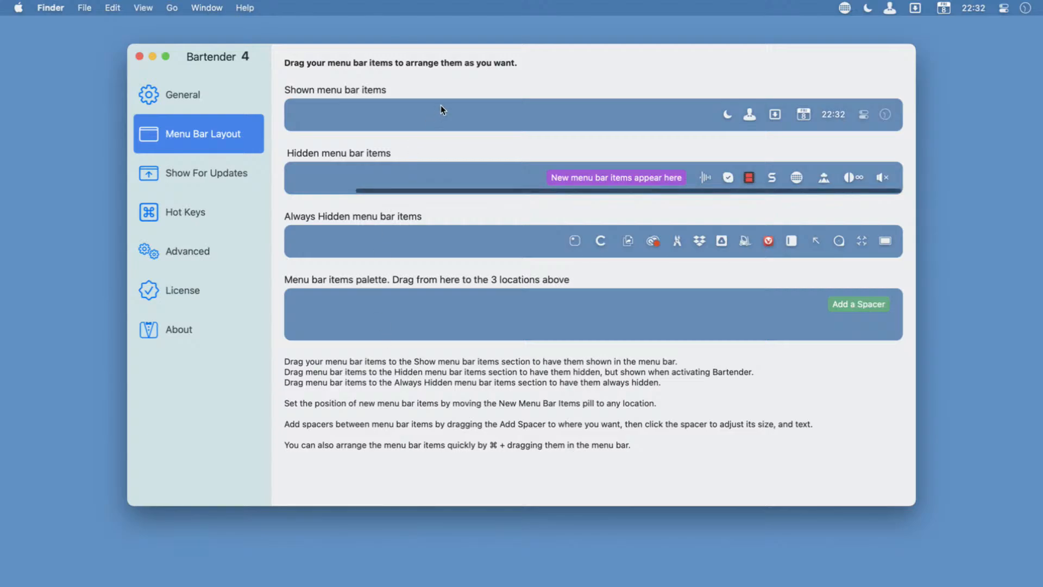
pyautogui.click(172, 103)
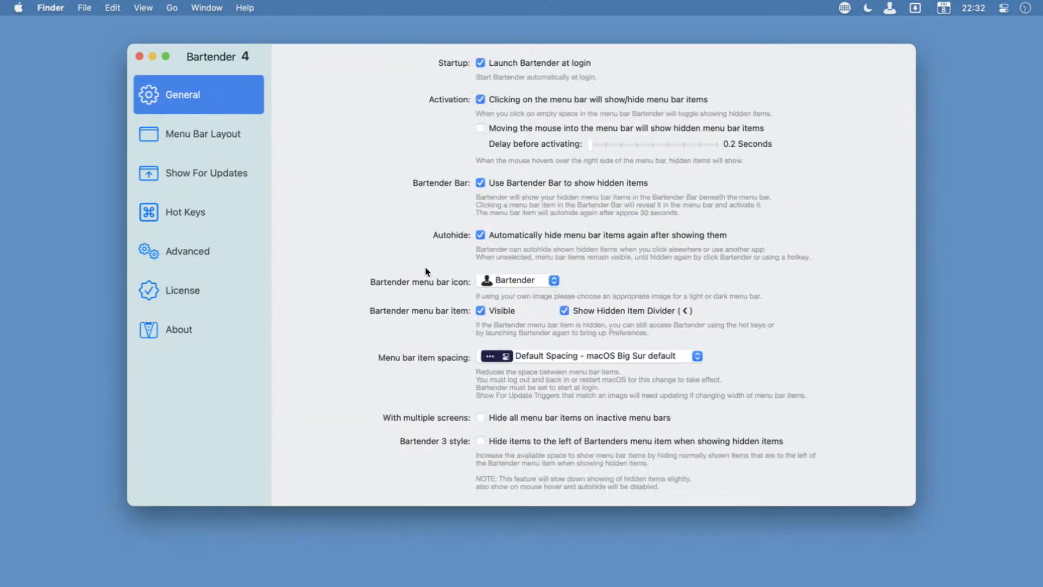
pyautogui.click(536, 126)
pyautogui.click(537, 126)
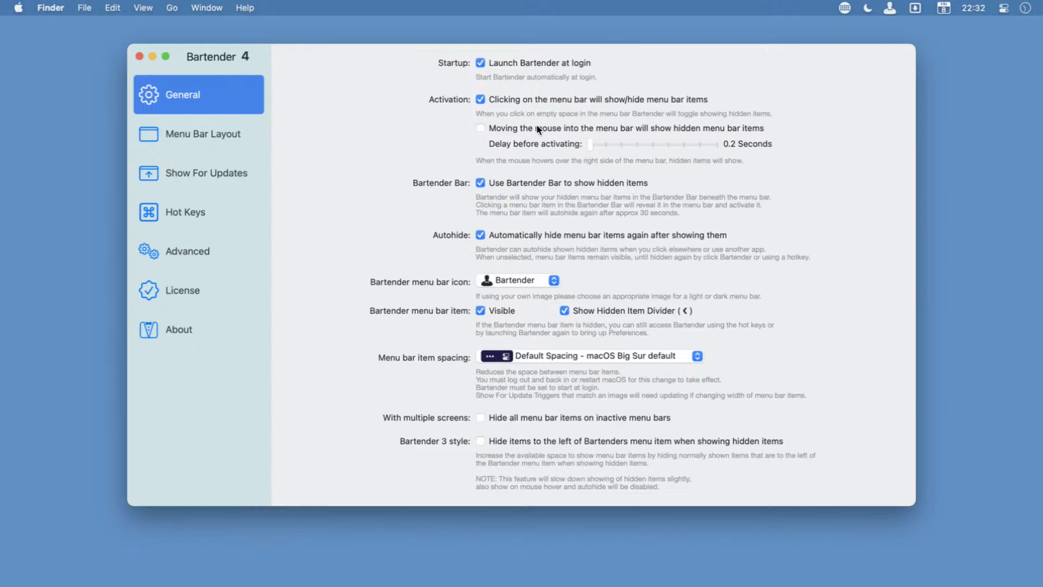
# Turn off the Bartender Bar, show the hidden items directly in the menu bar, and turn the Bartender Bar on again.
pyautogui.click(532, 188)
pyautogui.click(706, 3)
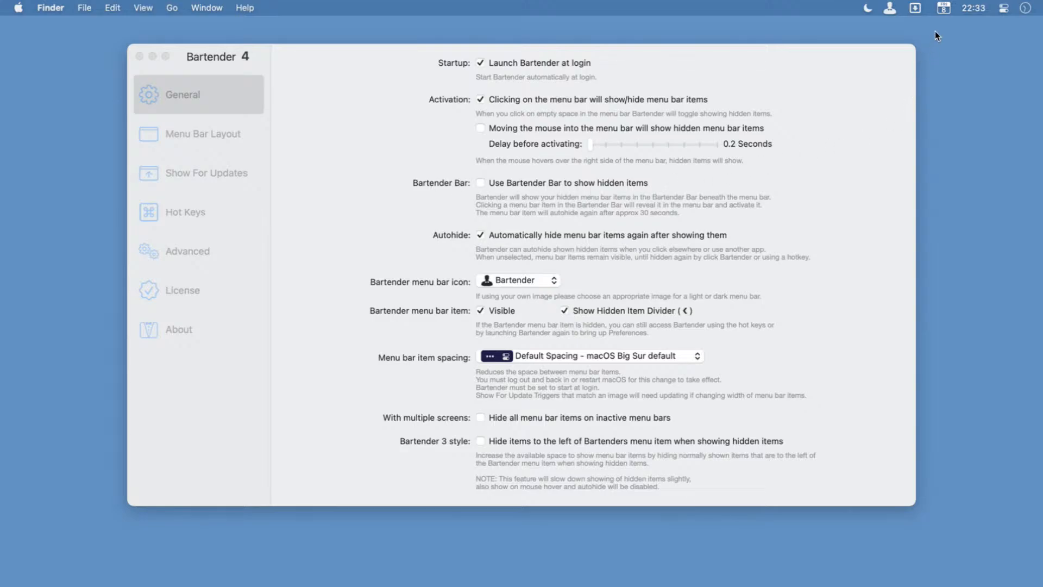
pyautogui.click(890, 9)
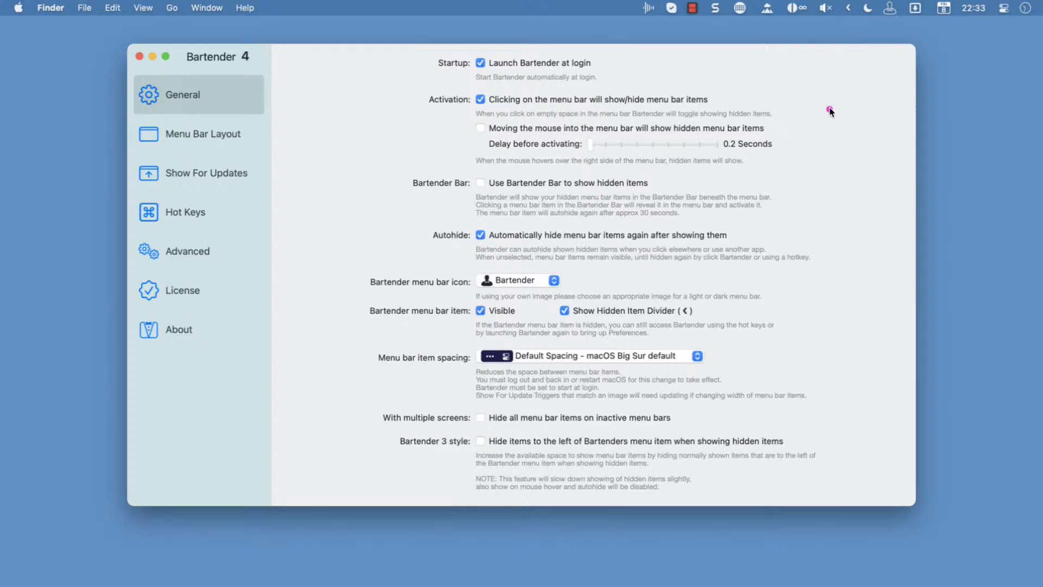
pyautogui.moveTo(830, 111); pyautogui.dragTo(845, 14)
pyautogui.click(481, 183)
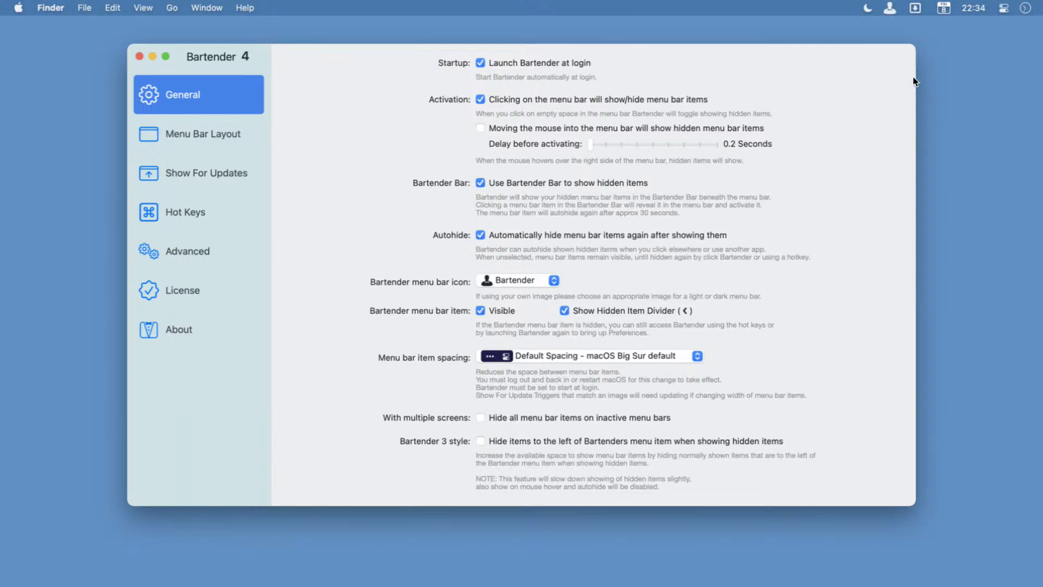
# Move the Bartender Bar beneath the Apple menu, hide and show it again, and move it towards the screen's right edge.
pyautogui.click(890, 8)
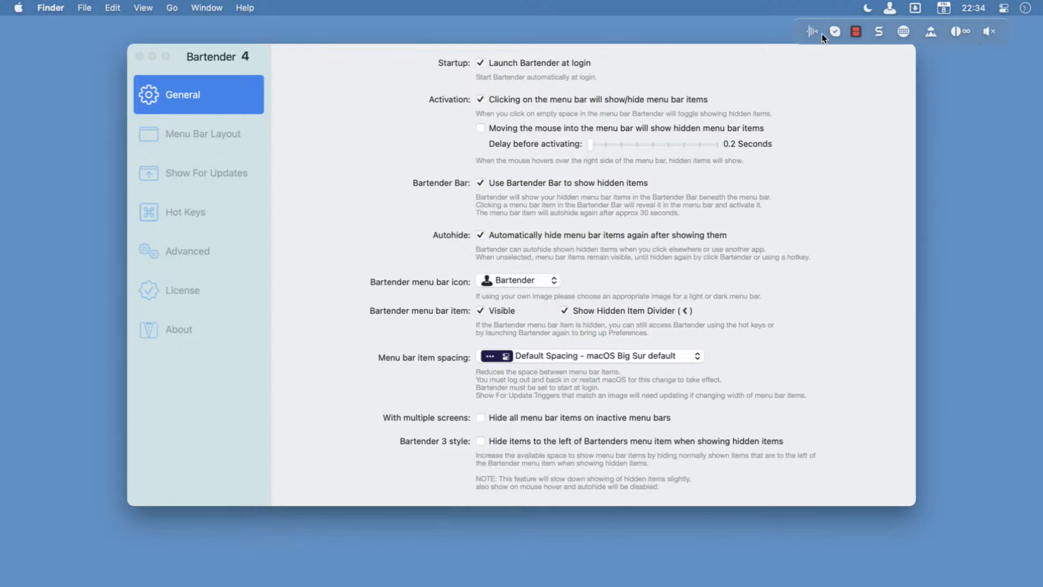
pyautogui.moveTo(818, 18); pyautogui.dragTo(34, 21)
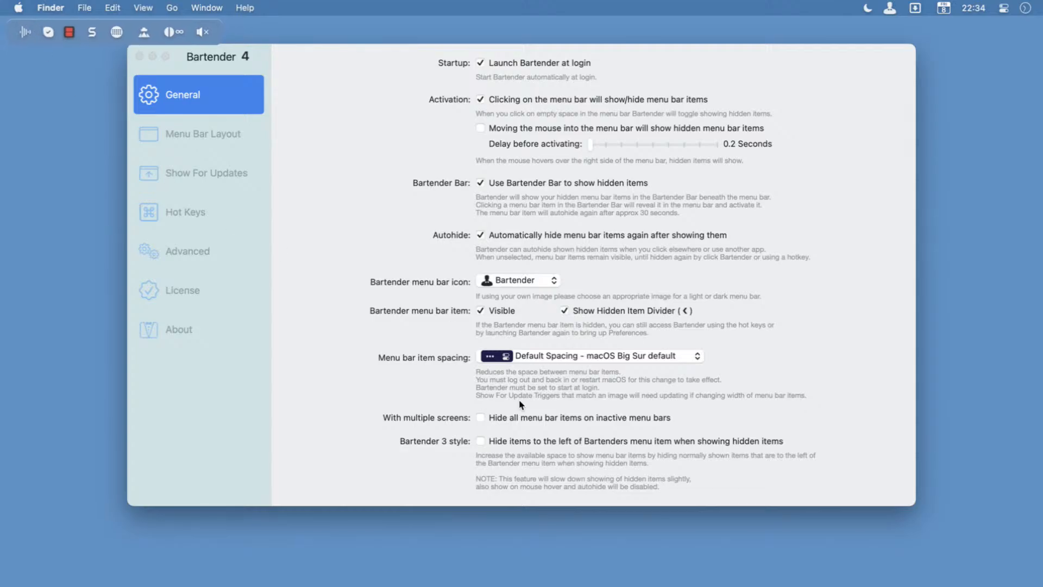
pyautogui.click(891, 10)
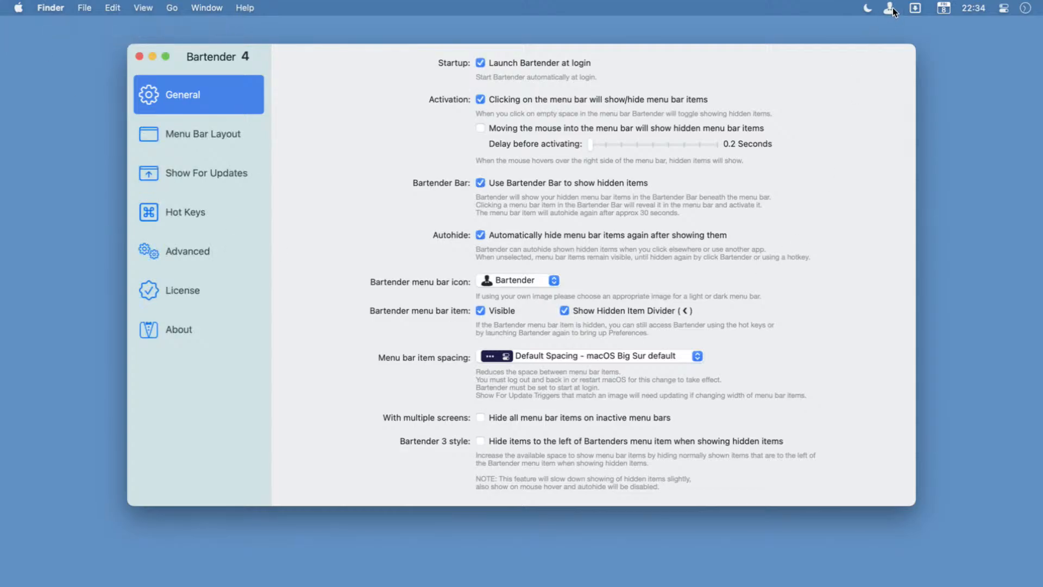
pyautogui.click(890, 9)
pyautogui.moveTo(889, 20); pyautogui.dragTo(922, 21)
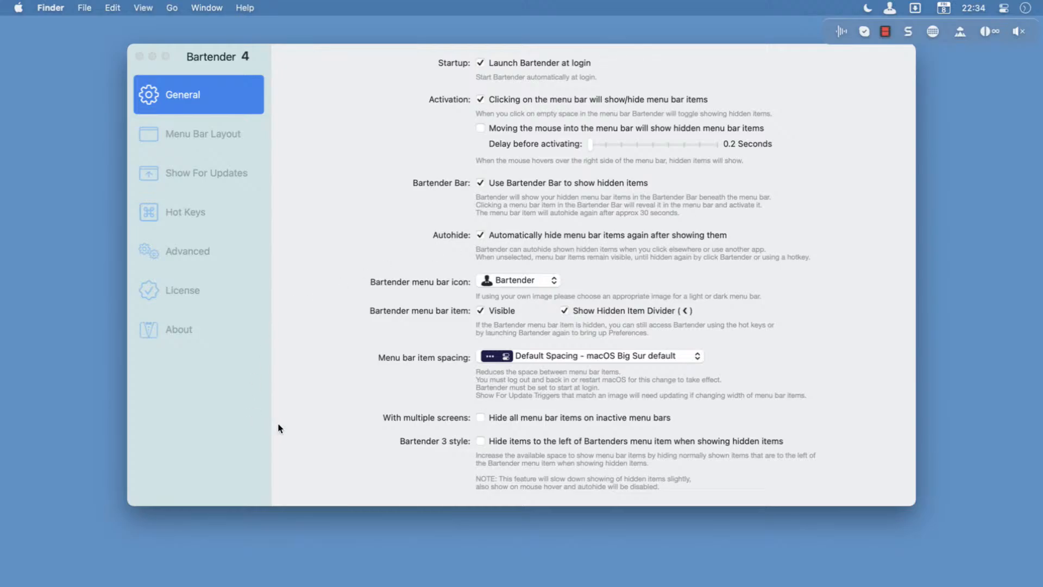
# Review the menu bar item spacing options without changing them, and close the settings window and the Bartender Bar.
pyautogui.click(517, 355)
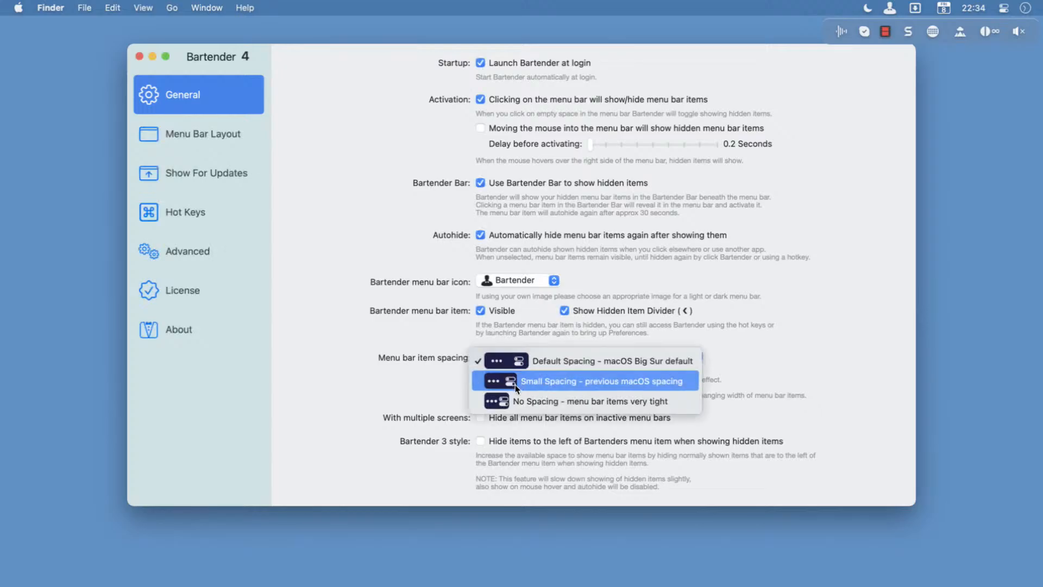
pyautogui.click(314, 422)
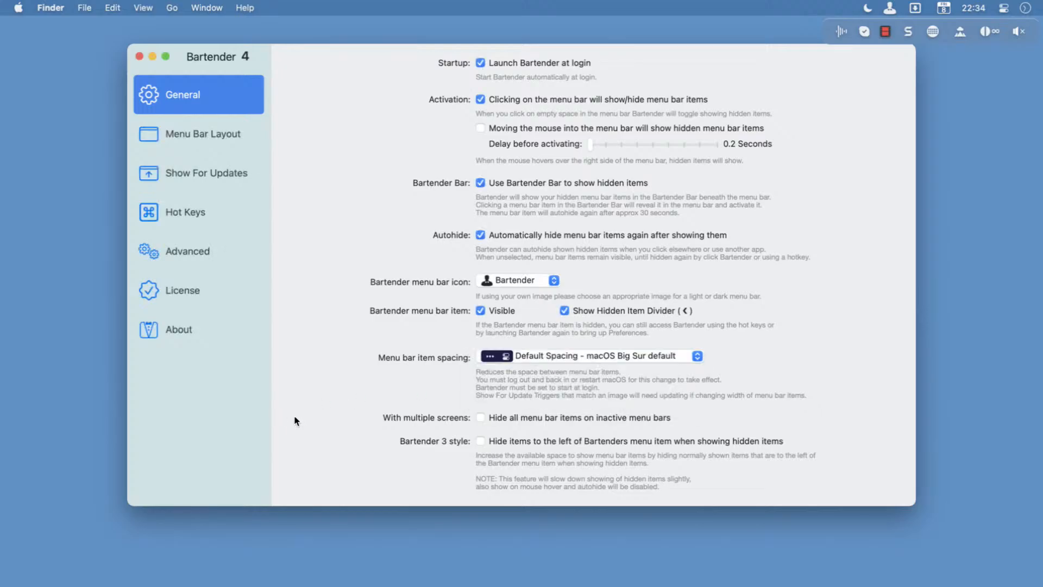
pyautogui.click(139, 57)
pyautogui.click(653, 2)
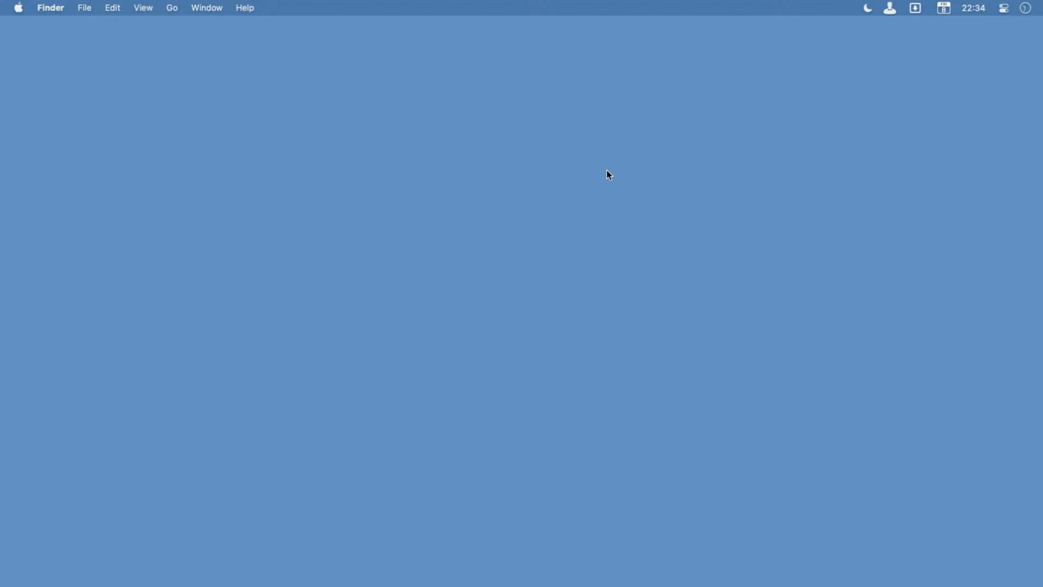
# Use Quick Search with "goog" to find and activate the Google Drive menu bar item, and close its panel.
pyautogui.press('ctrl+alt+super+space')
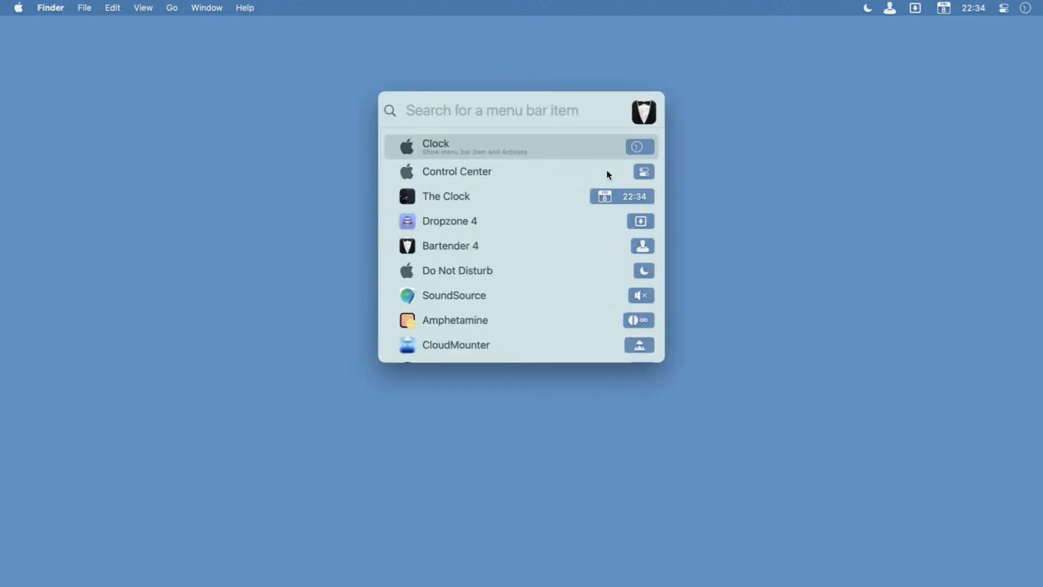
pyautogui.write('goog')
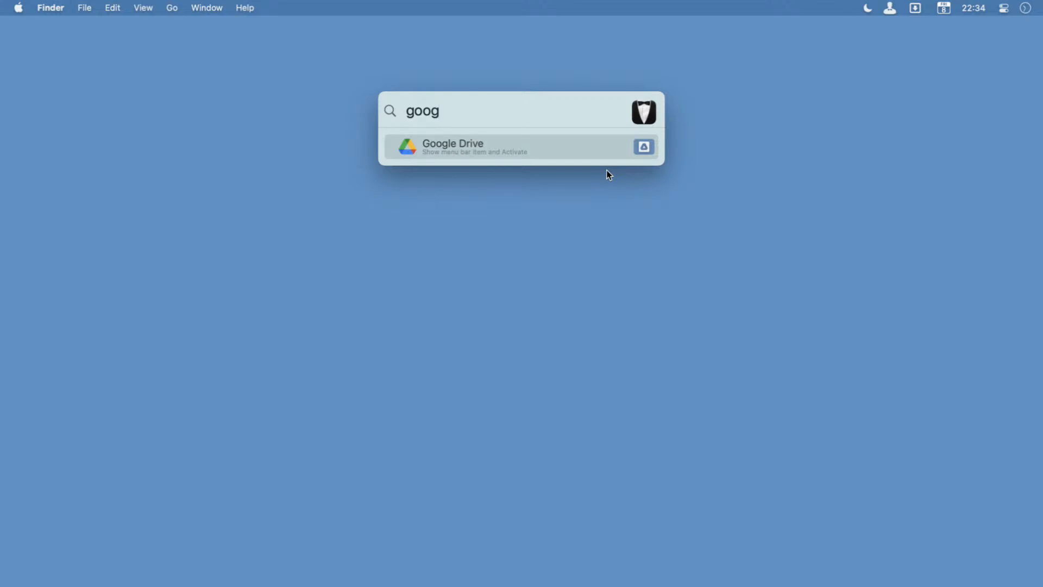
pyautogui.press('Return')
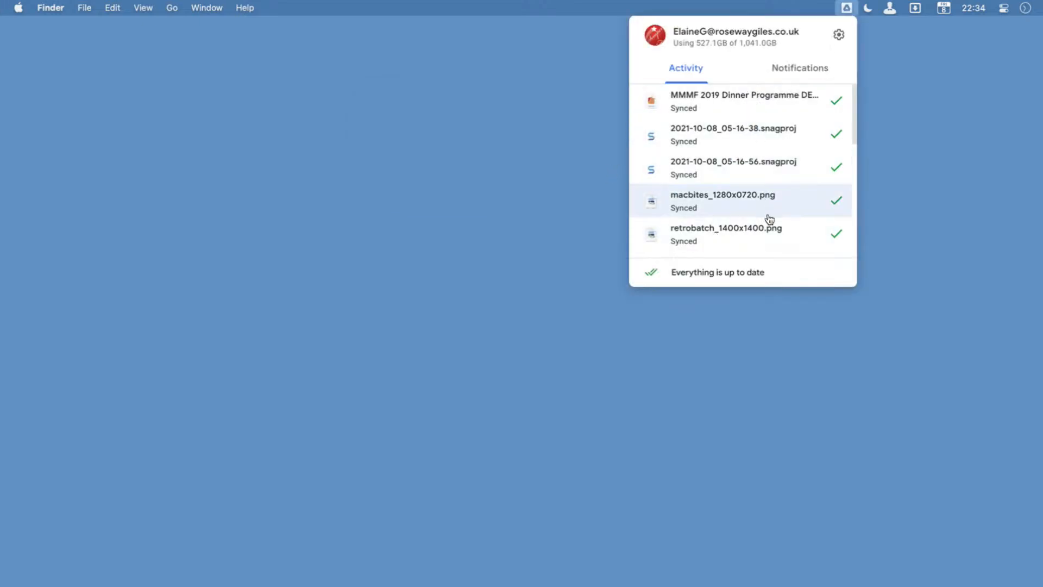
pyautogui.click(598, 150)
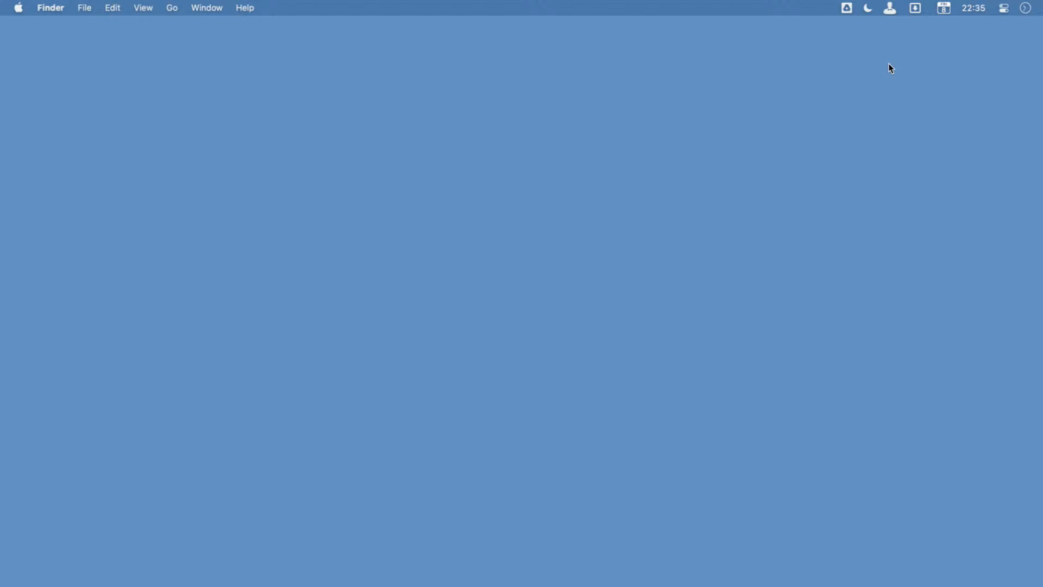
# Open the Dropzone 4 panel from the menu bar and close it again.
pyautogui.click(915, 7)
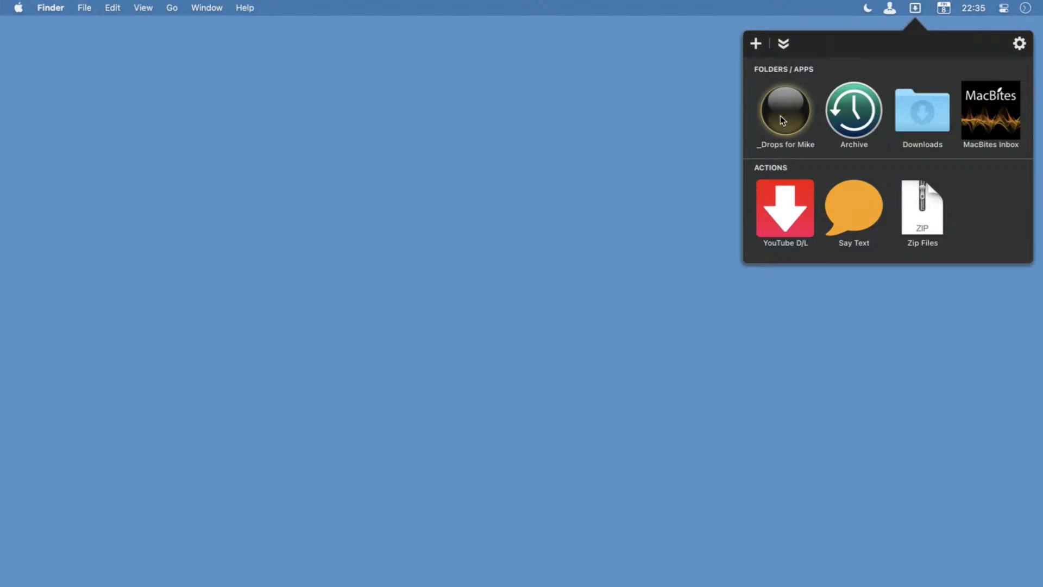
pyautogui.click(916, 8)
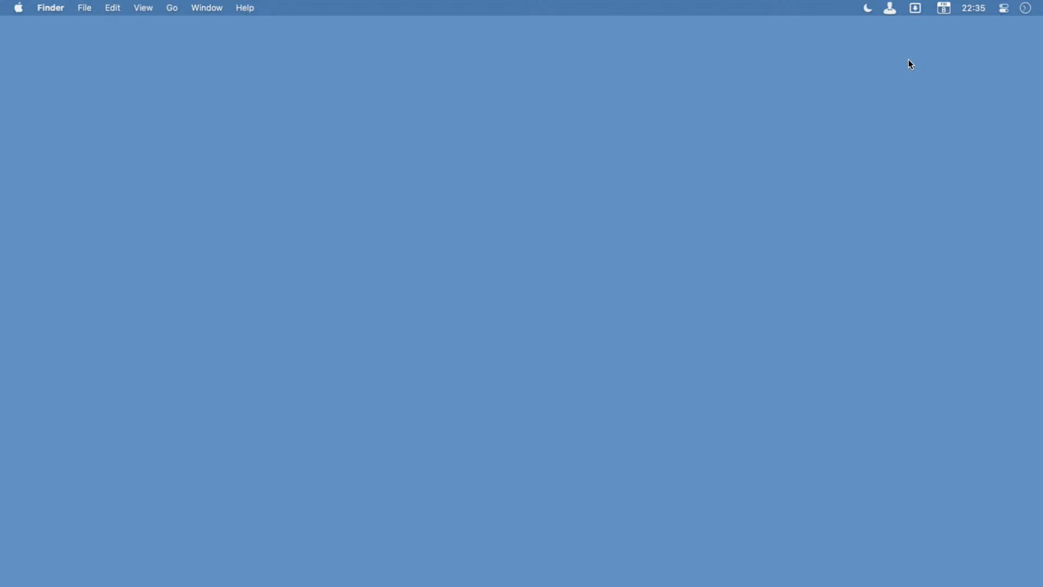
# Find Bartender 4 in the app launcher with "bart", open it and go to the Menu Bar Layout settings.
pyautogui.press('super+space')
pyautogui.write('bart')
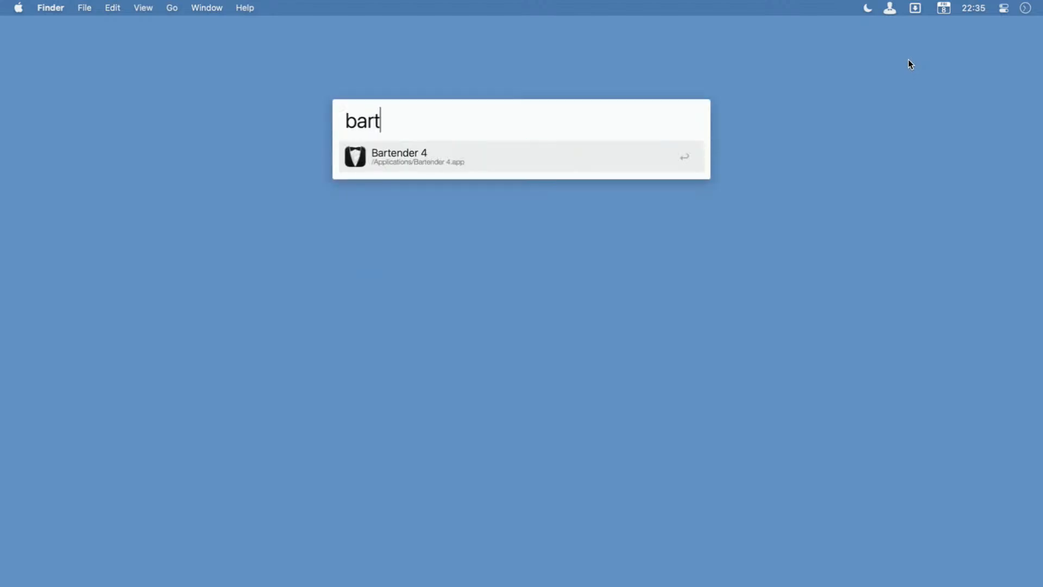
pyautogui.press('Return')
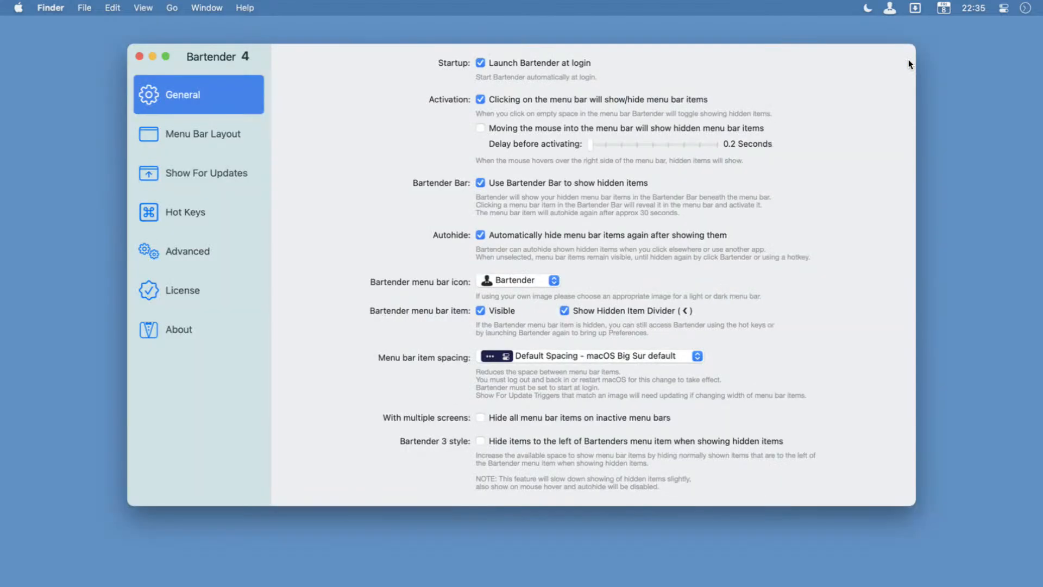
pyautogui.click(191, 133)
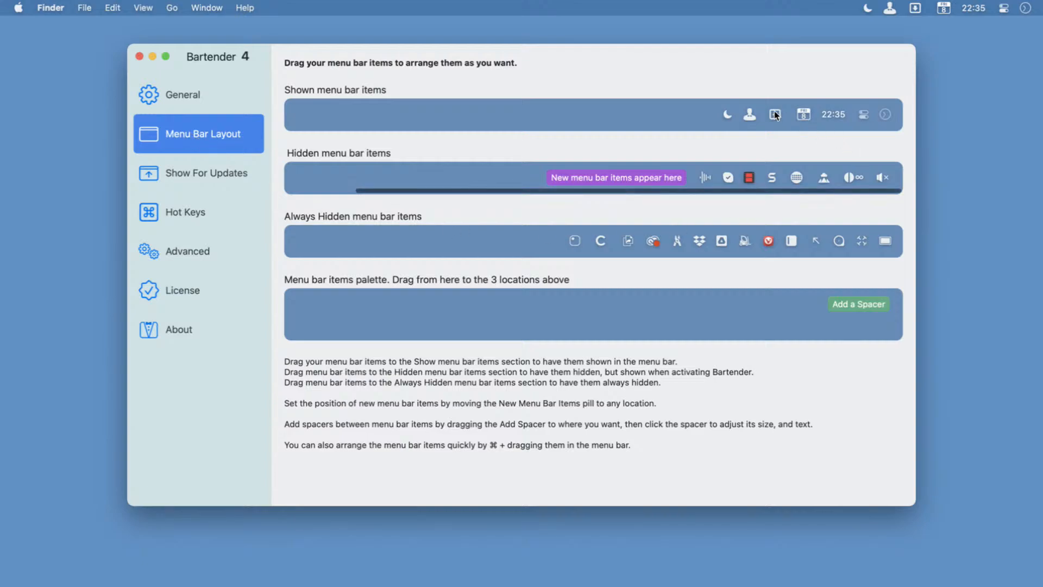
# Move the Dropzone 4 item from the shown to the hidden menu bar items, beside the new-items marker, and close the settings window.
pyautogui.moveTo(776, 114); pyautogui.dragTo(678, 176)
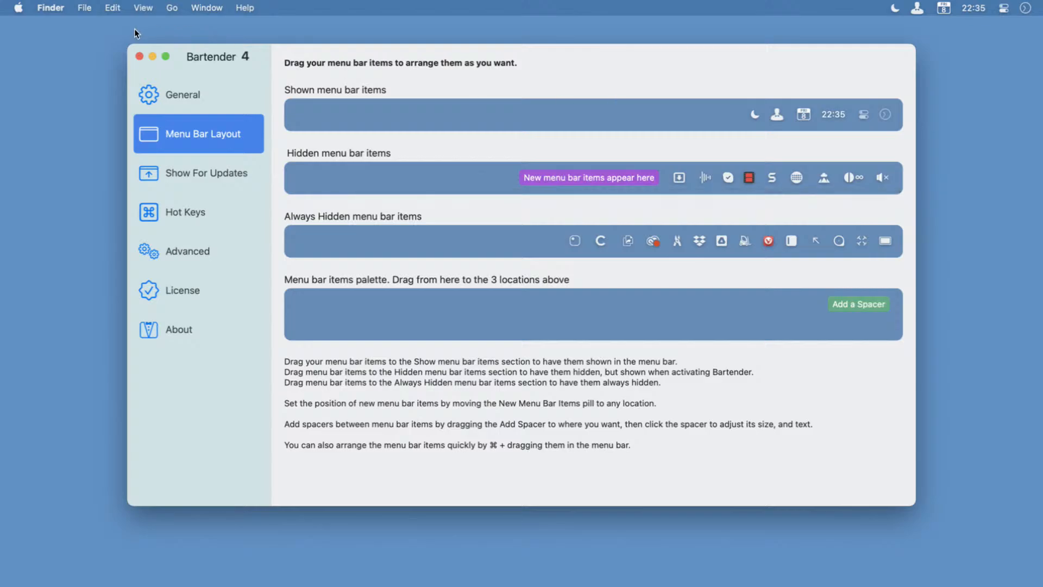
pyautogui.click(140, 56)
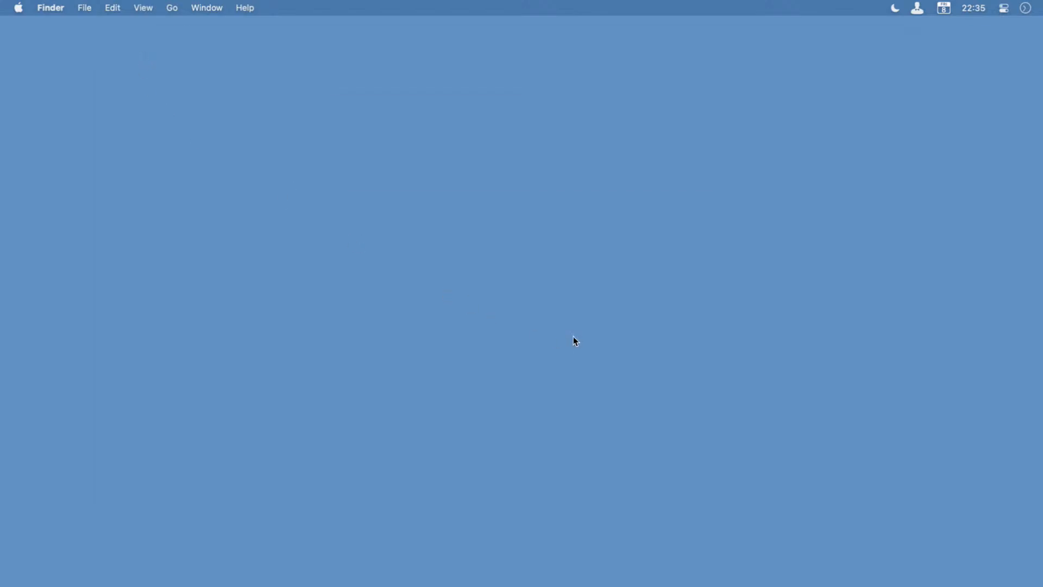
# Launch Finder with "fin" and open the 2019 Images folder inside MMMF Programme 2021 in After Hours 0149 - Data.
pyautogui.hotkey('alt', 'space')
pyautogui.write('fin')
pyautogui.press('Return')
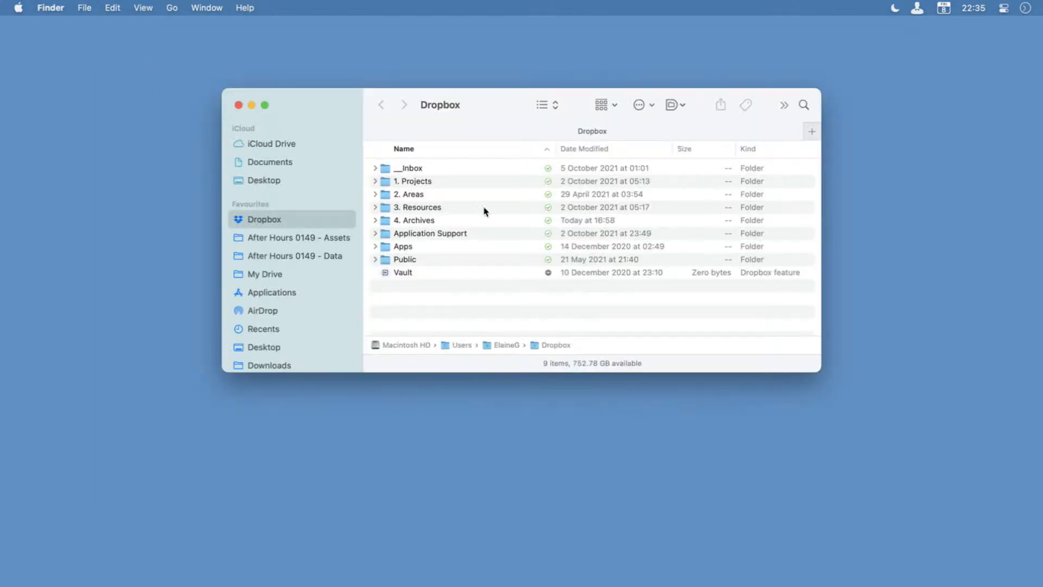
pyautogui.click(325, 257)
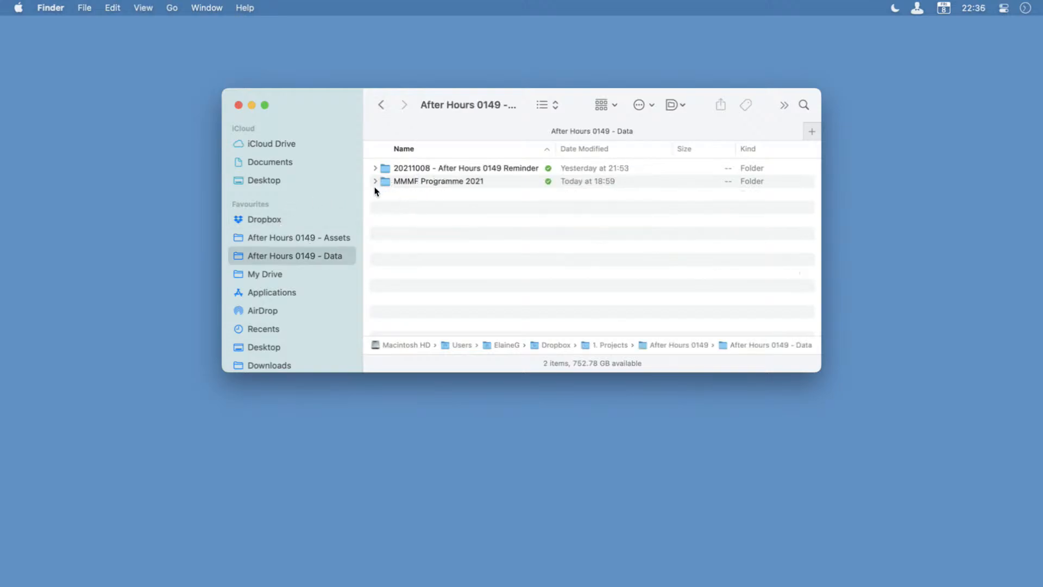
pyautogui.doubleClick(417, 179)
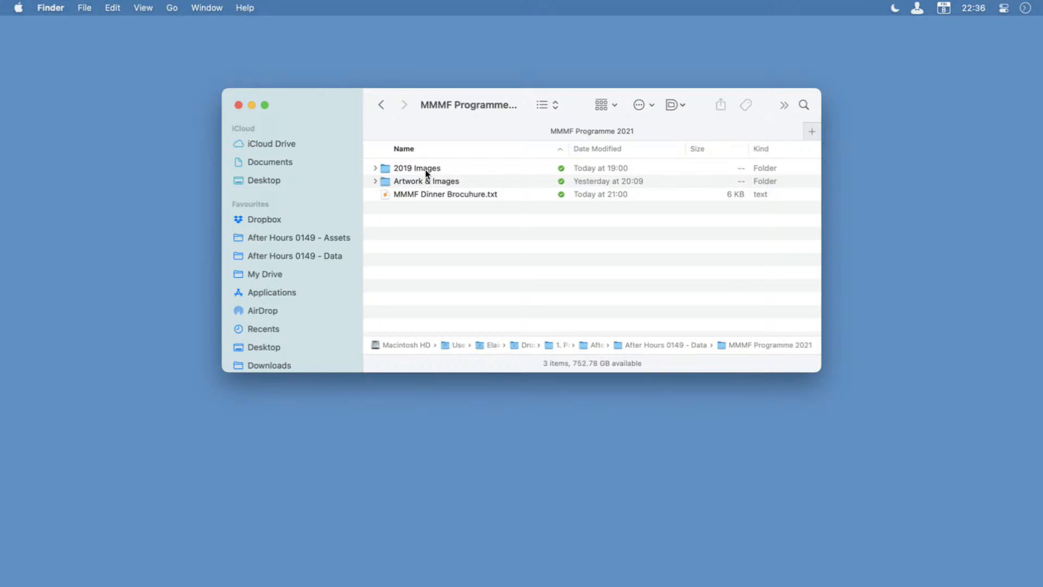
pyautogui.doubleClick(426, 168)
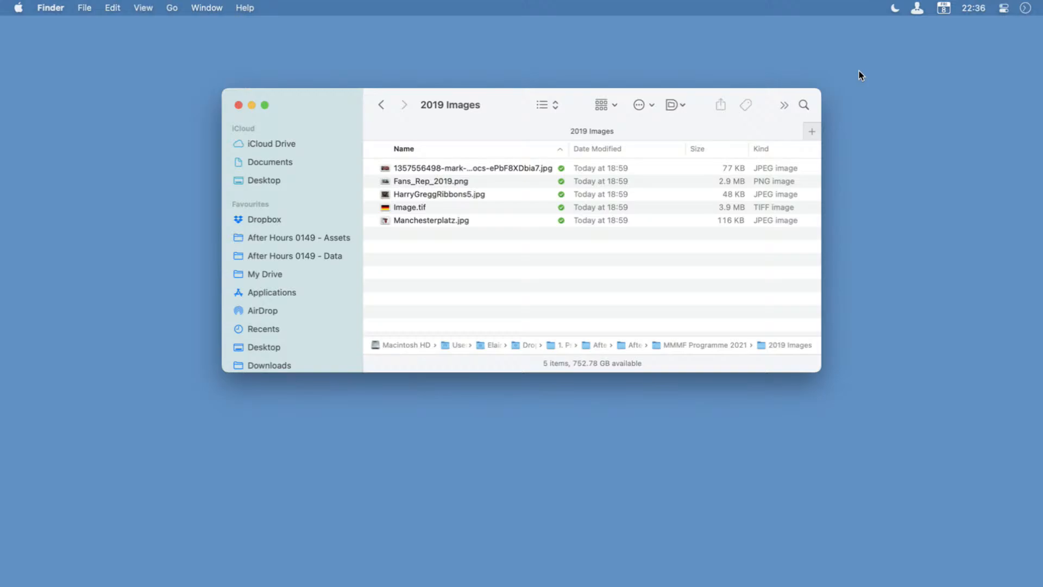
# Use Quick Search with "dropz" to activate Dropzone 4, and send Fans_Rep_2019.png to the first folder target in its panel.
pyautogui.hotkey('ctrl', 'alt', 'space')
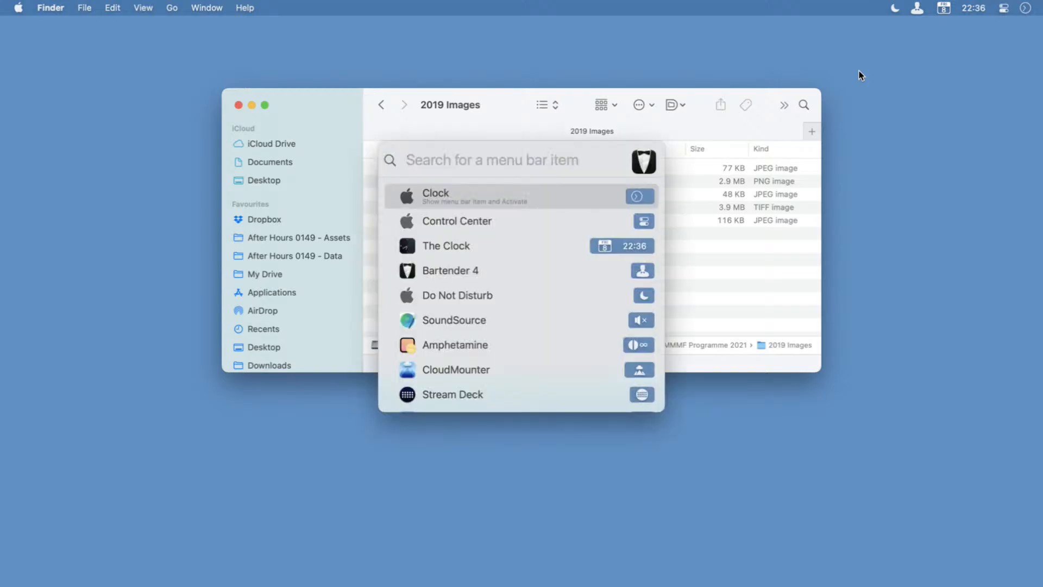
pyautogui.write('dropz')
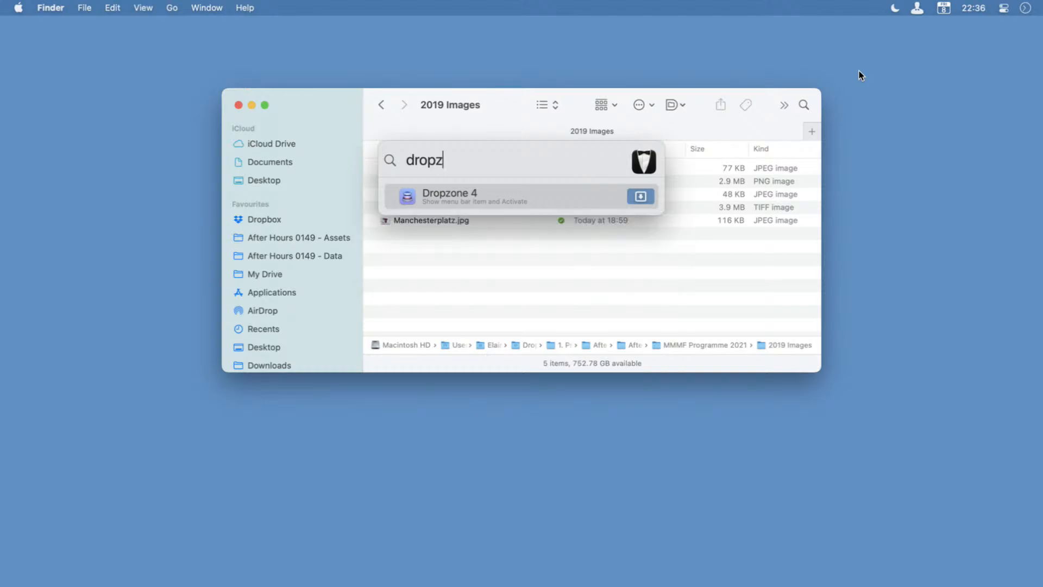
pyautogui.press('Return')
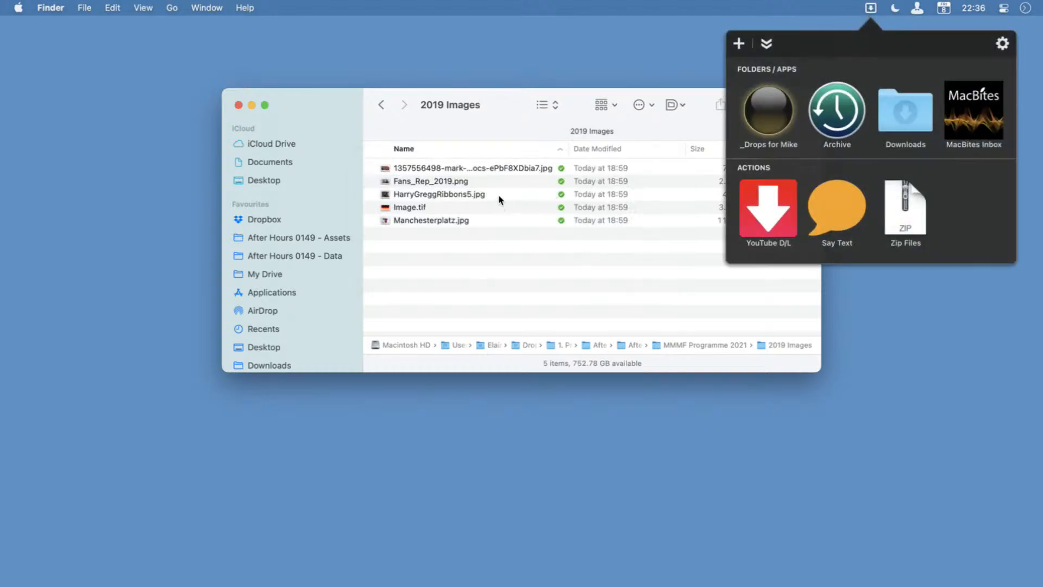
pyautogui.moveTo(465, 183); pyautogui.dragTo(767, 118)
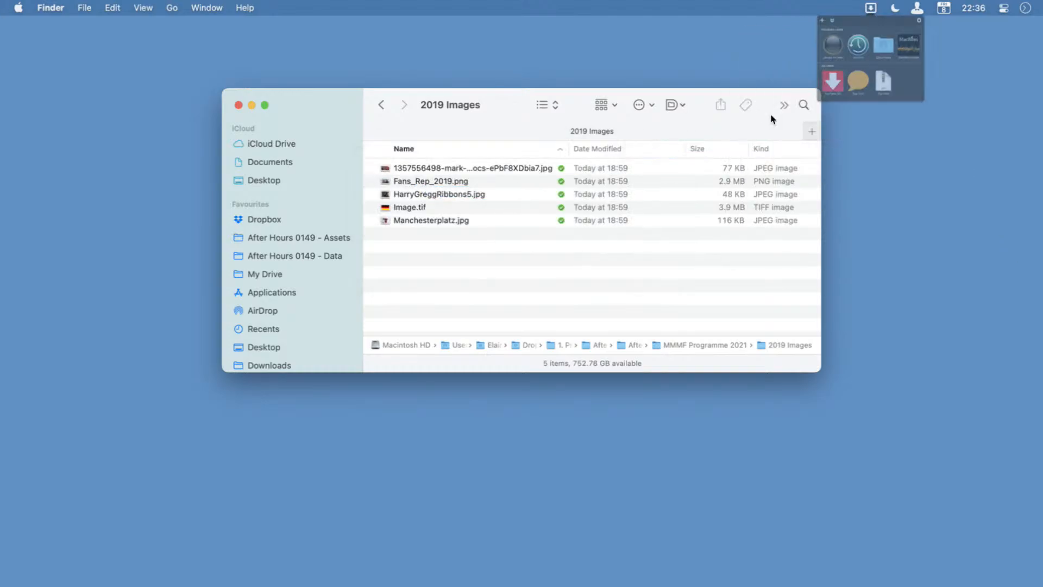
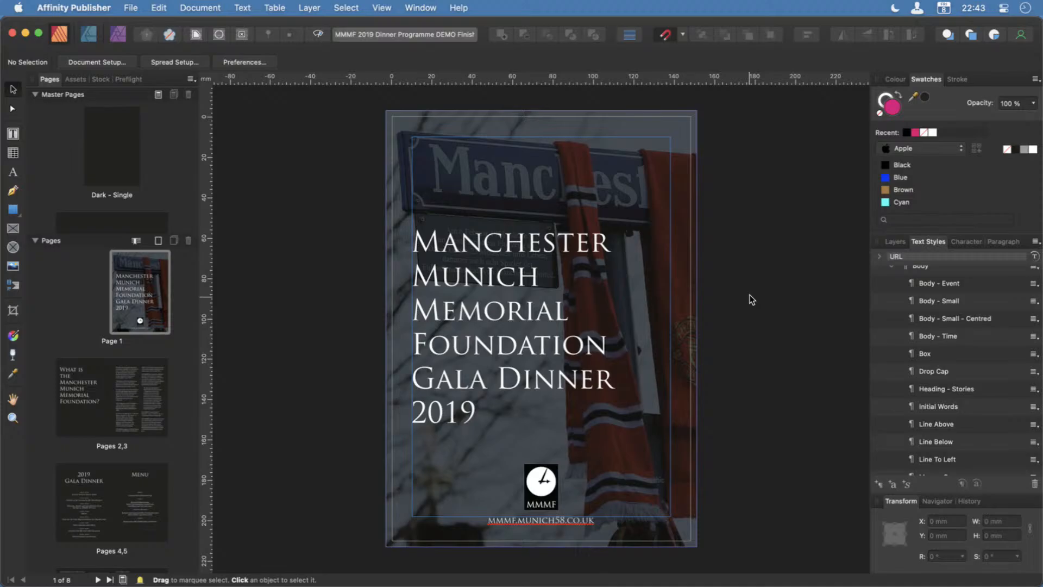
pyautogui.hscroll(-2, 749, 295)
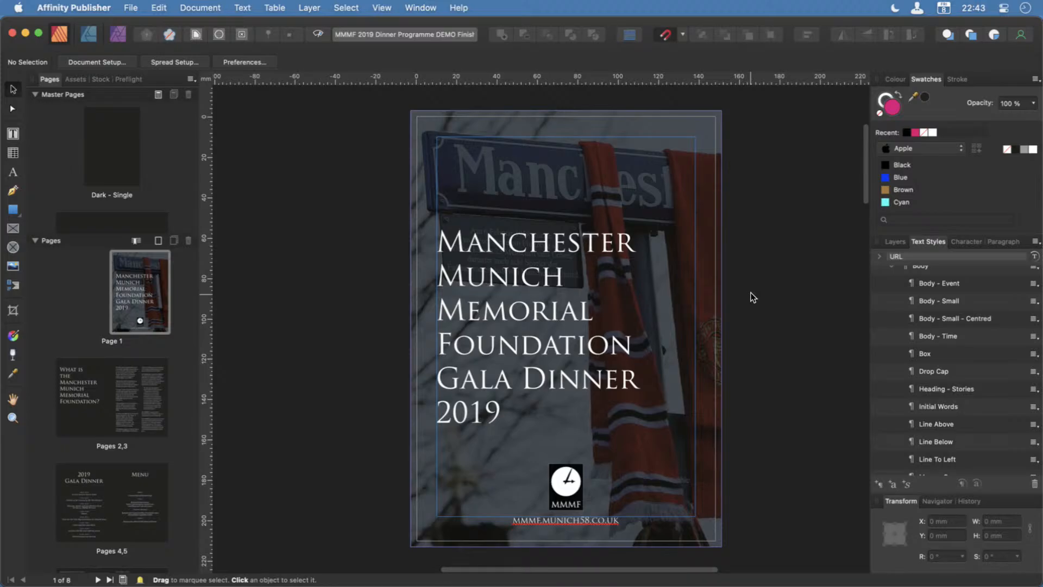
pyautogui.hscroll(6, 752, 296)
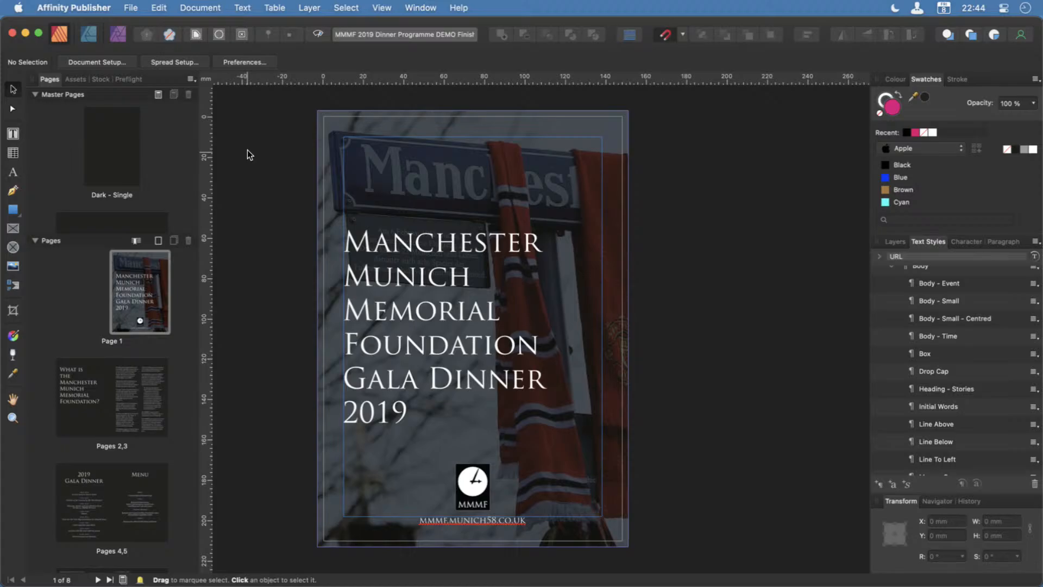
# Start a new document from the Press Ready A5 preset, with image placement set to Prefer Embedded and 8 pages.
pyautogui.click(106, 7)
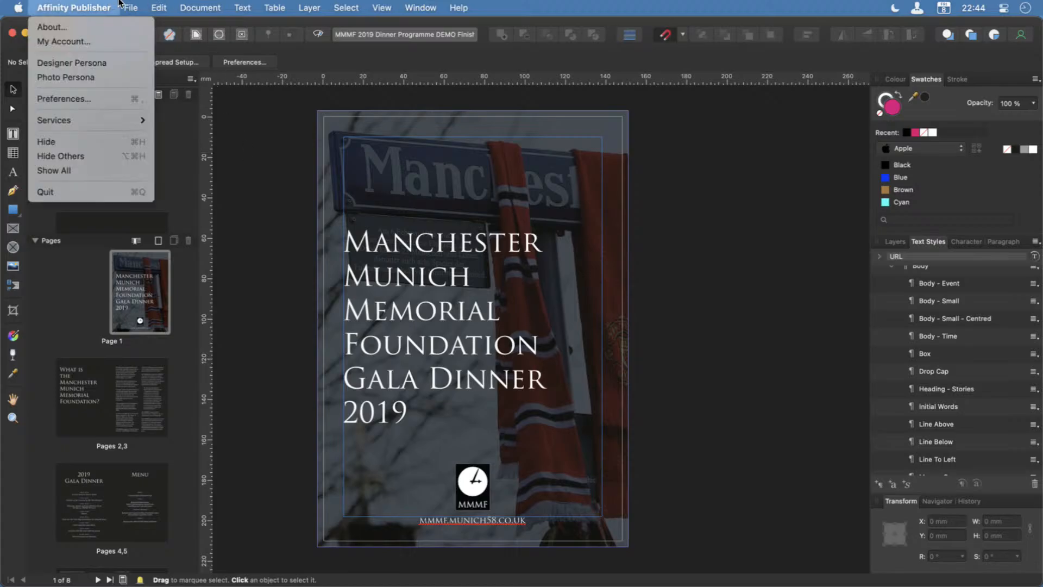
pyautogui.moveTo(140, 5)
pyautogui.click(133, 27)
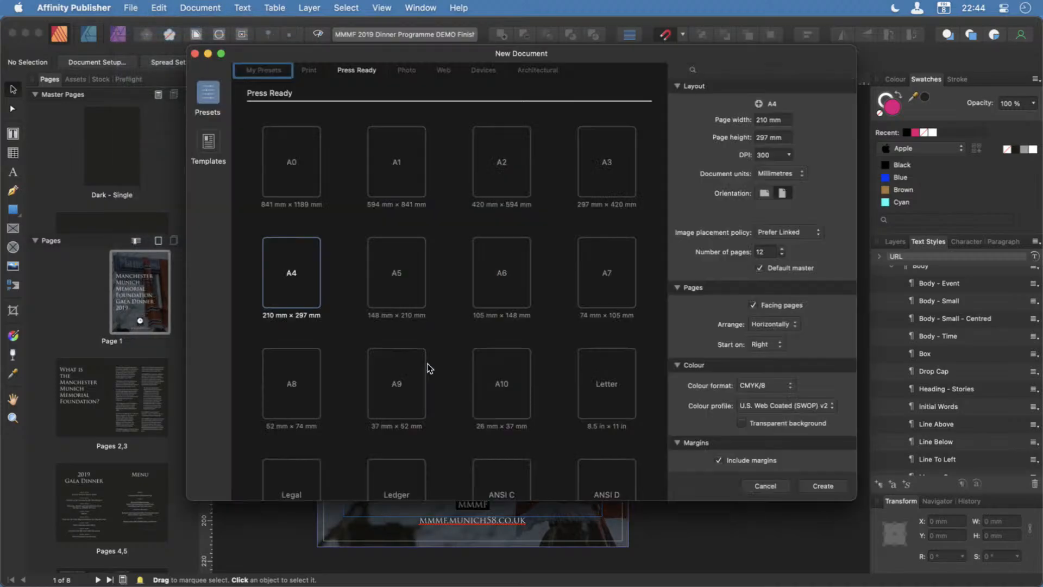
pyautogui.click(398, 283)
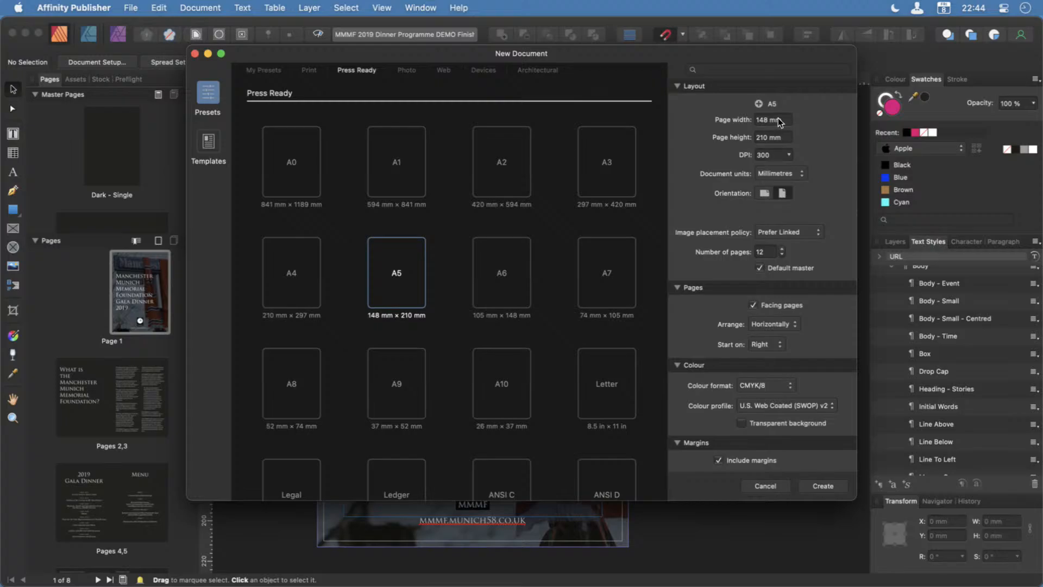
pyautogui.click(788, 155)
pyautogui.click(801, 151)
pyautogui.click(808, 233)
pyautogui.click(807, 244)
# Set the new document's colour profile to Coated FOGRA39 (ISO 12647-2:2004).
pyautogui.scroll(-2, 820, 384)
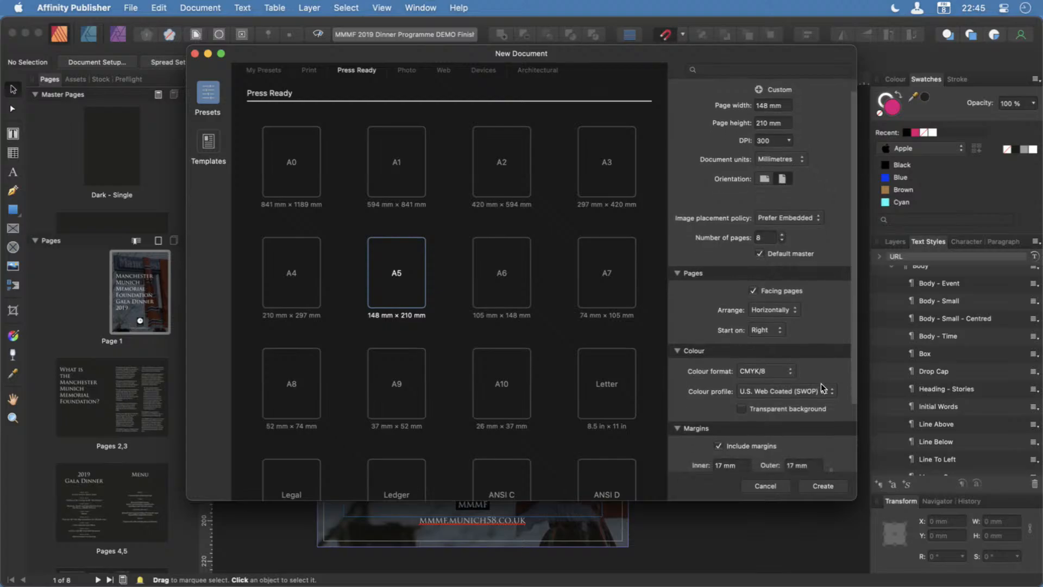
pyautogui.scroll(-1, 820, 383)
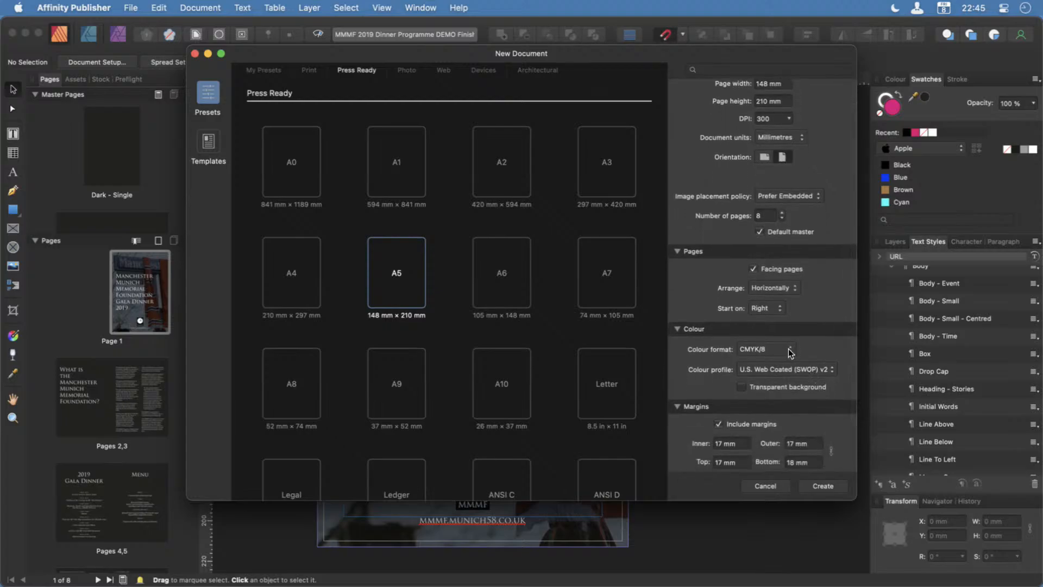
pyautogui.click(804, 373)
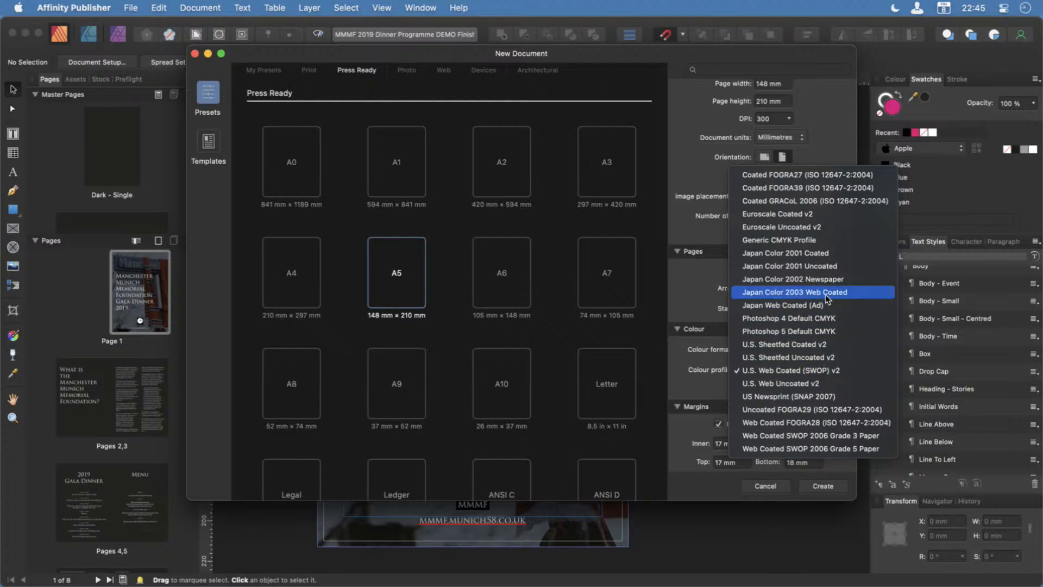
pyautogui.click(827, 188)
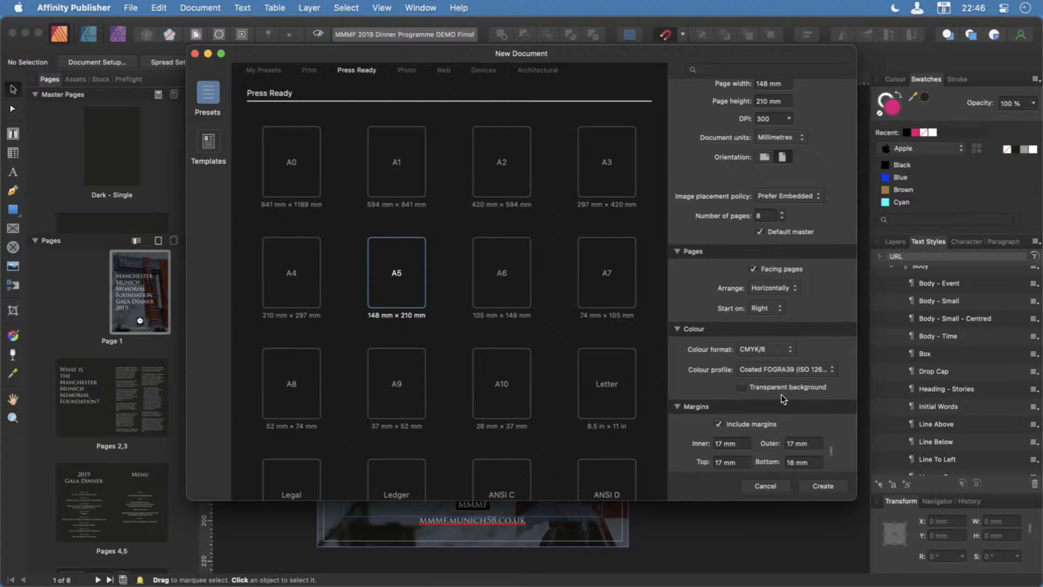
# Set the inner, outer and top margins to 10 mm and the bottom margin to 12 mm, and create the document.
pyautogui.scroll(-3, 781, 395)
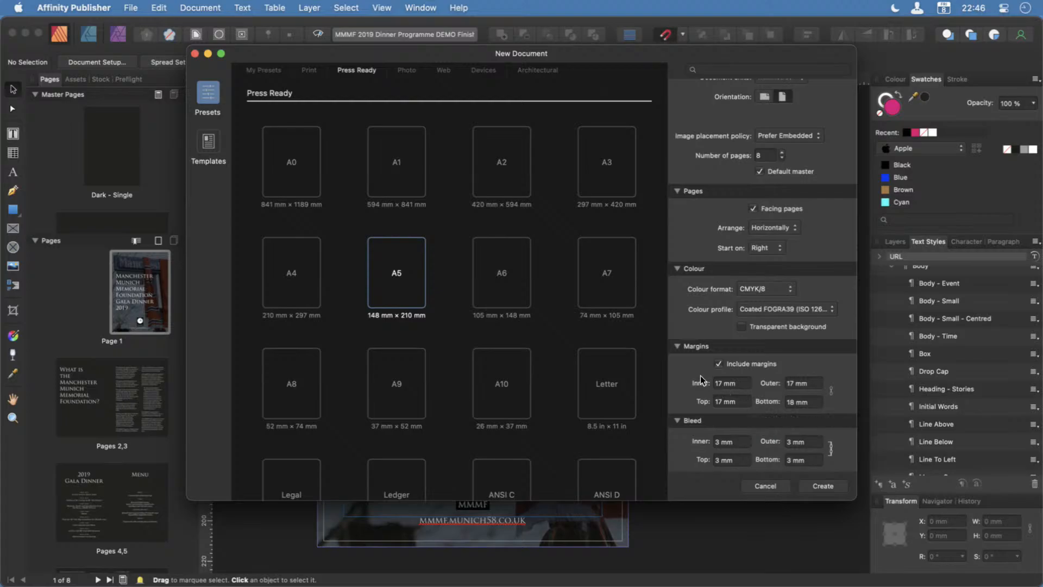
pyautogui.click(723, 382)
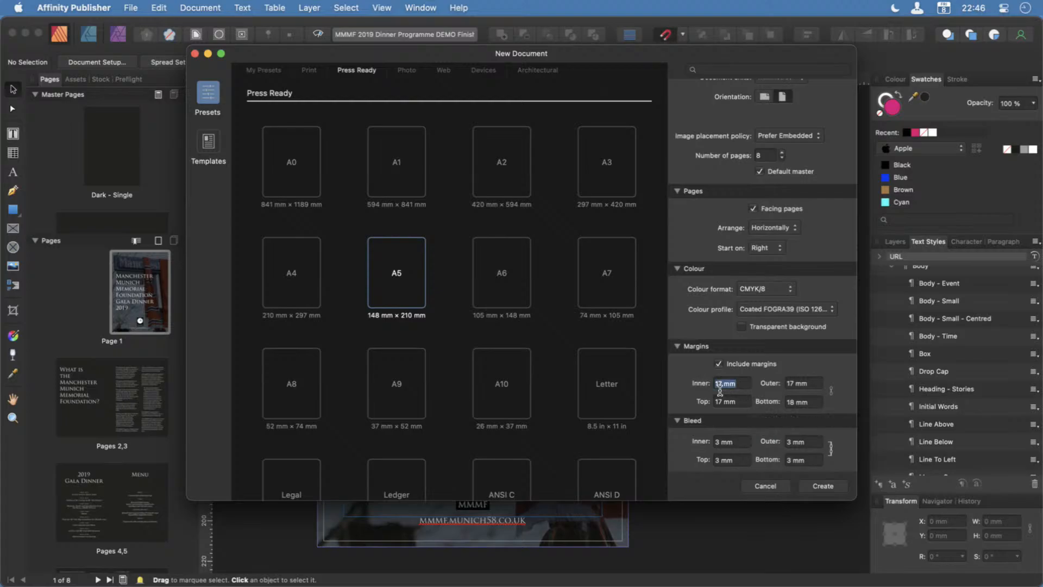
pyautogui.write('10')
pyautogui.click(831, 389)
pyautogui.click(831, 389)
pyautogui.write('12')
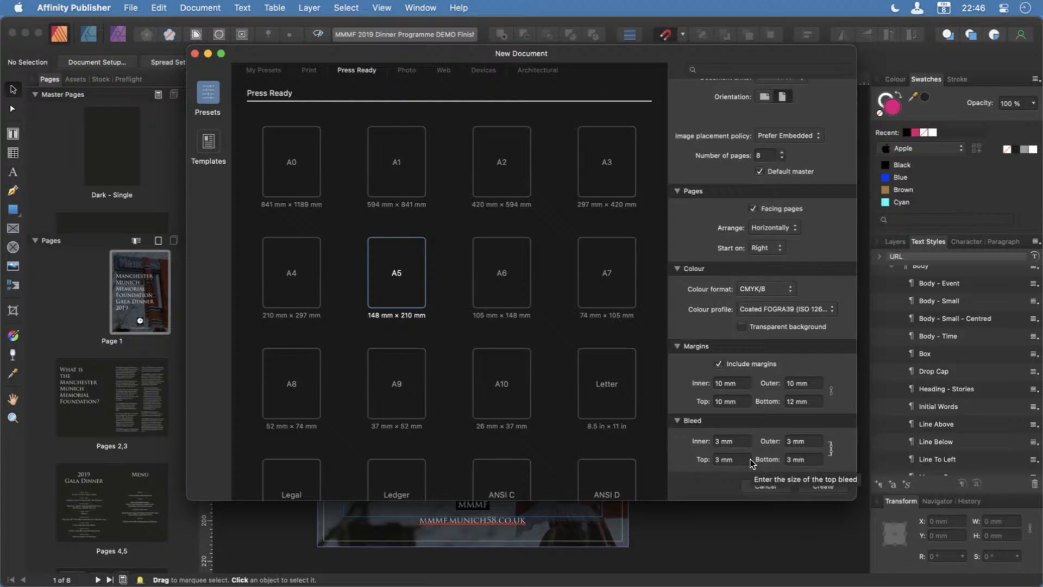
pyautogui.click(823, 486)
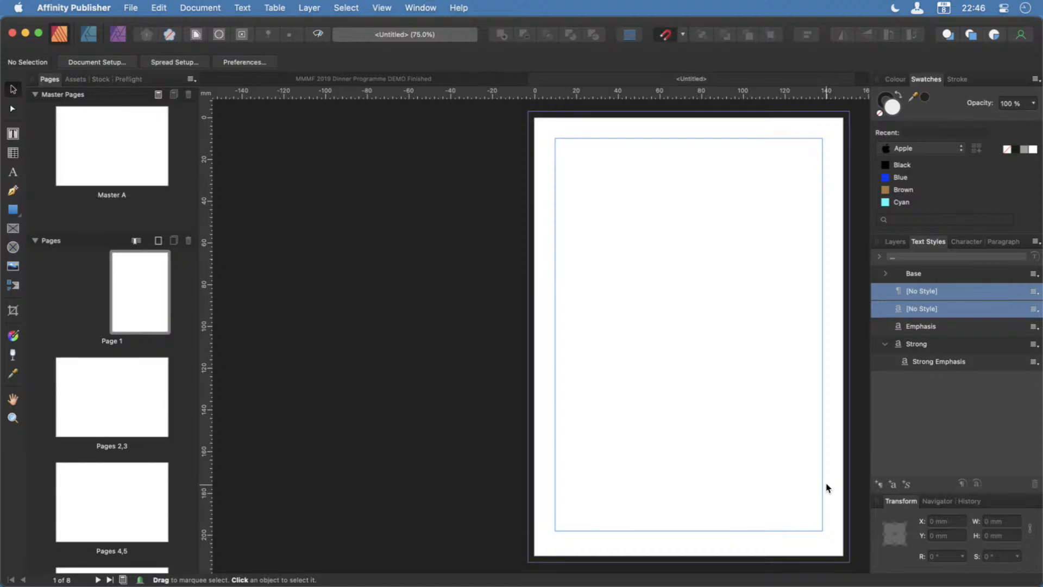
# Review the page thumbnails of the new document, from the first page through to the last.
pyautogui.scroll(-3, 144, 511)
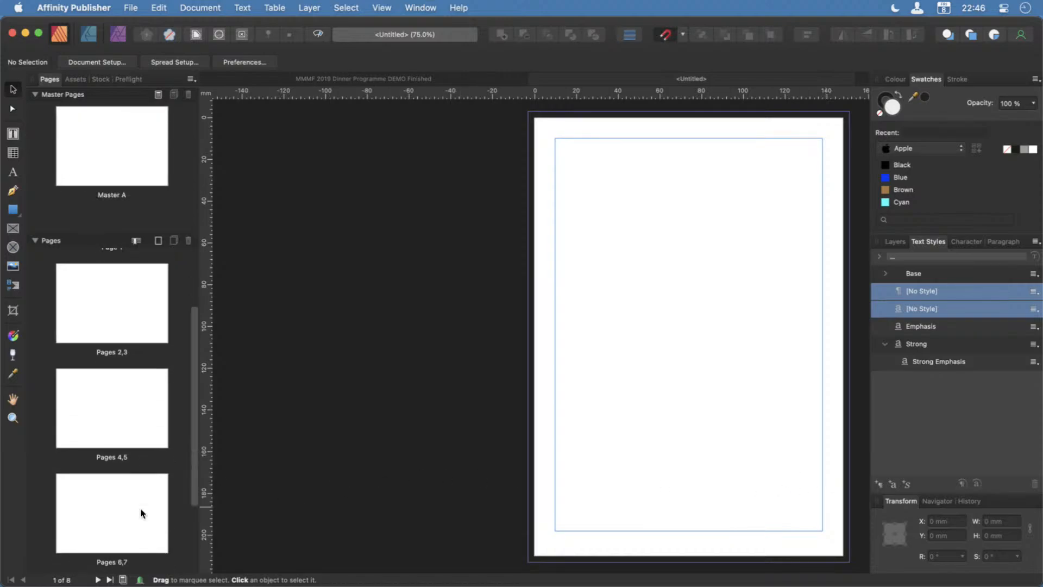
pyautogui.scroll(-4, 142, 511)
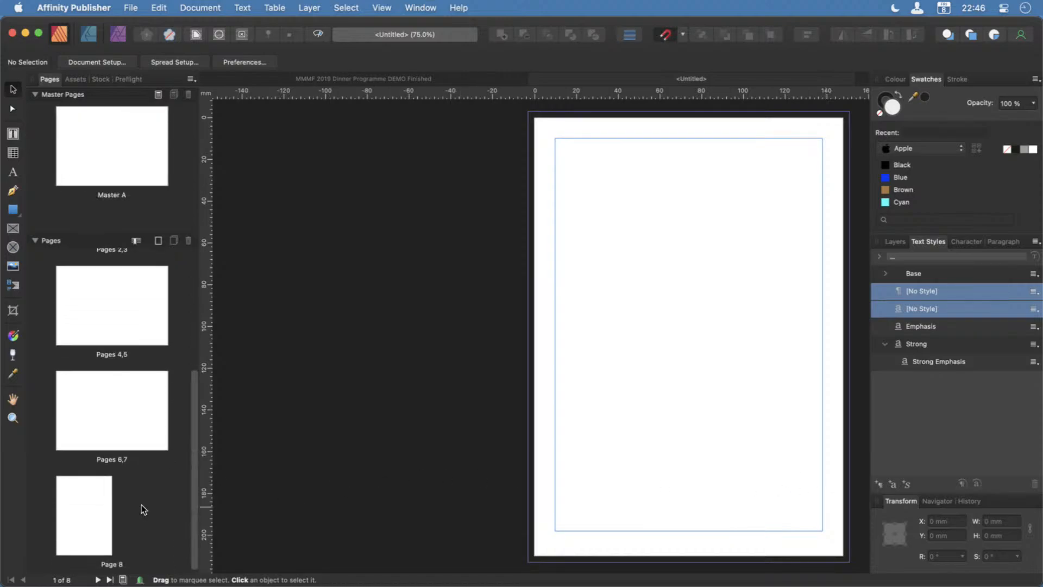
pyautogui.scroll(6, 143, 509)
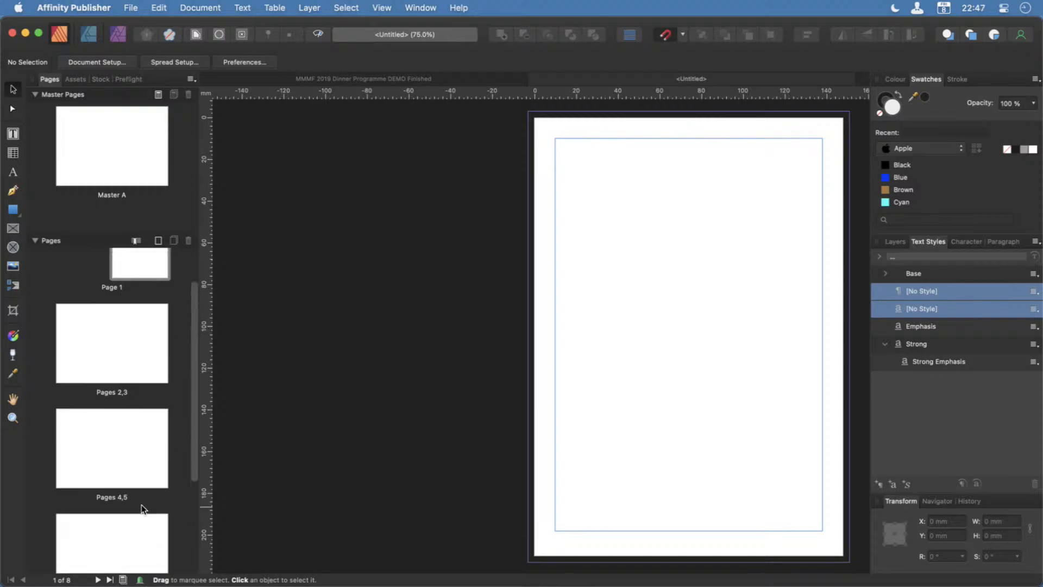
pyautogui.scroll(2, 142, 509)
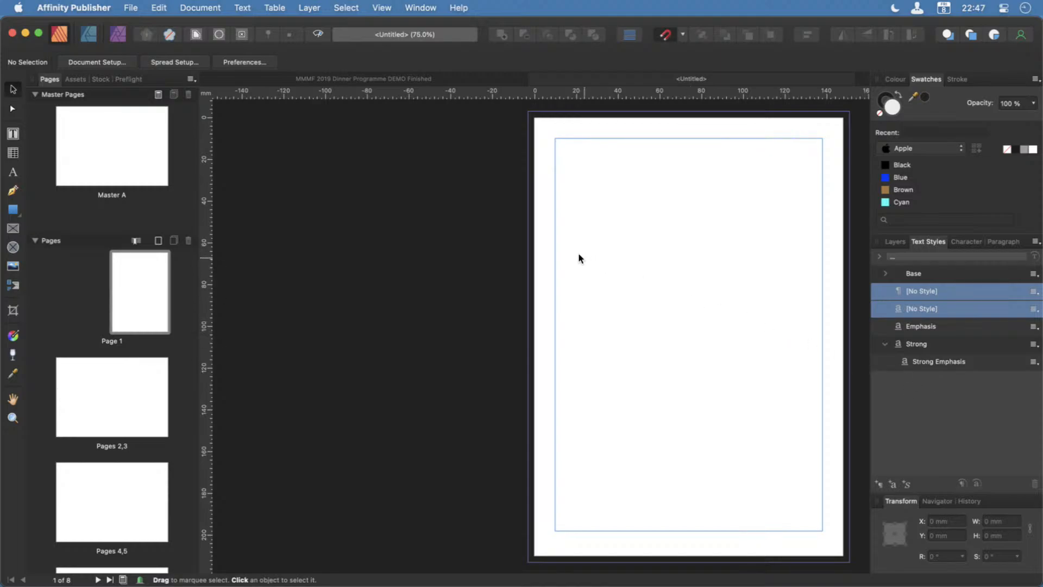
pyautogui.click(377, 5)
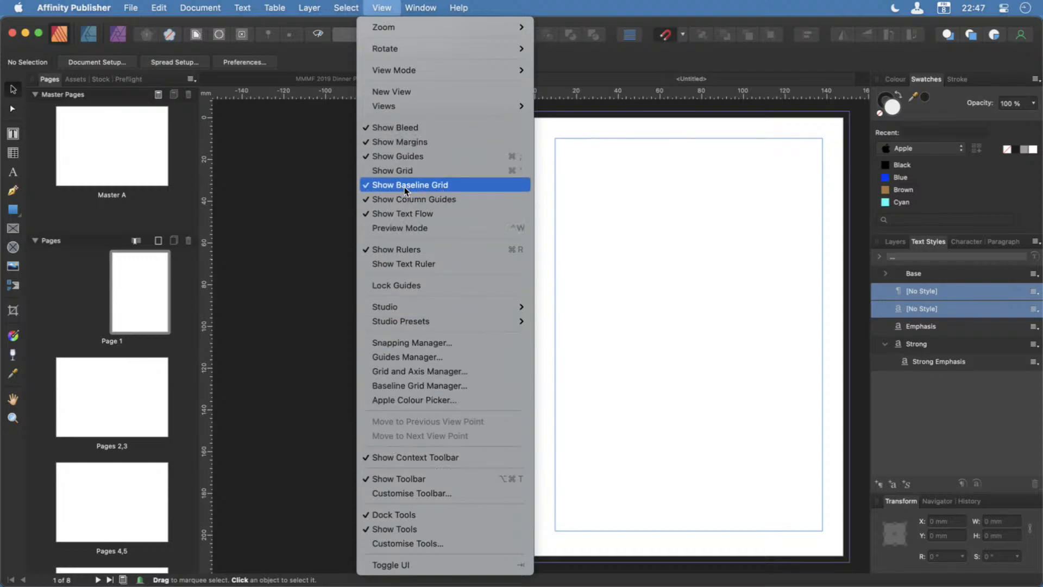
pyautogui.moveTo(210, 5)
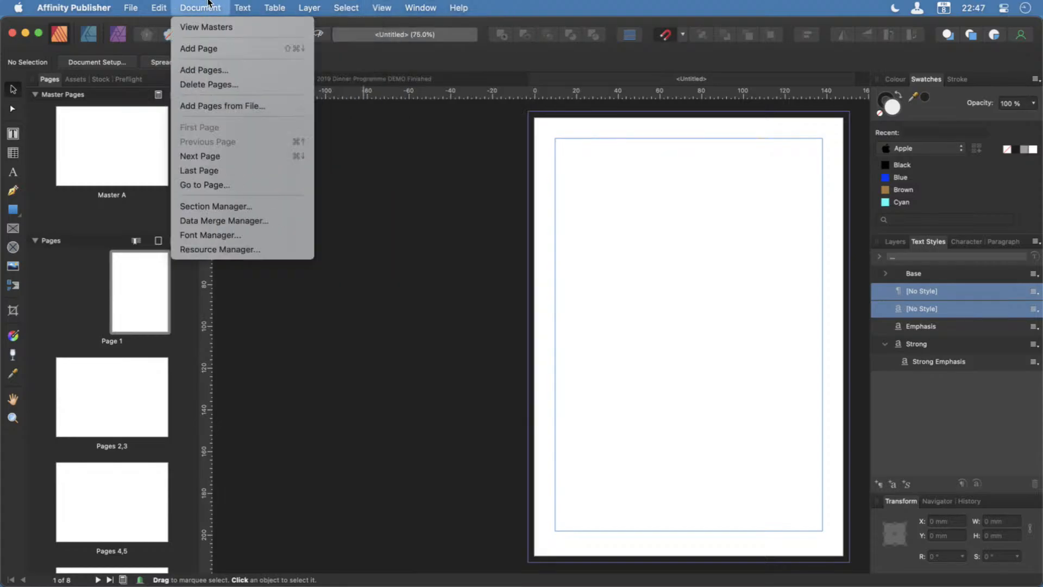
pyautogui.moveTo(346, 8)
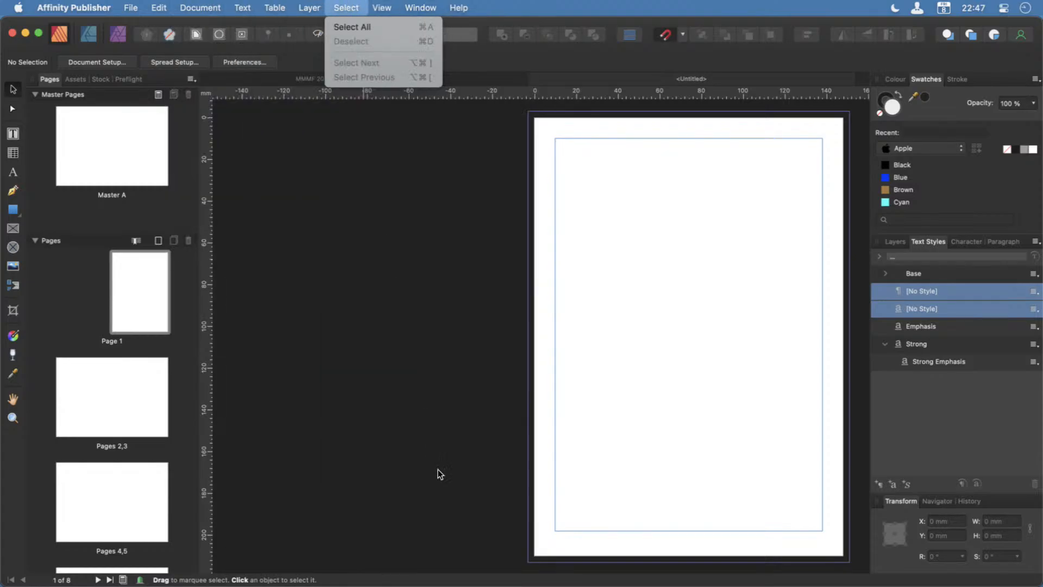
pyautogui.click(444, 483)
# Search the help for "bas" to find the Baseline Grid Manager command and open it.
pyautogui.press('super+shift+slash')
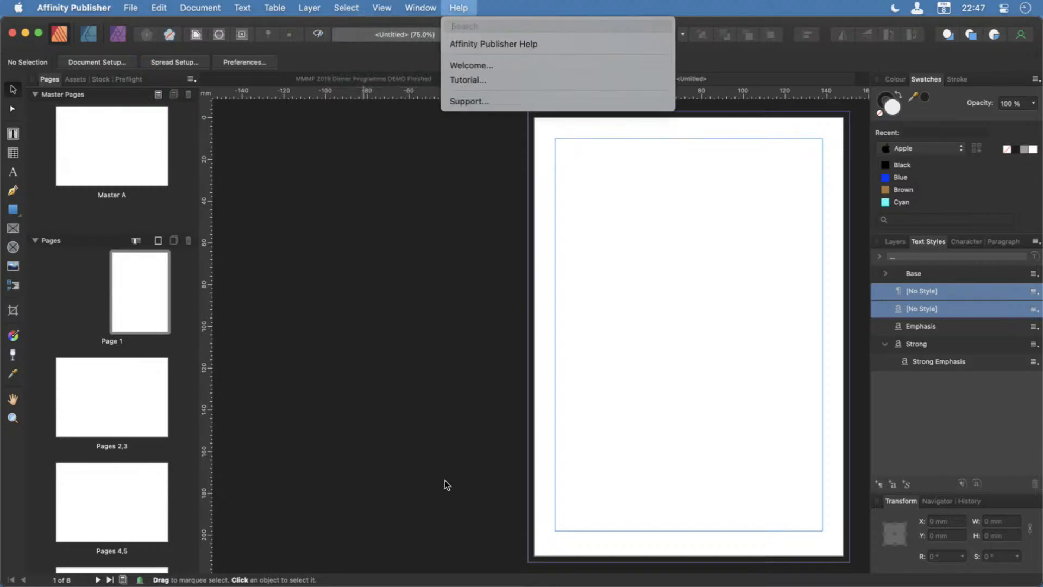
pyautogui.write('bas')
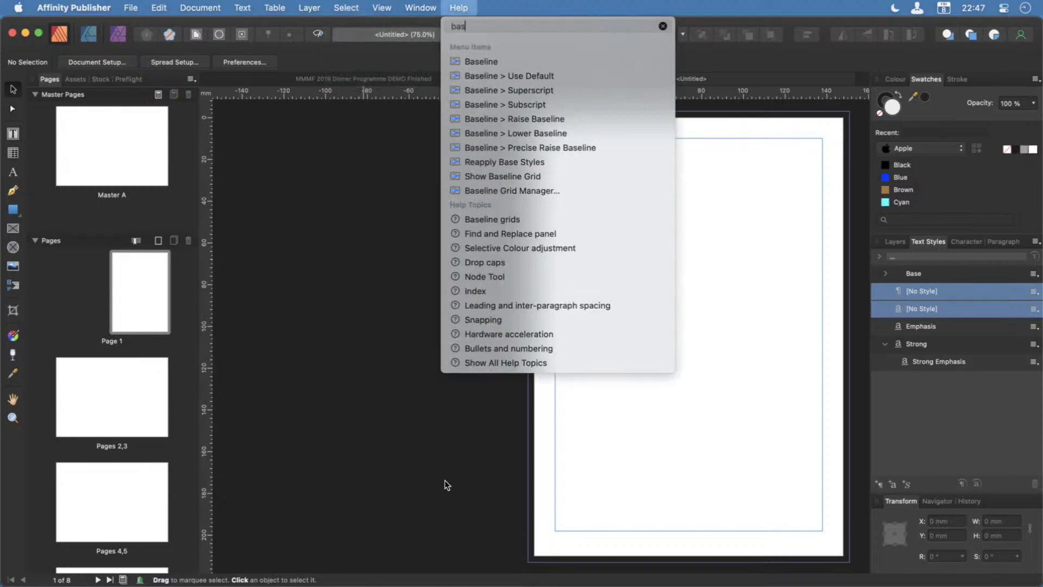
pyautogui.moveTo(522, 63)
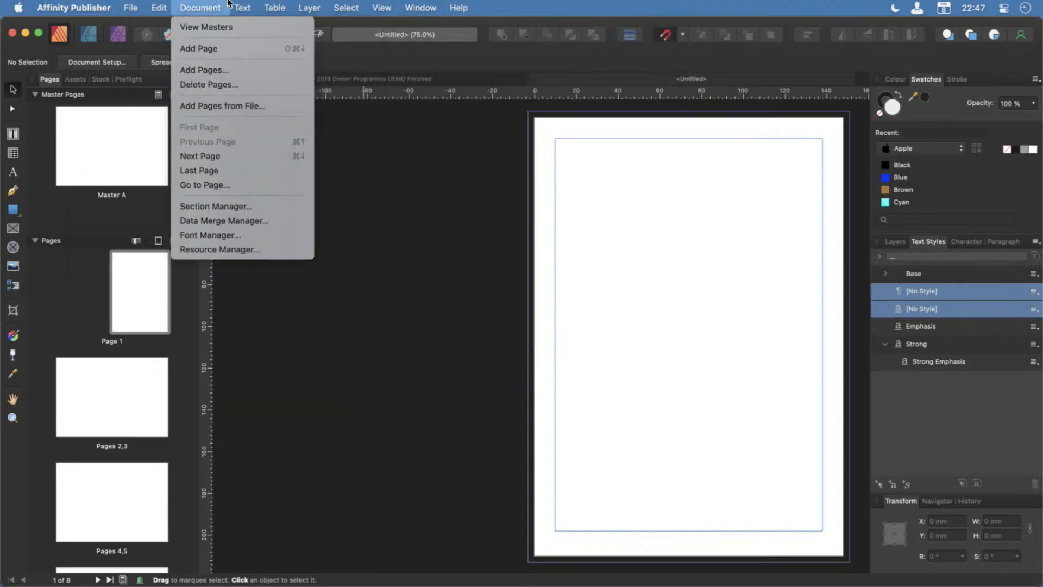
pyautogui.moveTo(238, 7)
pyautogui.moveTo(276, 206)
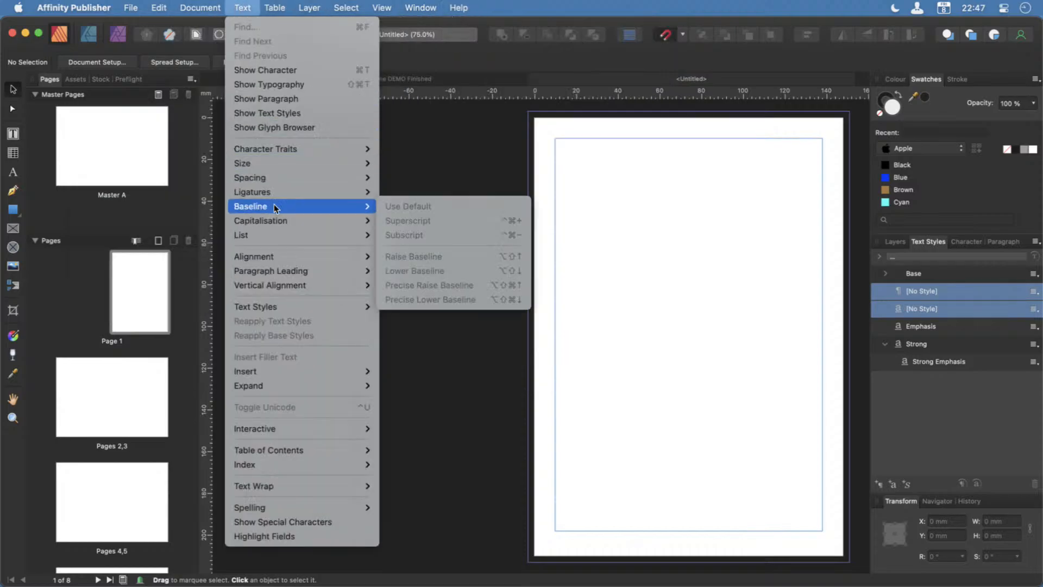
pyautogui.moveTo(471, 5)
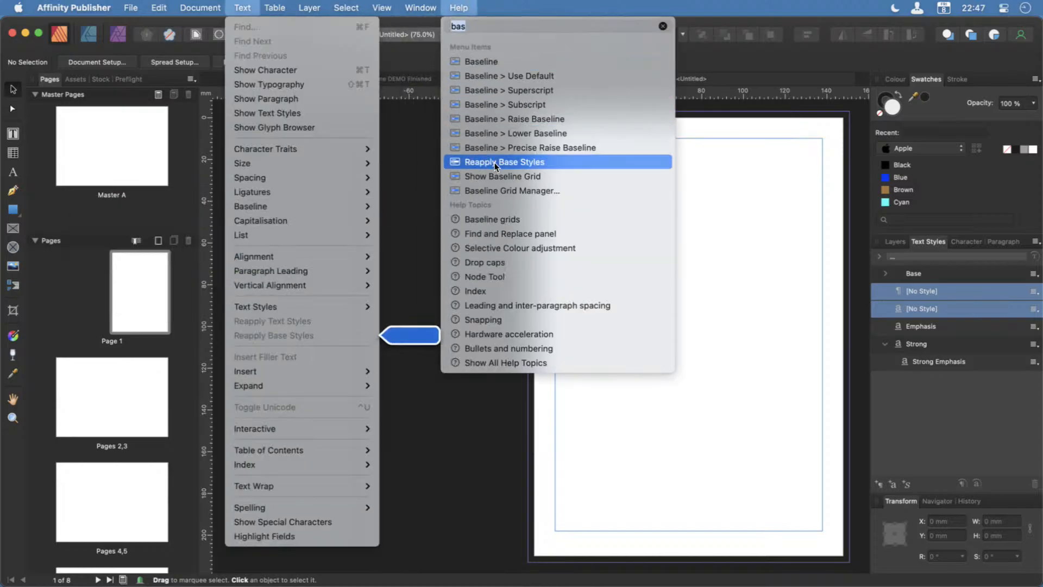
pyautogui.moveTo(494, 177)
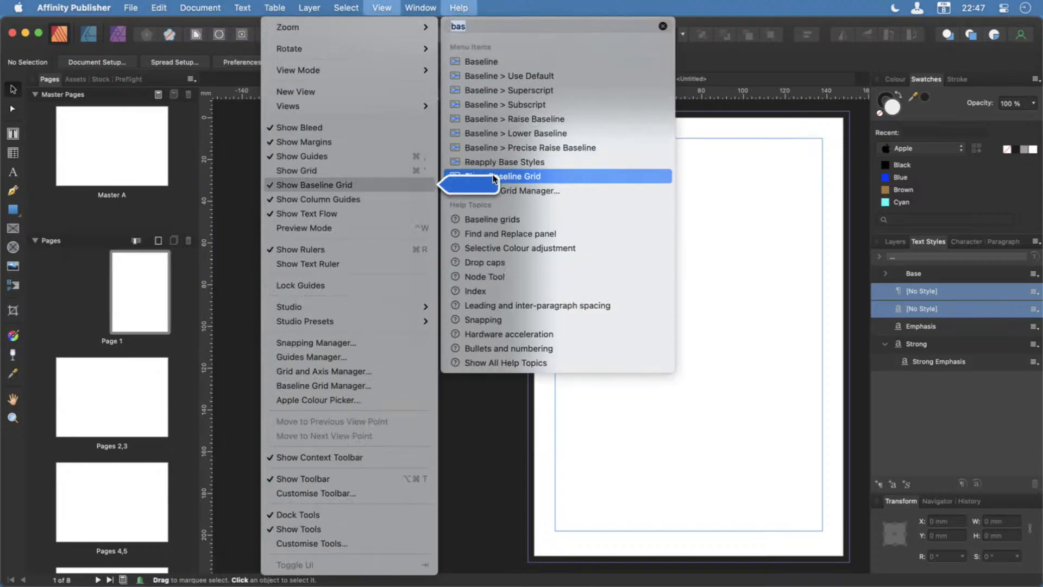
pyautogui.click(483, 190)
# Enable the document's baseline grid with 16 pt spacing and make its line colour mostly transparent.
pyautogui.moveTo(243, 376); pyautogui.dragTo(308, 263)
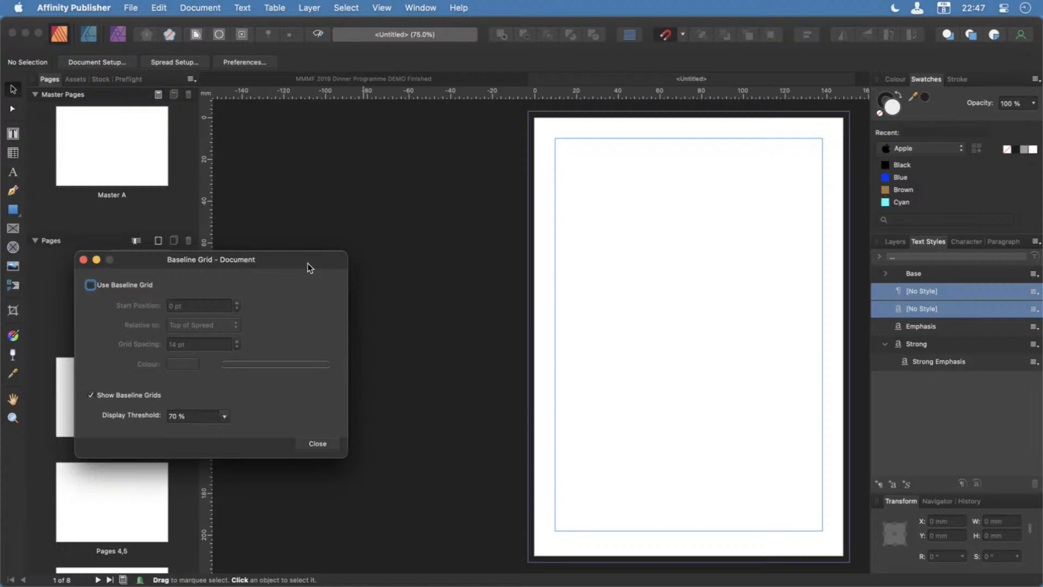
pyautogui.click(132, 285)
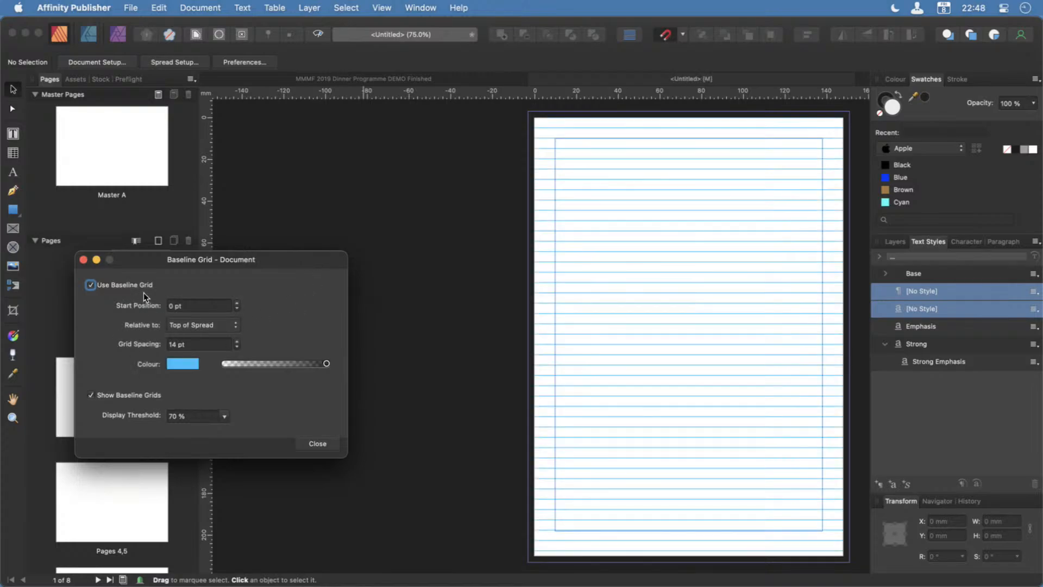
pyautogui.doubleClick(172, 344)
pyautogui.write('16')
pyautogui.press('Return')
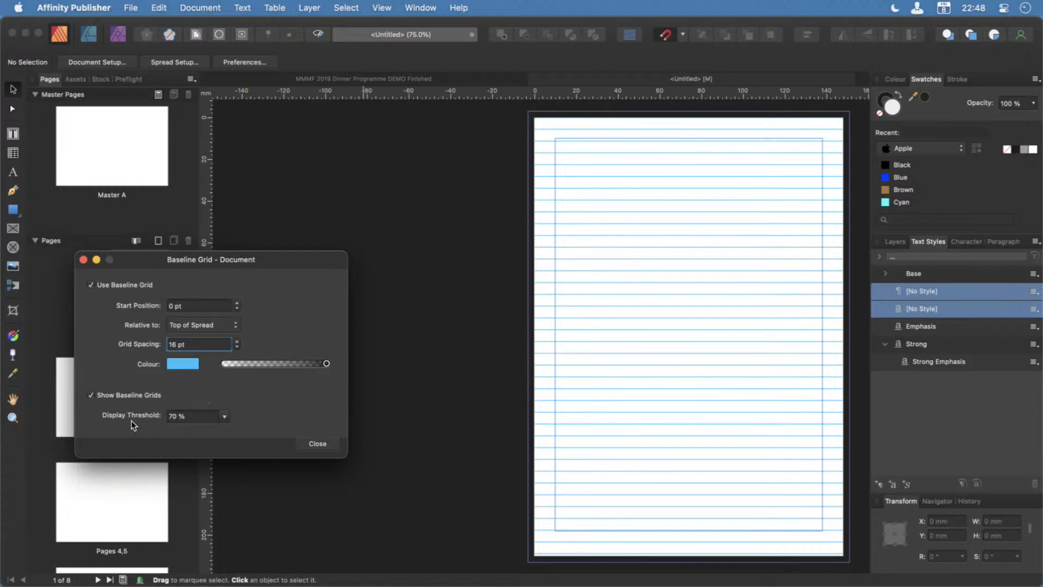
pyautogui.moveTo(325, 364)
pyautogui.mouseDown()
pyautogui.moveTo(259, 365)
pyautogui.moveTo(329, 364)
pyautogui.mouseUp()
pyautogui.moveTo(329, 366); pyautogui.dragTo(248, 368)
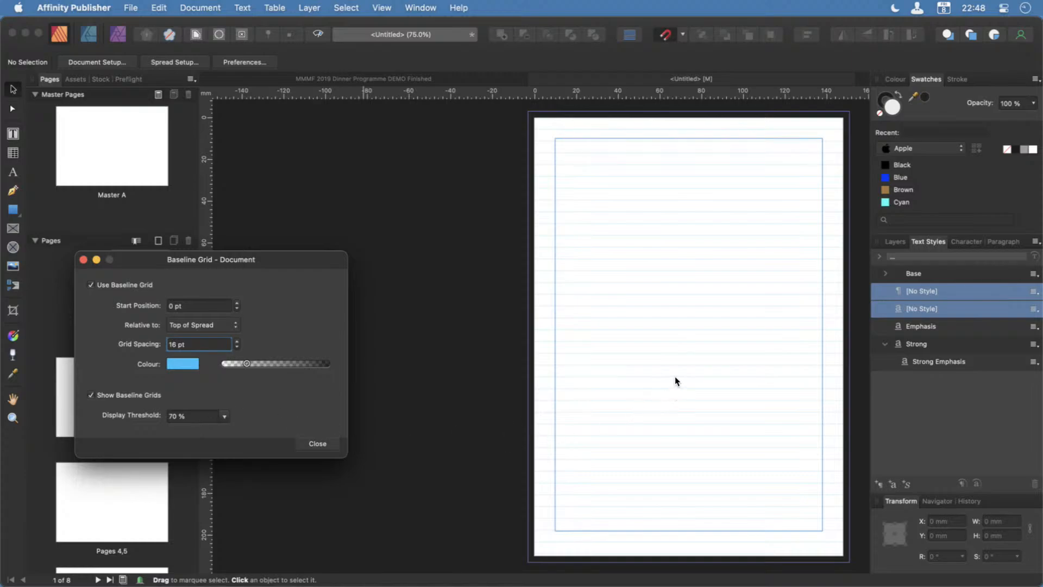
# Lower the baseline grid's display threshold to 10 % and check the grid on the zoomed-out pages.
pyautogui.scroll(5, 674, 376)
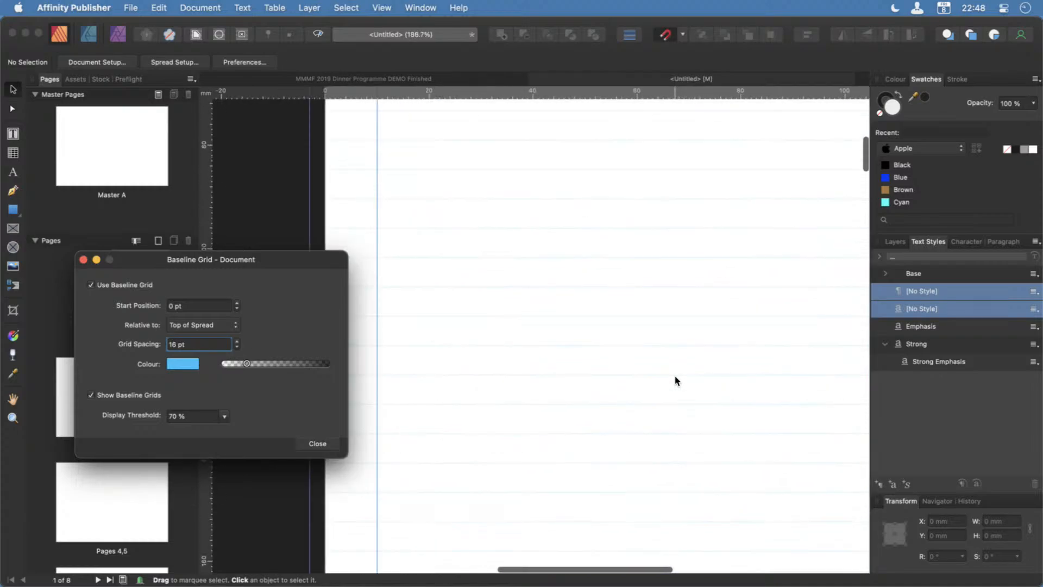
pyautogui.scroll(-5, 675, 376)
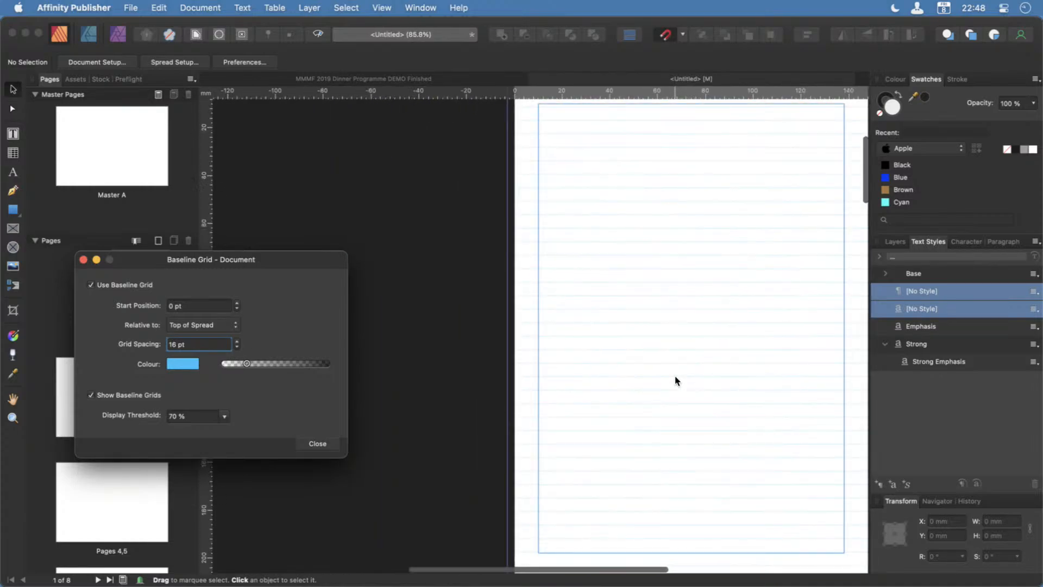
pyautogui.scroll(-1, 674, 376)
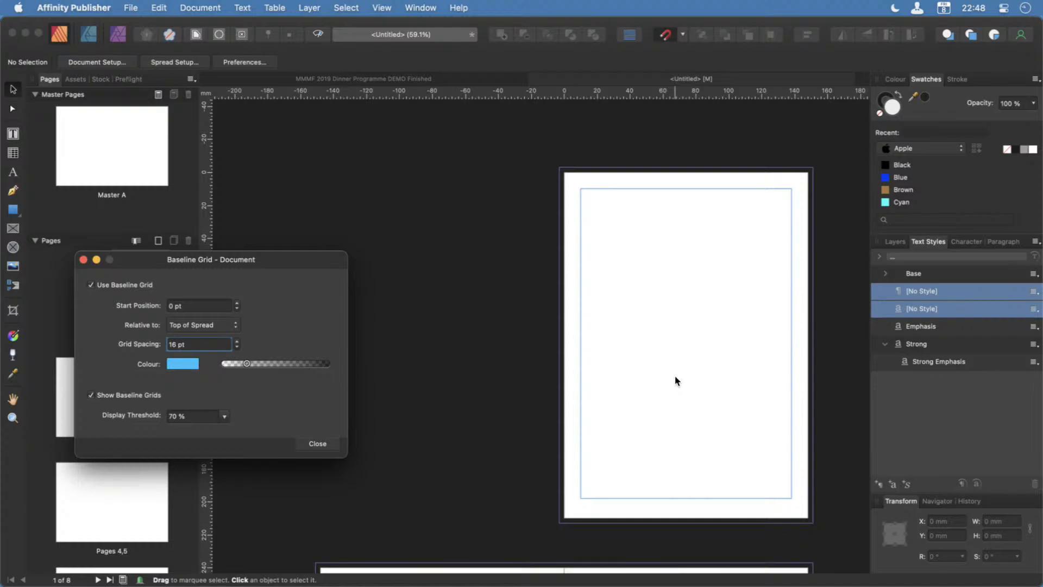
pyautogui.scroll(1, 675, 376)
pyautogui.scroll(-1, 674, 376)
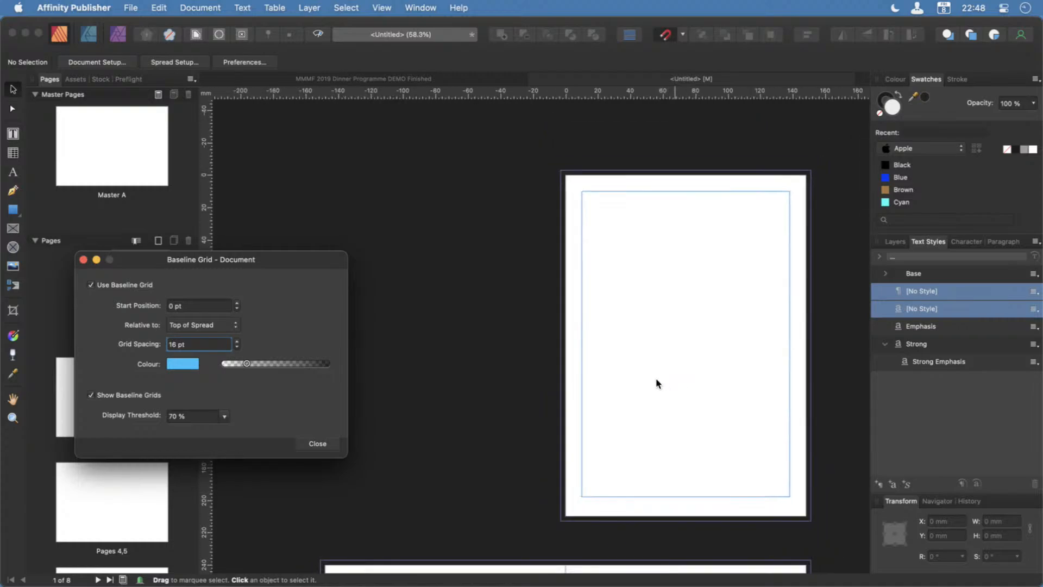
pyautogui.click(227, 417)
pyautogui.click(197, 432)
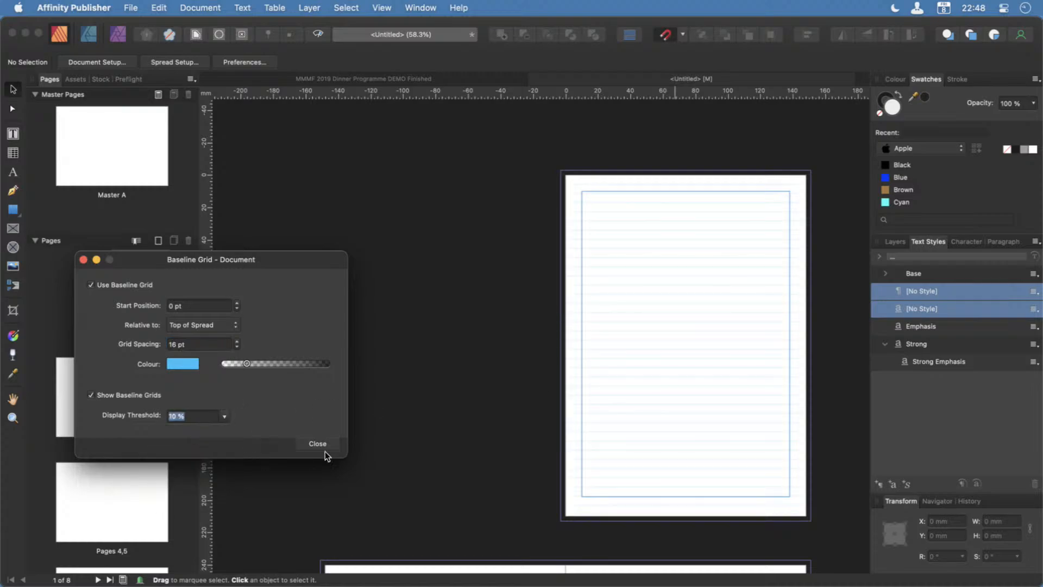
pyautogui.scroll(-6, 676, 435)
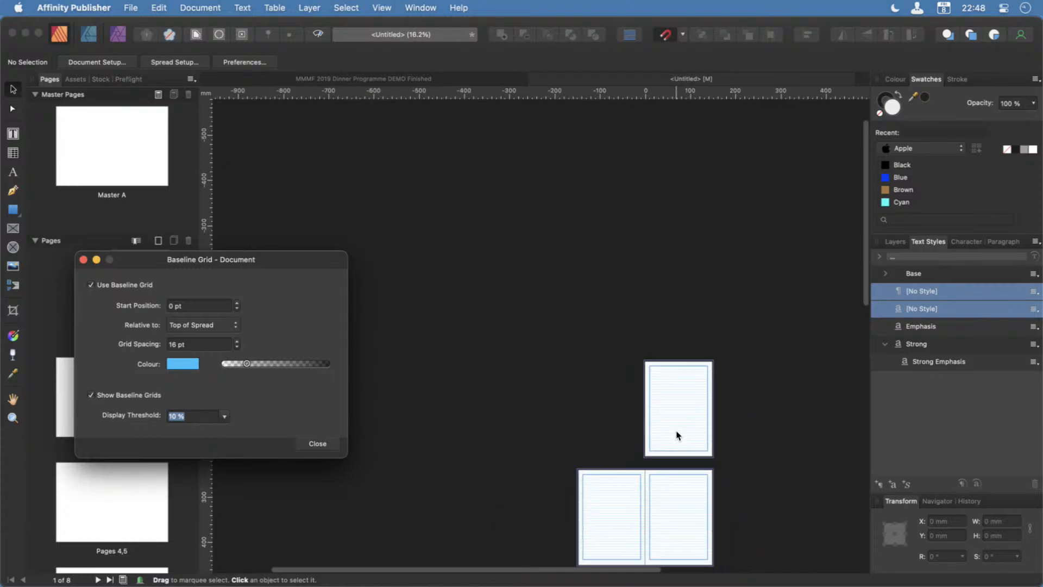
# Set the baseline grid's display threshold to 75 % and close the Baseline Grid settings.
pyautogui.scroll(6, 676, 435)
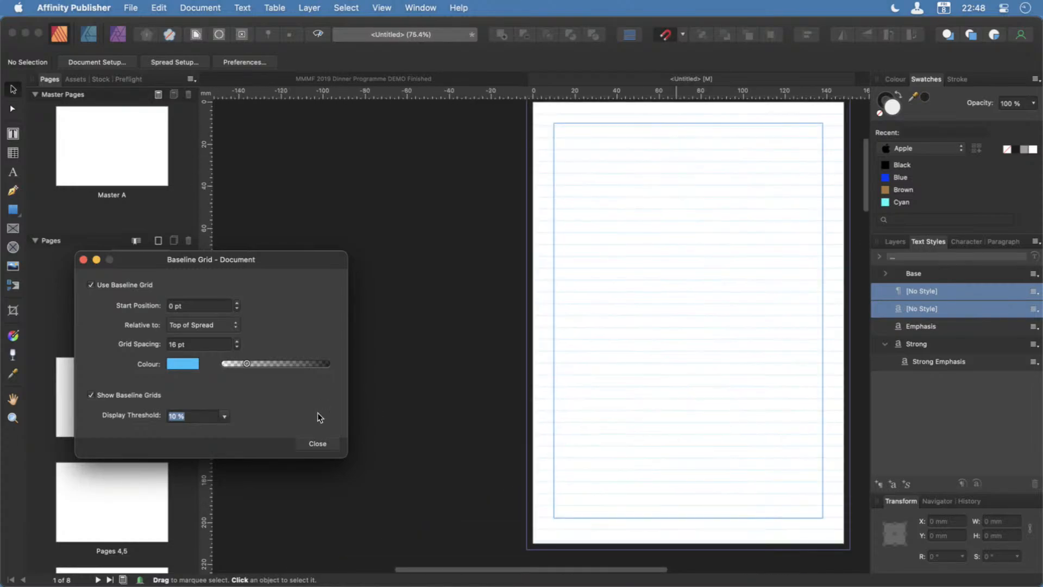
pyautogui.click(225, 416)
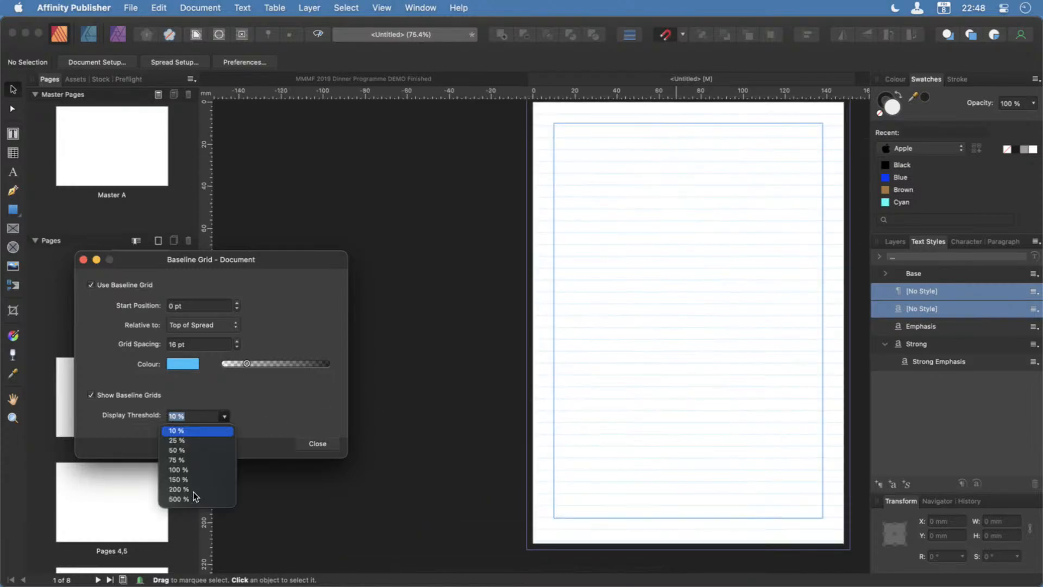
pyautogui.click(200, 458)
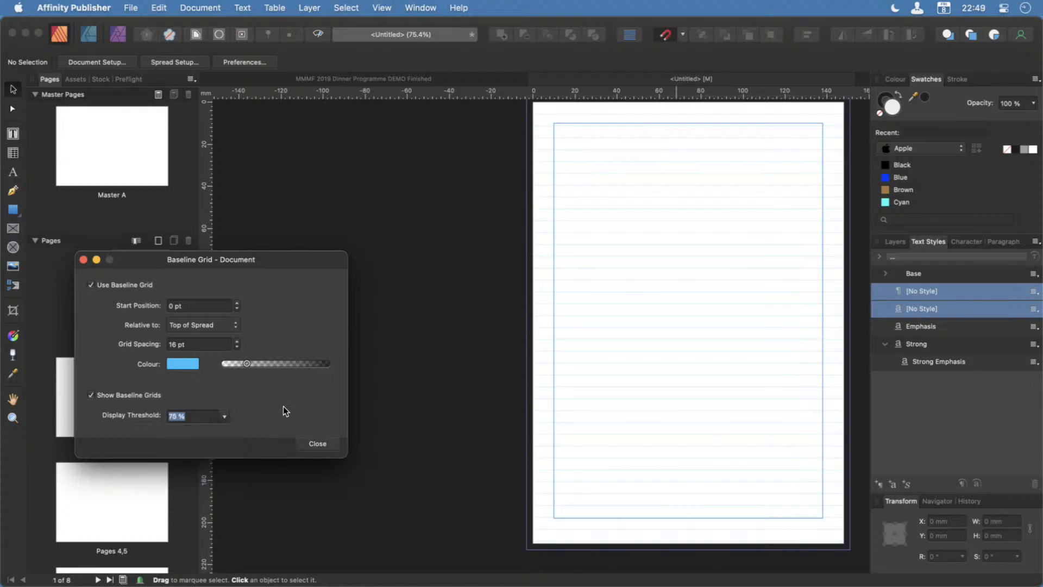
pyautogui.scroll(-2, 574, 435)
pyautogui.scroll(4, 574, 435)
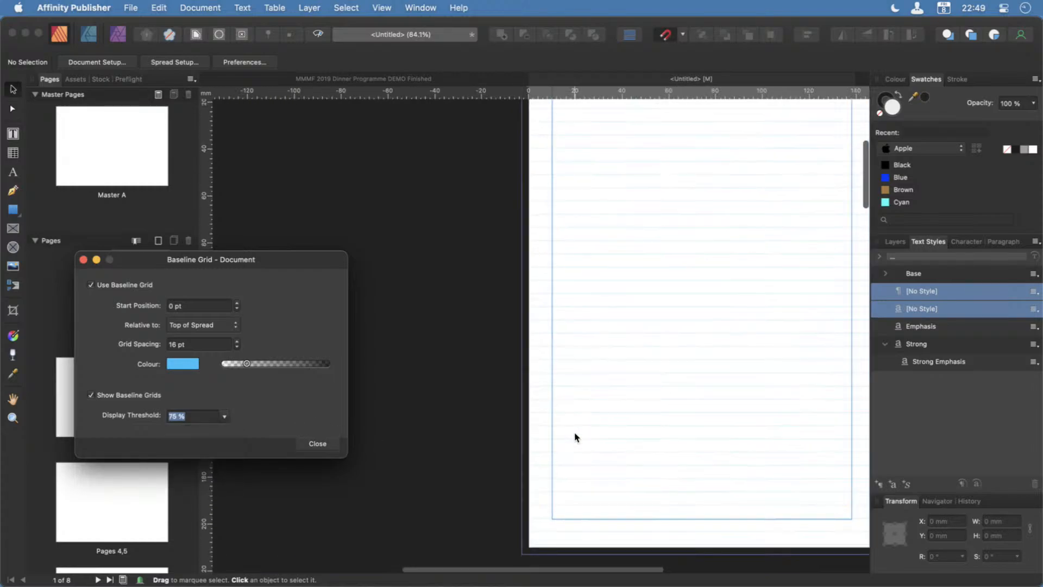
pyautogui.click(333, 447)
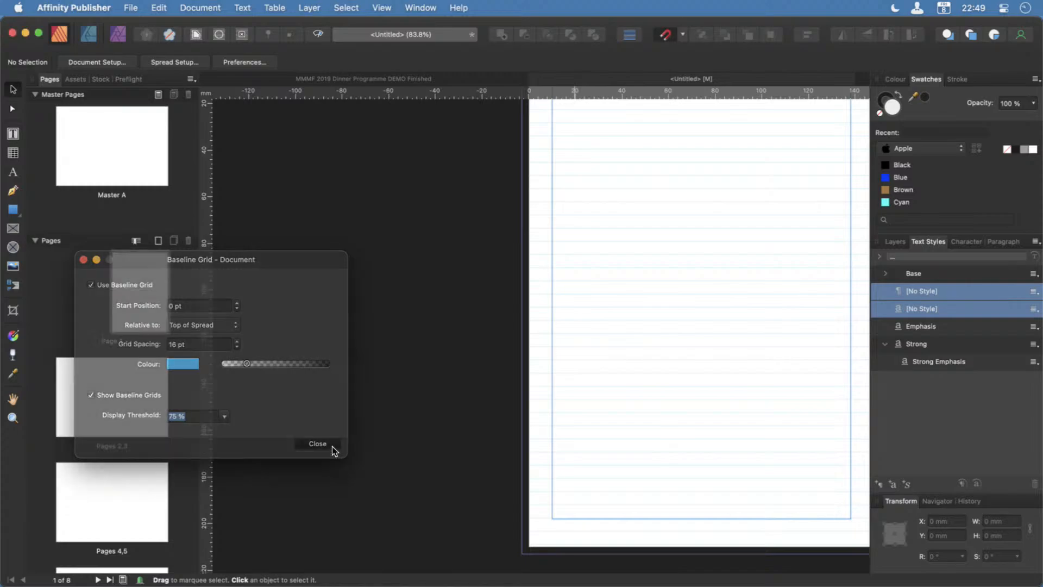
pyautogui.hscroll(5, 680, 427)
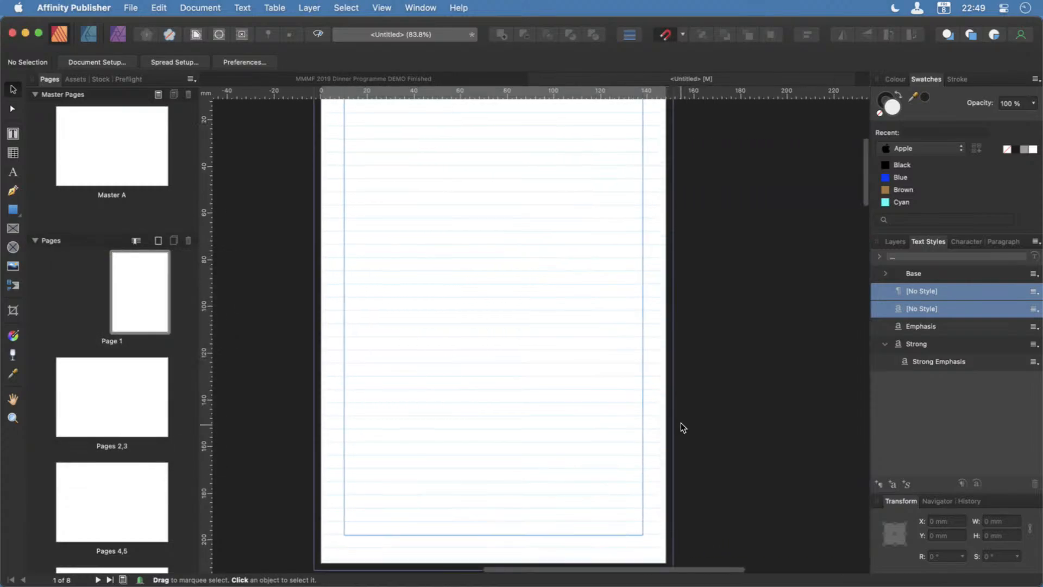
pyautogui.hscroll(-4, 672, 420)
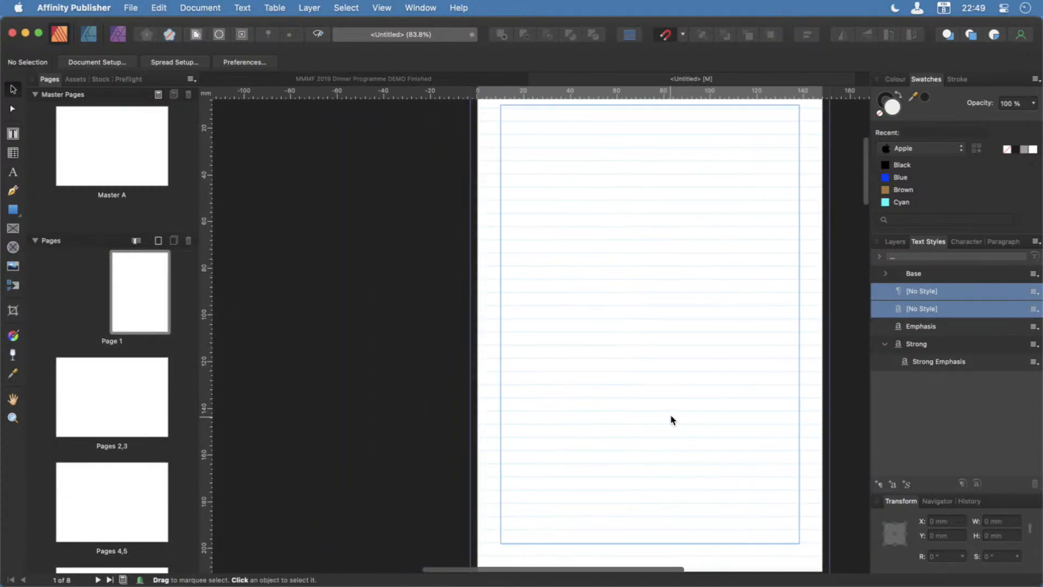
pyautogui.scroll(2, 673, 420)
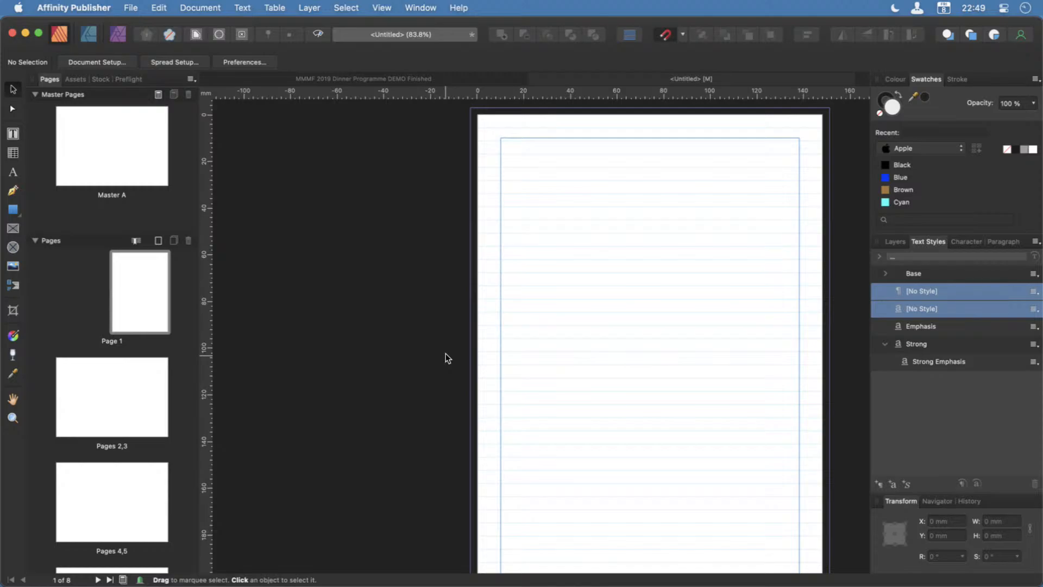
# Switch to the finished 2019 programme, open the MMMF Programme 2021 folder in Finder and expand its Artwork & Images folder.
pyautogui.click(434, 79)
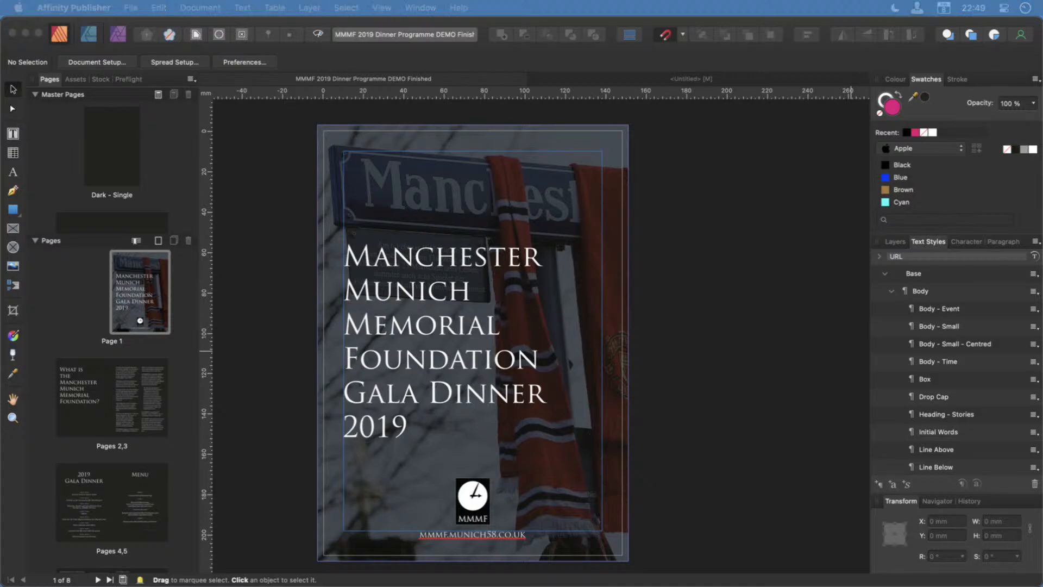
pyautogui.moveTo(614, 584); pyautogui.dragTo(435, 97)
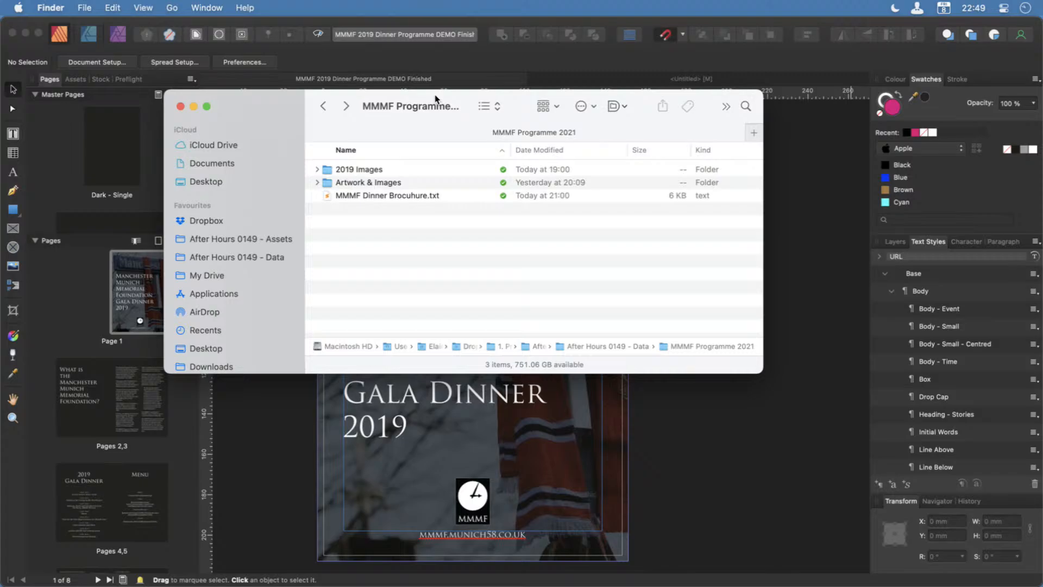
pyautogui.doubleClick(436, 96)
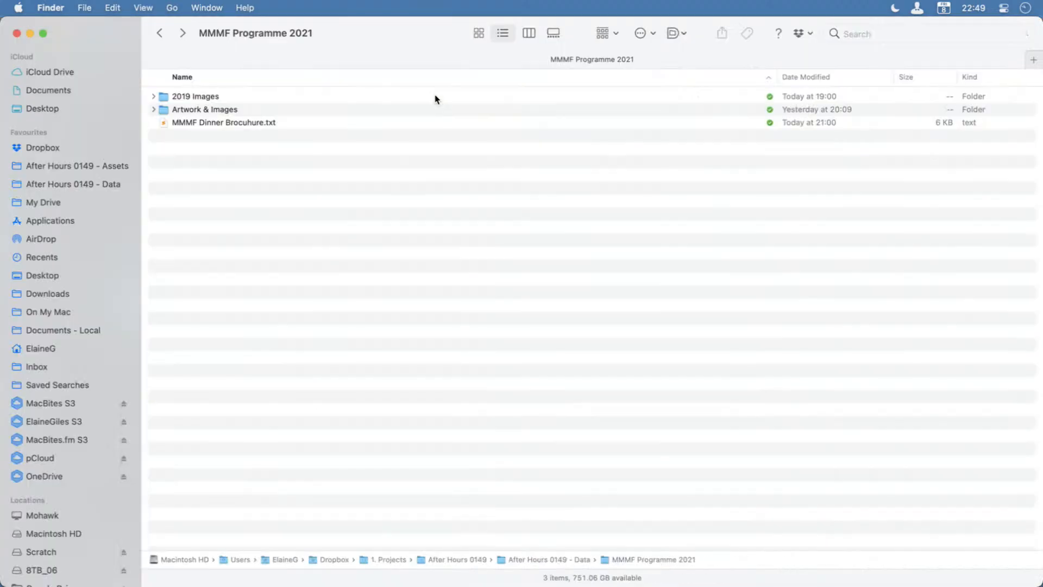
pyautogui.click(237, 100)
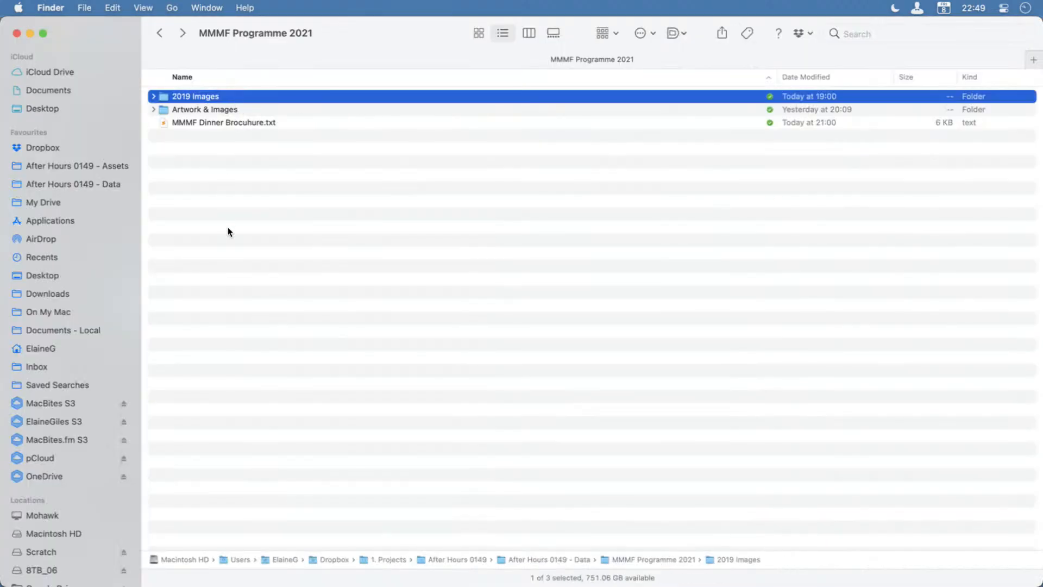
pyautogui.click(193, 125)
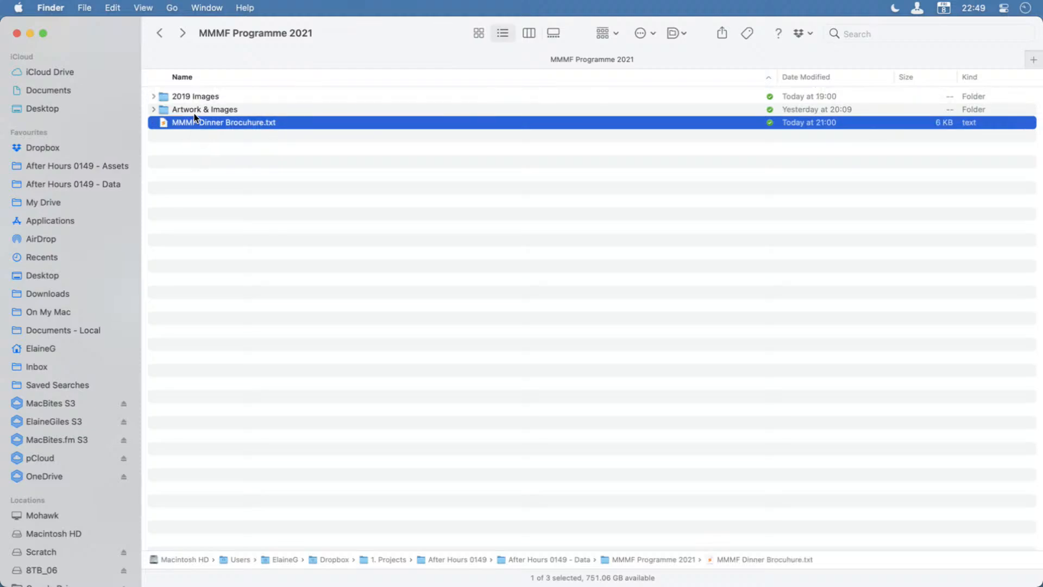
pyautogui.press('Up')
pyautogui.click(154, 110)
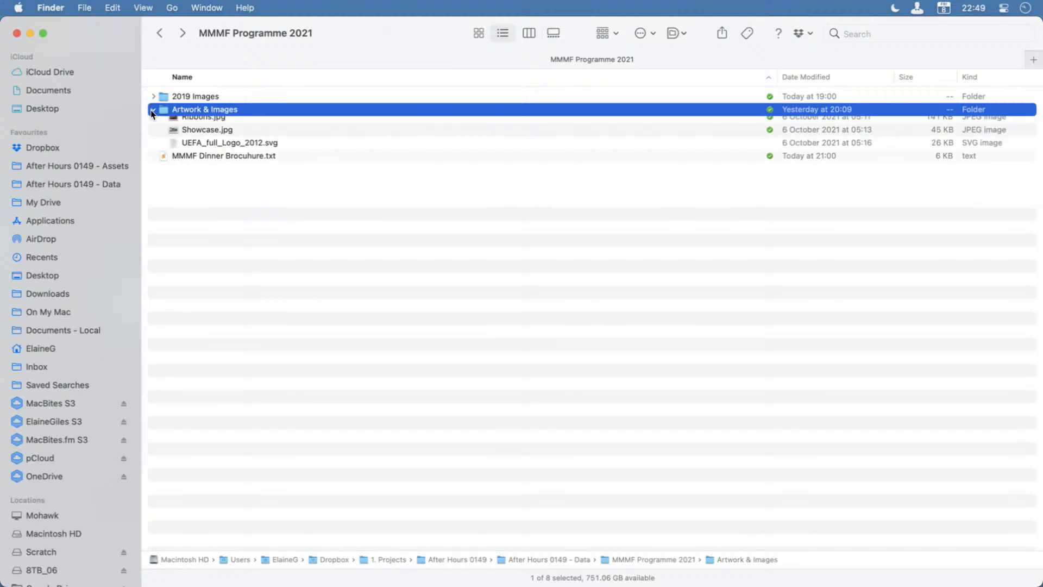
# Preview the pictures in the Artwork & Images folder, from Fans Rep.png through to UEFA_full_Logo_2012.svg.
pyautogui.click(242, 124)
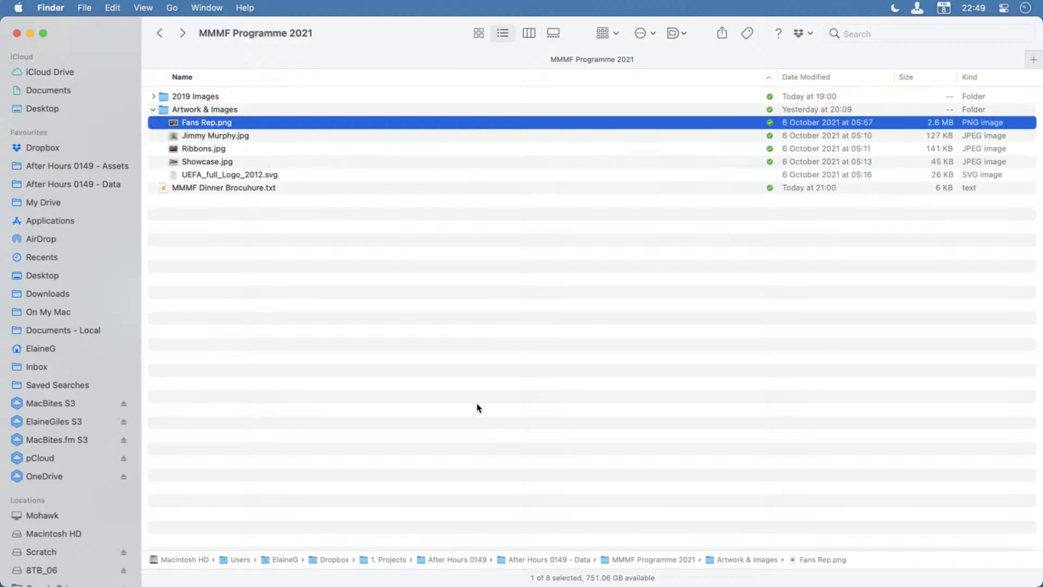
pyautogui.press('space')
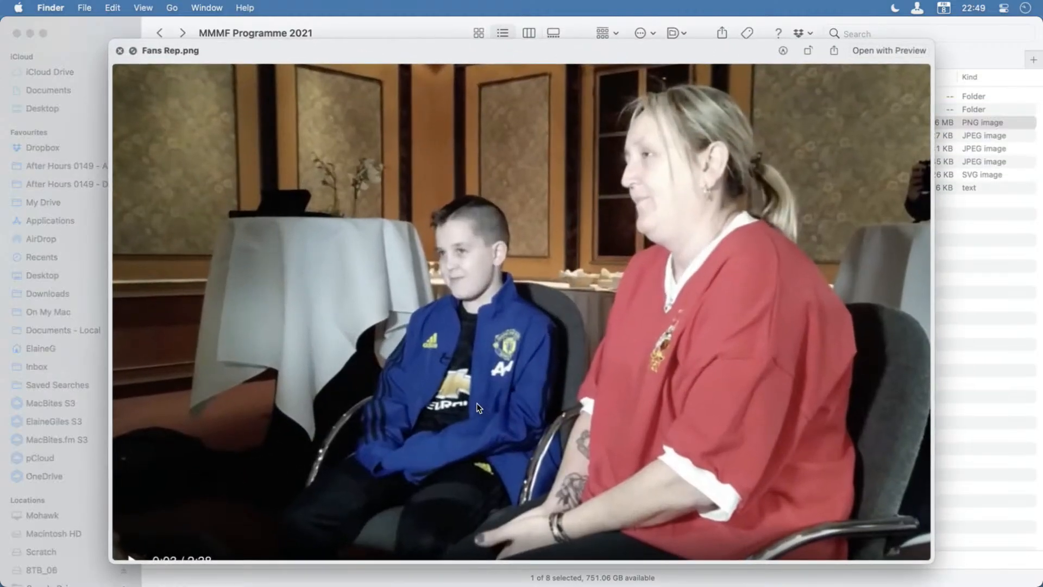
pyautogui.press('Down')
pyautogui.press('Down')
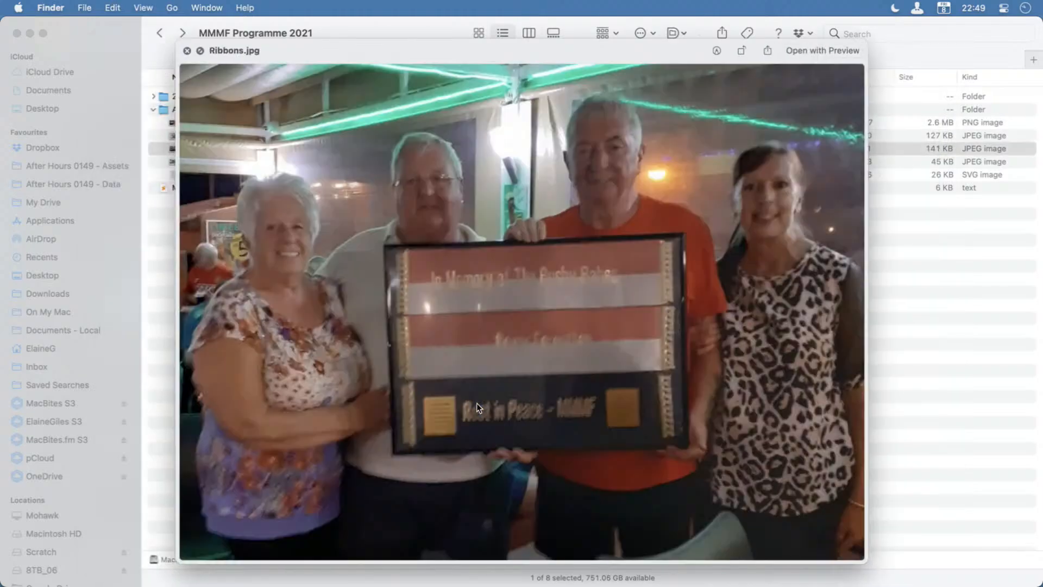
pyautogui.press('Down')
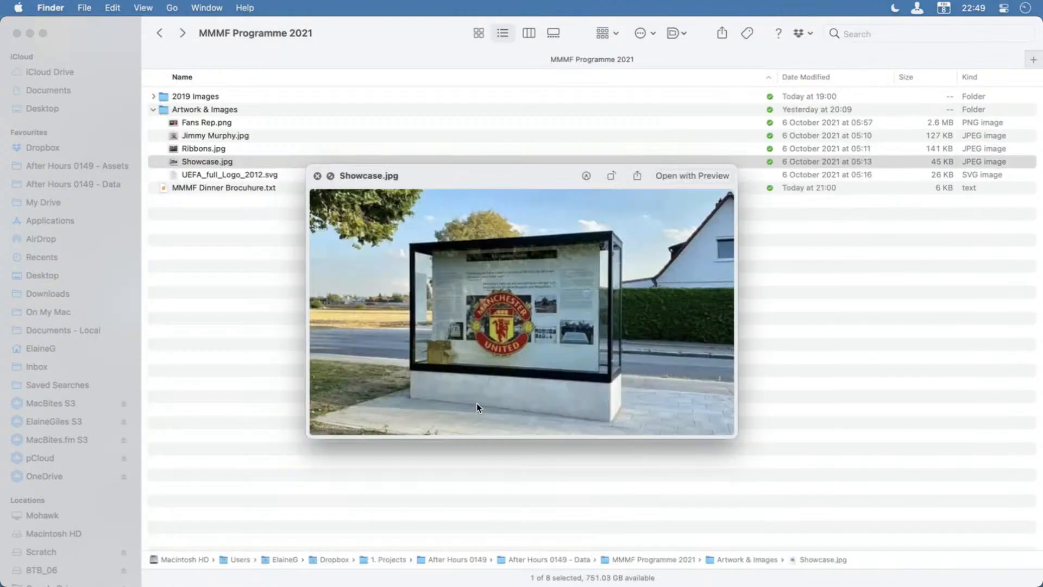
pyautogui.press('Down')
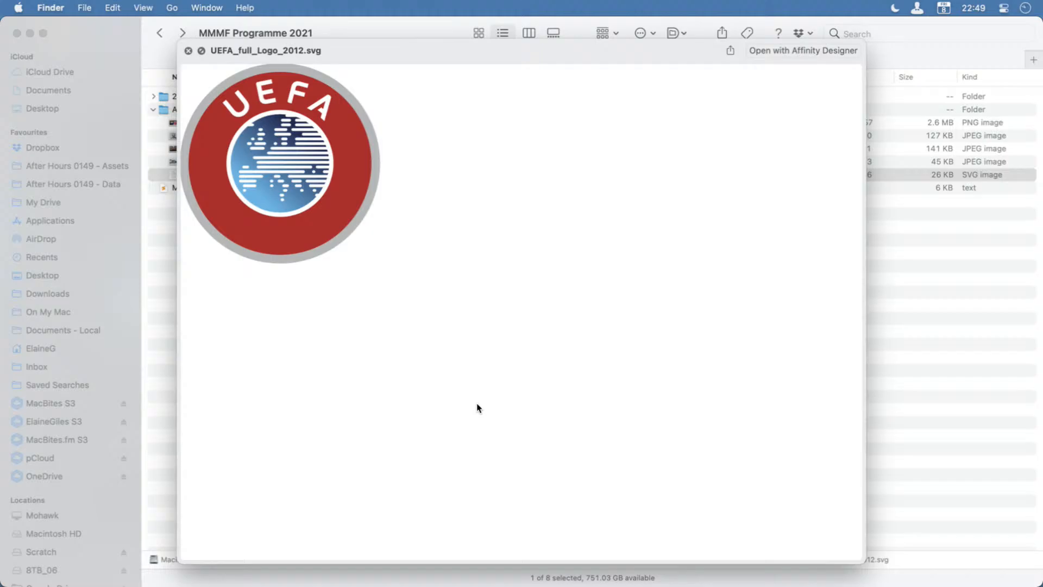
pyautogui.press('Up')
pyautogui.press('Up')
pyautogui.press('Up')
pyautogui.press('Up')
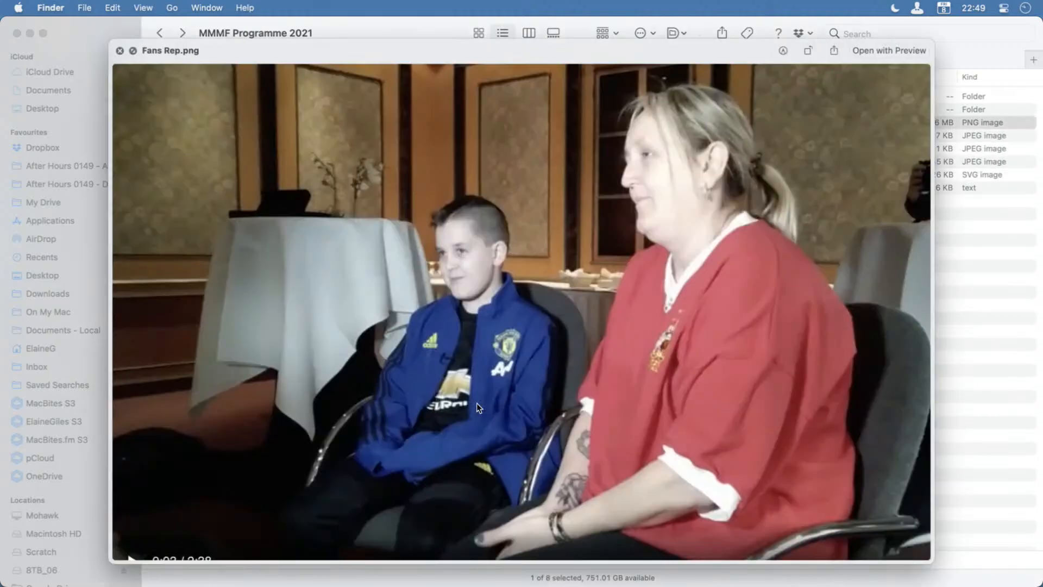
pyautogui.press('space')
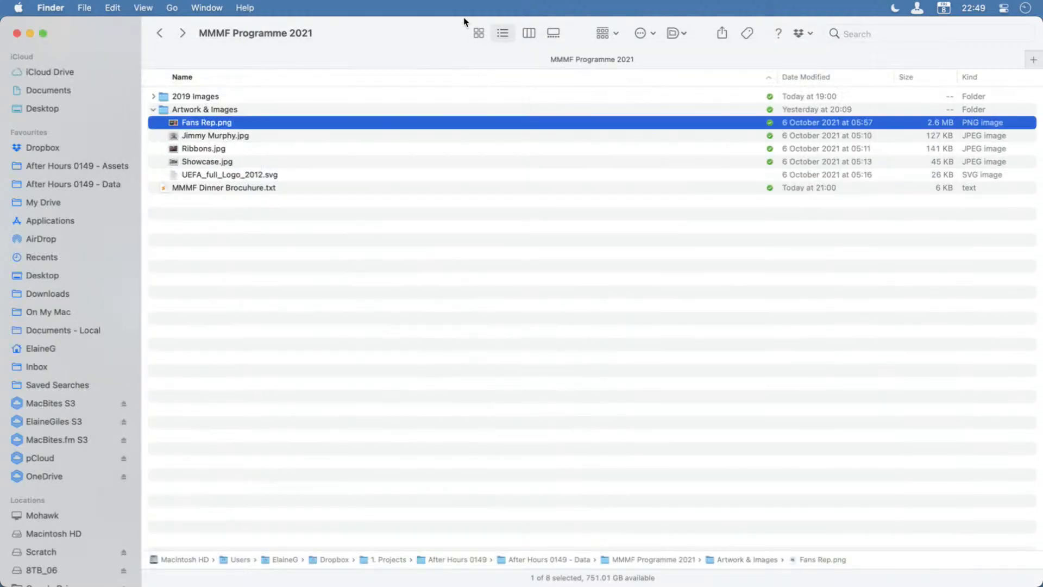
# Return to the finished programme in Affinity Publisher and examine the showcase and wreath picture frames on pages 6 and 7.
pyautogui.press('super+m')
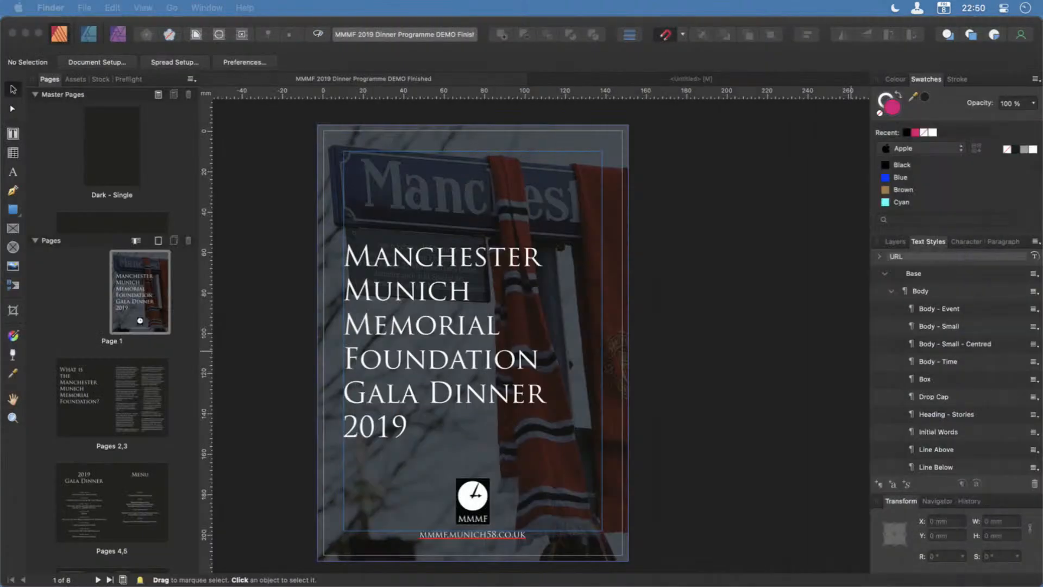
pyautogui.click(250, 262)
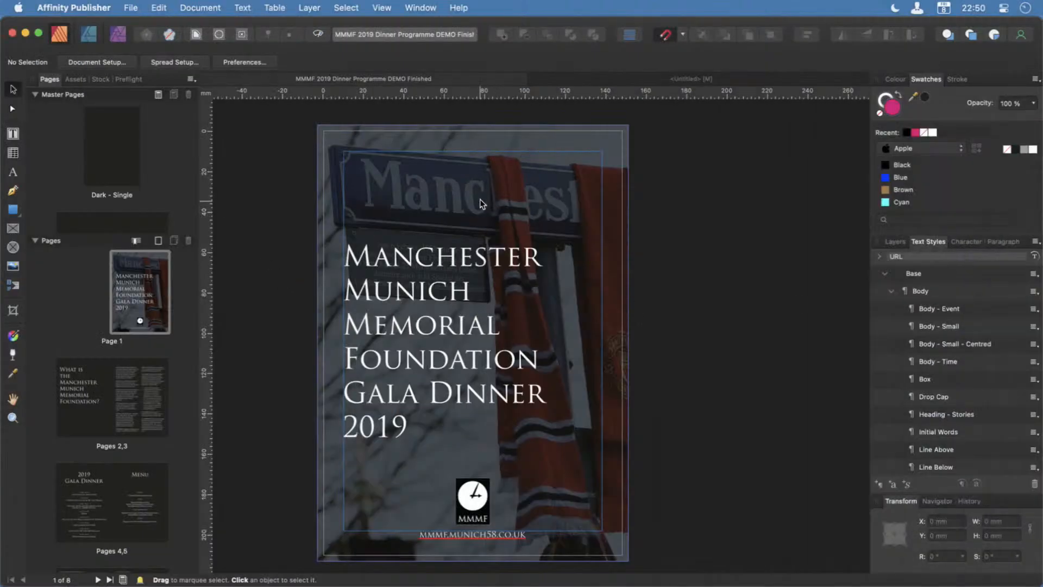
pyautogui.scroll(-3, 145, 529)
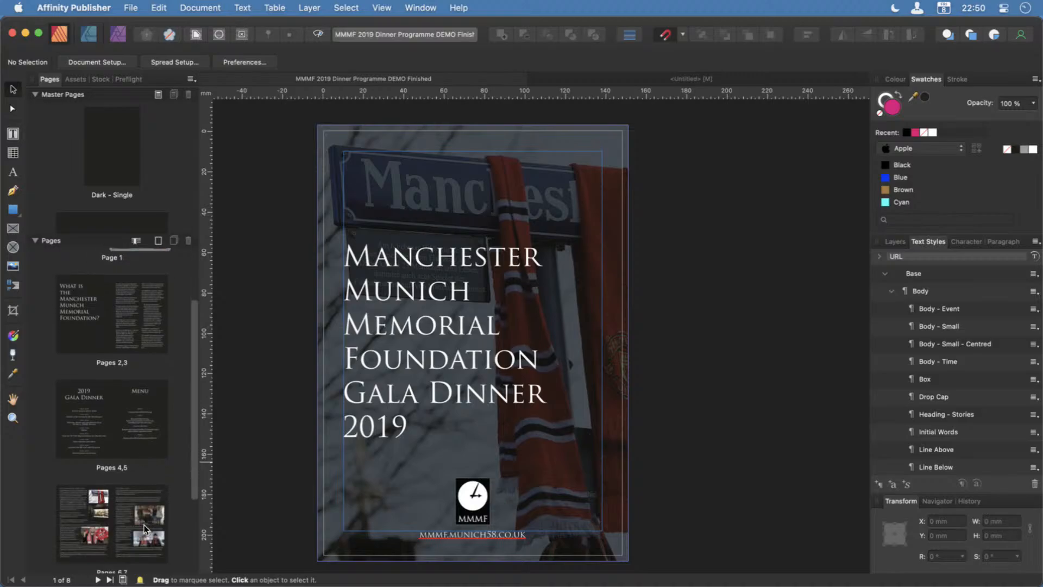
pyautogui.click(123, 518)
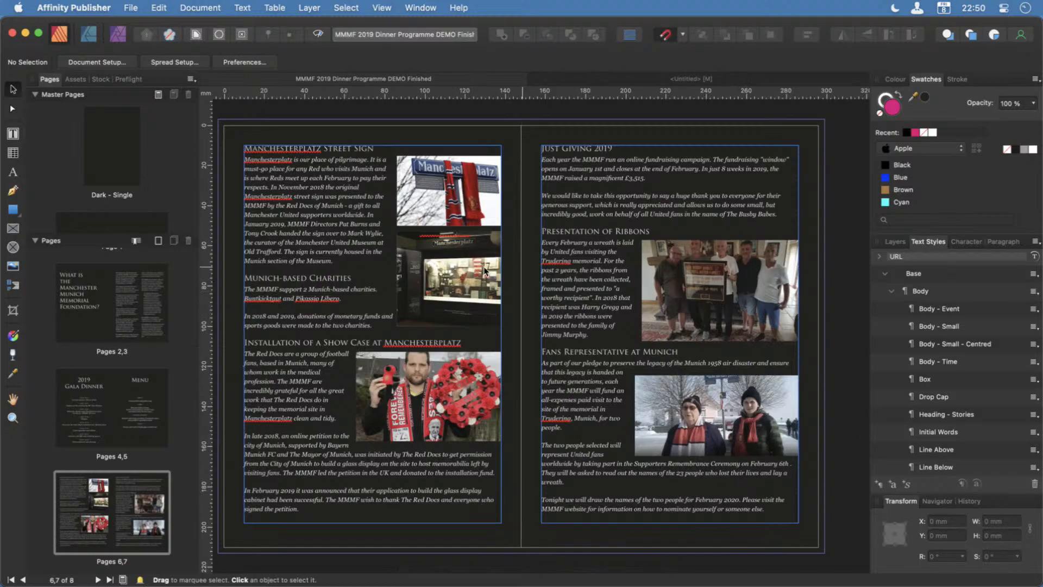
pyautogui.click(446, 265)
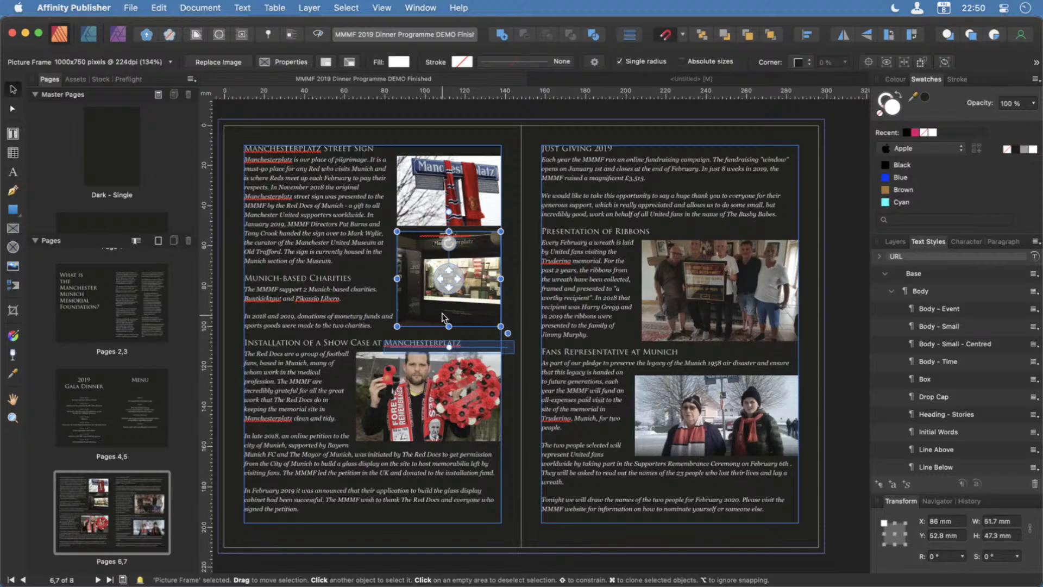
pyautogui.click(441, 413)
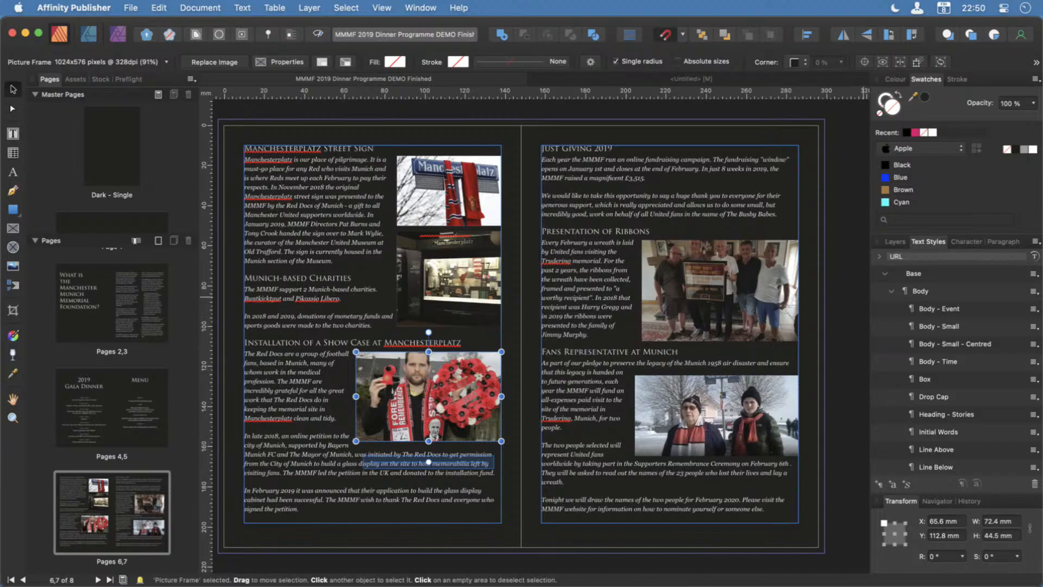
# Switch to Finder, preview Showcase.jpg from the Artwork & Images folder, and put the folder window away.
pyautogui.moveTo(1041, 209); pyautogui.dragTo(391, 17)
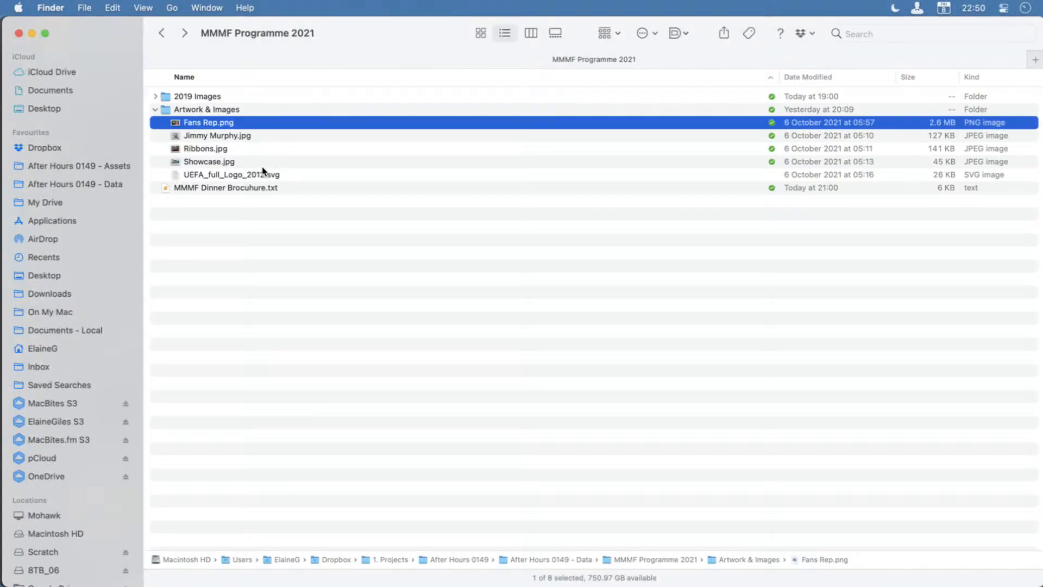
pyautogui.click(263, 162)
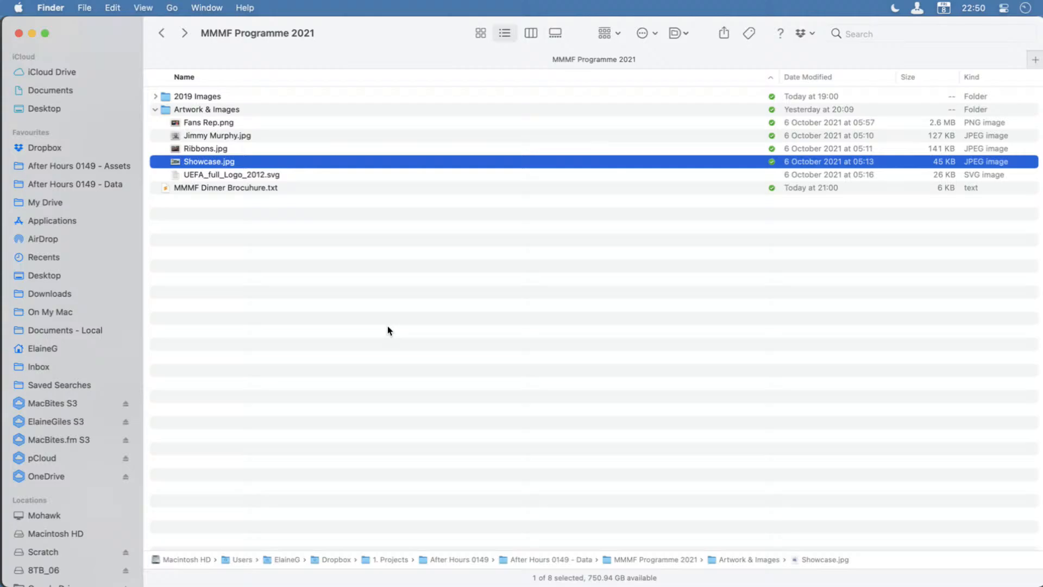
pyautogui.press('space')
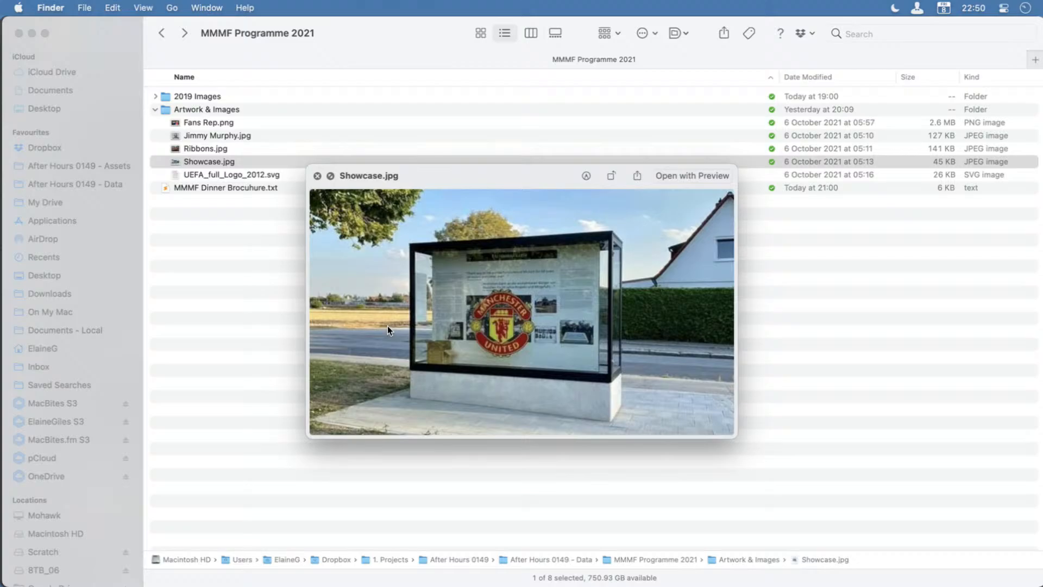
pyautogui.click(317, 175)
pyautogui.doubleClick(391, 31)
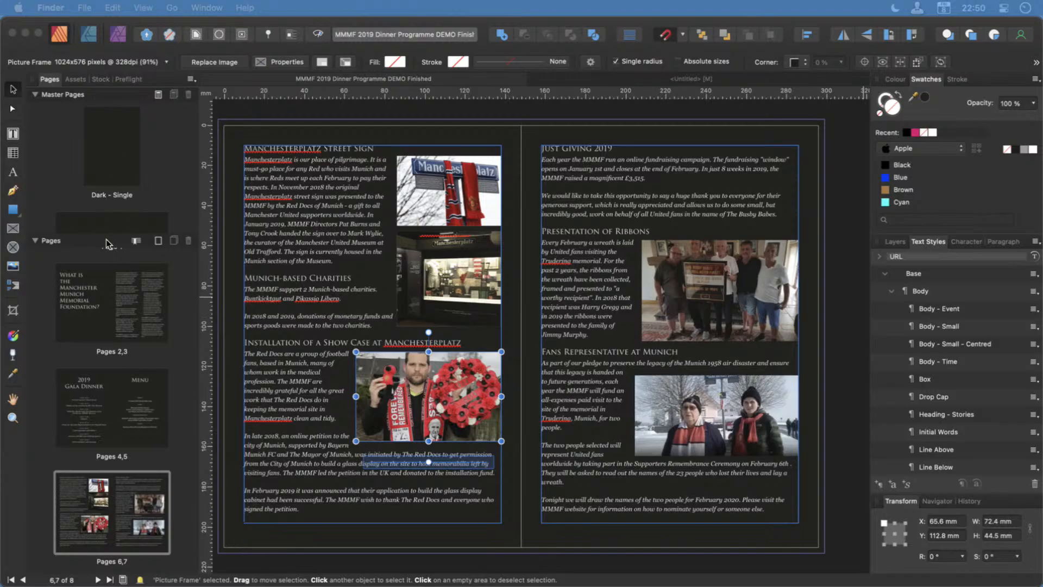
# Examine the MMMF logo group on the finished programme's cover and show the logo on back page 8.
pyautogui.scroll(3, 103, 253)
pyautogui.click(130, 315)
pyautogui.click(130, 315)
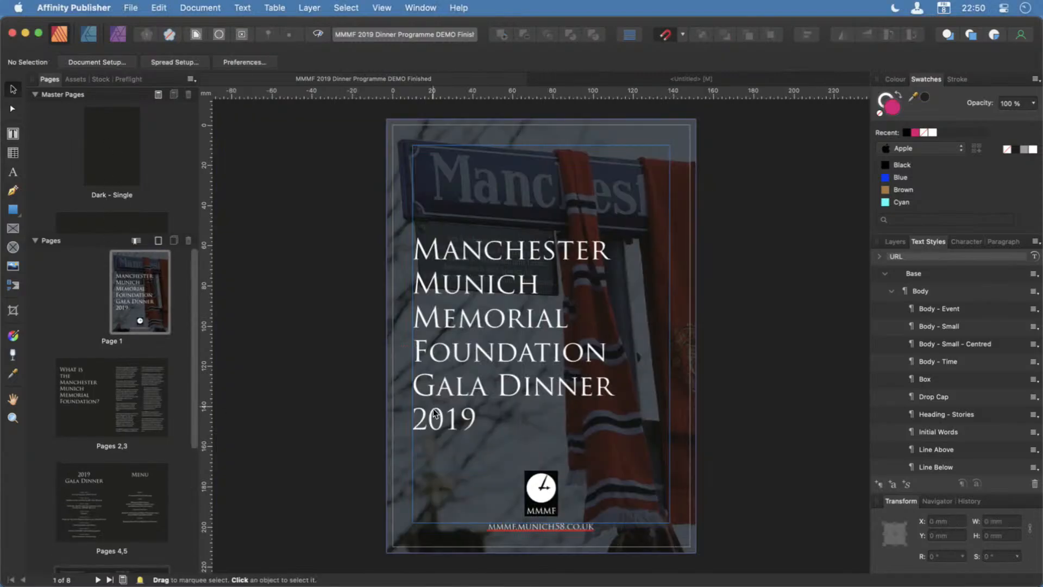
pyautogui.click(527, 510)
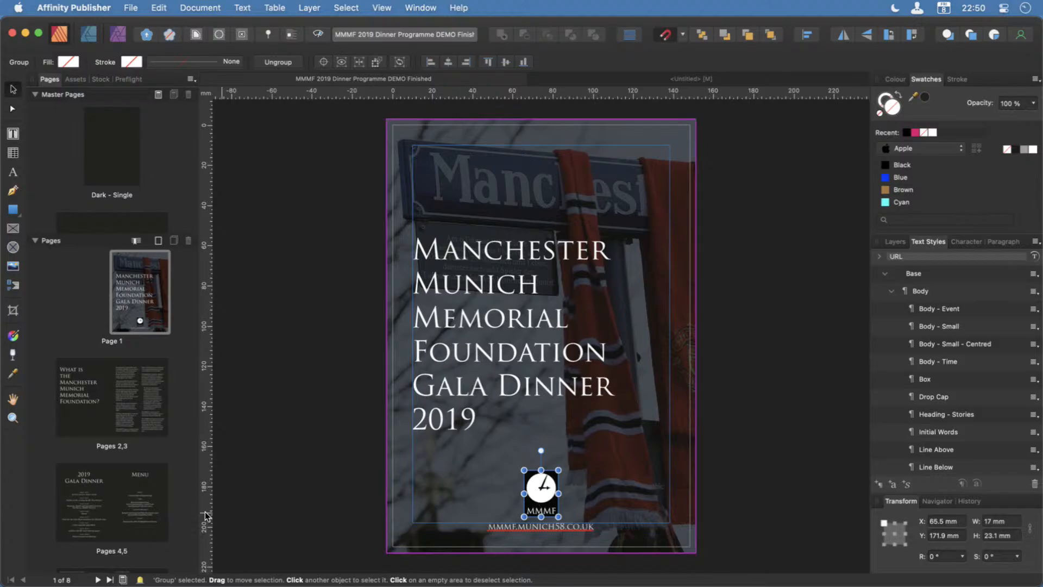
pyautogui.scroll(-3, 106, 496)
pyautogui.scroll(-3, 106, 497)
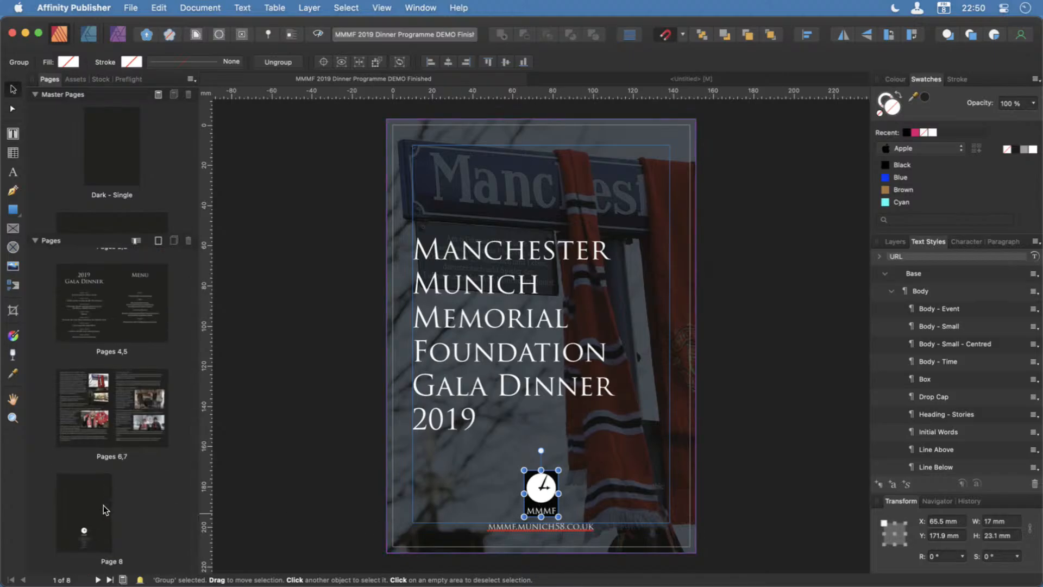
pyautogui.click(103, 506)
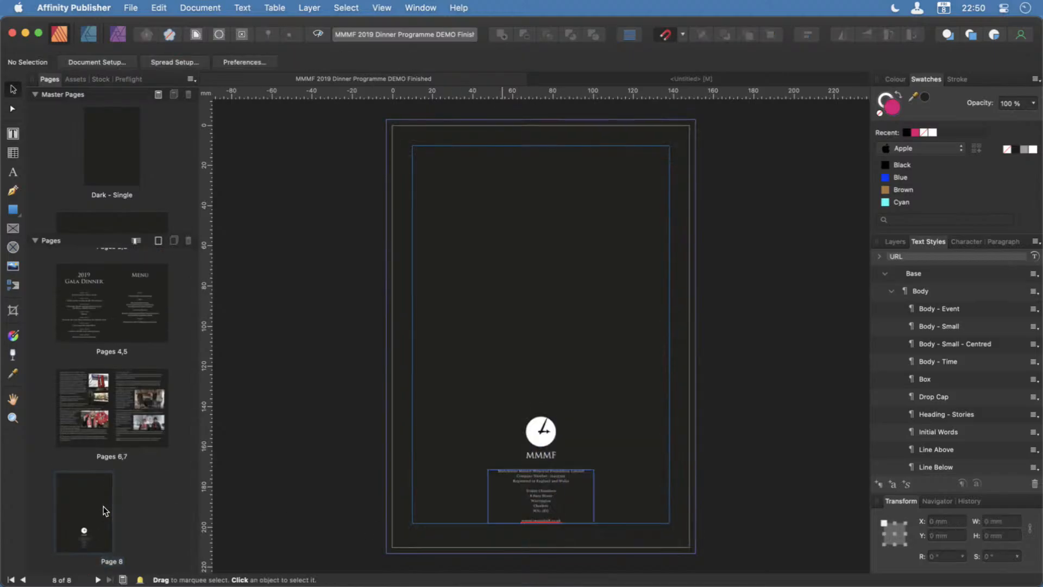
# Deselect the back-page logo and open the Resource Manager for the finished programme's placed images.
pyautogui.click(545, 438)
pyautogui.click(275, 448)
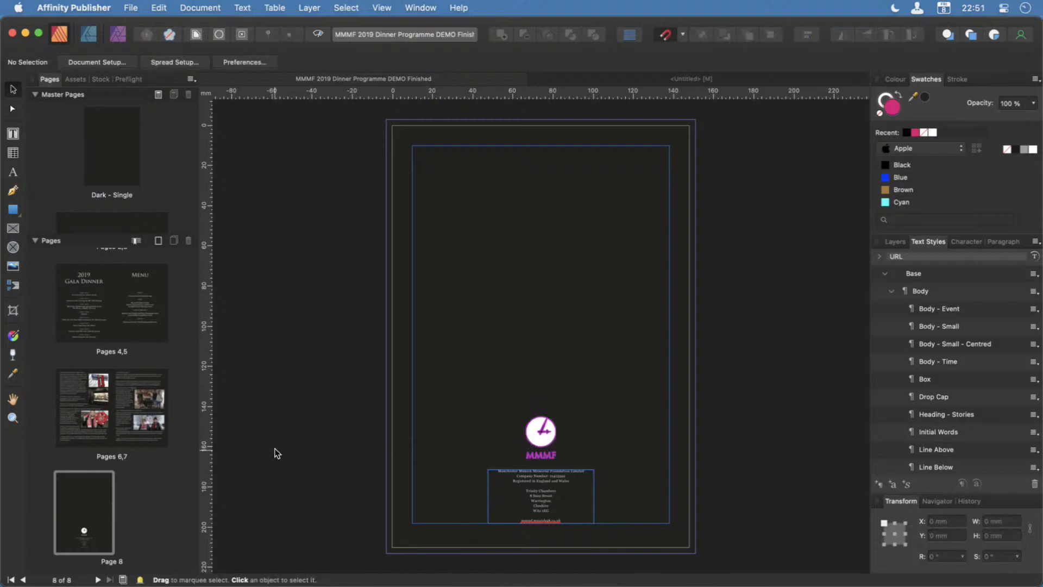
pyautogui.scroll(5, 136, 454)
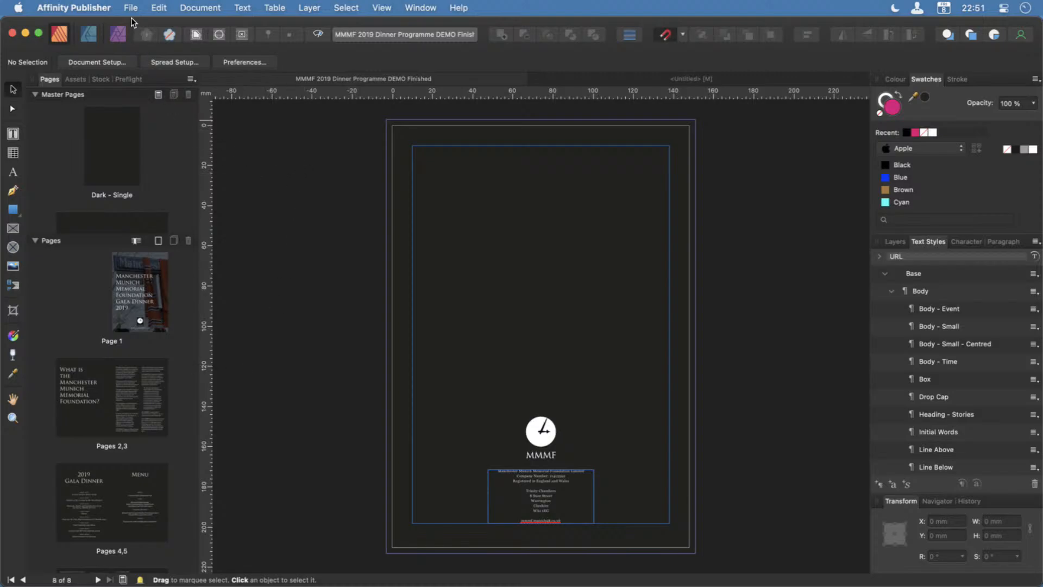
pyautogui.click(157, 6)
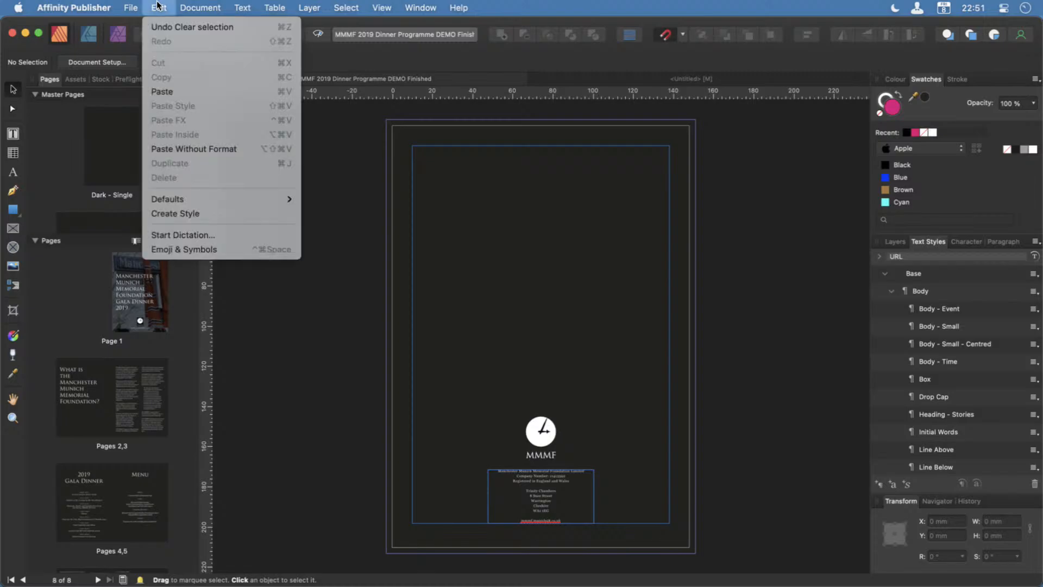
pyautogui.moveTo(200, 3)
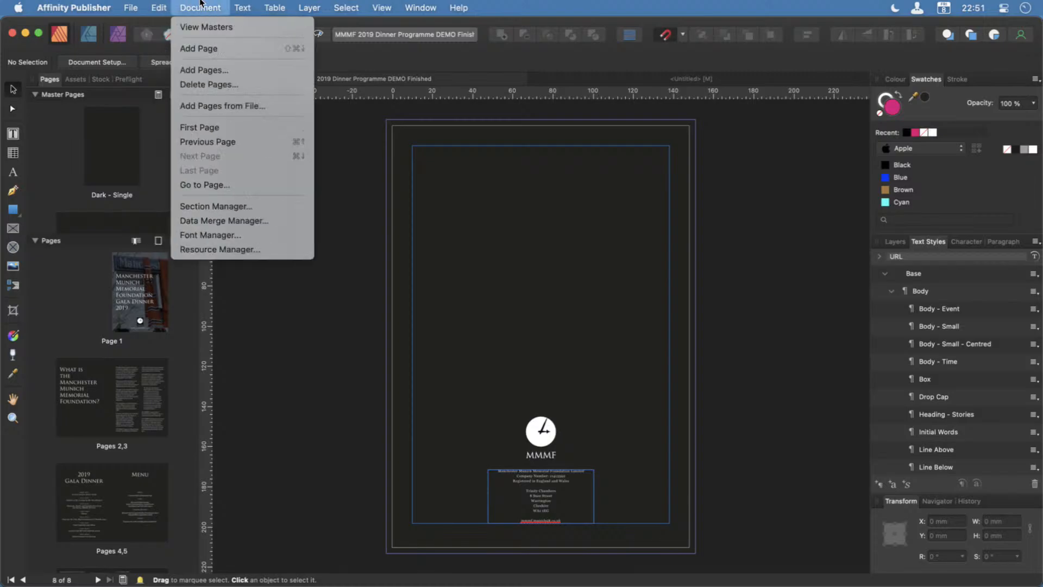
pyautogui.click(260, 249)
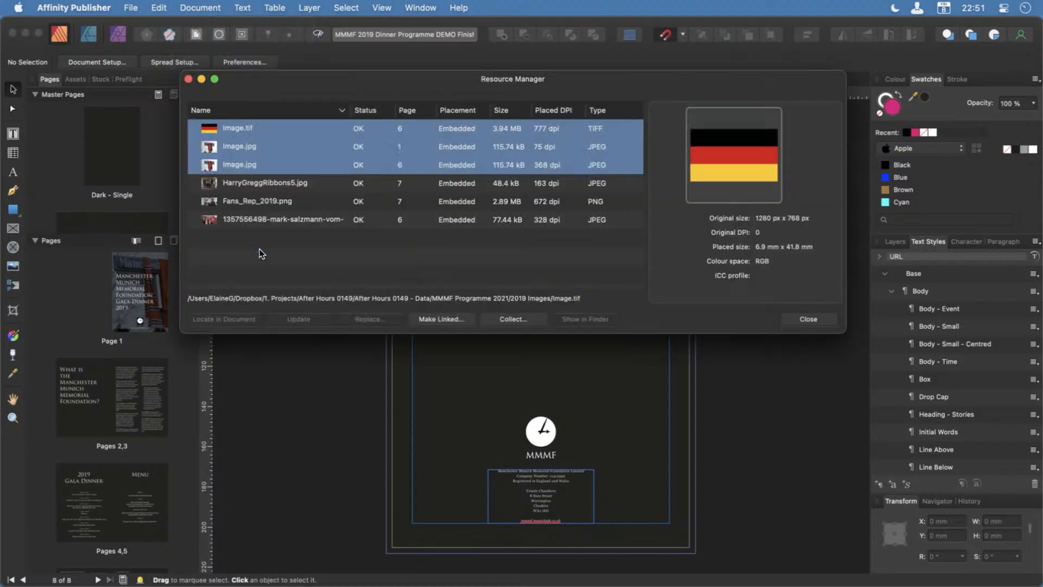
pyautogui.moveTo(577, 85); pyautogui.dragTo(582, 126)
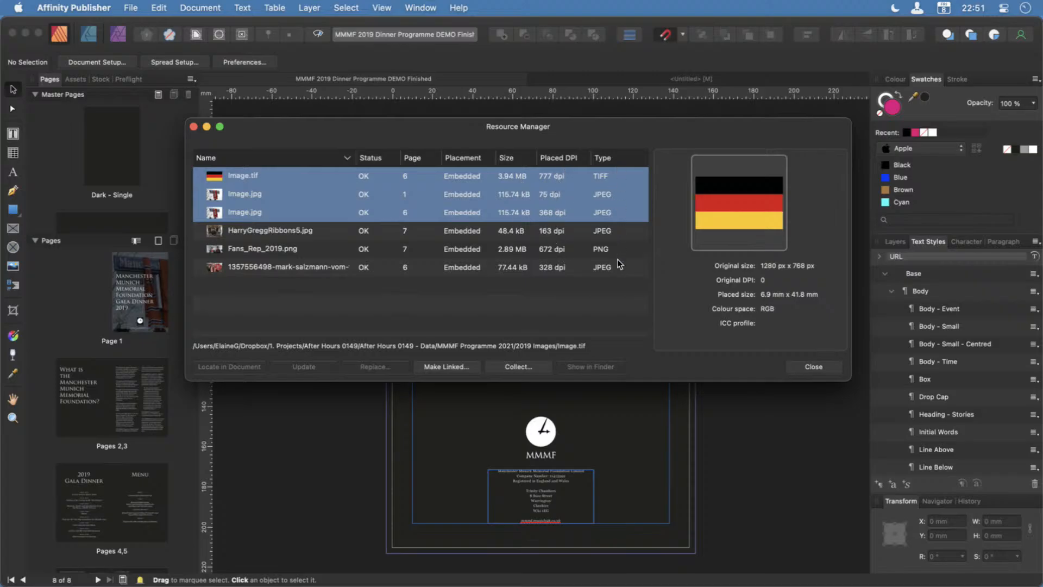
# Check the page reference of the flag picture Image.tif against the programme's page list and show pages 6 and 7.
pyautogui.scroll(-5, 116, 304)
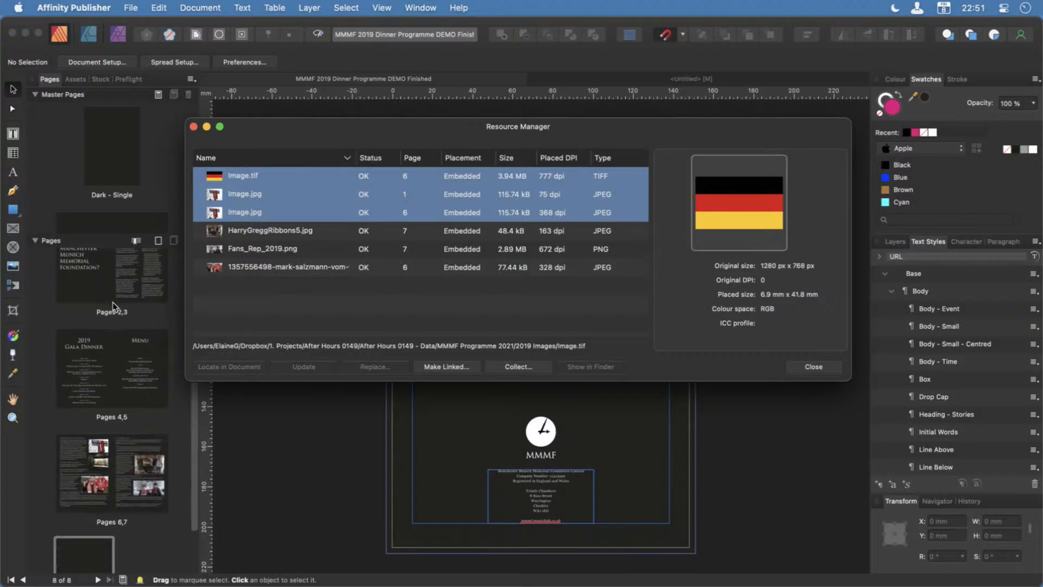
pyautogui.scroll(5, 114, 307)
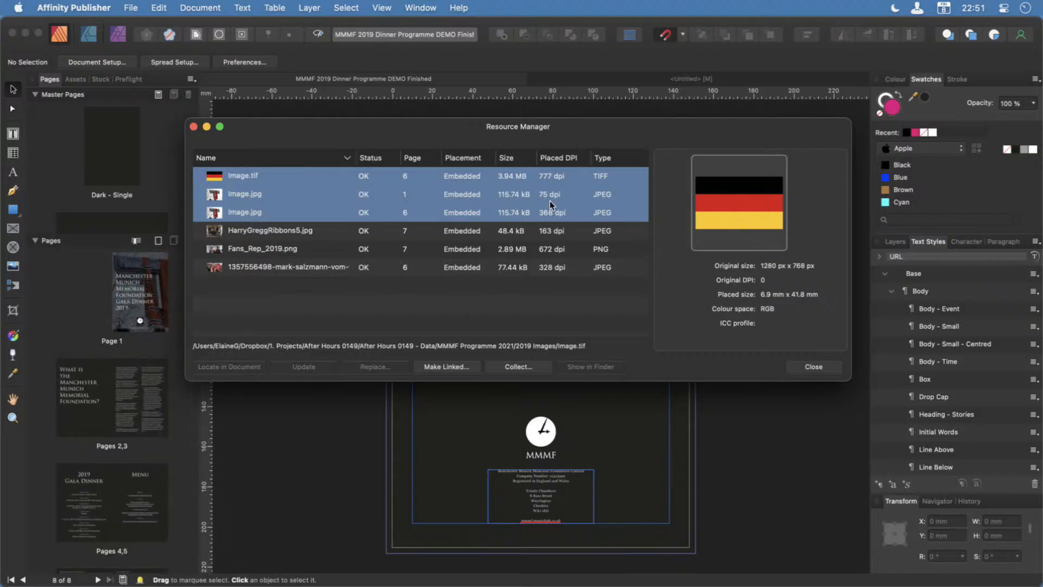
pyautogui.click(415, 178)
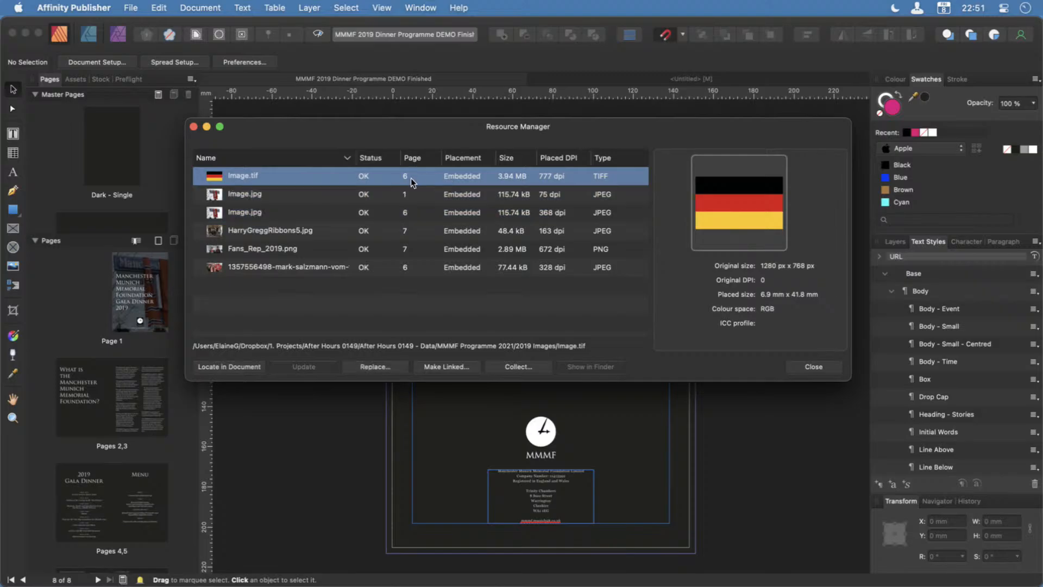
pyautogui.scroll(-2, 80, 315)
pyautogui.scroll(-3, 81, 312)
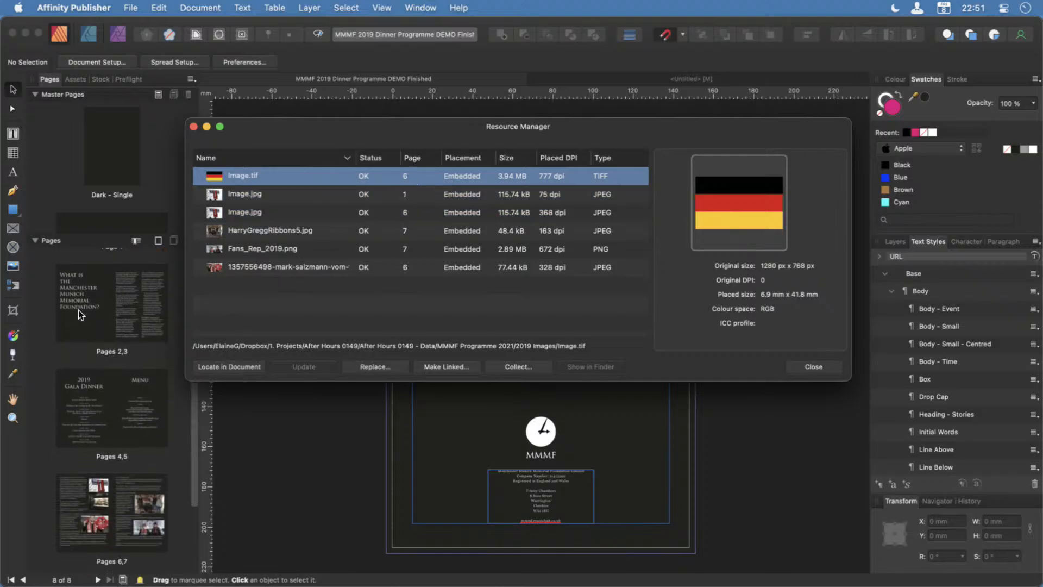
pyautogui.click(120, 521)
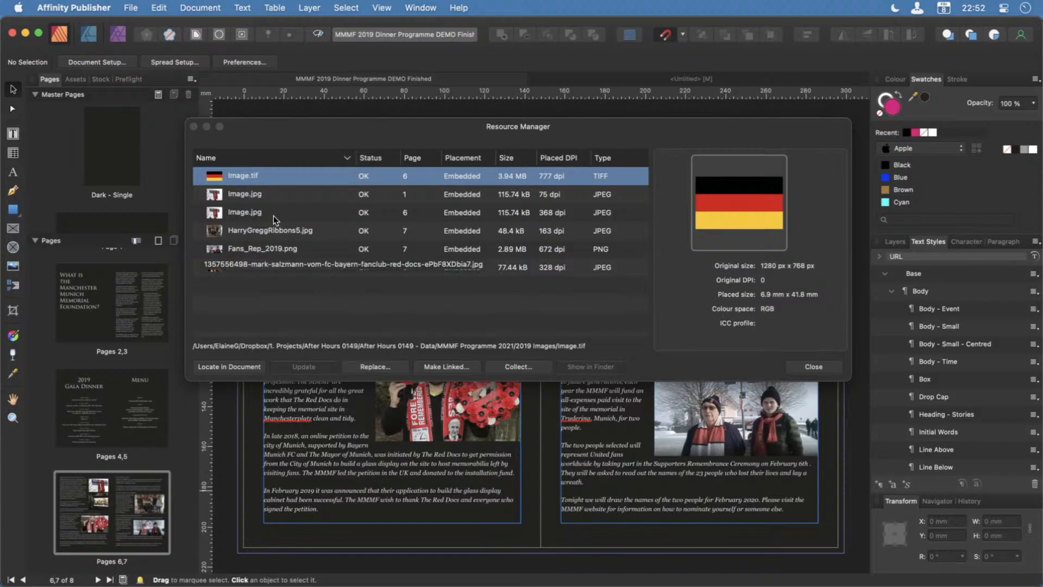
# Collect all the placed images into a new folder named 2019 Images DEMO inside MMMF Programme 2021.
pyautogui.keyDown('shift'); pyautogui.click(283, 267); pyautogui.keyUp('shift')
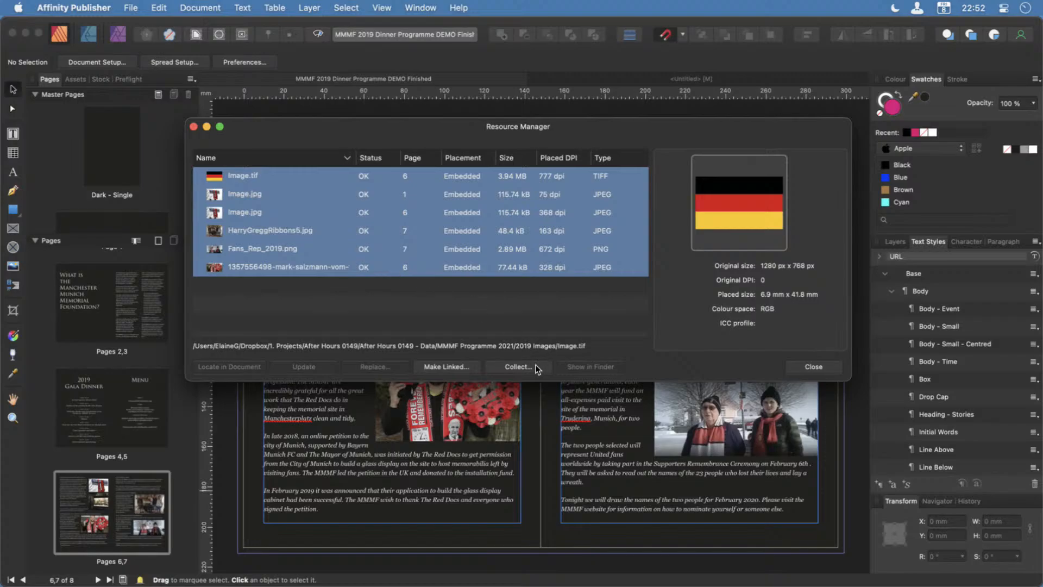
pyautogui.click(519, 367)
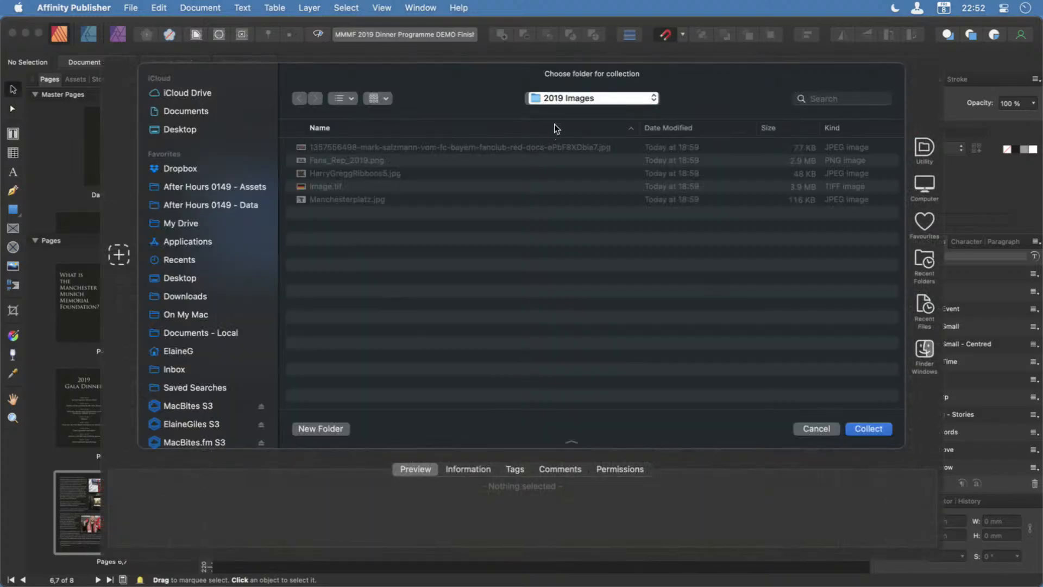
pyautogui.click(571, 103)
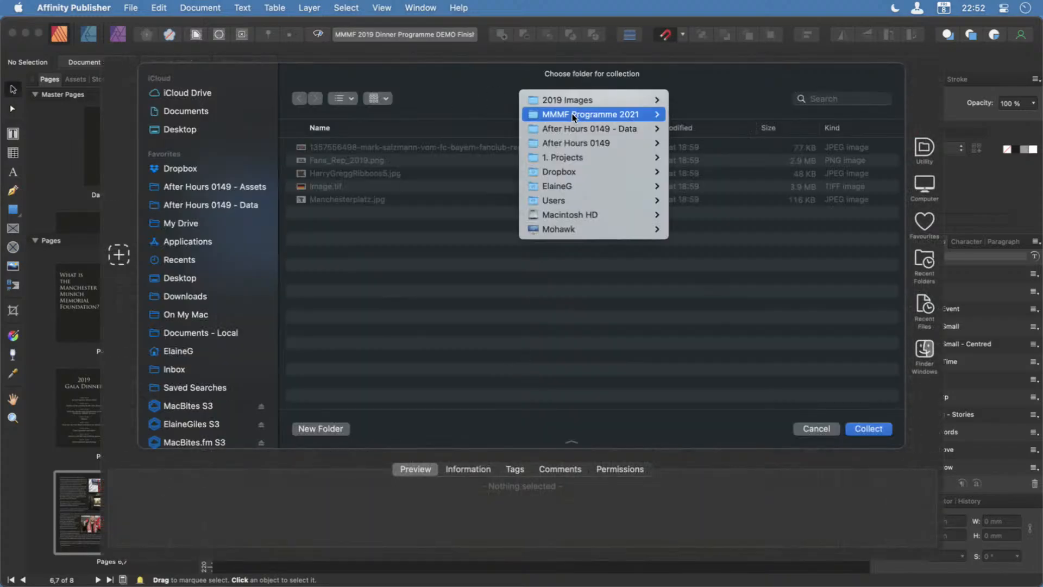
pyautogui.click(383, 222)
pyautogui.click(328, 428)
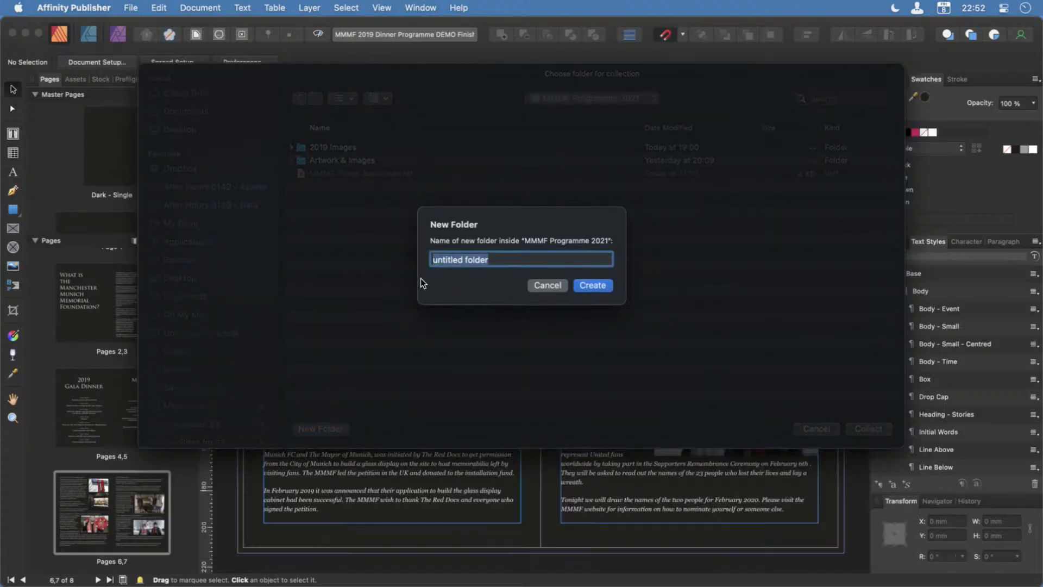
pyautogui.write('2019 Images')
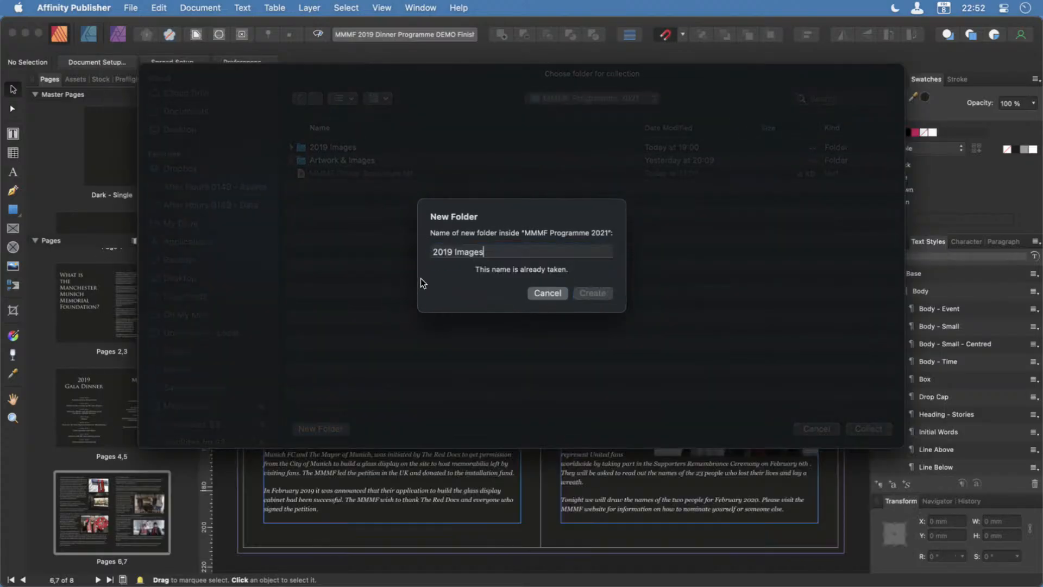
pyautogui.write(' DEMO')
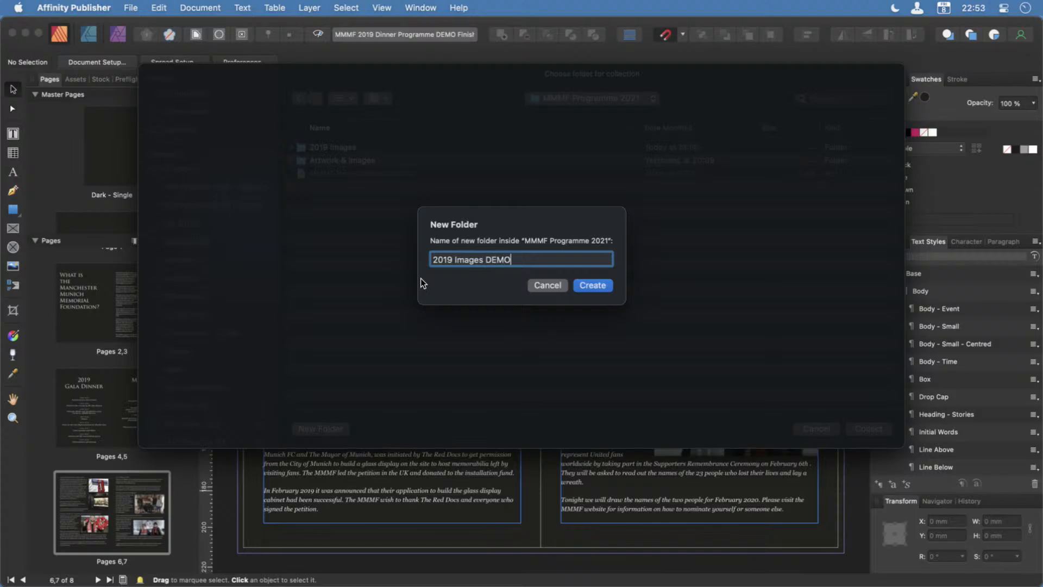
pyautogui.click(588, 285)
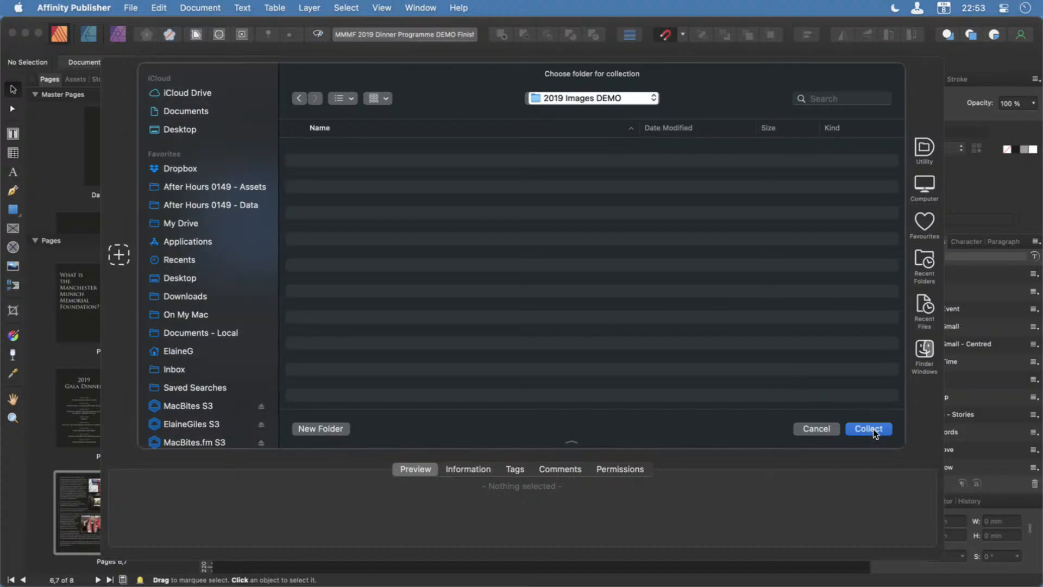
pyautogui.click(868, 429)
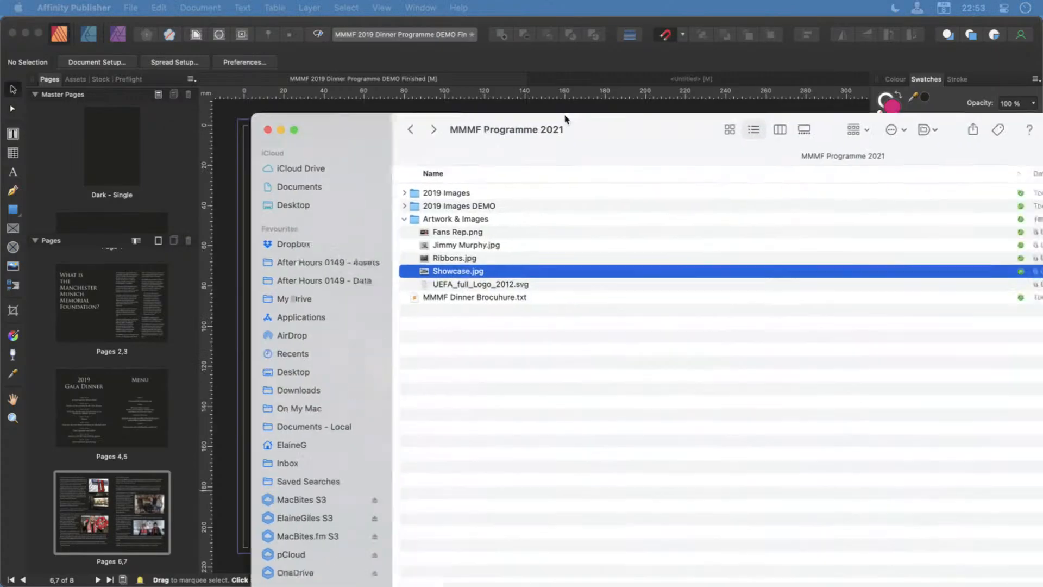
# Switch to Finder, collapse the Artwork & Images folder and open the 2019 Images DEMO folder.
pyautogui.doubleClick(563, 116)
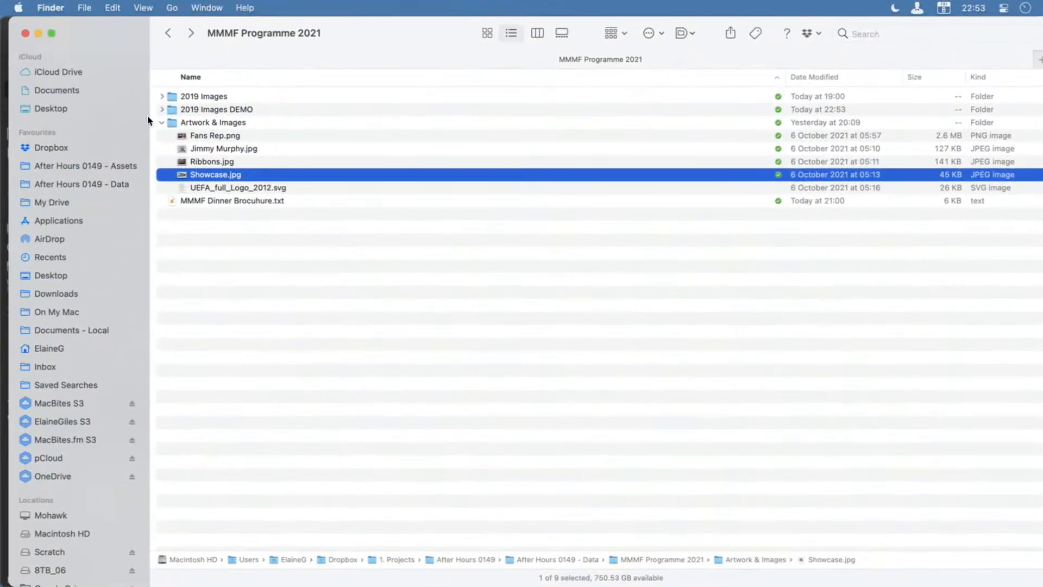
pyautogui.click(161, 123)
pyautogui.click(251, 111)
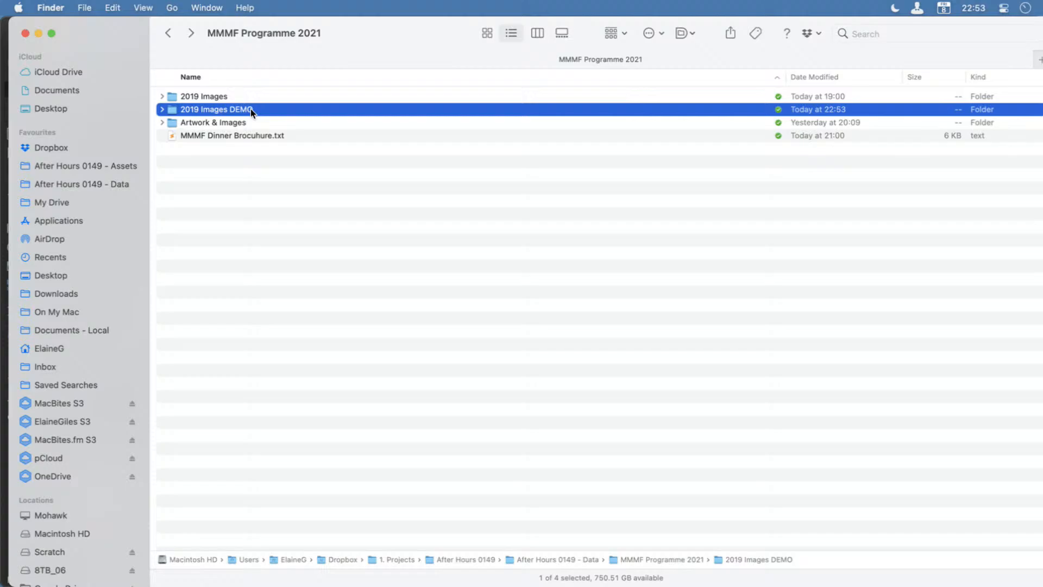
pyautogui.doubleClick(251, 110)
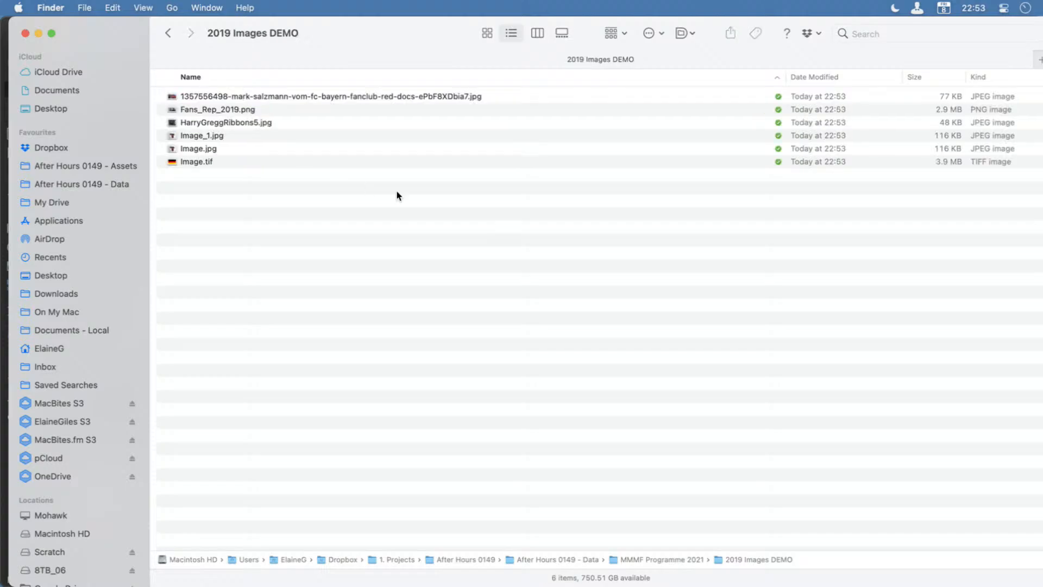
# Preview the collected pictures in the 2019 Images DEMO folder from the first file through to Image.tif and back.
pyautogui.click(383, 96)
pyautogui.press('space')
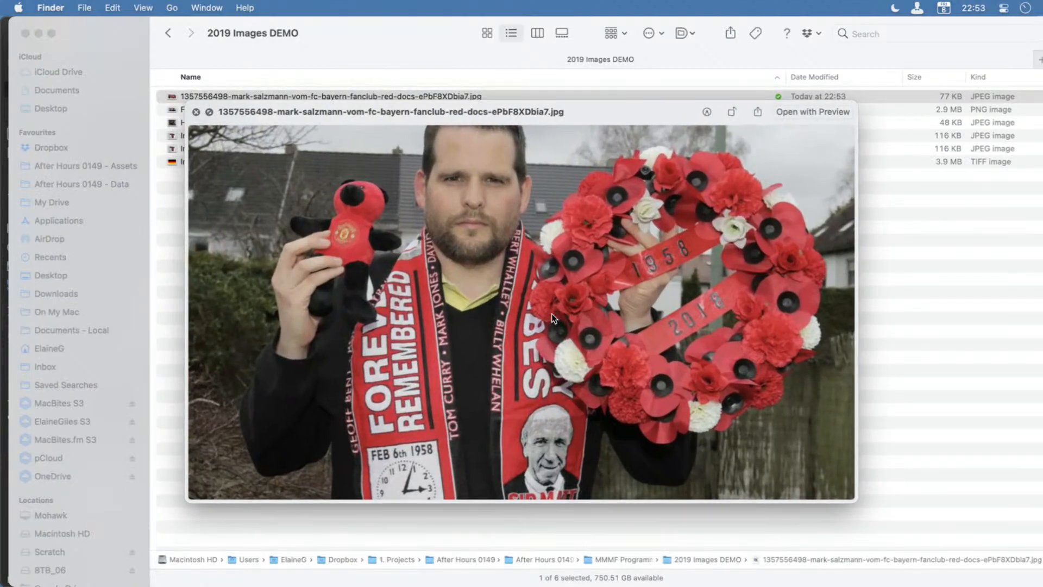
pyautogui.press('Down')
pyautogui.press('Down')
pyautogui.press('Down')
pyautogui.press('Down')
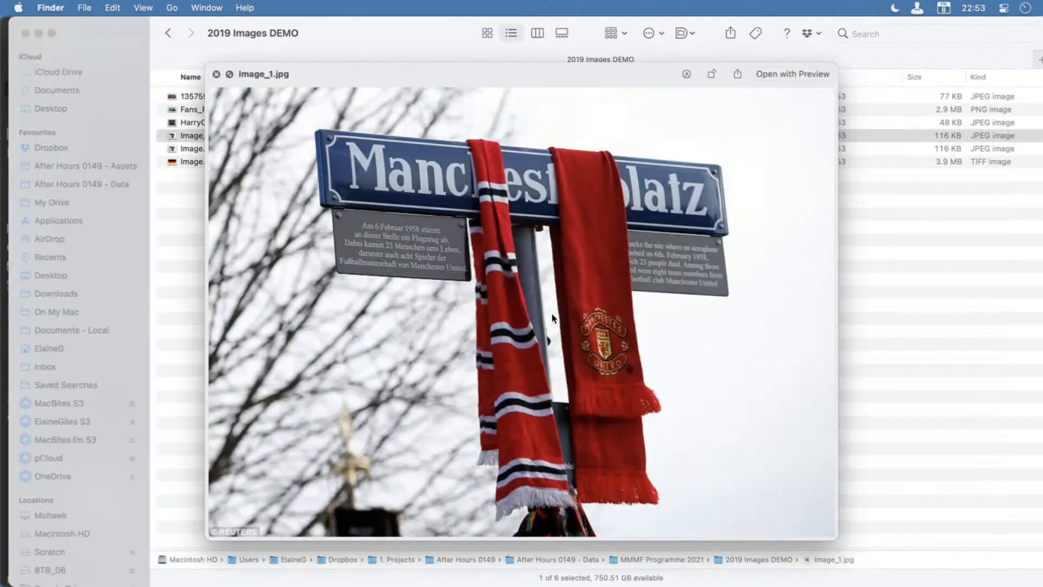
pyautogui.press('Down')
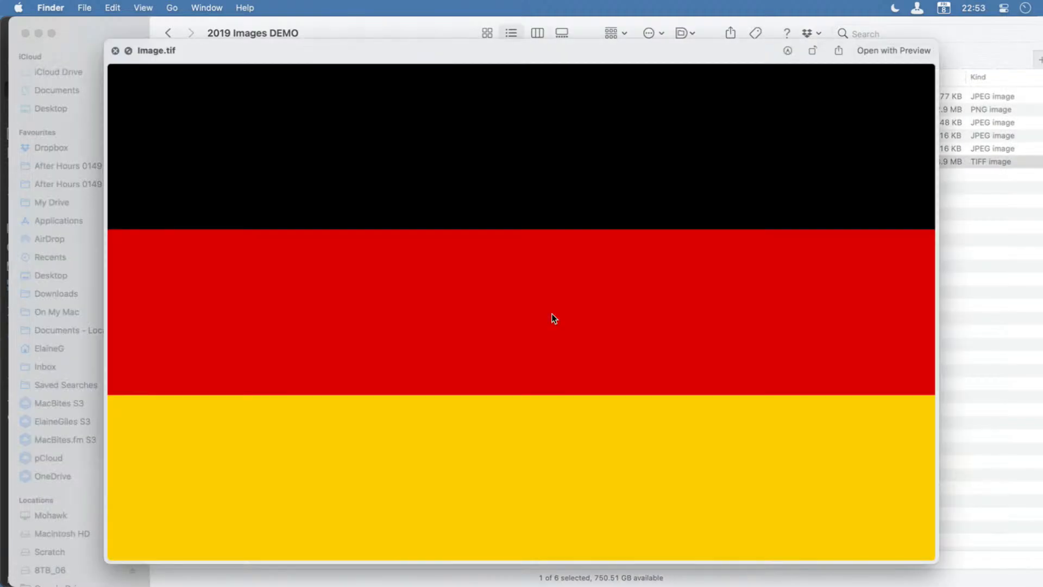
pyautogui.press('Up')
pyautogui.press('Up')
pyautogui.press('Up')
pyautogui.press('Up')
pyautogui.press('Up')
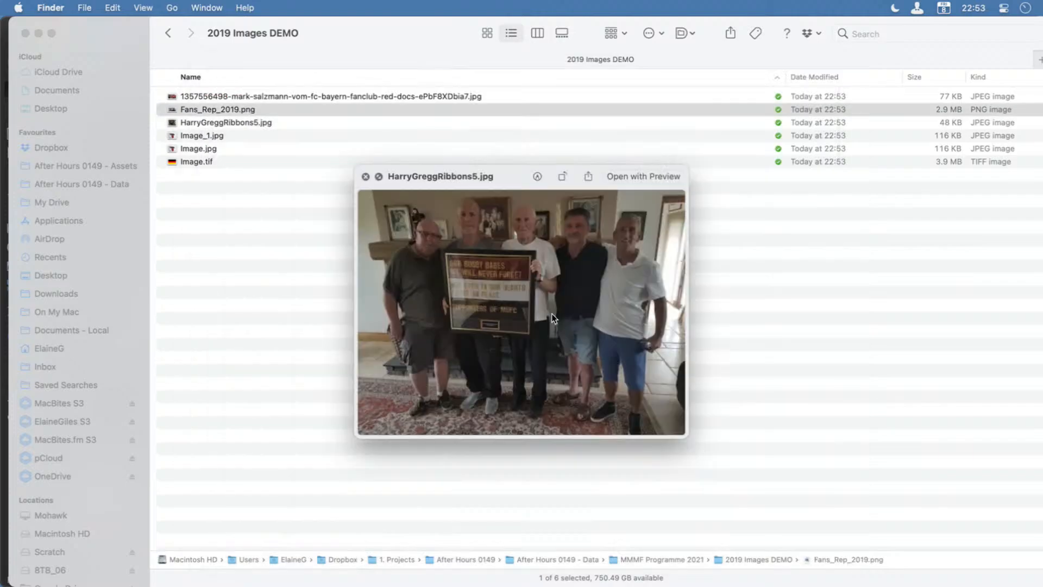
pyautogui.press('space')
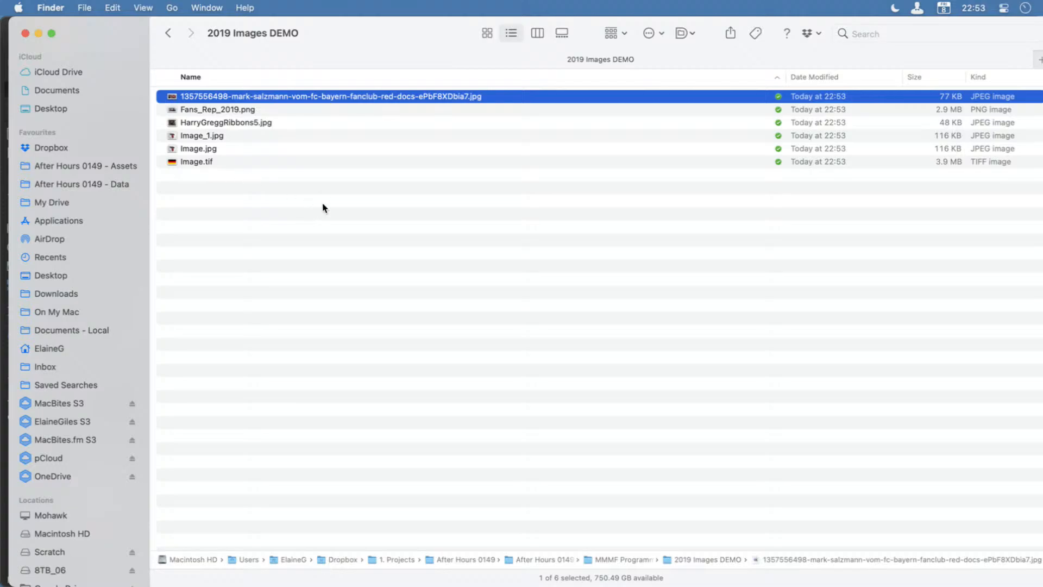
# Return to Affinity Publisher, embed all the linked images in the document again and close the Resource Manager.
pyautogui.moveTo(386, 30); pyautogui.dragTo(1042, 277)
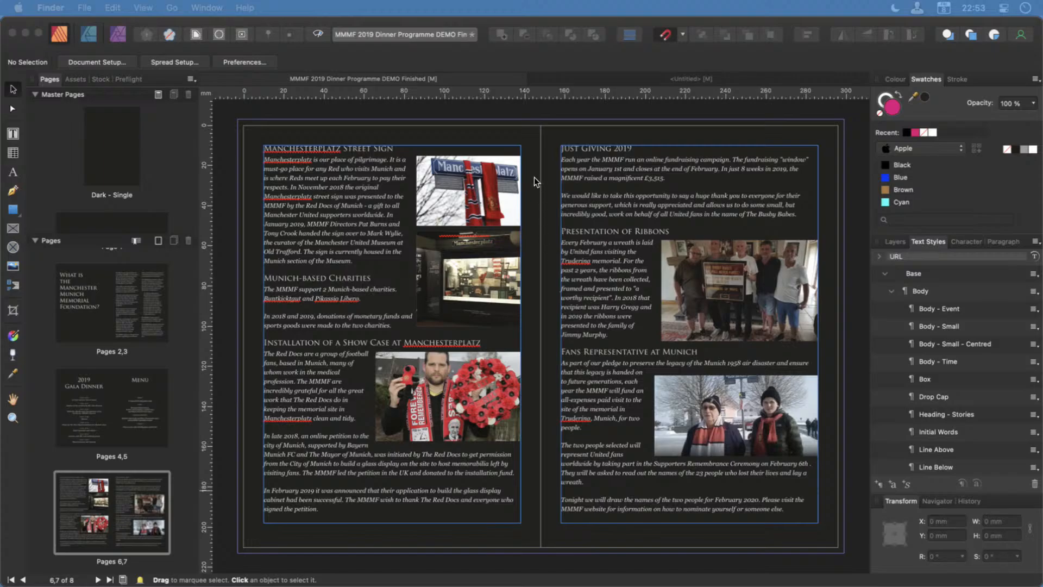
pyautogui.click(531, 129)
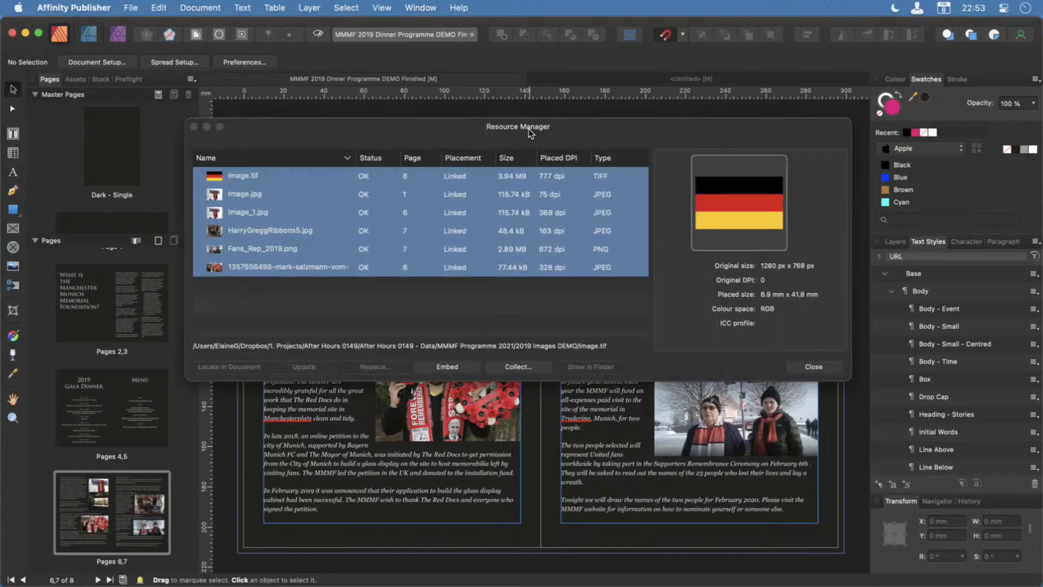
pyautogui.click(543, 129)
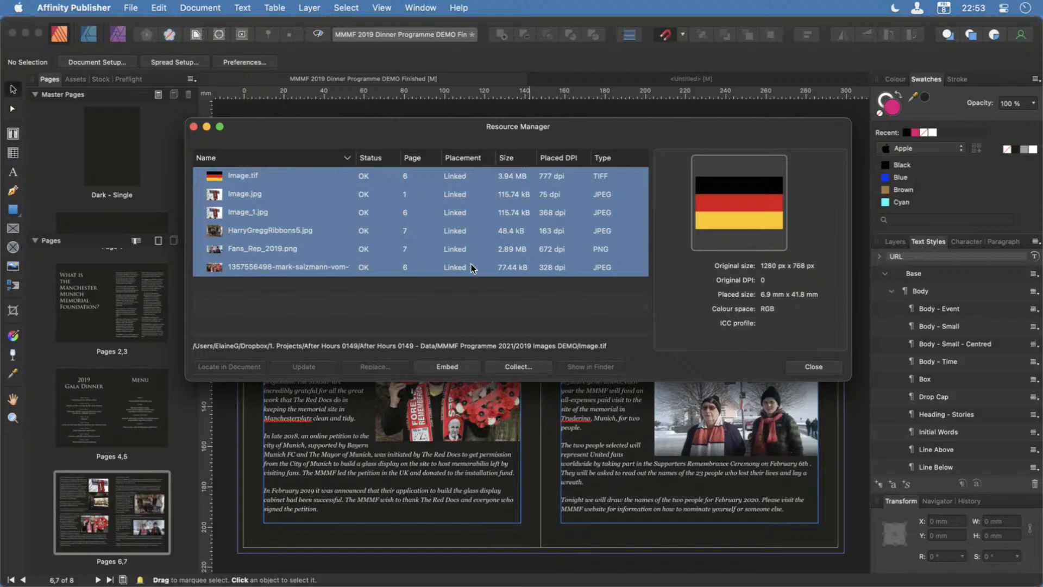
pyautogui.click(444, 367)
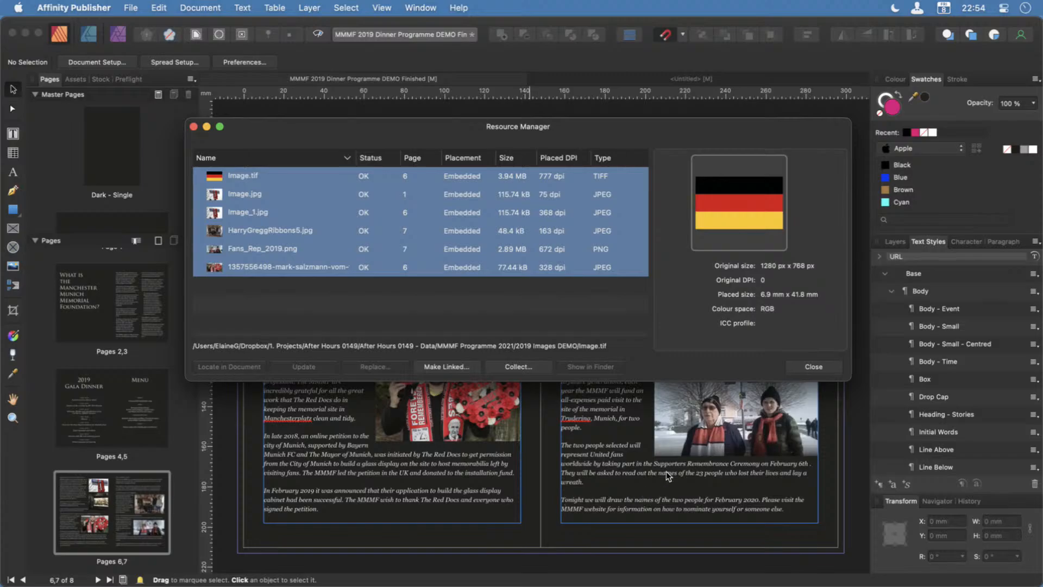
pyautogui.click(792, 369)
# Collapse the list of document pages and select both the Dark - Single and Dark - Spread master pages.
pyautogui.scroll(3, 145, 336)
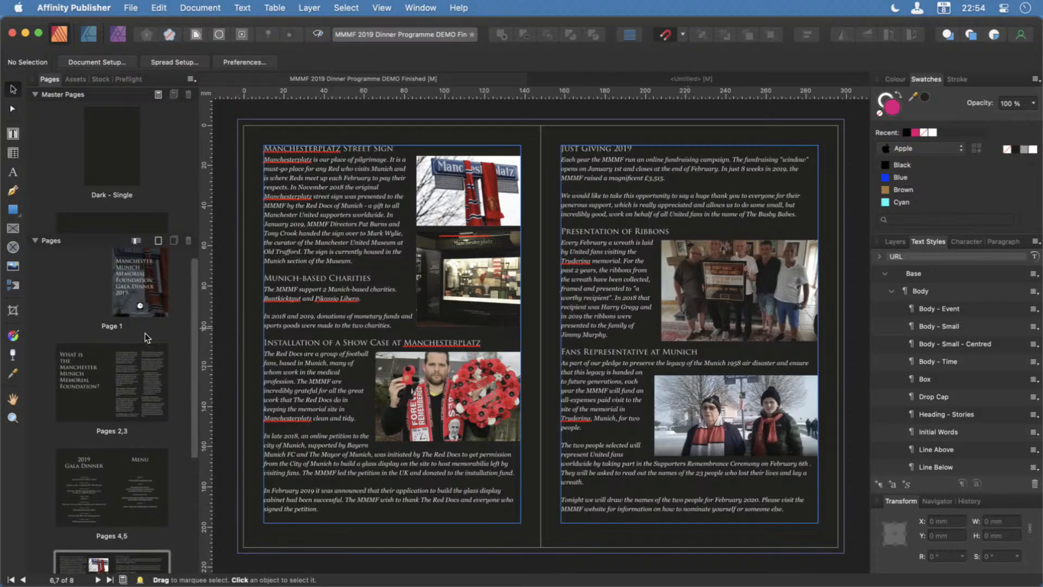
pyautogui.scroll(1, 146, 337)
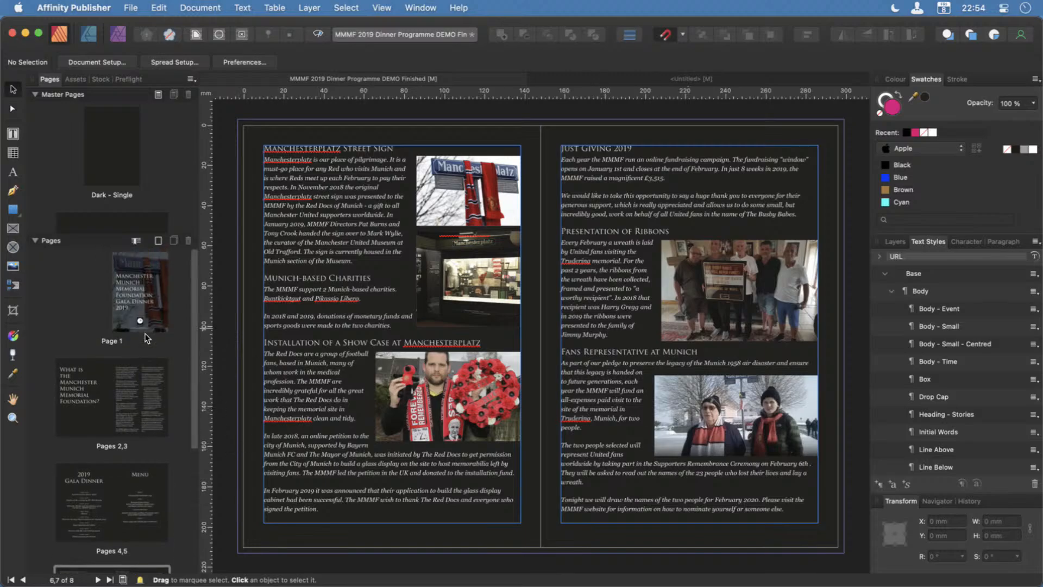
pyautogui.click(123, 160)
pyautogui.click(35, 240)
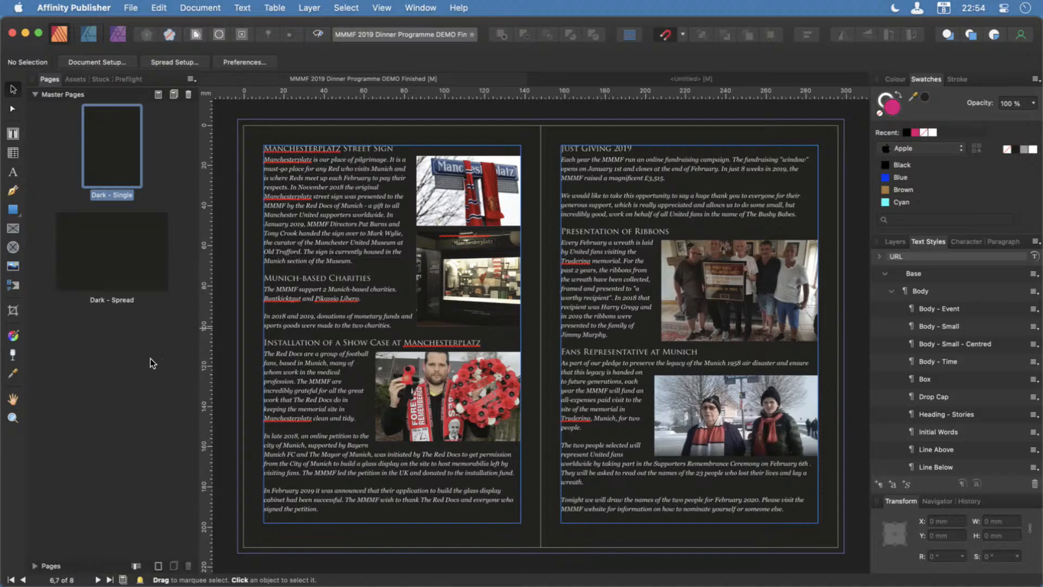
pyautogui.click(115, 270)
pyautogui.click(116, 171)
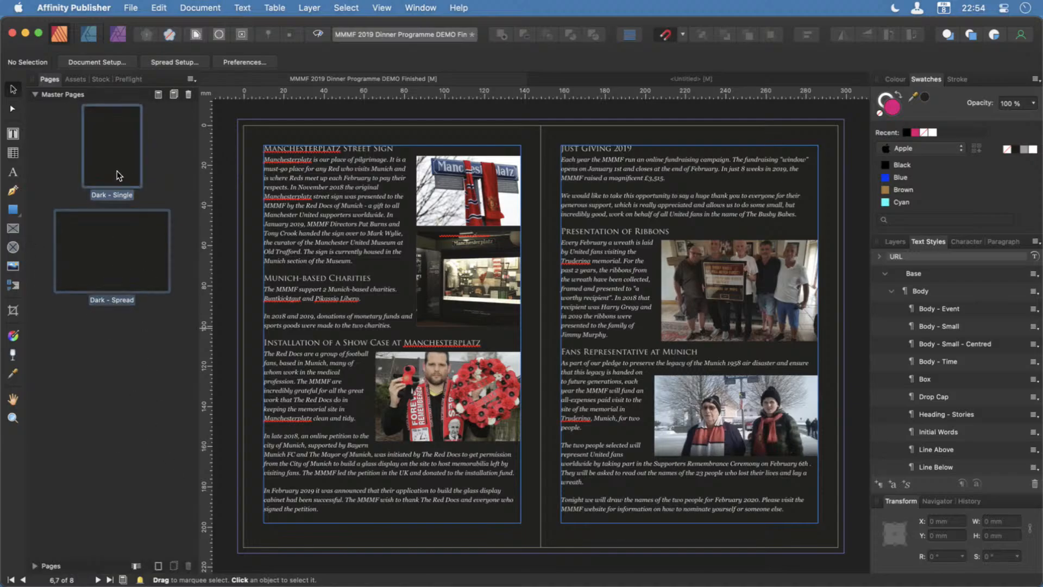
# Examine the document's single pages and spreads against the Dark - Single and Dark - Spread master pages.
pyautogui.scroll(10, 277, 372)
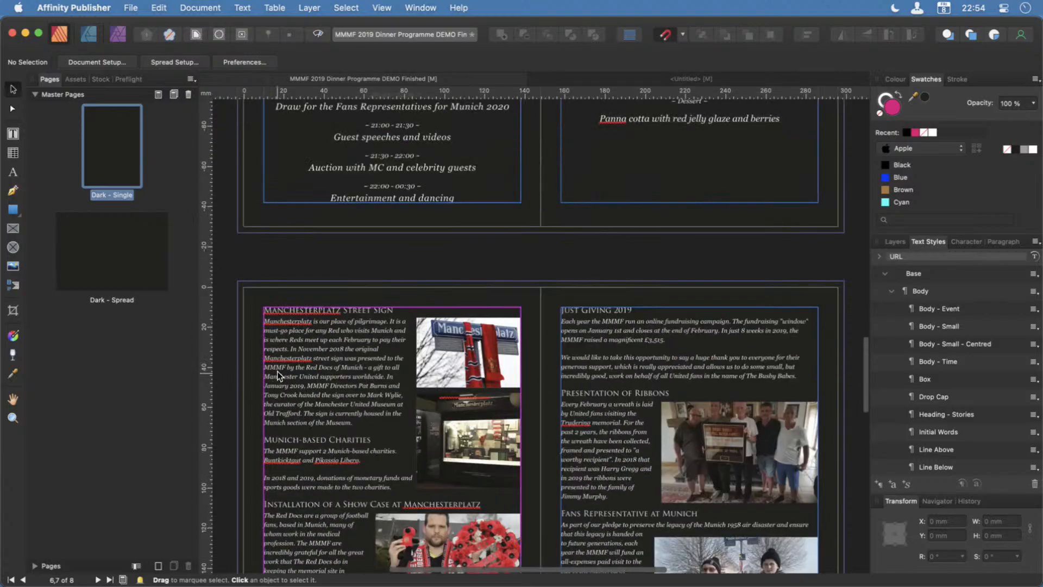
pyautogui.scroll(8, 277, 371)
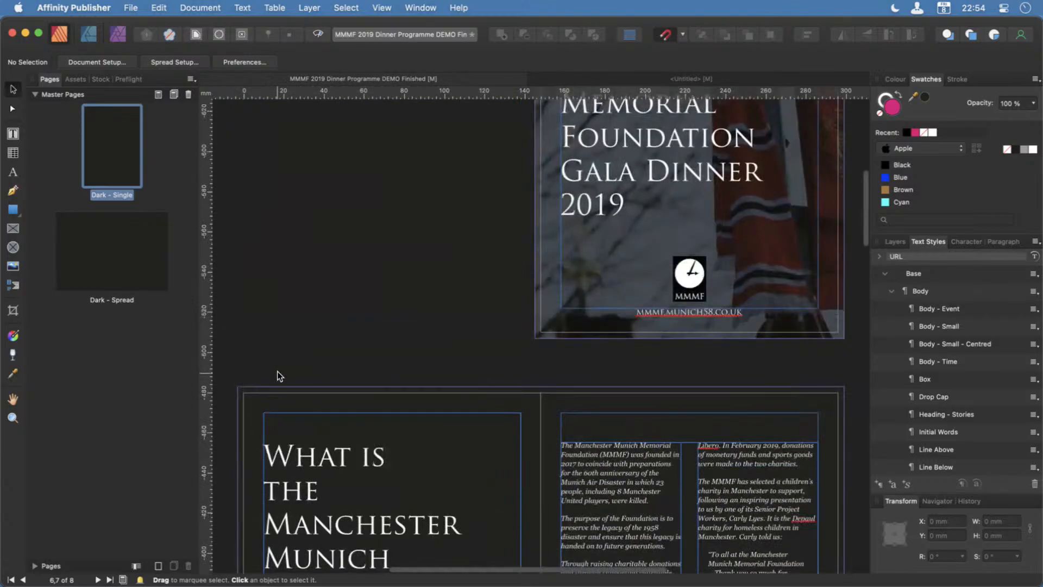
pyautogui.scroll(-8, 277, 371)
pyautogui.scroll(-15, 277, 370)
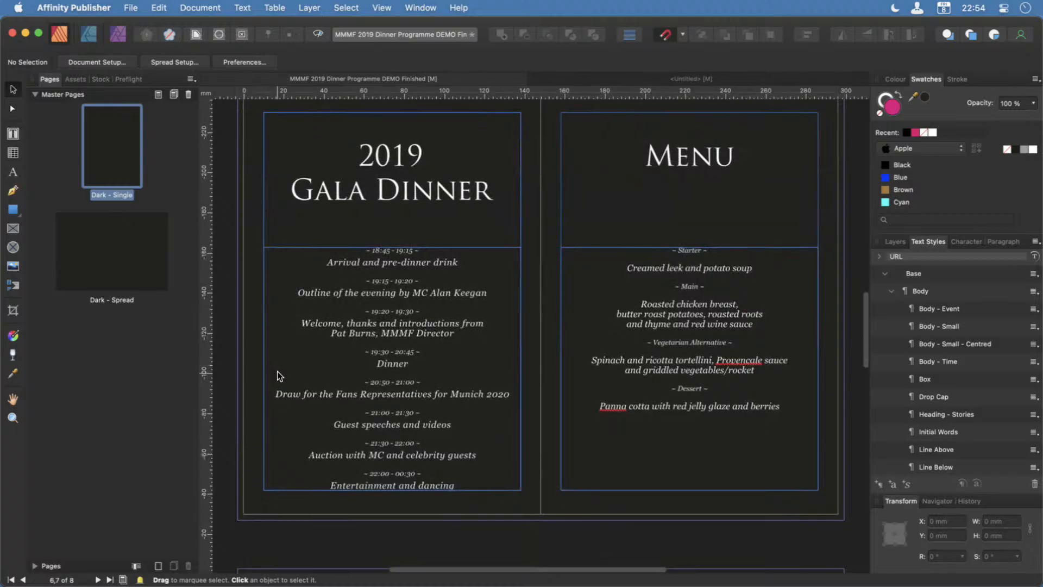
pyautogui.scroll(-5, 277, 371)
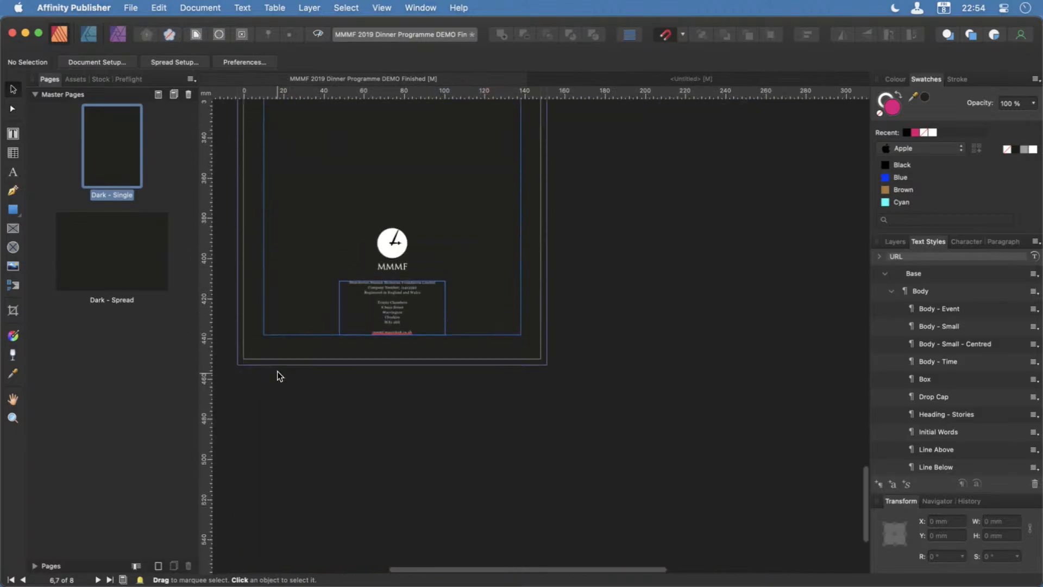
pyautogui.scroll(2, 277, 376)
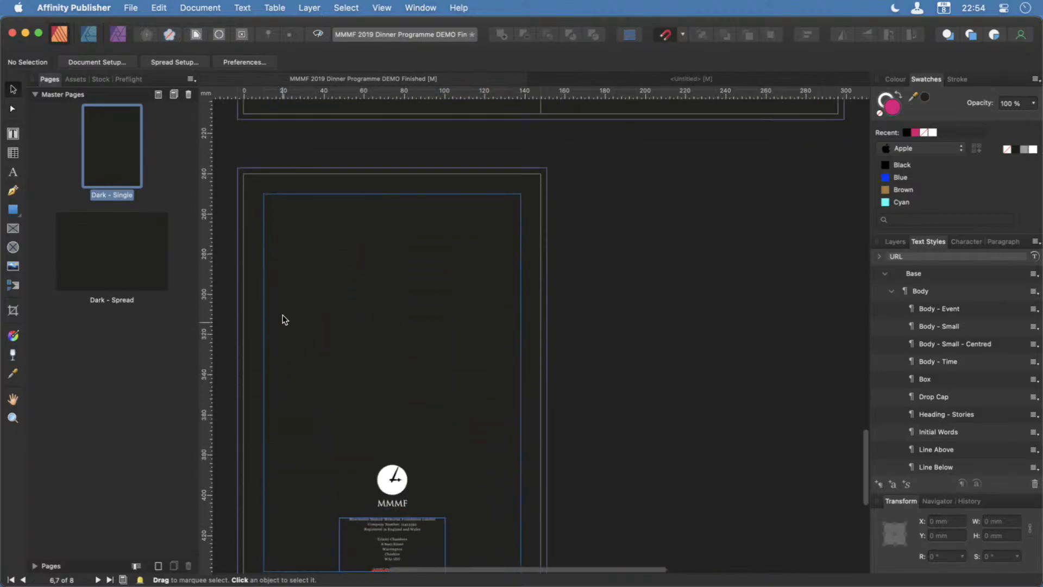
pyautogui.click(116, 266)
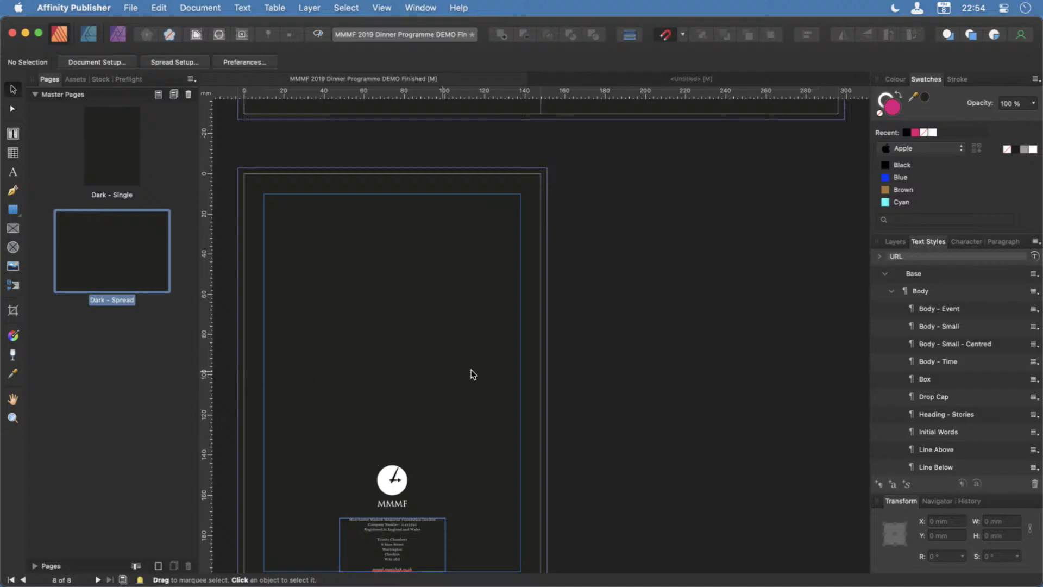
pyautogui.scroll(15, 471, 369)
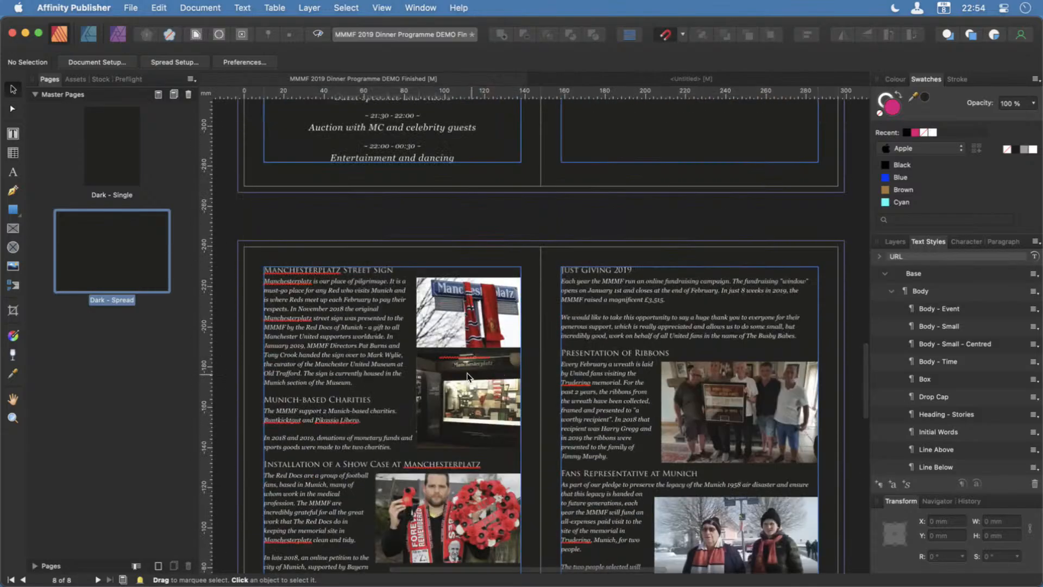
pyautogui.scroll(5, 448, 379)
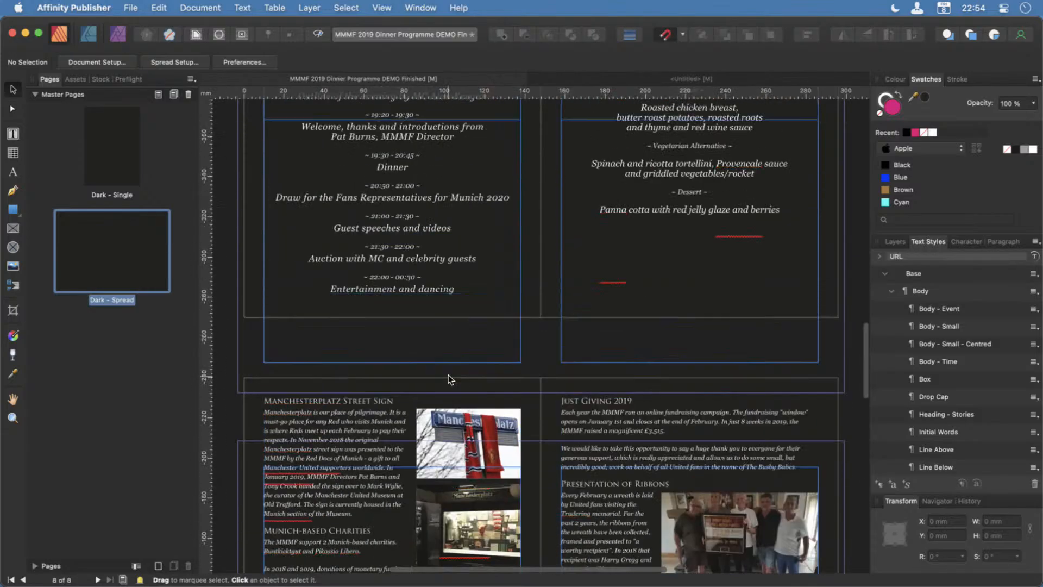
pyautogui.scroll(2, 449, 378)
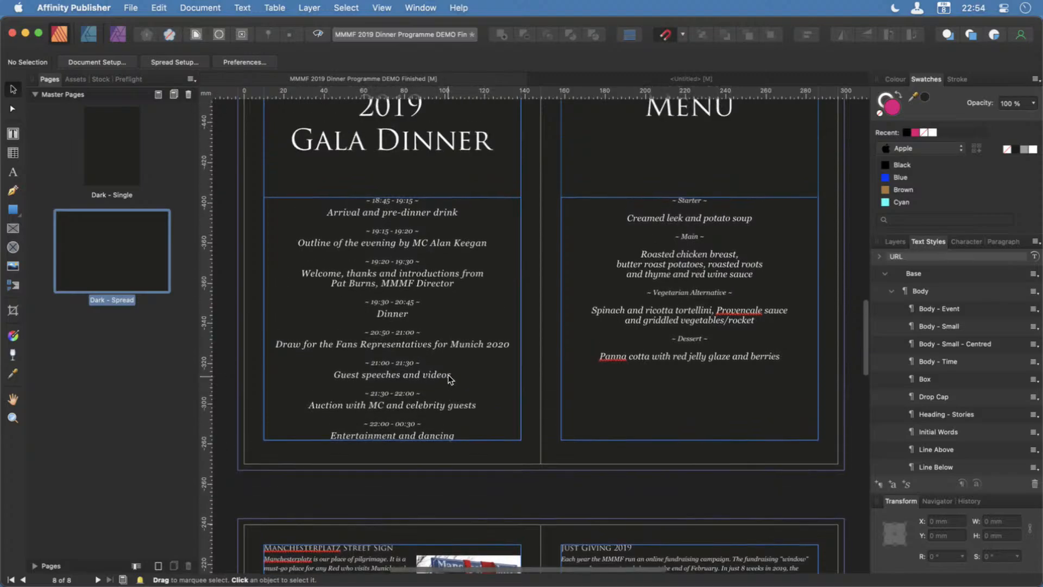
# Expand the list of document pages, collapse the master pages and bring pages 2,3 into view.
pyautogui.click(37, 567)
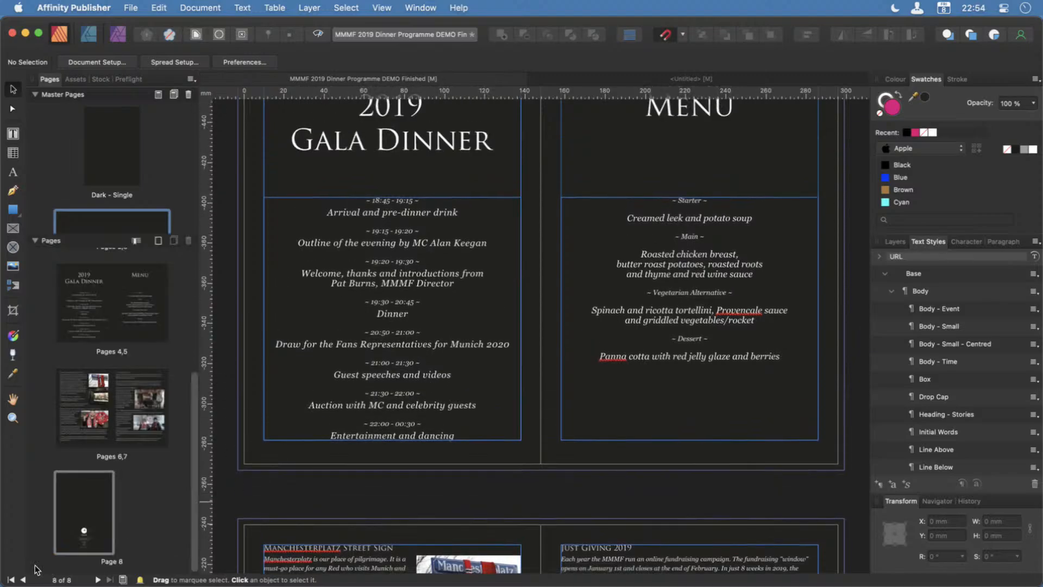
pyautogui.click(38, 96)
pyautogui.click(116, 207)
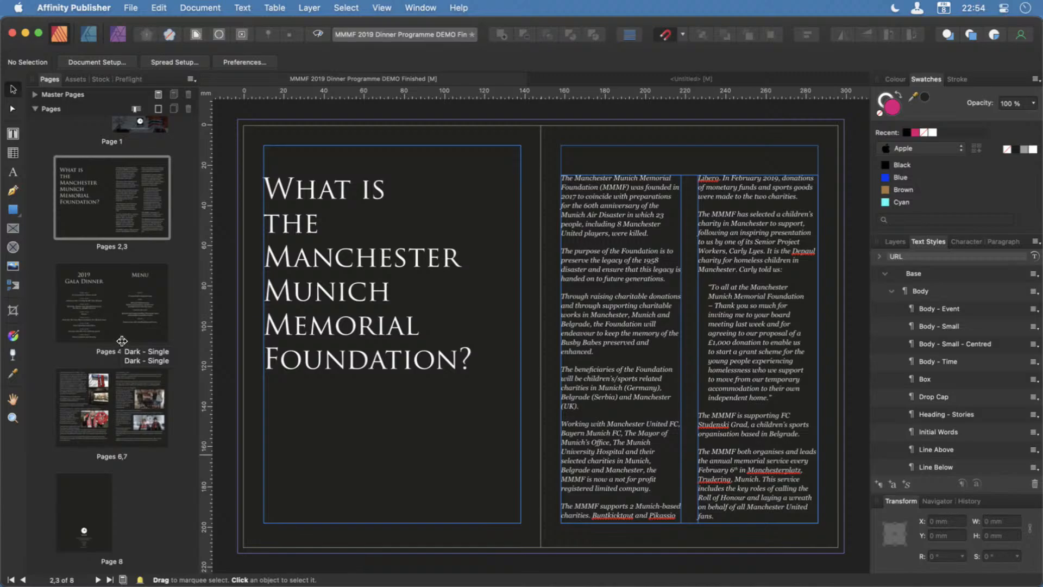
# Expand the master pages again and open the Dark - Spread master for editing.
pyautogui.click(36, 95)
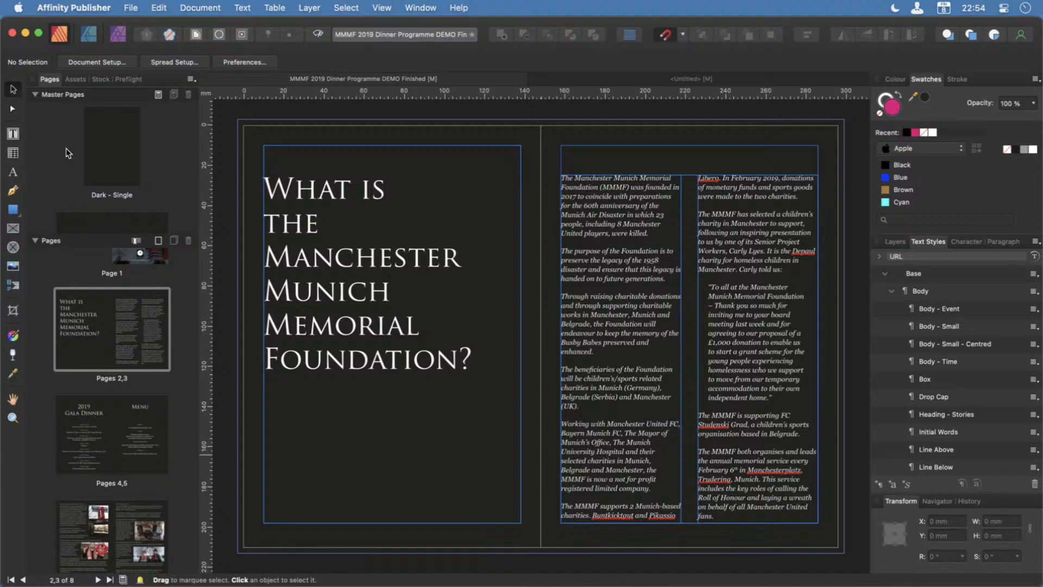
pyautogui.scroll(-2, 66, 148)
pyautogui.scroll(-4, 66, 148)
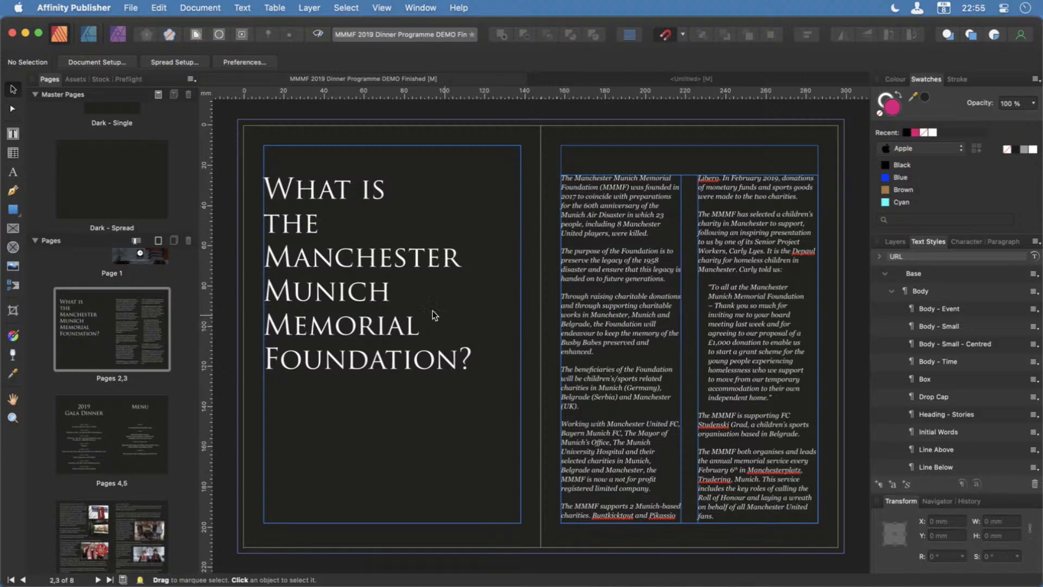
pyautogui.doubleClick(118, 184)
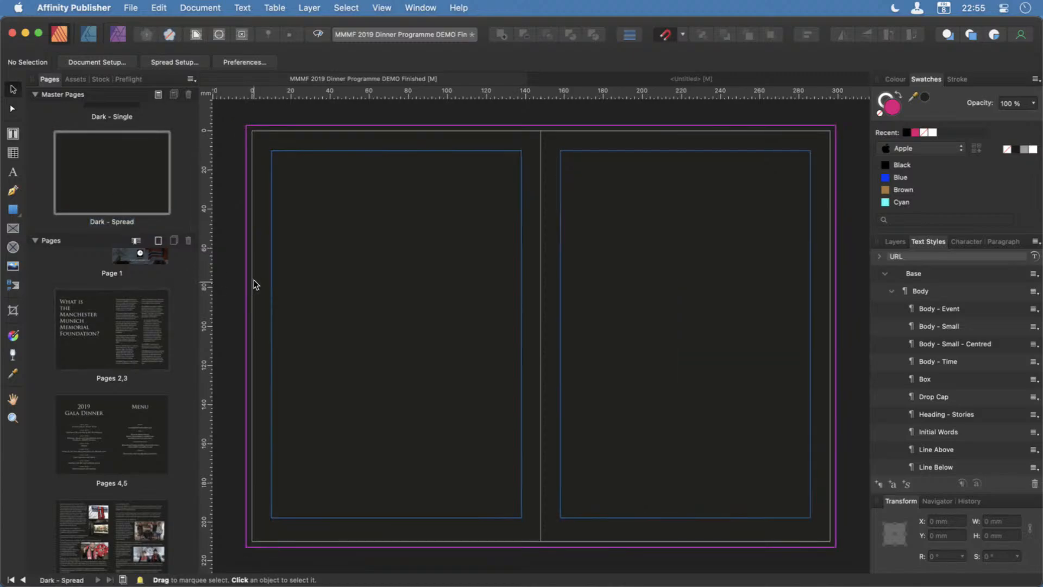
# Turn on the document's baseline grid in the Baseline Grid Manager and make its light blue line colour much more transparent.
pyautogui.click(380, 7)
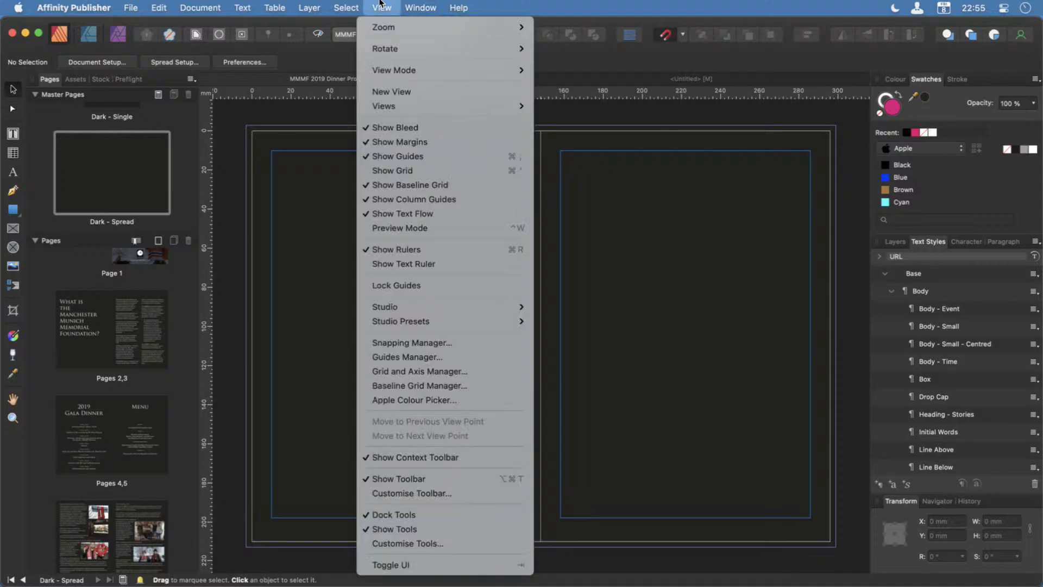
pyautogui.click(417, 386)
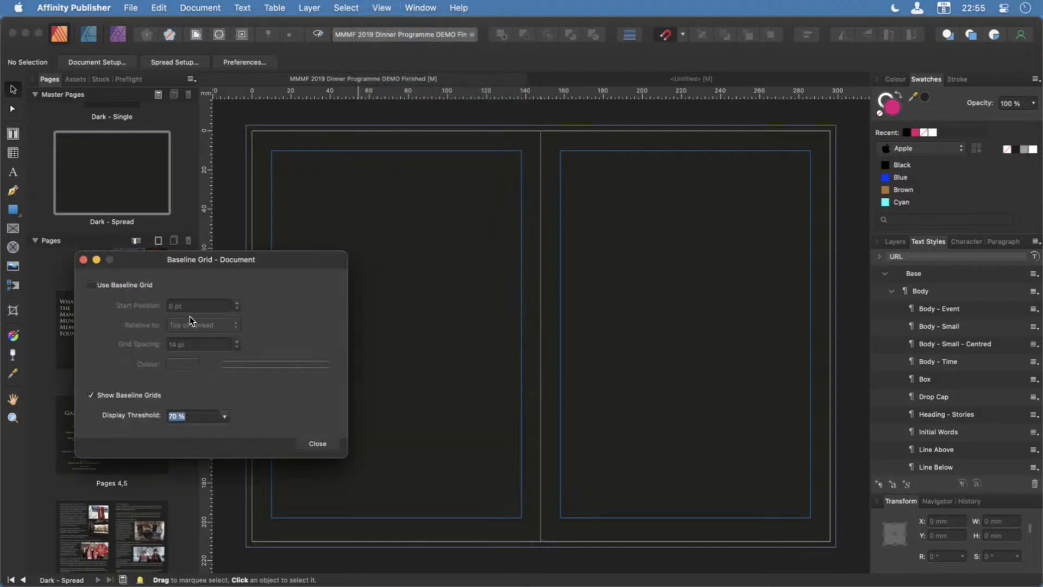
pyautogui.moveTo(134, 298); pyautogui.dragTo(97, 354)
pyautogui.click(52, 368)
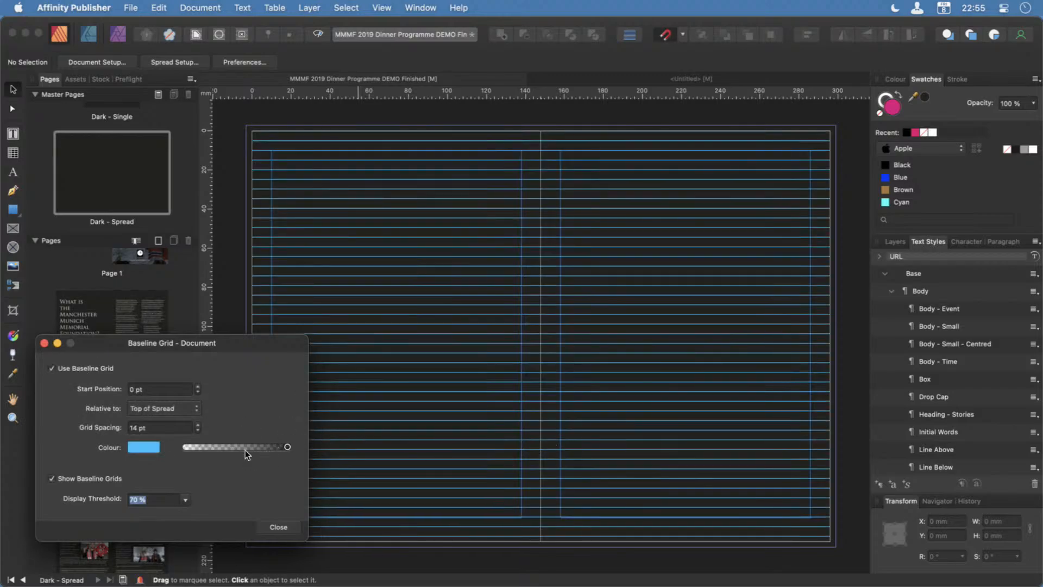
pyautogui.moveTo(254, 447); pyautogui.dragTo(205, 448)
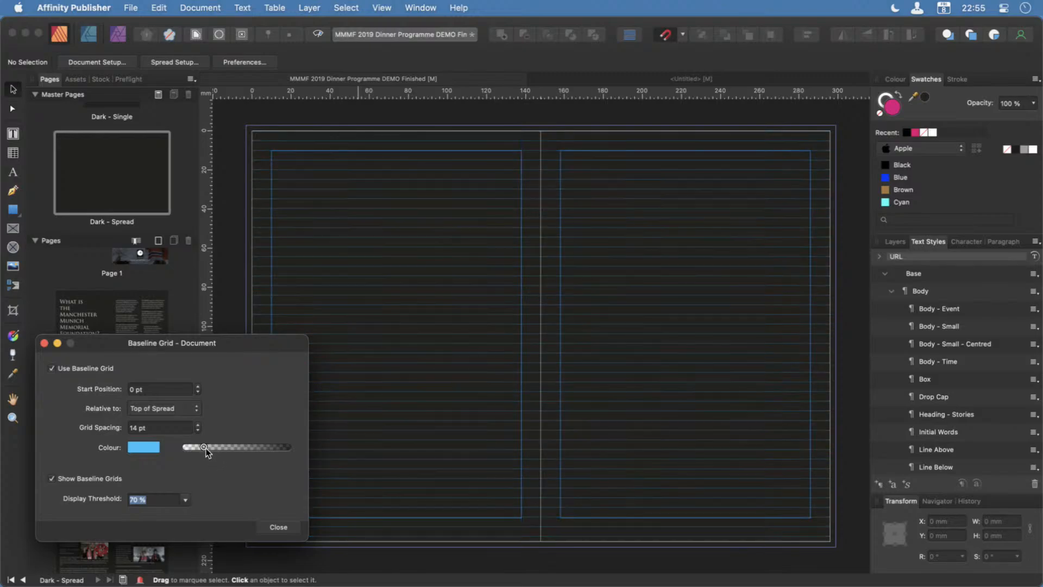
# Set the baseline grid spacing to 16 pt and move the dialog clear of the page thumbnails.
pyautogui.doubleClick(134, 429)
pyautogui.write('16')
pyautogui.press('Return')
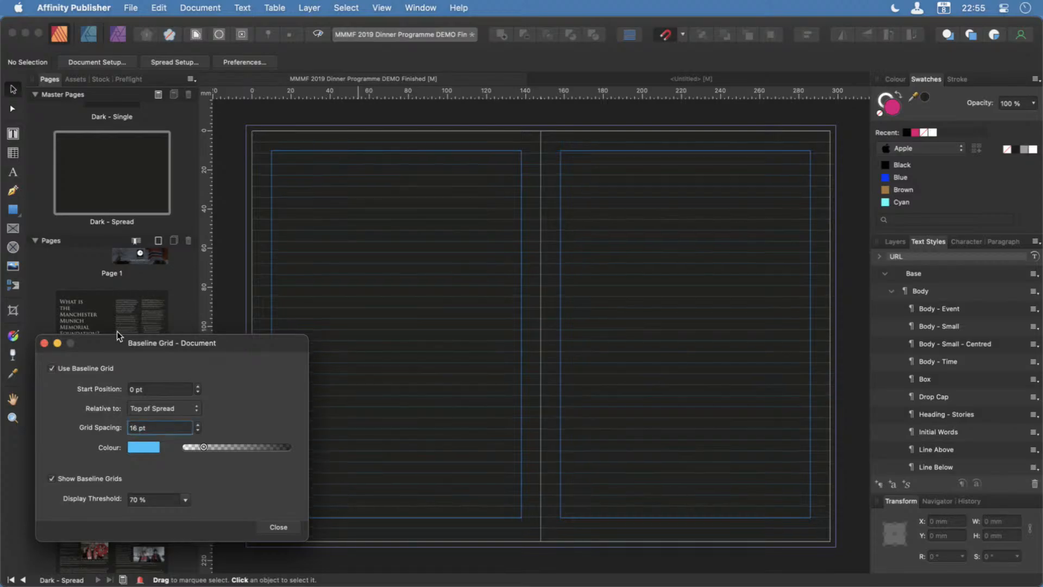
pyautogui.moveTo(116, 341); pyautogui.dragTo(367, 406)
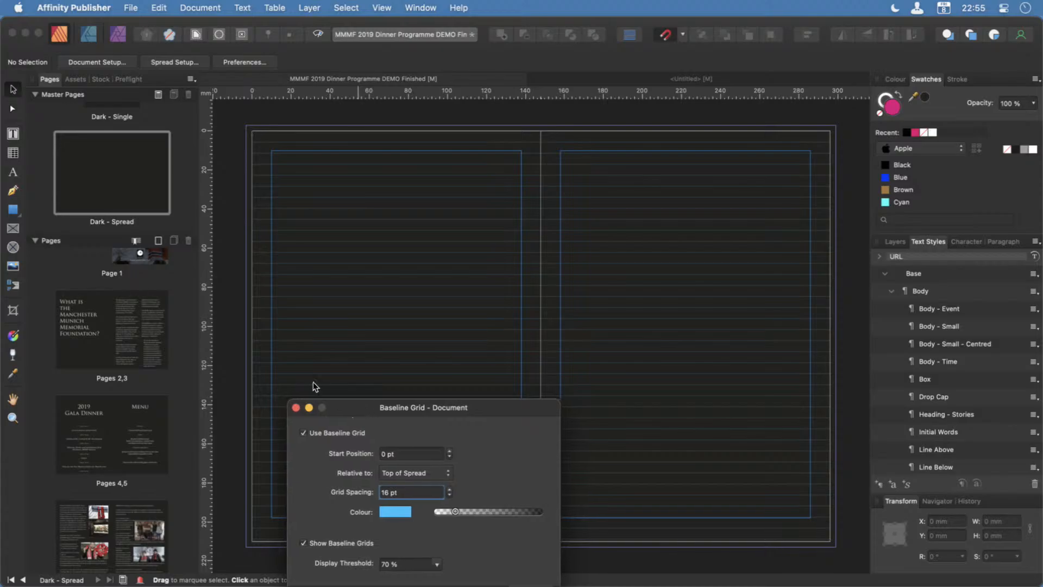
# Move the dark background rectangle down off the Dark - Spread master to a Y position of 213 mm.
pyautogui.click(103, 201)
pyautogui.click(250, 133)
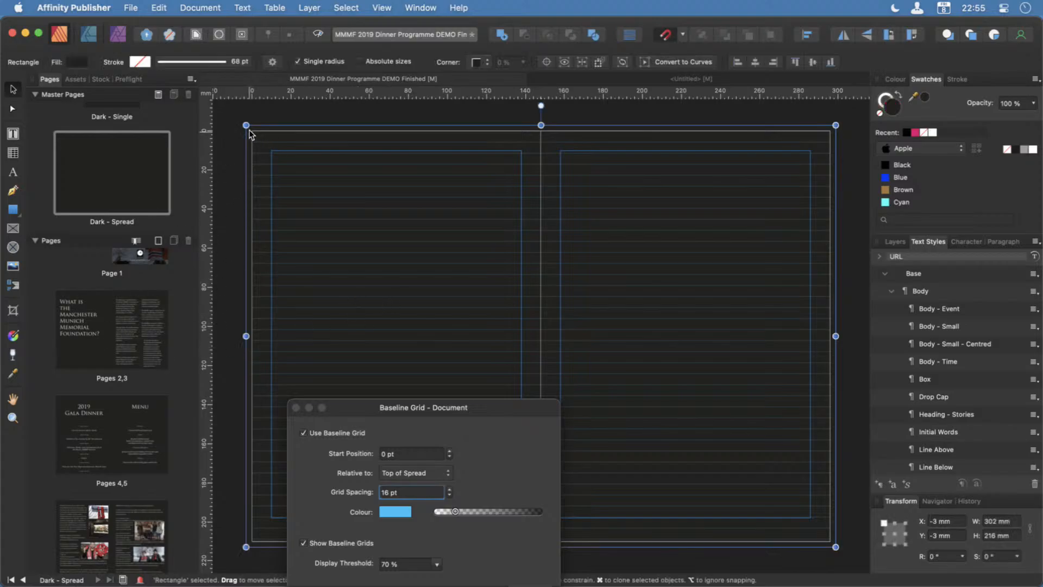
pyautogui.moveTo(250, 134); pyautogui.dragTo(249, 515)
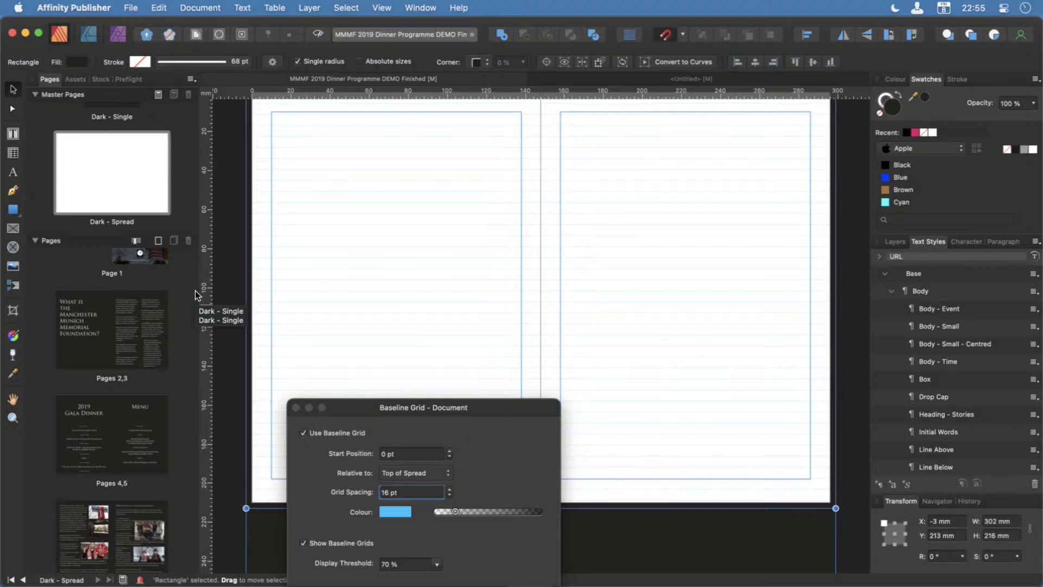
# Show pages 2,3 and apply the Dark - Spread master to that spread.
pyautogui.click(104, 335)
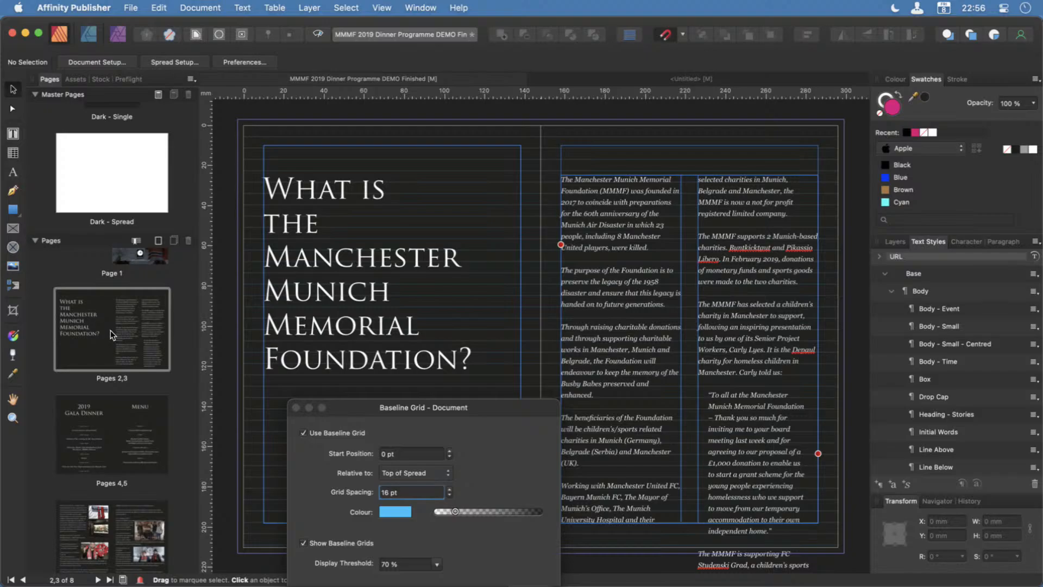
pyautogui.moveTo(122, 170); pyautogui.dragTo(109, 337)
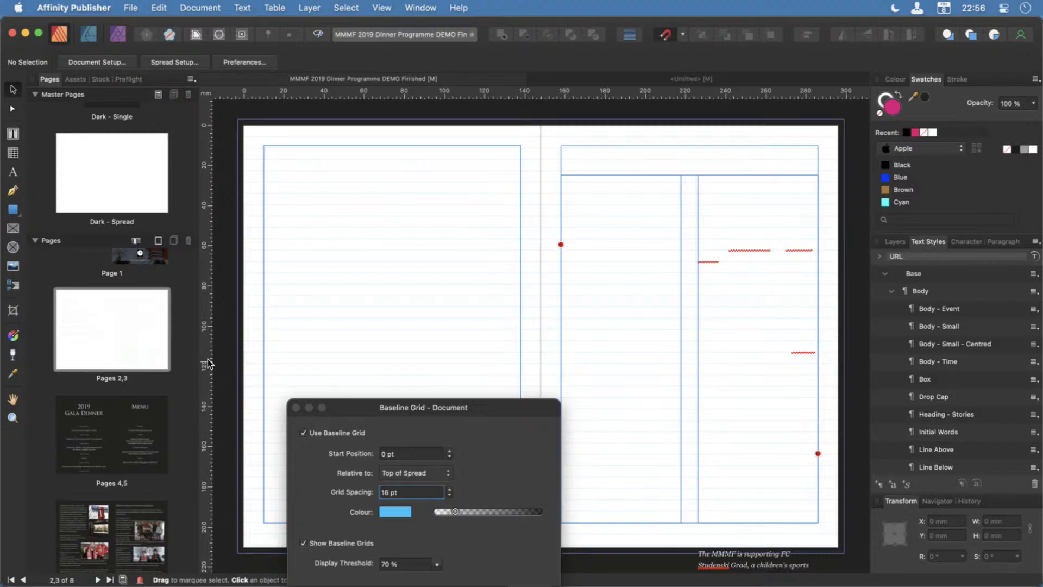
# Reopen the Dark - Spread master and move the dark background rectangle back over the spread to X -3 mm, Y -3 mm.
pyautogui.doubleClick(140, 194)
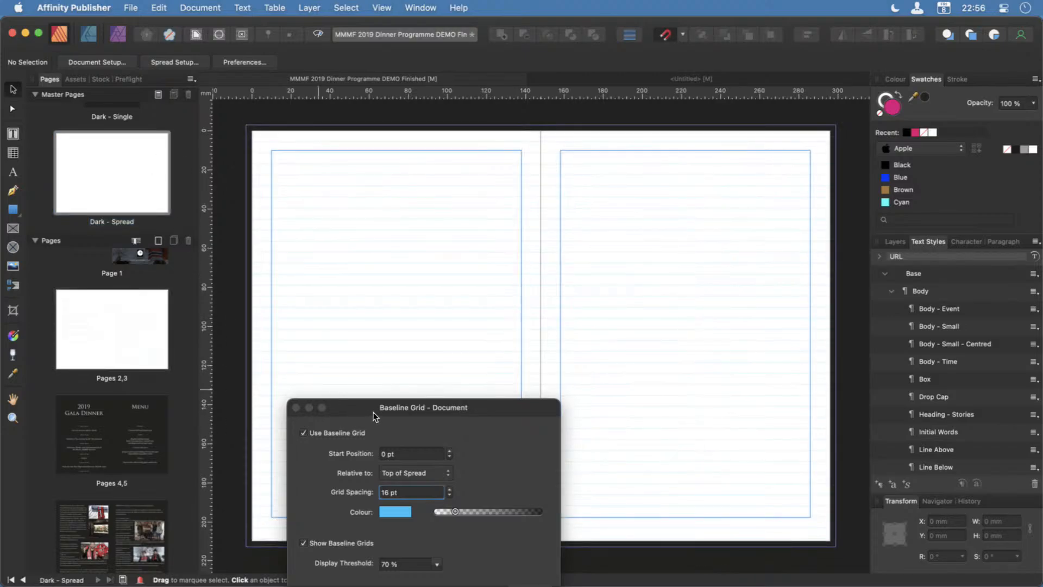
pyautogui.moveTo(367, 407); pyautogui.dragTo(497, 585)
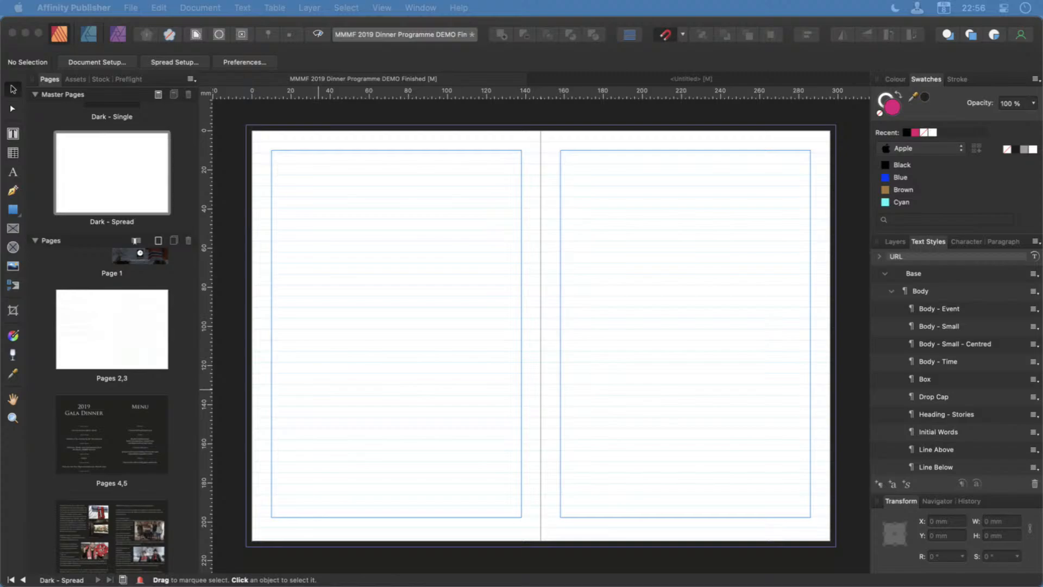
pyautogui.click(117, 148)
pyautogui.click(312, 561)
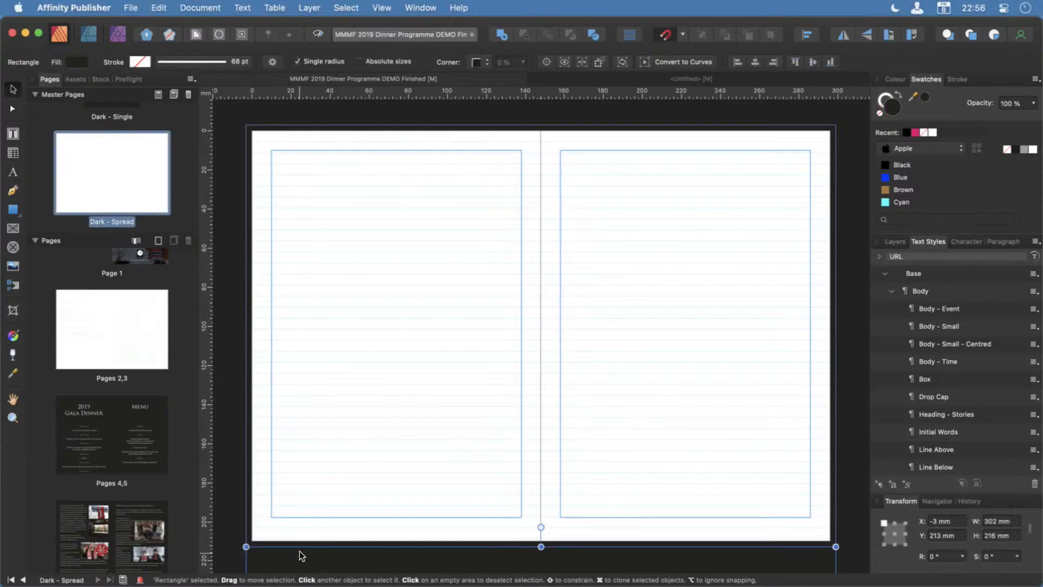
pyautogui.moveTo(300, 559); pyautogui.dragTo(307, 141)
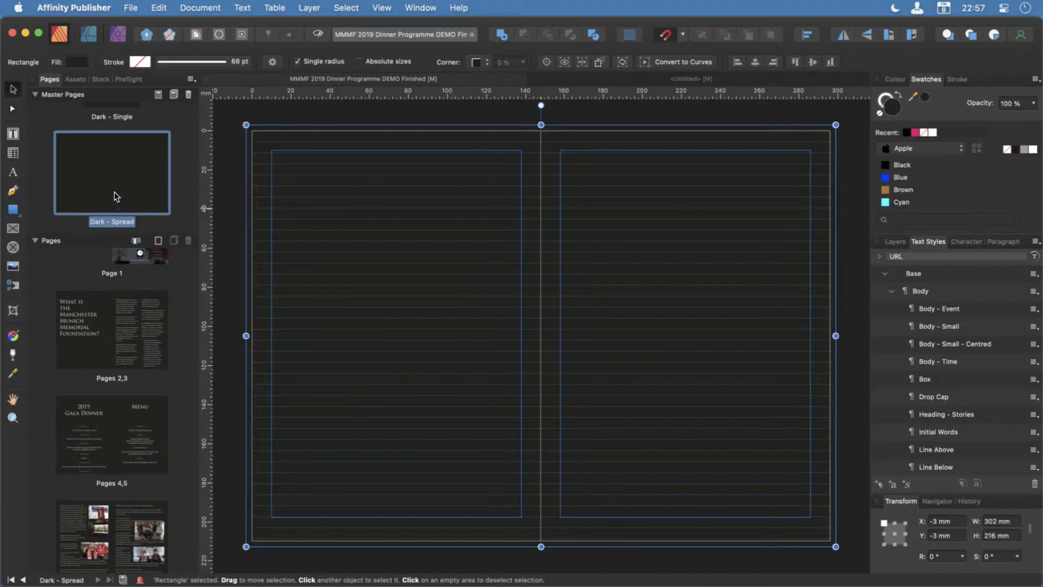
# Fill the background rectangle on the Dark - Spread master with the recent pink colour.
pyautogui.click(107, 340)
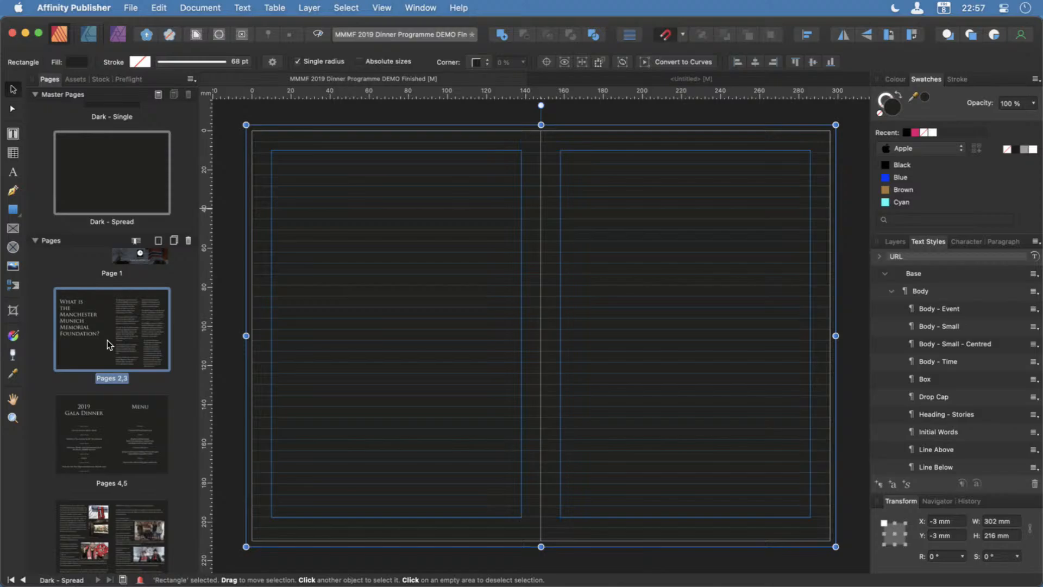
pyautogui.click(107, 180)
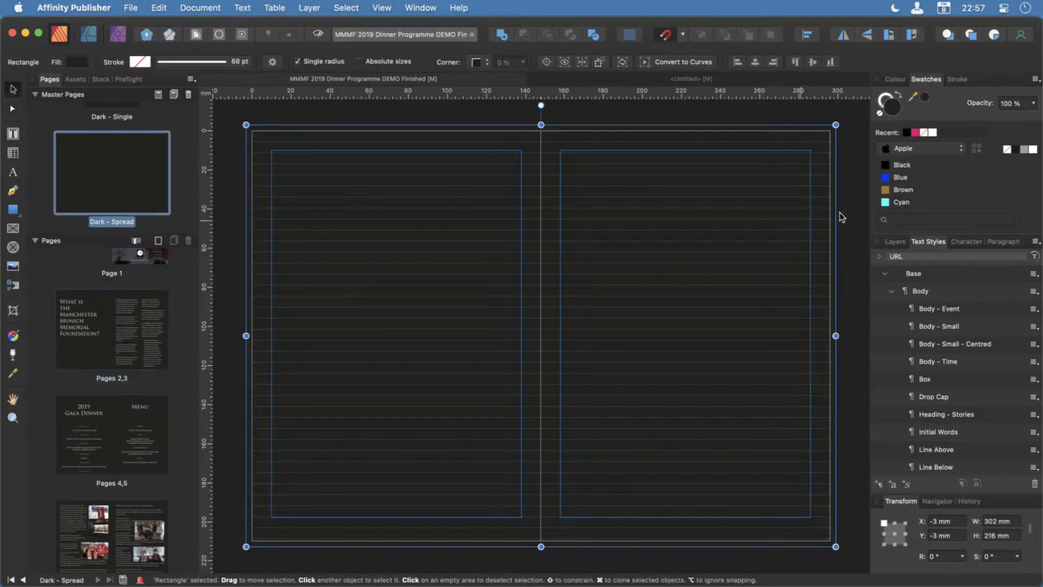
pyautogui.click(915, 132)
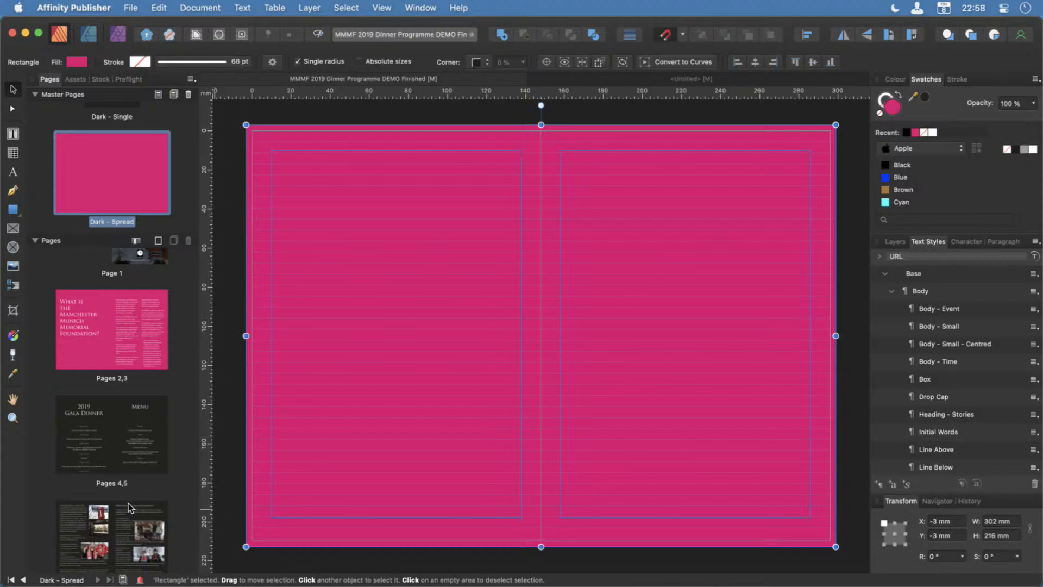
# Apply the Dark - Spread master to pages 4,5 and pages 6,7.
pyautogui.scroll(-4, 128, 503)
pyautogui.scroll(4, 128, 503)
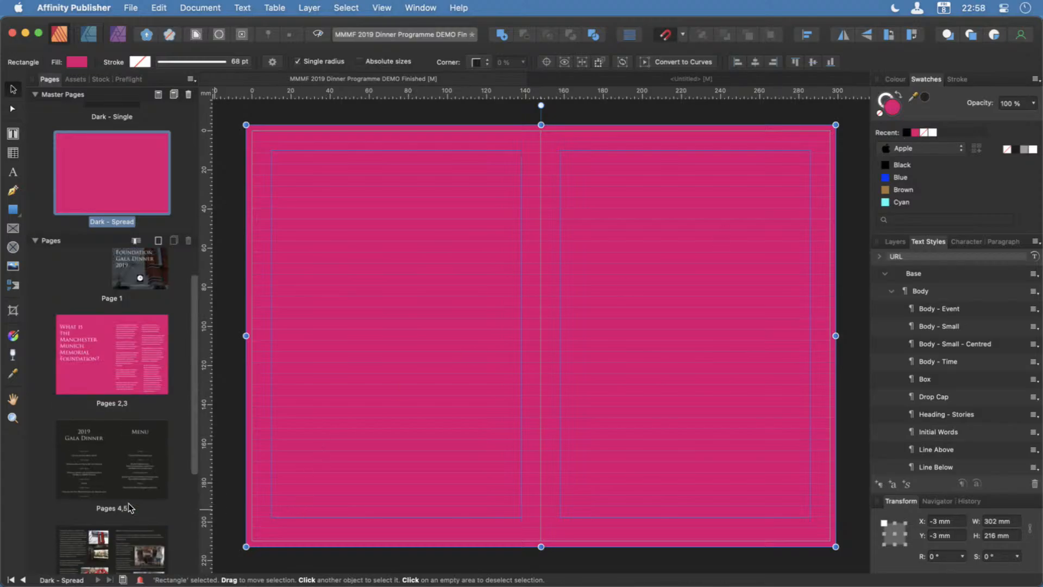
pyautogui.scroll(-1, 128, 503)
pyautogui.scroll(-1, 128, 508)
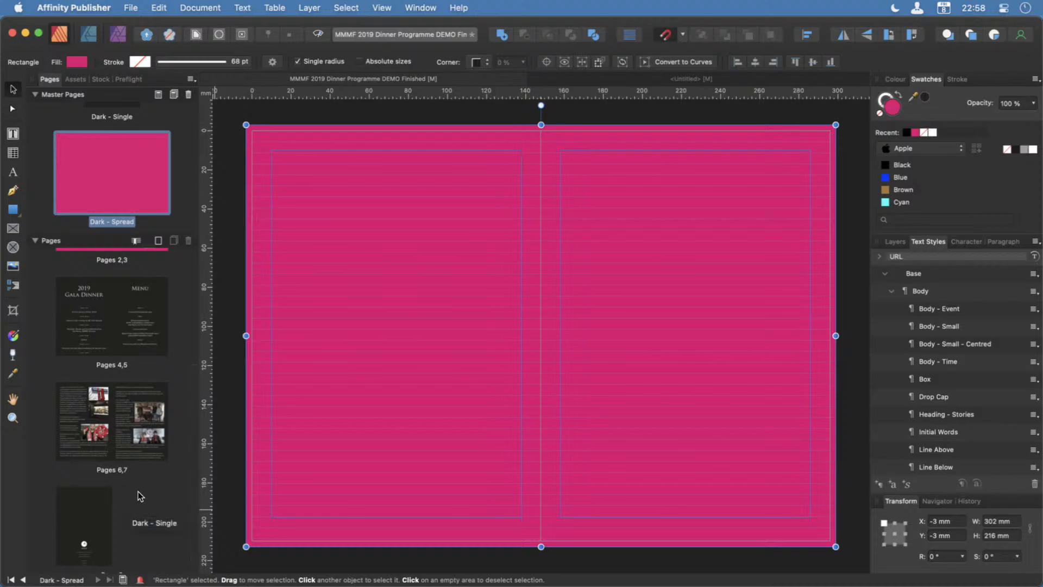
pyautogui.moveTo(99, 178); pyautogui.dragTo(108, 338)
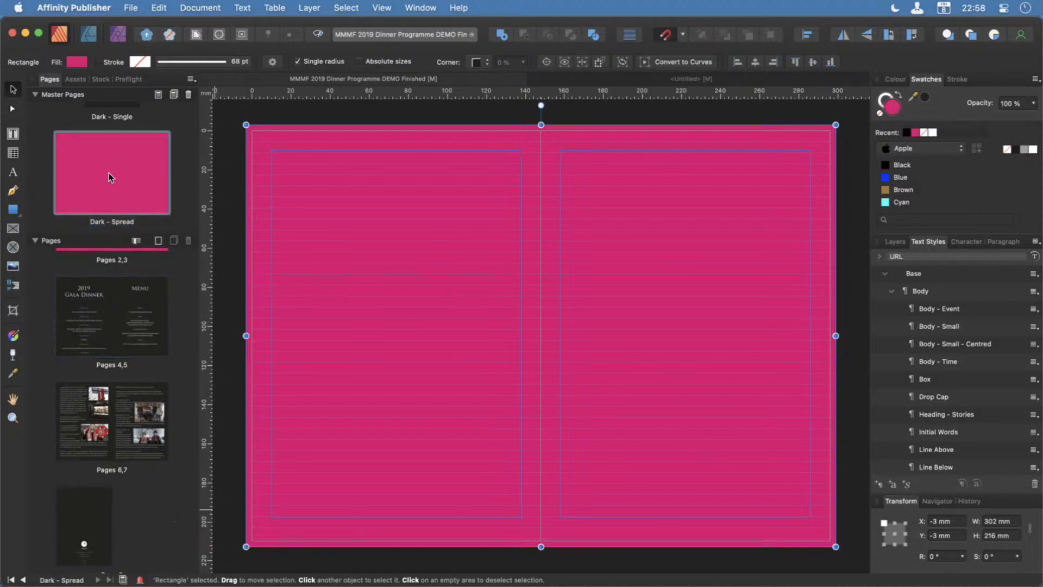
pyautogui.moveTo(107, 205); pyautogui.dragTo(106, 428)
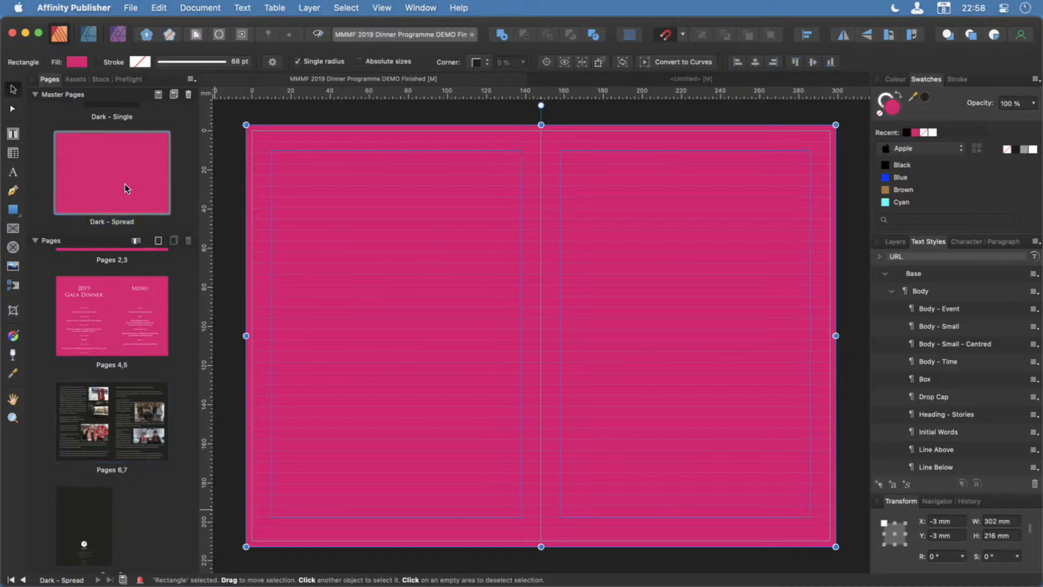
# Open the Dark - Single master and fill its background rectangle with the recent pink colour.
pyautogui.scroll(3, 132, 177)
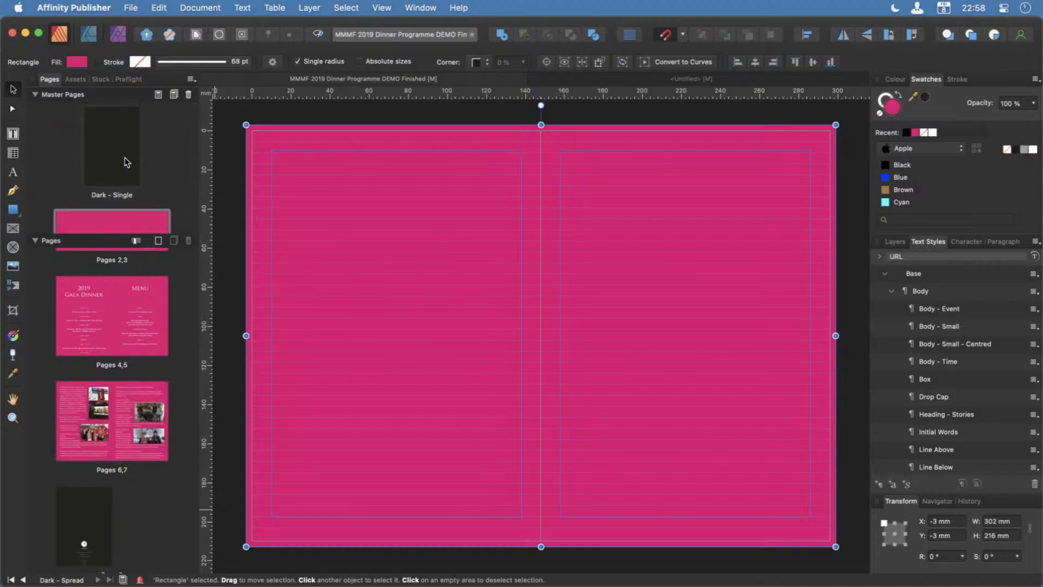
pyautogui.click(124, 158)
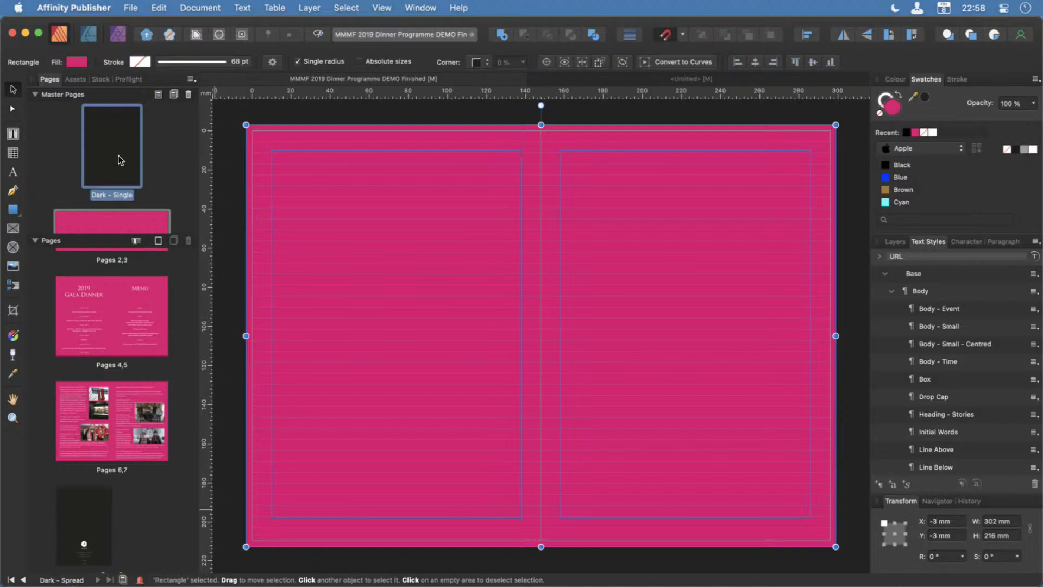
pyautogui.doubleClick(120, 160)
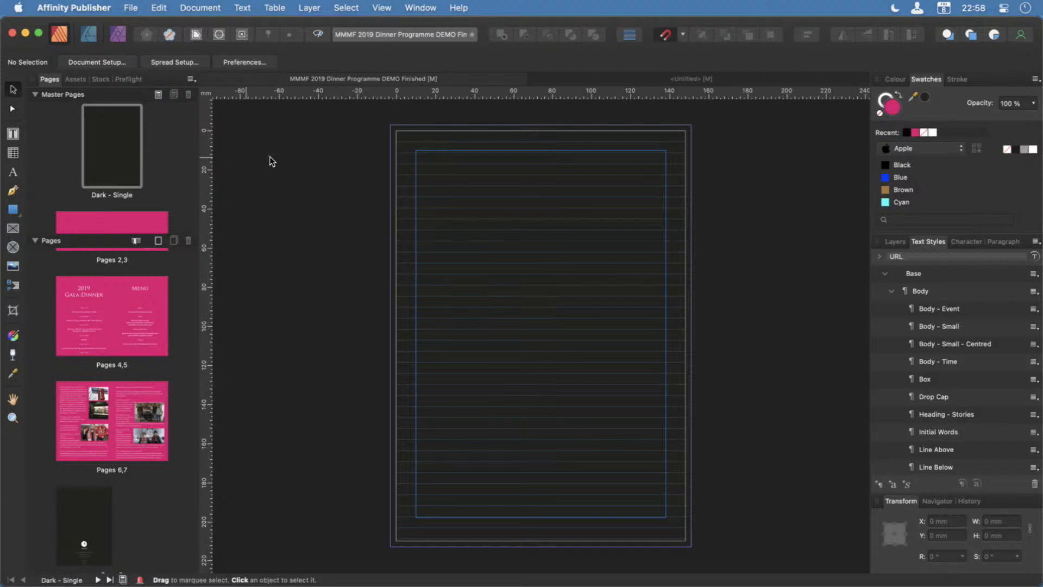
pyautogui.click(392, 129)
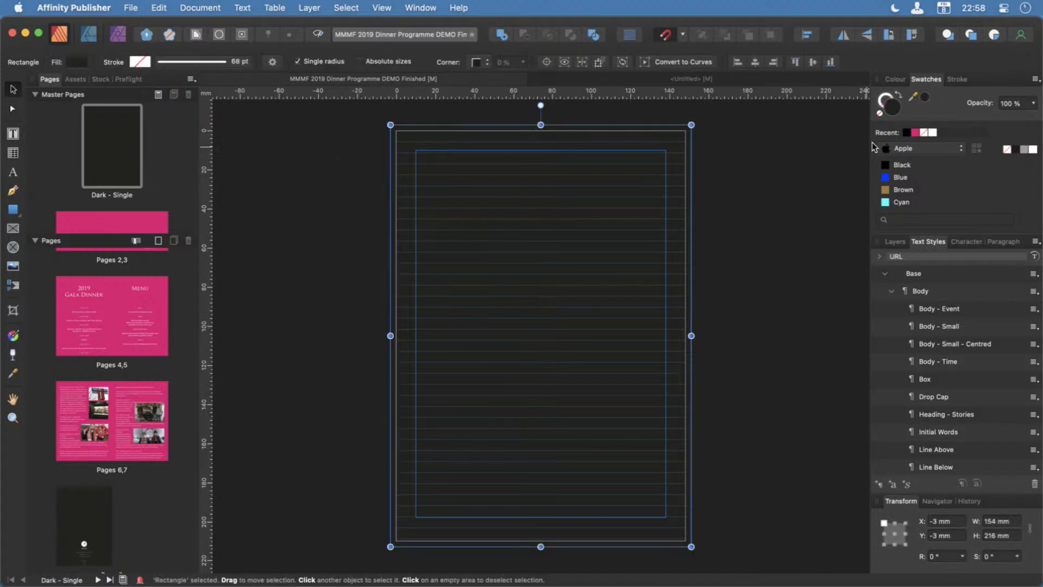
pyautogui.click(916, 132)
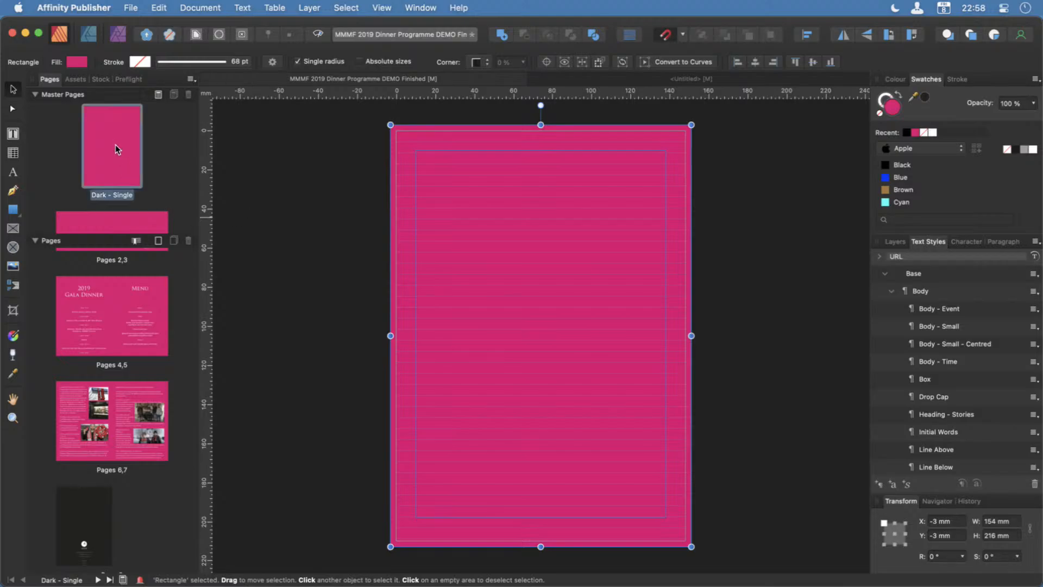
# Apply the Dark - Single master to the programme's final single page.
pyautogui.moveTo(116, 154); pyautogui.dragTo(85, 544)
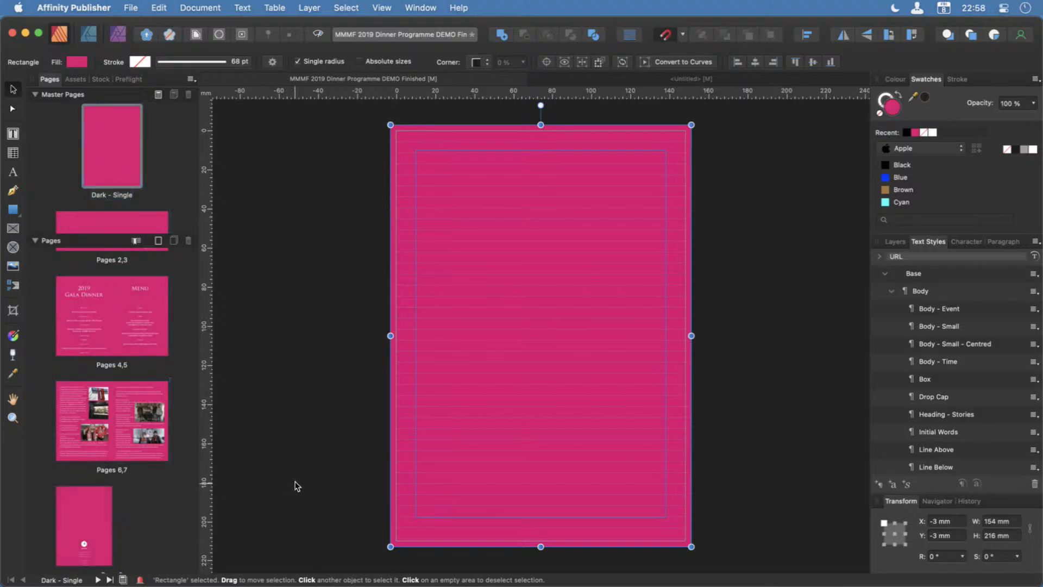
pyautogui.scroll(5, 130, 460)
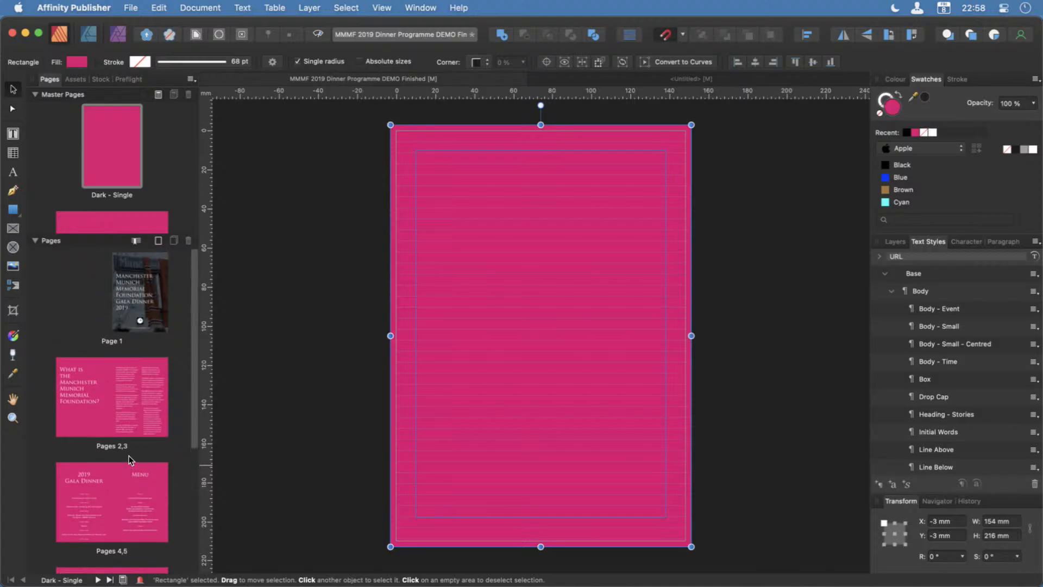
pyautogui.scroll(-5, 130, 460)
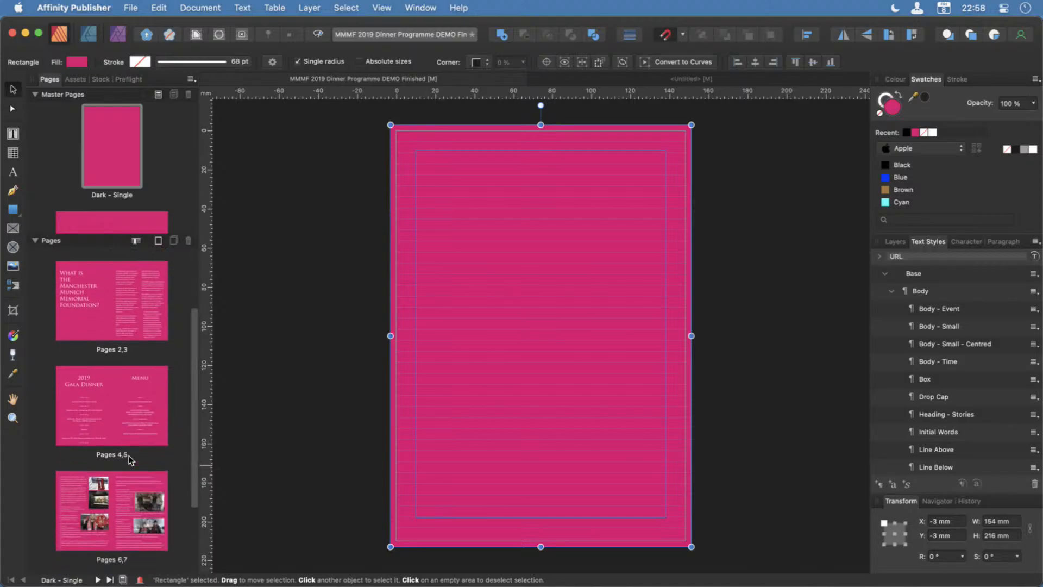
# Reopen the Dark - Single master and fill its background rectangle with the previously picked dark colour.
pyautogui.doubleClick(112, 145)
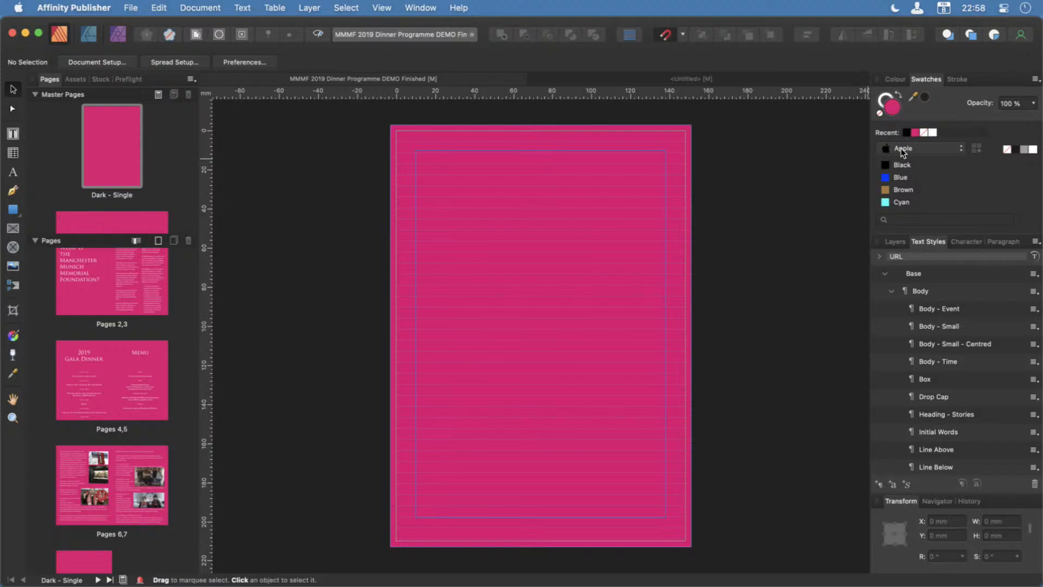
pyautogui.click(925, 98)
pyautogui.click(394, 133)
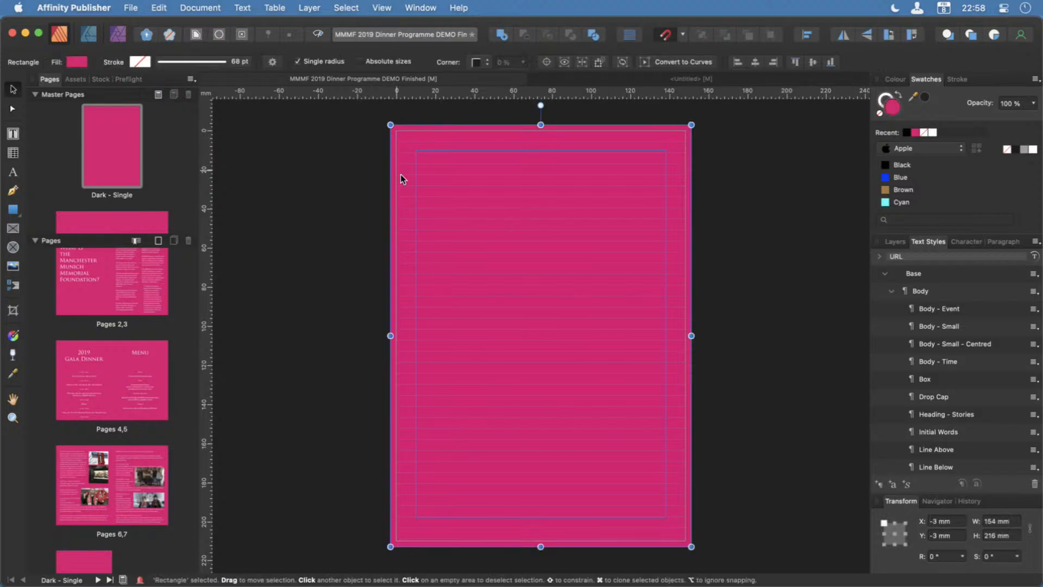
pyautogui.click(925, 99)
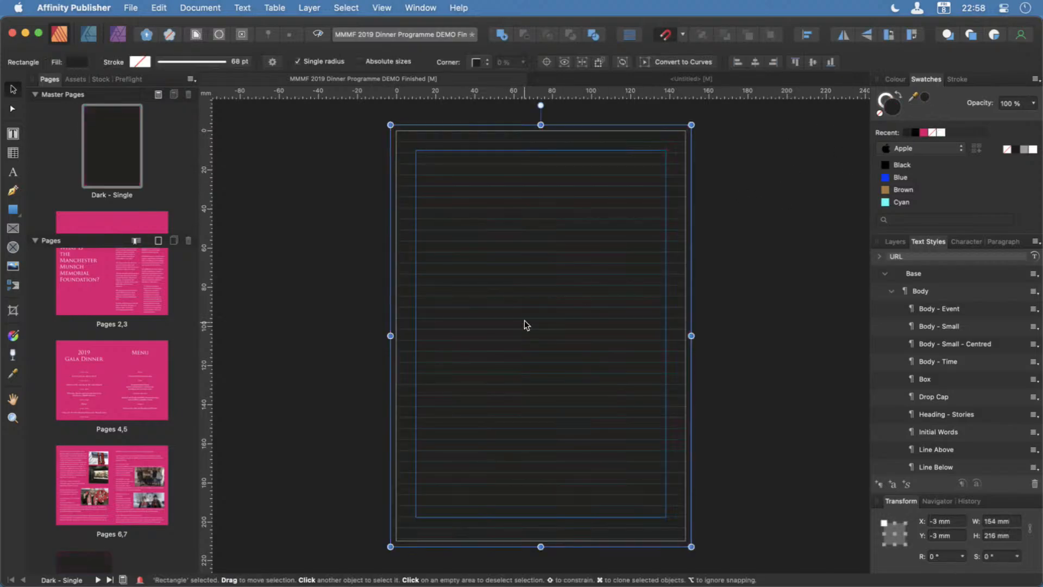
# Open the Dark - Spread master, fill its background rectangle with the picked dark colour, and review the page thumbnails.
pyautogui.scroll(-3, 124, 213)
pyautogui.doubleClick(124, 213)
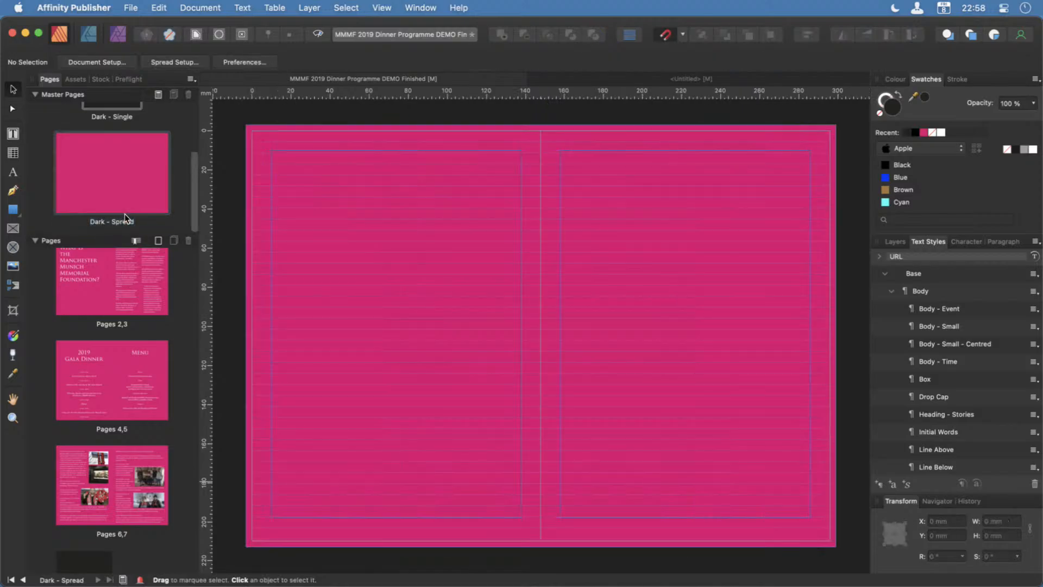
pyautogui.click(553, 126)
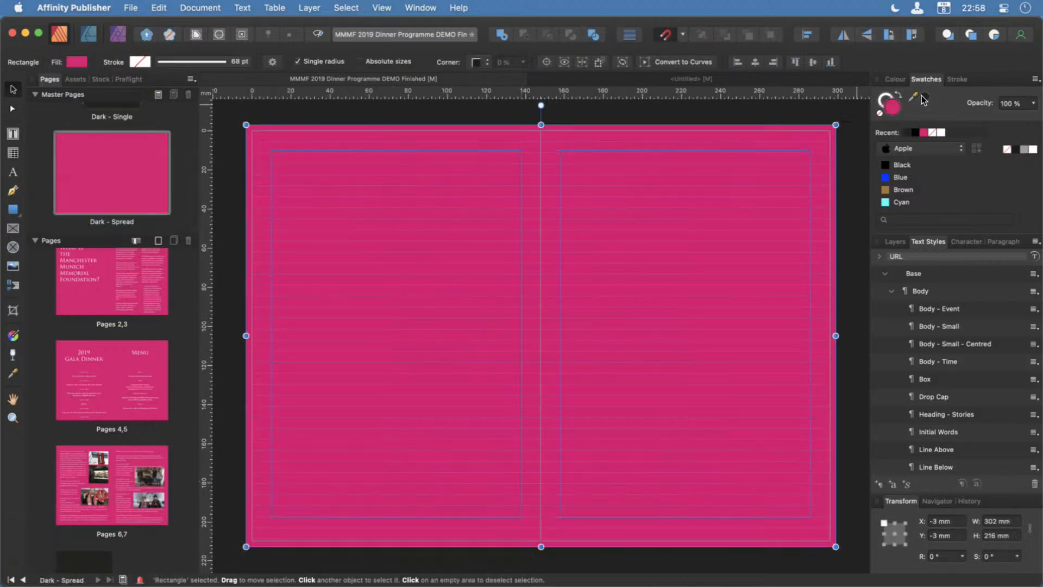
pyautogui.click(927, 100)
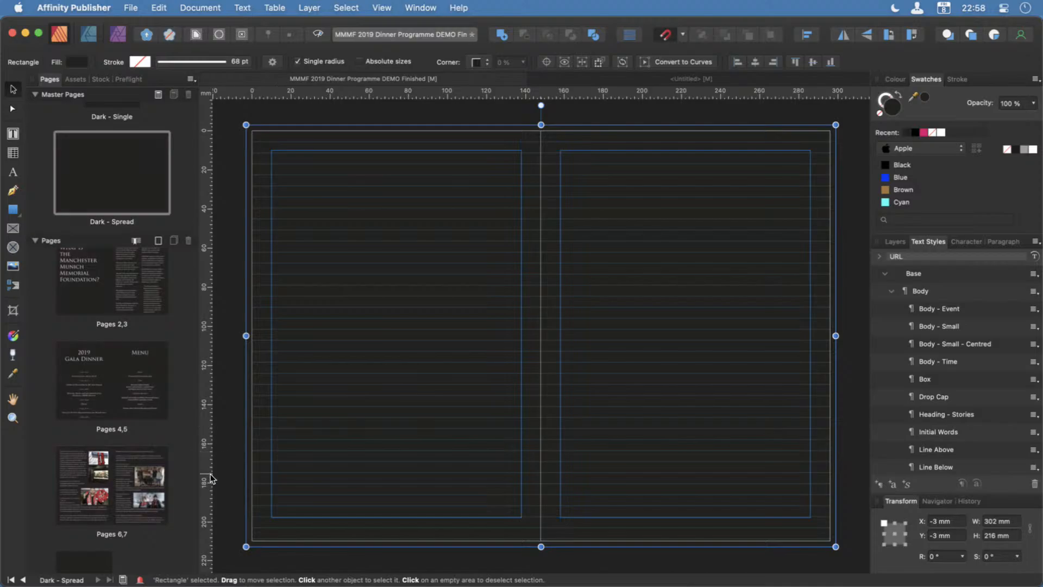
pyautogui.scroll(-2, 157, 538)
pyautogui.scroll(5, 156, 538)
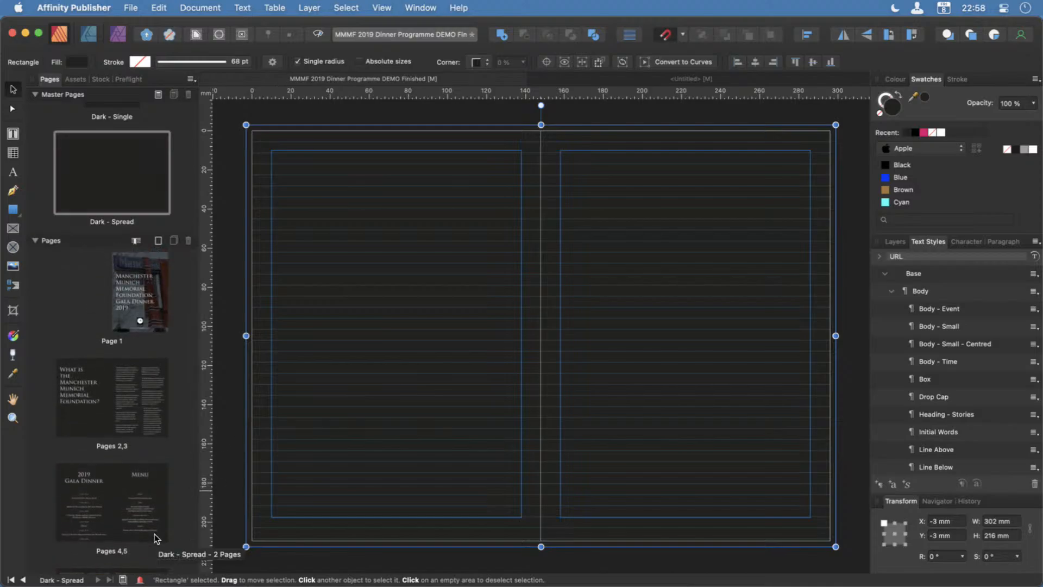
pyautogui.scroll(-2, 158, 523)
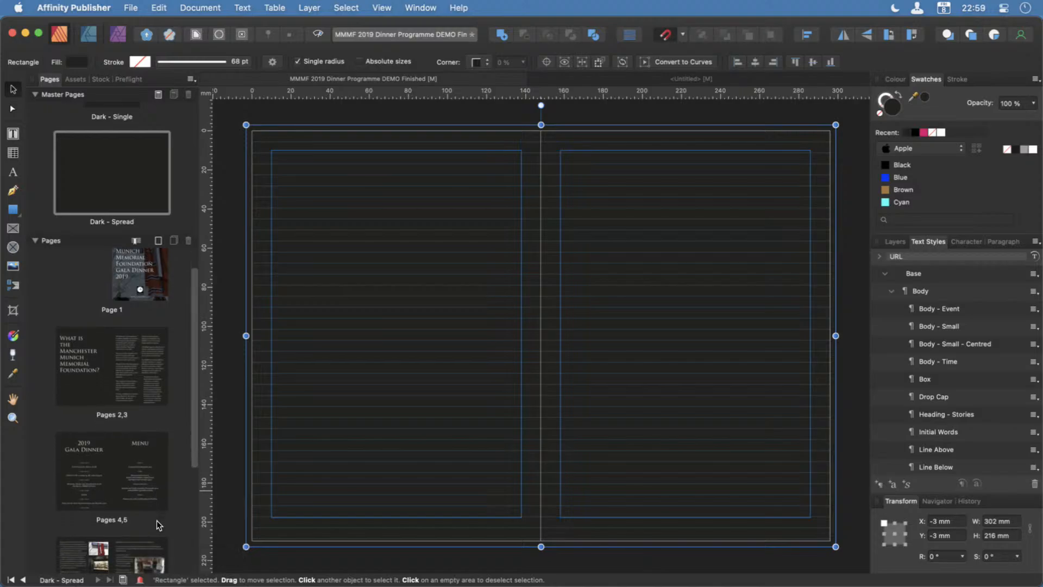
pyautogui.scroll(3, 156, 520)
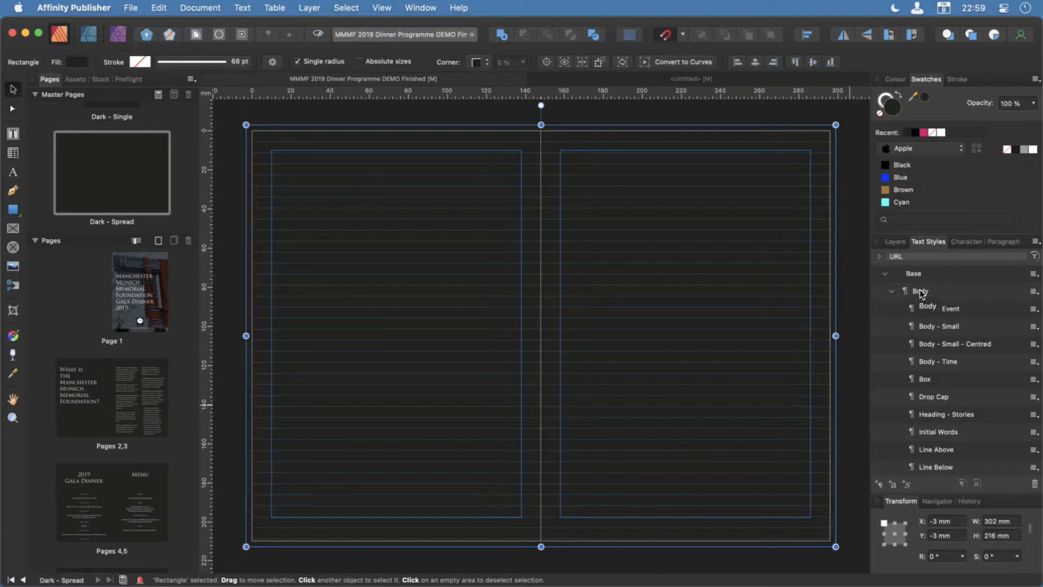
# Collapse the Body style group and turn off the hierarchical display of the text styles to view the flat list.
pyautogui.click(891, 294)
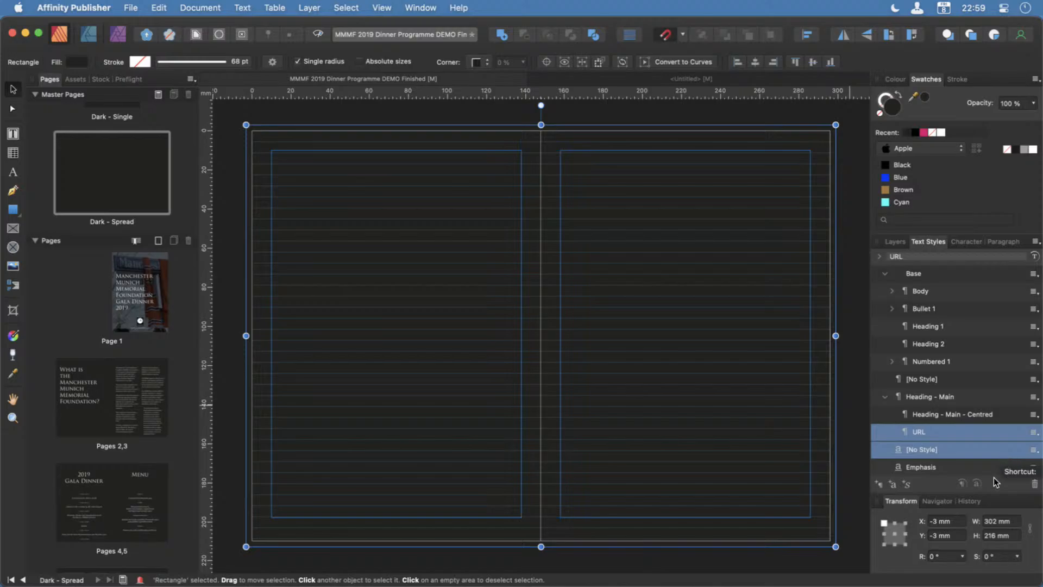
pyautogui.click(1035, 243)
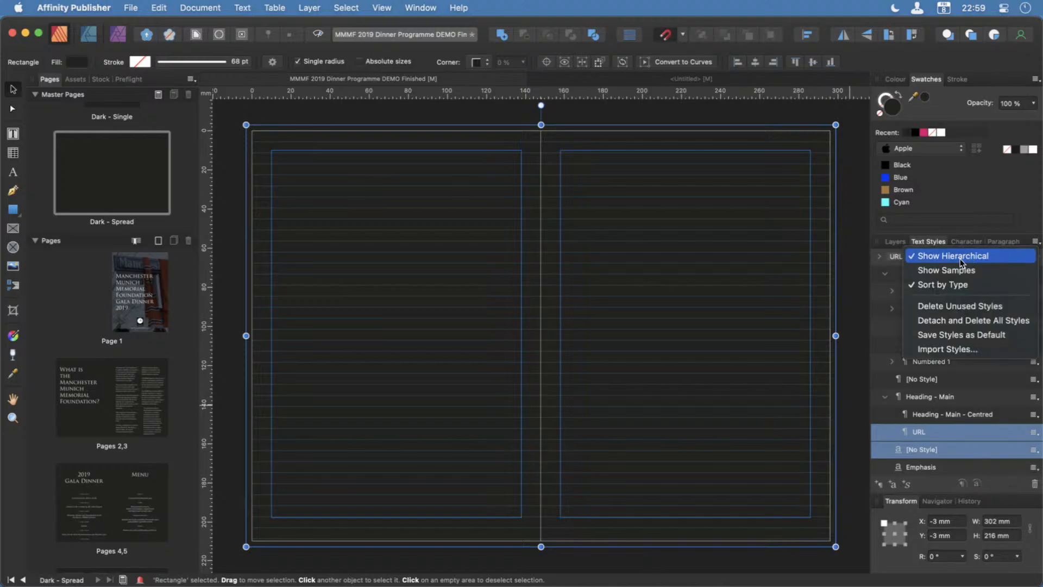
pyautogui.click(925, 255)
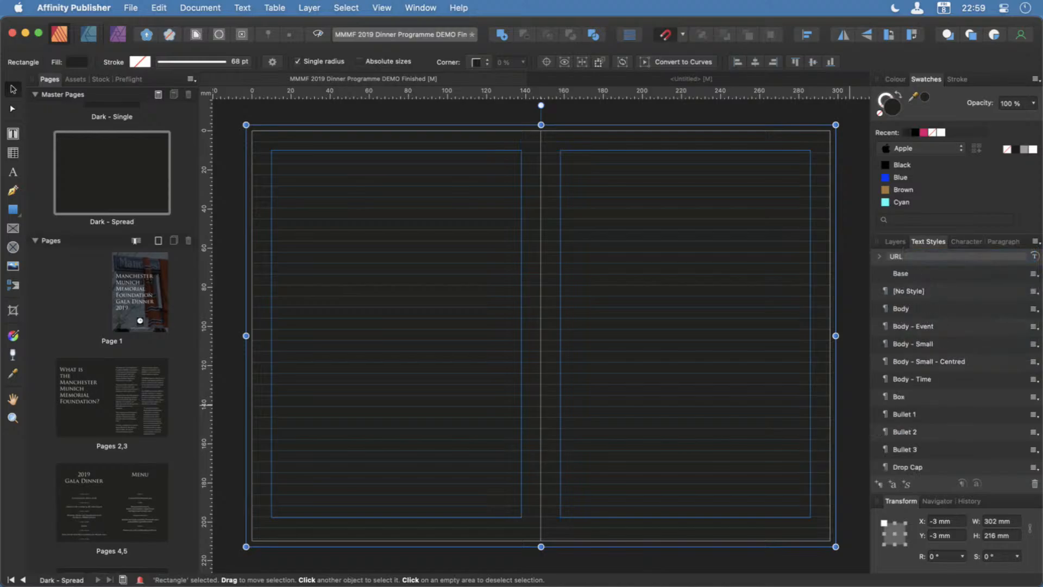
pyautogui.scroll(-10, 953, 386)
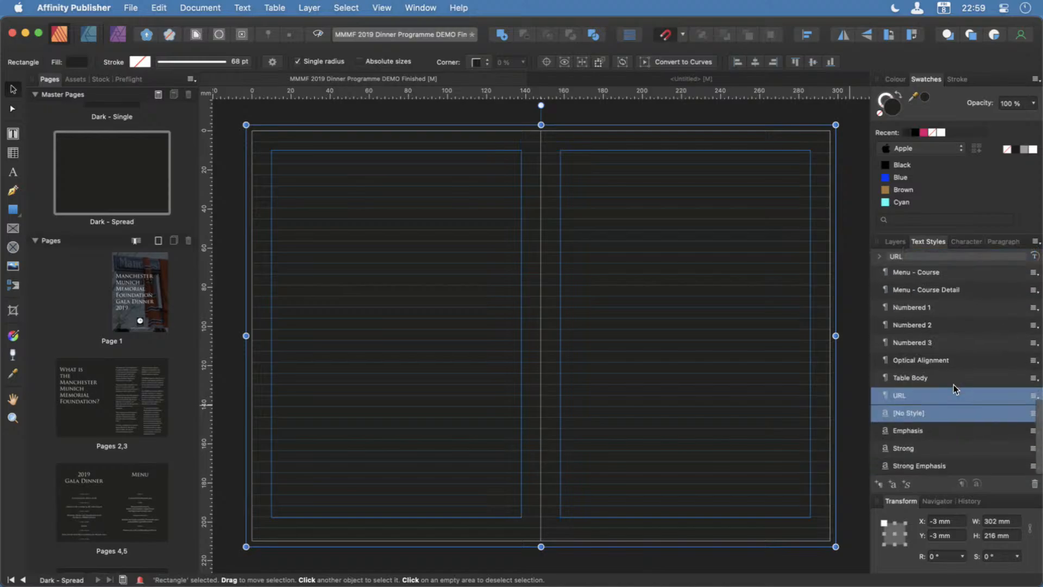
pyautogui.scroll(10, 953, 385)
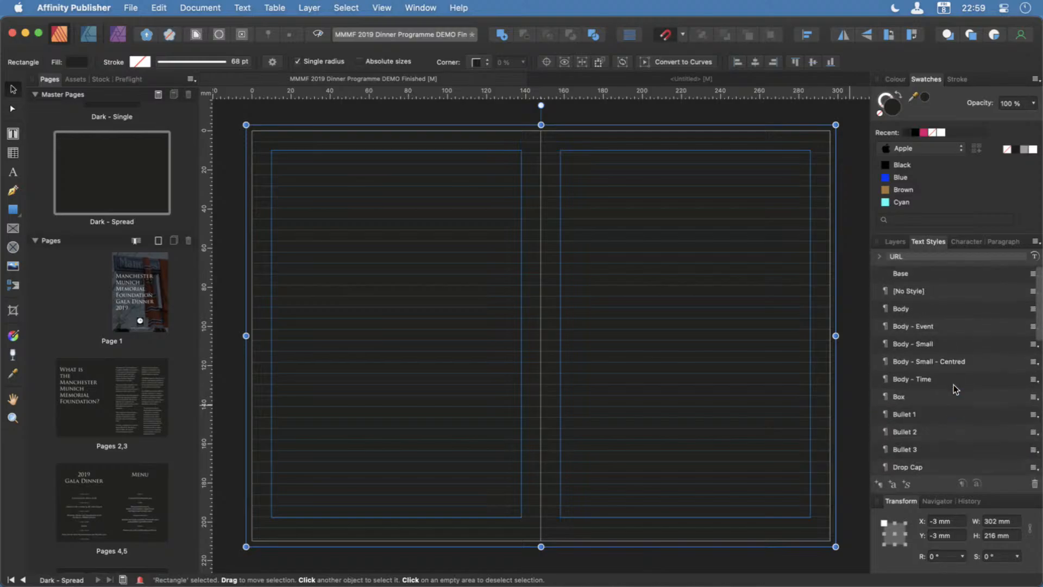
# Turn the hierarchical display of the text styles back on and look through the grouped list.
pyautogui.click(1036, 242)
pyautogui.click(1010, 256)
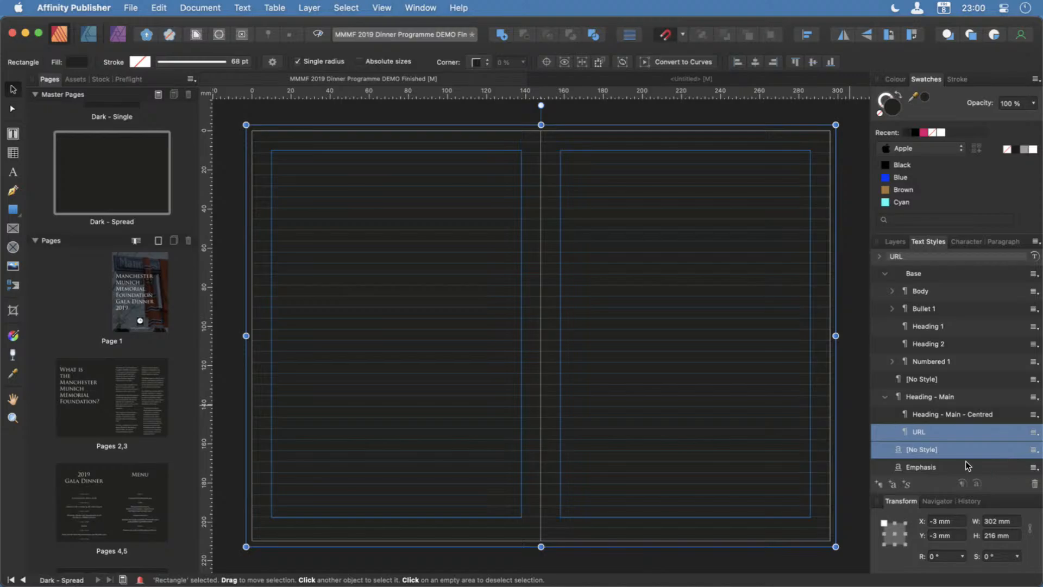
pyautogui.scroll(-1, 990, 460)
pyautogui.scroll(1, 990, 460)
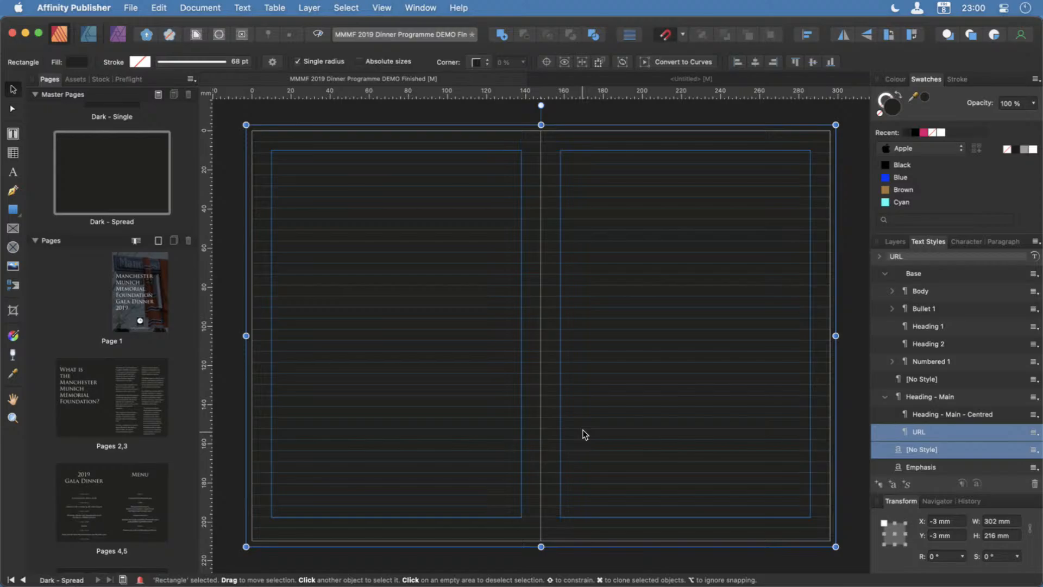
# Check which text style the page 1 title and the large heading on pages 2,3 use.
pyautogui.doubleClick(151, 290)
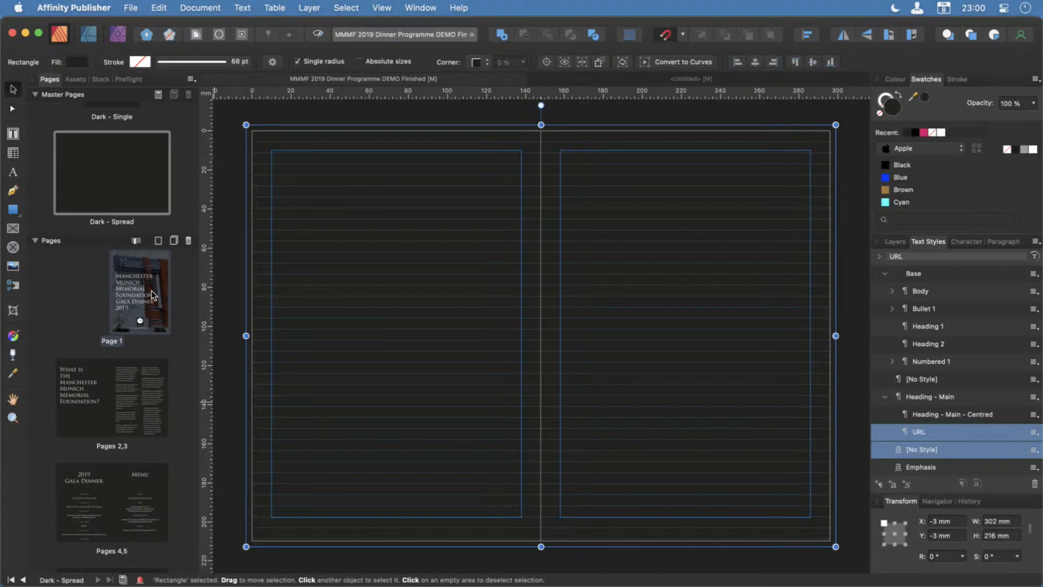
pyautogui.click(484, 305)
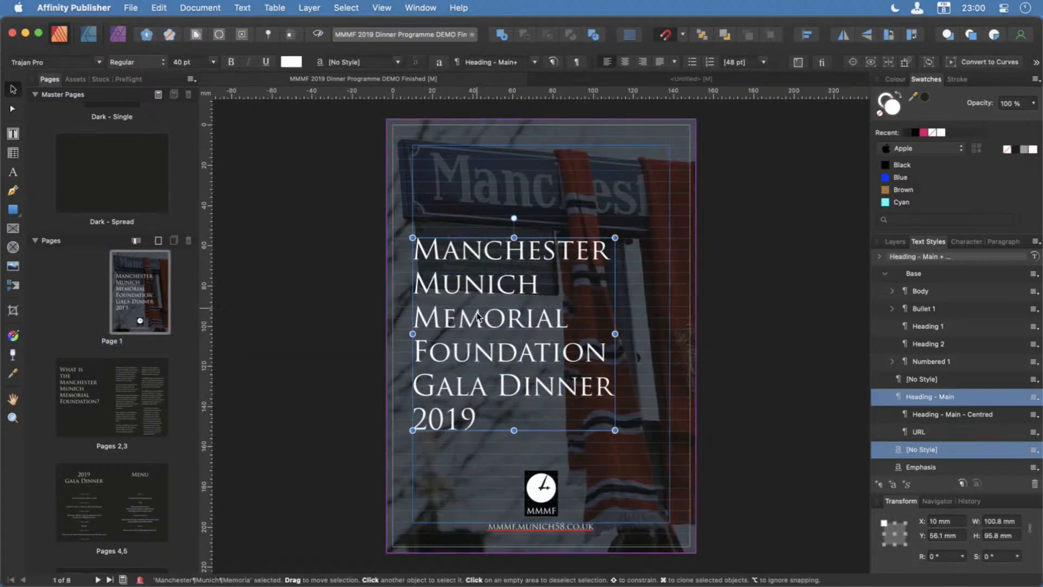
pyautogui.doubleClick(89, 393)
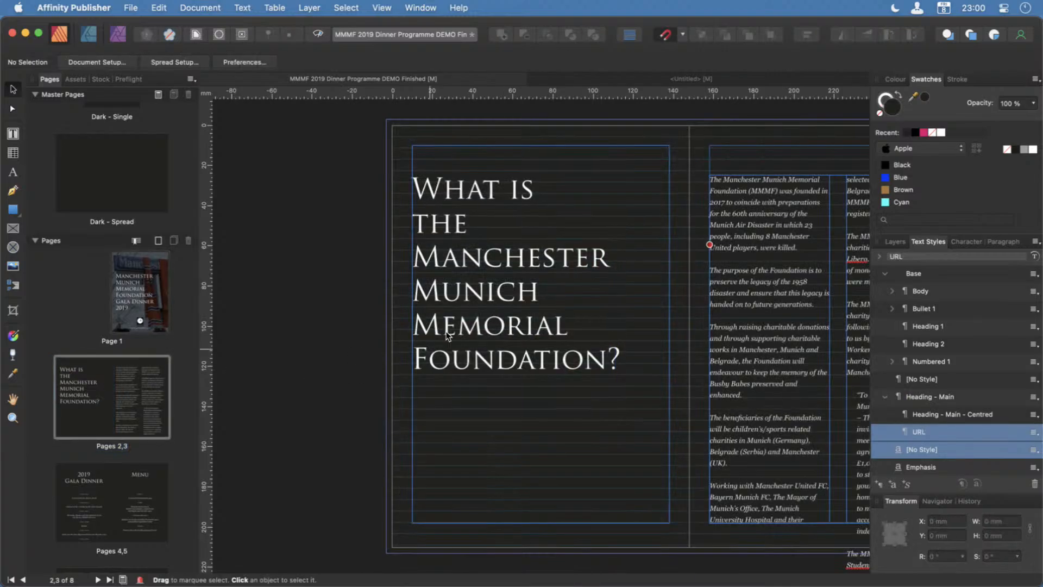
pyautogui.click(462, 333)
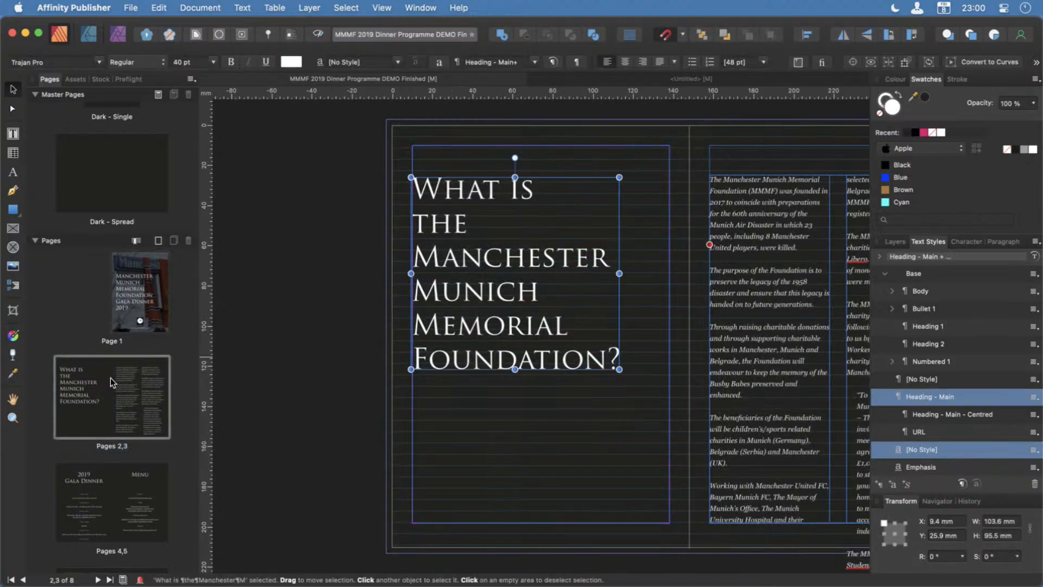
# Return to page 1 and examine its title together with the Heading - Main text style.
pyautogui.click(83, 386)
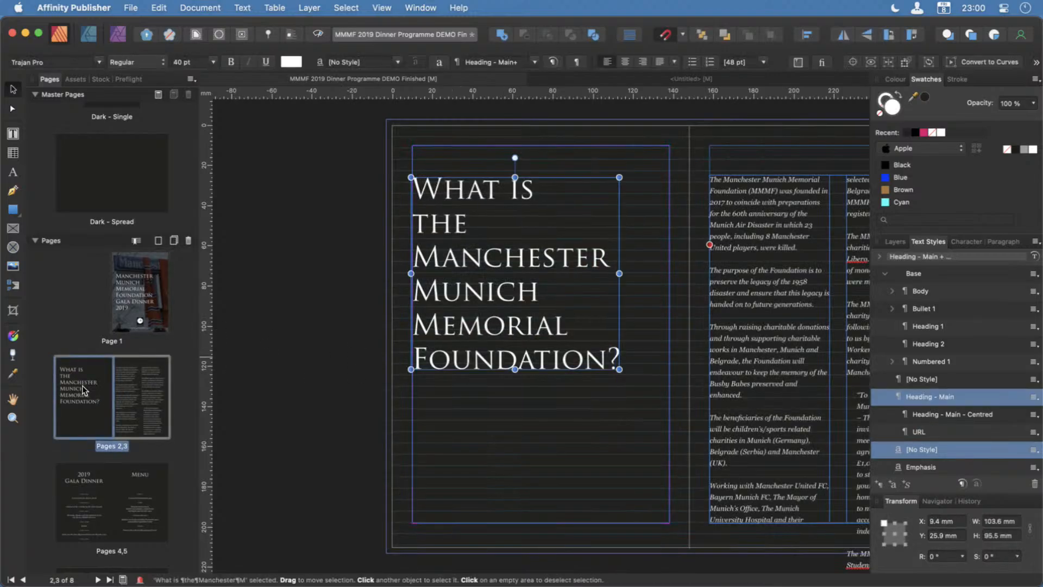
pyautogui.click(151, 304)
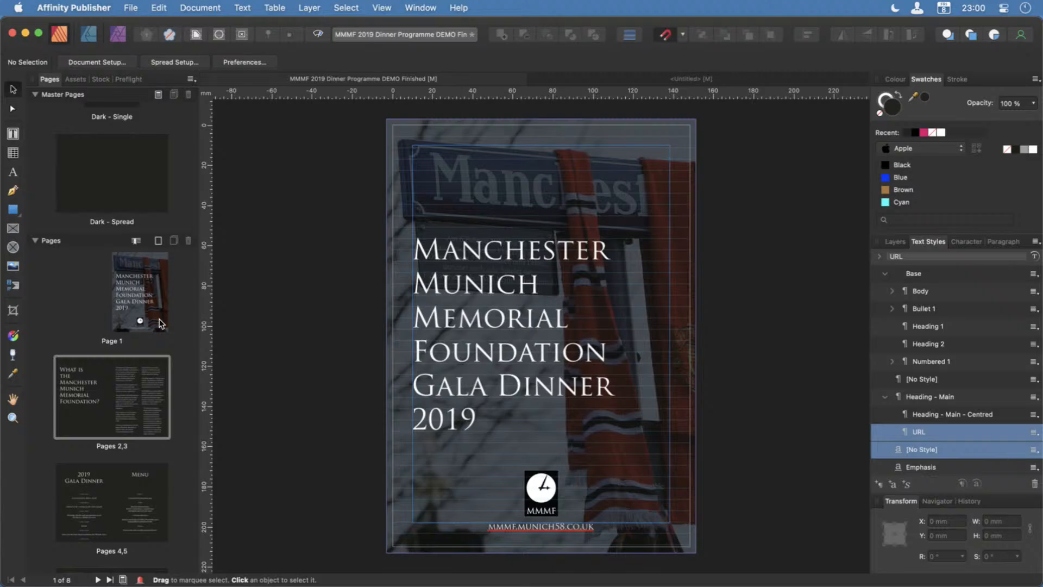
pyautogui.click(938, 400)
pyautogui.click(494, 343)
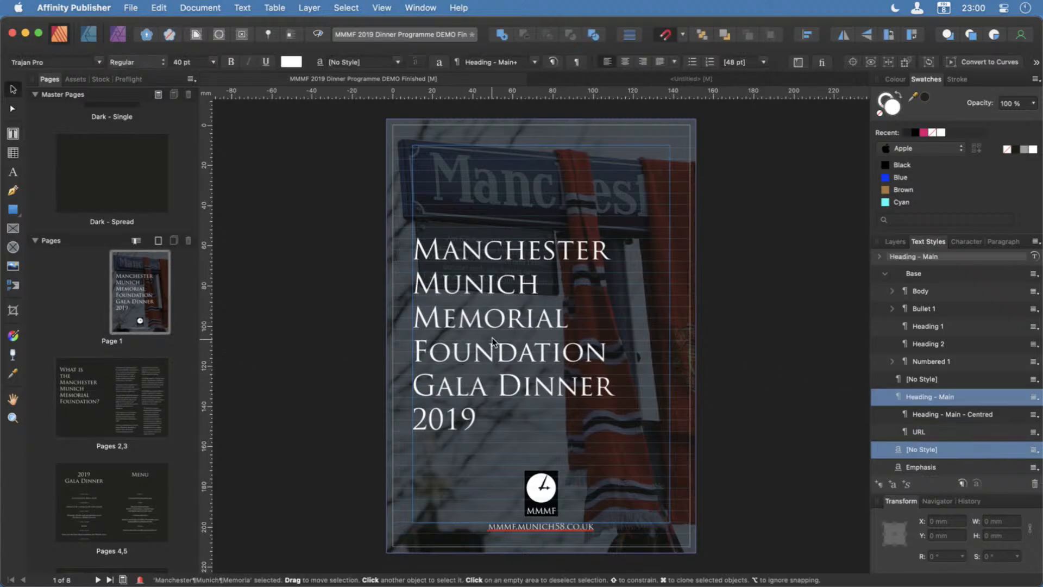
# Check which text style the Munich-based Charities heading on pages 6,7 uses.
pyautogui.click(81, 395)
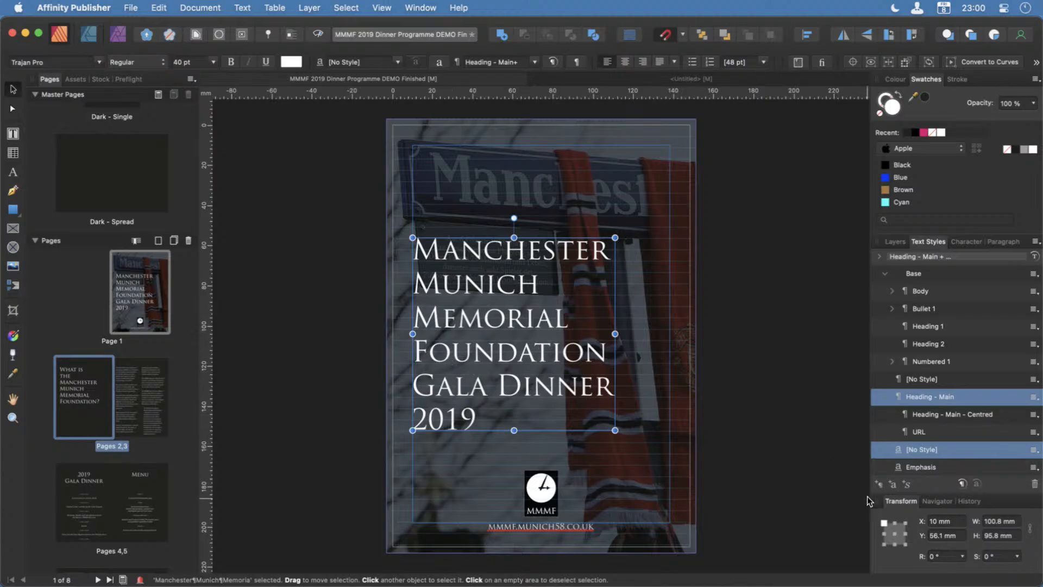
pyautogui.click(108, 497)
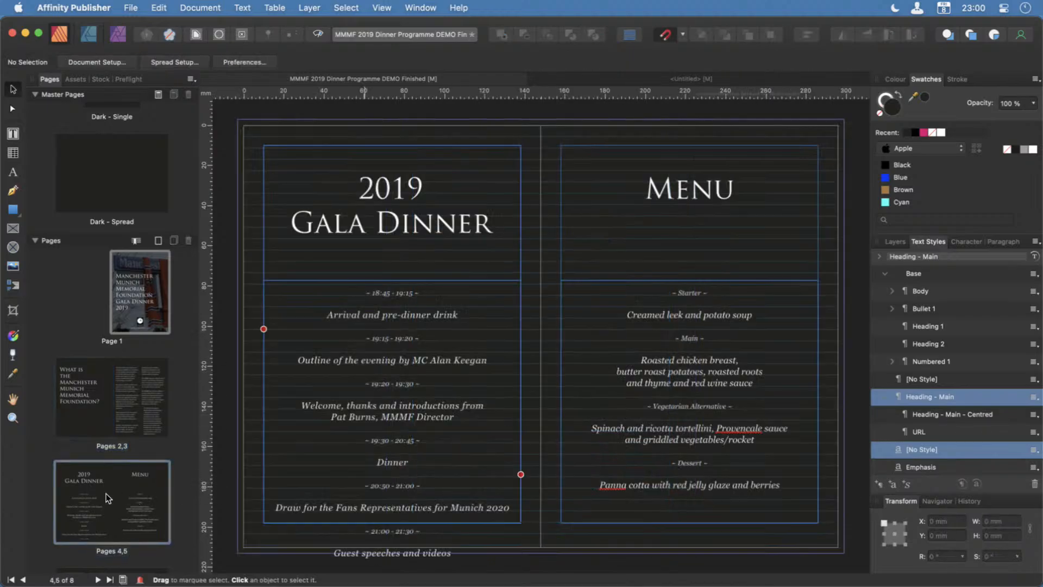
pyautogui.scroll(-2, 149, 536)
pyautogui.click(150, 537)
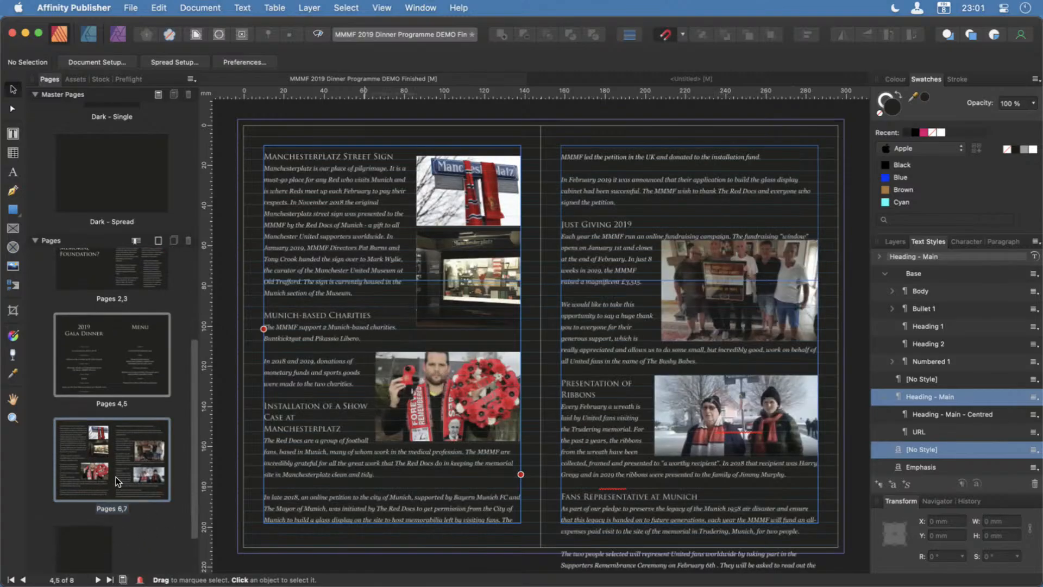
pyautogui.doubleClick(338, 315)
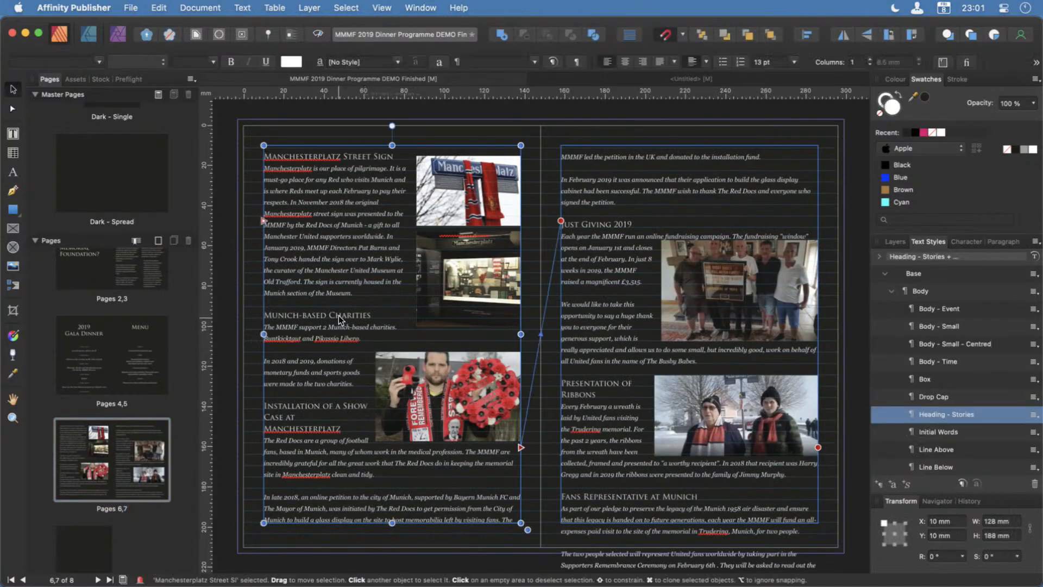
pyautogui.moveTo(383, 317); pyautogui.dragTo(266, 322)
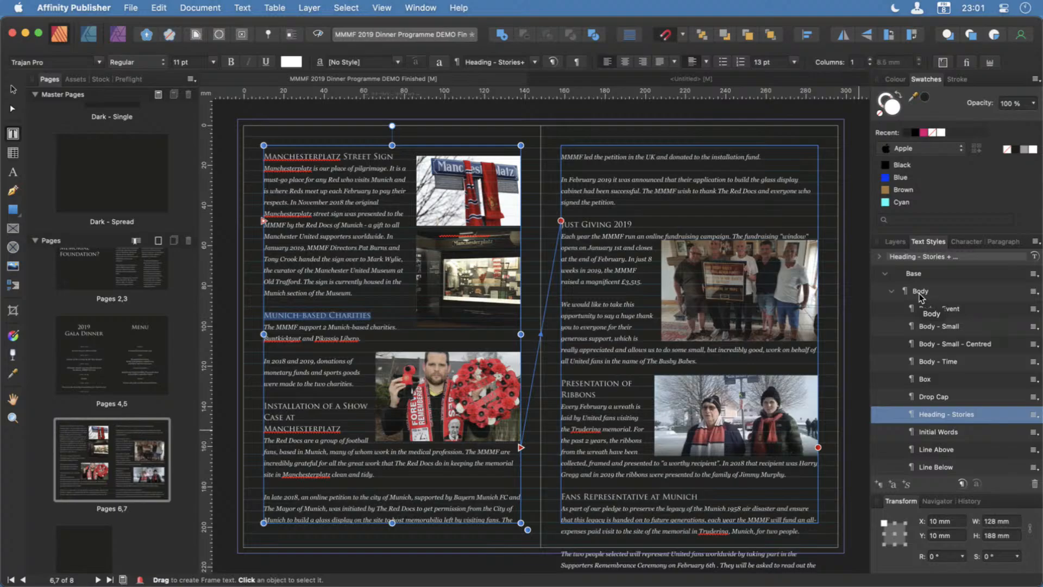
# Look through the text styles grouped under Body and those that follow it, comparing Heading - Stories with Heading 1 and Heading 2.
pyautogui.scroll(-5, 947, 412)
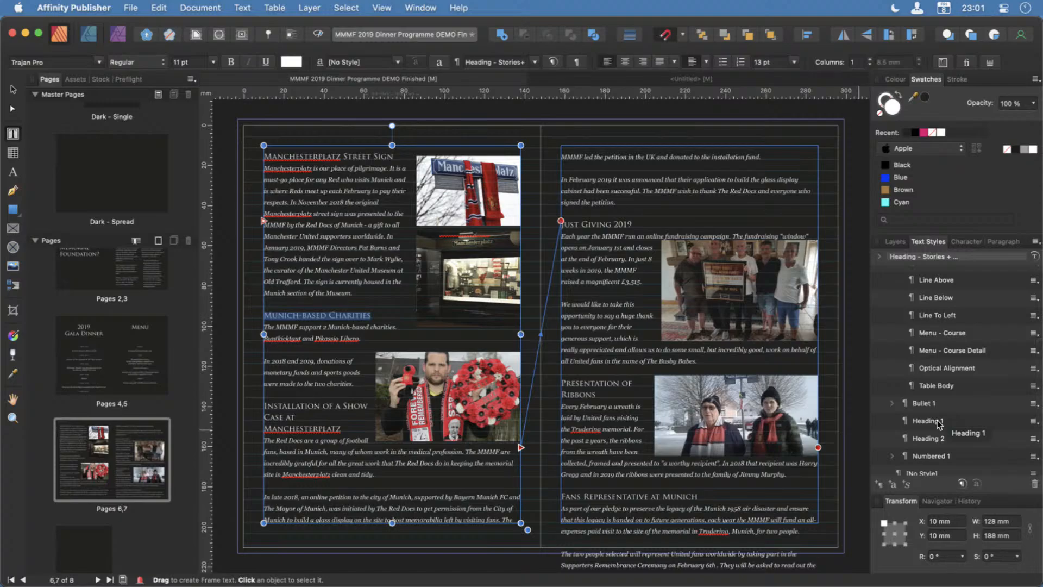
pyautogui.scroll(5, 939, 424)
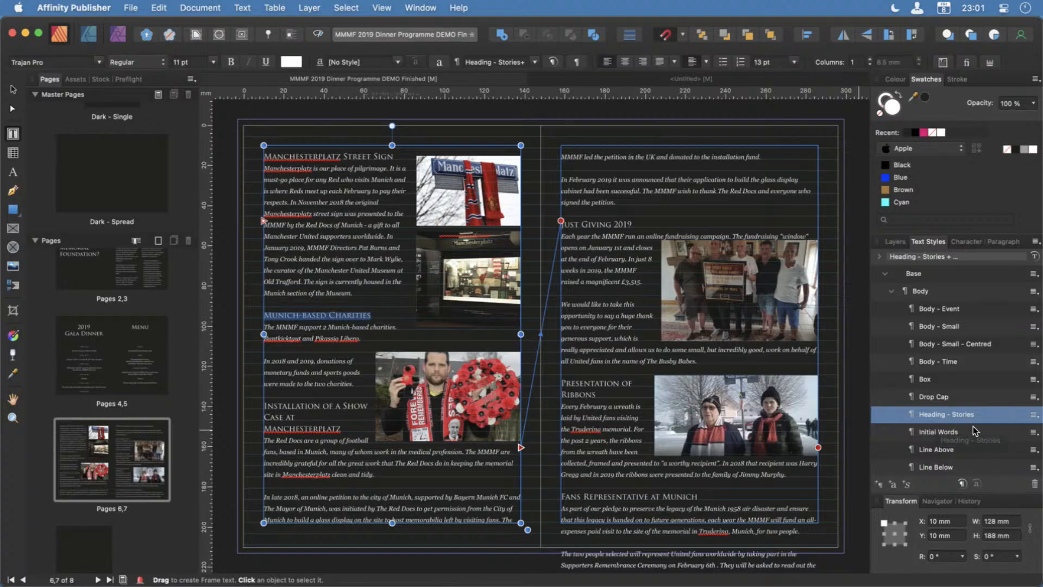
pyautogui.scroll(-5, 970, 431)
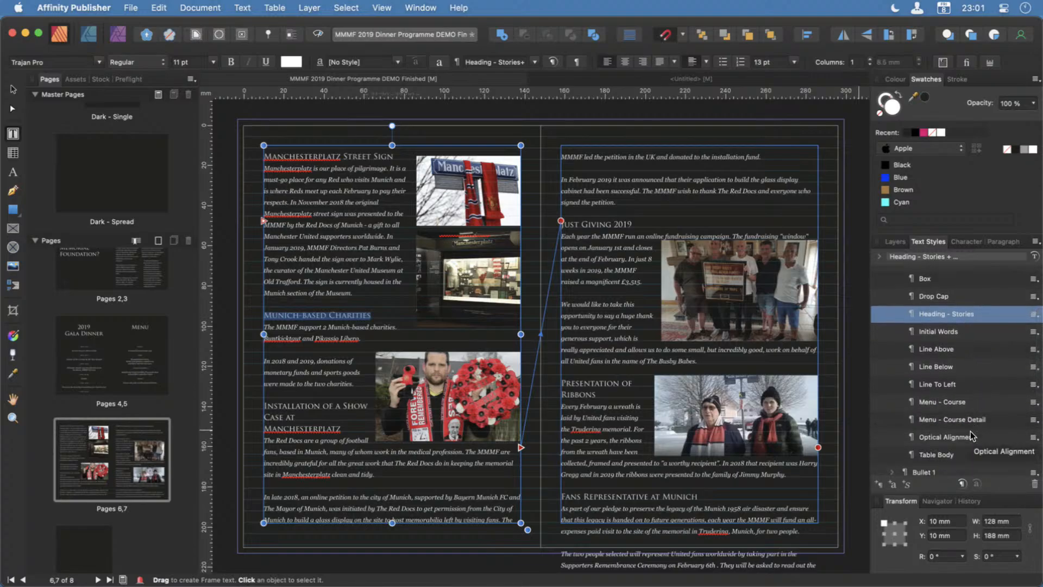
pyautogui.scroll(-5, 970, 437)
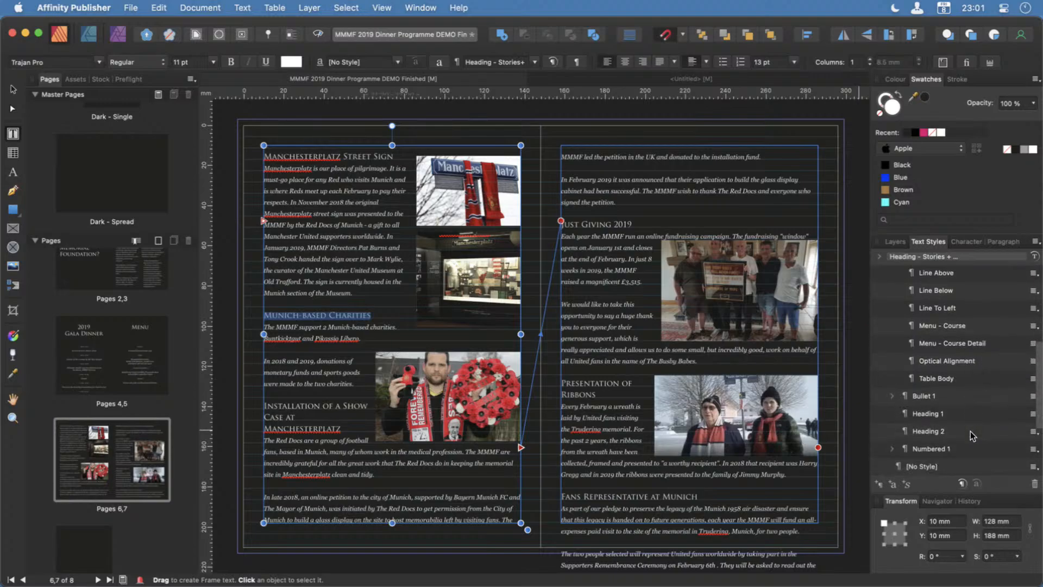
pyautogui.scroll(-1, 971, 431)
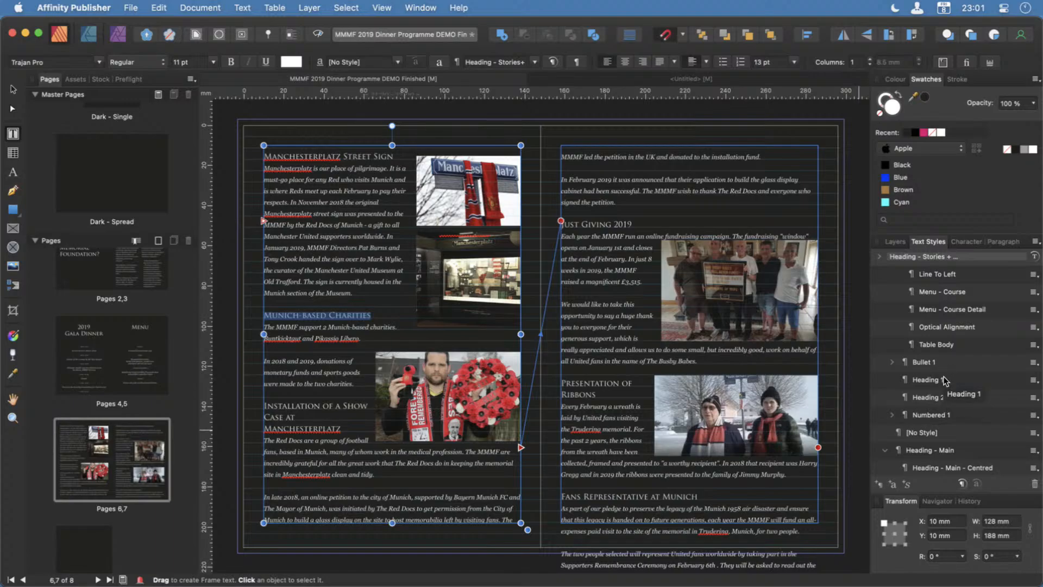
pyautogui.scroll(3, 947, 391)
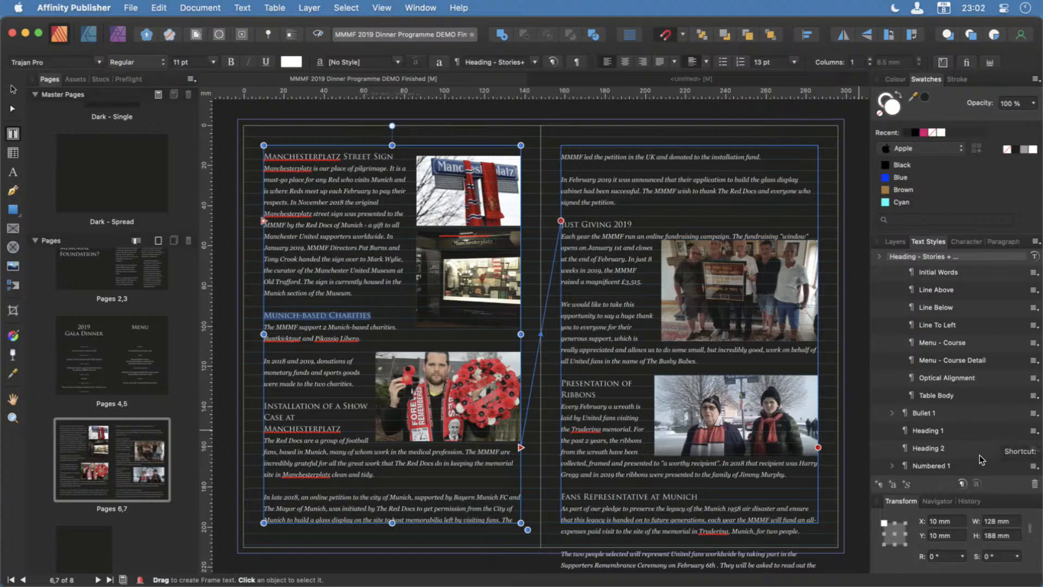
pyautogui.scroll(-3, 982, 453)
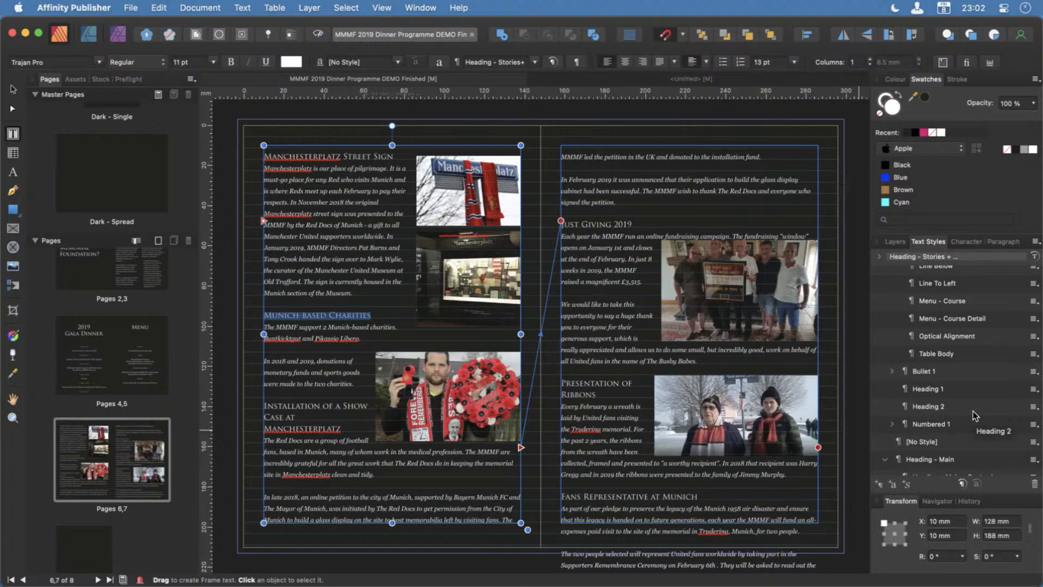
pyautogui.scroll(8, 973, 411)
pyautogui.scroll(4, 973, 411)
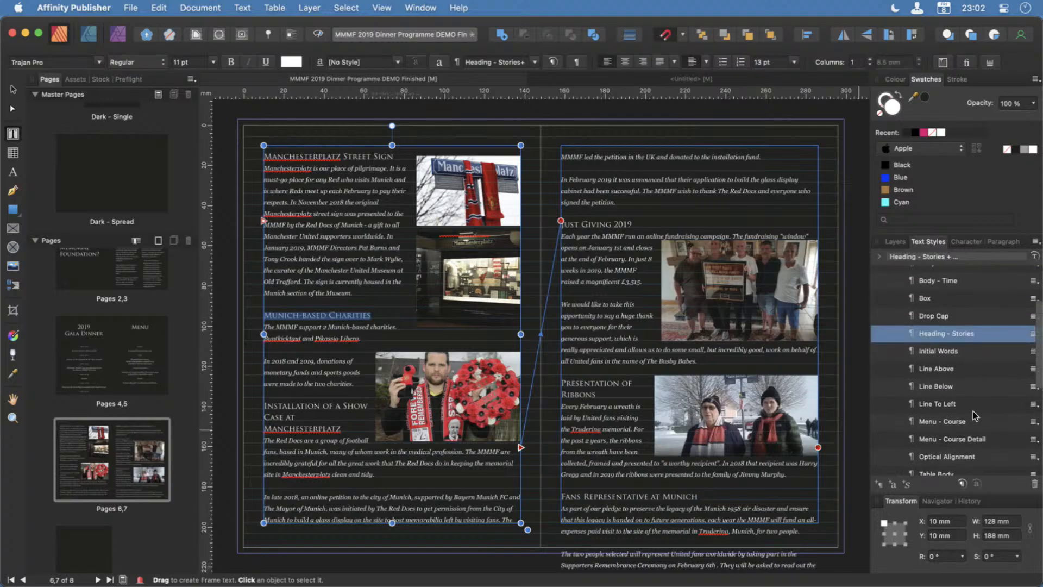
pyautogui.scroll(2, 973, 410)
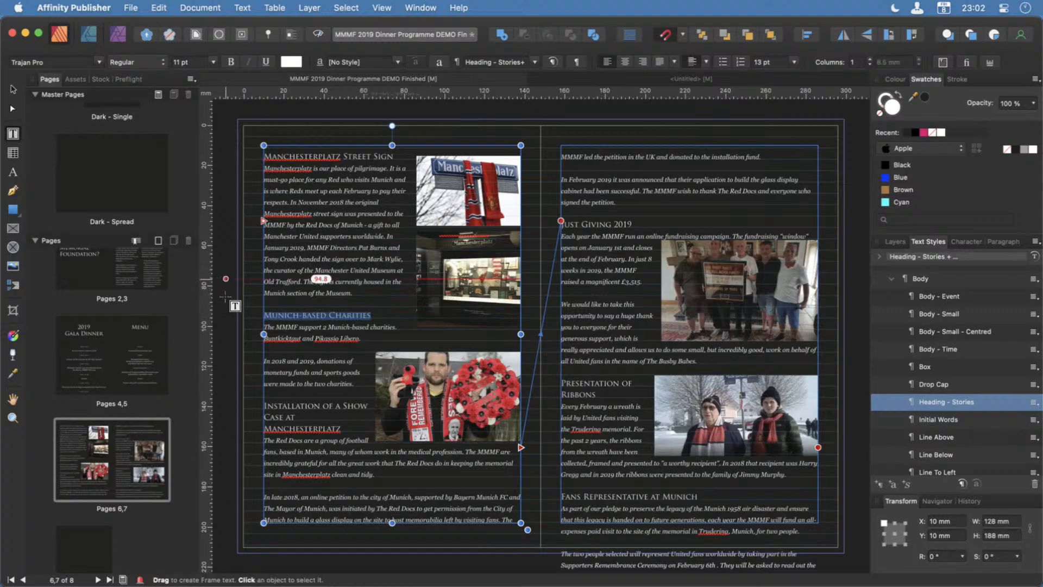
# Examine where the story text ends at the foot of pages 6,7 and return to page 1.
pyautogui.click(12, 86)
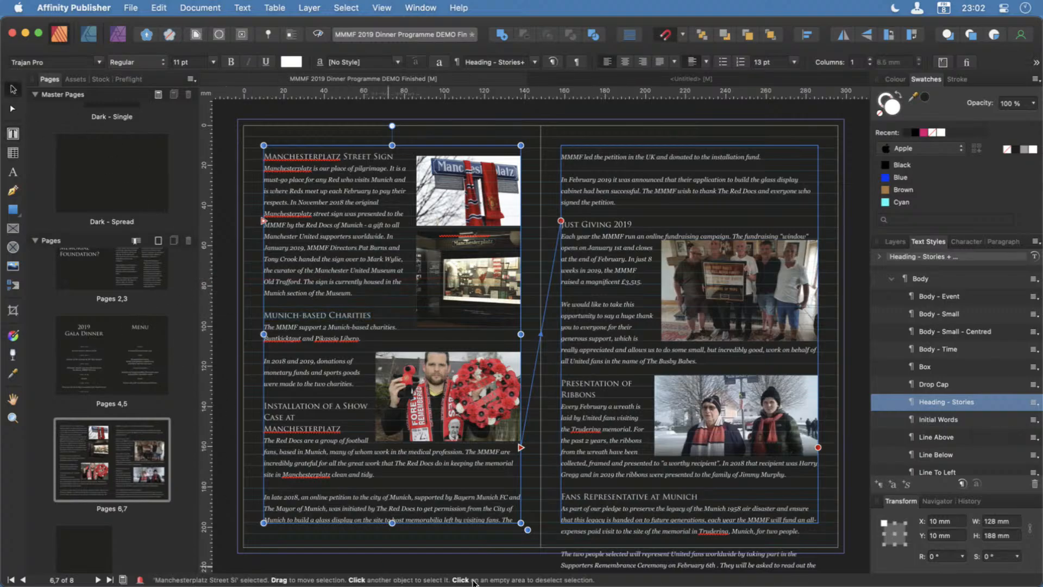
pyautogui.scroll(-5, 625, 569)
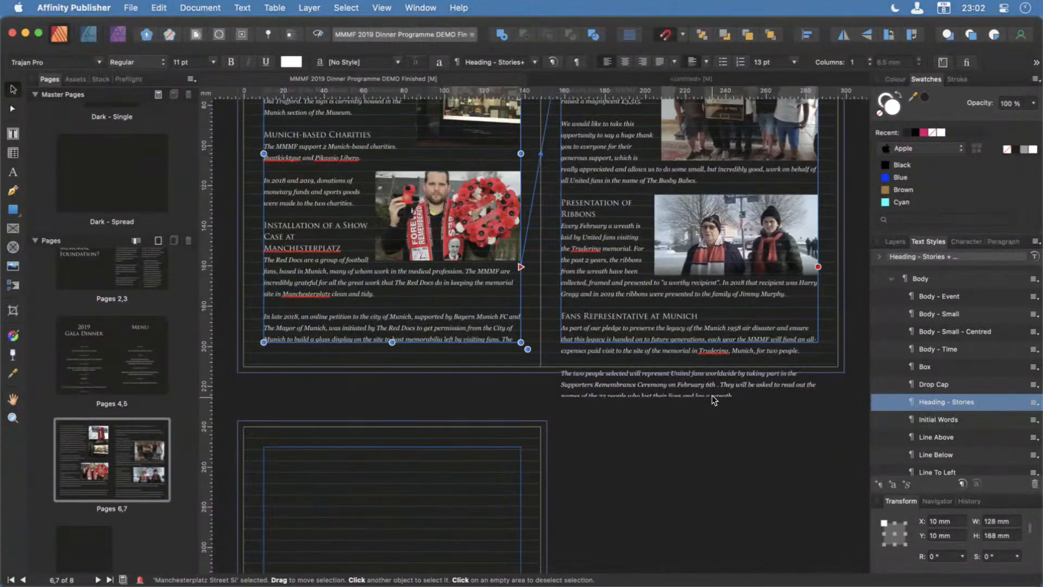
pyautogui.scroll(2, 713, 401)
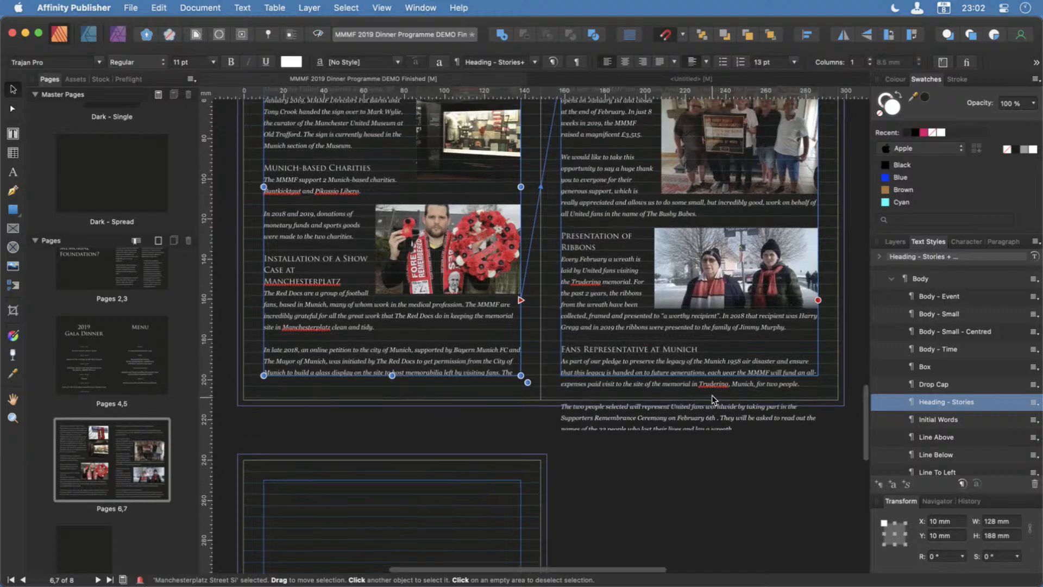
pyautogui.scroll(3, 711, 395)
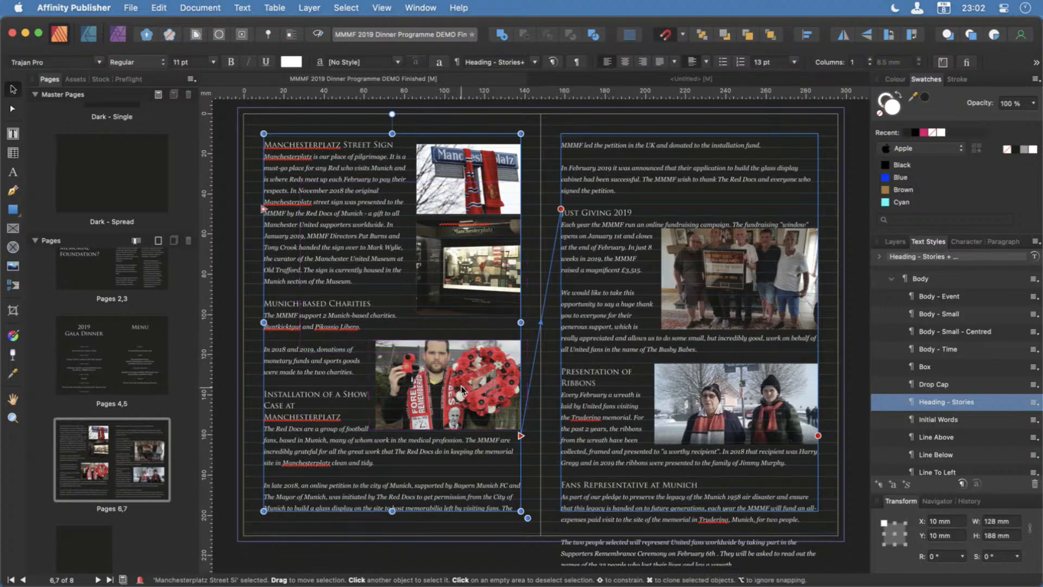
pyautogui.click(136, 271)
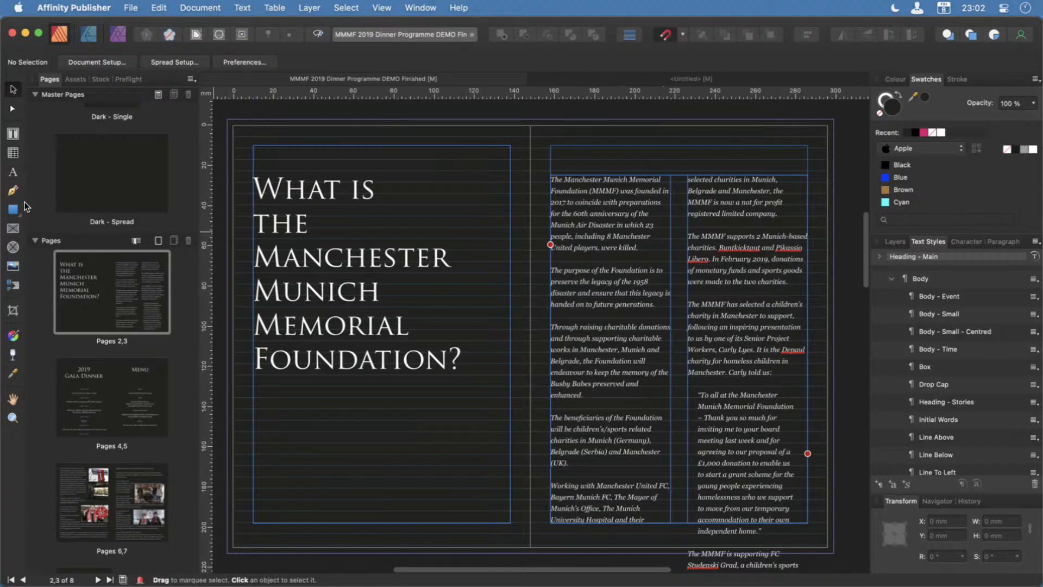
pyautogui.scroll(4, 93, 269)
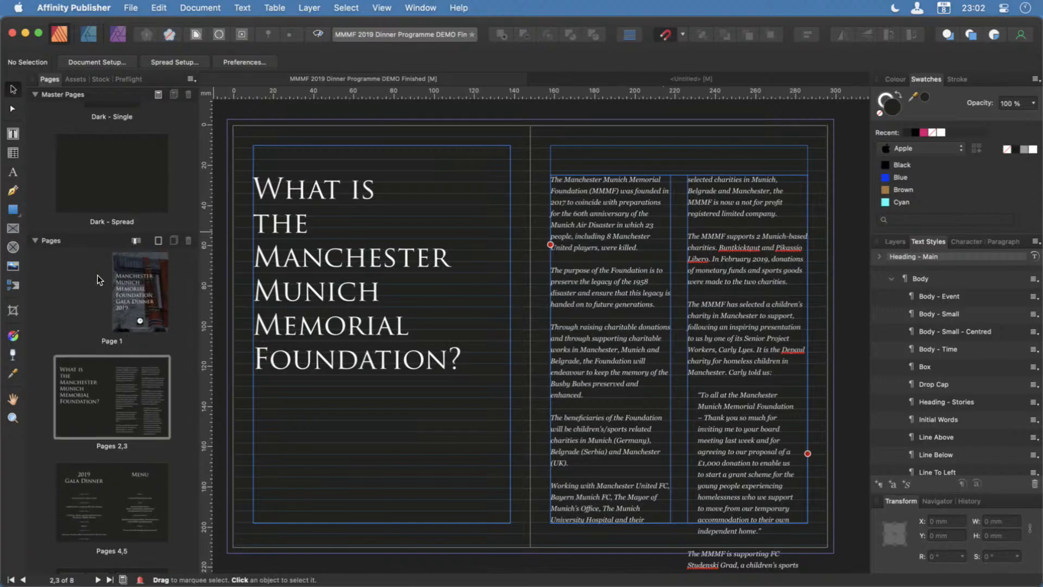
pyautogui.click(149, 281)
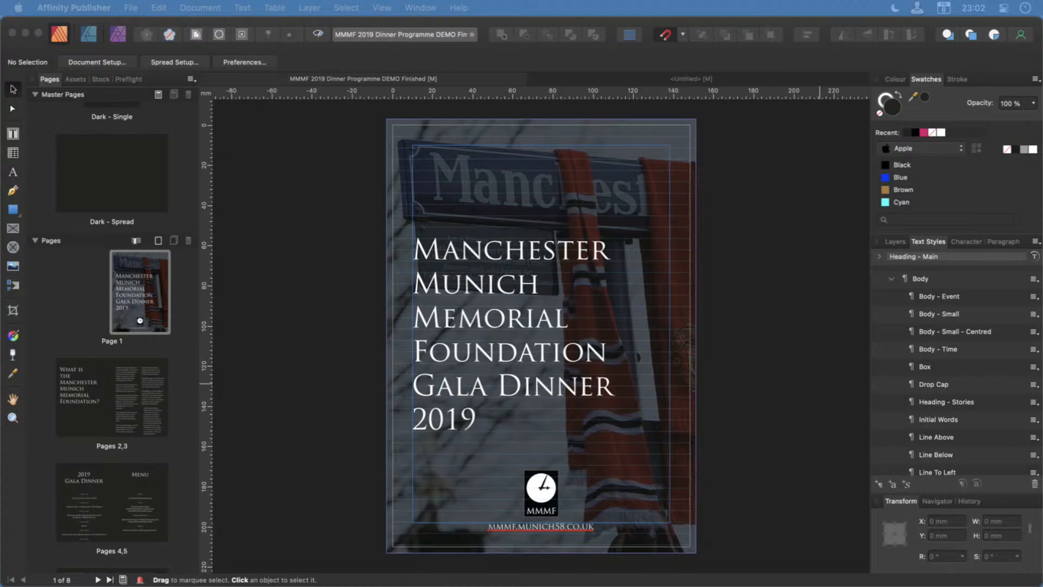
# Switch to Sublime Text, review the new programme copy and the page 1 changes in MMMF Dinner Brocuhure.txt, and return to Affinity Publisher.
pyautogui.moveTo(1042, 185); pyautogui.dragTo(618, 2)
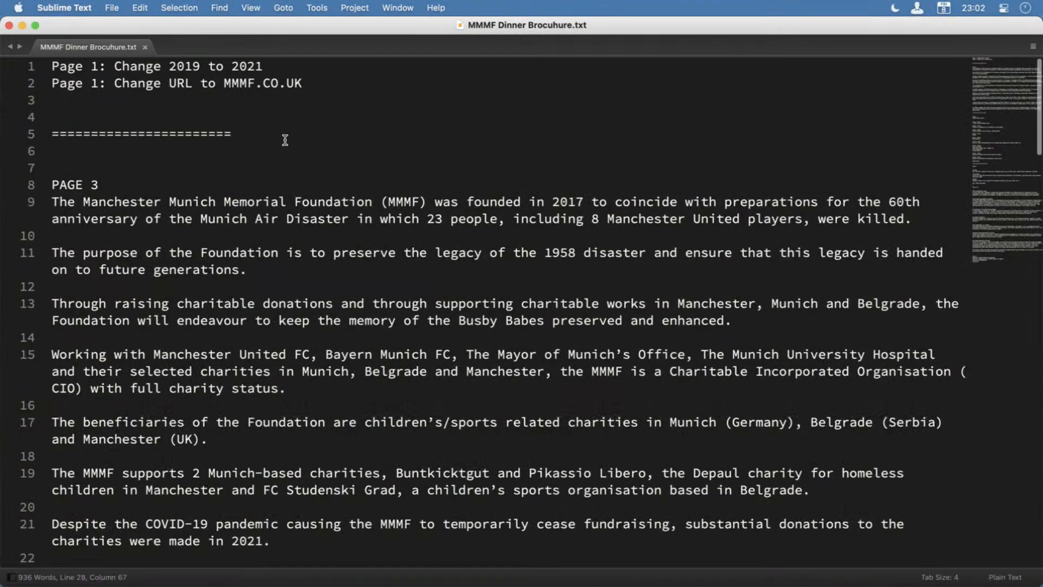
pyautogui.scroll(-5, 284, 139)
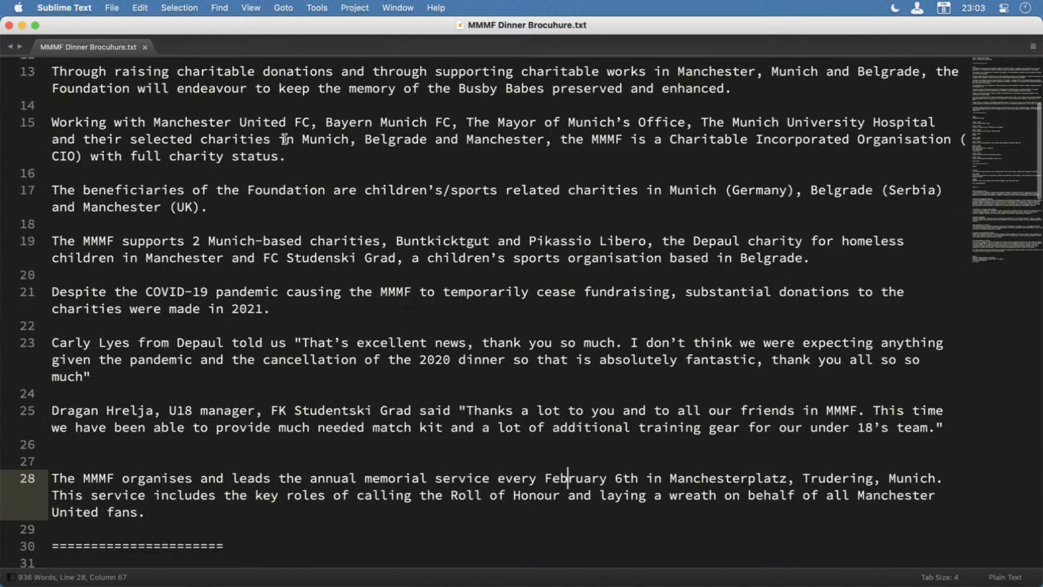
pyautogui.scroll(-9, 284, 139)
pyautogui.scroll(-6, 284, 139)
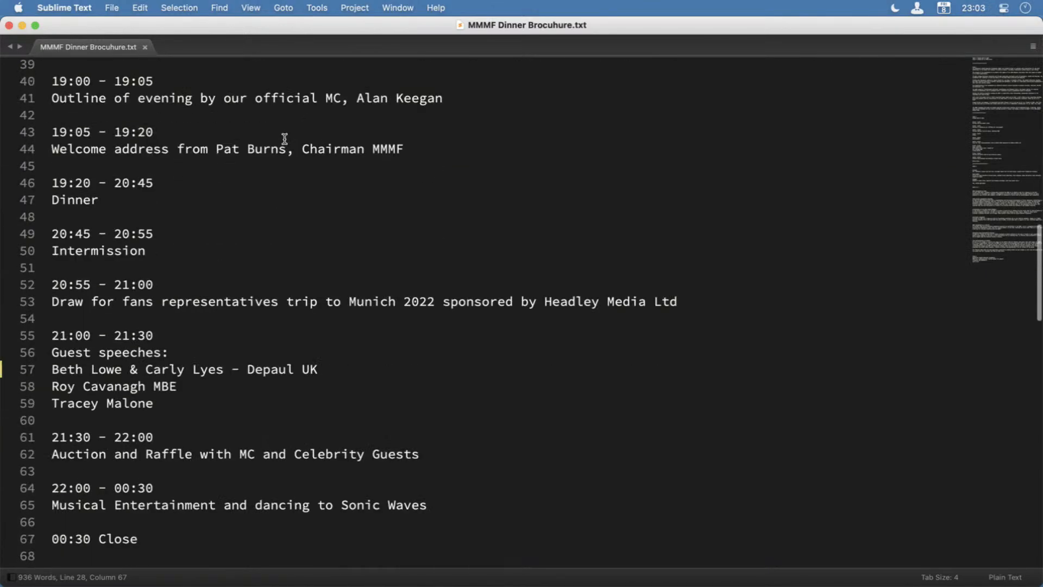
pyautogui.scroll(6, 284, 139)
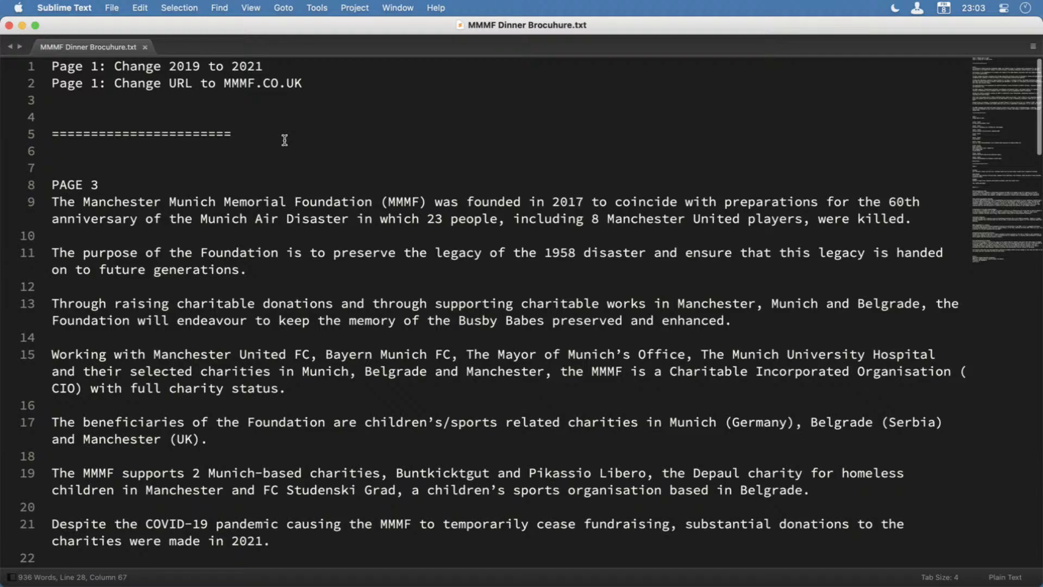
pyautogui.moveTo(338, 87); pyautogui.dragTo(43, 61)
pyautogui.moveTo(275, 27); pyautogui.dragTo(771, 586)
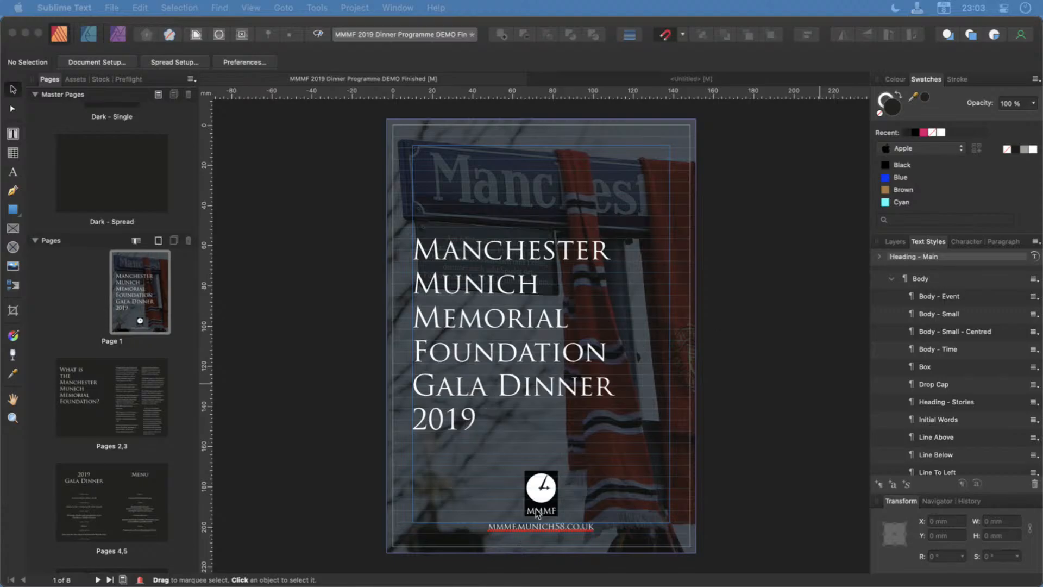
# Change the year in the page 1 title to 2021.
pyautogui.click(451, 418)
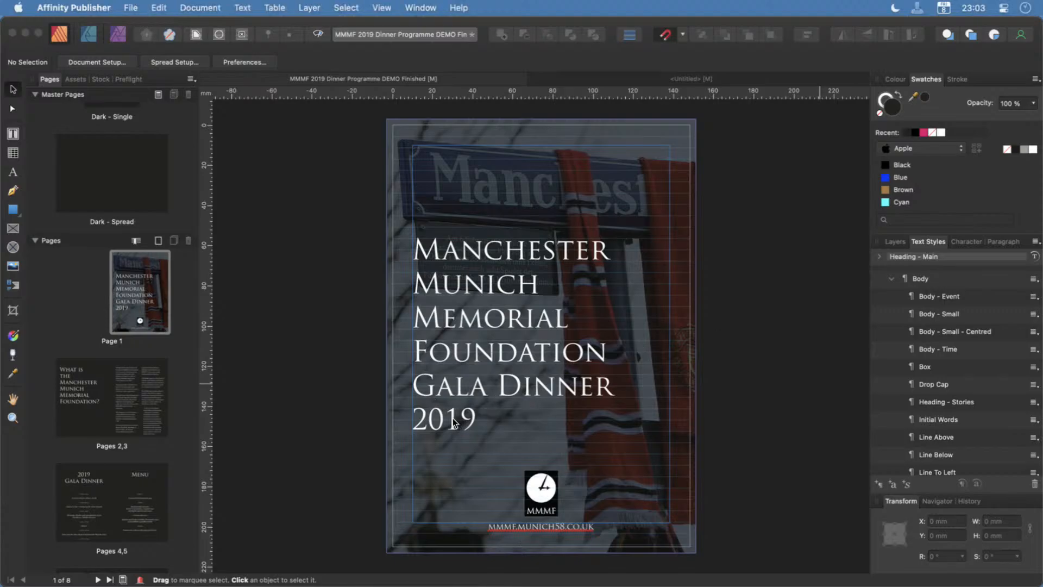
pyautogui.doubleClick(452, 418)
pyautogui.press('BackSpace')
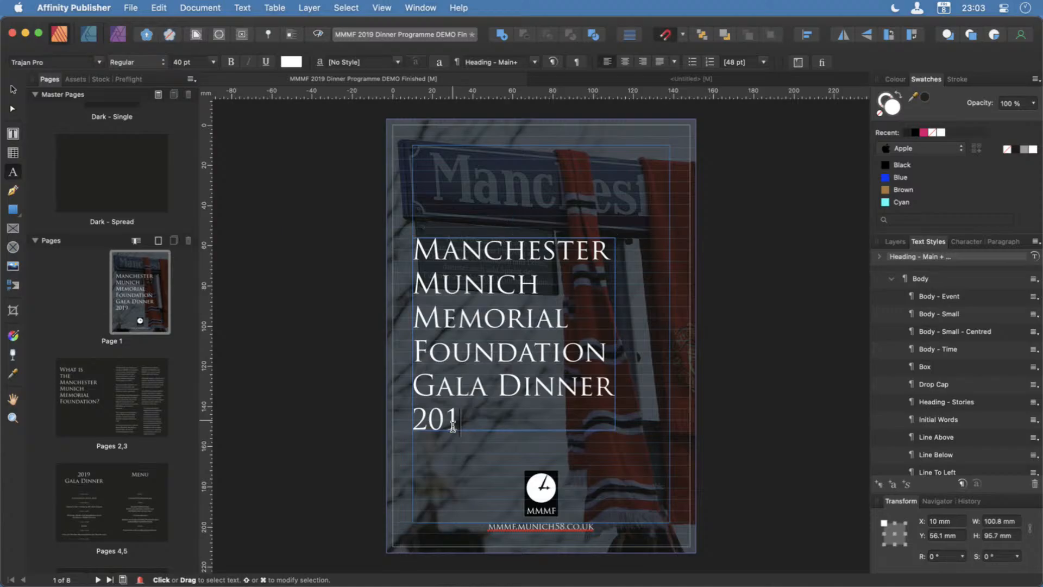
pyautogui.write('2')
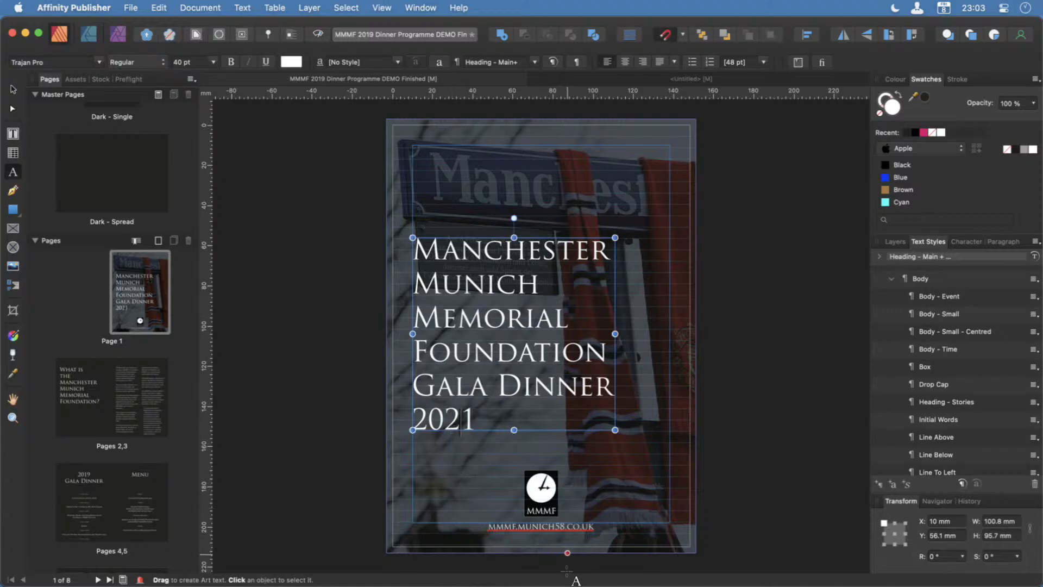
# Change the URL beneath the page 1 logo to MMMF.CO.UK and deselect the text.
pyautogui.click(531, 530)
pyautogui.doubleClick(532, 533)
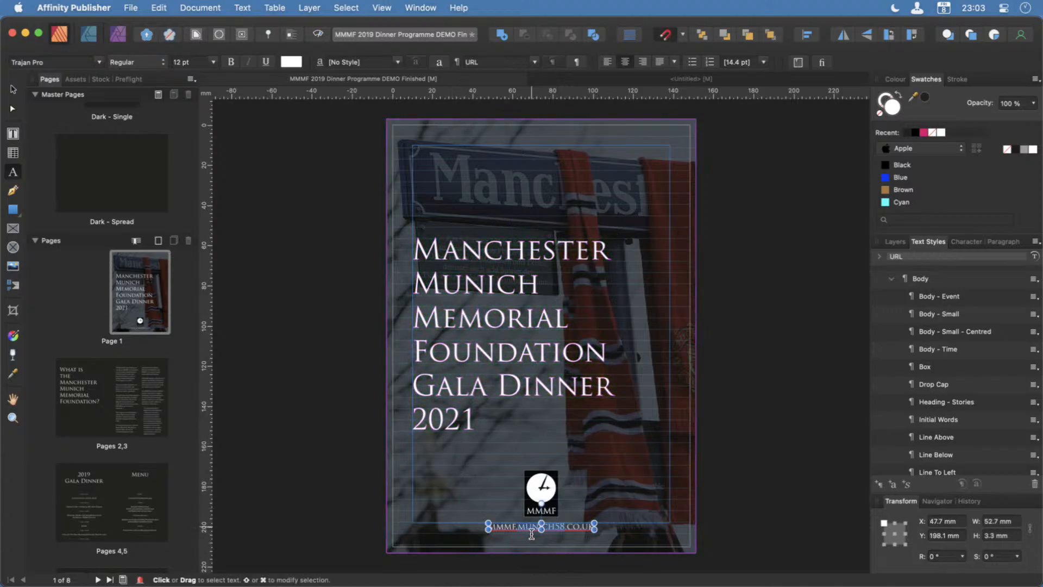
pyautogui.press('BackSpace')
pyautogui.press('BackSpace')
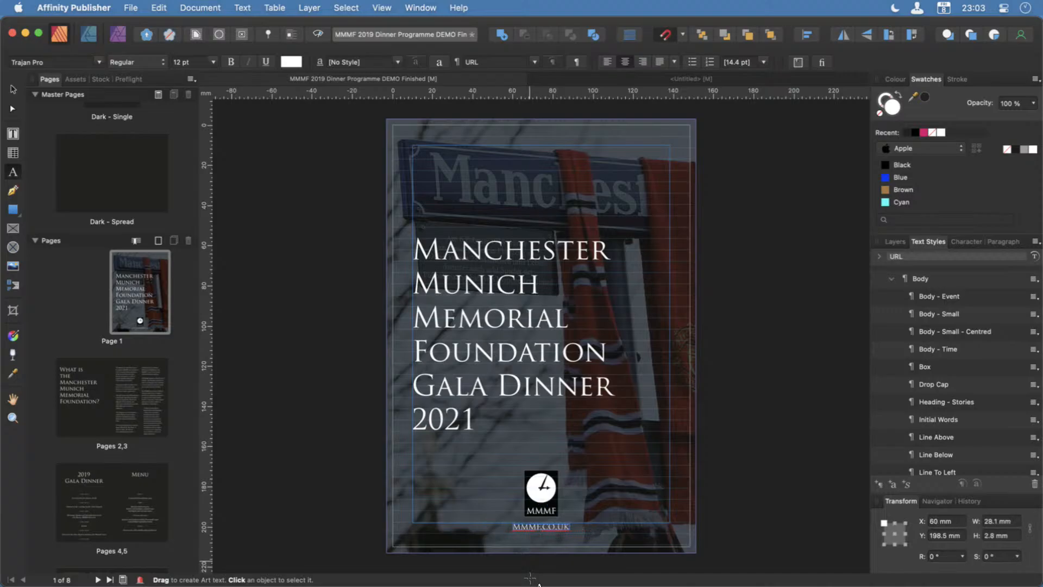
pyautogui.click(269, 428)
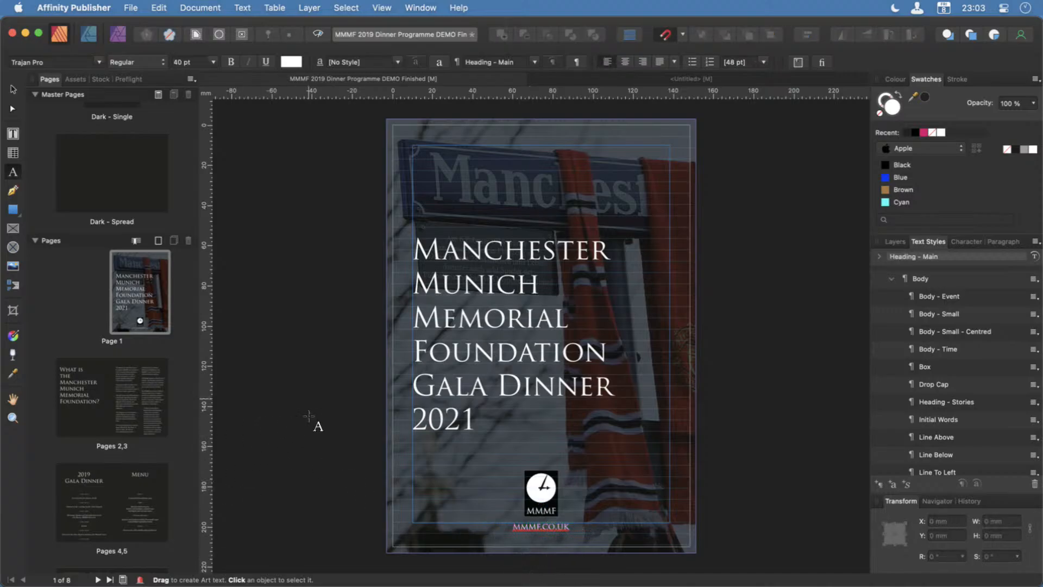
pyautogui.click(13, 89)
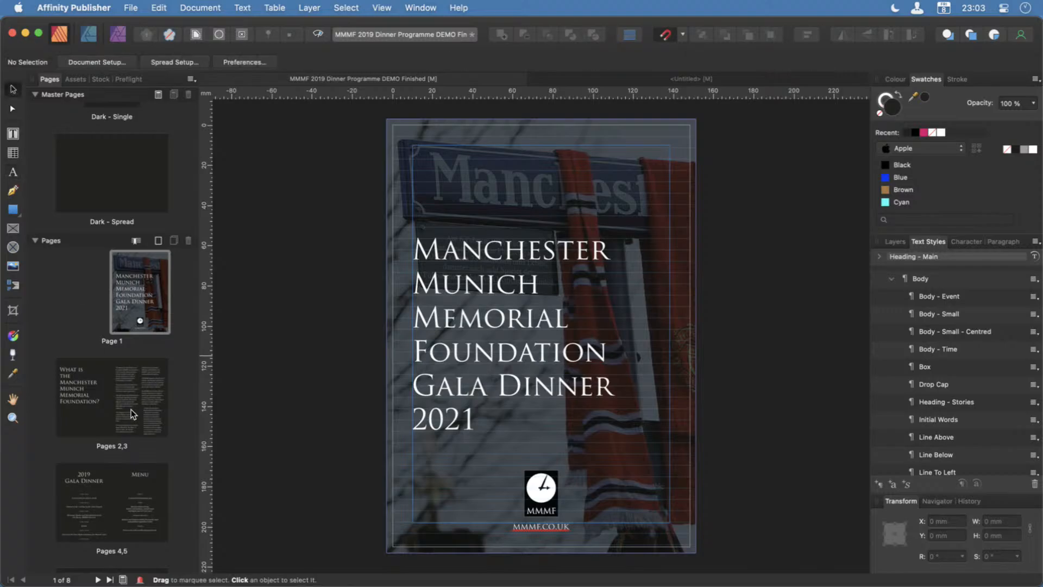
# Open pages 2,3 and delete all the body text in the two-column frame on page 3.
pyautogui.doubleClick(106, 408)
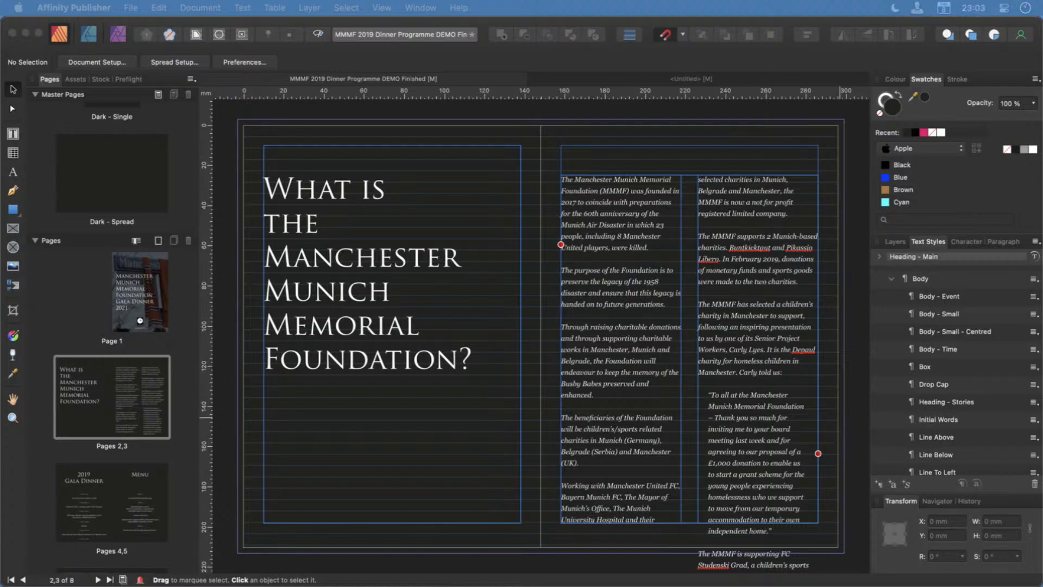
pyautogui.click(656, 172)
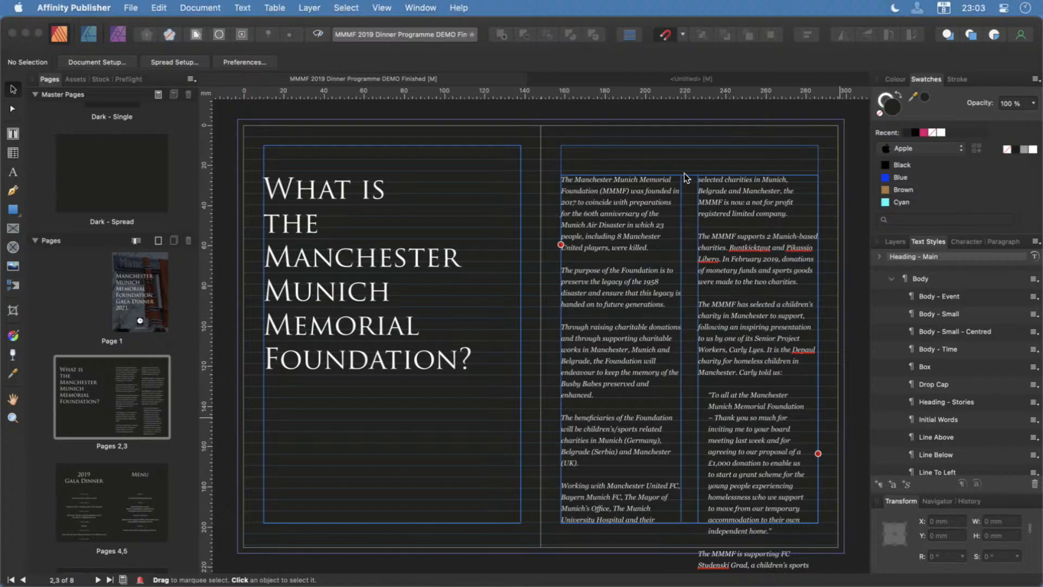
pyautogui.click(683, 173)
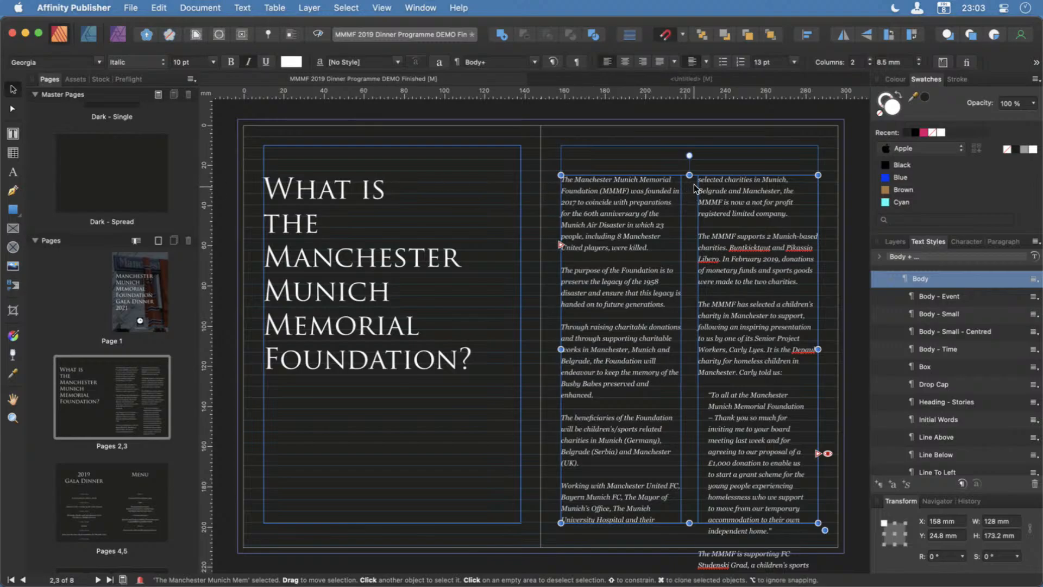
pyautogui.doubleClick(641, 372)
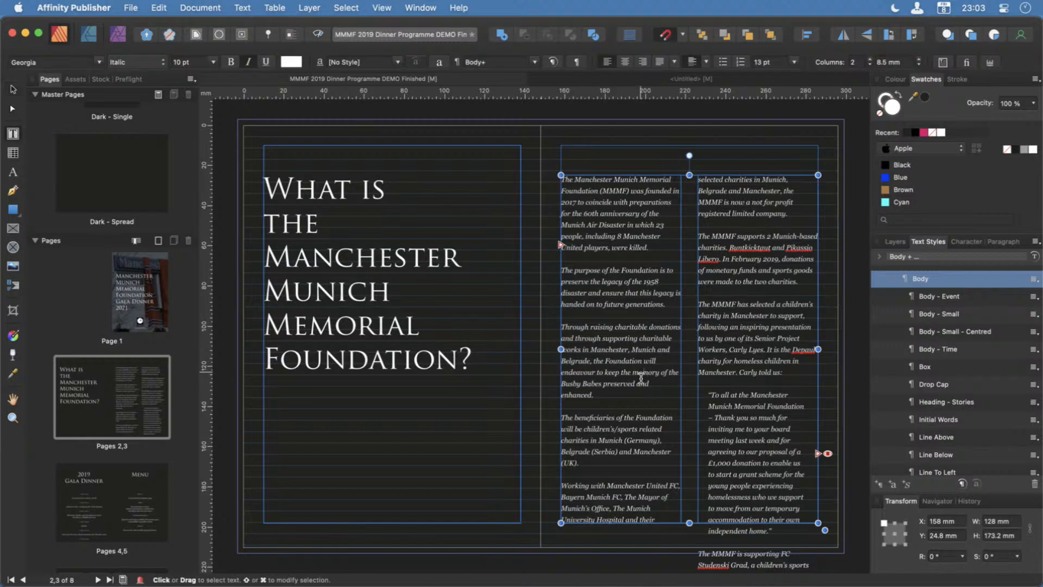
pyautogui.press('super+a')
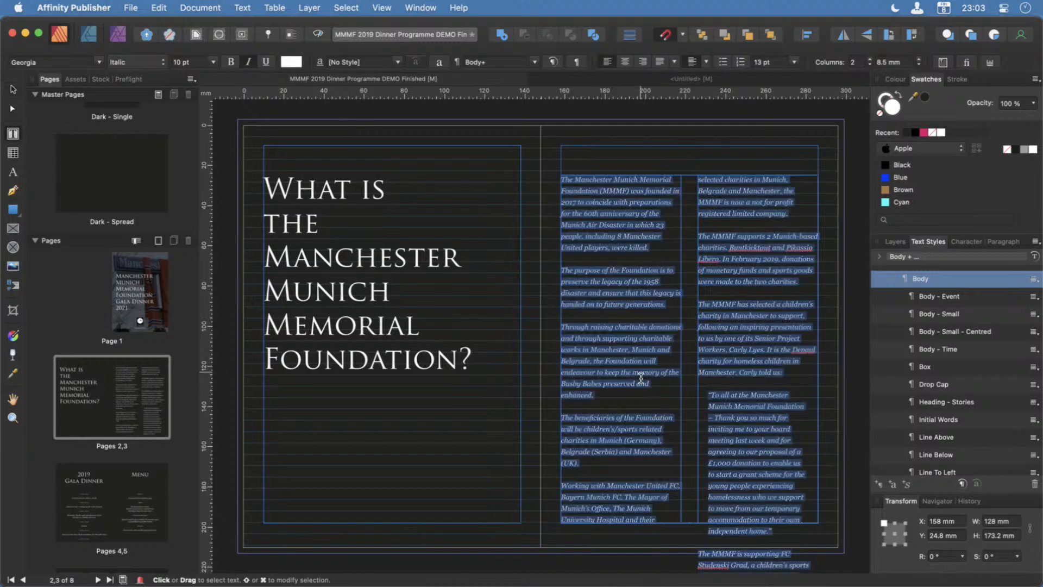
pyautogui.press('BackSpace')
pyautogui.press('Escape')
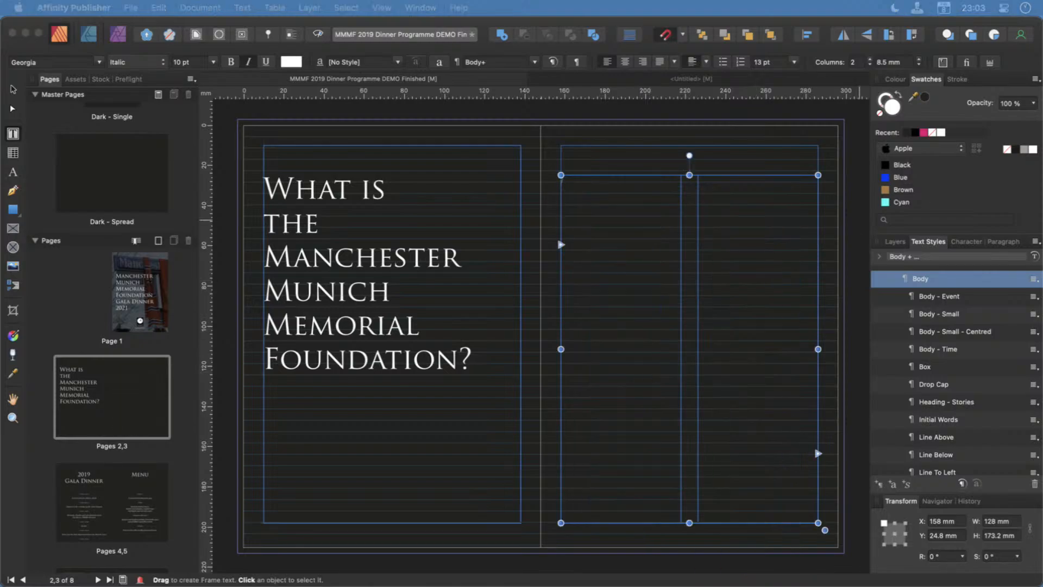
# Copy the PAGE 3 text from MMMF Dinner Brocuhure.txt in Sublime Text and paste it into the empty page 3 frame in Affinity Publisher.
pyautogui.moveTo(1042, 218); pyautogui.dragTo(292, 17)
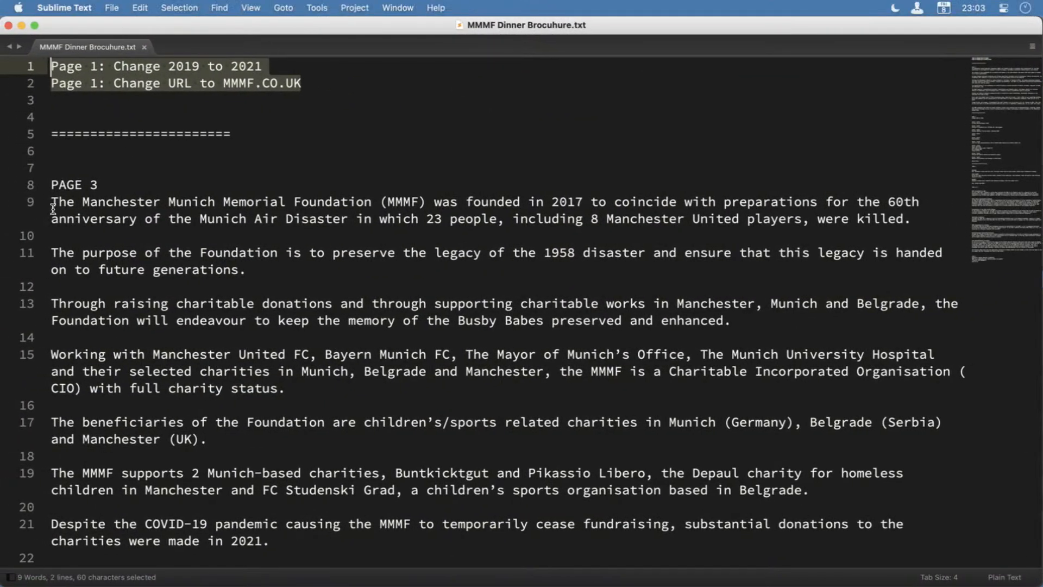
pyautogui.moveTo(53, 208); pyautogui.dragTo(428, 453)
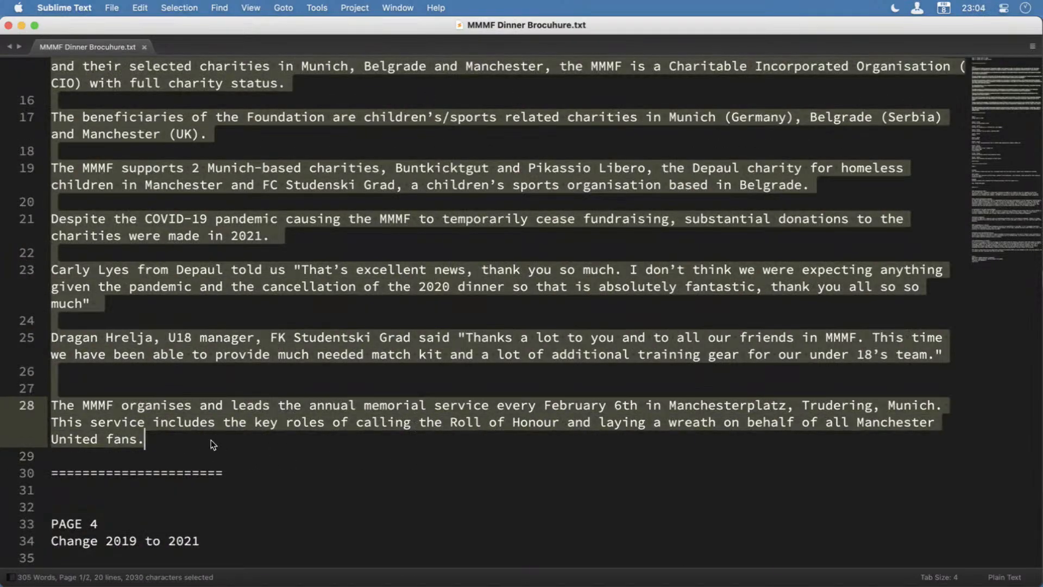
pyautogui.press('super+c')
pyautogui.scroll(6, 355, 250)
pyautogui.doubleClick(302, 24)
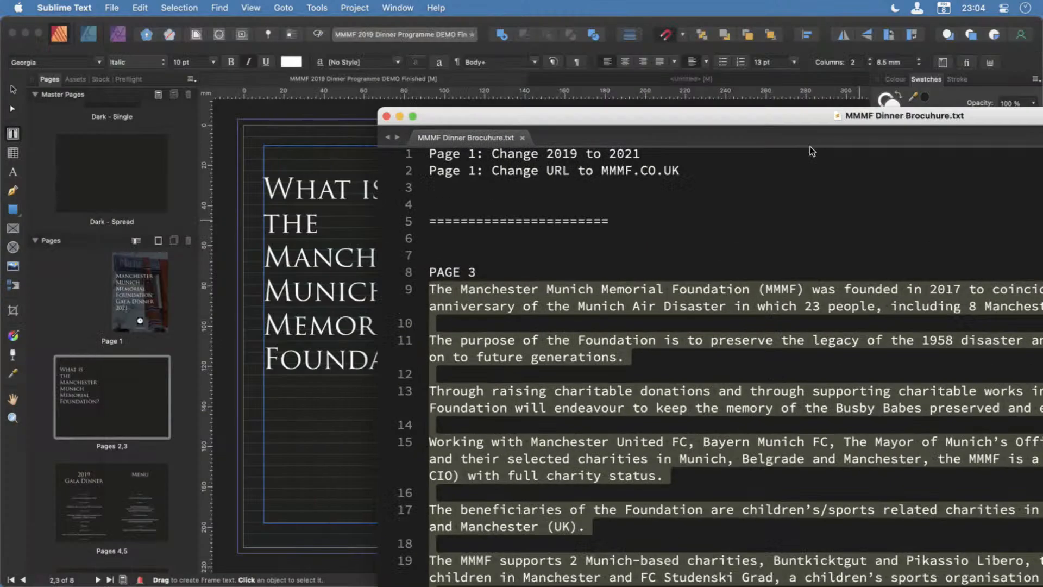
pyautogui.click(581, 220)
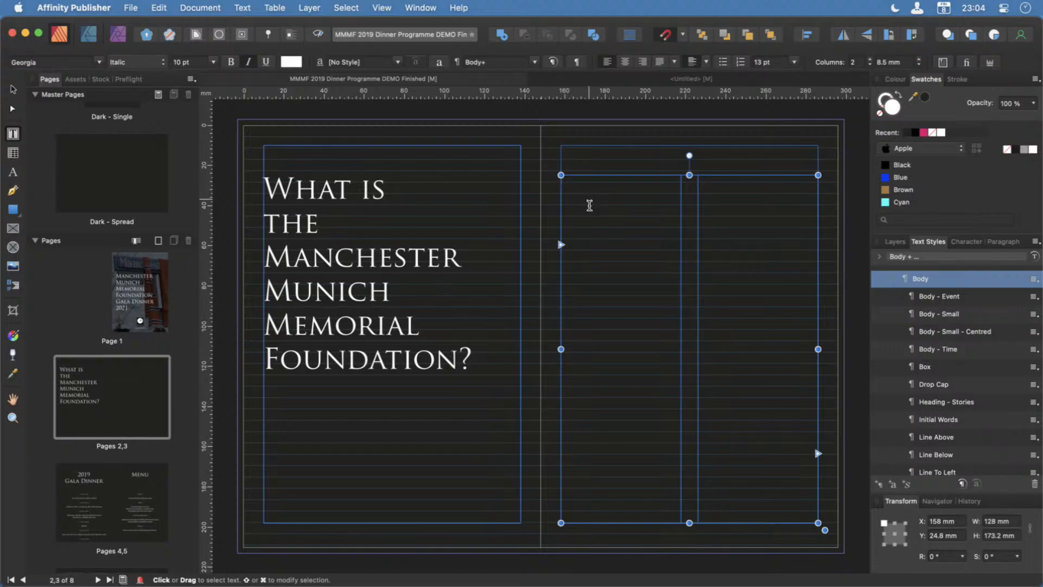
pyautogui.press('super+v')
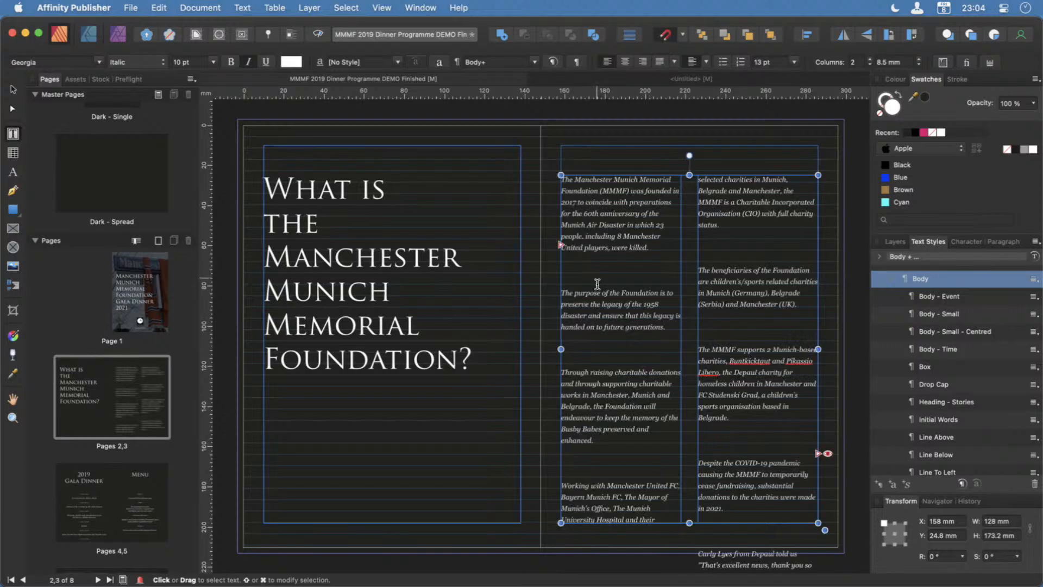
# Remove the extra blank lines between the pasted paragraphs in both columns on page 3.
pyautogui.press('BackSpace')
pyautogui.press('BackSpace')
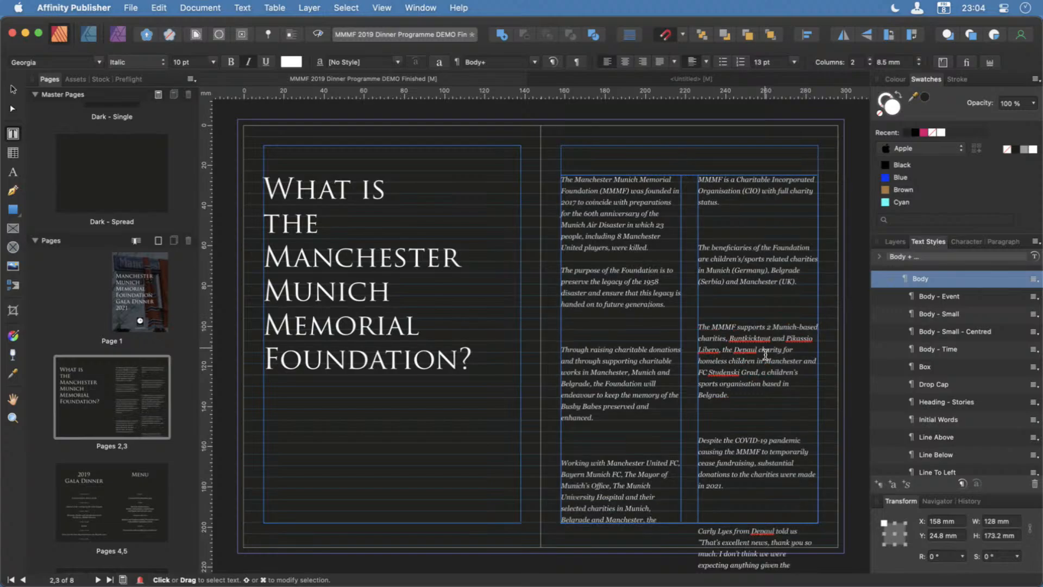
pyautogui.press('BackSpace')
pyautogui.press('BackSpace')
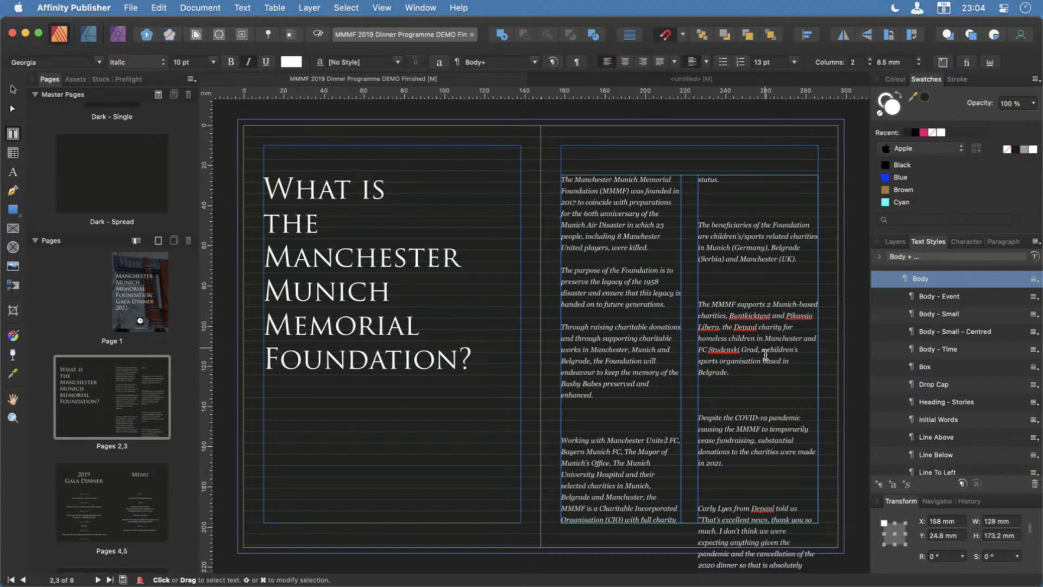
pyautogui.press('BackSpace')
pyautogui.press('BackSpace')
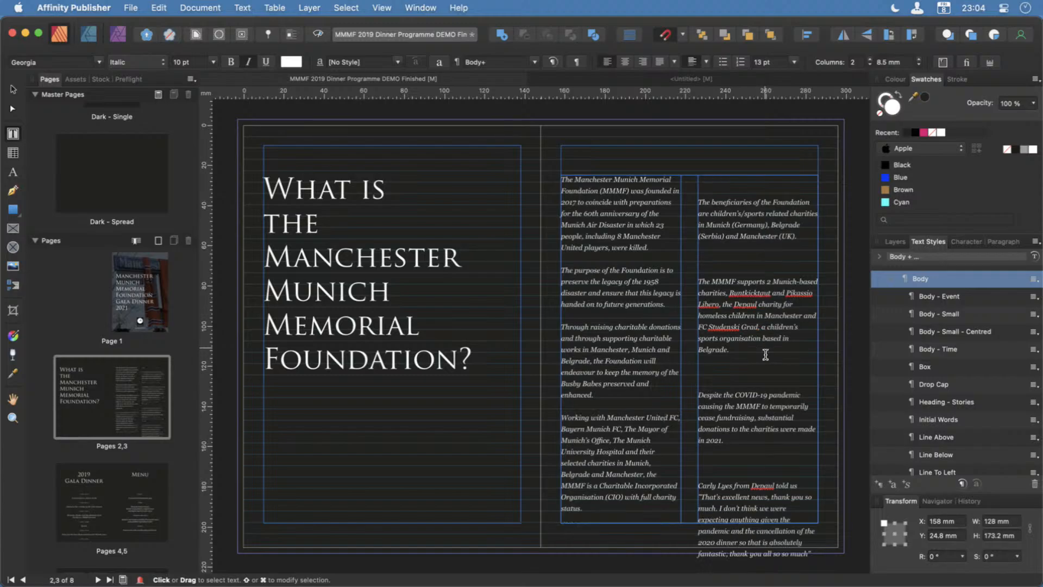
pyautogui.click(727, 191)
pyautogui.press('BackSpace')
pyautogui.press('BackSpace')
pyautogui.click(712, 247)
pyautogui.press('BackSpace')
pyautogui.press('BackSpace')
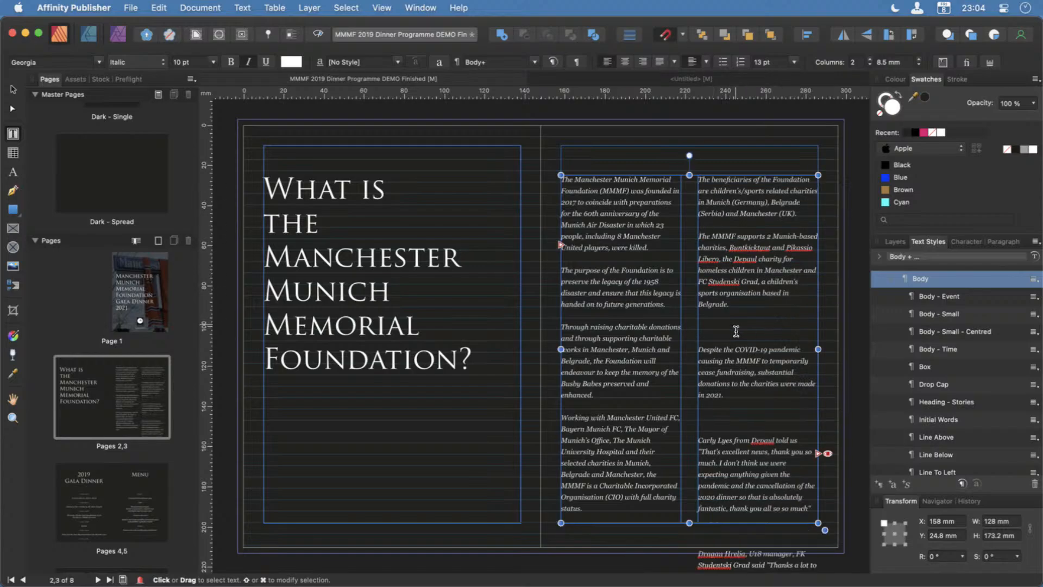
pyautogui.click(736, 331)
pyautogui.press('BackSpace')
pyautogui.press('BackSpace')
pyautogui.click(745, 394)
pyautogui.press('BackSpace')
pyautogui.press('BackSpace')
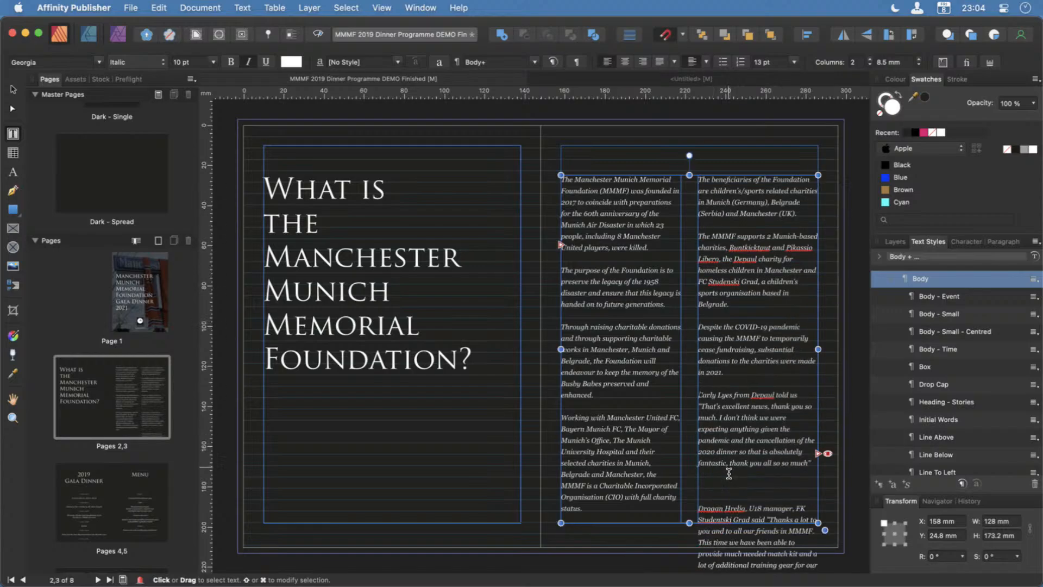
pyautogui.click(723, 489)
pyautogui.press('BackSpace')
pyautogui.press('BackSpace')
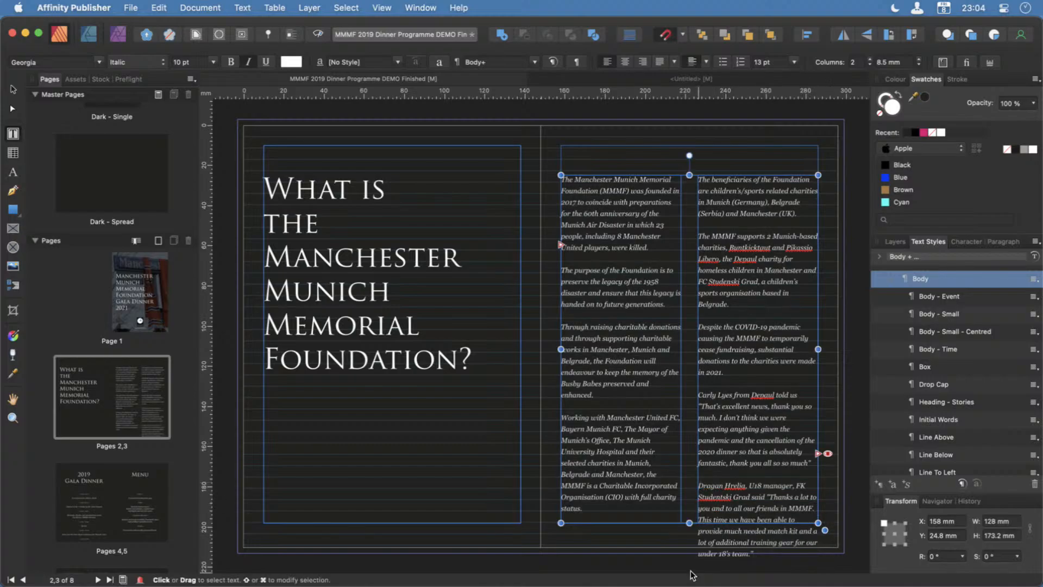
# Flow the overflow text of the page 3 frame into a new linked frame about 87 × 92 mm on the pasteboard beside the page.
pyautogui.hscroll(5, 690, 560)
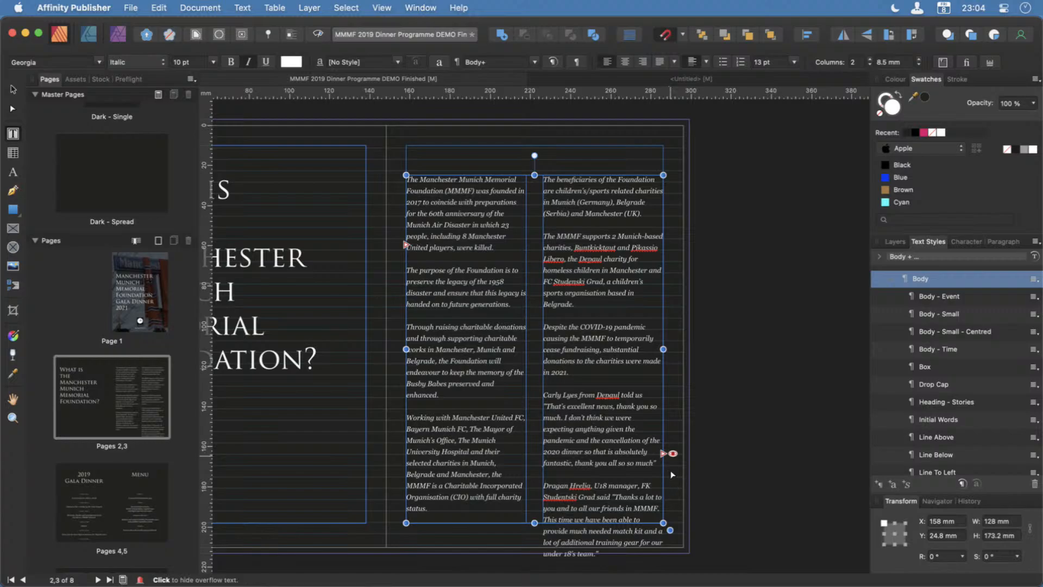
pyautogui.click(673, 454)
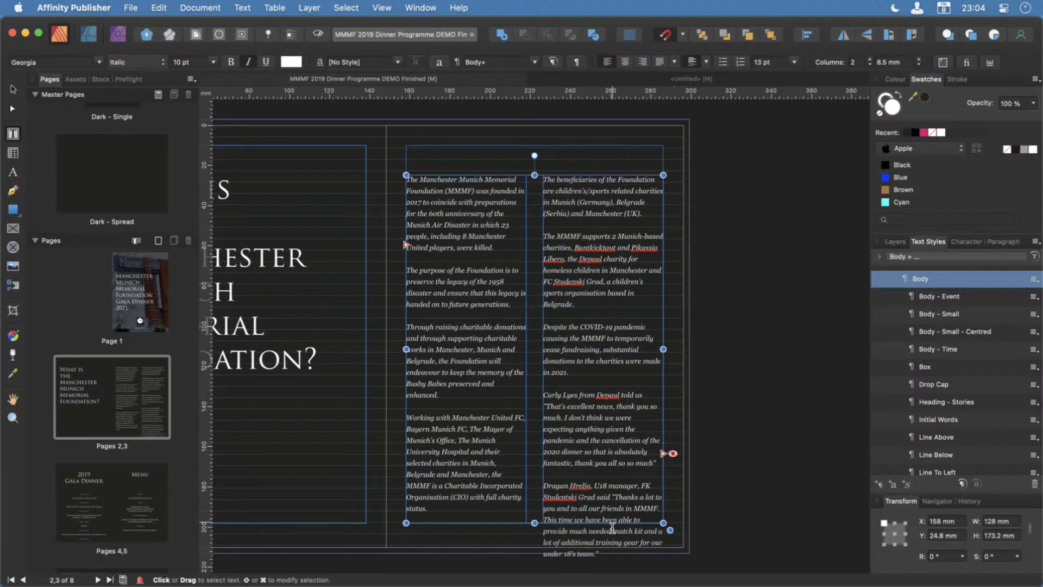
pyautogui.scroll(-5, 612, 538)
pyautogui.scroll(5, 612, 538)
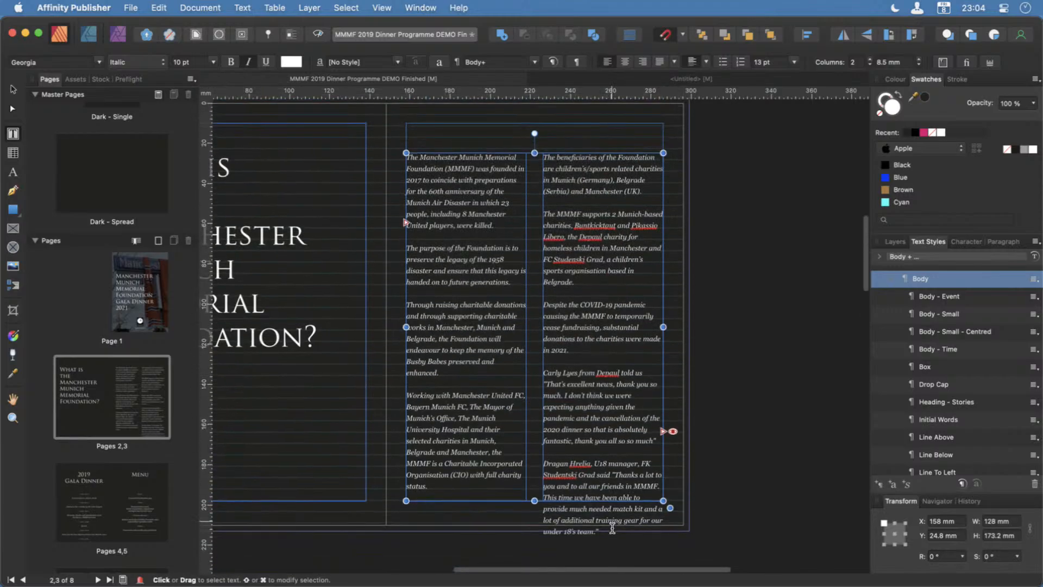
pyautogui.click(672, 431)
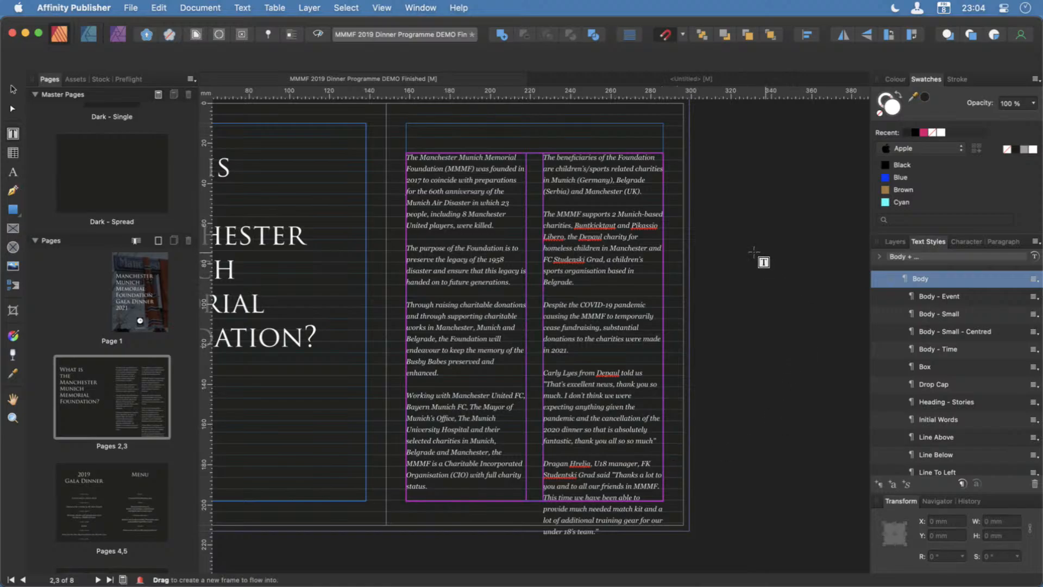
pyautogui.moveTo(725, 200); pyautogui.dragTo(862, 386)
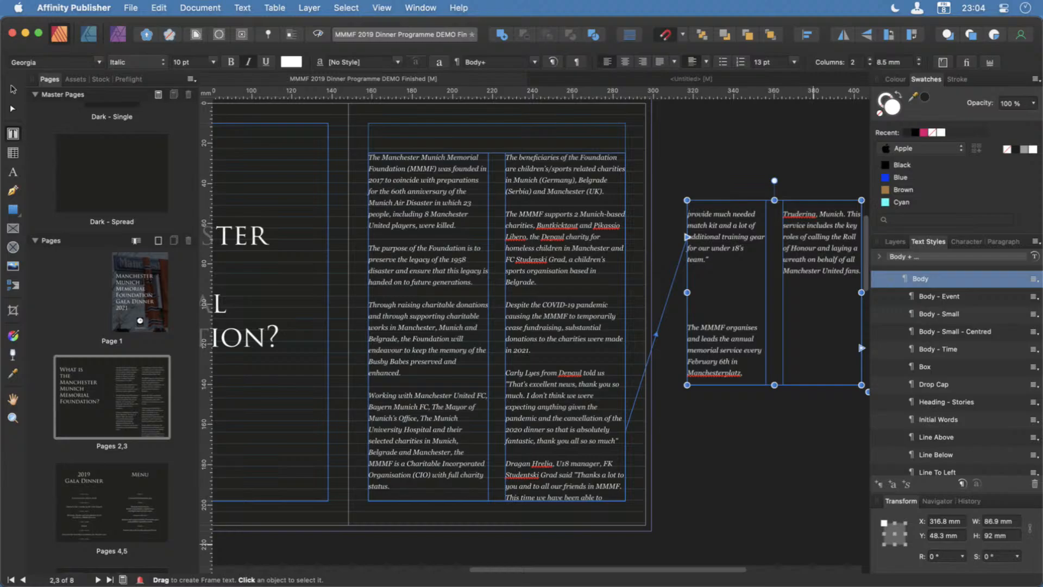
# Remove the extra blank lines before the paragraph starting "The MMMF organises" in the new pasteboard frame.
pyautogui.click(713, 305)
pyautogui.press('BackSpace')
pyautogui.press('BackSpace')
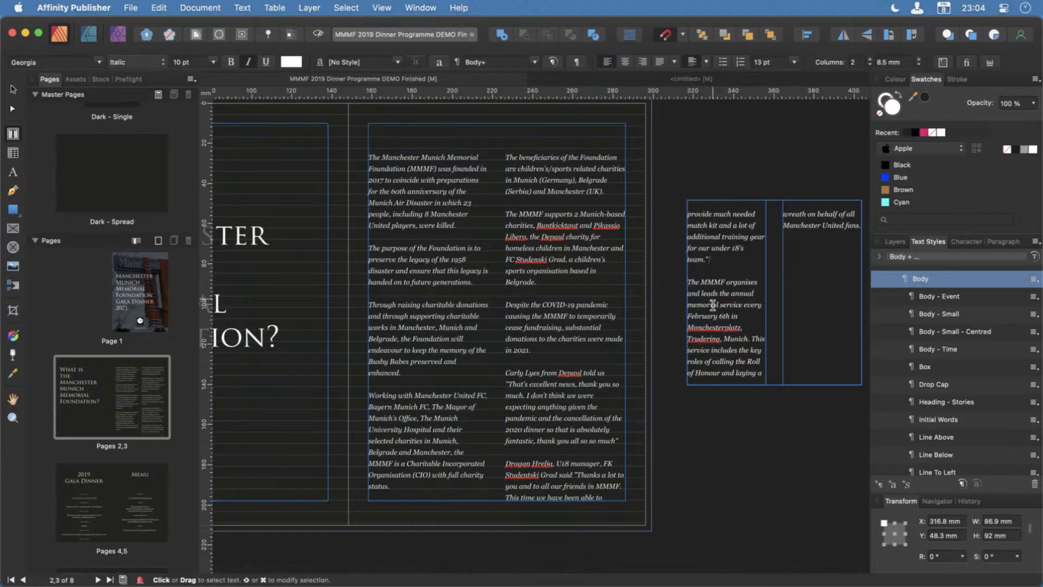
pyautogui.press('Escape')
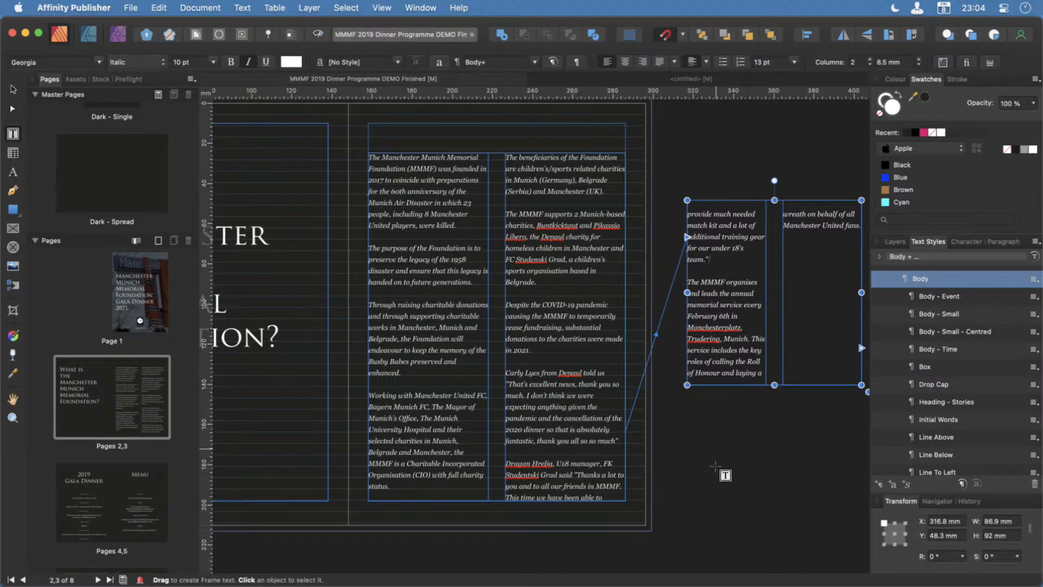
# Extend the page 3 text frame up to the top margin, making it 188 mm high.
pyautogui.hscroll(-5, 712, 466)
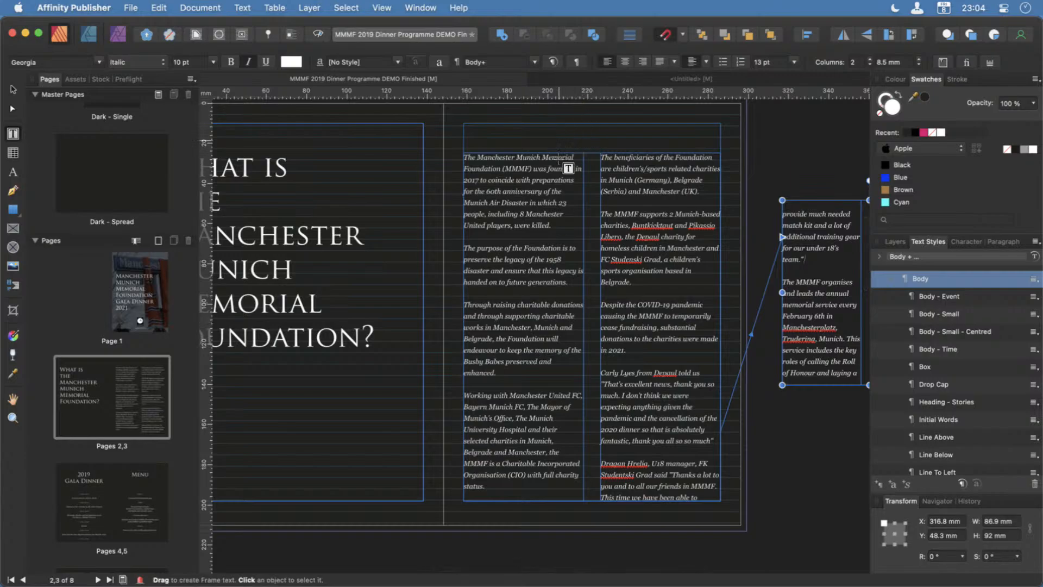
pyautogui.click(13, 89)
pyautogui.click(591, 157)
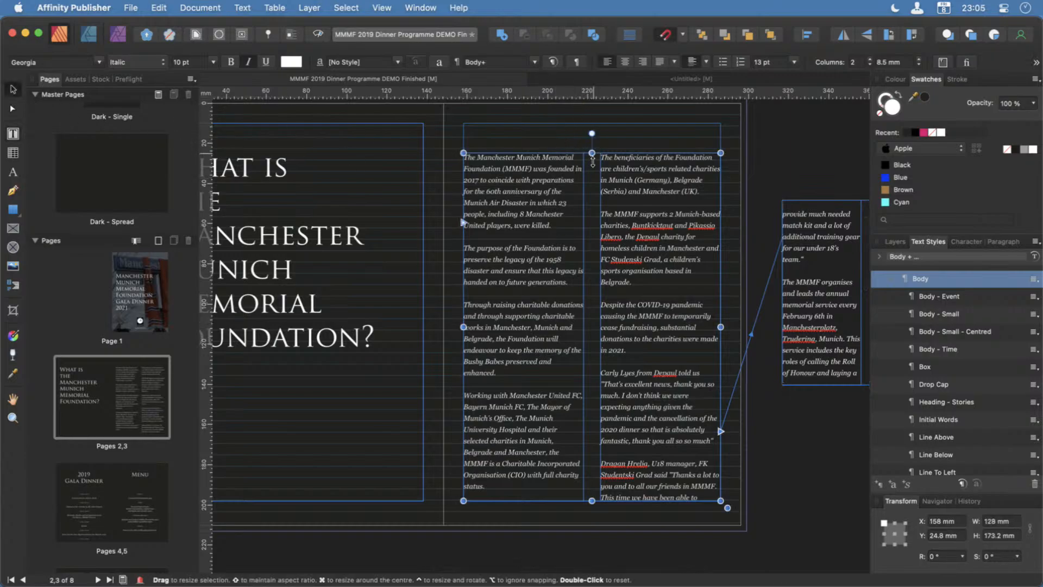
pyautogui.moveTo(592, 154); pyautogui.dragTo(603, 126)
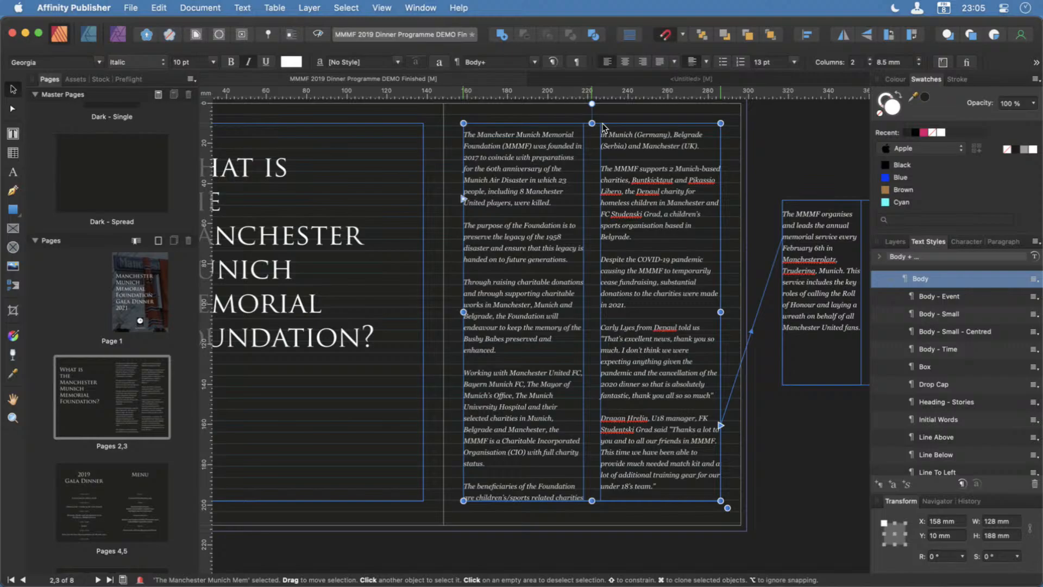
# Move the two-column text frame from page 3 to page 2, directly beneath the heading, at X 10 mm, Y 130.3 mm.
pyautogui.hscroll(-3, 662, 207)
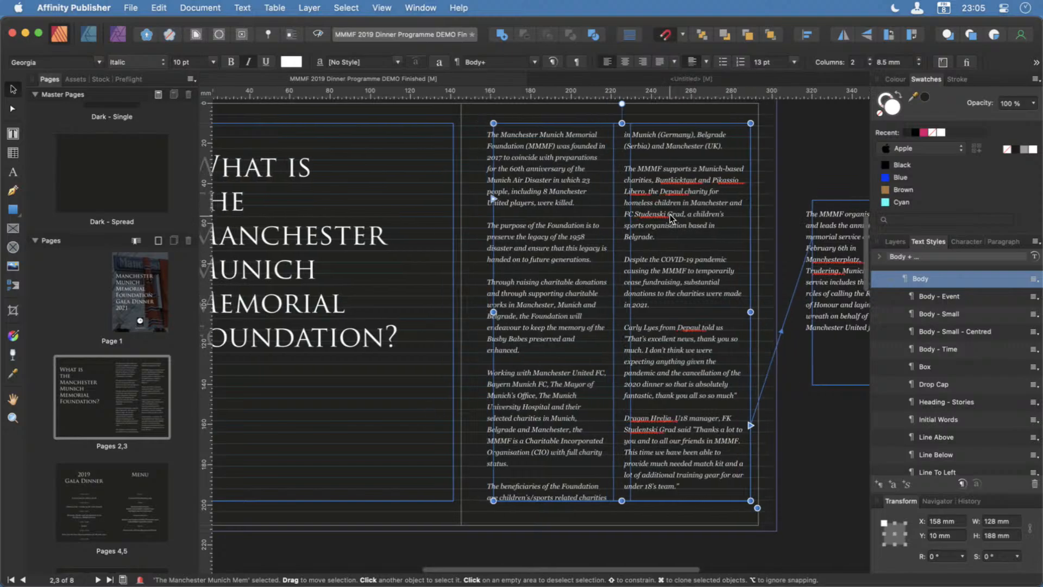
pyautogui.hscroll(1, 671, 218)
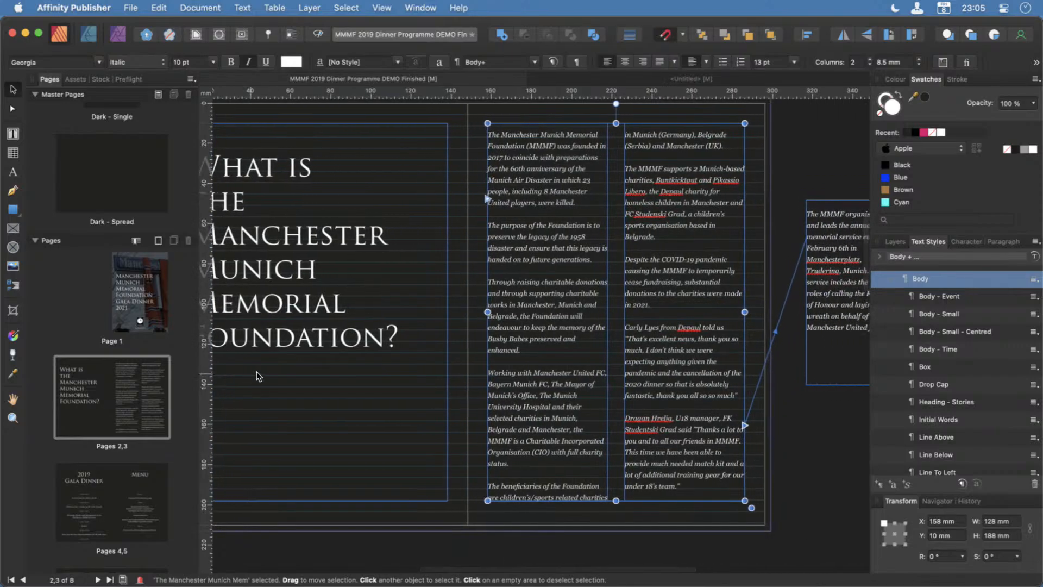
pyautogui.hscroll(-5, 403, 418)
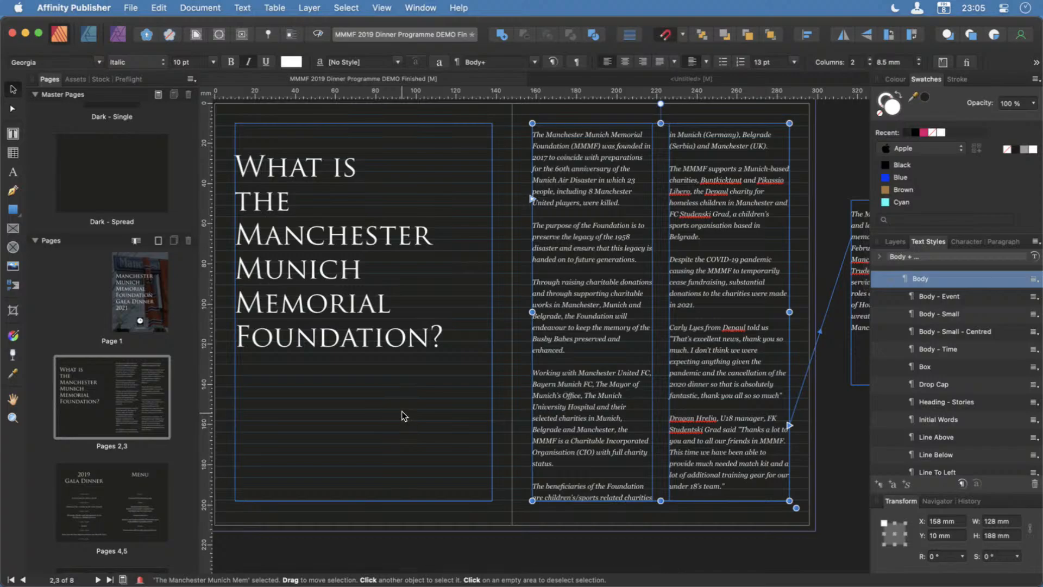
pyautogui.moveTo(624, 135); pyautogui.dragTo(337, 375)
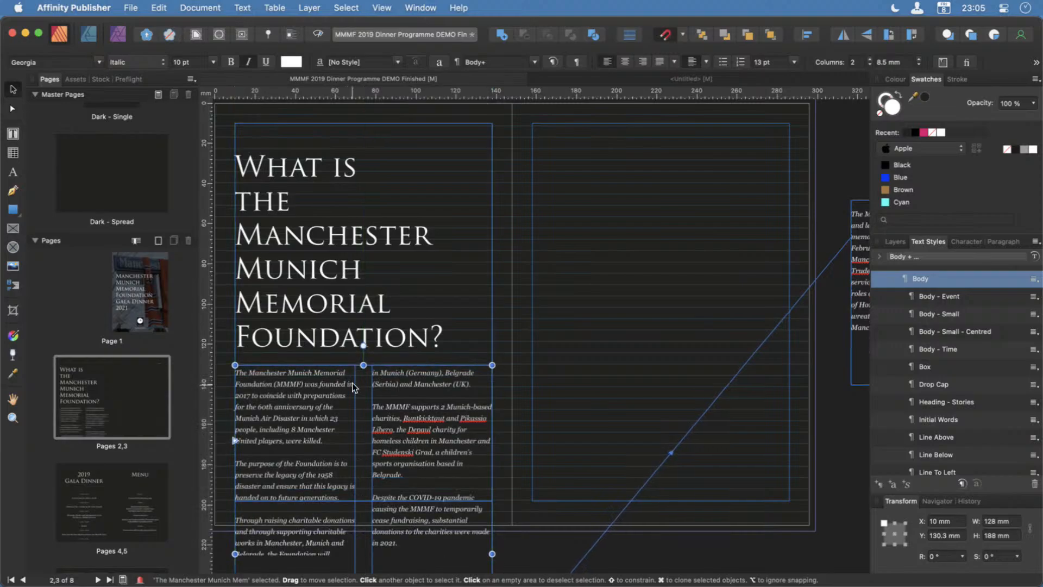
# Shorten the page 2 text frame from below so it ends at the bottom margin, 67.7 mm high.
pyautogui.scroll(-5, 352, 382)
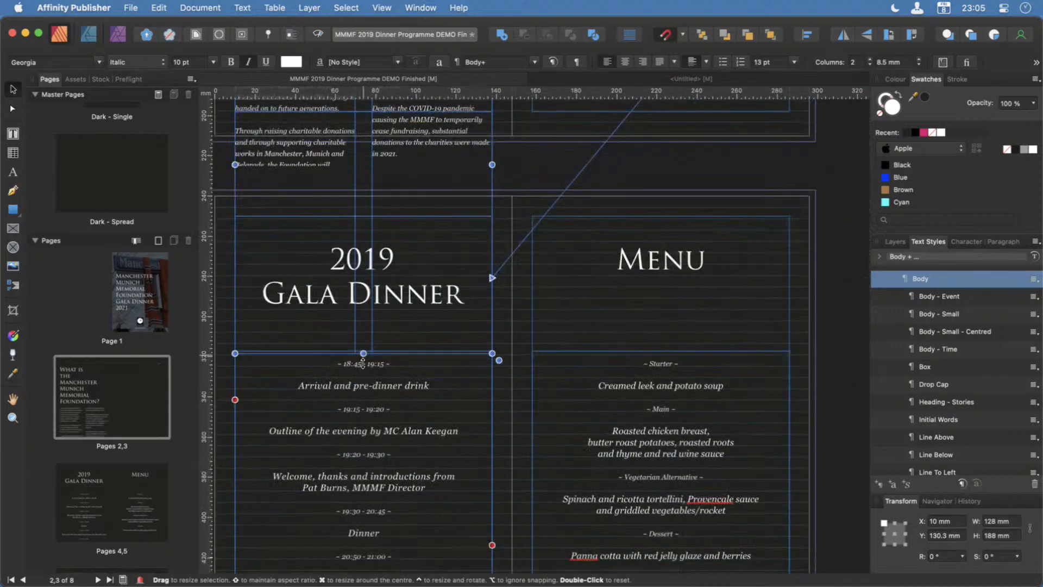
pyautogui.moveTo(363, 353); pyautogui.dragTo(364, 142)
pyautogui.scroll(5, 372, 179)
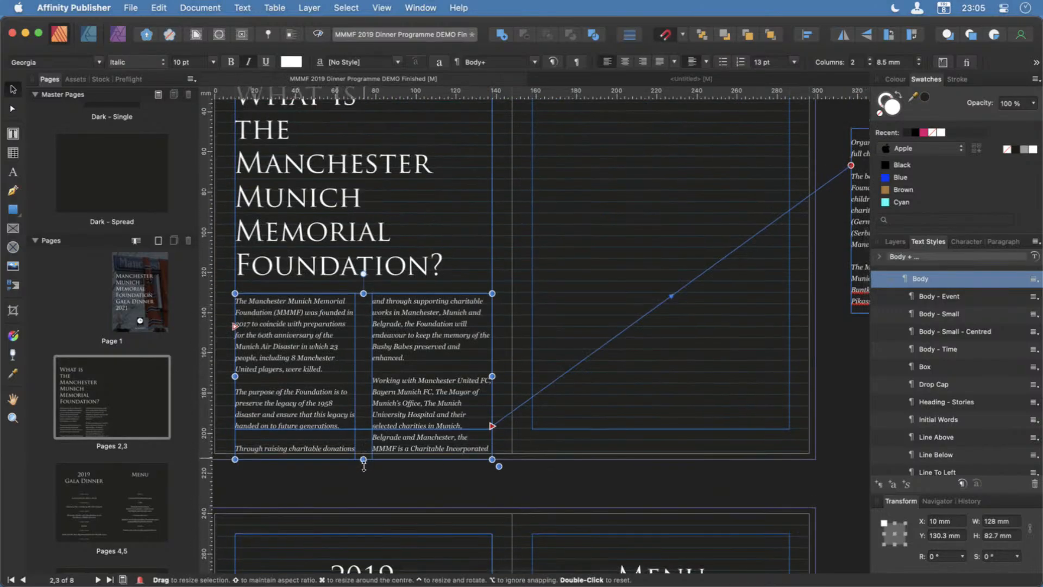
pyautogui.moveTo(363, 458); pyautogui.dragTo(363, 430)
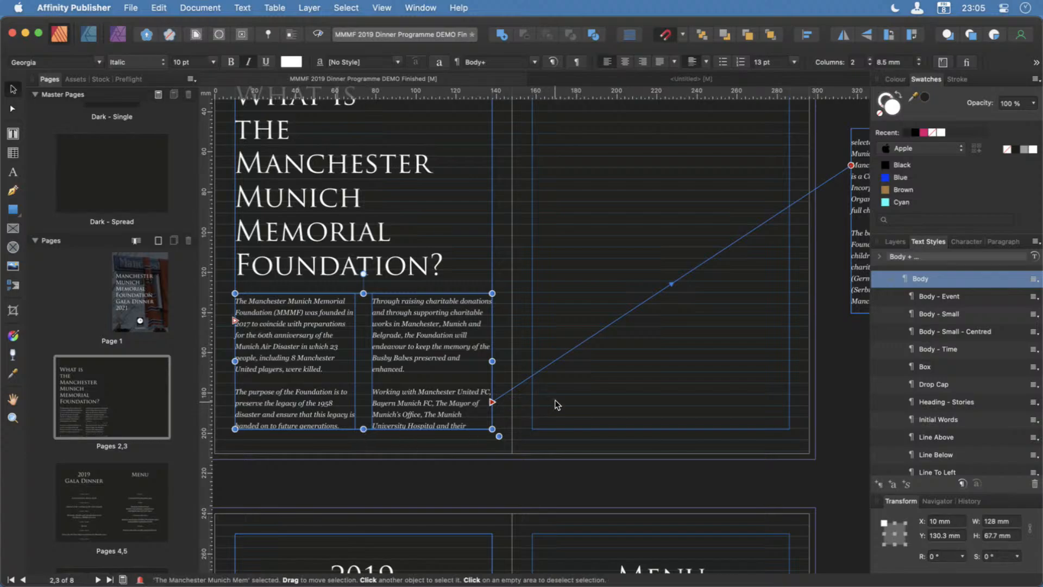
pyautogui.scroll(2, 555, 404)
pyautogui.hscroll(5, 556, 405)
pyautogui.scroll(1, 557, 404)
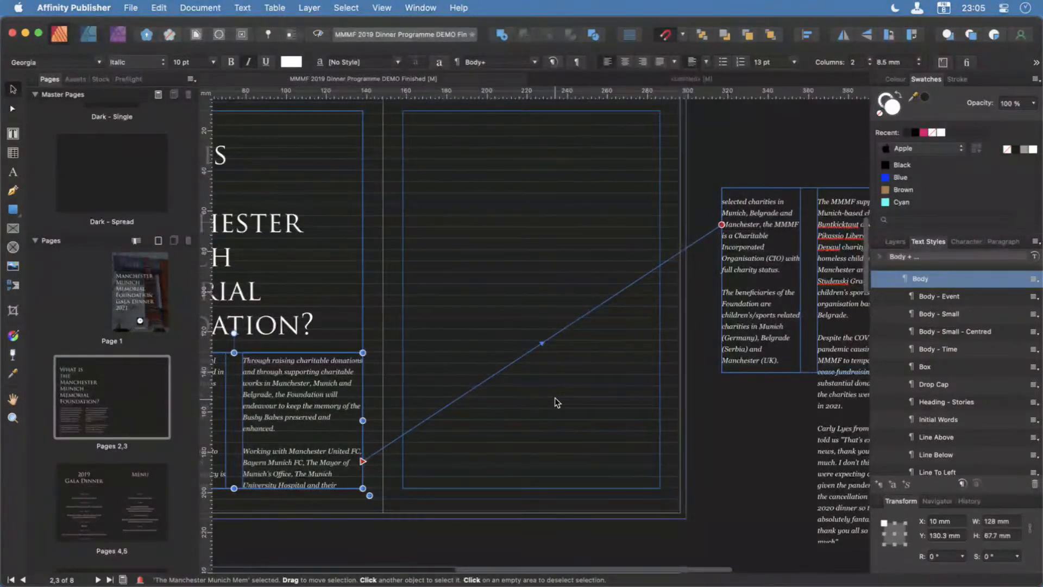
# Move the overflow text frame from the pasteboard to page 3's top margin corner and enlarge it to fill the margins, 128 by 188 mm.
pyautogui.moveTo(766, 187); pyautogui.dragTo(447, 111)
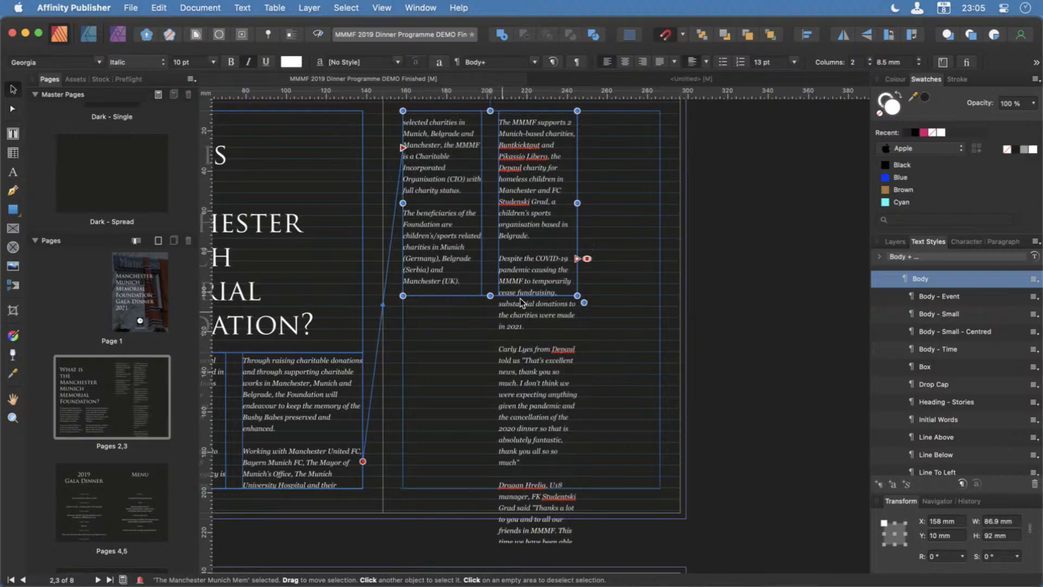
pyautogui.moveTo(490, 296); pyautogui.dragTo(485, 499)
pyautogui.moveTo(574, 310); pyautogui.dragTo(656, 311)
pyautogui.hscroll(-8, 739, 380)
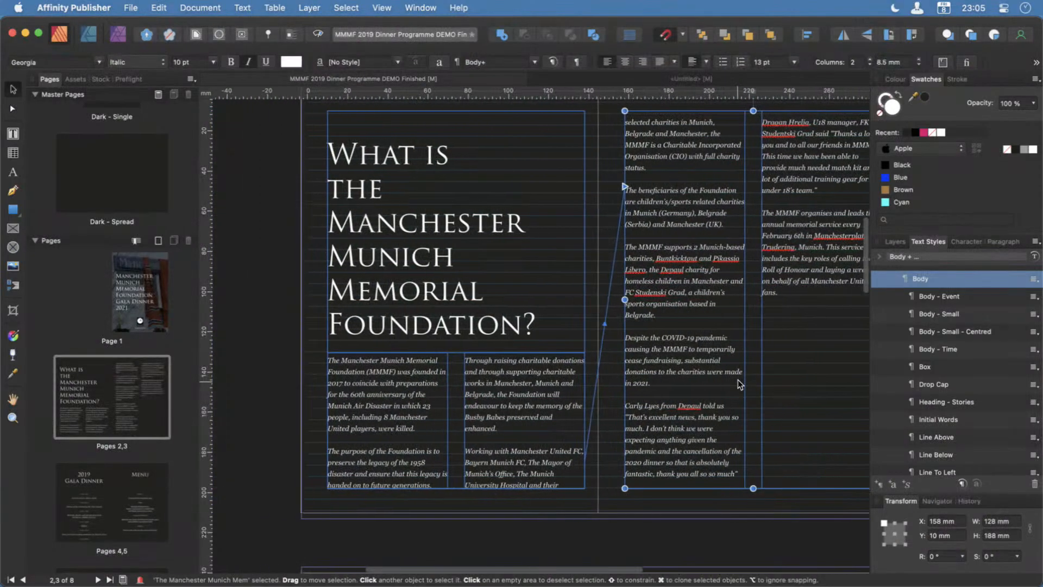
pyautogui.hscroll(3, 739, 384)
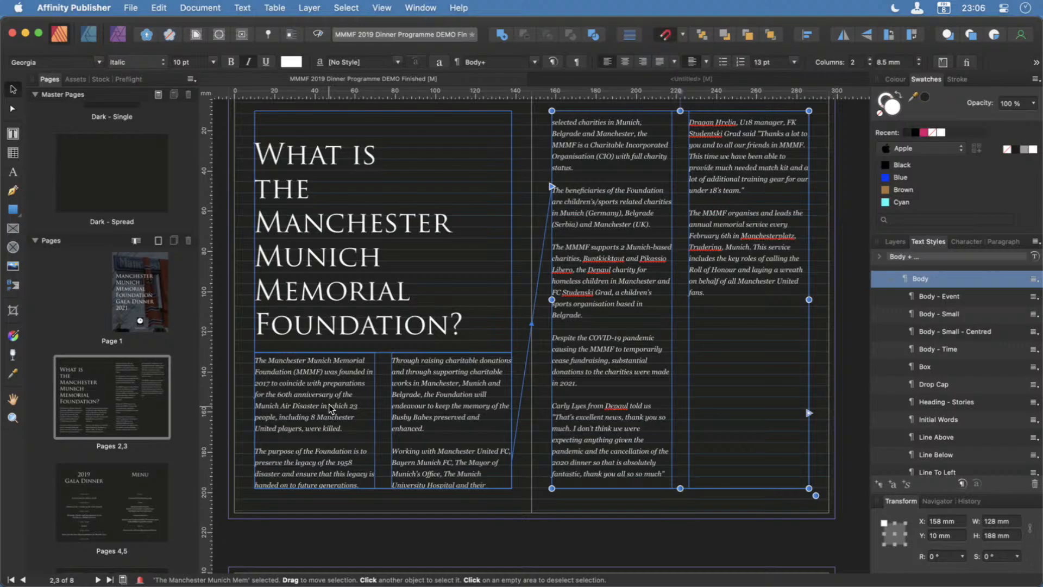
# Lower the upper edge of the page 2 text frame so the frame starts at Y 151.4 mm and is 46.6 mm high.
pyautogui.click(361, 390)
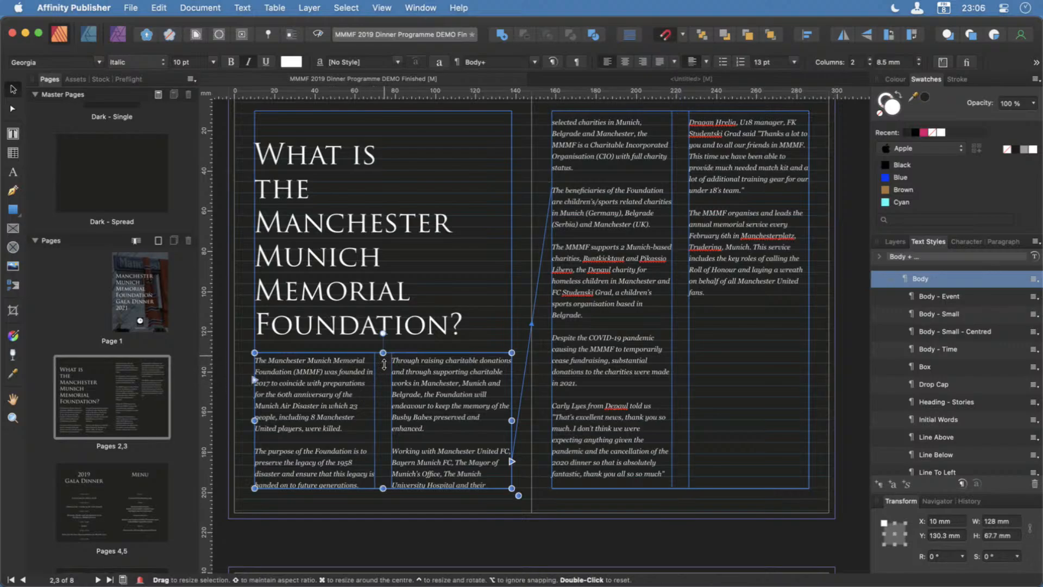
pyautogui.moveTo(380, 361); pyautogui.dragTo(374, 453)
pyautogui.click(630, 540)
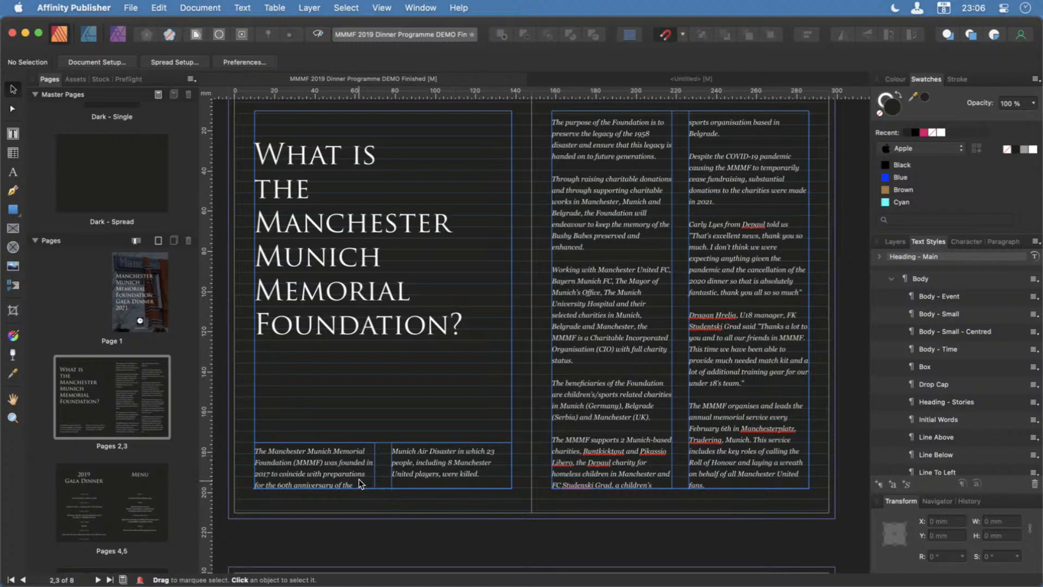
pyautogui.click(386, 441)
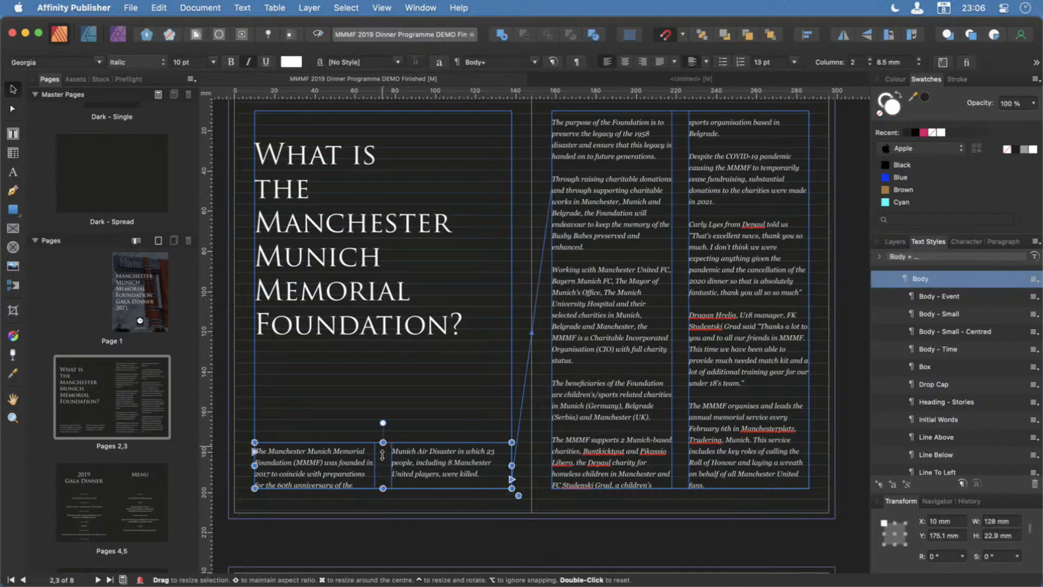
pyautogui.moveTo(383, 443); pyautogui.dragTo(382, 398)
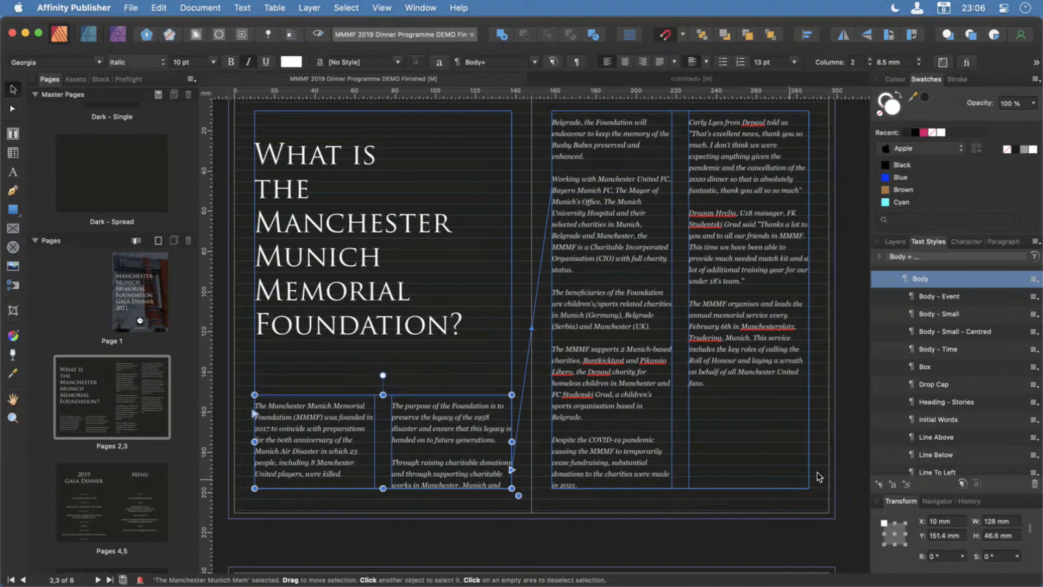
pyautogui.click(773, 523)
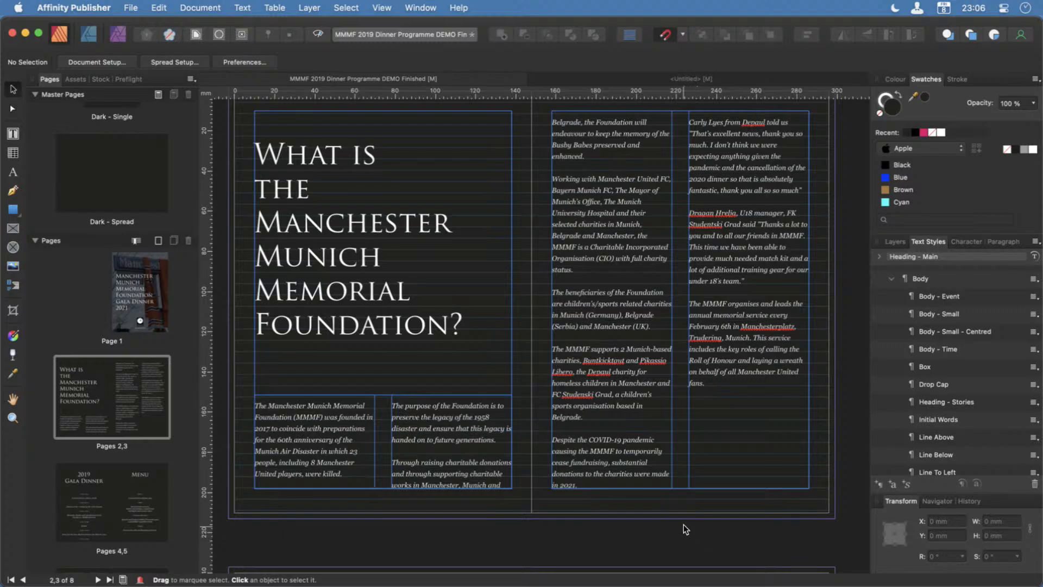
# Preview the pages 2–3 spread with guides, frame outlines and the surrounding interface hidden.
pyautogui.press('Tab')
pyautogui.press('Tab')
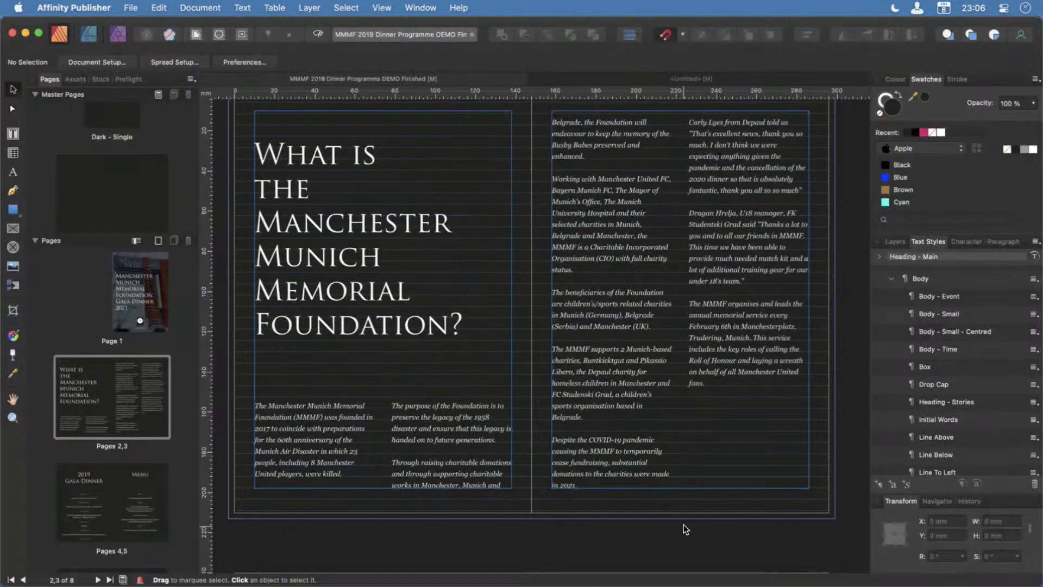
pyautogui.hotkey('ctrl', 'w')
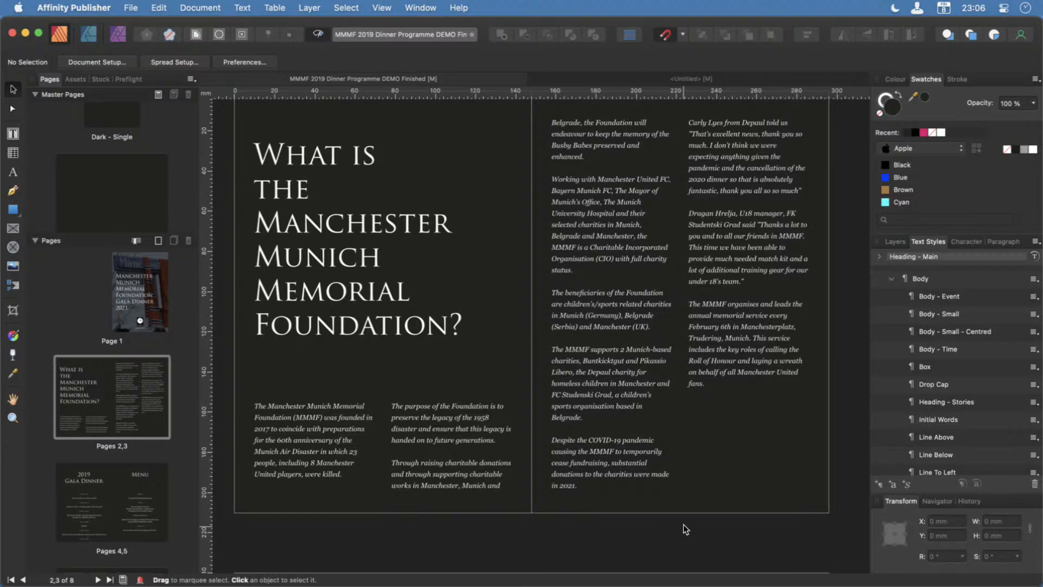
pyautogui.press('Tab')
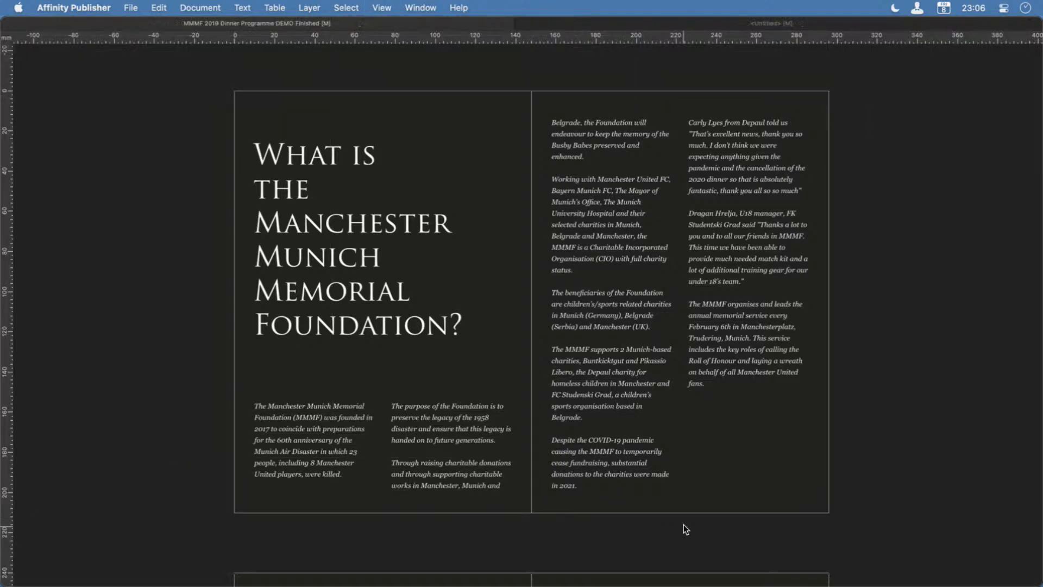
pyautogui.scroll(1, 683, 524)
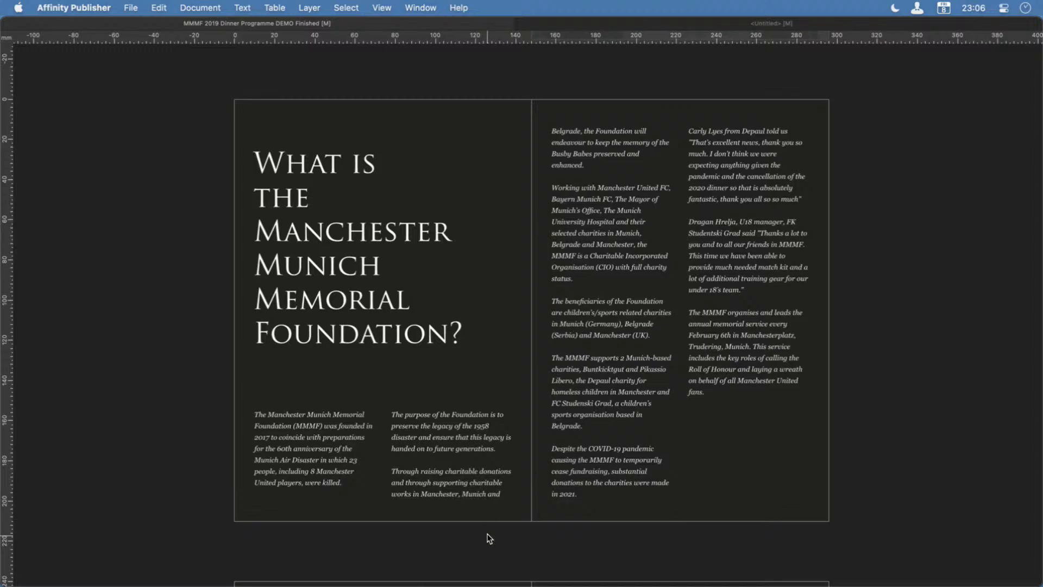
# Try the page 2 heading higher, with its top at the upper margin, and undo the move.
pyautogui.click(321, 239)
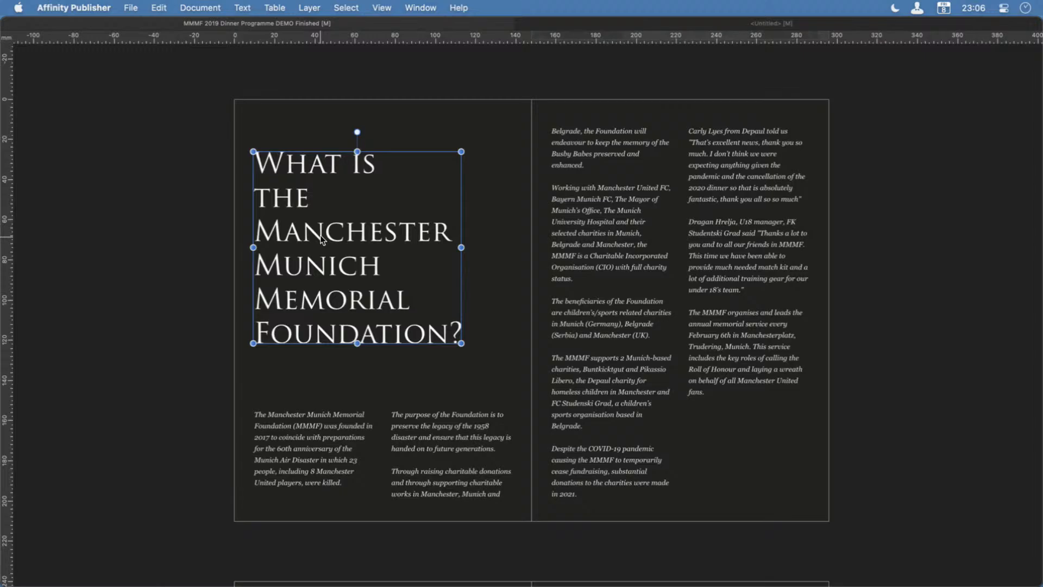
pyautogui.moveTo(321, 239); pyautogui.dragTo(323, 208)
pyautogui.click(978, 426)
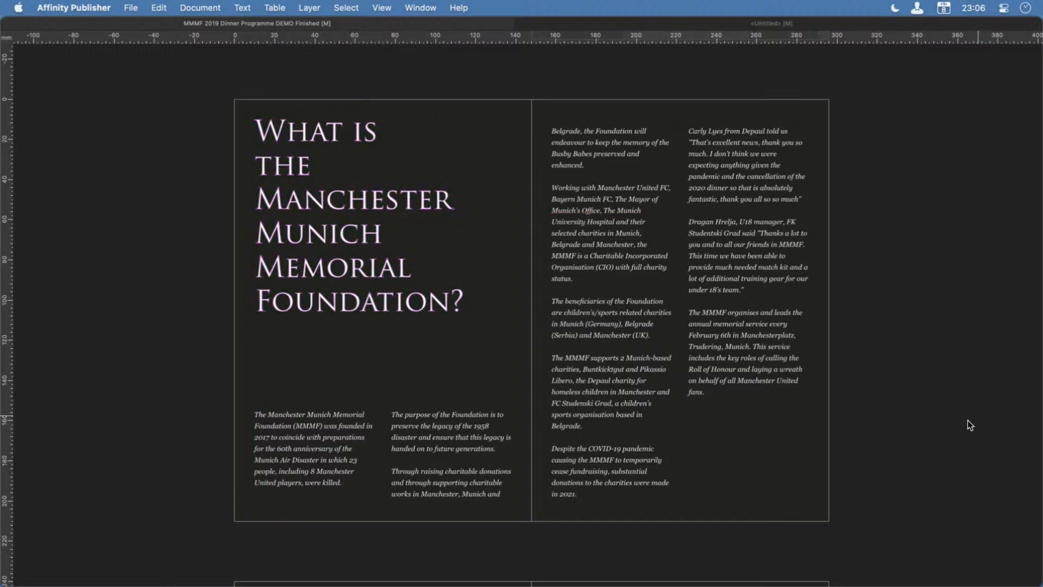
pyautogui.press('super+z')
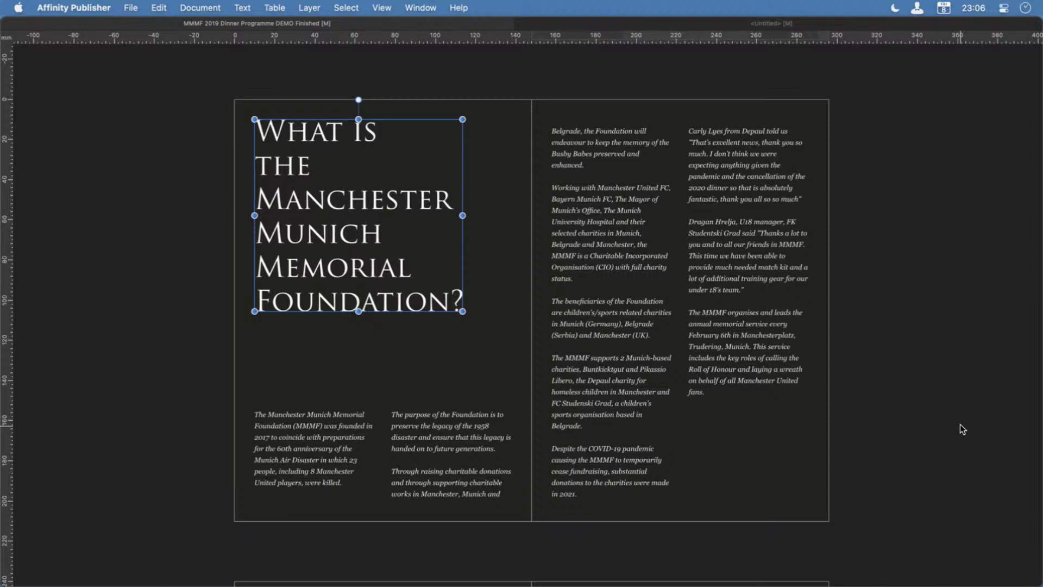
pyautogui.press('super+z')
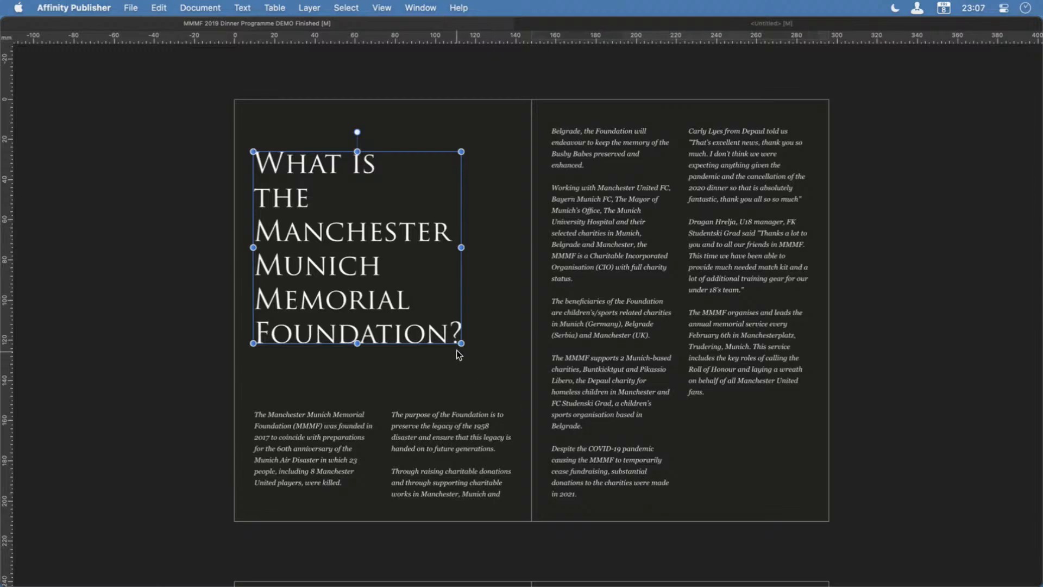
# Check the extent of the page 3 text frame, deselect it, and restore the guides and the interface.
pyautogui.click(763, 478)
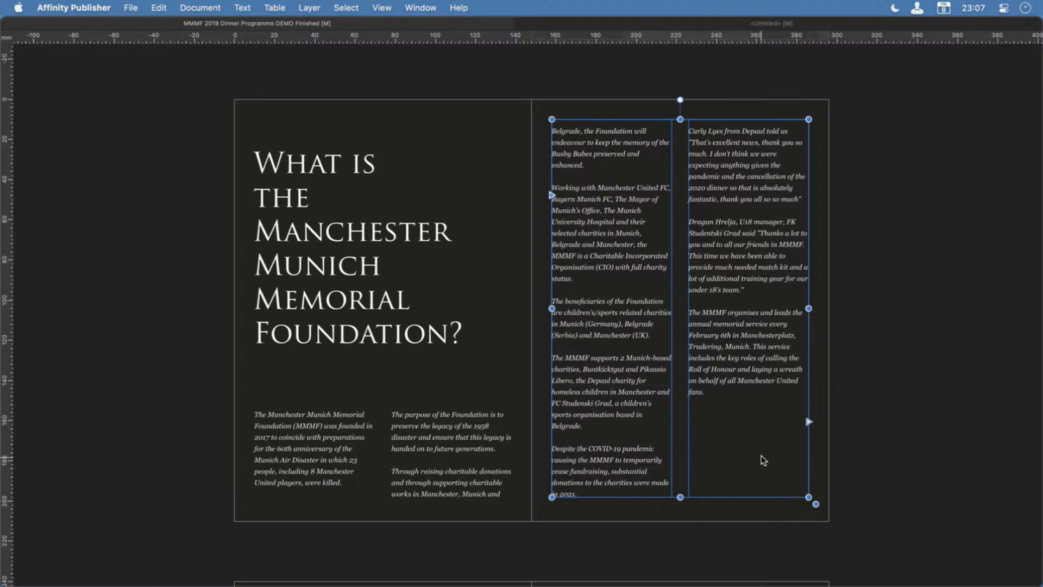
pyautogui.click(914, 512)
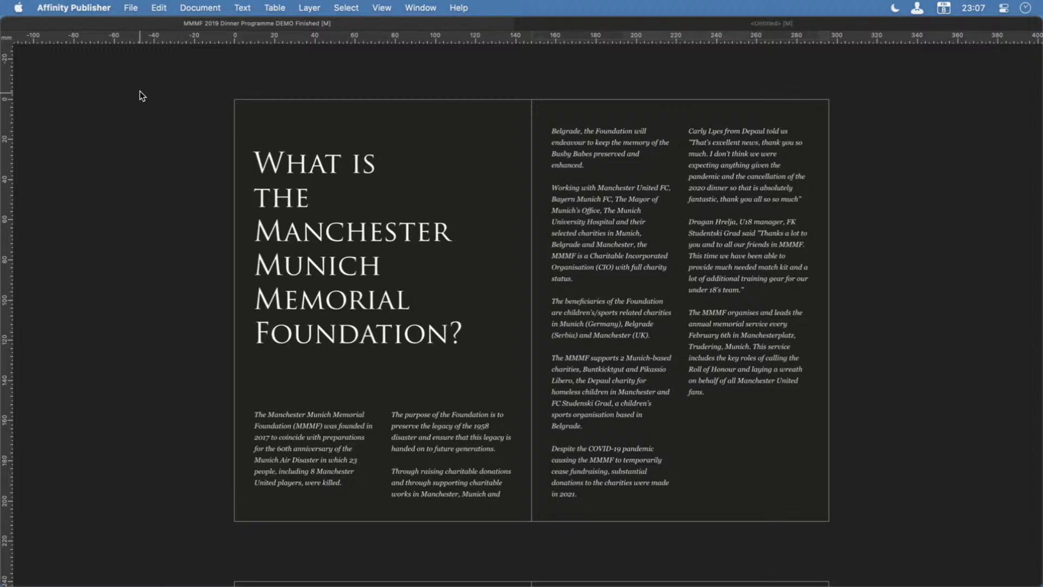
pyautogui.hotkey('ctrl', 'w')
pyautogui.press('Tab')
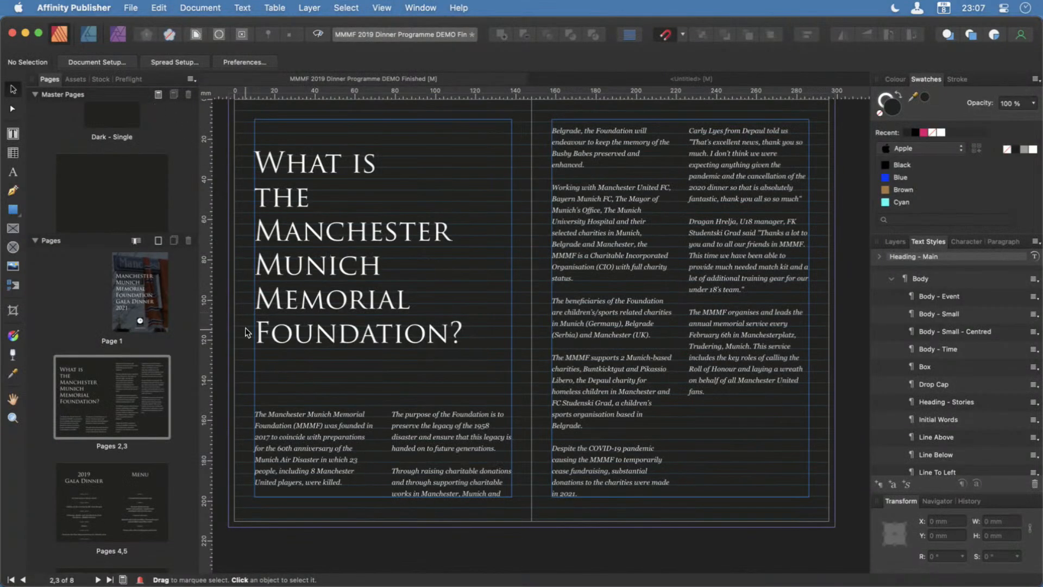
# Change the year in the page 4 Gala Dinner heading to 2021.
pyautogui.scroll(-3, 106, 348)
pyautogui.scroll(-3, 106, 347)
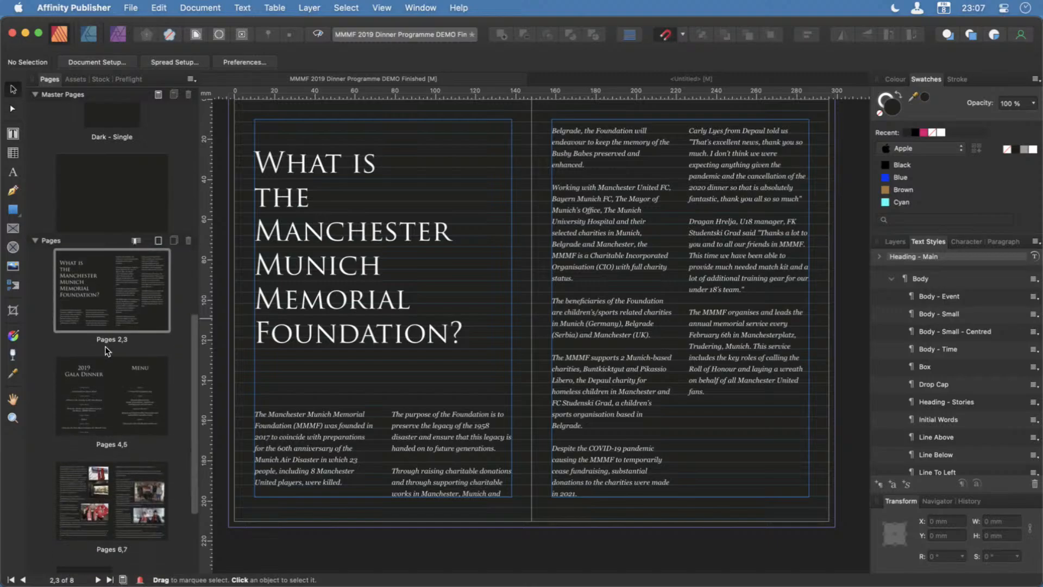
pyautogui.click(115, 303)
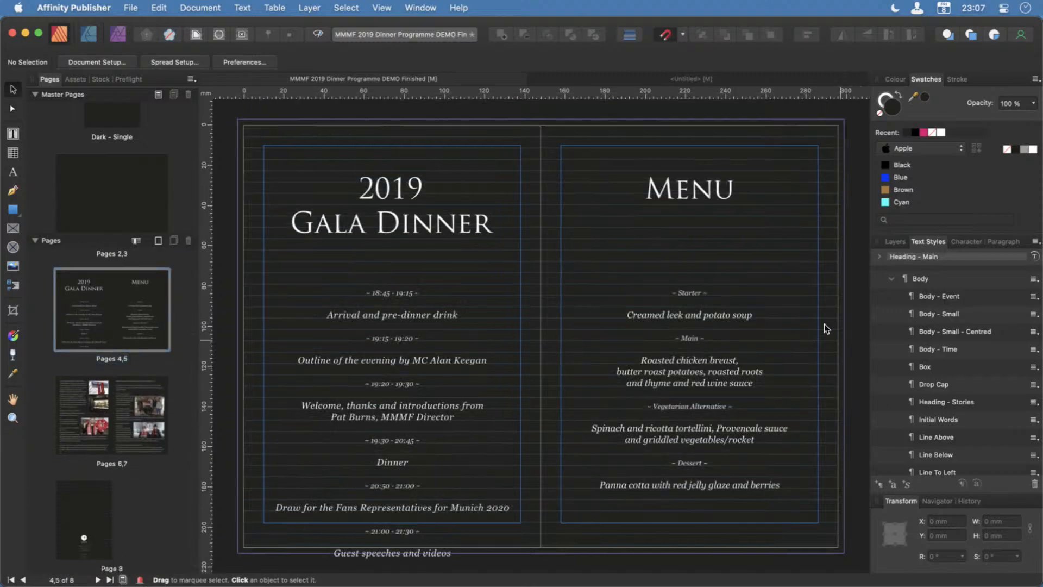
pyautogui.doubleClick(403, 191)
pyautogui.press('Delete')
pyautogui.press('Left')
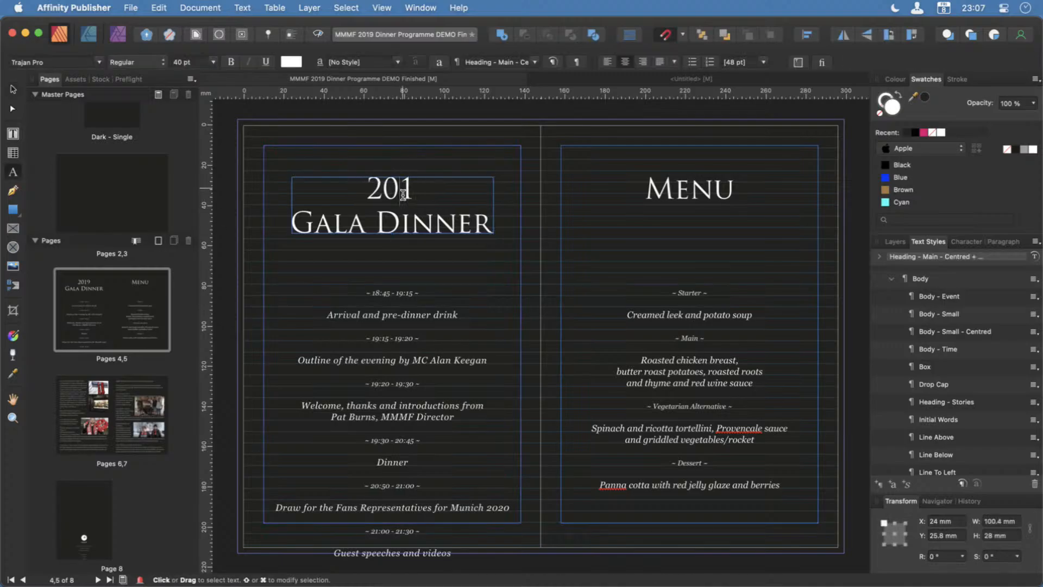
pyautogui.write('2')
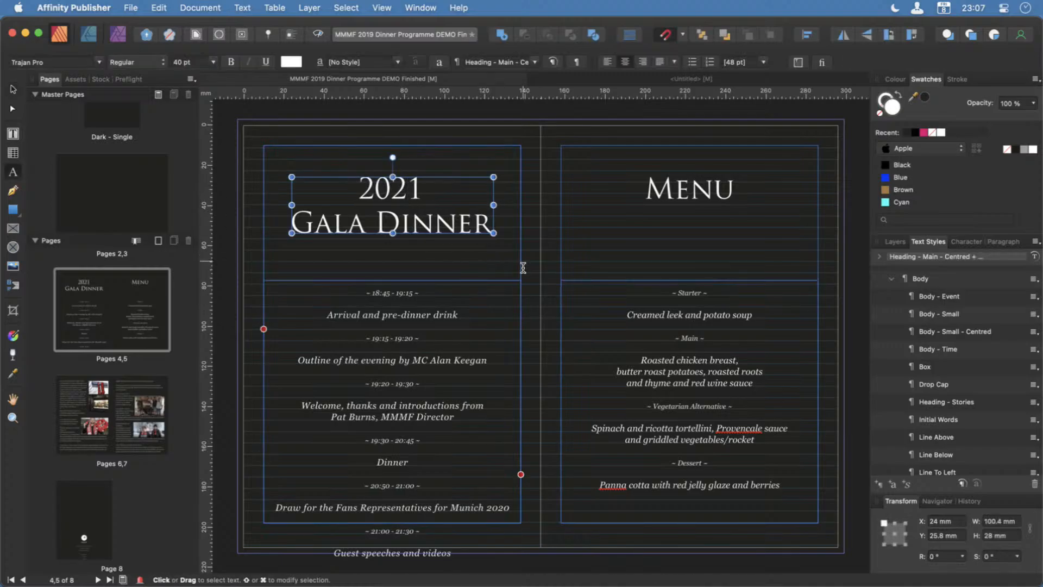
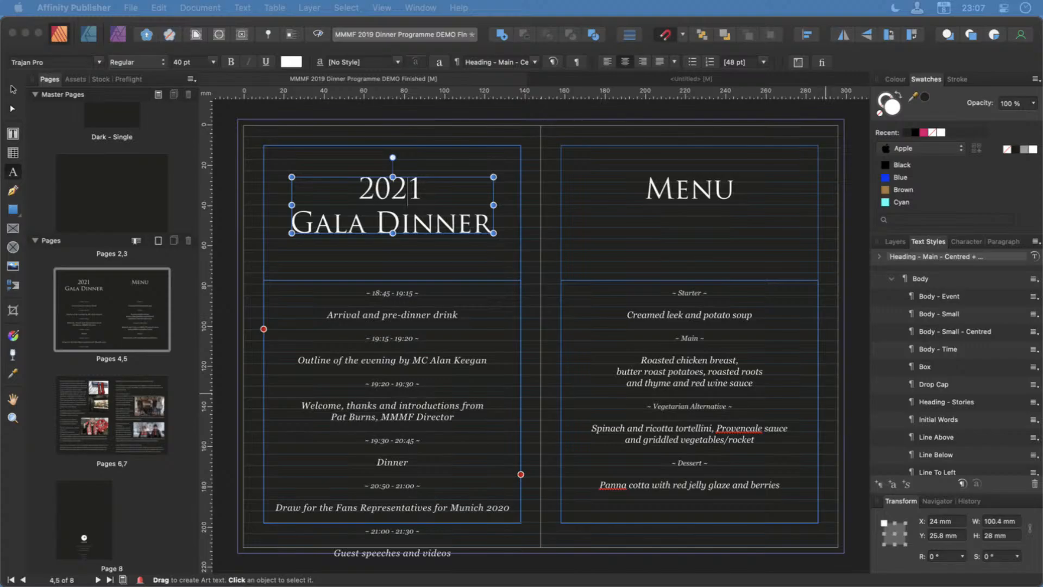
# Consult the new schedule copy in MMMF Dinner Brocuhure.txt in Sublime Text and set the page 4 arrival entry's start time to 18:30.
pyautogui.moveTo(1042, 434); pyautogui.dragTo(339, 405)
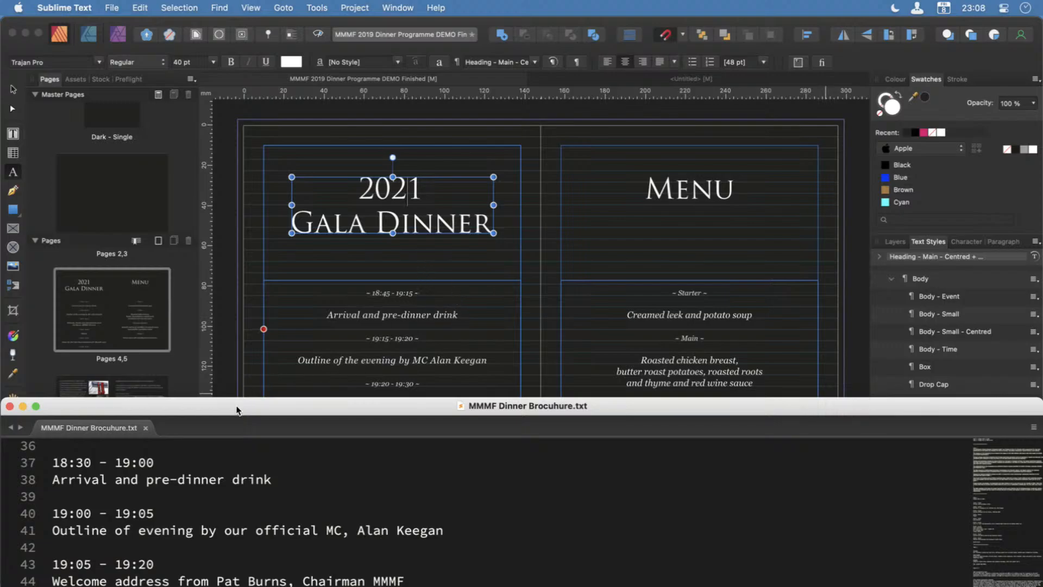
pyautogui.moveTo(184, 404); pyautogui.dragTo(1042, 363)
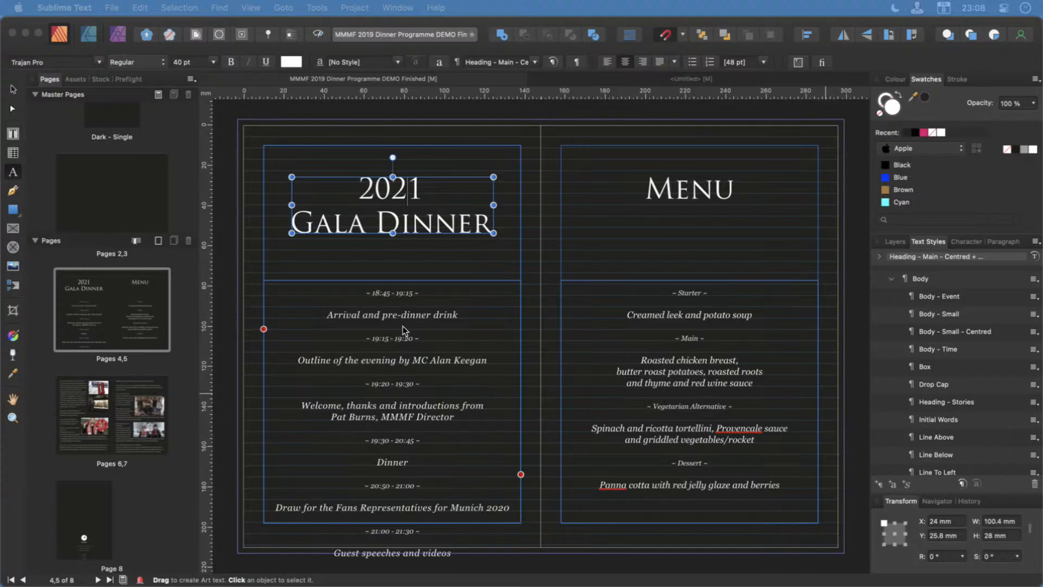
pyautogui.click(386, 298)
pyautogui.click(387, 302)
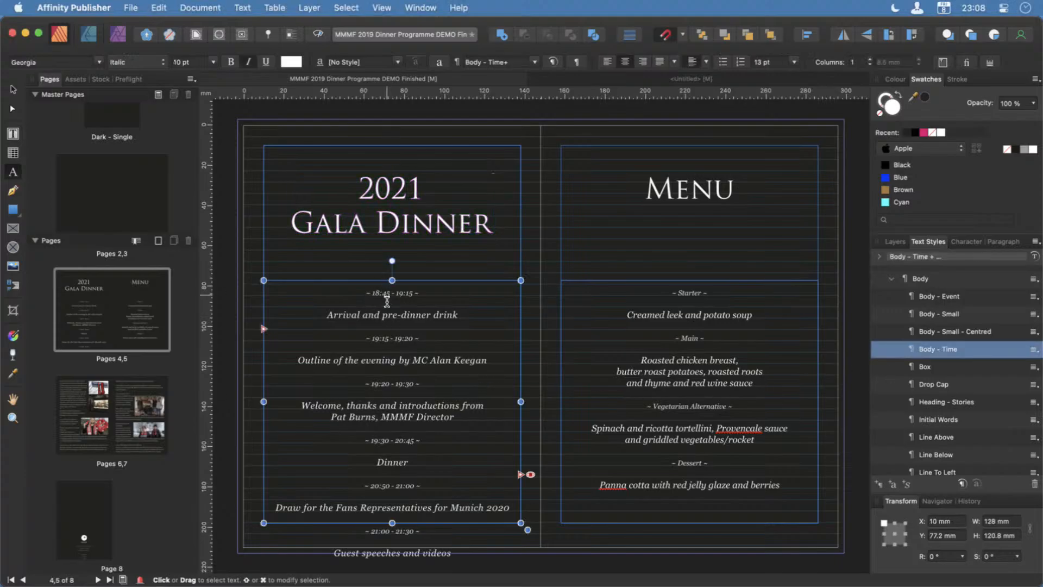
pyautogui.doubleClick(387, 301)
pyautogui.scroll(3, 384, 316)
pyautogui.scroll(3, 380, 315)
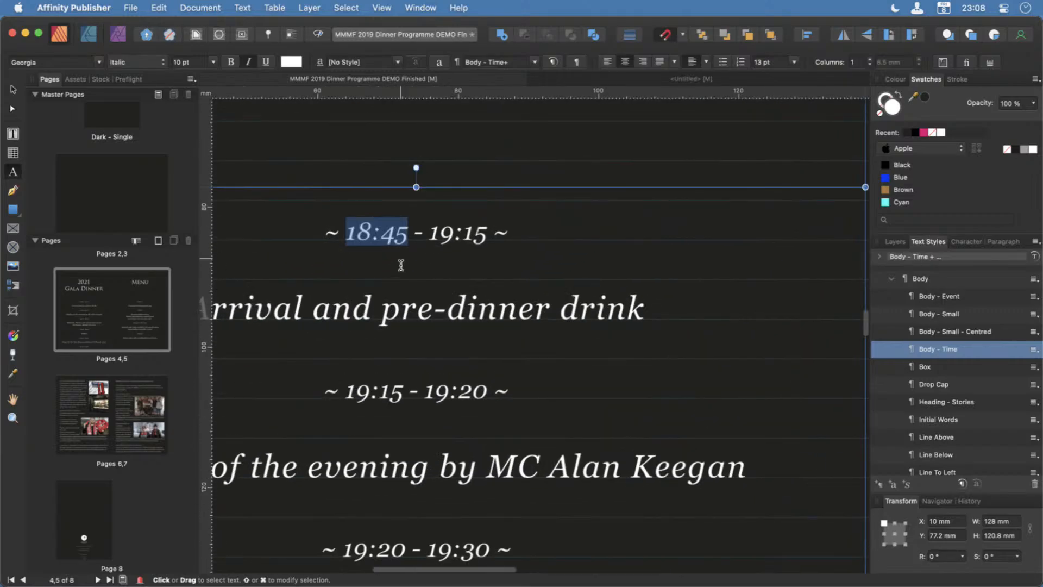
pyautogui.press('BackSpace')
pyautogui.press('BackSpace')
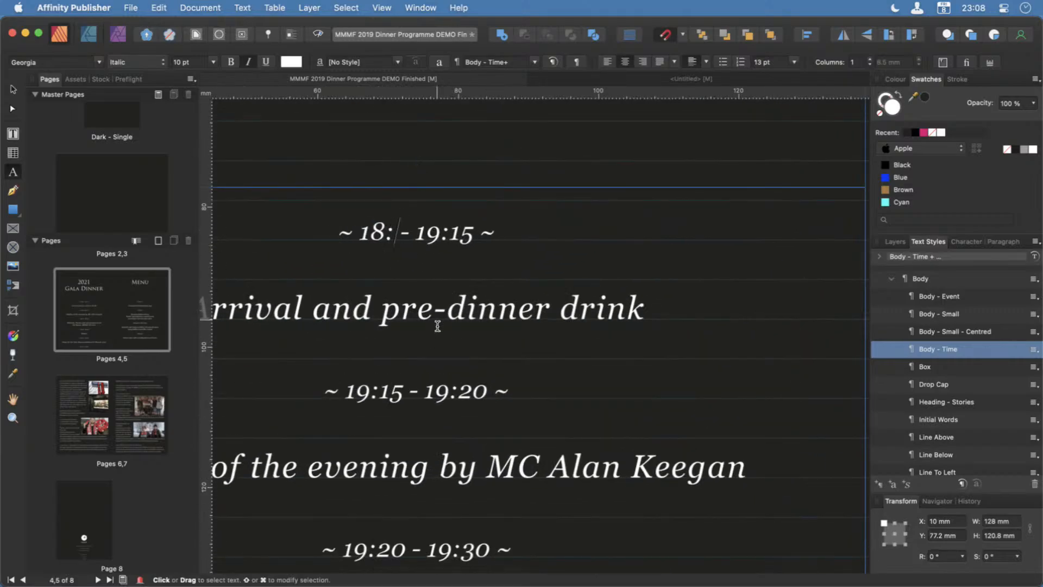
pyautogui.write('30')
# Set the end time of the arrival and pre-dinner drink entry to 19:00.
pyautogui.press('Right')
pyautogui.press('Right')
pyautogui.press('Right')
pyautogui.press('Right')
pyautogui.press('Right')
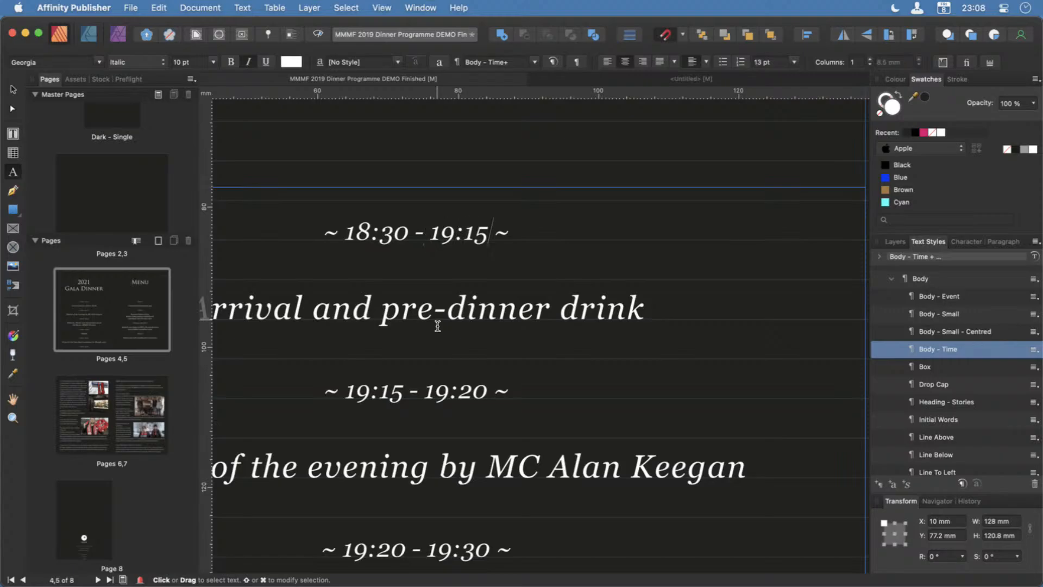
pyautogui.press('BackSpace')
pyautogui.press('BackSpace')
pyautogui.write('00')
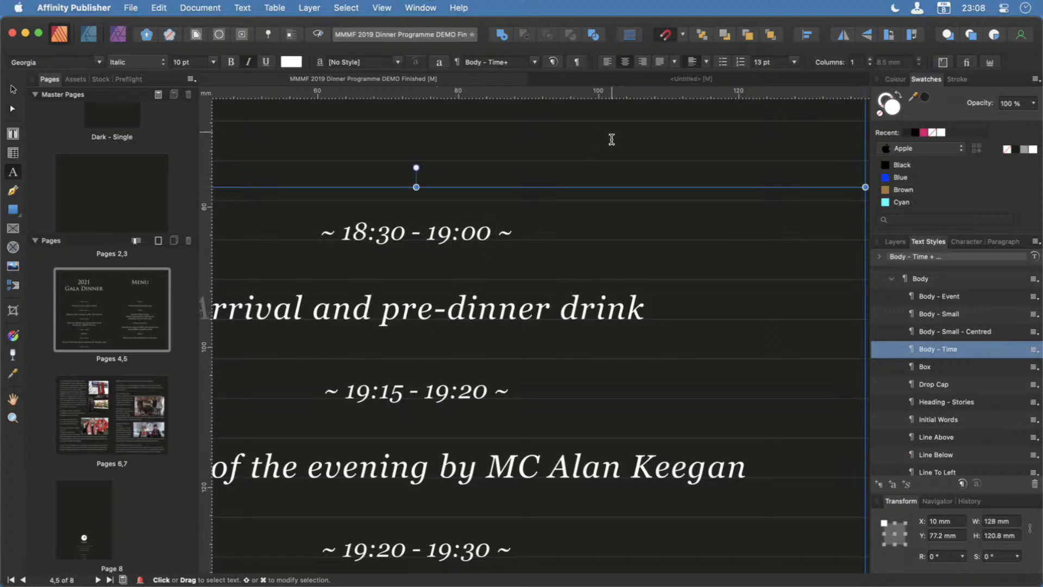
# Change the time above the outline of the evening entry to 19:00 - 19:05.
pyautogui.hscroll(-5, 580, 344)
pyautogui.hscroll(-2, 580, 345)
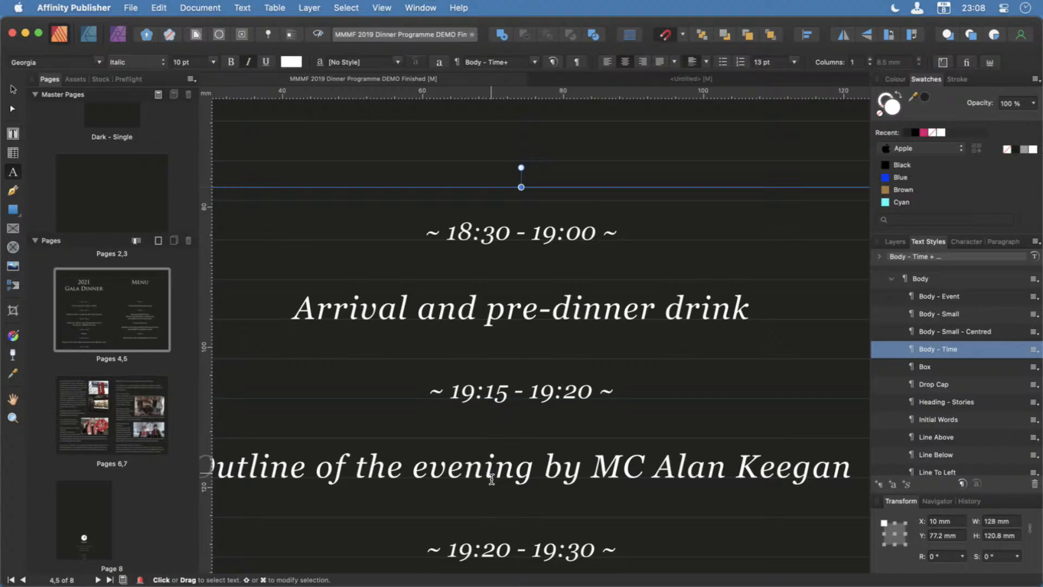
pyautogui.scroll(-3, 492, 478)
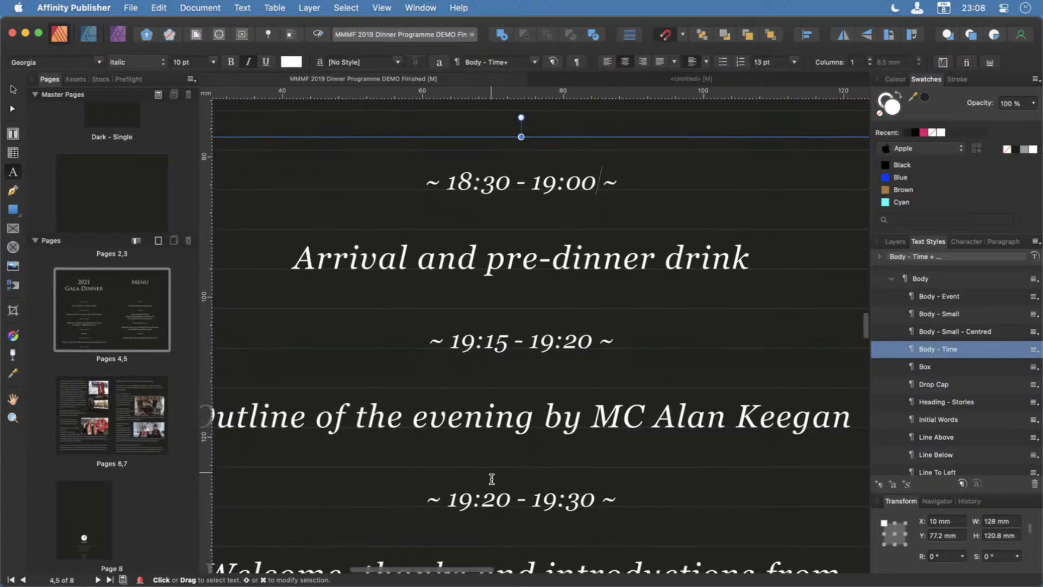
pyautogui.click(502, 345)
pyautogui.press('BackSpace')
pyautogui.press('BackSpace')
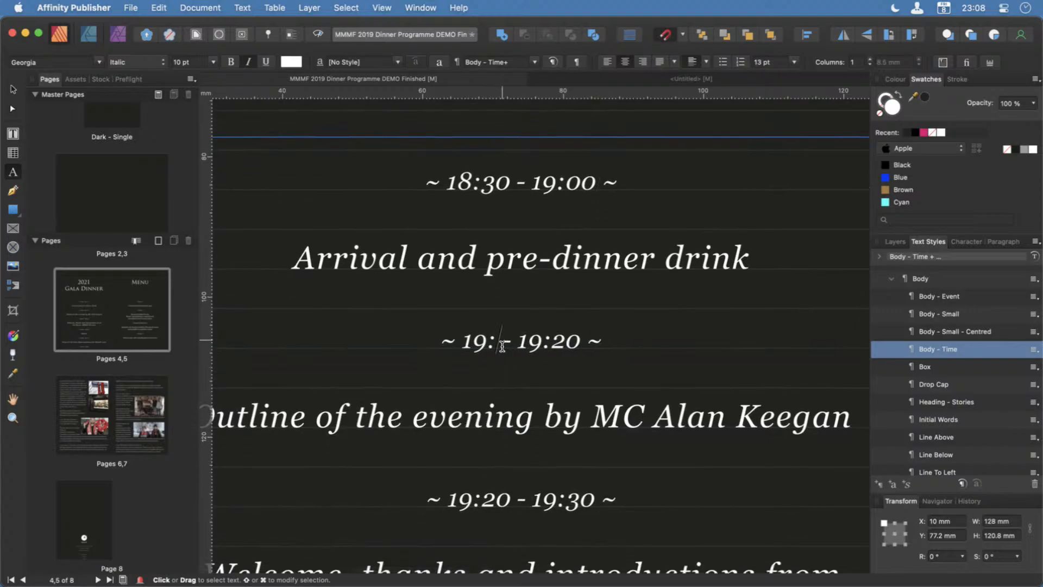
pyautogui.write('00')
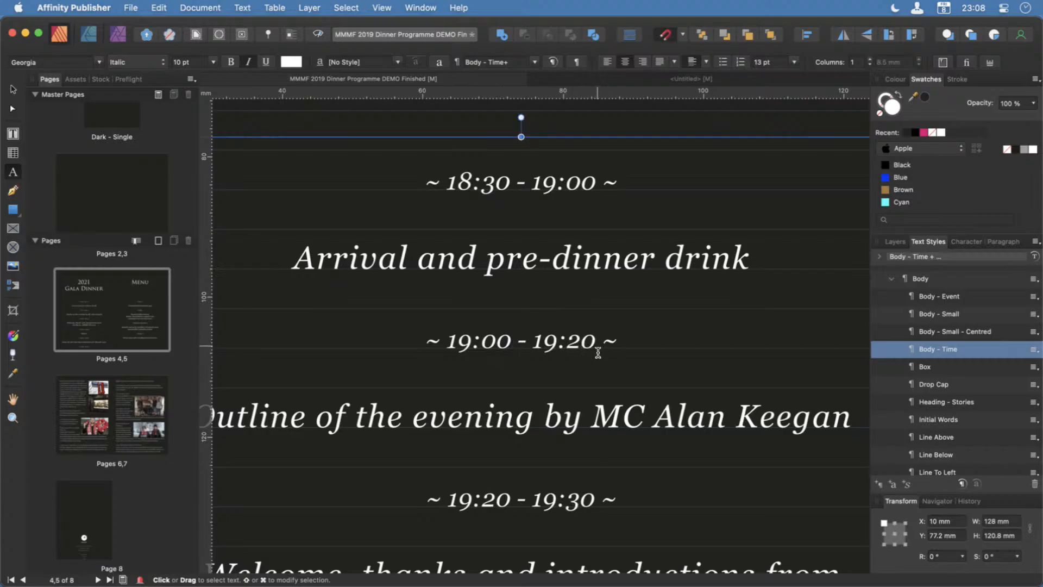
pyautogui.click(587, 350)
pyautogui.press('BackSpace')
pyautogui.press('Right')
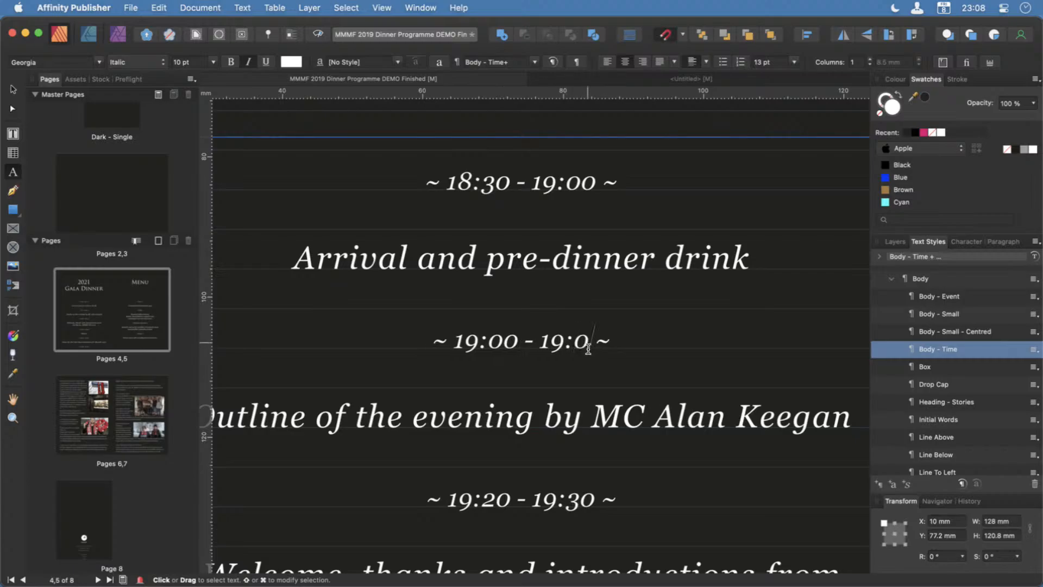
pyautogui.write('5')
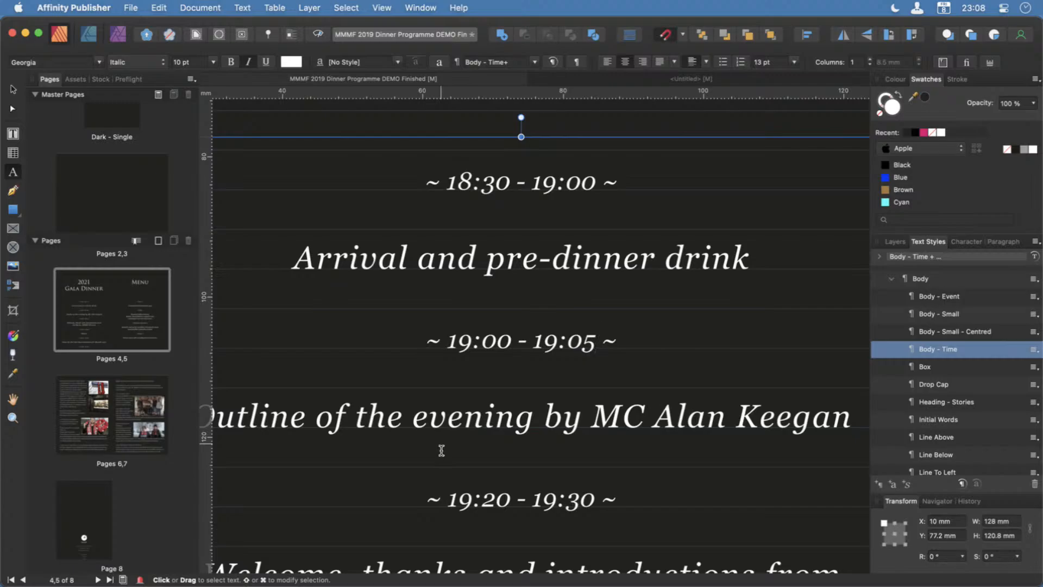
# Try a comma after MC in the outline of the evening entry and remove it again.
pyautogui.scroll(-1, 441, 450)
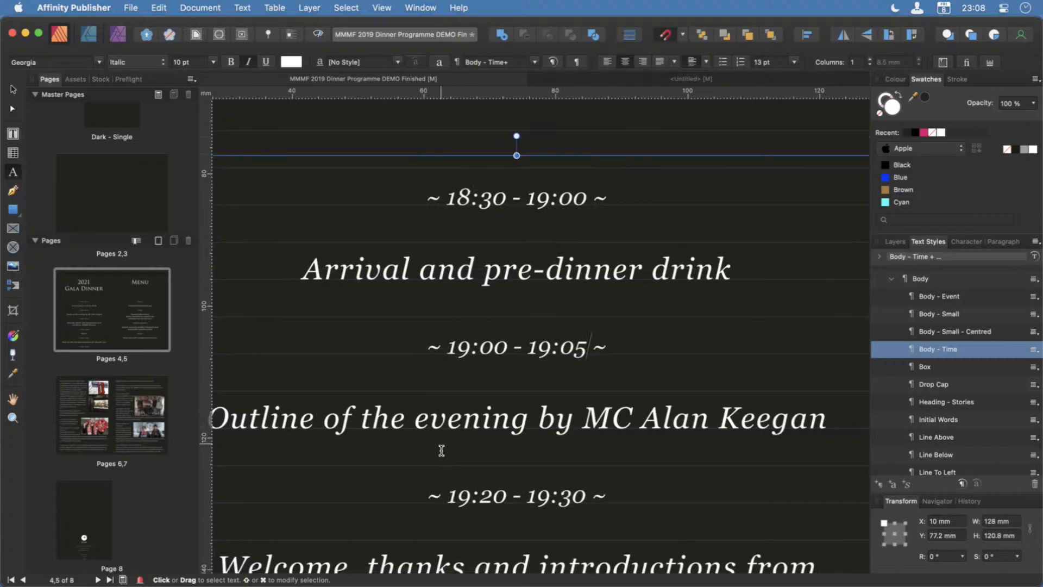
pyautogui.scroll(-1, 441, 450)
pyautogui.click(622, 432)
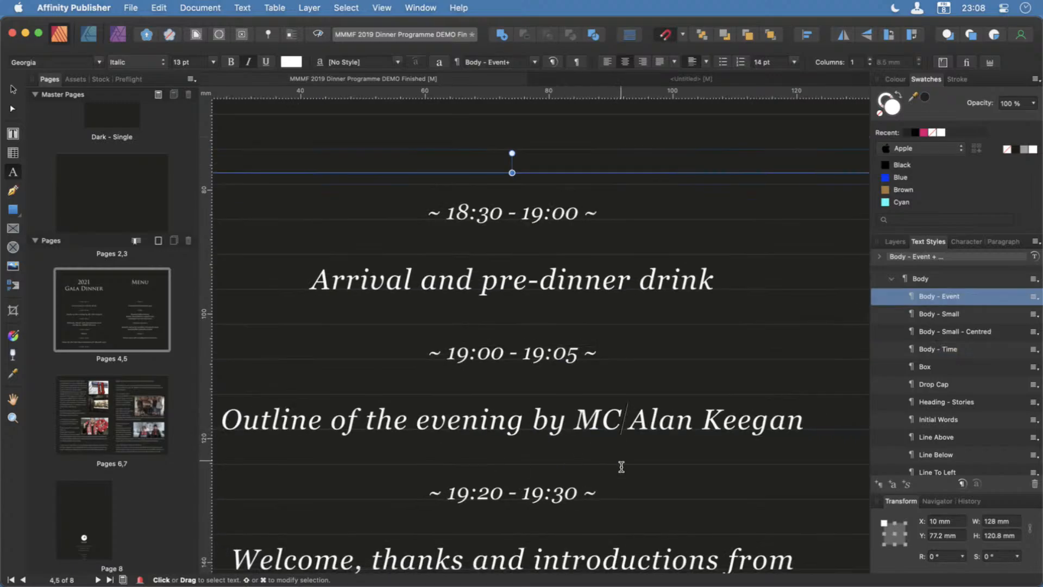
pyautogui.write(',')
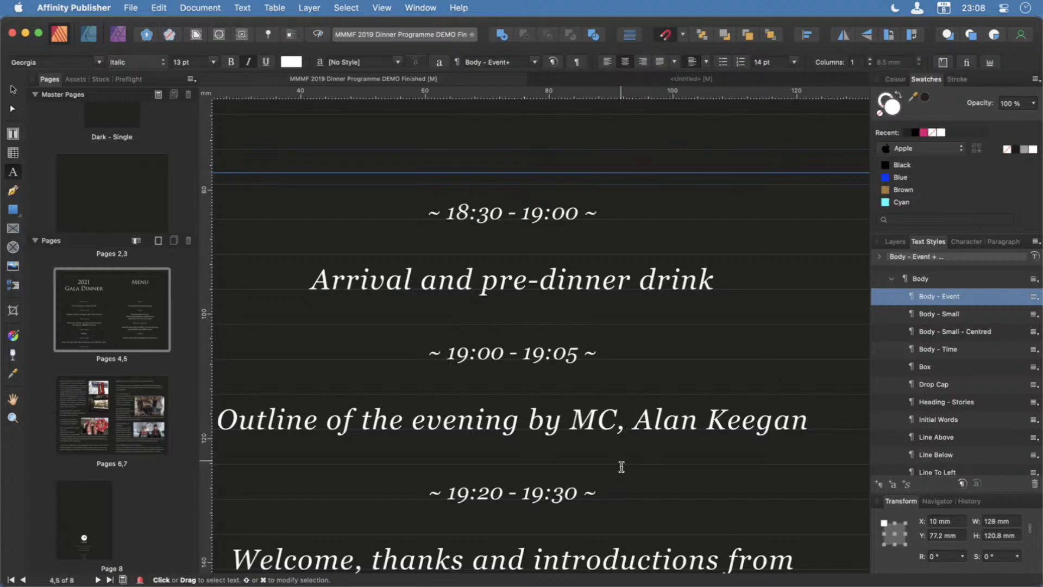
pyautogui.press('BackSpace')
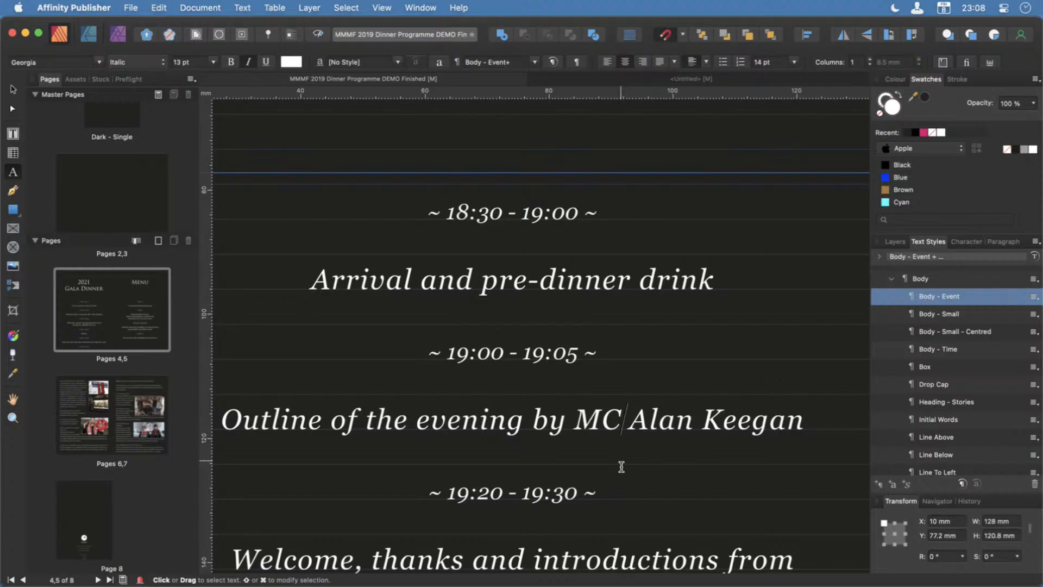
# Reword the start of the welcome entry to "Welcome address from", removing the thanks and introductions and running it into one line.
pyautogui.scroll(-5, 565, 505)
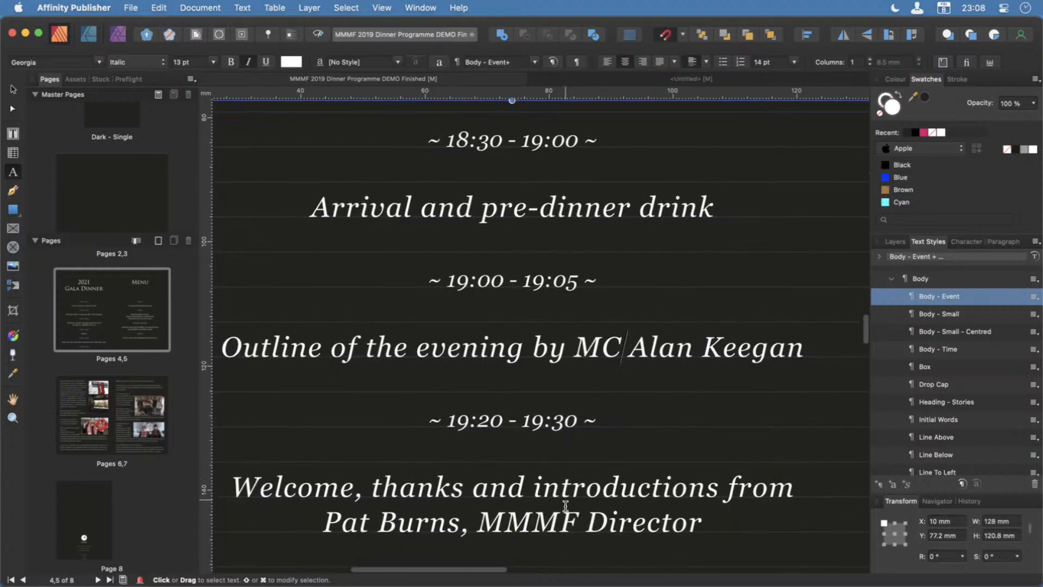
pyautogui.scroll(-3, 566, 505)
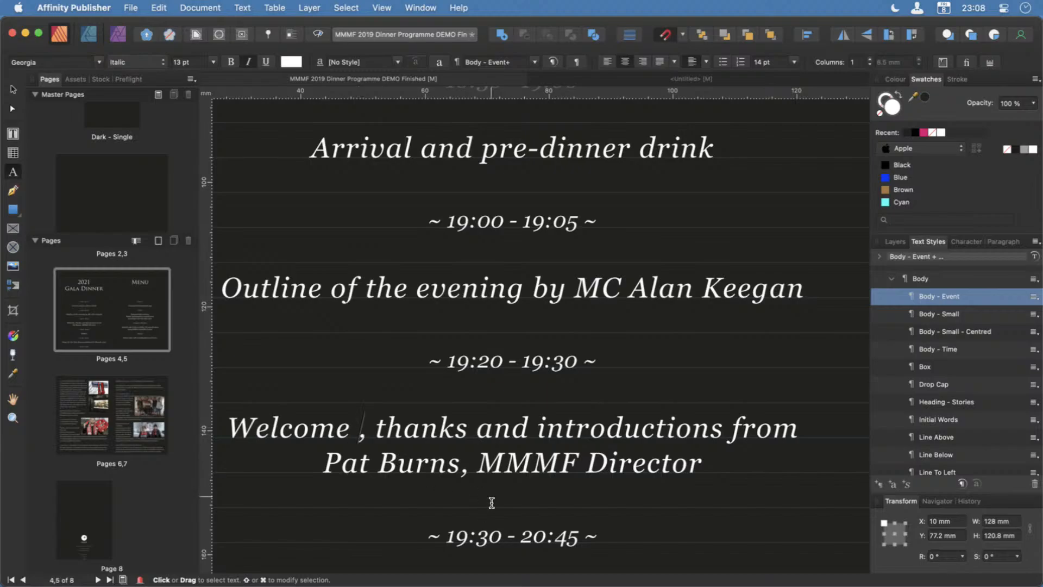
pyautogui.write('address')
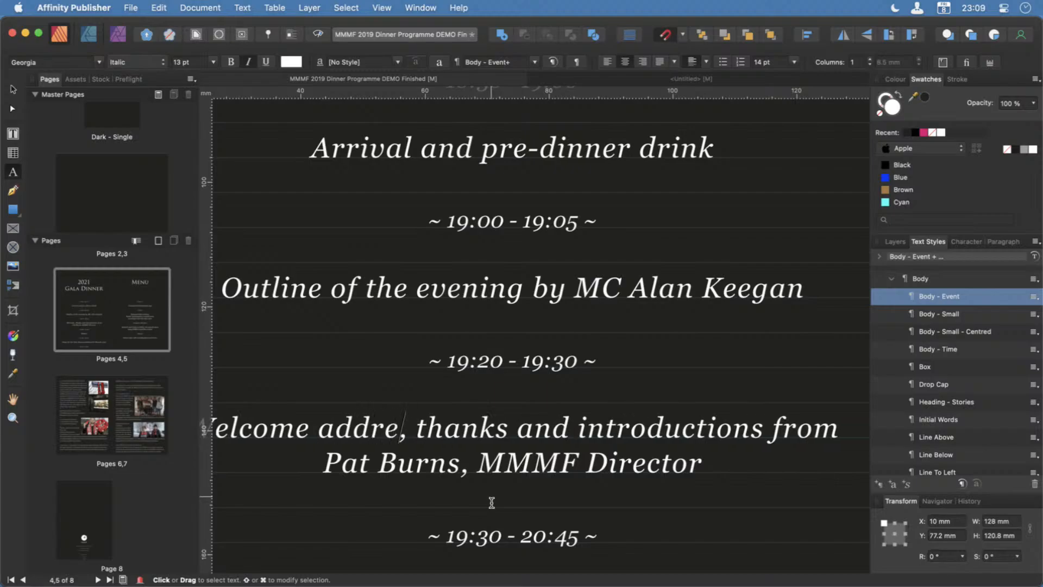
pyautogui.press('Delete')
pyautogui.press('Delete')
pyautogui.press('Delete')
pyautogui.press('Delete')
pyautogui.press('Delete')
pyautogui.press('Delete')
pyautogui.press('Delete')
pyautogui.press('Delete')
pyautogui.press('Delete')
pyautogui.press('Delete')
pyautogui.press('Delete')
pyautogui.press('Delete')
pyautogui.press('Delete')
pyautogui.press('Delete')
pyautogui.press('Delete')
pyautogui.press('Delete')
pyautogui.press('Delete')
pyautogui.press('Delete')
pyautogui.press('Delete')
pyautogui.press('Delete')
pyautogui.press('Delete')
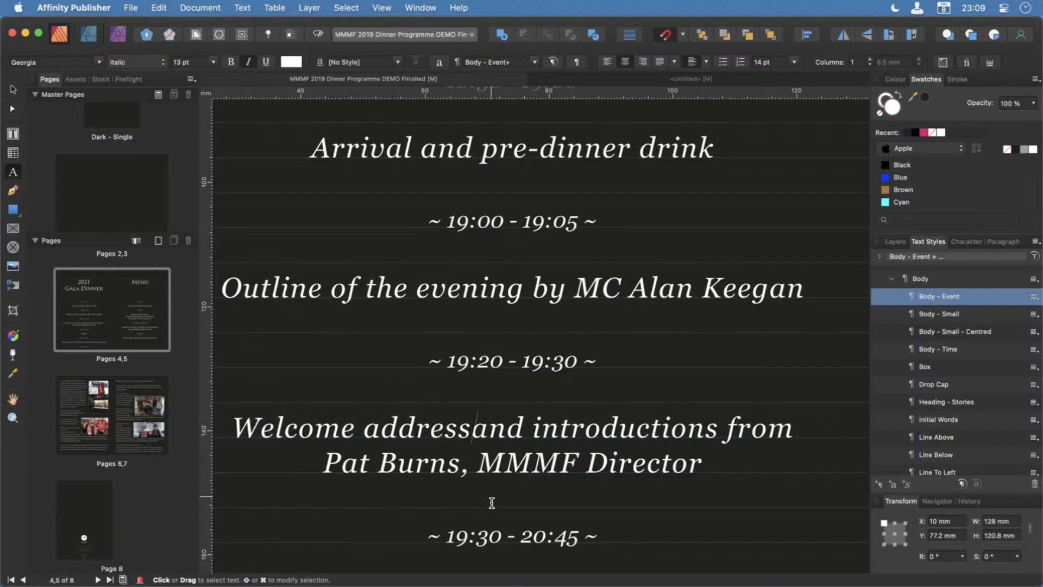
pyautogui.press('Delete')
pyautogui.press('Delete')
pyautogui.press('Delete')
pyautogui.press('Delete')
pyautogui.press('Delete')
pyautogui.press('Delete')
pyautogui.press('Delete')
pyautogui.press('Delete')
pyautogui.press('Delete')
pyautogui.press('Delete')
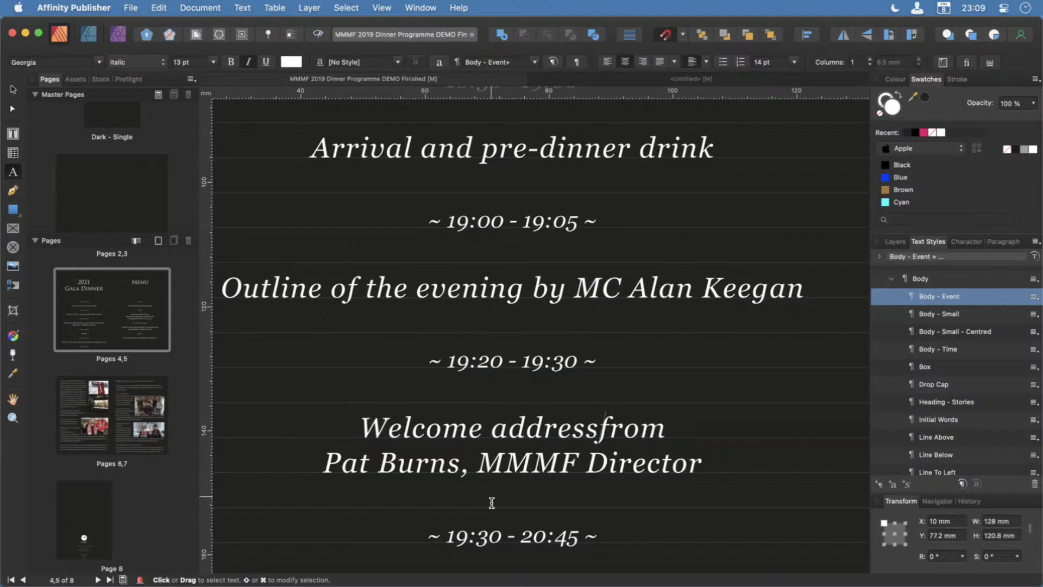
pyautogui.press('Delete')
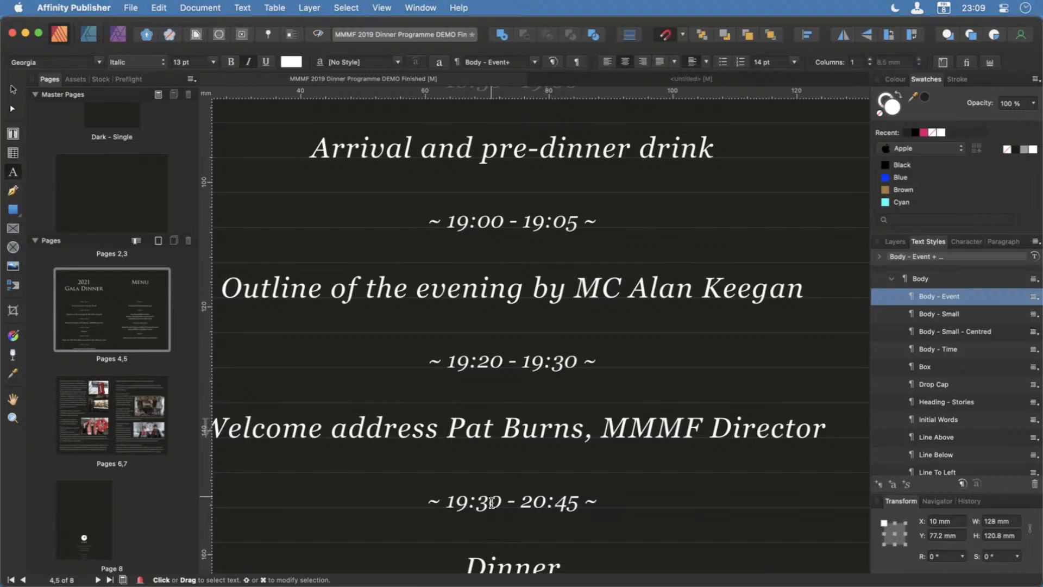
pyautogui.write('from')
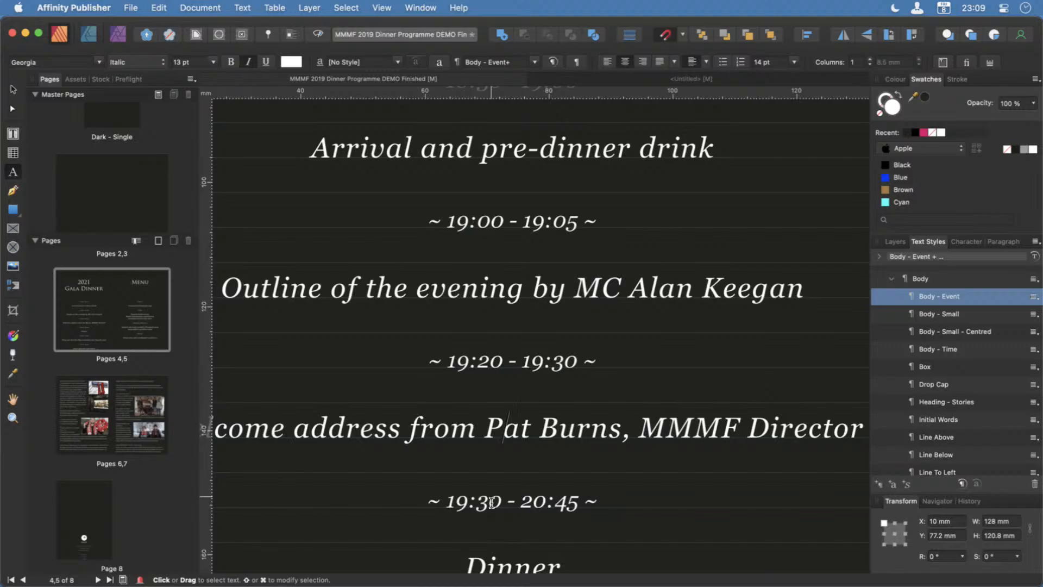
# Try deleting the word Director after MMMF in the welcome entry and undo the deletion.
pyautogui.press('Right')
pyautogui.press('Right')
pyautogui.press('Right')
pyautogui.press('Right')
pyautogui.press('Right')
pyautogui.press('Right')
pyautogui.press('Right')
pyautogui.press('Right')
pyautogui.press('Right')
pyautogui.press('Right')
pyautogui.press('Right')
pyautogui.press('Right')
pyautogui.press('Right')
pyautogui.press('Left')
pyautogui.press('Right')
pyautogui.press('Right')
pyautogui.press('Right')
pyautogui.press('Delete')
pyautogui.press('Delete')
pyautogui.press('Delete')
pyautogui.press('Delete')
pyautogui.press('Delete')
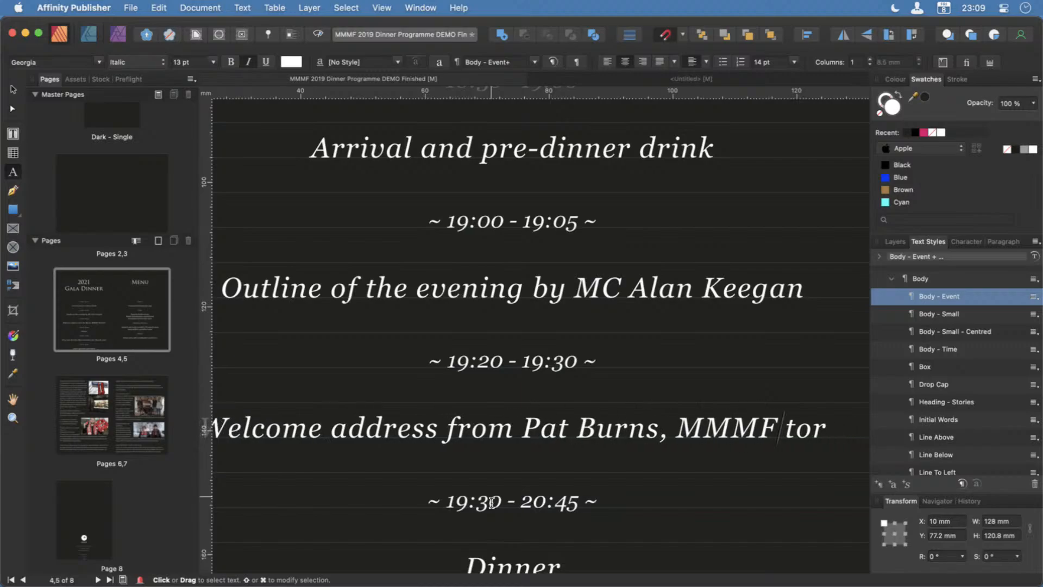
pyautogui.press('Delete')
pyautogui.press('Delete')
pyautogui.press('Delete')
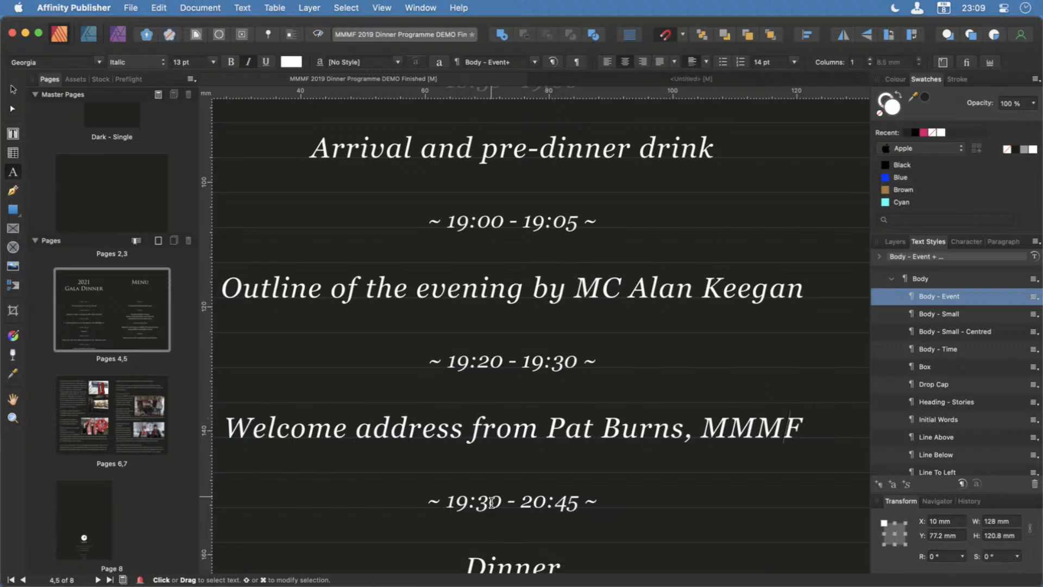
pyautogui.press('Left')
pyautogui.press('Left')
pyautogui.press('Left')
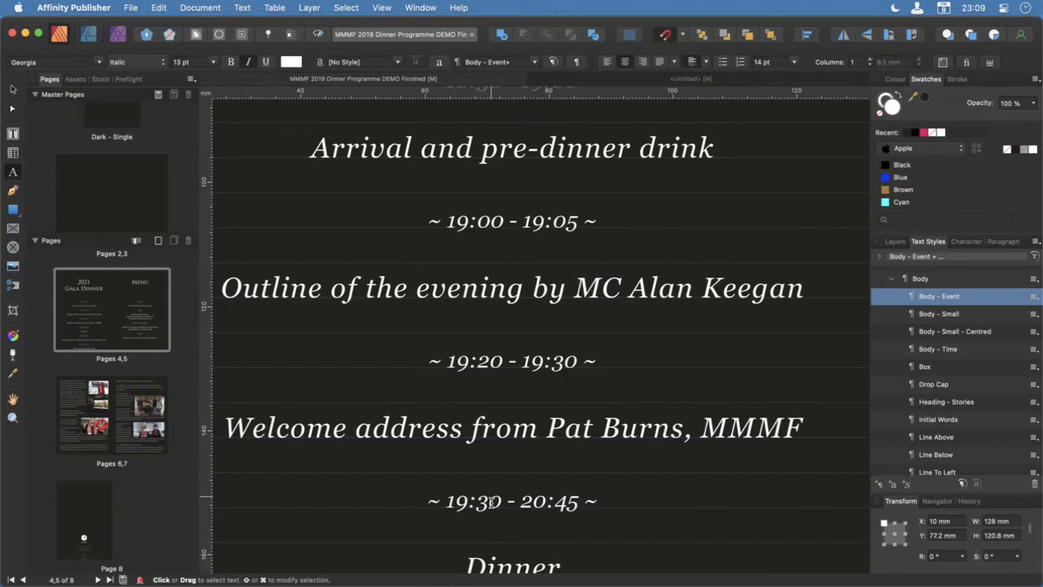
pyautogui.press('super+z')
pyautogui.press('super+z')
pyautogui.press('super+z')
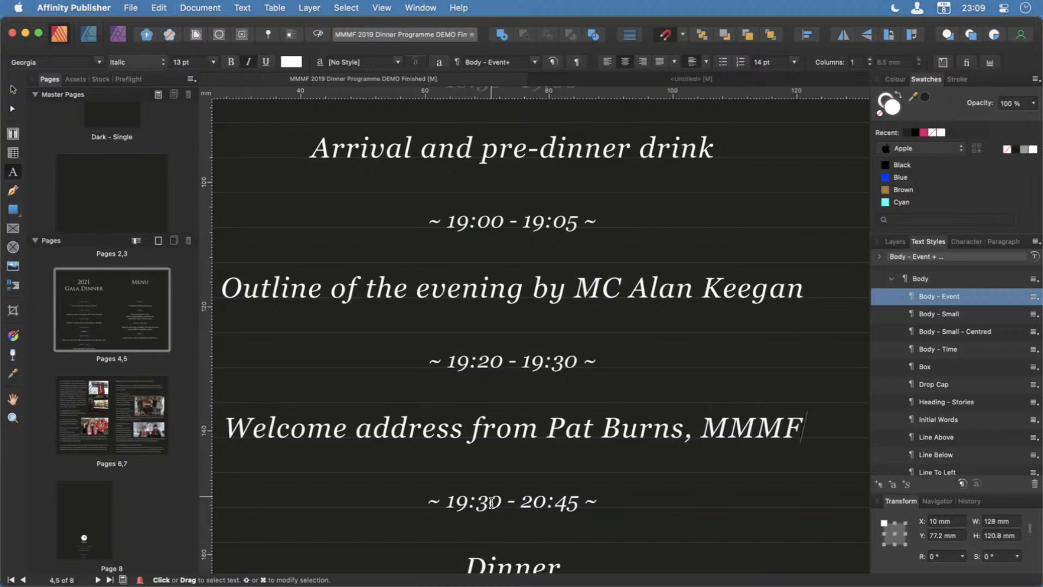
pyautogui.press('super+z')
pyautogui.press('super+z')
# Delete Director from the end of the welcome entry and insert Chairman before MMMF.
pyautogui.hotkey('alt', 'shift', 'Right')
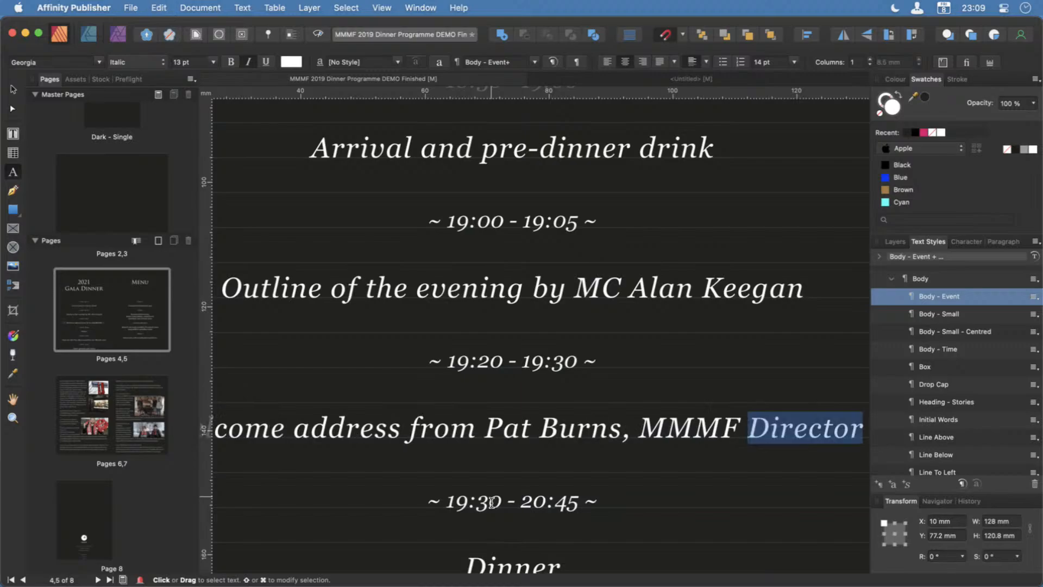
pyautogui.press('BackSpace')
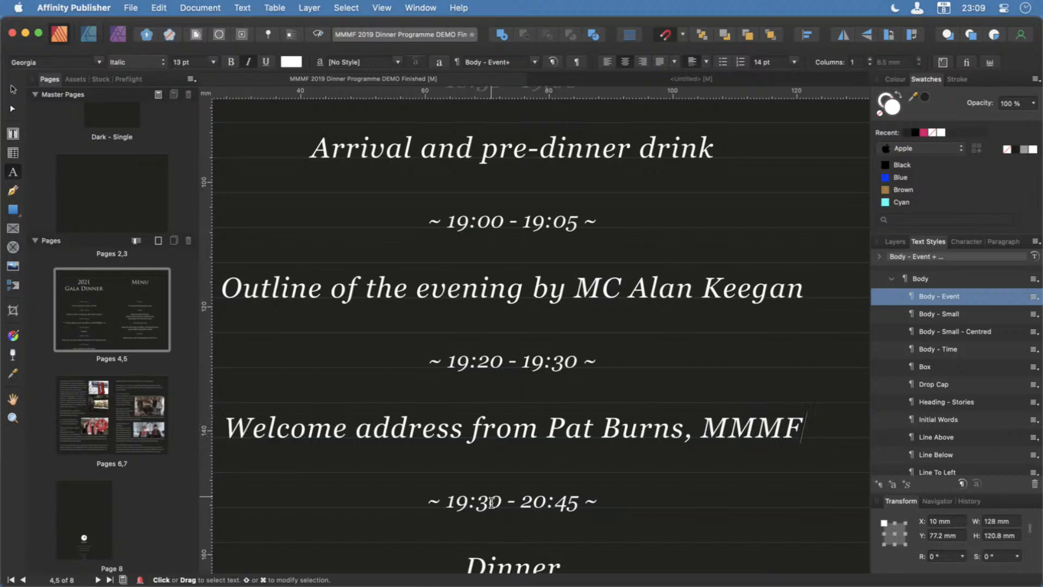
pyautogui.press('Left')
pyautogui.press('Left')
pyautogui.press('Left')
pyautogui.press('Left')
pyautogui.press('Left')
pyautogui.press('Right')
pyautogui.write('Chairman')
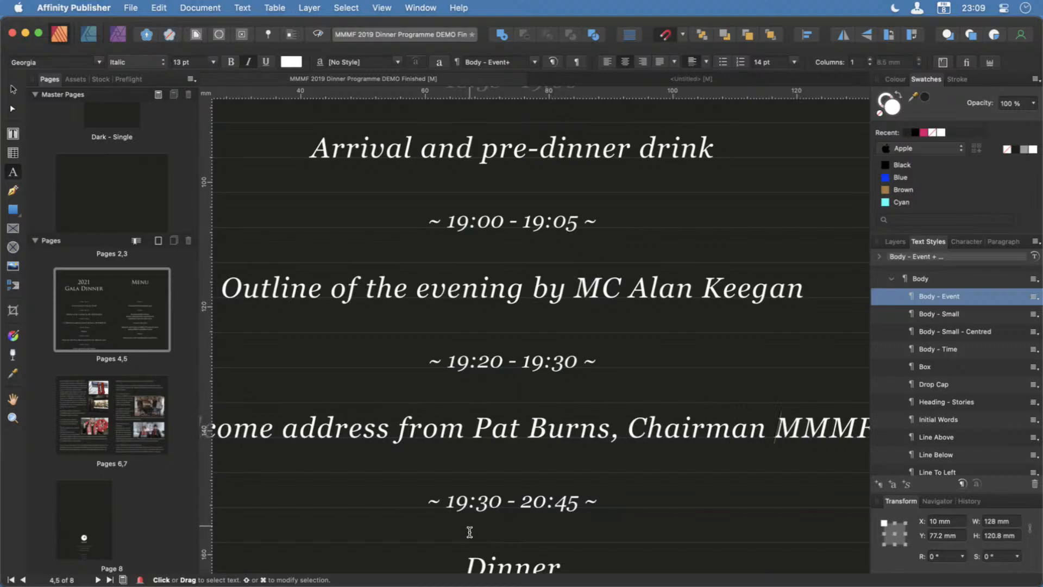
# Set the start time of the Dinner entry to 19:20.
pyautogui.scroll(-10, 469, 532)
pyautogui.scroll(10, 470, 531)
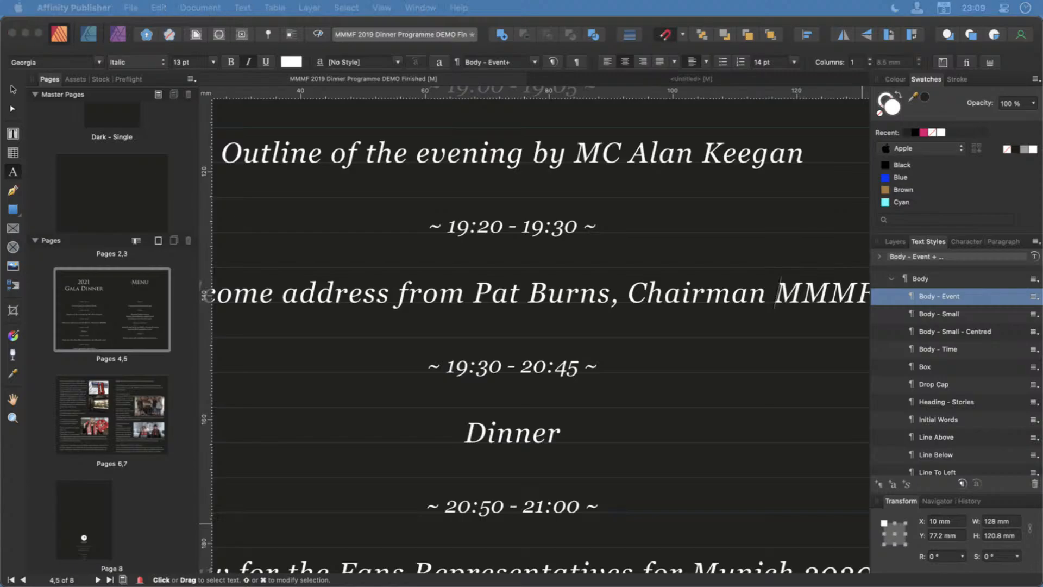
pyautogui.click(491, 367)
pyautogui.press('BackSpace')
pyautogui.write('2')
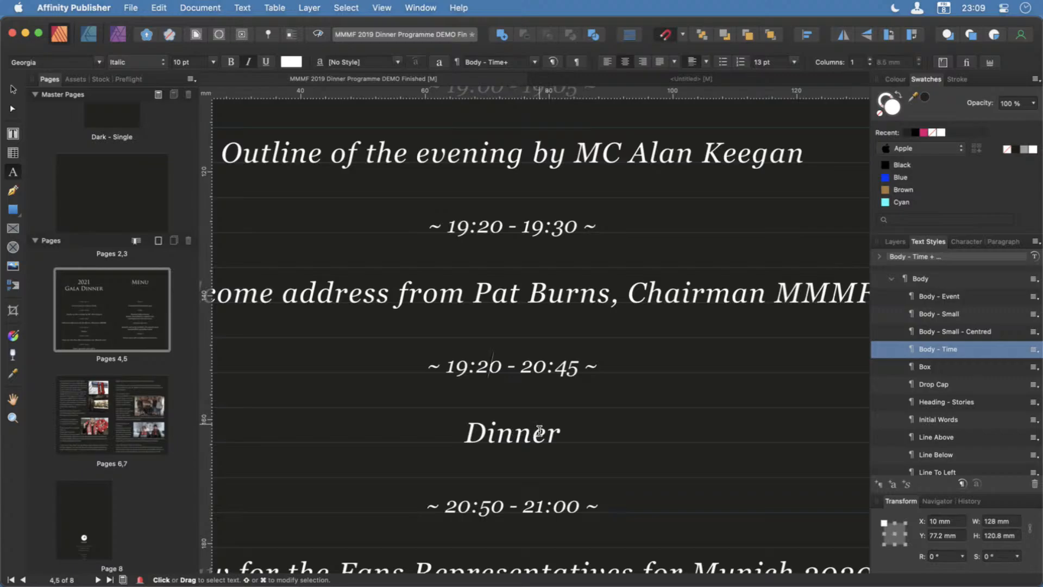
pyautogui.scroll(-5, 561, 474)
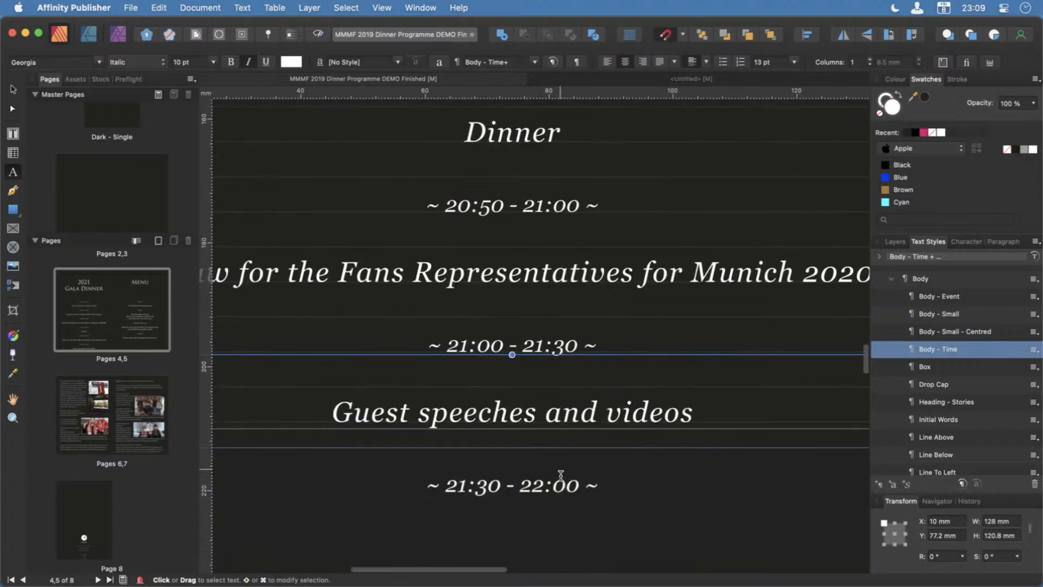
pyautogui.scroll(-3, 560, 467)
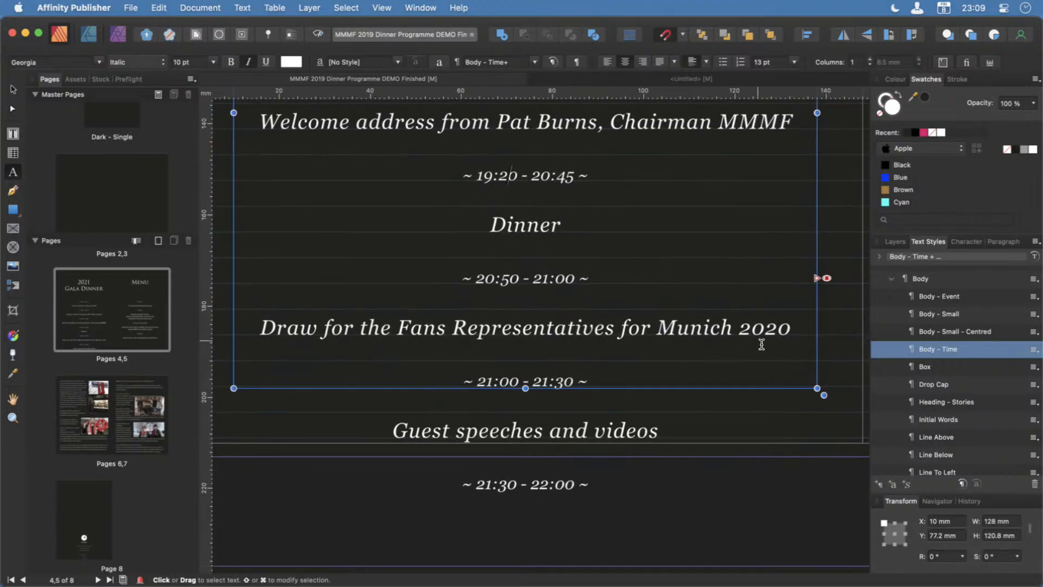
# Change the year at the end of the Fans Representatives draw entry to 2022.
pyautogui.click(790, 336)
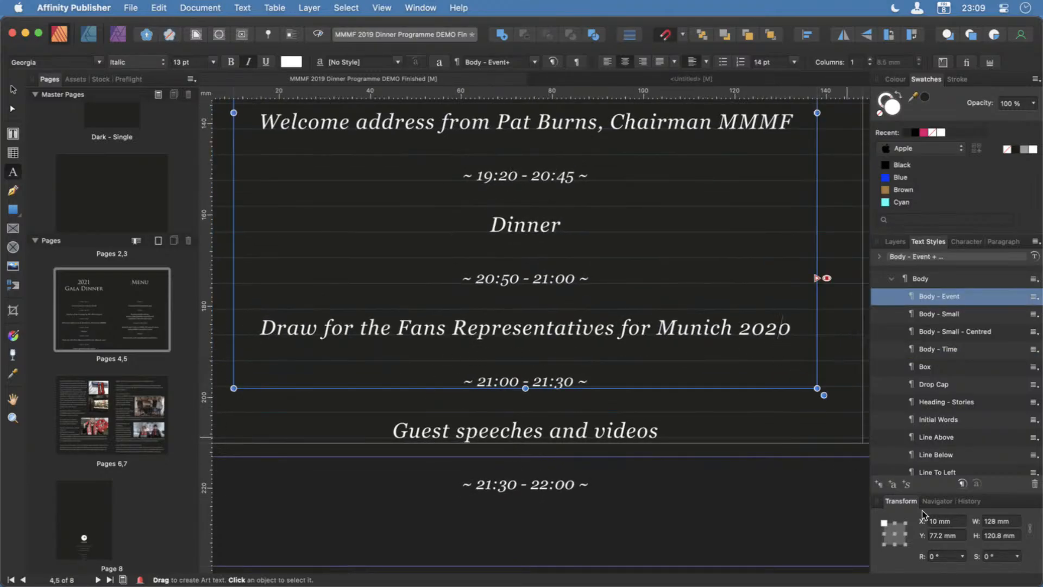
pyautogui.press('BackSpace')
pyautogui.write('2')
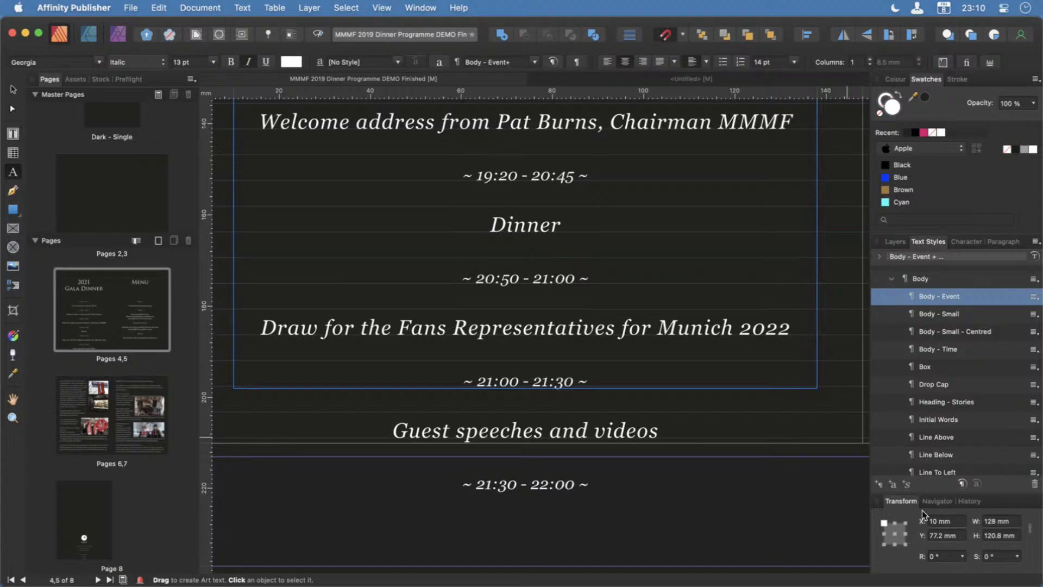
pyautogui.press('super+z')
pyautogui.press('super+z')
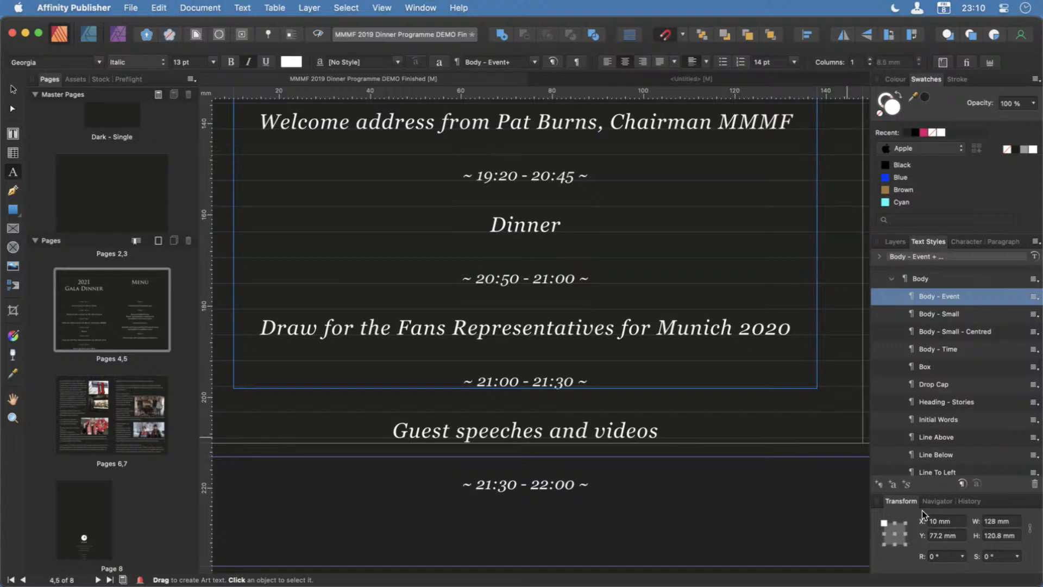
pyautogui.press('super+shift+z')
pyautogui.press('super+shift+z')
# Insert the word Trip after Representatives in the draw entry.
pyautogui.press('Left')
pyautogui.press('Left')
pyautogui.press('Left')
pyautogui.press('Left')
pyautogui.press('Left')
pyautogui.press('Left')
pyautogui.press('Left')
pyautogui.press('Left')
pyautogui.press('Left')
pyautogui.press('Left')
pyautogui.press('Left')
pyautogui.press('Left')
pyautogui.press('Left')
pyautogui.press('Left')
pyautogui.press('Left')
pyautogui.press('Left')
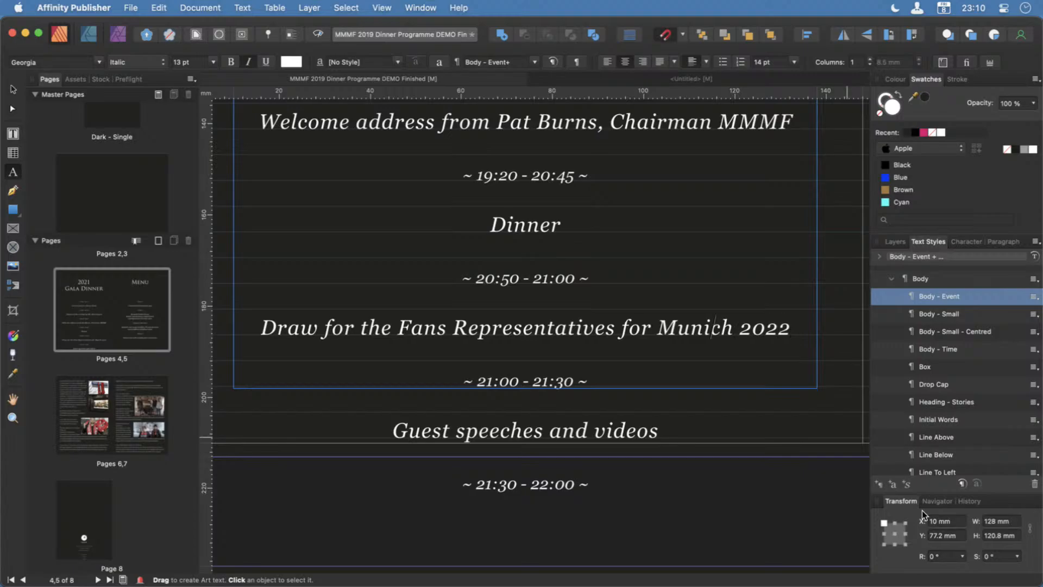
pyautogui.press('Right')
pyautogui.write('Trip')
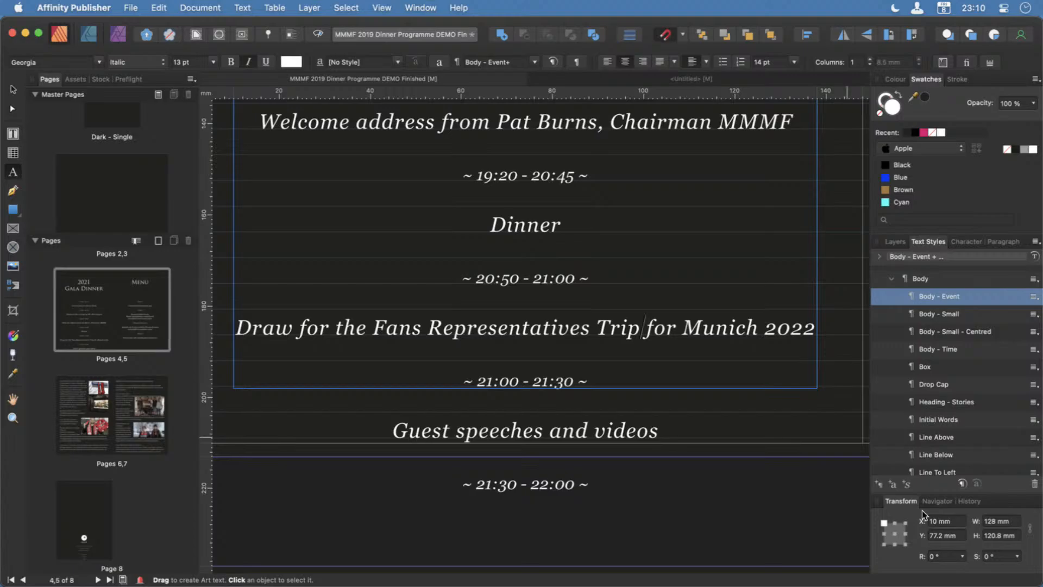
# Add a second line, within the same paragraph, reading "Sponsored by Headley Media Ltd" below the Fans Representatives draw entry.
pyautogui.press('Right')
pyautogui.press('Right')
pyautogui.press('Right')
pyautogui.press('Right')
pyautogui.press('Right')
pyautogui.press('Right')
pyautogui.press('Right')
pyautogui.press('Right')
pyautogui.press('Right')
pyautogui.press('Right')
pyautogui.press('Right')
pyautogui.press('Right')
pyautogui.hotkey('shift', 'Return')
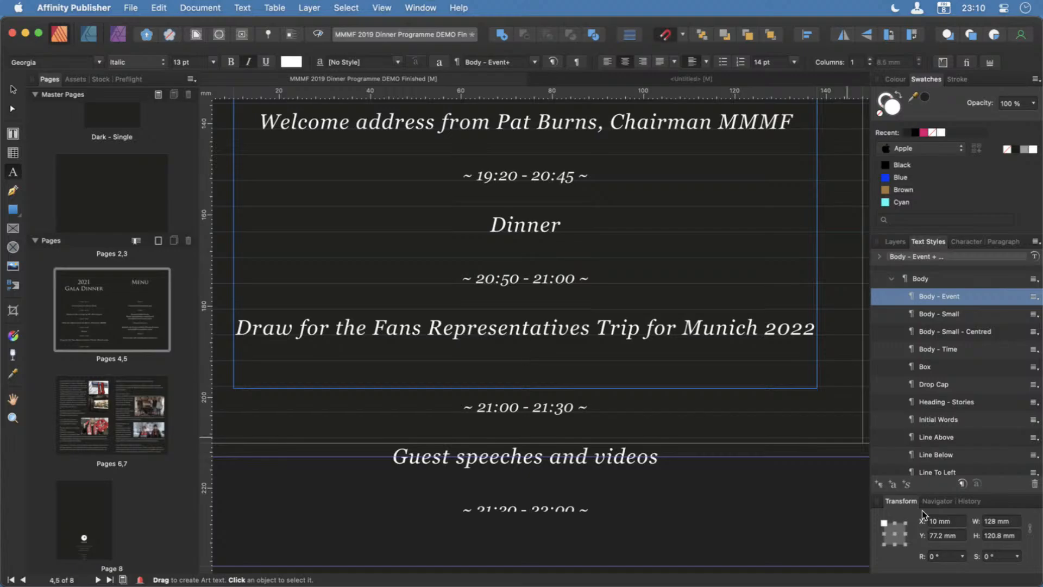
pyautogui.write('Sponsored')
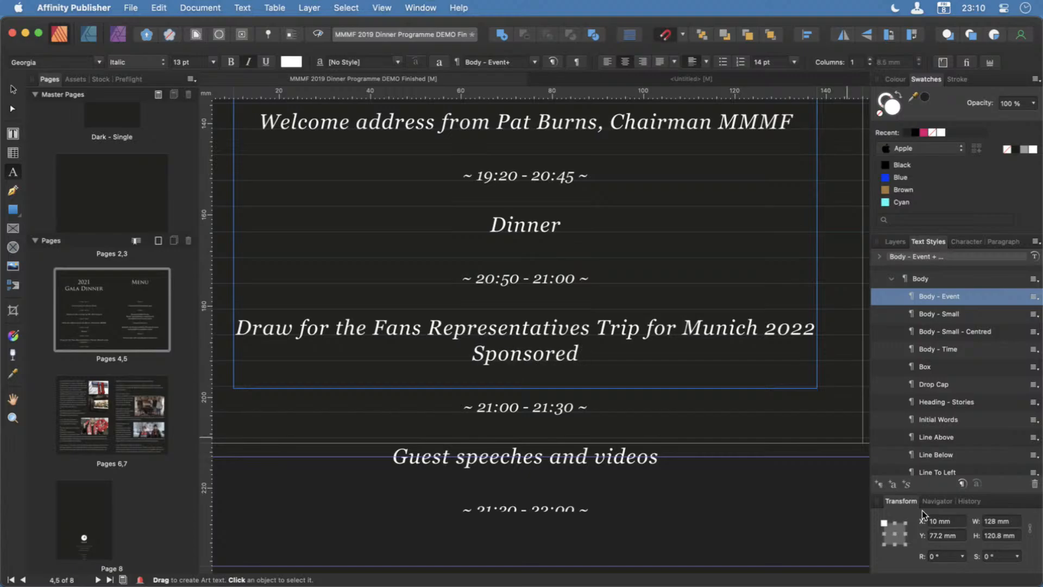
pyautogui.write(' by ')
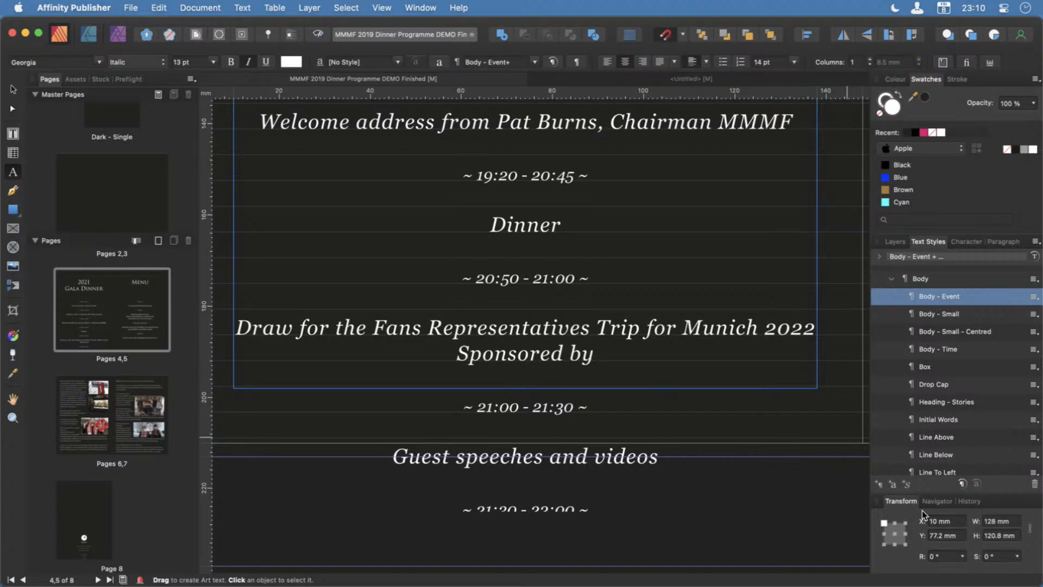
pyautogui.write('Headley ')
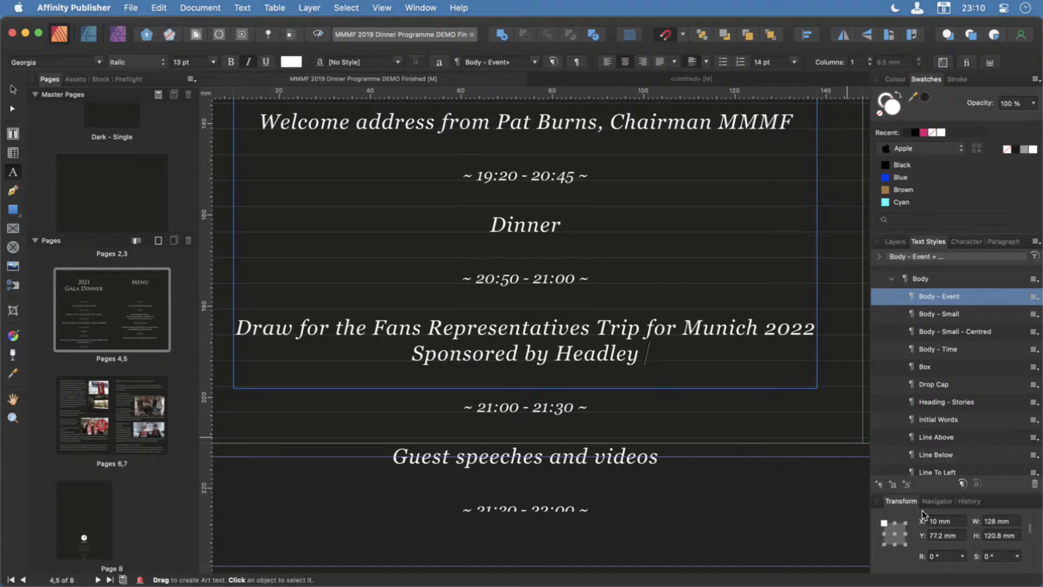
pyautogui.write('Media L')
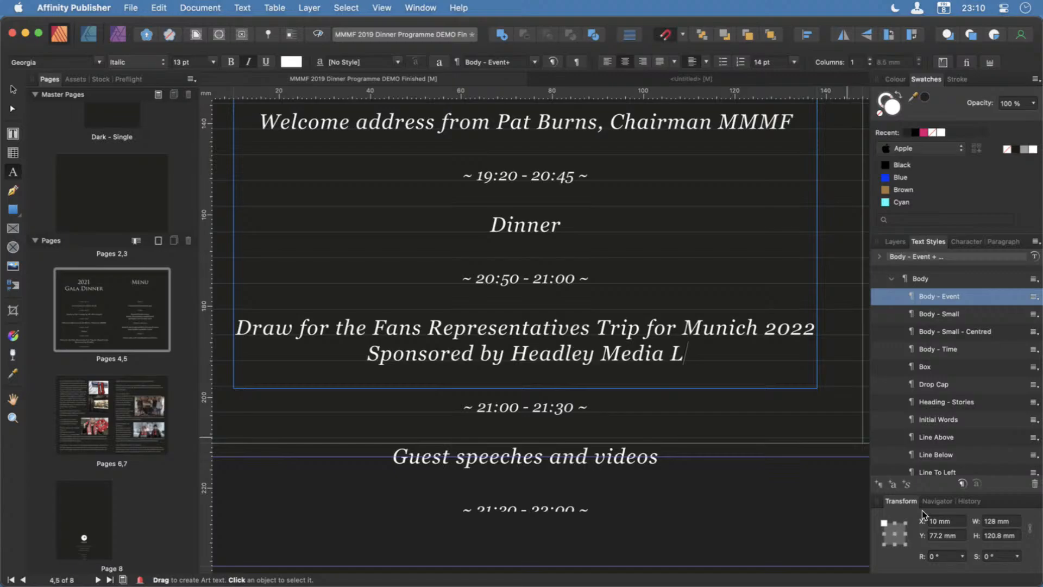
pyautogui.write('td')
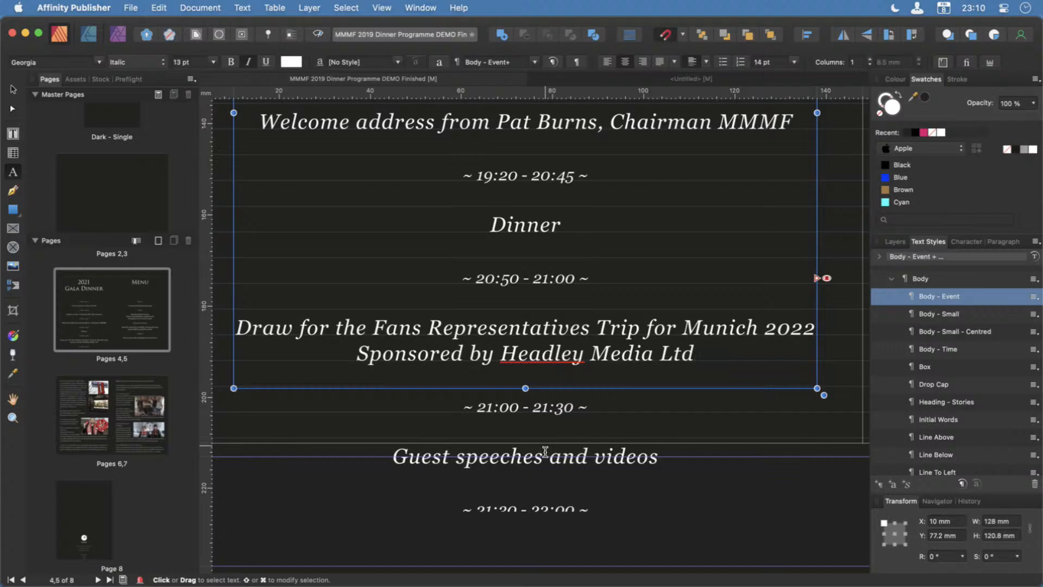
pyautogui.scroll(-5, 545, 452)
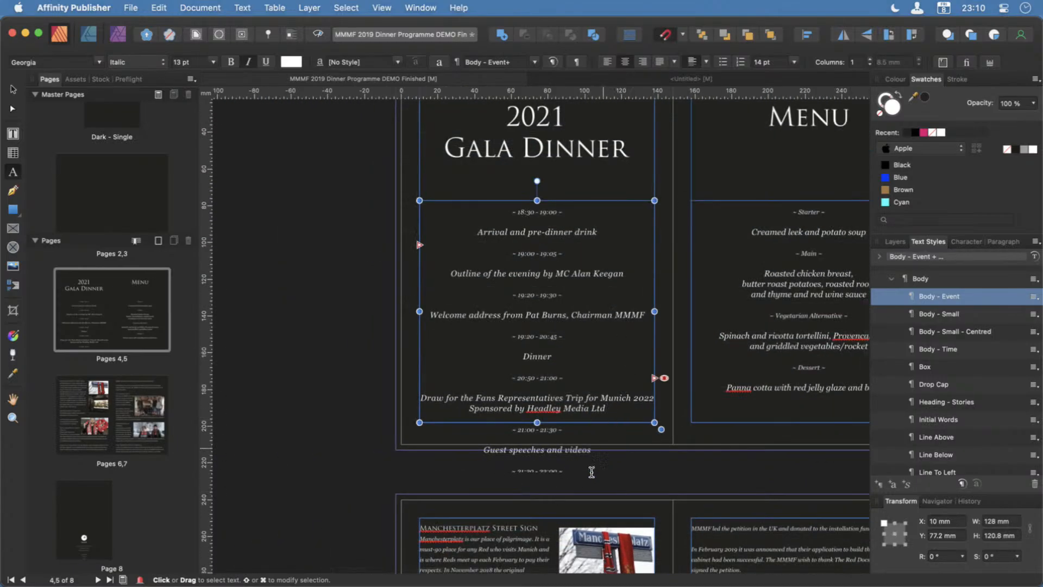
pyautogui.click(542, 213)
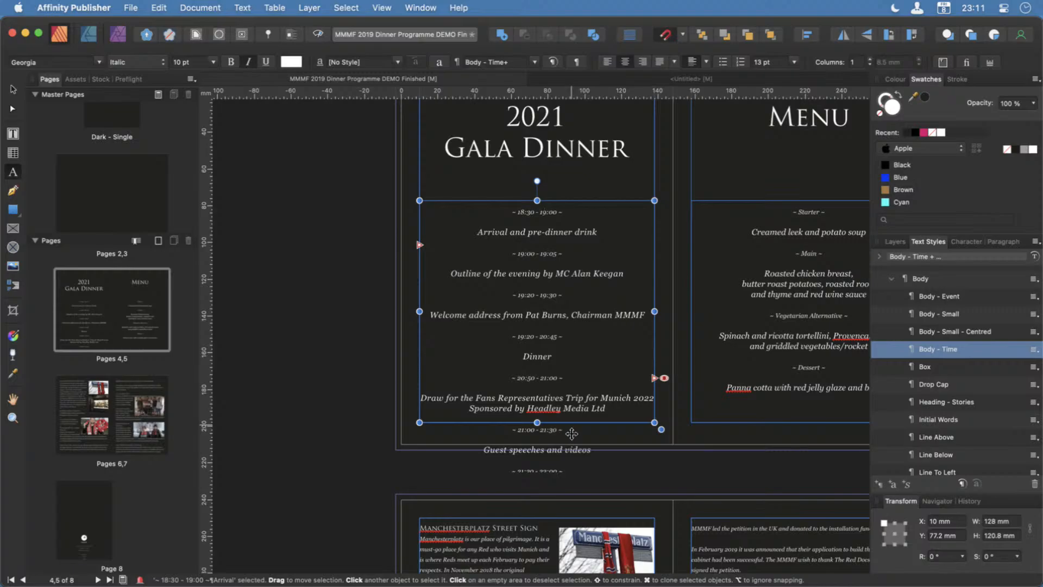
pyautogui.hscroll(5, 579, 417)
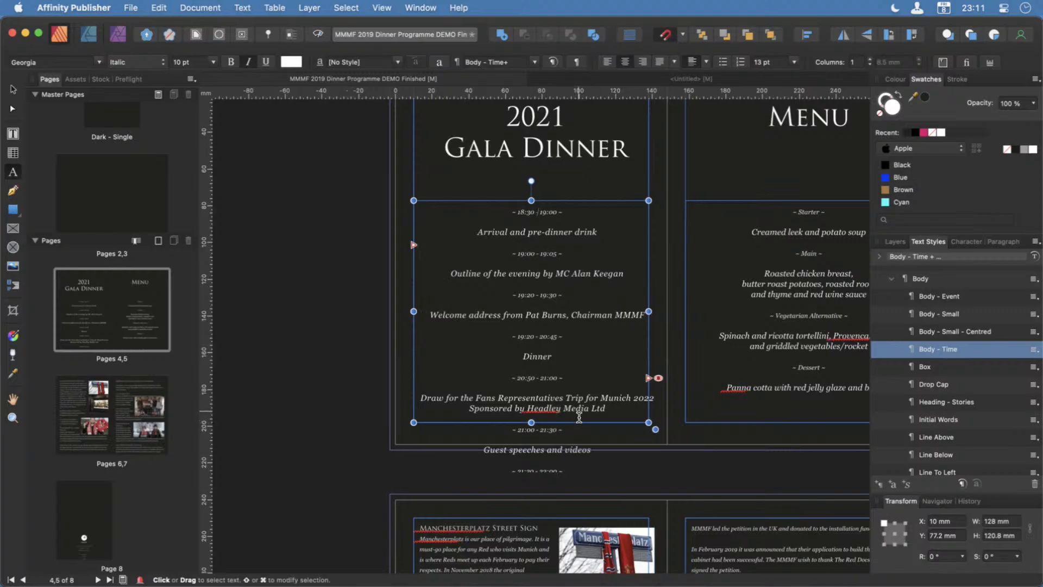
pyautogui.hscroll(-1, 579, 417)
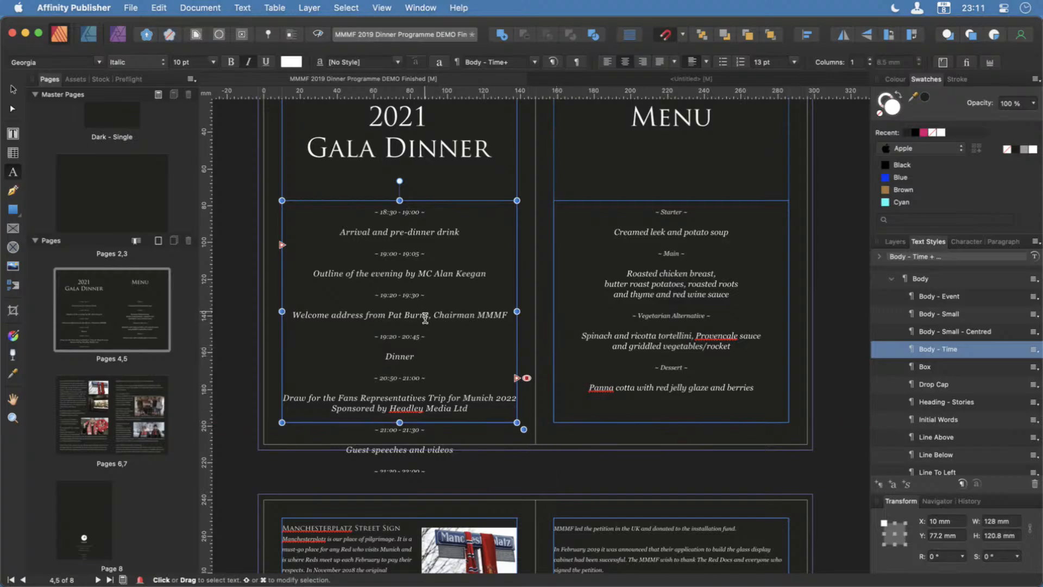
# Open the Body - Event text style for editing and review its font and paragraph spacing settings.
pyautogui.click(402, 286)
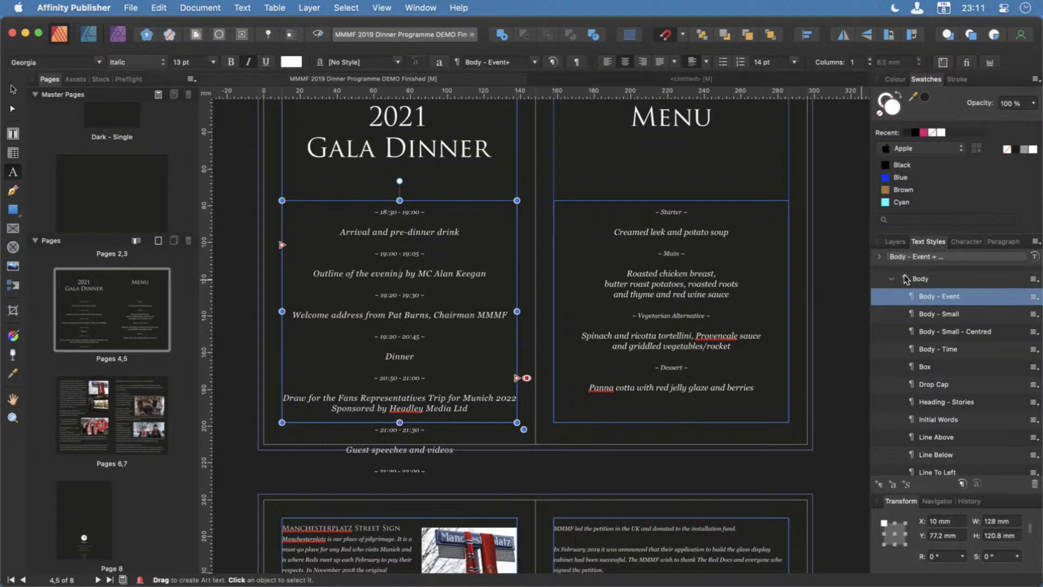
pyautogui.rightClick(957, 297)
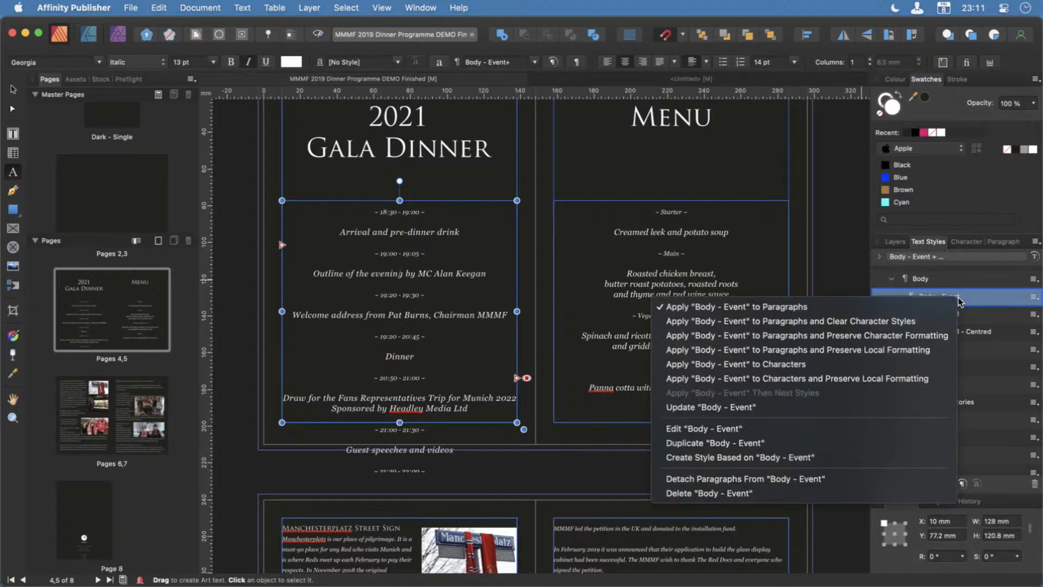
pyautogui.click(749, 427)
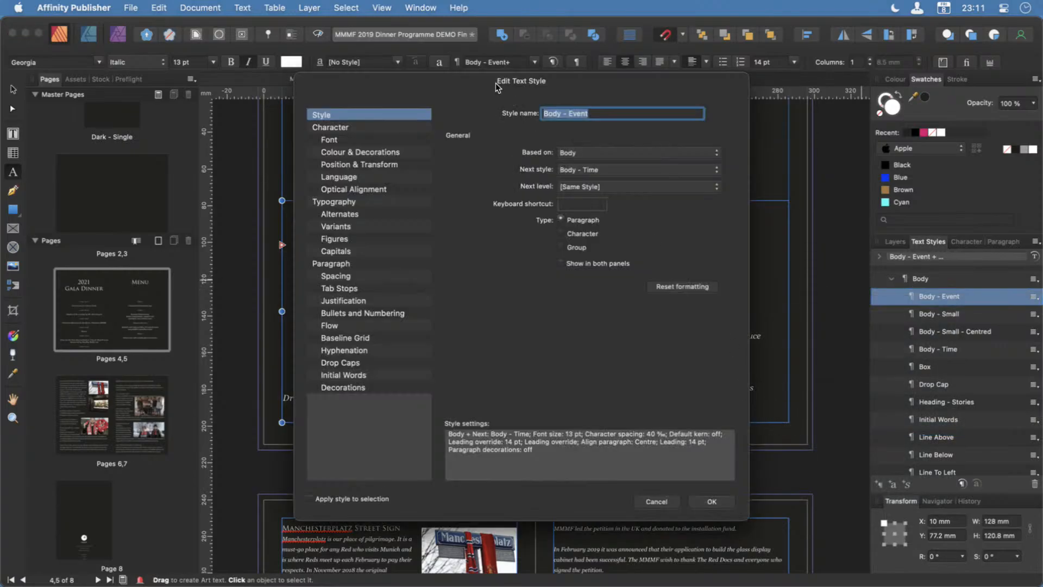
pyautogui.moveTo(497, 83); pyautogui.dragTo(746, 103)
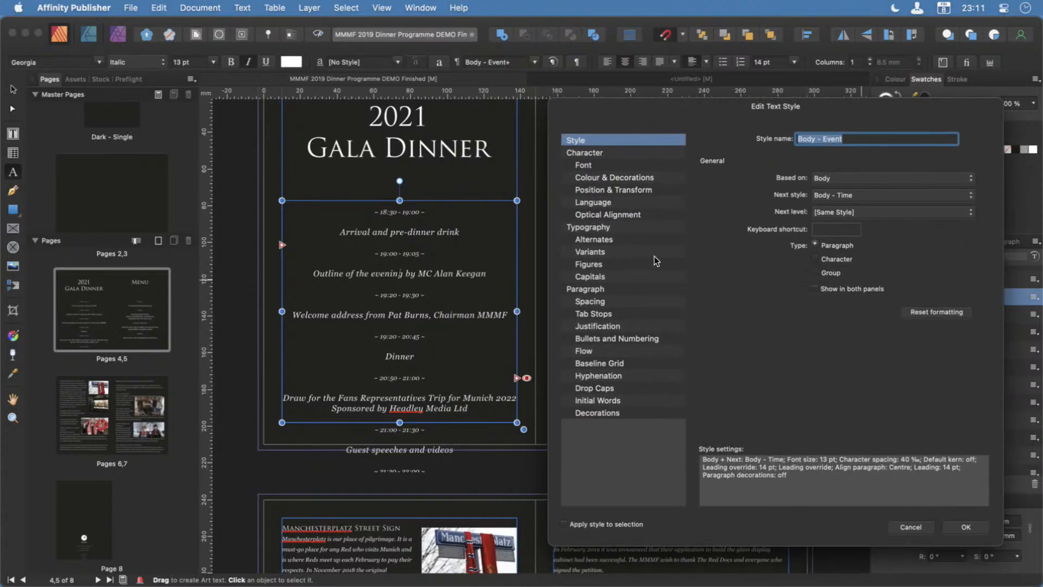
pyautogui.click(598, 155)
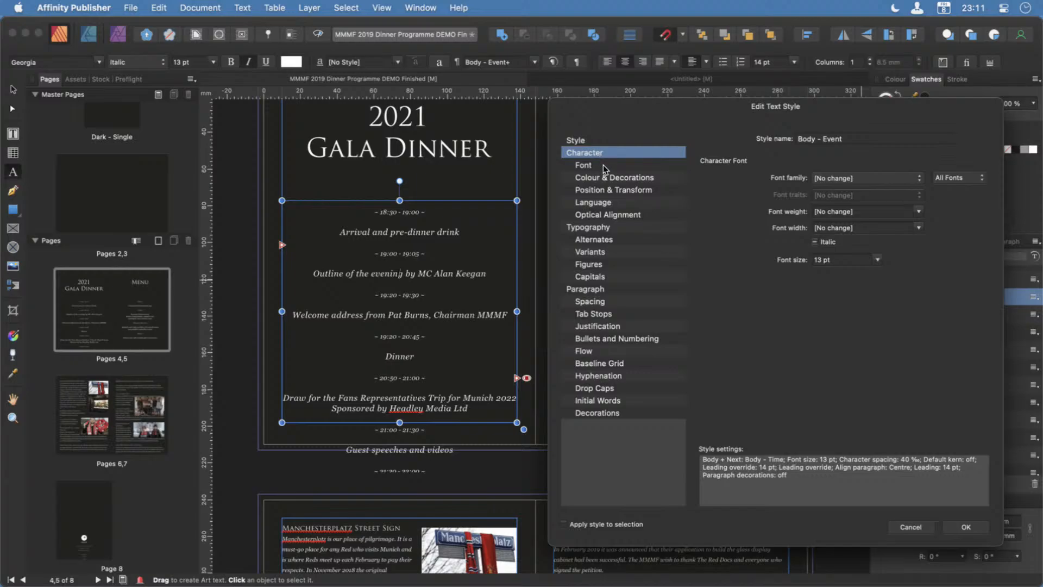
pyautogui.click(603, 165)
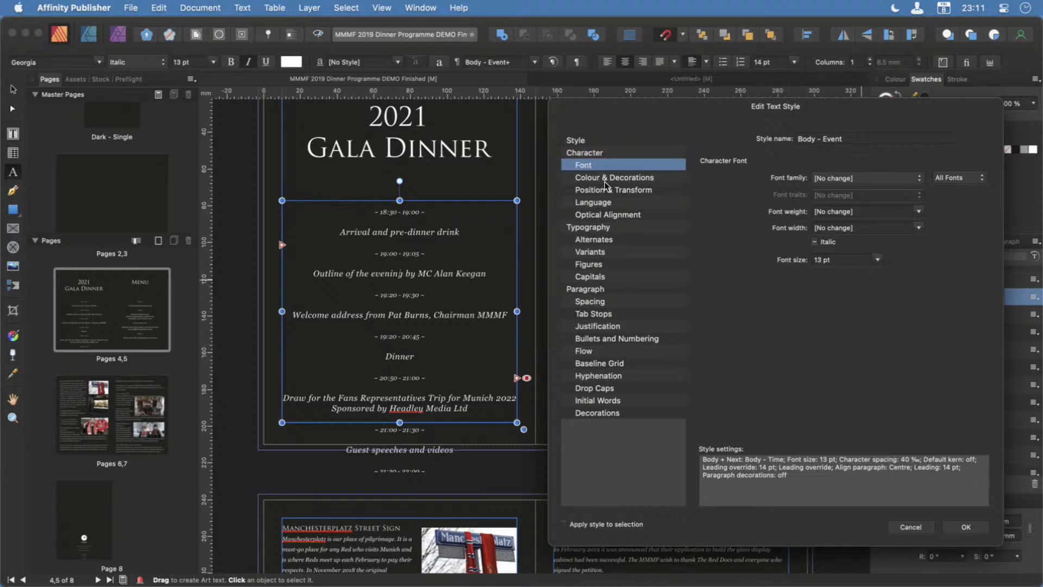
pyautogui.click(590, 290)
pyautogui.click(606, 303)
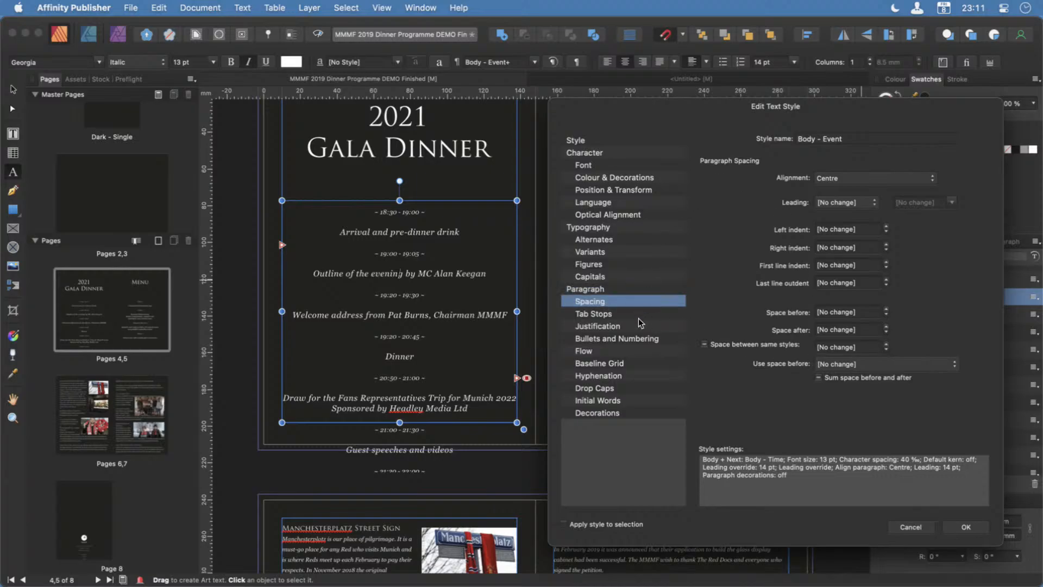
pyautogui.click(604, 291)
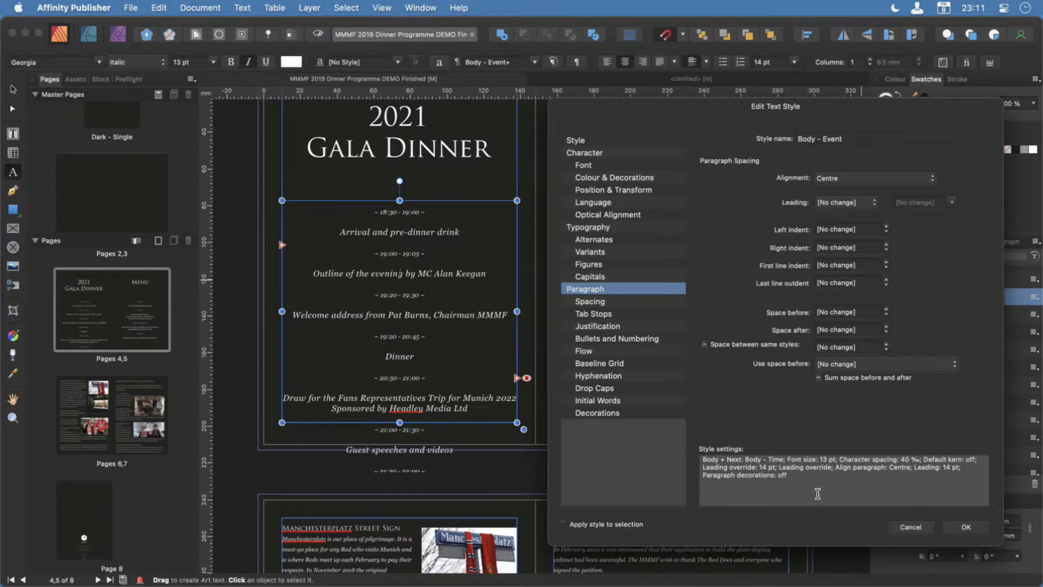
pyautogui.click(615, 302)
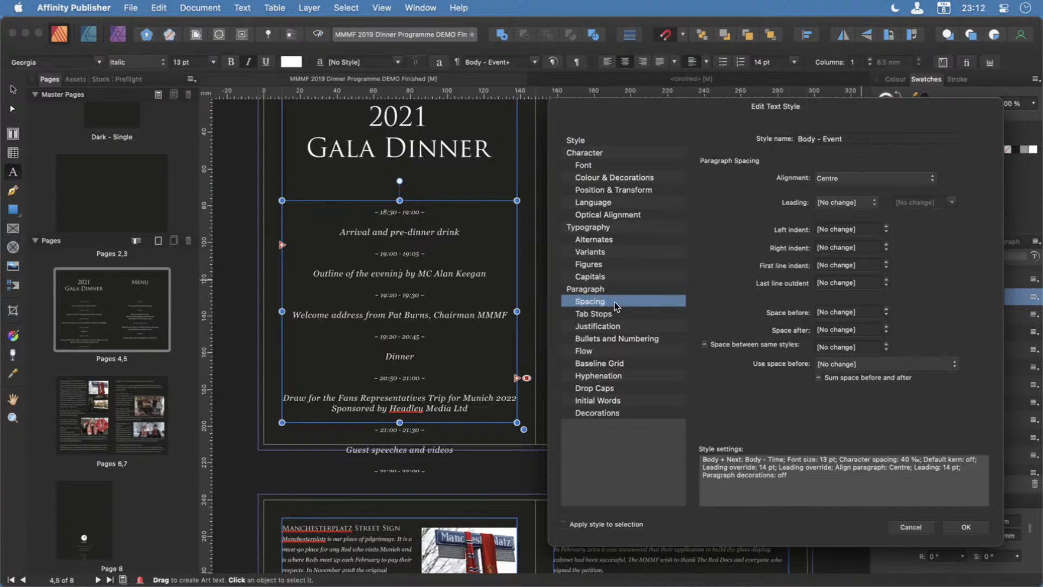
# Try space-after values between 21 pt and 4 pt in the Body - Event style and discard the style changes.
pyautogui.click(887, 327)
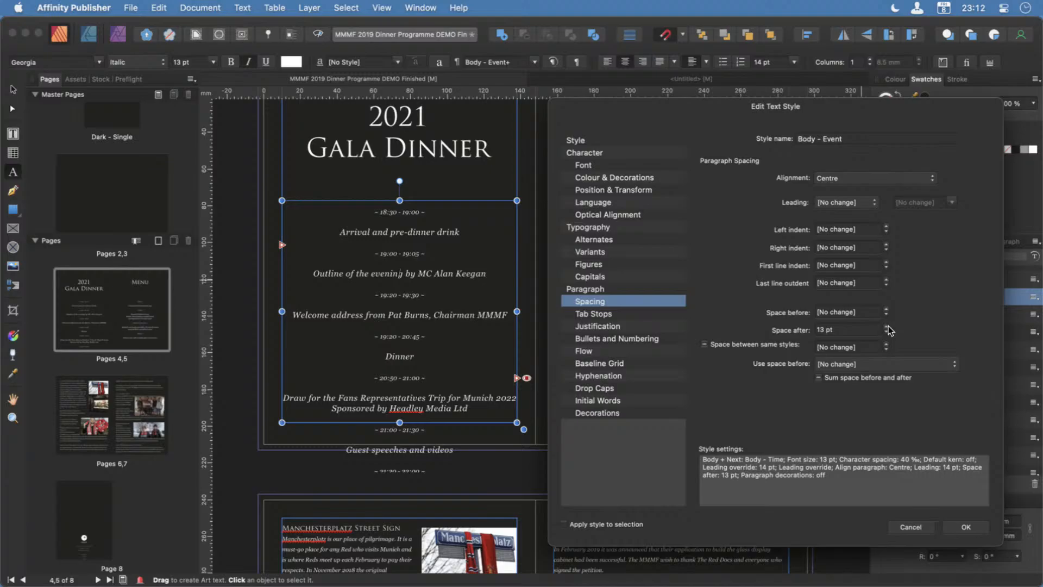
pyautogui.click(887, 326)
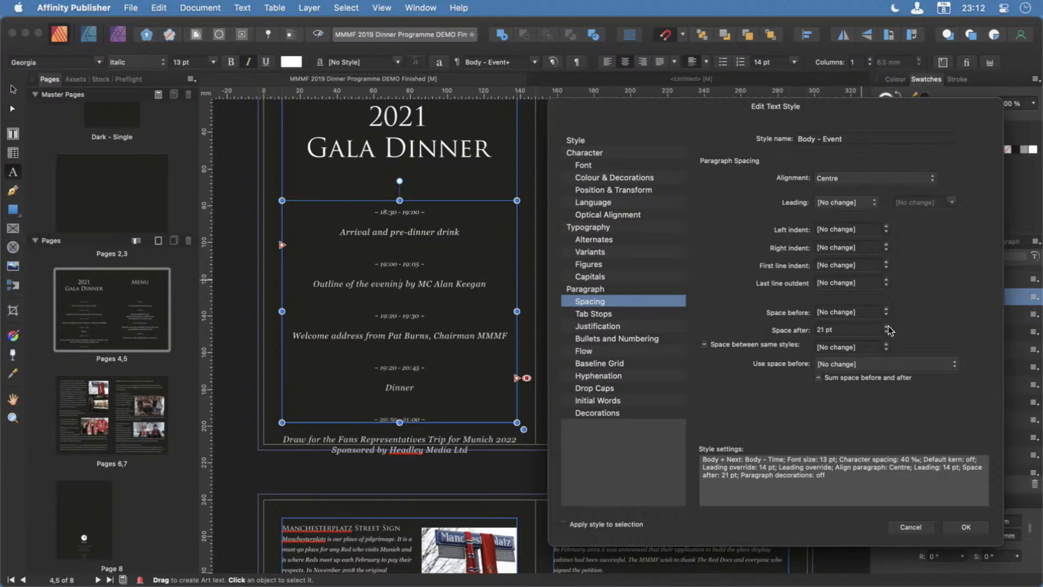
pyautogui.click(887, 333)
pyautogui.click(887, 333)
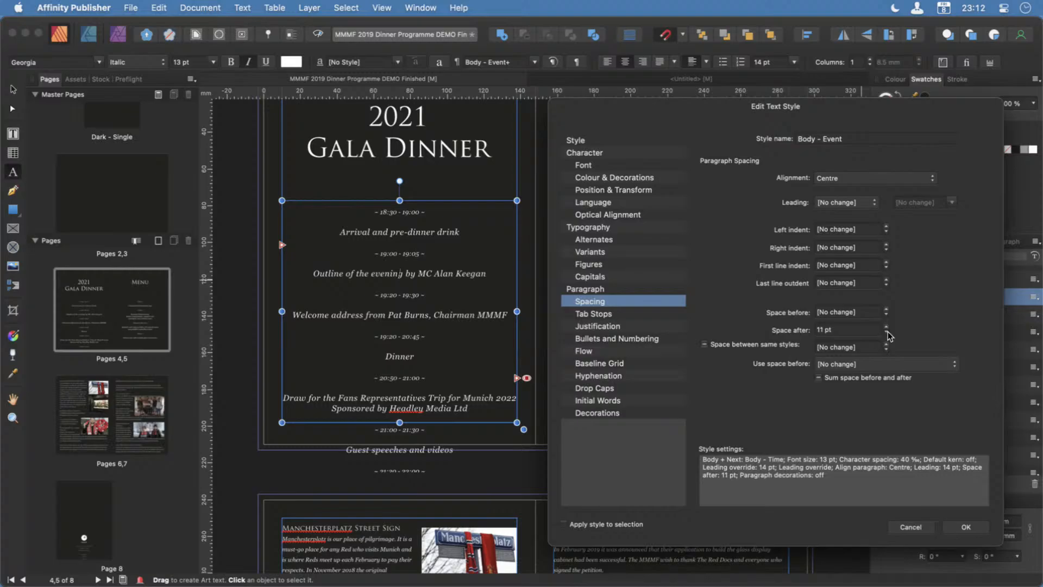
pyautogui.click(887, 333)
pyautogui.click(887, 333)
pyautogui.click(887, 333)
pyautogui.click(910, 526)
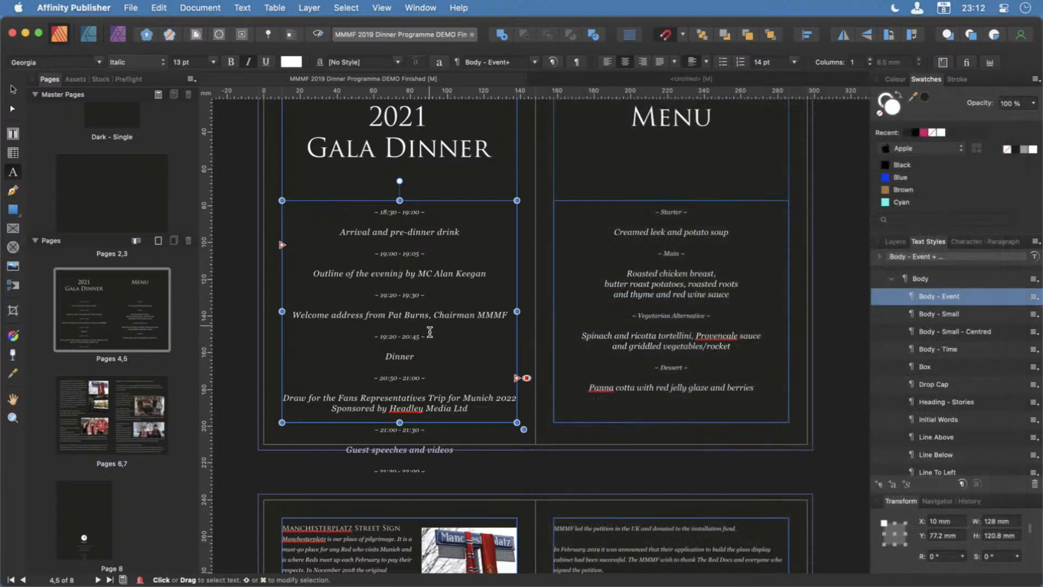
# Move the 2021 Gala Dinner and Menu headings up to the top margins of their pages, at Y 10 mm.
pyautogui.scroll(-3, 442, 399)
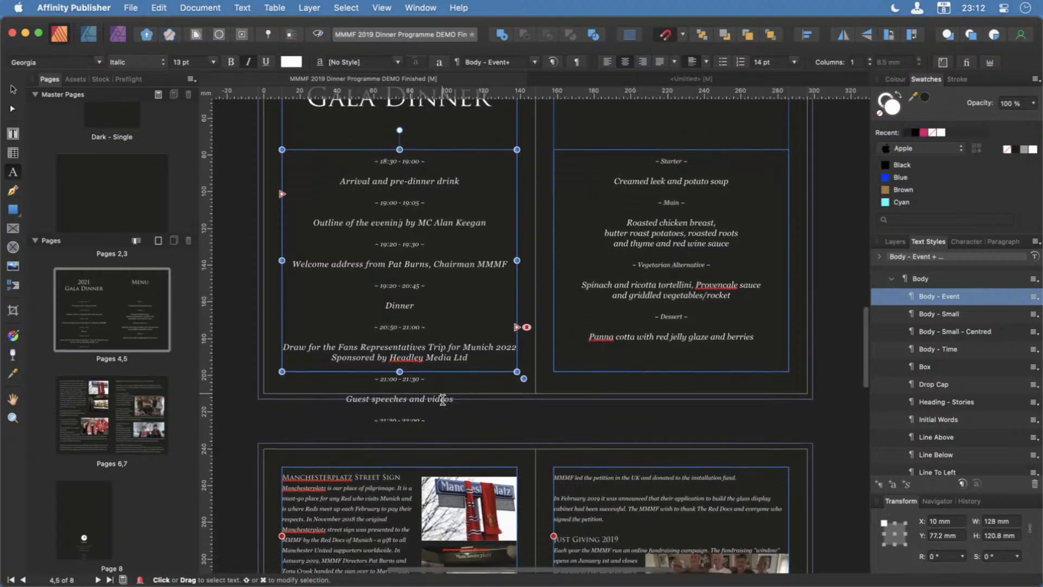
pyautogui.scroll(7, 443, 399)
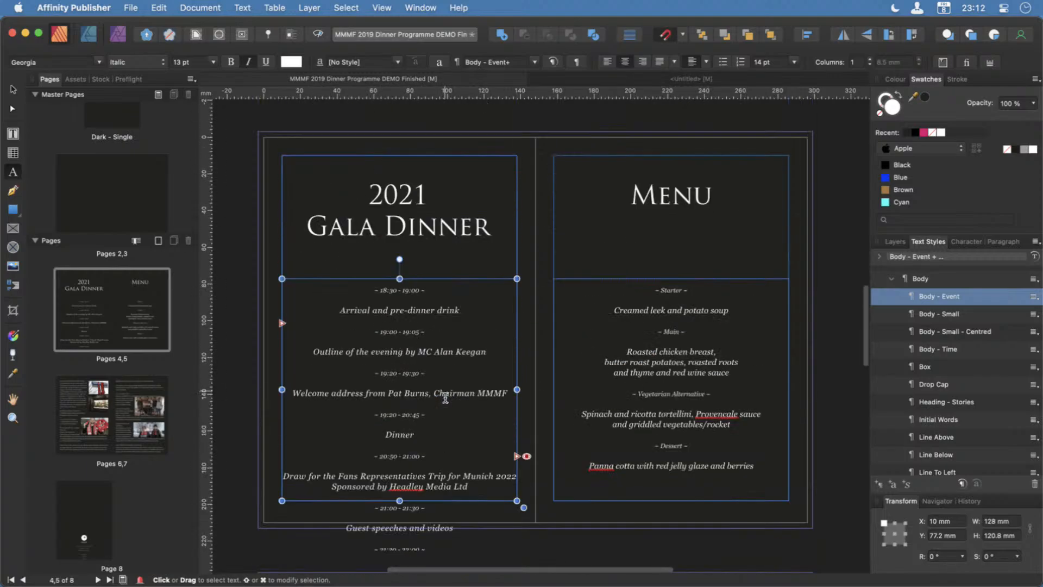
pyautogui.click(13, 89)
pyautogui.click(391, 193)
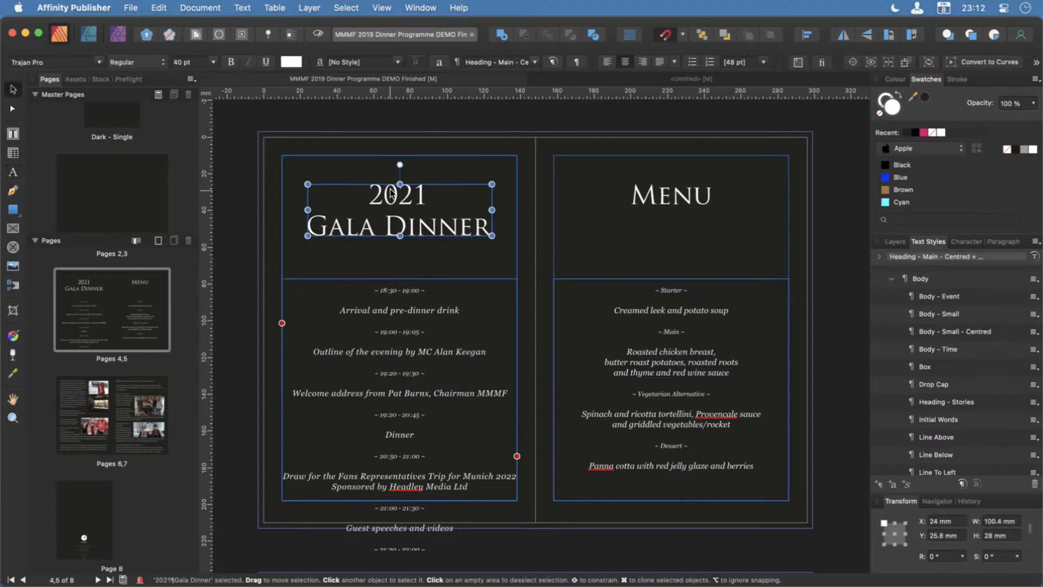
pyautogui.moveTo(411, 201); pyautogui.dragTo(405, 172)
pyautogui.moveTo(671, 195); pyautogui.dragTo(672, 168)
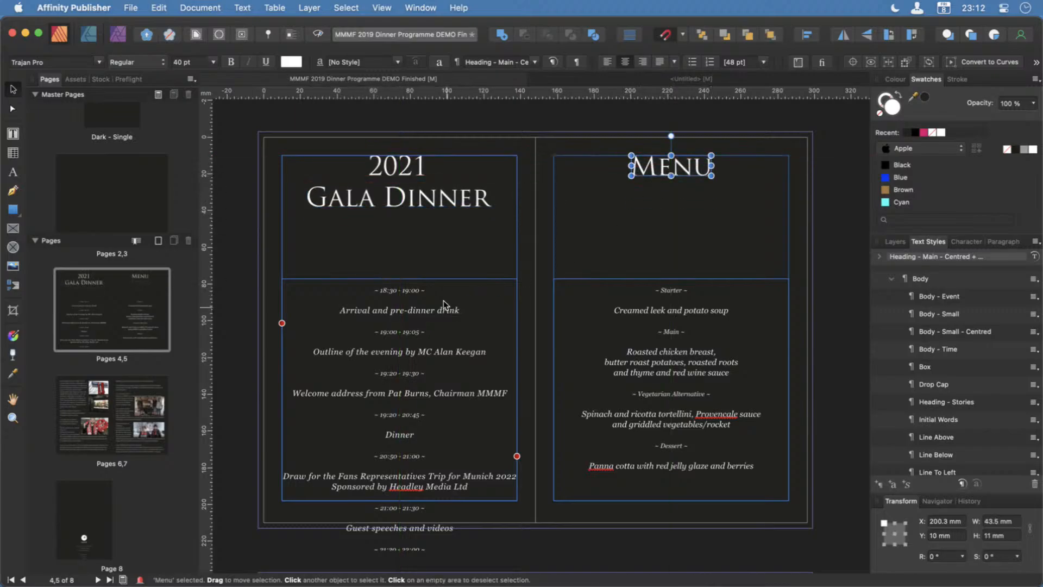
# Extend the schedule text frame's top edge up to Y 56.5 mm, making the frame 141.5 mm high.
pyautogui.click(413, 288)
pyautogui.moveTo(406, 278); pyautogui.dragTo(406, 249)
pyautogui.scroll(-2, 473, 439)
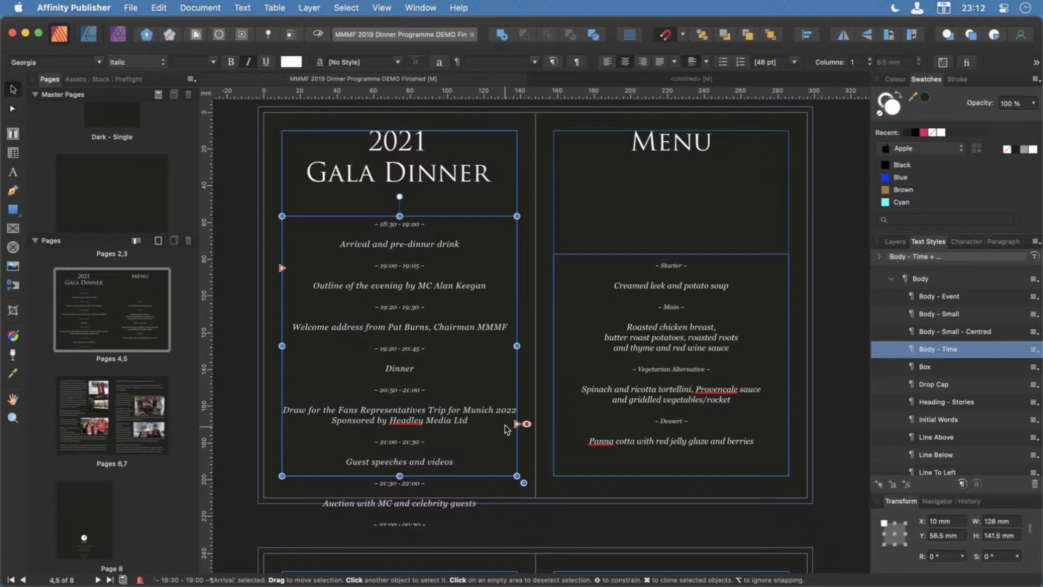
pyautogui.scroll(-5, 490, 535)
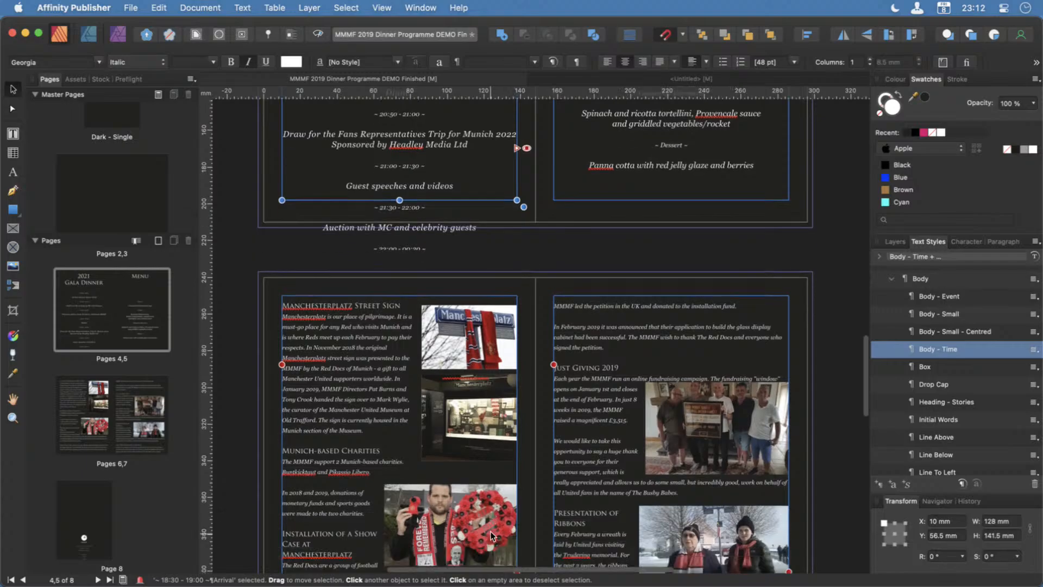
# Extend the menu text frame's top edge up to Y 56.5 mm, level with the schedule frame, making it 141.5 mm high.
pyautogui.scroll(-2, 491, 532)
pyautogui.scroll(-1, 491, 531)
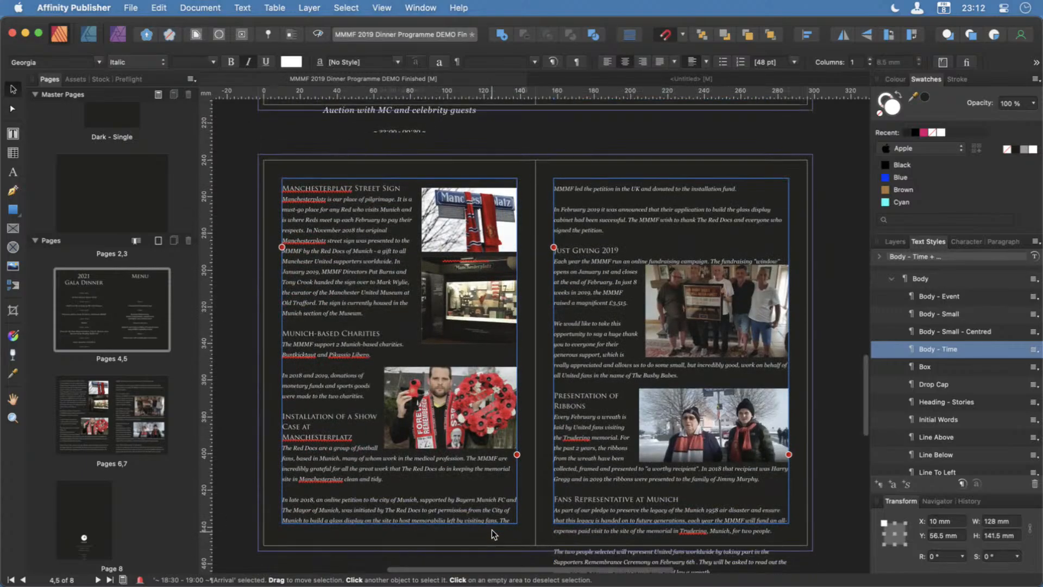
pyautogui.scroll(1, 492, 532)
pyautogui.scroll(7, 491, 529)
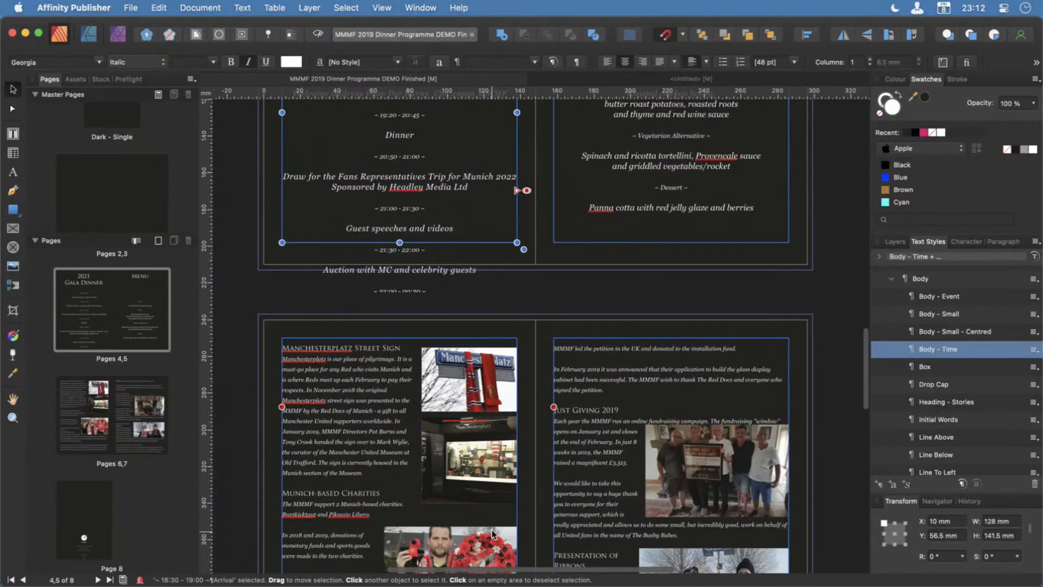
pyautogui.scroll(2, 491, 529)
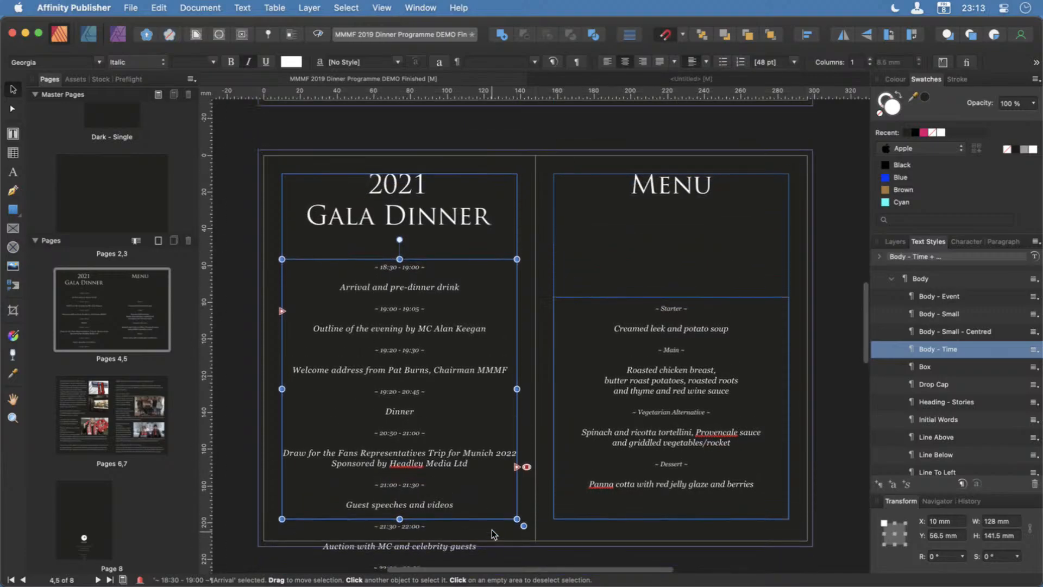
pyautogui.click(685, 365)
pyautogui.moveTo(671, 305); pyautogui.dragTo(671, 268)
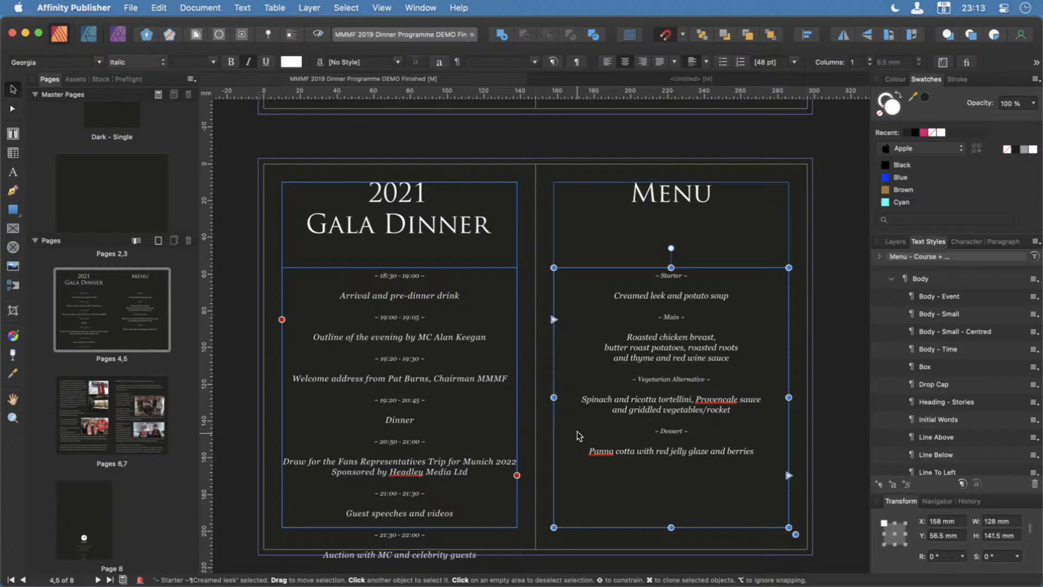
# View the blank untitled document briefly, return to the MMMF dinner programme and save it.
pyautogui.click(621, 77)
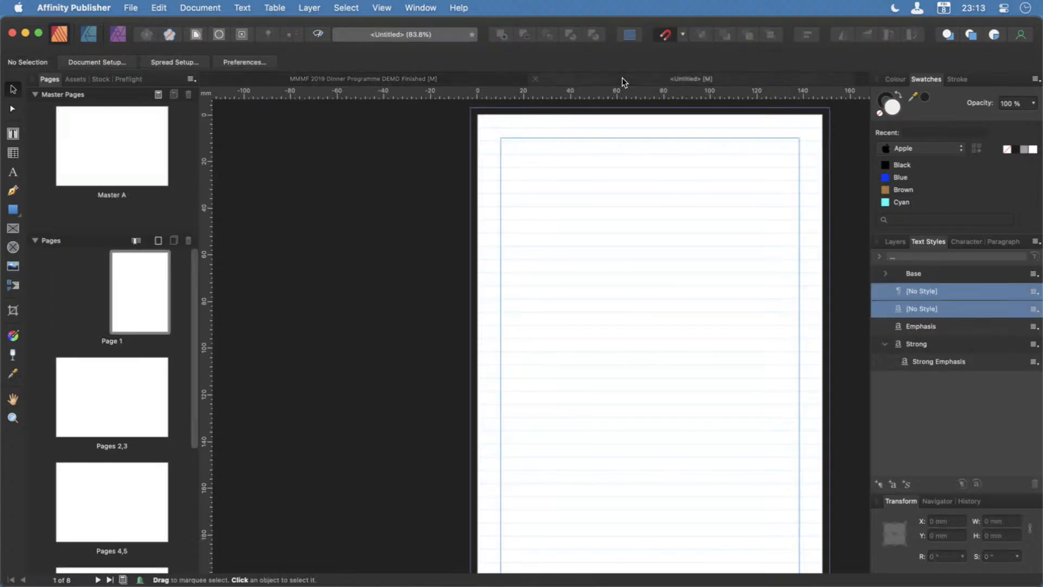
pyautogui.click(425, 80)
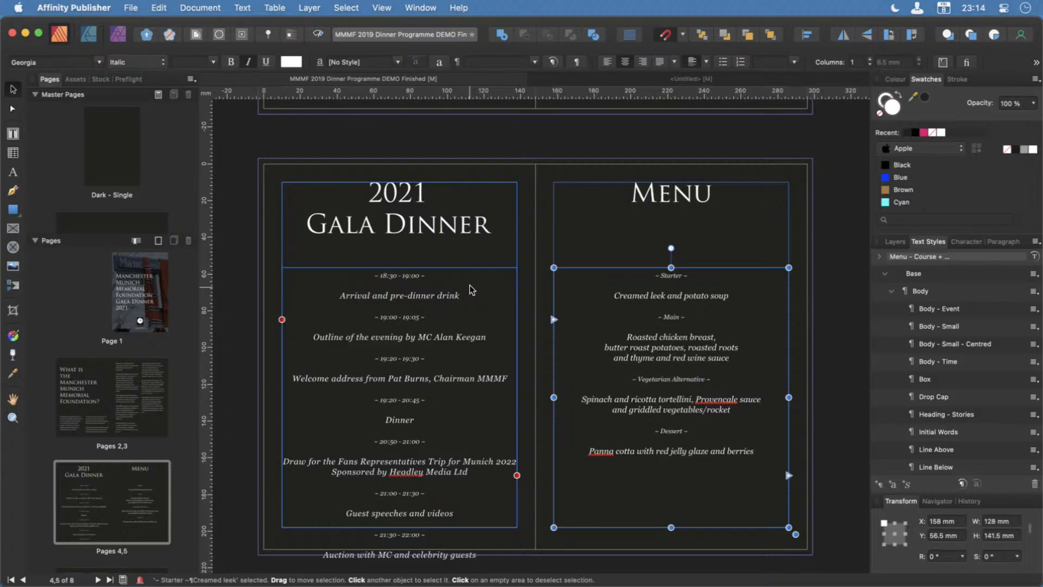
pyautogui.press('super+s')
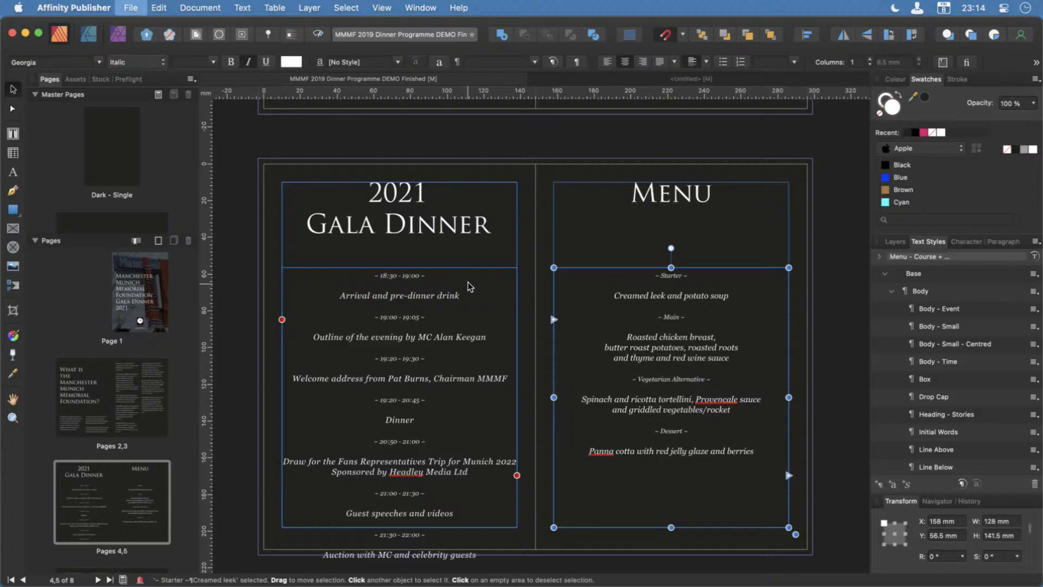
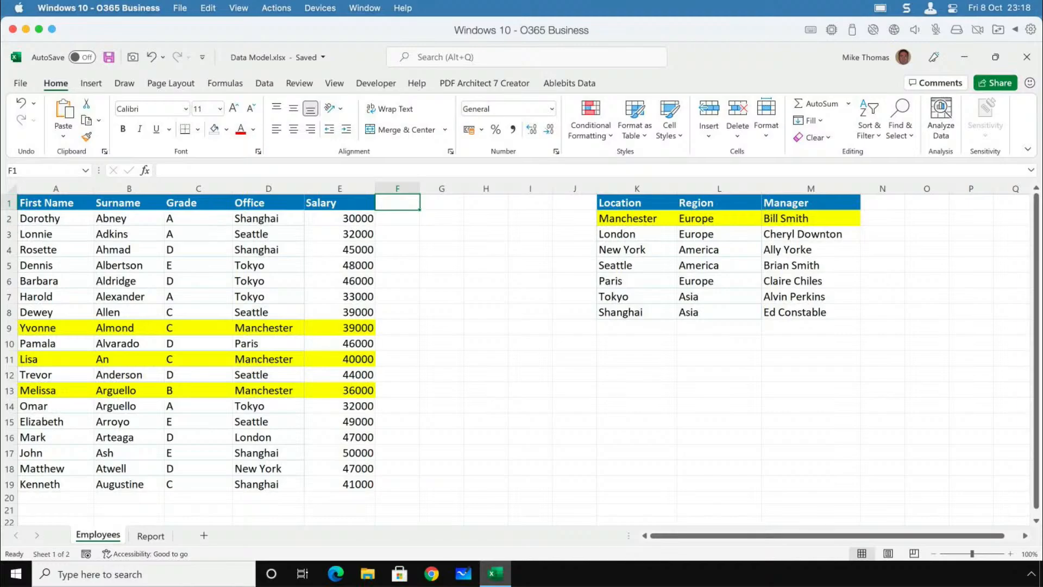
# Examine the employee table's Office column against the Location column of the location table.
pyautogui.moveTo(68, 188); pyautogui.dragTo(363, 222)
pyautogui.click(275, 188)
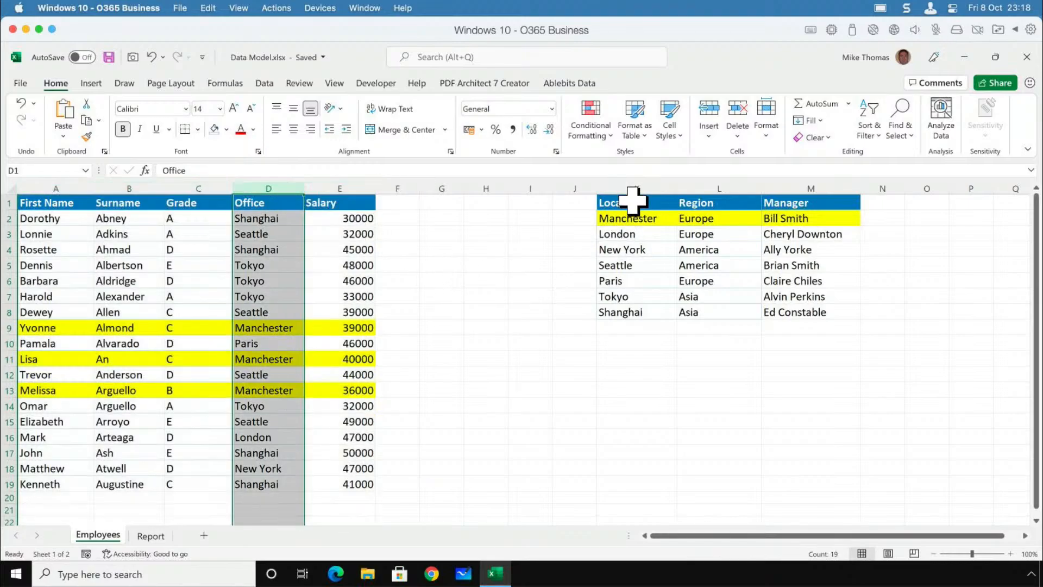
pyautogui.moveTo(628, 203); pyautogui.dragTo(812, 315)
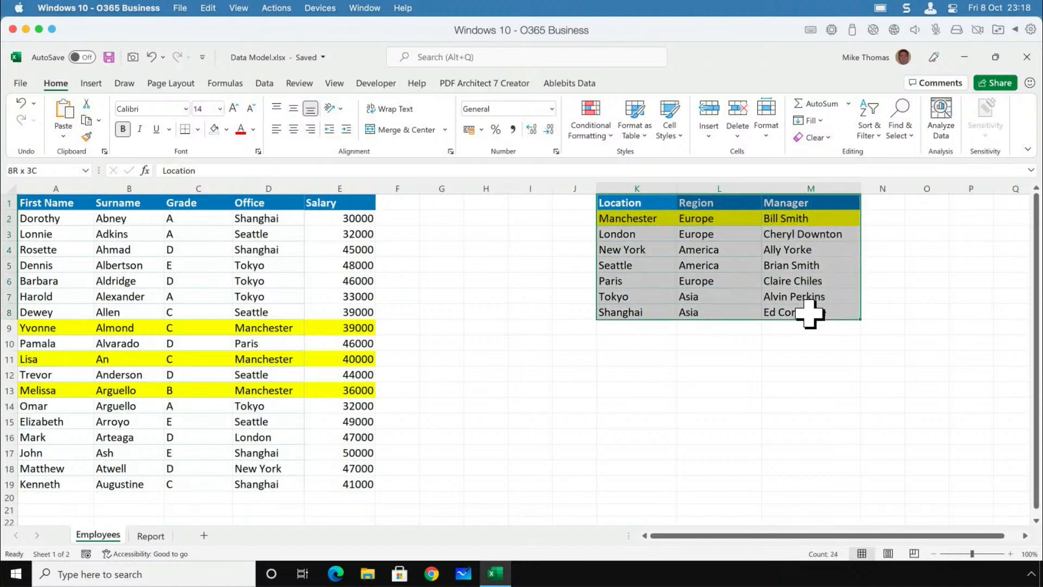
pyautogui.click(648, 188)
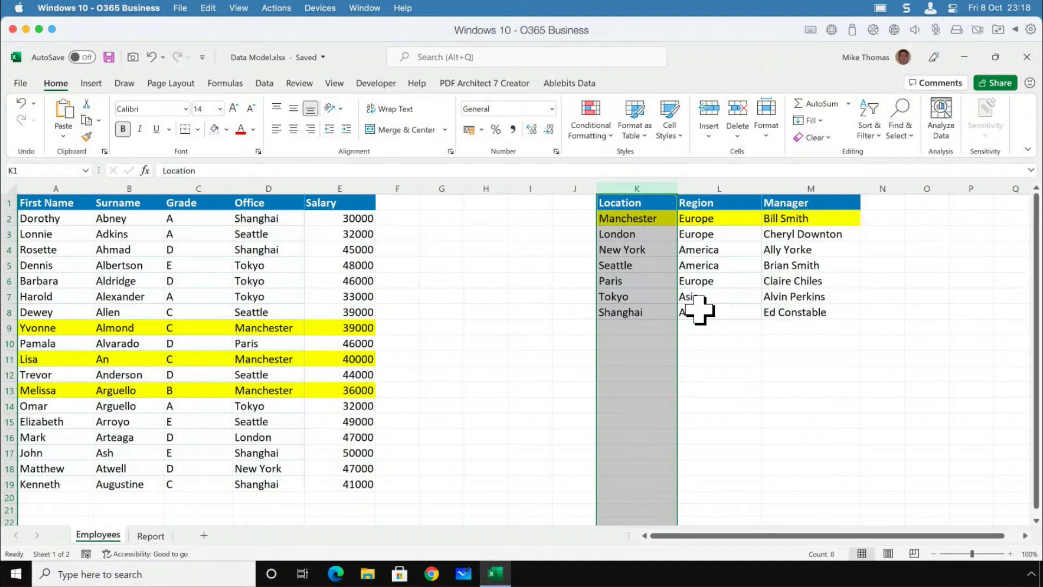
pyautogui.click(638, 219)
pyautogui.moveTo(638, 219); pyautogui.dragTo(635, 313)
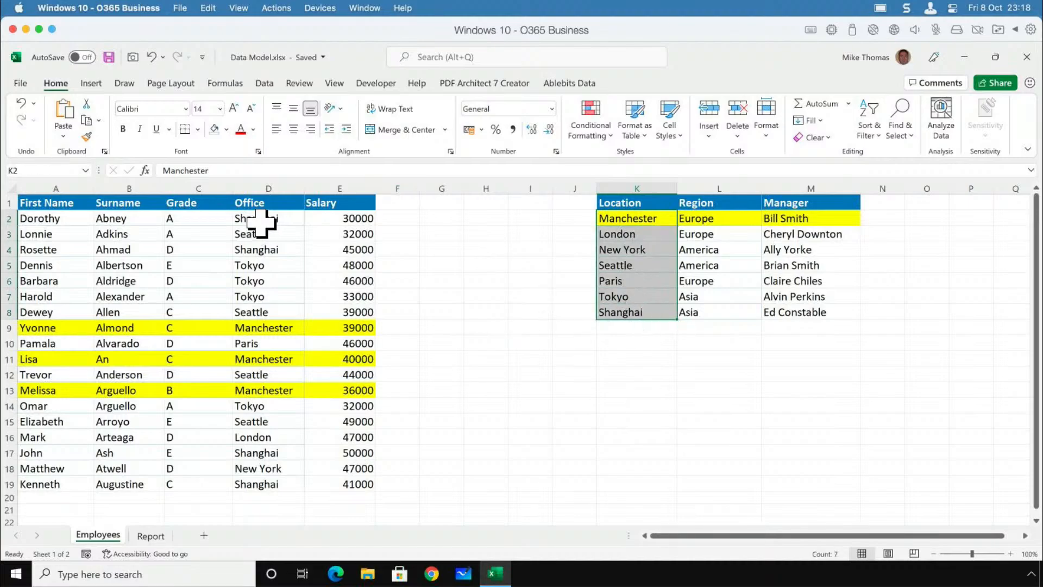
pyautogui.moveTo(267, 220); pyautogui.dragTo(263, 484)
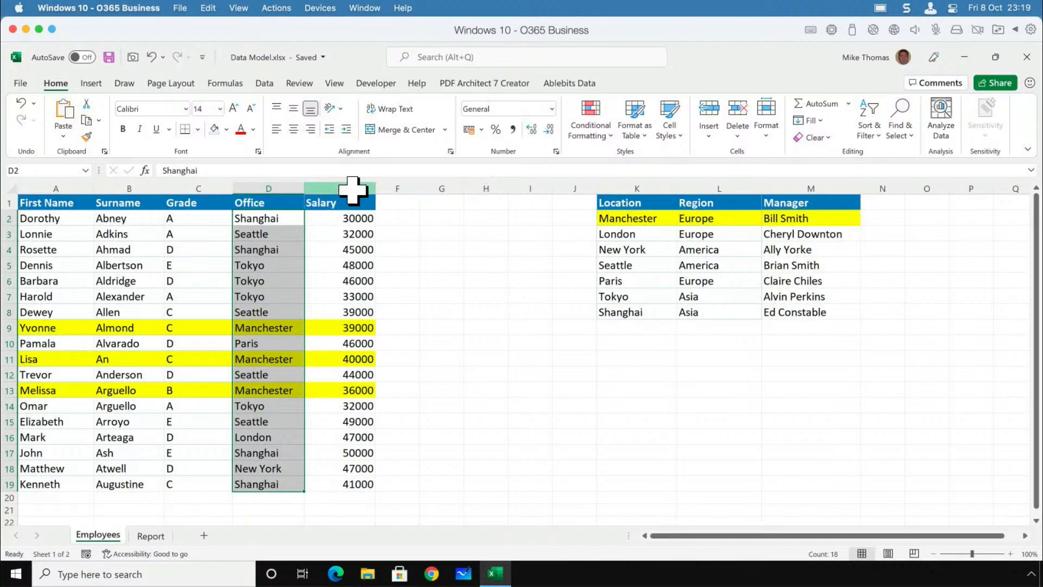
# Examine the employee columns alongside the Region and Manager columns of the location table.
pyautogui.click(334, 188)
pyautogui.moveTo(333, 188); pyautogui.dragTo(70, 187)
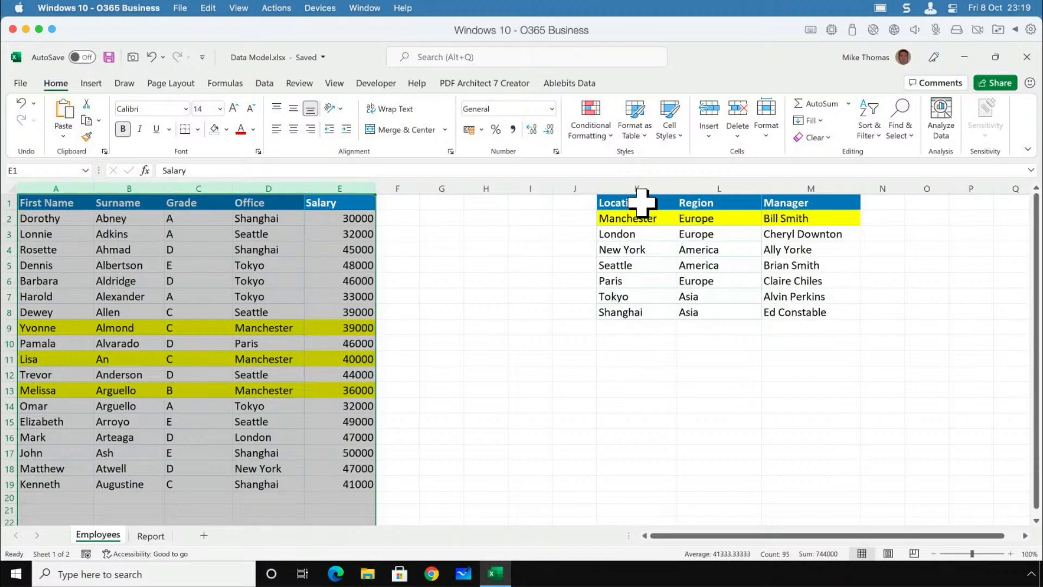
pyautogui.moveTo(635, 205); pyautogui.dragTo(801, 315)
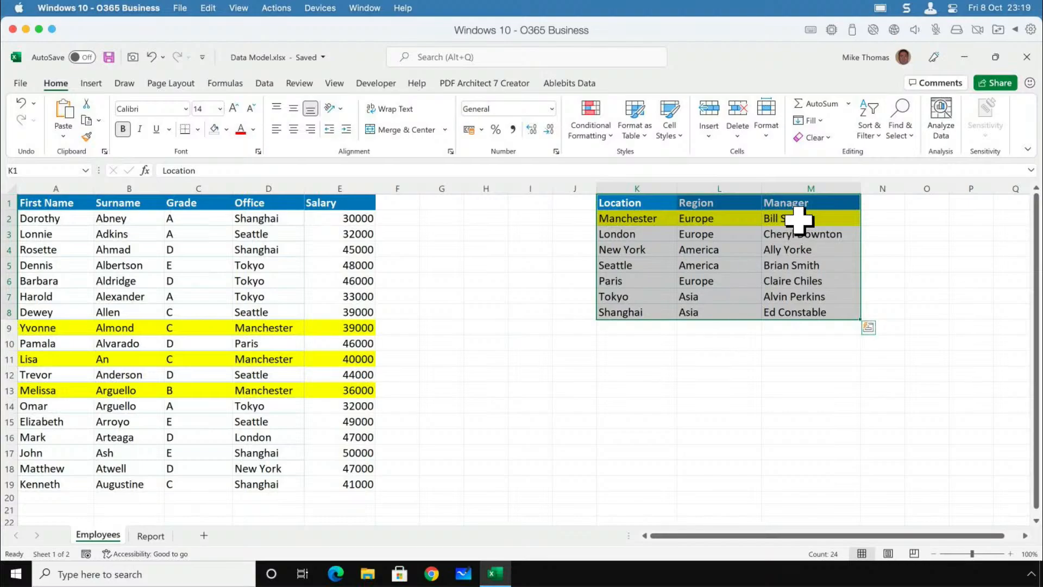
pyautogui.moveTo(798, 218); pyautogui.dragTo(799, 313)
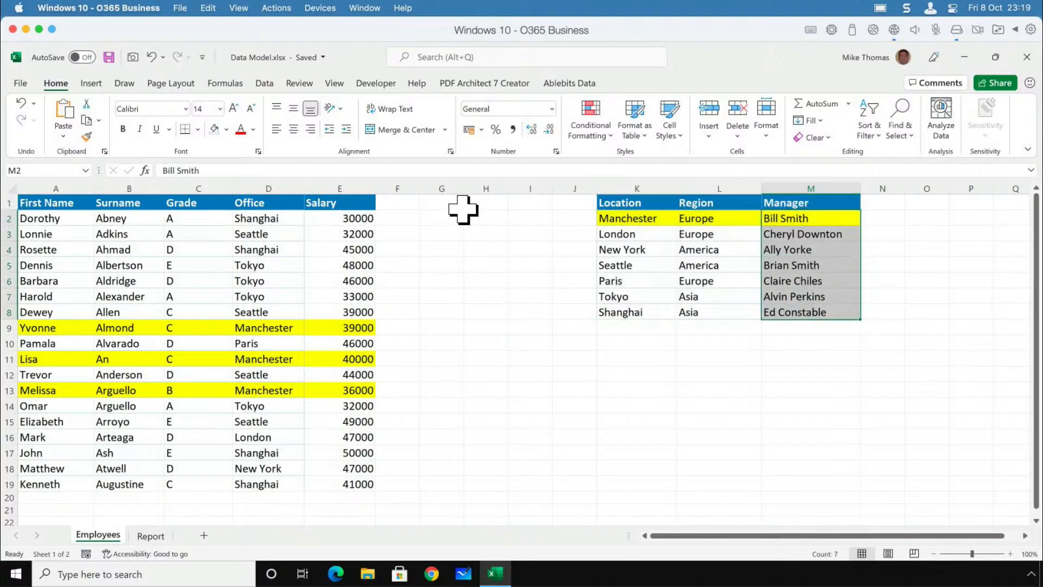
pyautogui.click(355, 188)
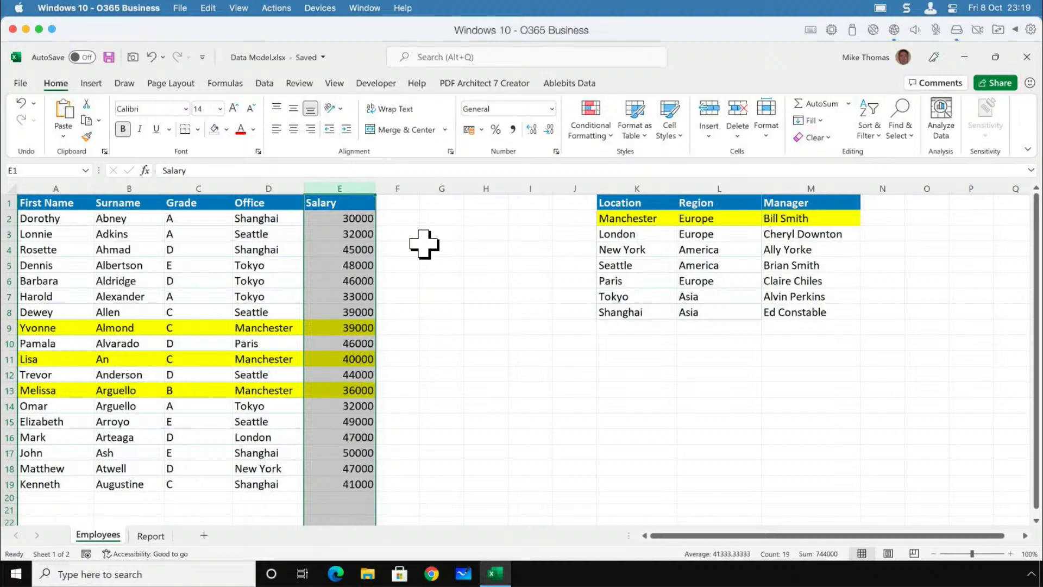
pyautogui.click(130, 183)
pyautogui.click(712, 197)
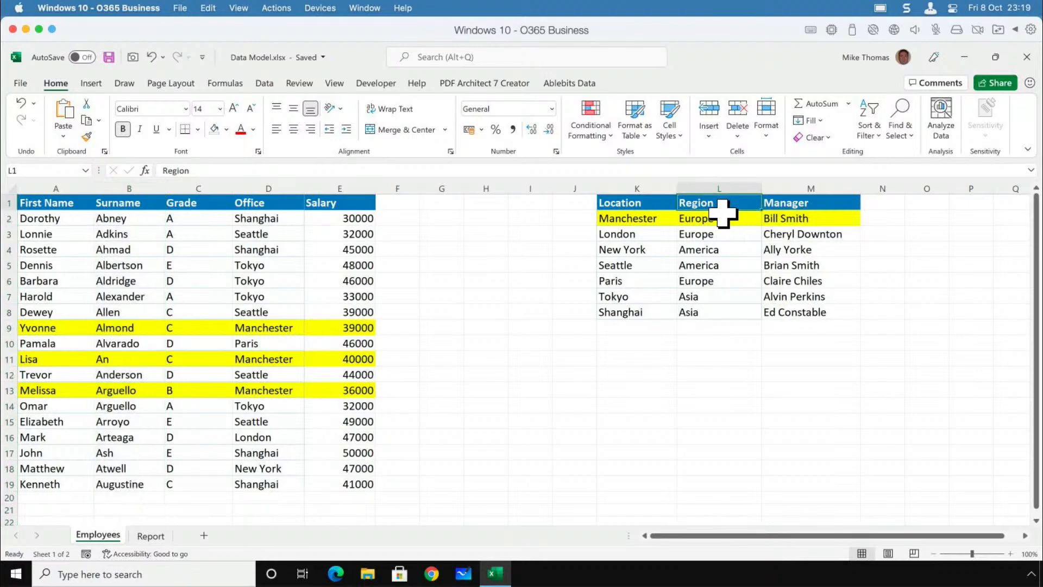
# Add a Region column heading in F1, directly beside the employee table's Salary column.
pyautogui.click(409, 202)
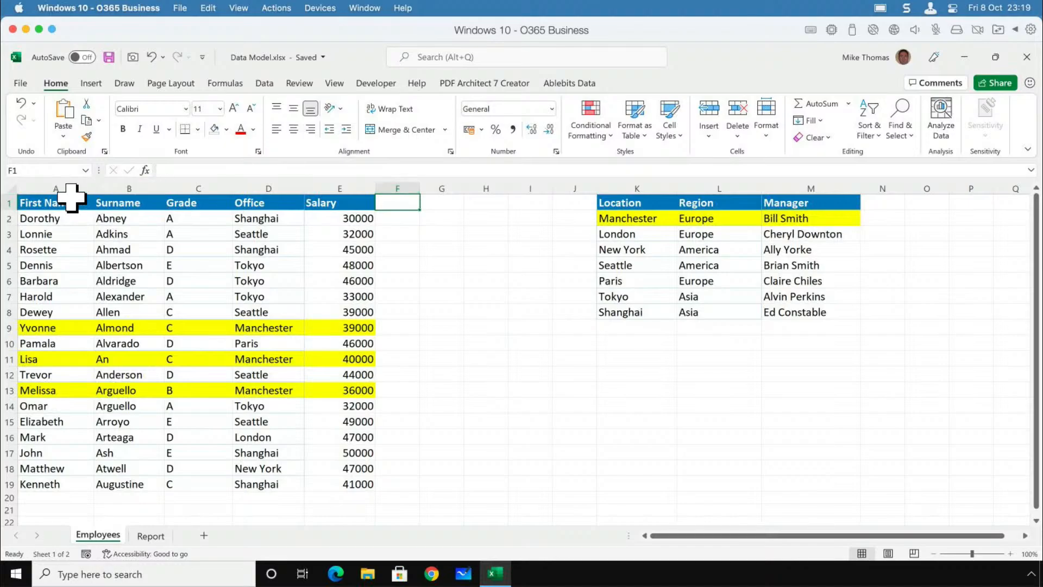
pyautogui.moveTo(70, 202); pyautogui.dragTo(356, 484)
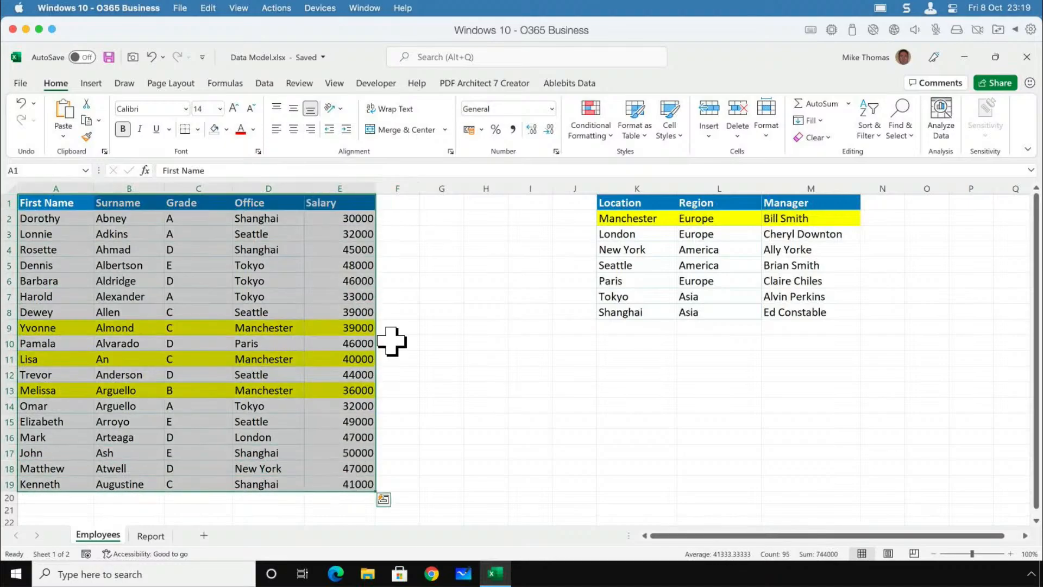
pyautogui.click(400, 198)
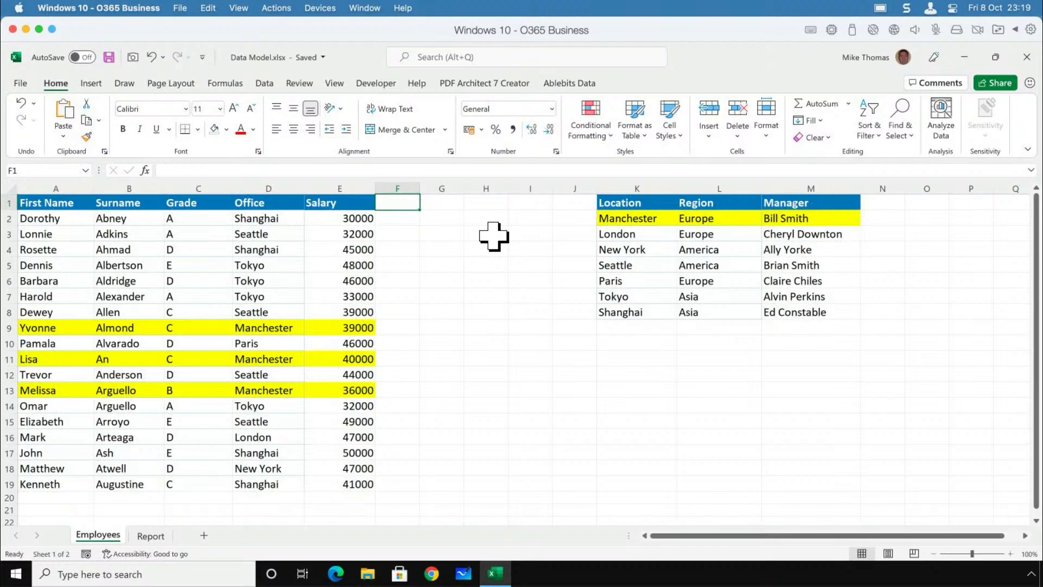
pyautogui.write('Region')
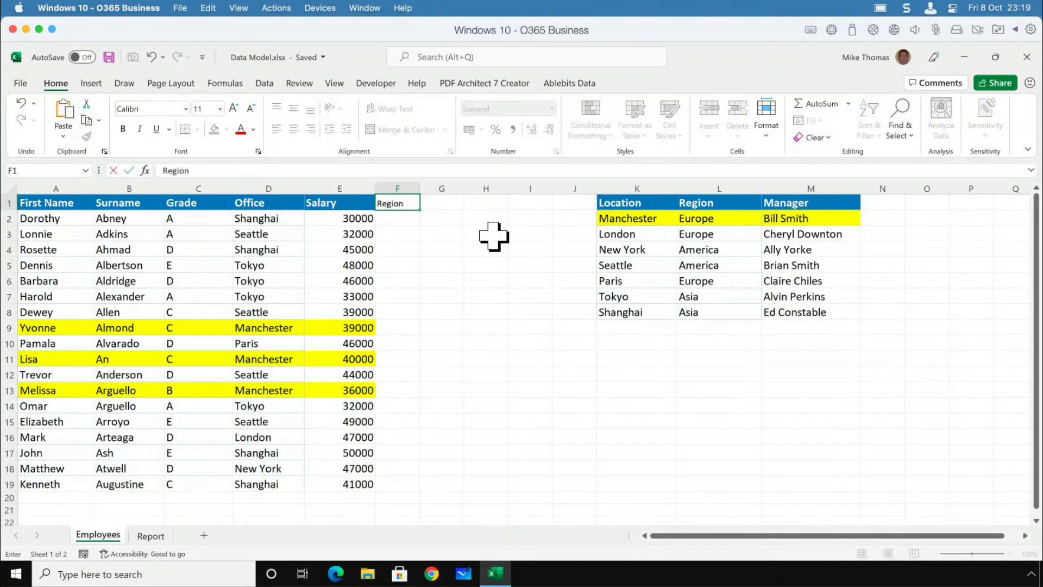
pyautogui.press('Return')
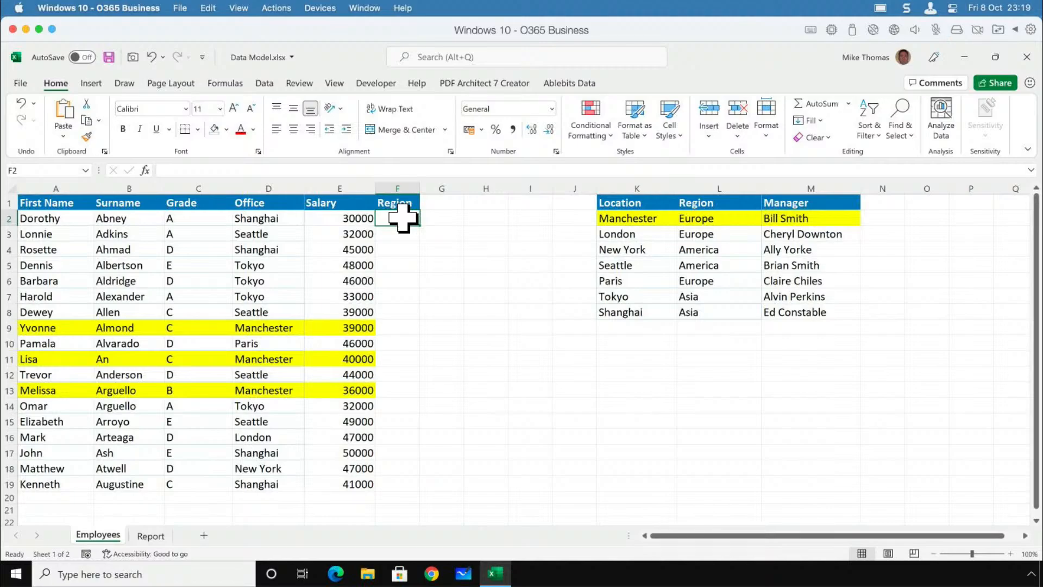
# Enter =VLOOKUP(D2,$K$2:$L$8,2,FALSE) in F2 and fill it down the Region column to row 19.
pyautogui.write('=vl')
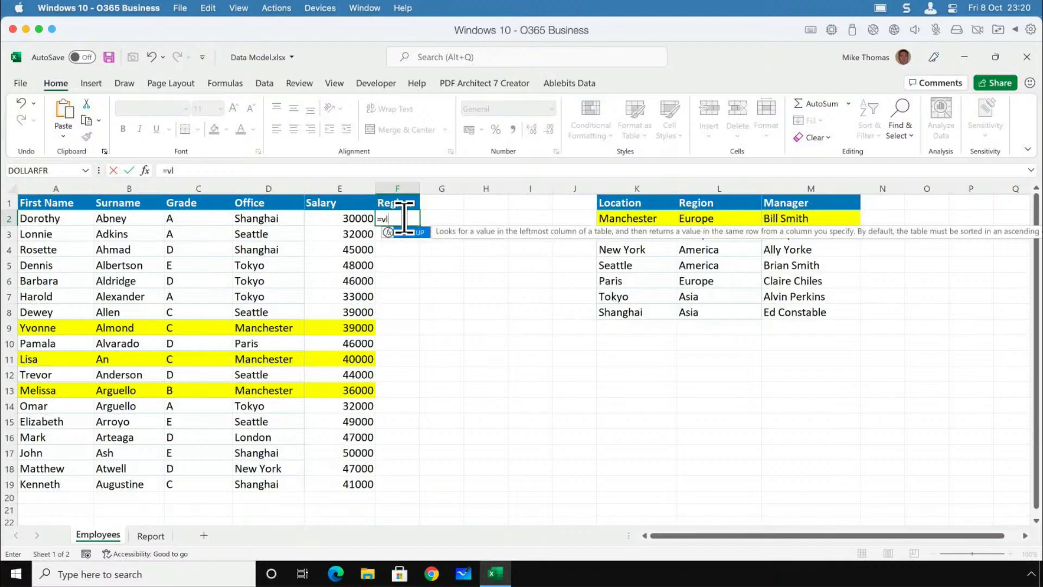
pyautogui.press('Tab')
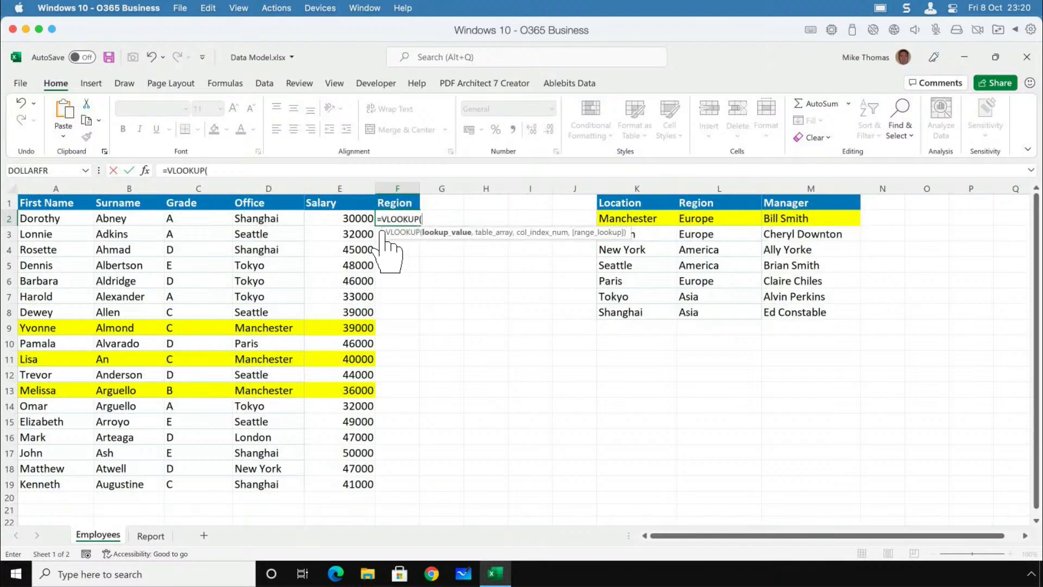
pyautogui.click(277, 217)
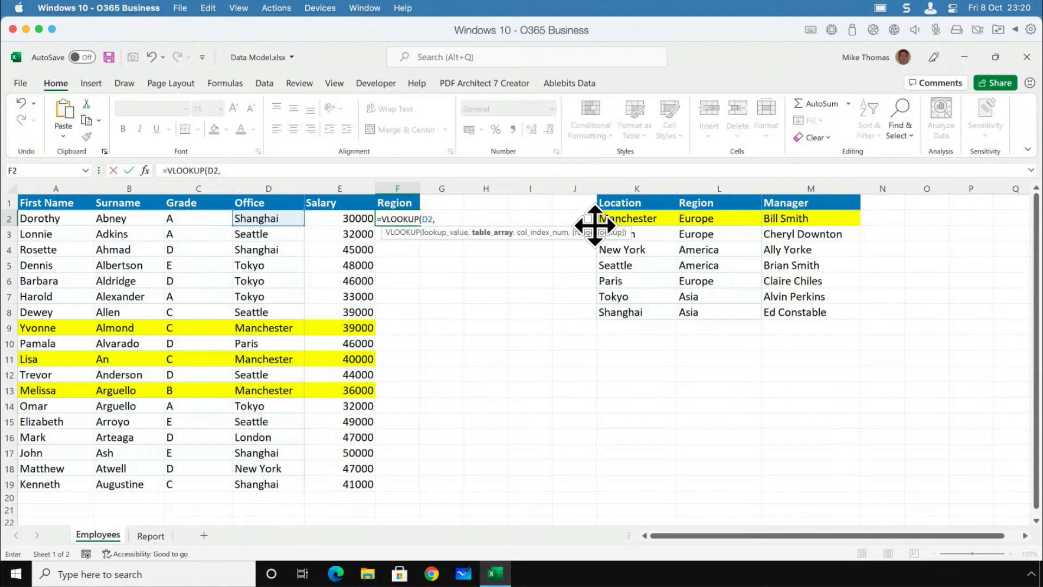
pyautogui.write(',')
pyautogui.moveTo(610, 216); pyautogui.dragTo(708, 310)
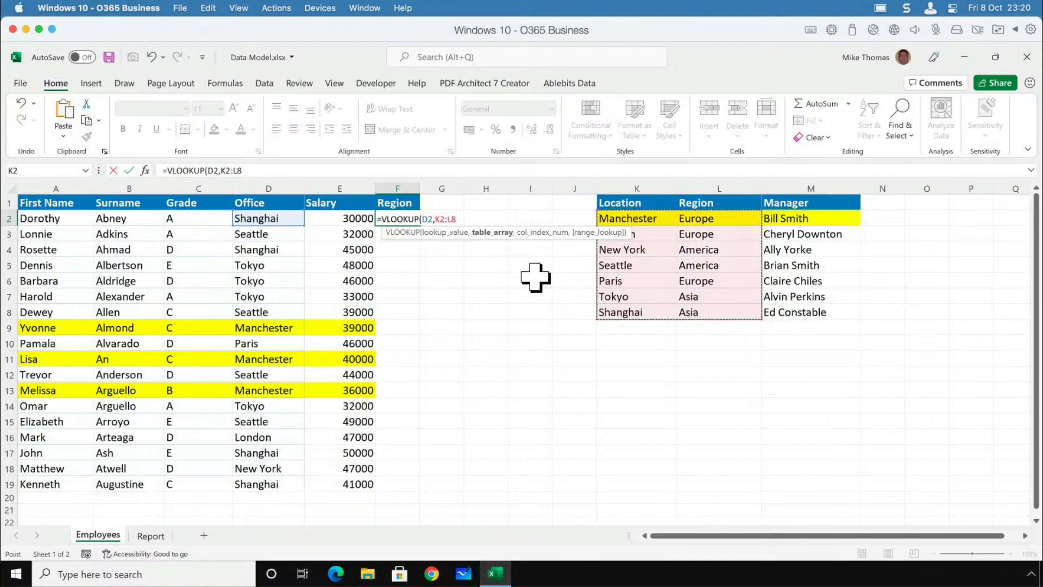
pyautogui.press('F5')
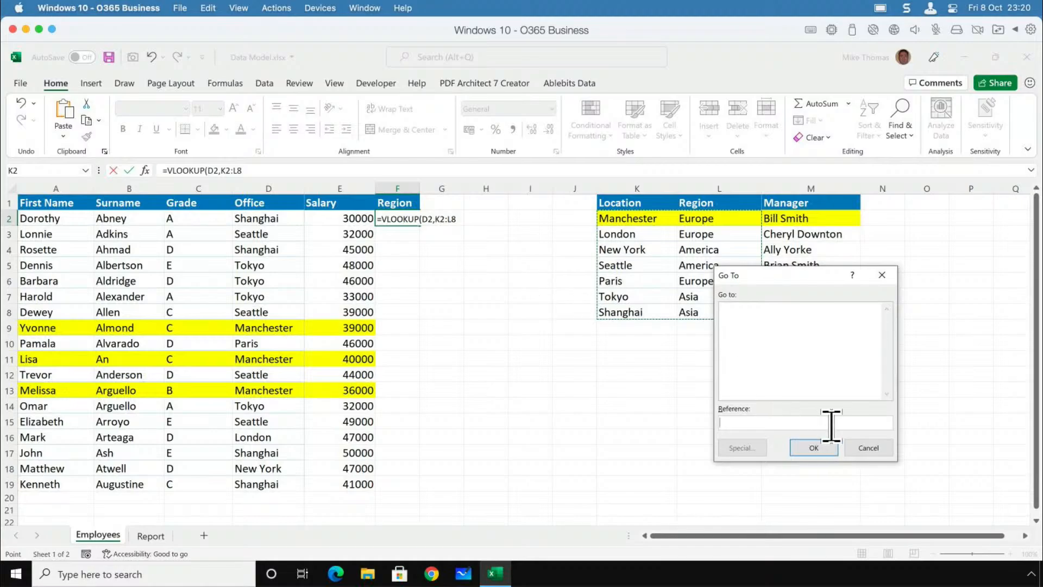
pyautogui.click(859, 448)
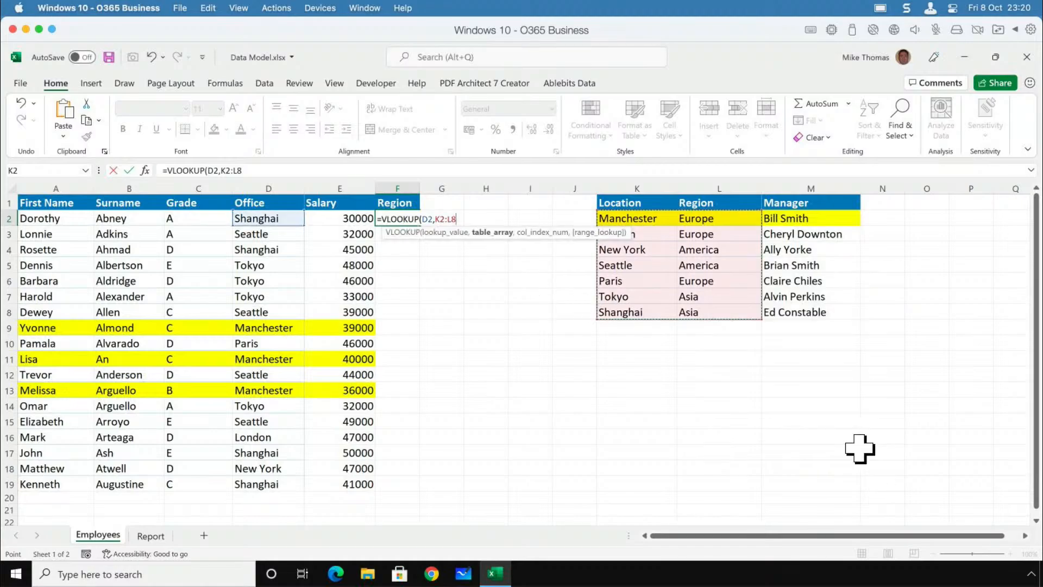
pyautogui.press('F4')
pyautogui.write(',')
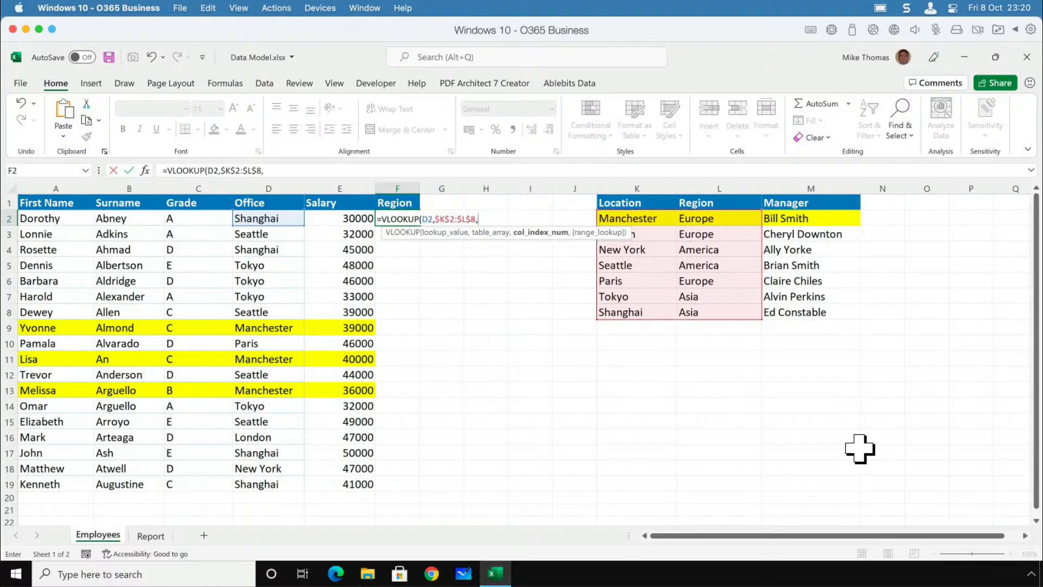
pyautogui.write('2,FALSE')
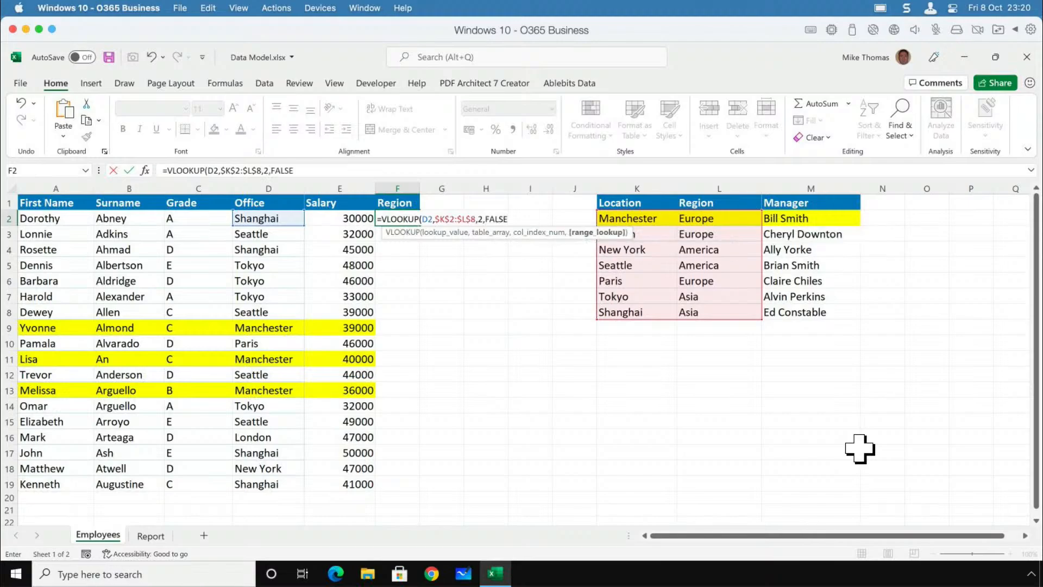
pyautogui.hotkey('ctrl', 'Return')
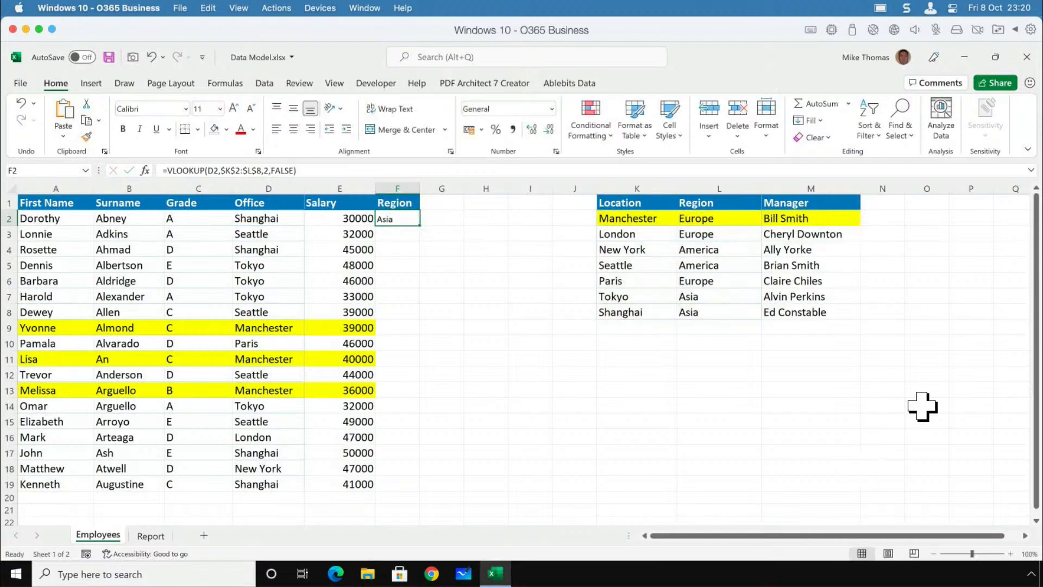
pyautogui.doubleClick(419, 226)
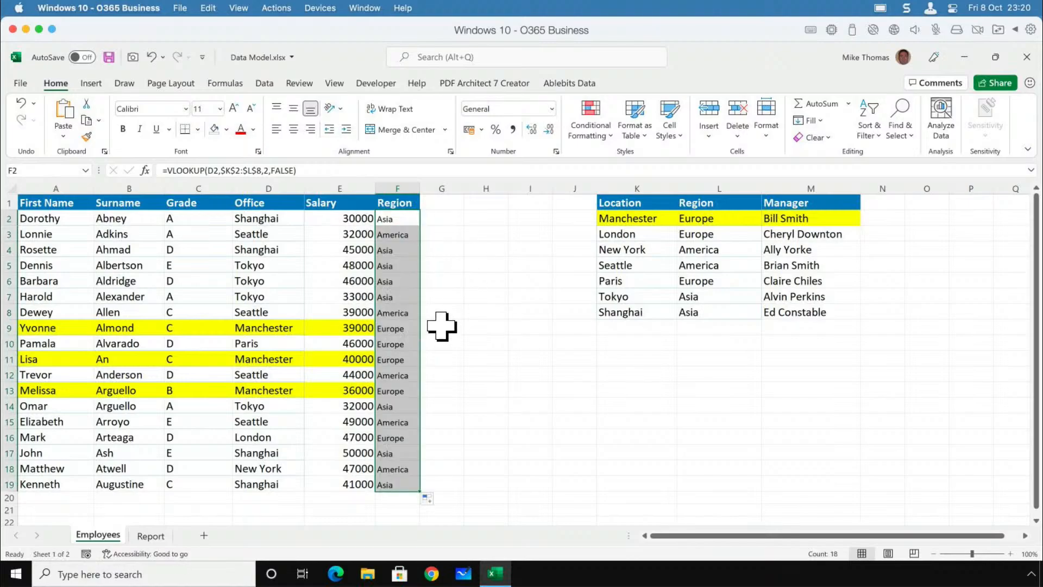
# Trace the lookup from the first employee's office through the Location cells to the location table's Region values.
pyautogui.click(267, 218)
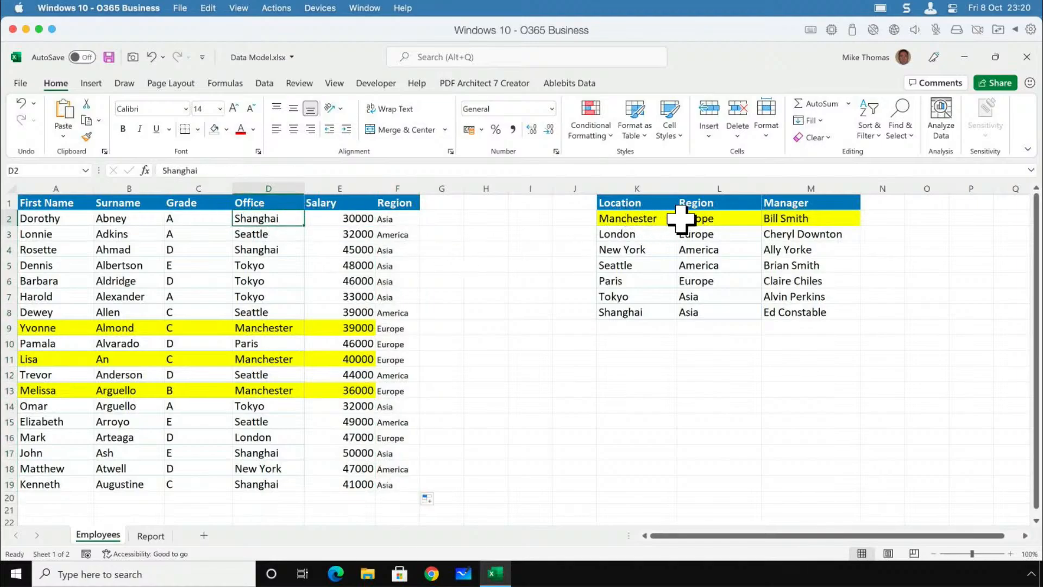
pyautogui.moveTo(633, 216); pyautogui.dragTo(637, 286)
pyautogui.click(630, 312)
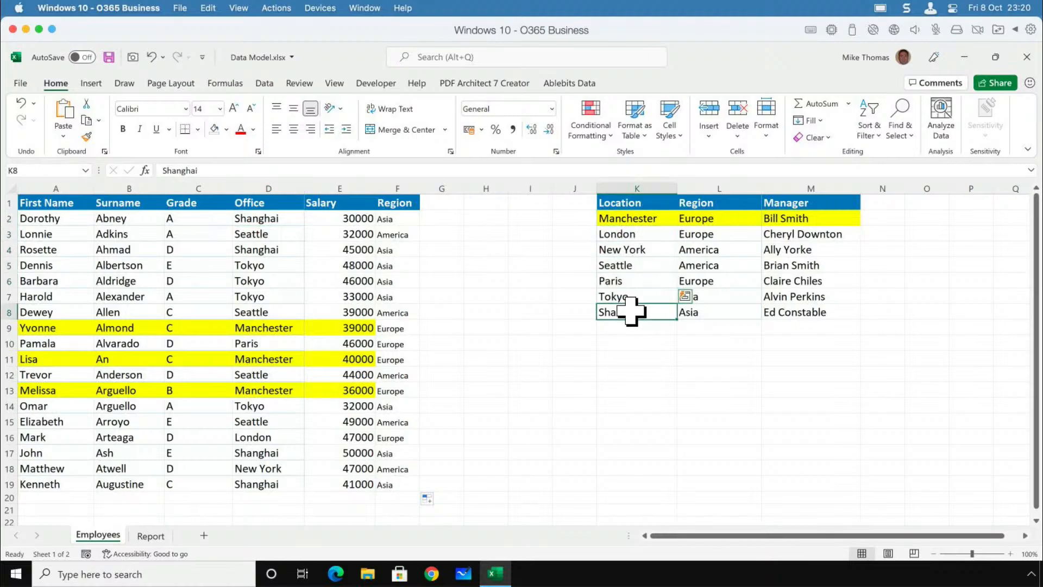
pyautogui.moveTo(700, 222); pyautogui.dragTo(705, 322)
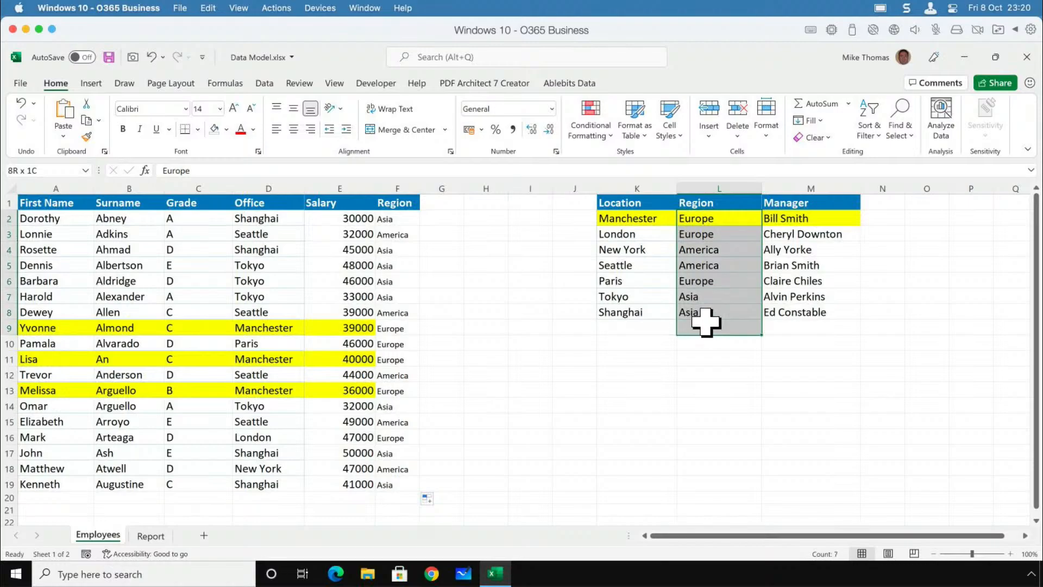
# Delete the added Region column F from the Employees sheet.
pyautogui.click(406, 218)
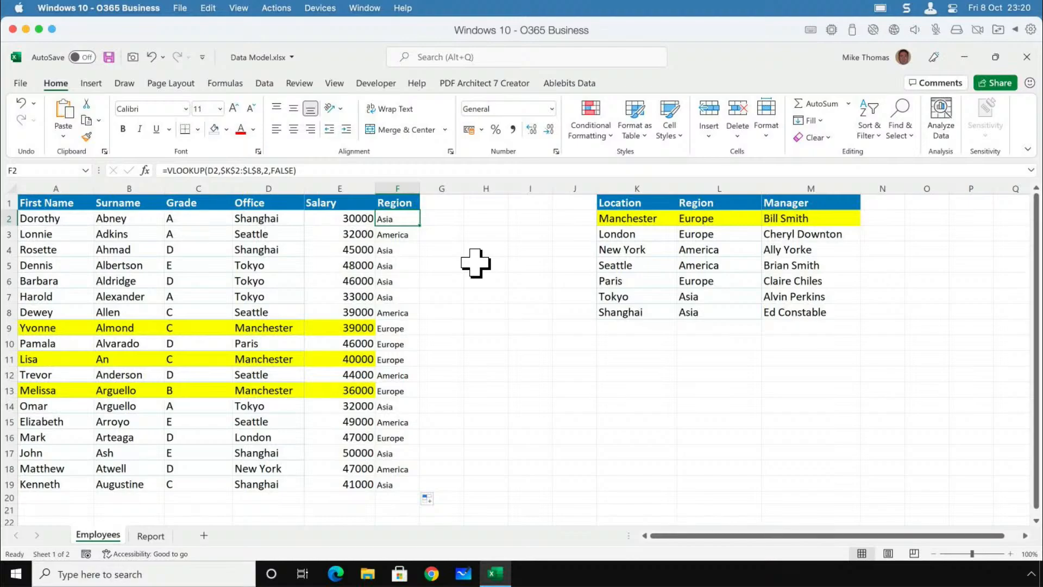
pyautogui.click(406, 187)
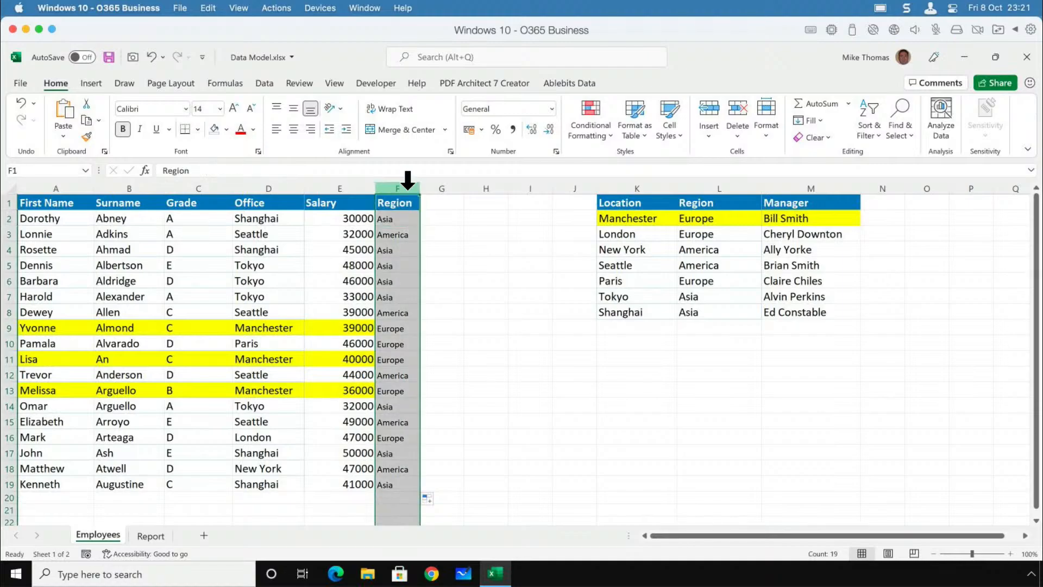
pyautogui.rightClick(407, 185)
pyautogui.click(477, 326)
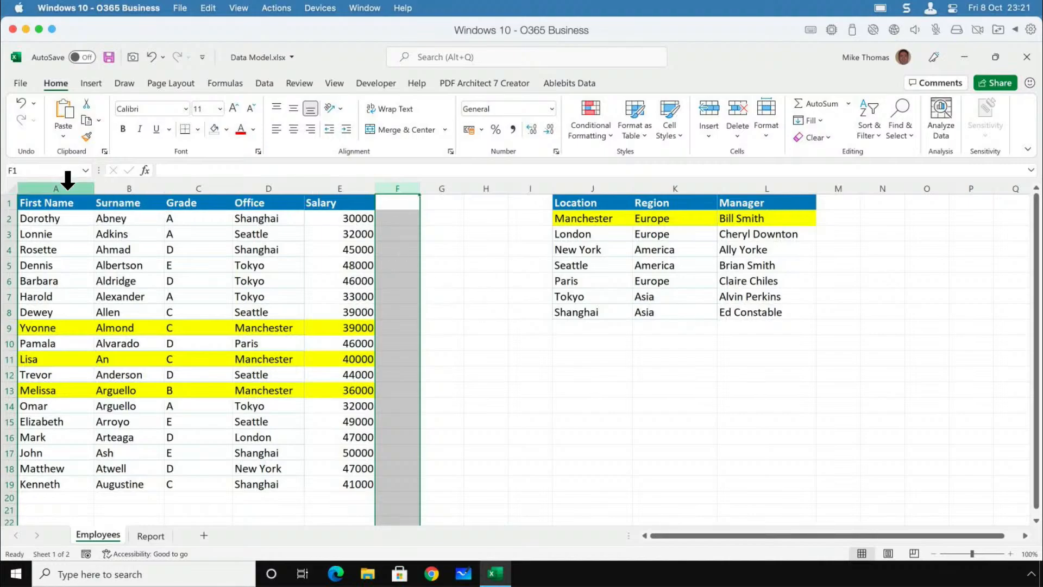
# Review the full employee table and the full location table as two separate data ranges.
pyautogui.moveTo(60, 188); pyautogui.dragTo(438, 207)
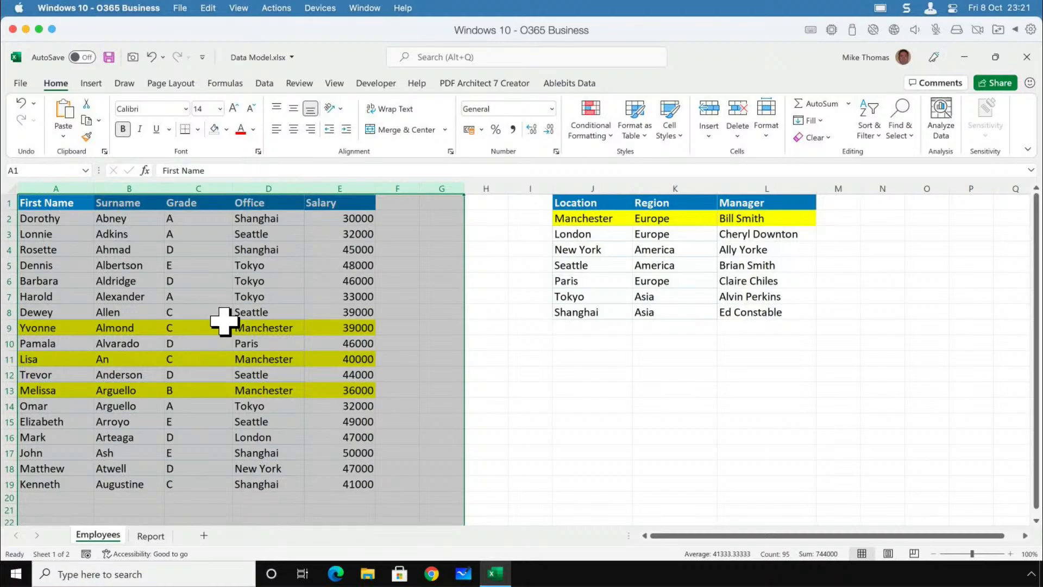
pyautogui.click(179, 276)
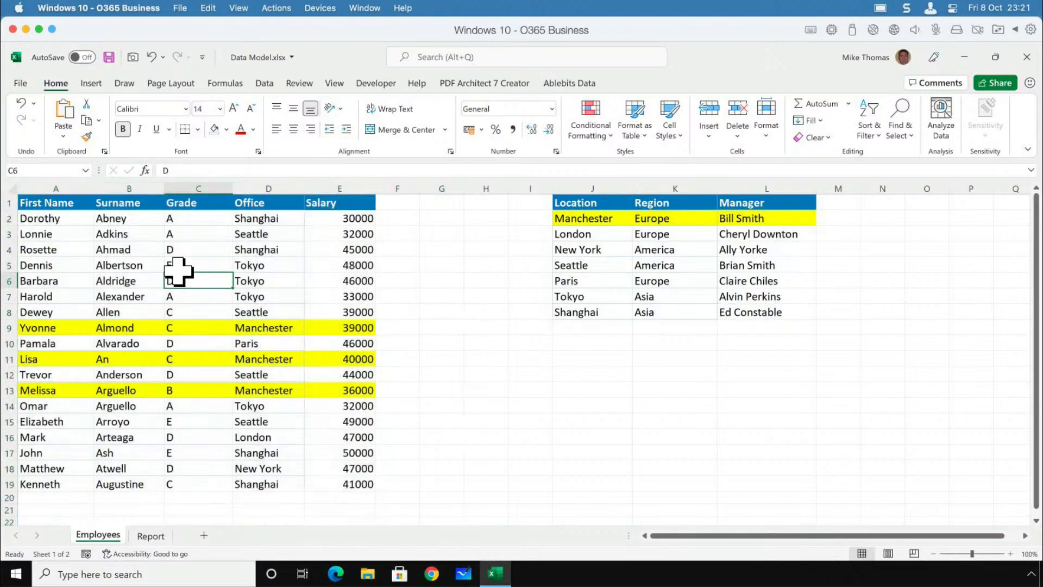
pyautogui.moveTo(75, 204); pyautogui.dragTo(356, 484)
pyautogui.click(314, 313)
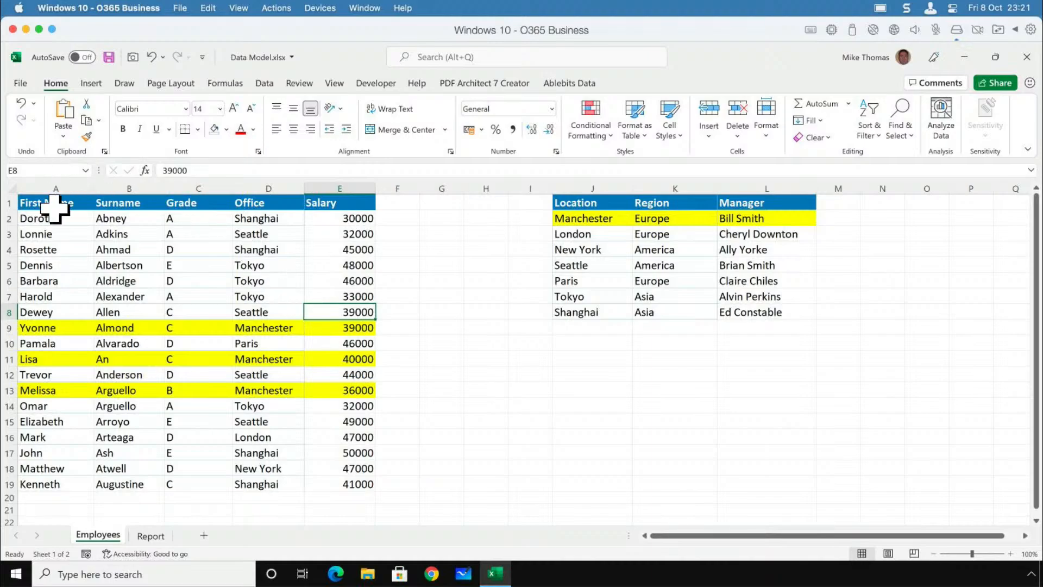
pyautogui.moveTo(70, 205); pyautogui.dragTo(356, 484)
pyautogui.moveTo(600, 201); pyautogui.dragTo(766, 315)
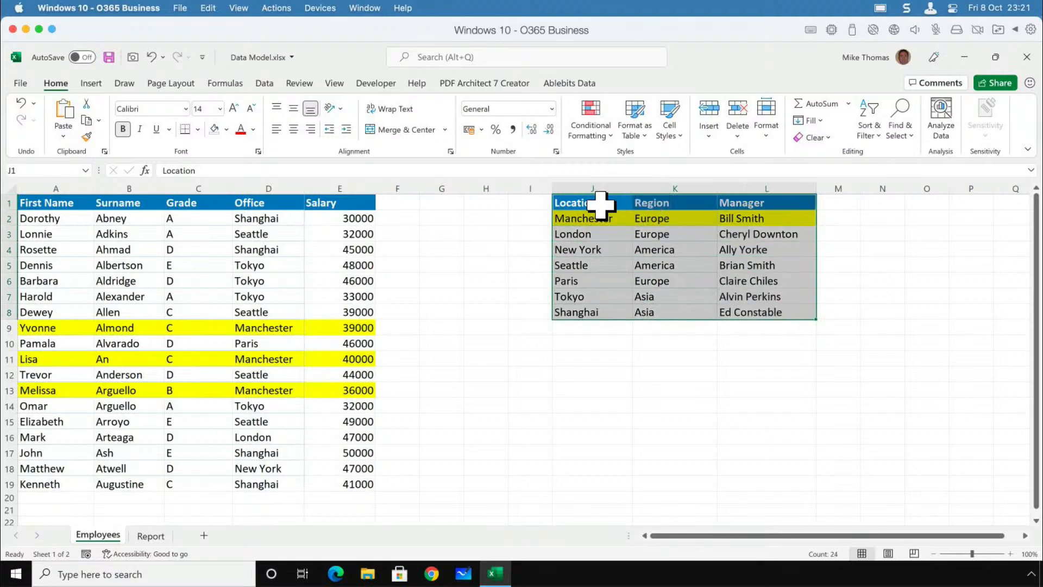
# Compare the employee table's Office column with the location table's Location column, and examine both data ranges in full.
pyautogui.click(295, 188)
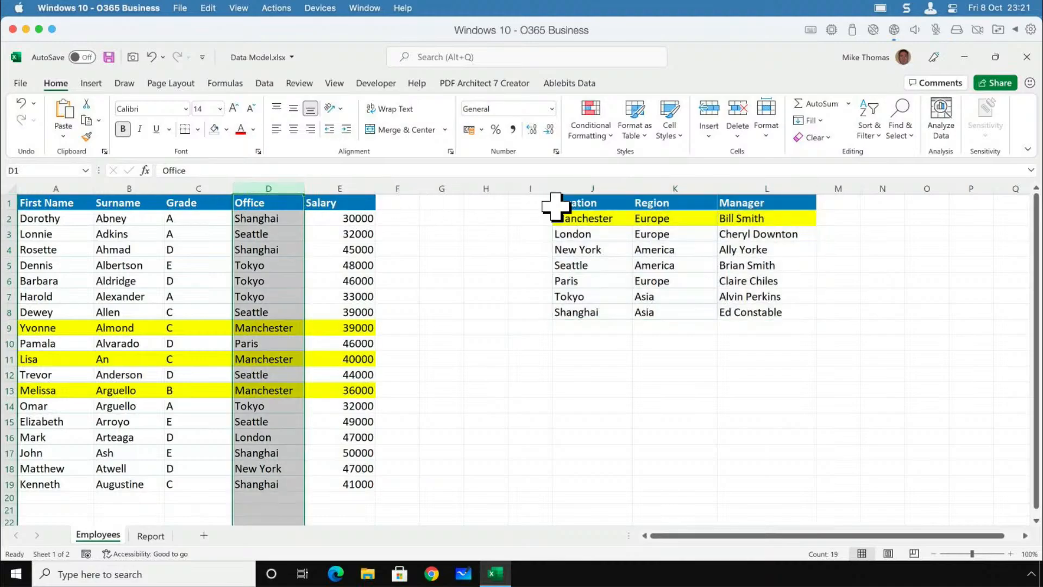
pyautogui.click(604, 189)
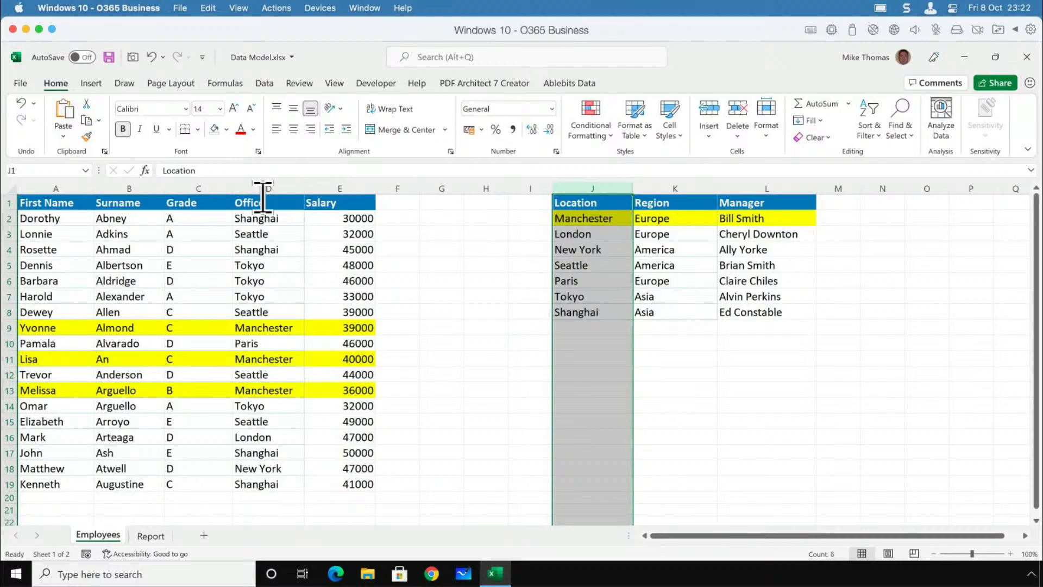
pyautogui.moveTo(78, 189); pyautogui.dragTo(366, 189)
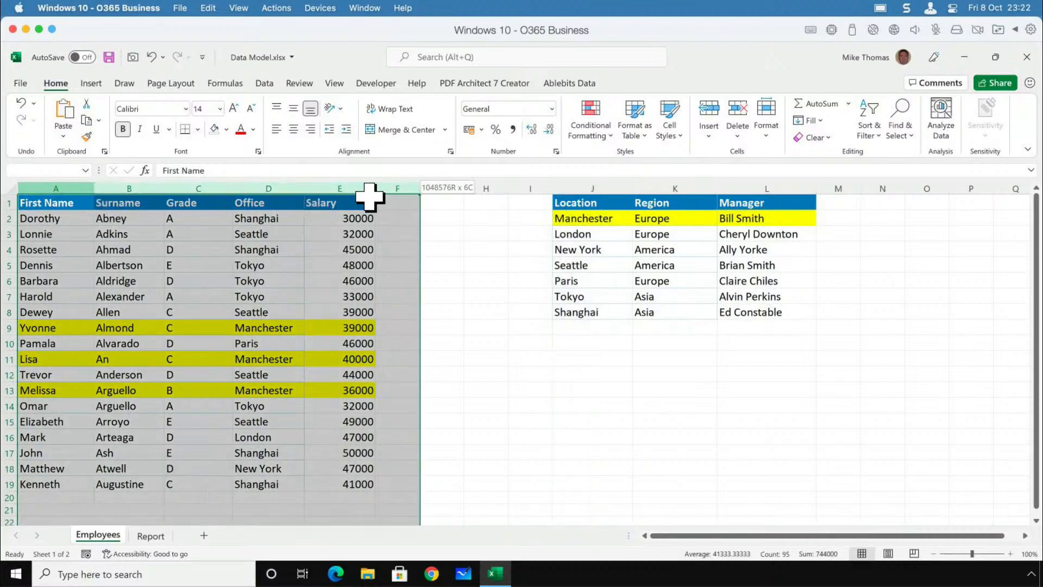
pyautogui.moveTo(582, 202); pyautogui.dragTo(758, 310)
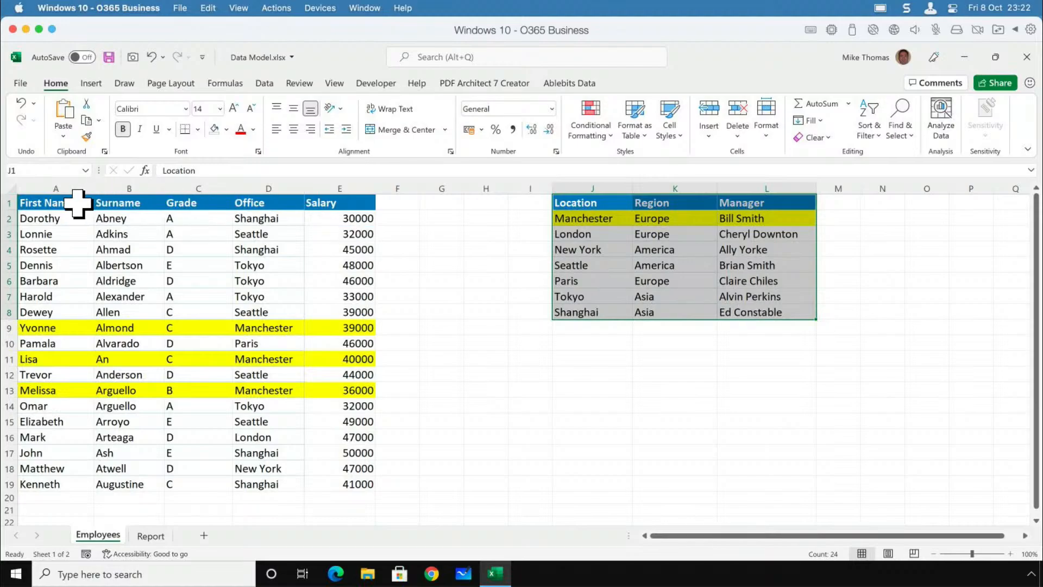
pyautogui.moveTo(80, 203); pyautogui.dragTo(360, 482)
pyautogui.moveTo(619, 206); pyautogui.dragTo(766, 326)
pyautogui.click(540, 262)
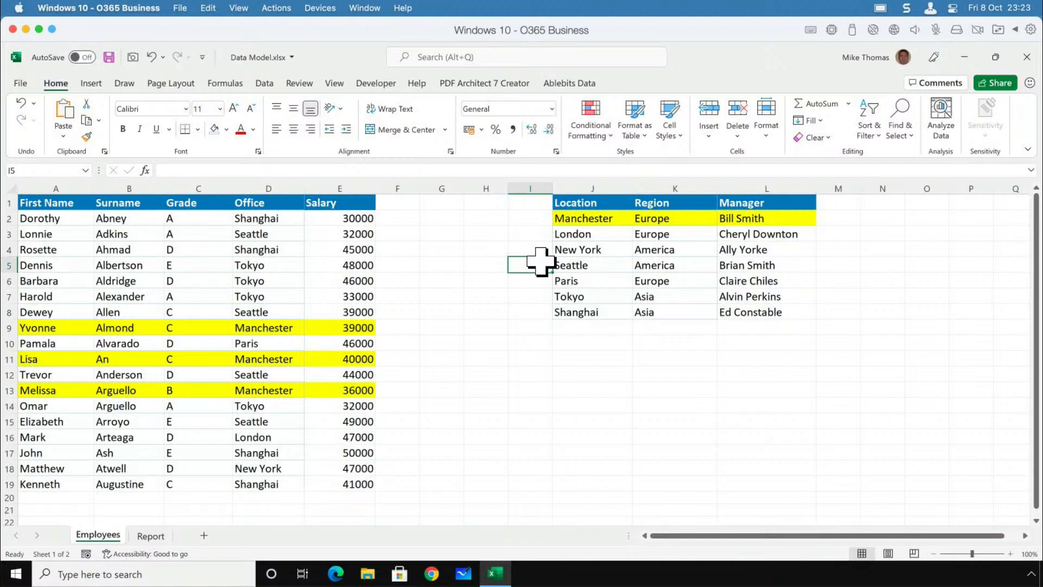
# Go over A1:E19 and J1:L8 as separate ranges, checking Location and Office as their common field.
pyautogui.moveTo(44, 204); pyautogui.dragTo(344, 484)
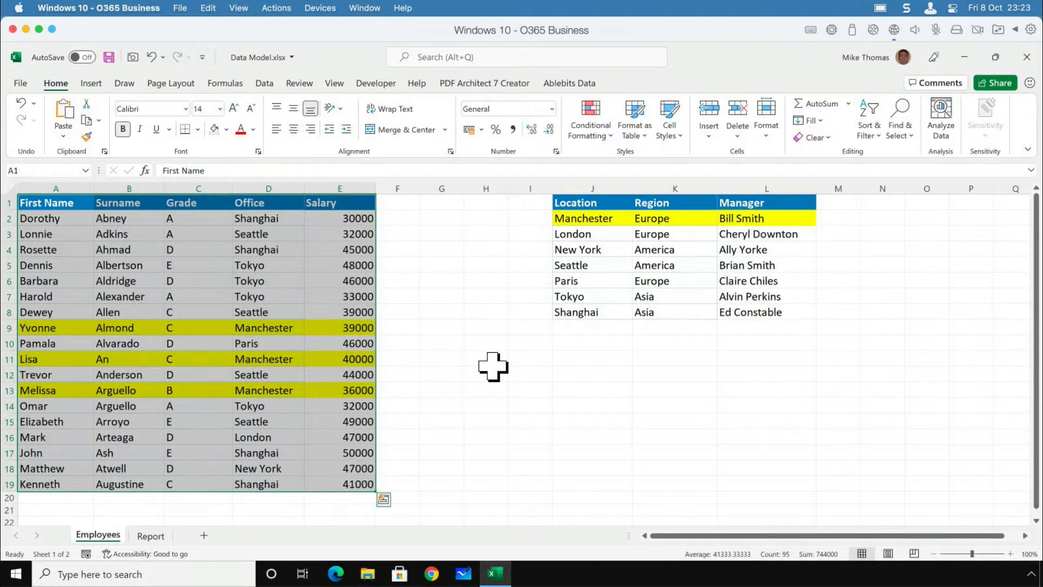
pyautogui.moveTo(584, 207); pyautogui.dragTo(760, 321)
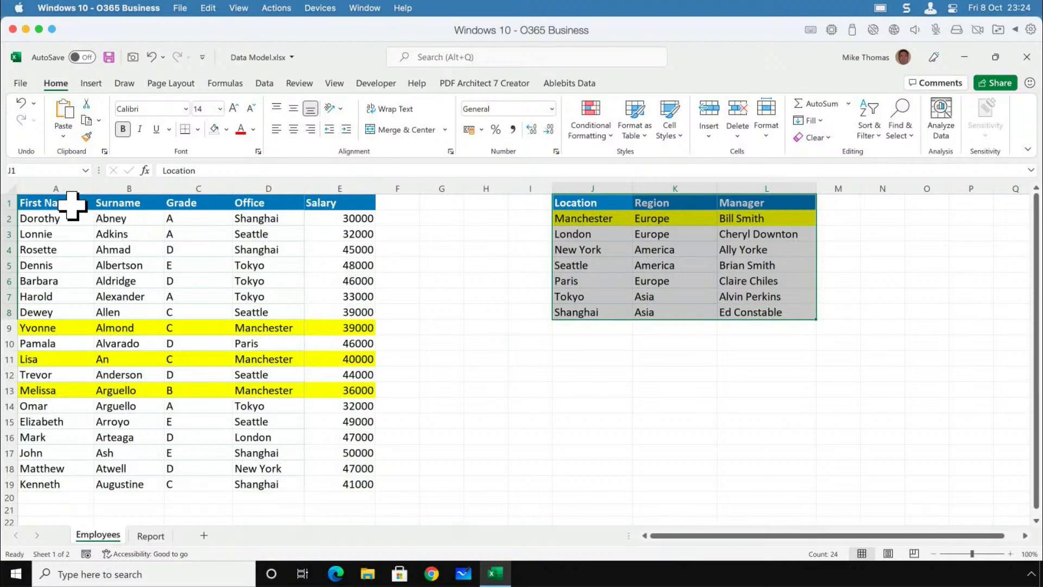
pyautogui.moveTo(72, 205); pyautogui.dragTo(342, 484)
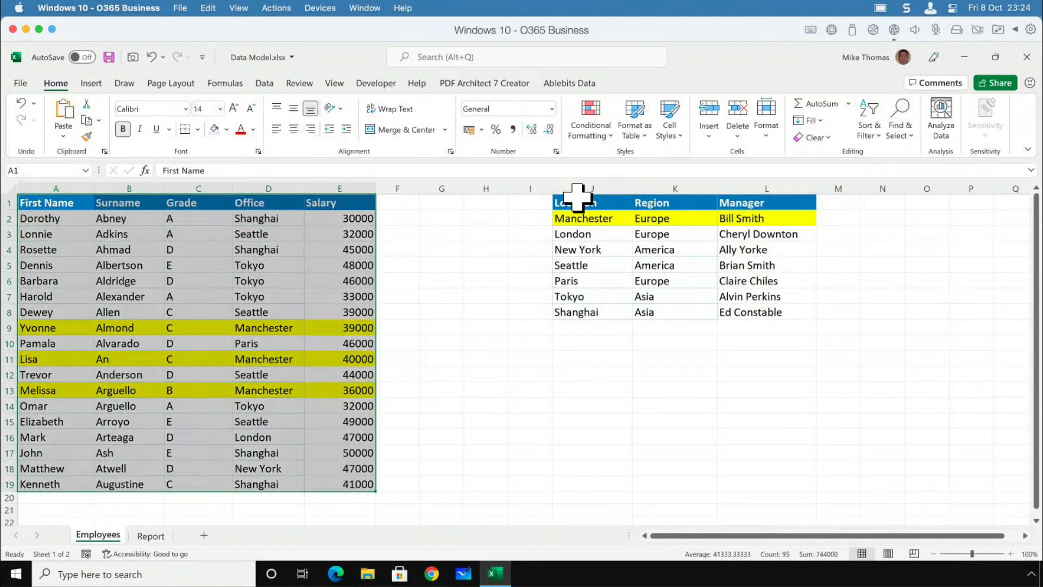
pyautogui.moveTo(576, 199); pyautogui.dragTo(766, 309)
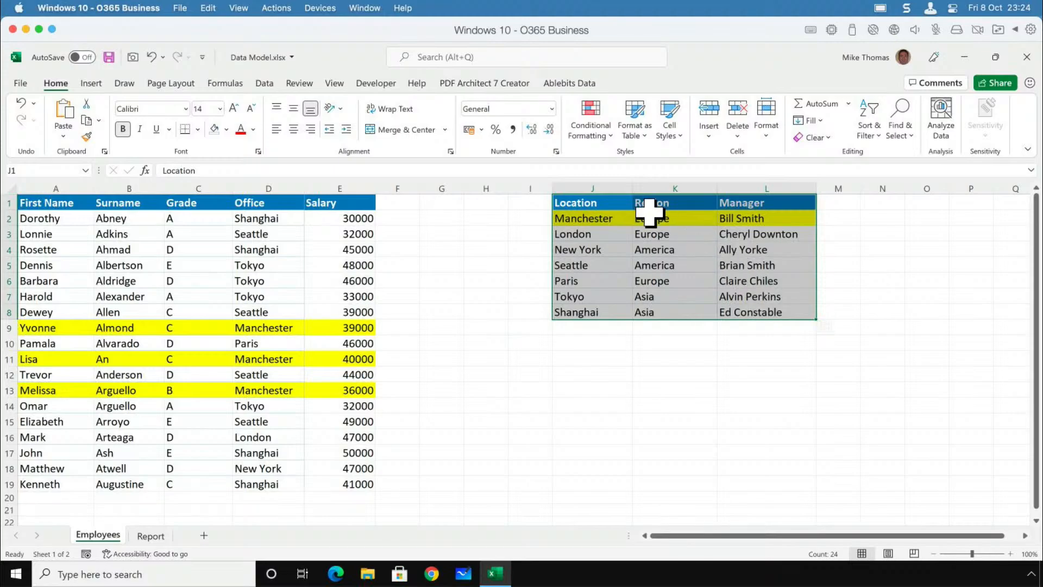
pyautogui.click(594, 188)
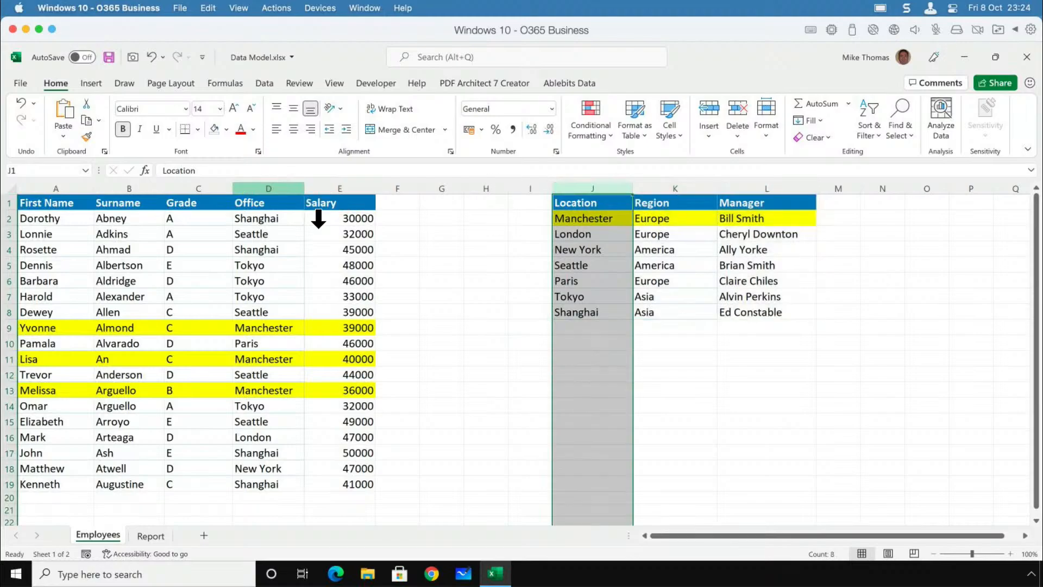
pyautogui.click(269, 188)
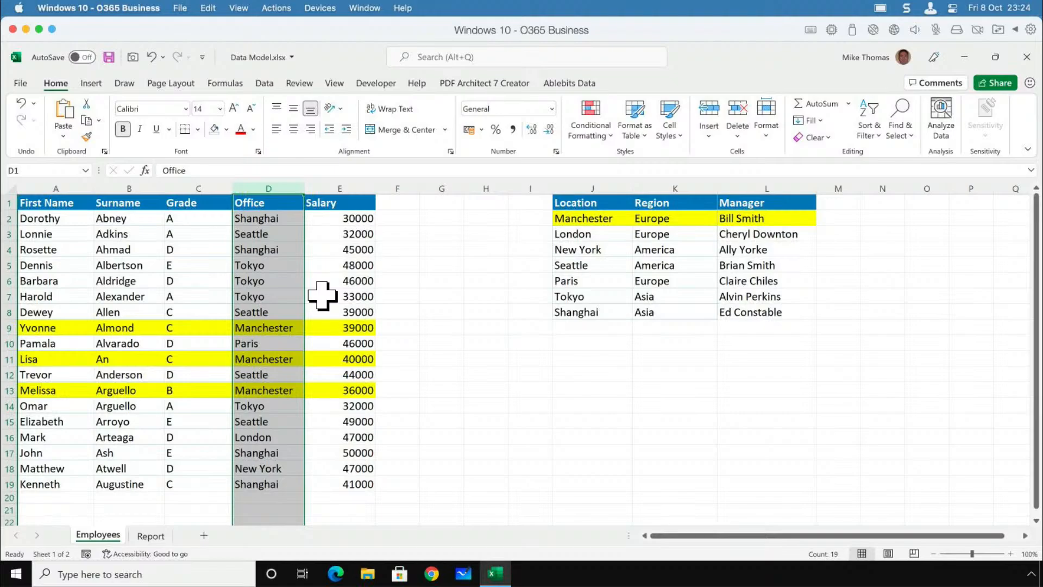
# Examine the extent of the employee range A1:E19 and several individual cells inside it.
pyautogui.click(80, 206)
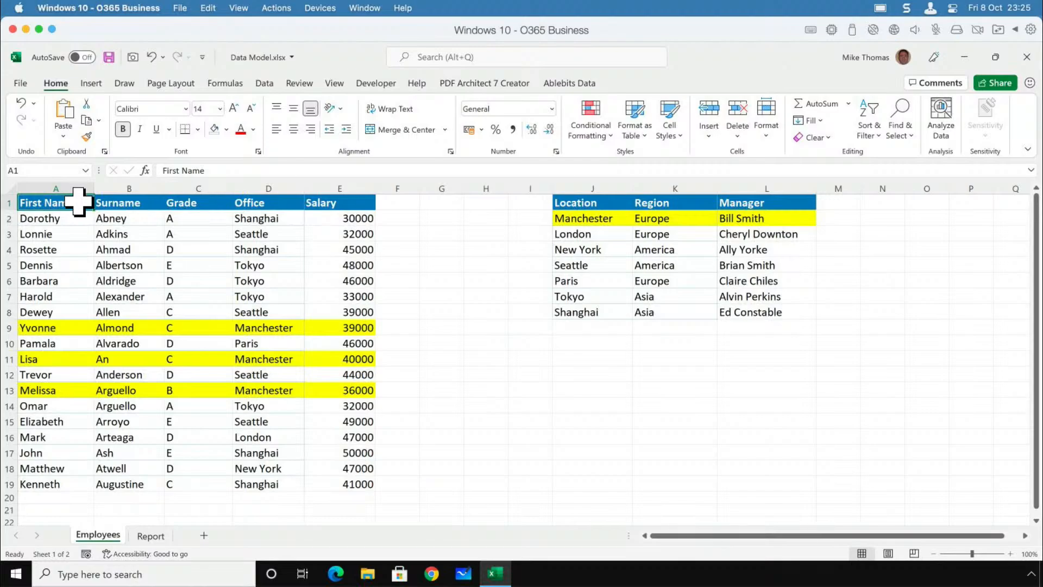
pyautogui.moveTo(77, 202); pyautogui.dragTo(345, 484)
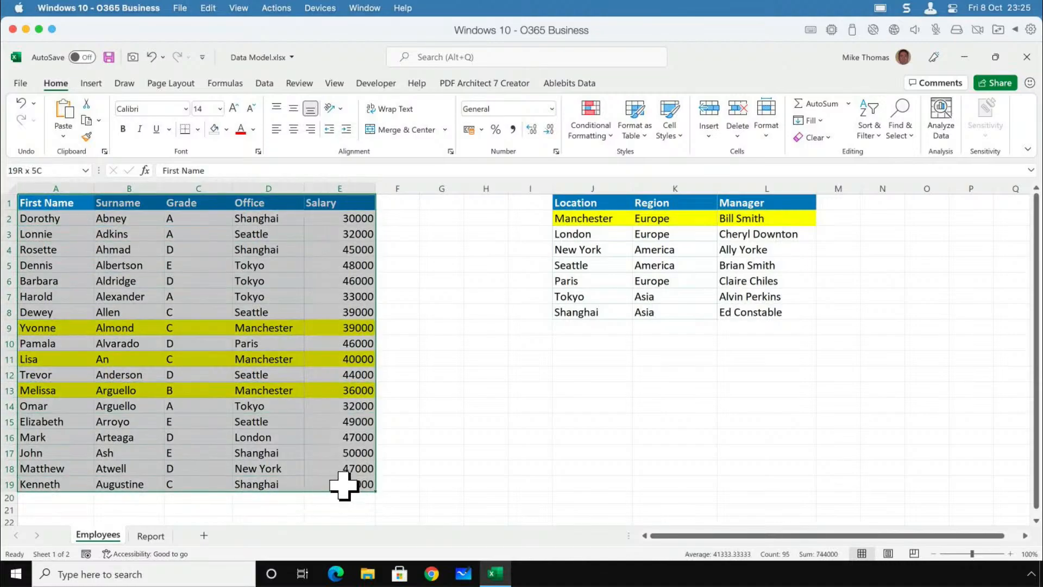
pyautogui.click(256, 267)
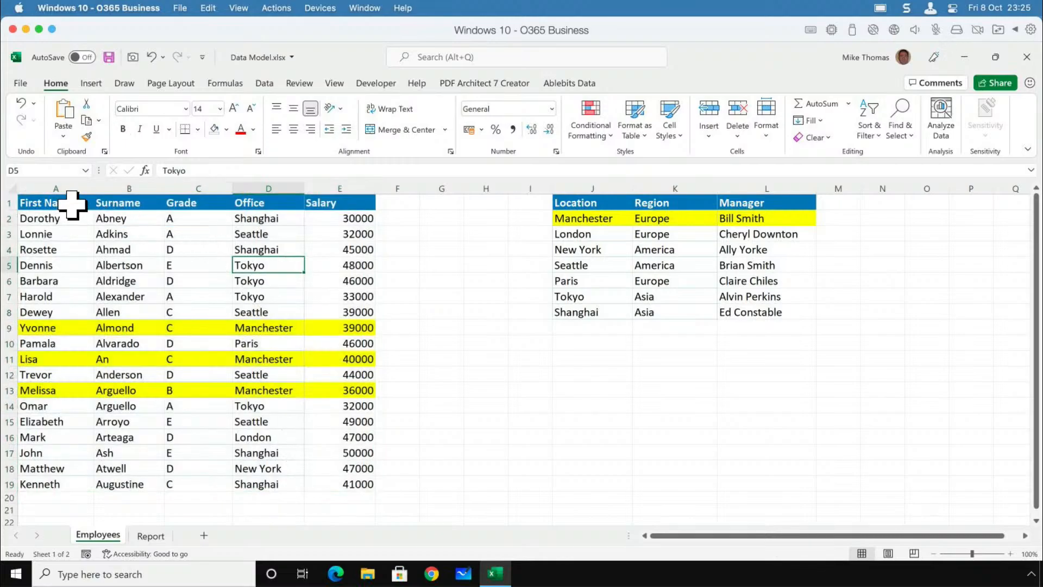
pyautogui.moveTo(77, 202); pyautogui.dragTo(345, 484)
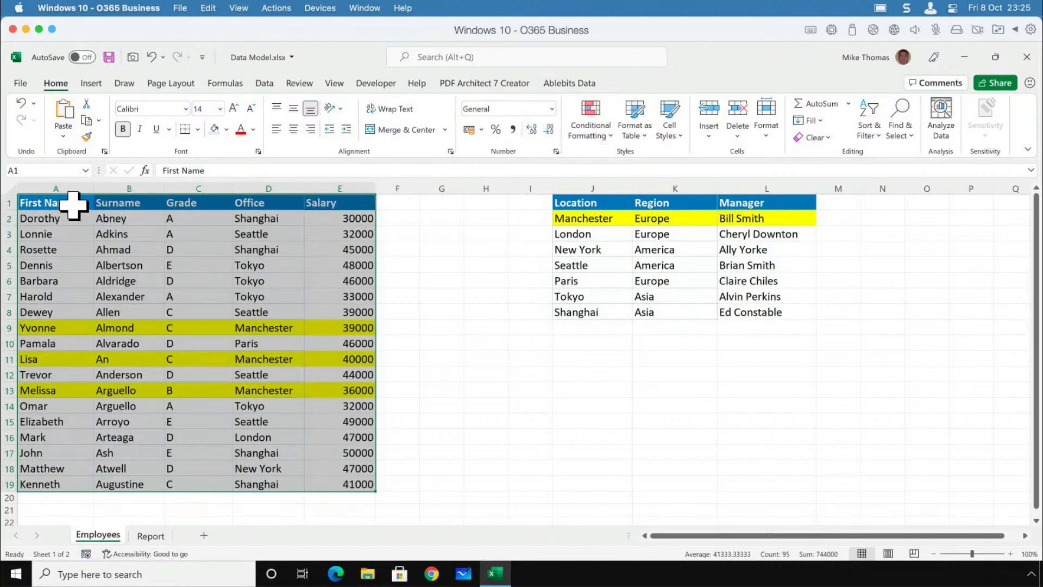
pyautogui.moveTo(77, 204); pyautogui.dragTo(333, 482)
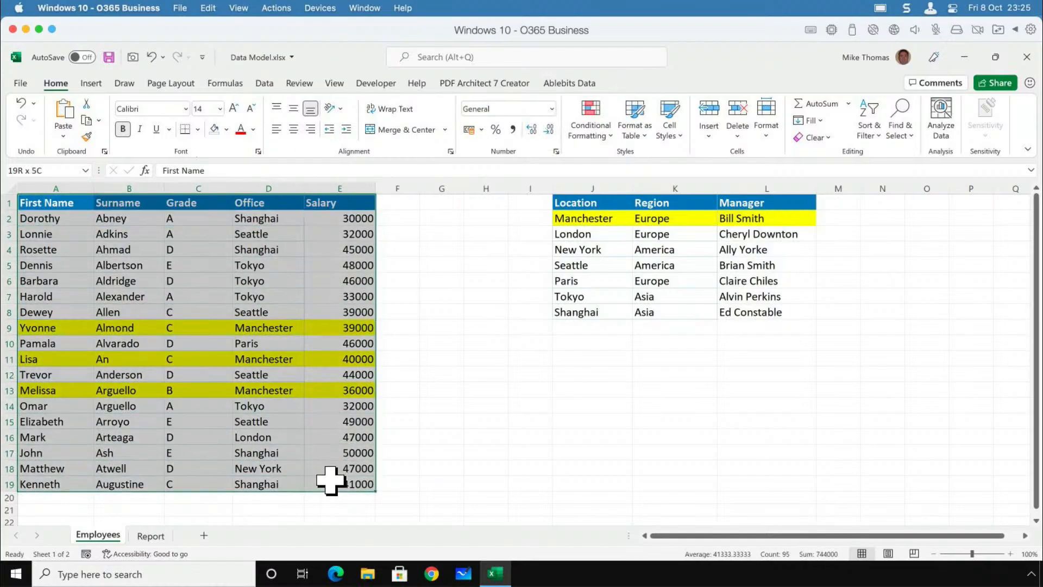
pyautogui.click(241, 278)
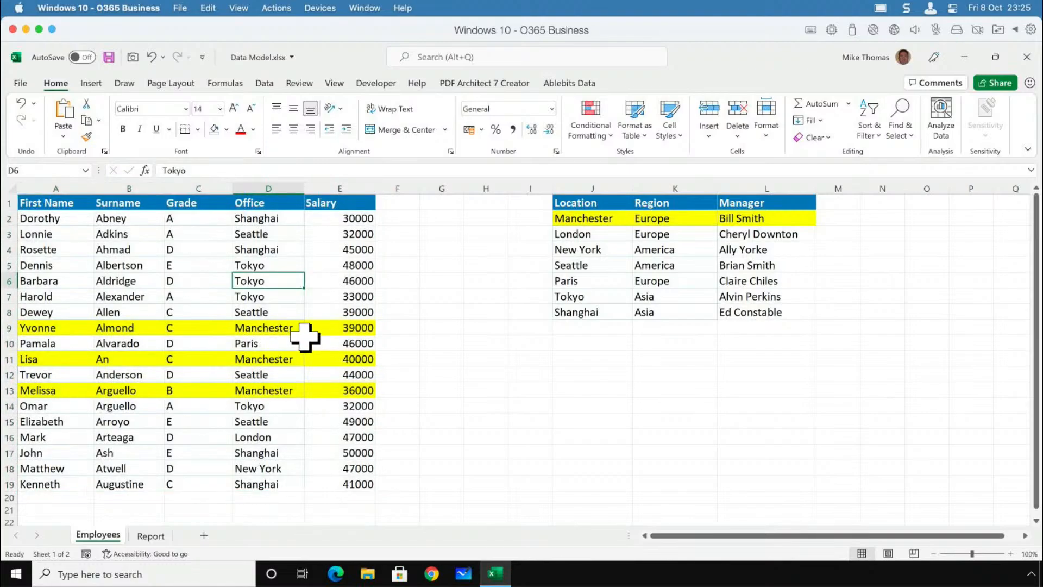
pyautogui.click(174, 265)
pyautogui.click(168, 389)
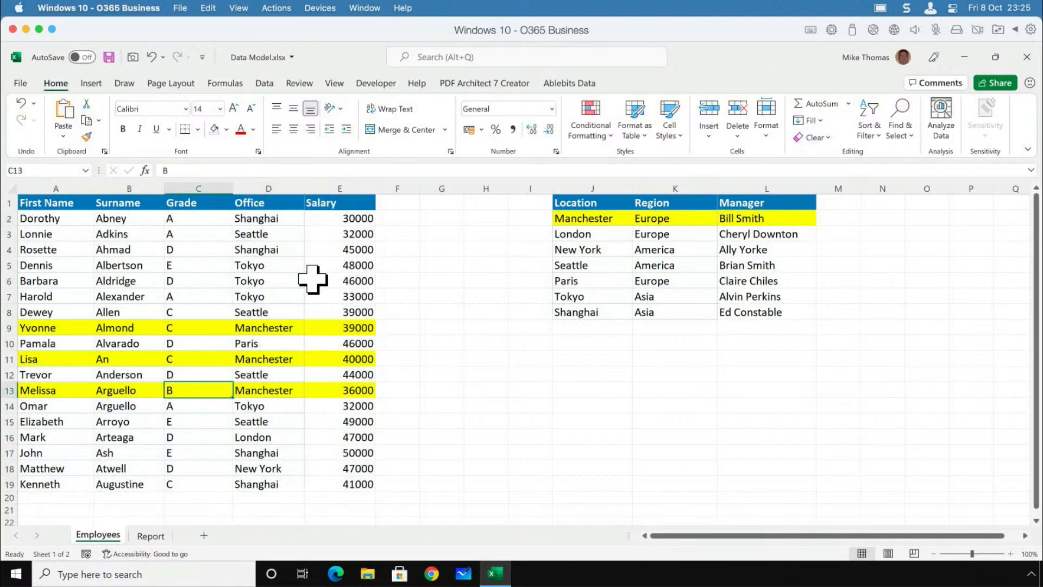
# Convert the employee range A1:E19 into an Excel table with headers.
pyautogui.click(312, 279)
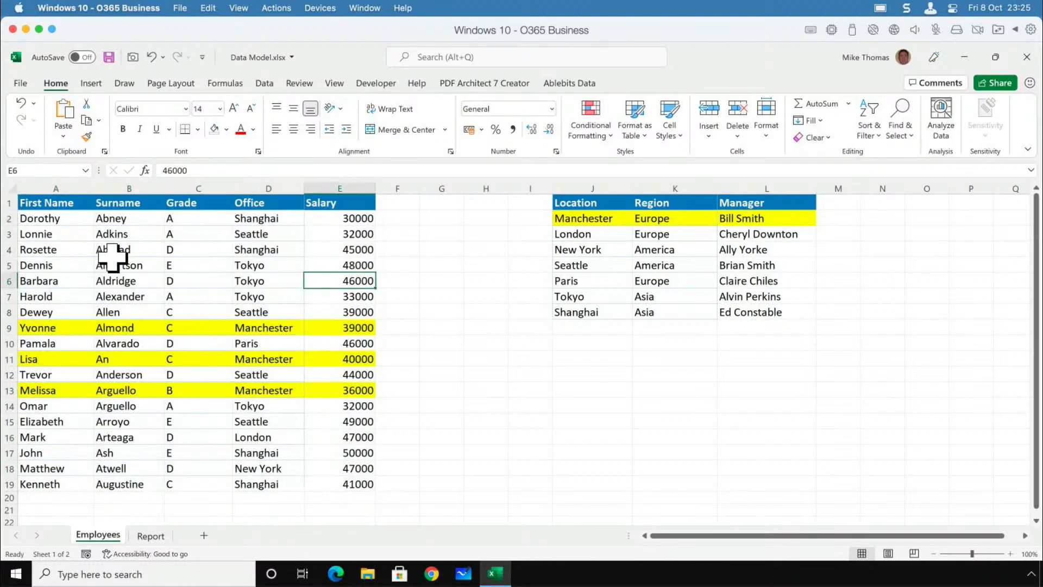
pyautogui.click(101, 87)
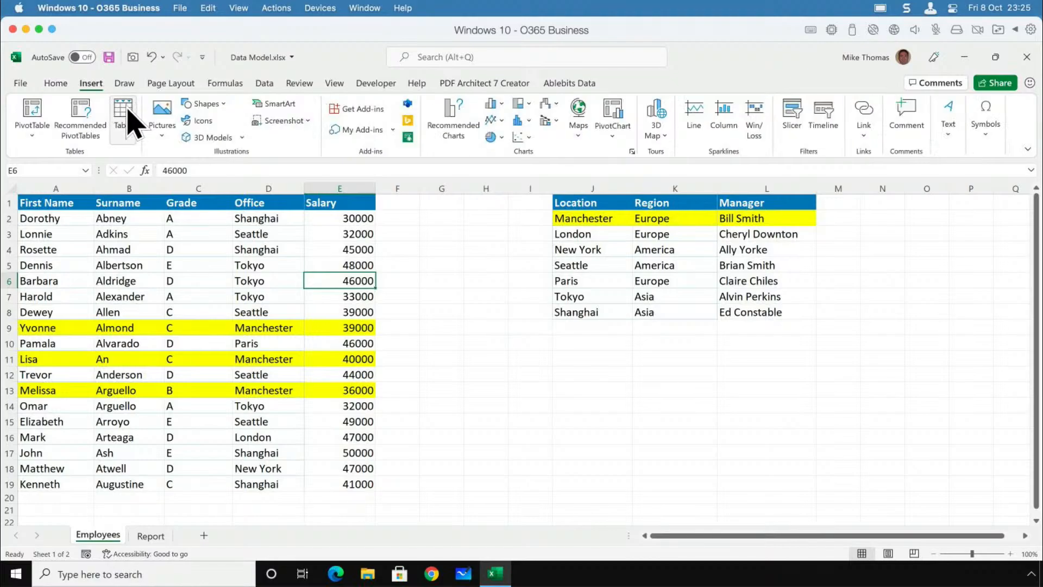
pyautogui.click(124, 115)
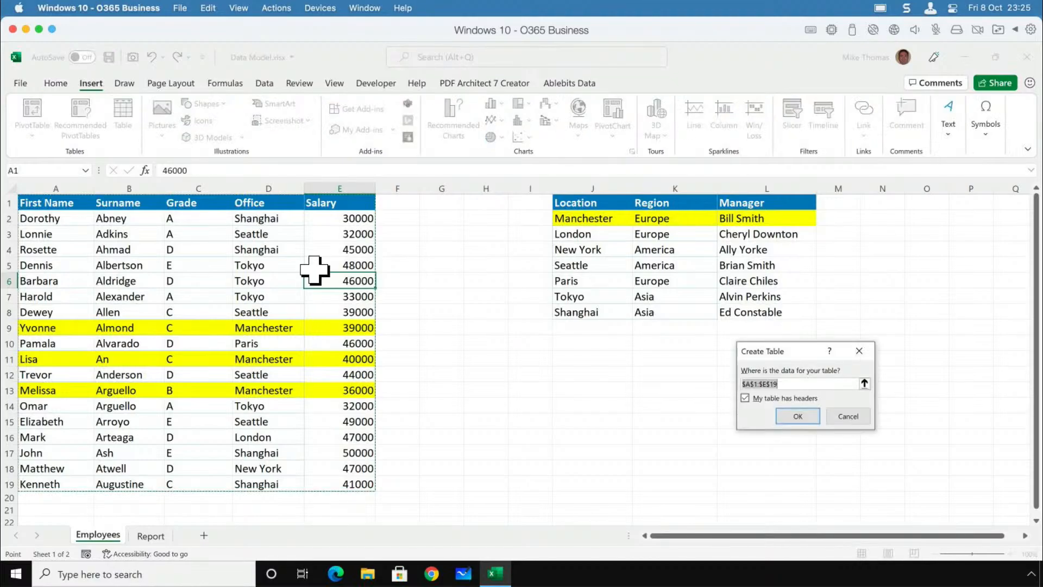
pyautogui.click(797, 416)
# Clear the table style from the new employee table so only its original cell formatting shows.
pyautogui.click(327, 309)
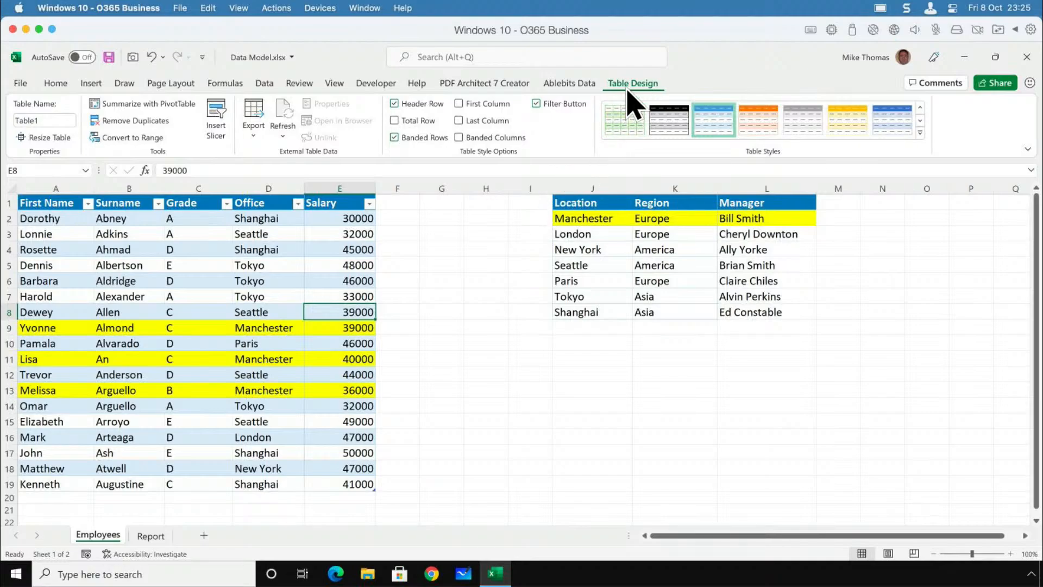
pyautogui.click(920, 132)
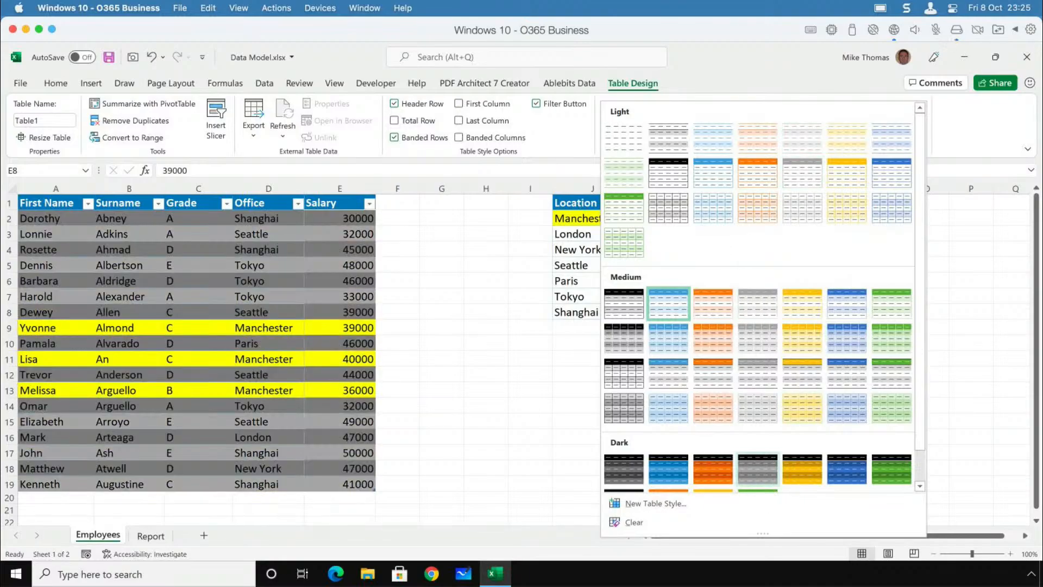
pyautogui.click(633, 524)
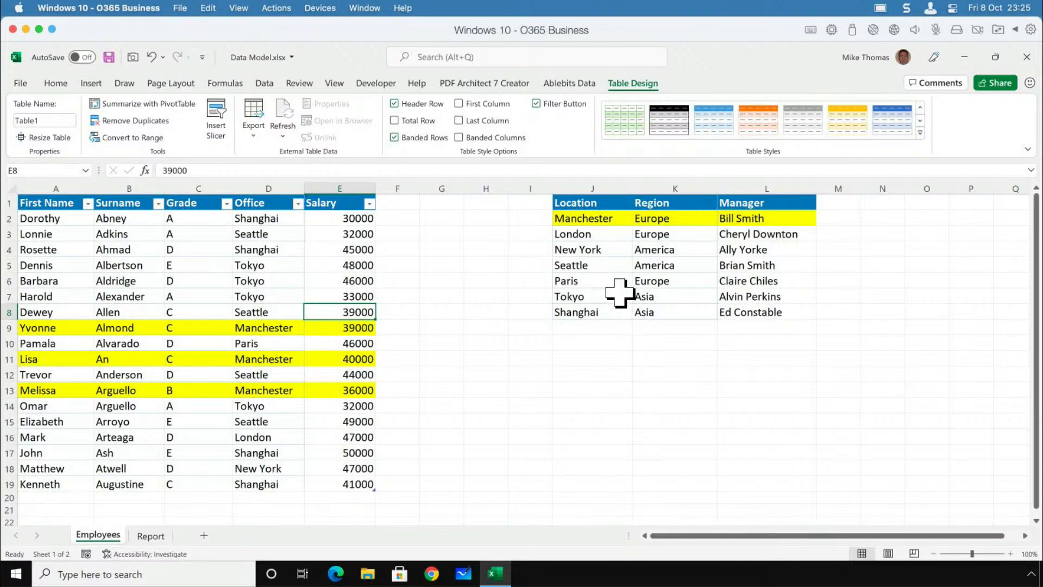
# Convert the location range J1:L8 into an Excel table with headers.
pyautogui.moveTo(591, 206); pyautogui.dragTo(770, 309)
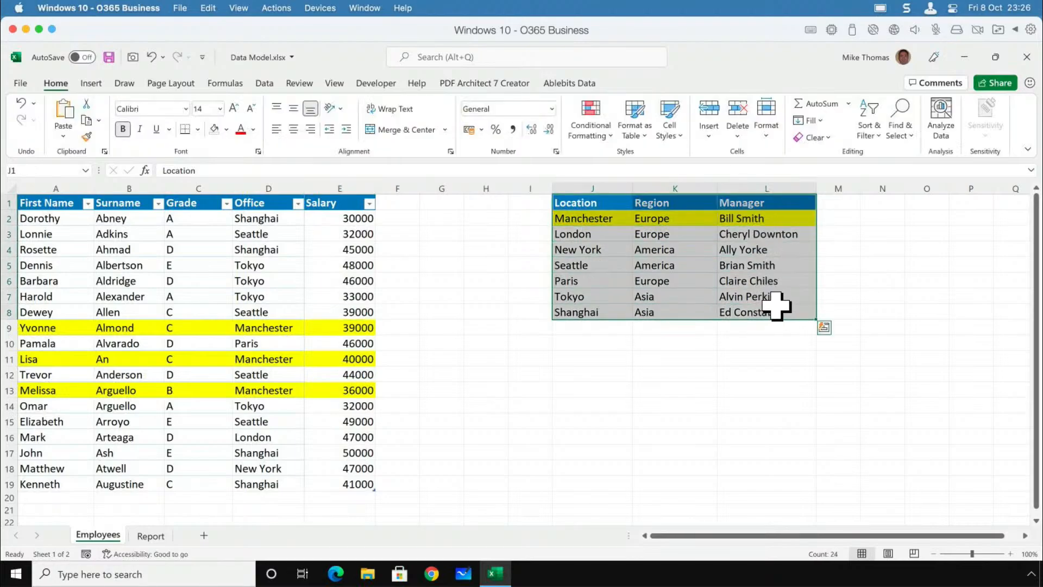
pyautogui.click(687, 251)
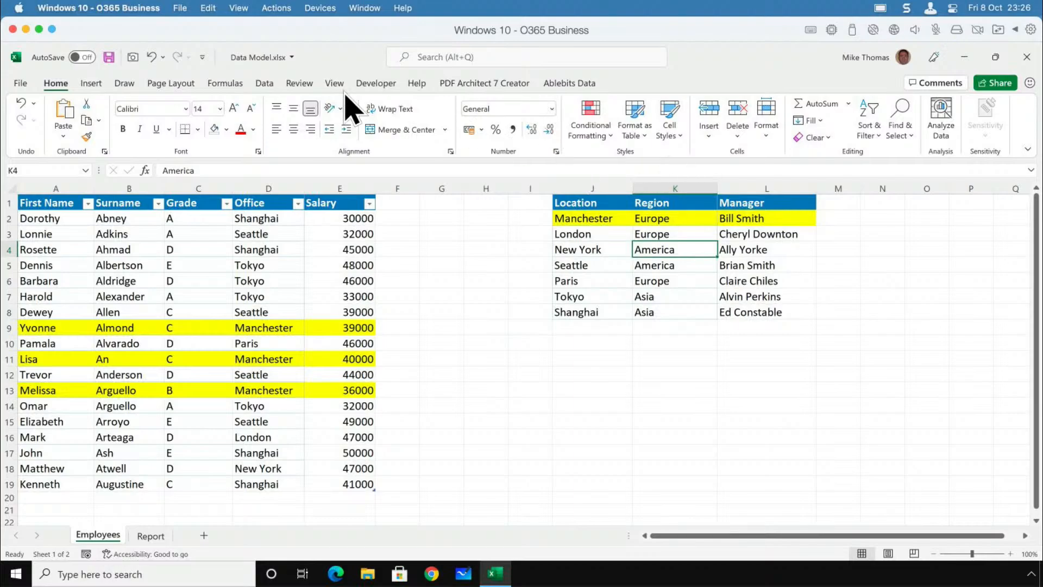
pyautogui.click(91, 83)
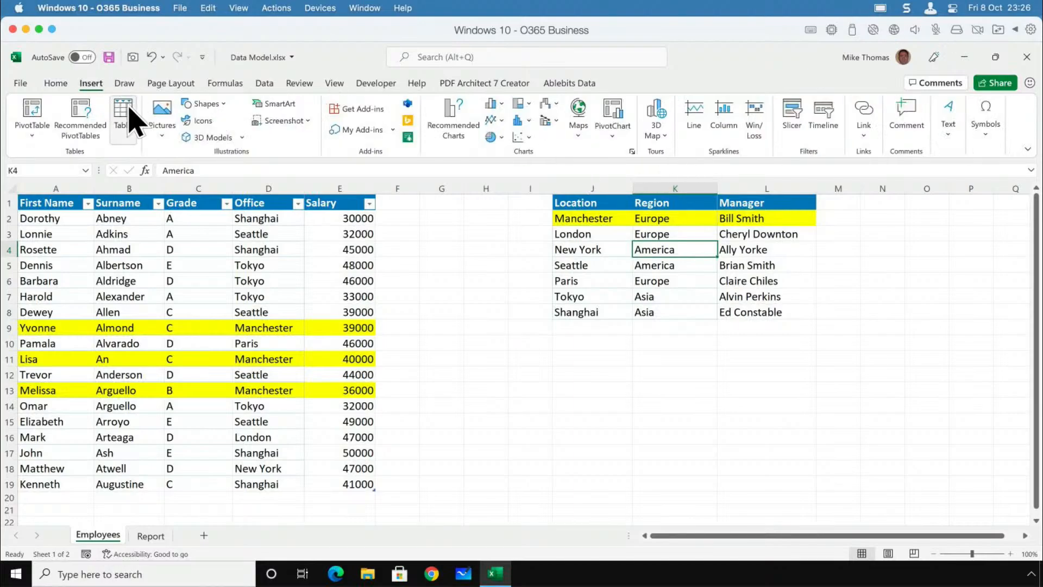
pyautogui.click(123, 112)
pyautogui.click(797, 416)
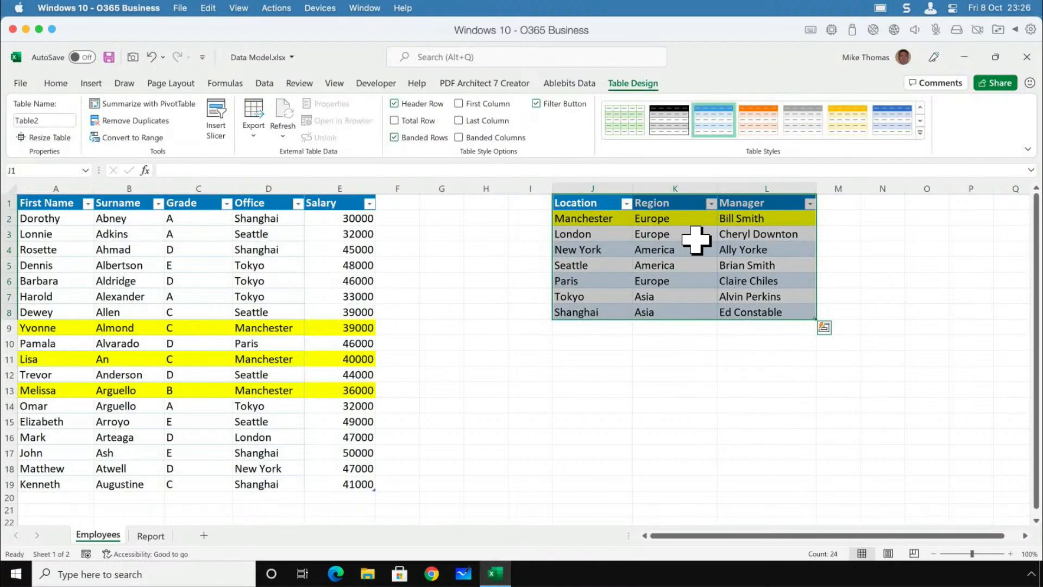
# Clear the table style from the location table.
pyautogui.click(695, 238)
pyautogui.click(920, 132)
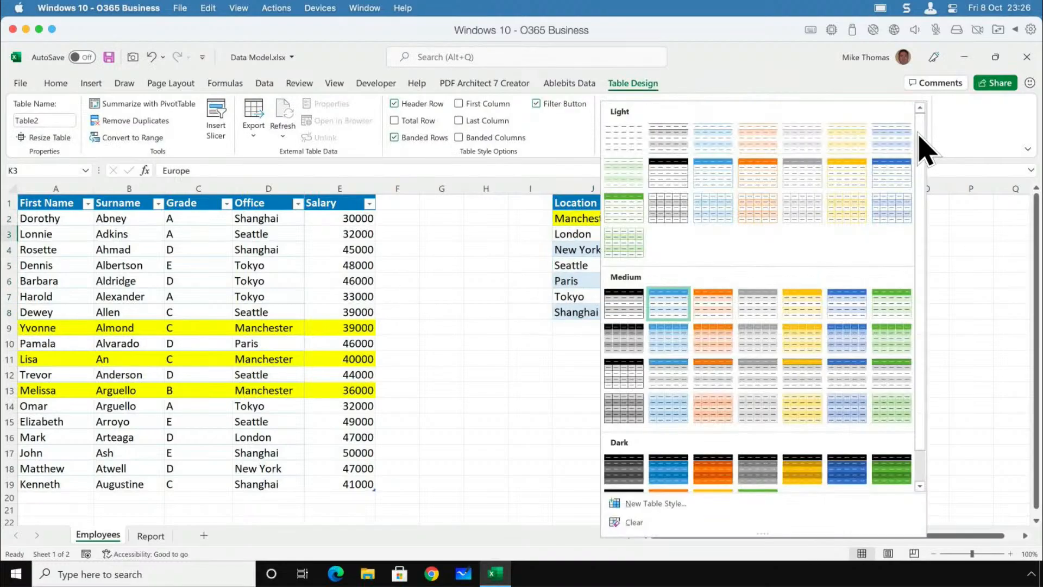
pyautogui.click(540, 385)
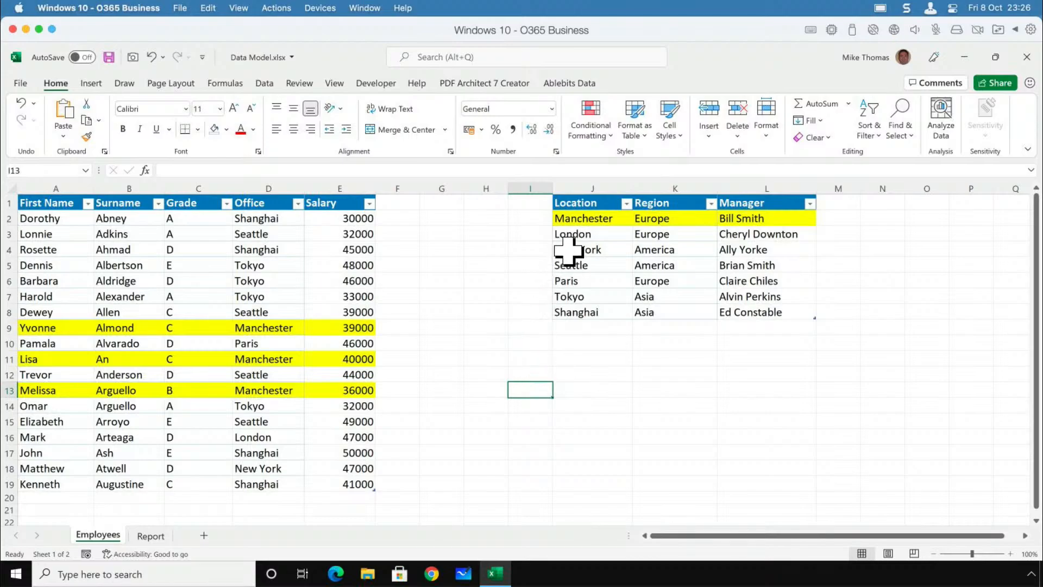
# Compare the location table's Manchester row with the highlighted Manchester employees, and the Location column with the Office column.
pyautogui.moveTo(578, 222); pyautogui.dragTo(761, 226)
pyautogui.moveTo(361, 333); pyautogui.dragTo(350, 389)
pyautogui.moveTo(269, 386); pyautogui.dragTo(40, 389)
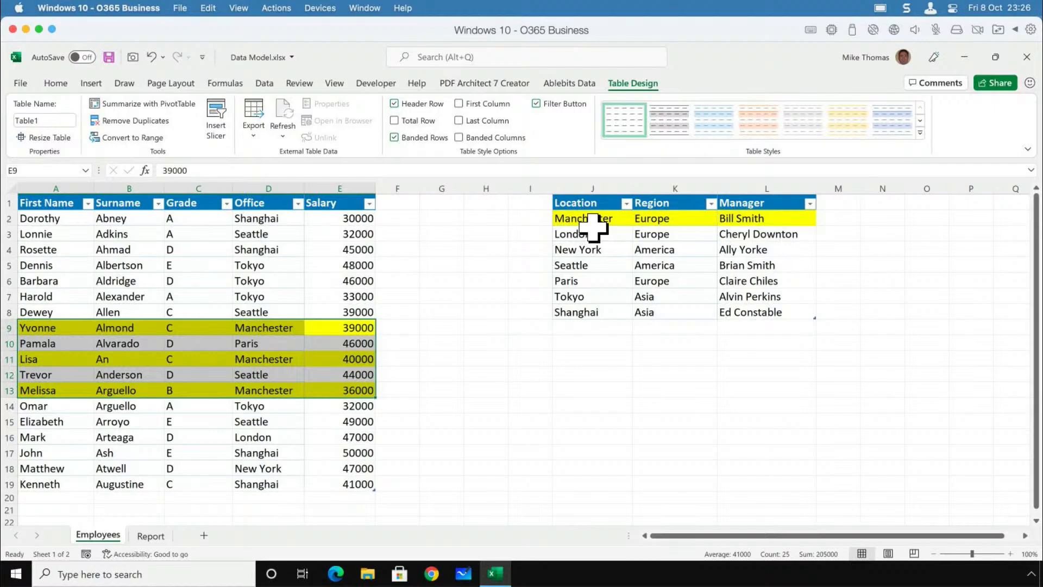
pyautogui.moveTo(588, 220); pyautogui.dragTo(750, 221)
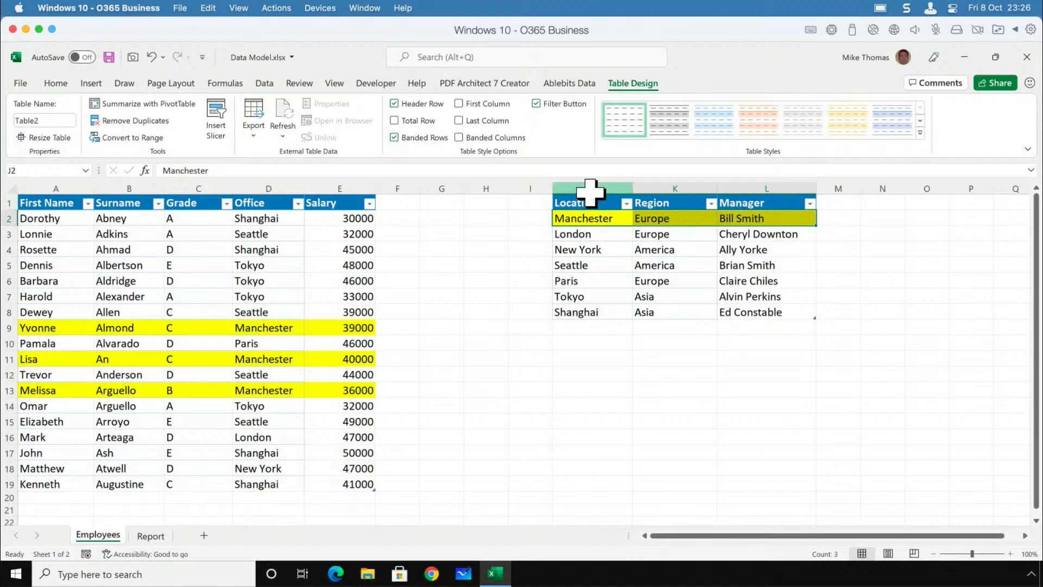
pyautogui.click(592, 188)
pyautogui.click(271, 187)
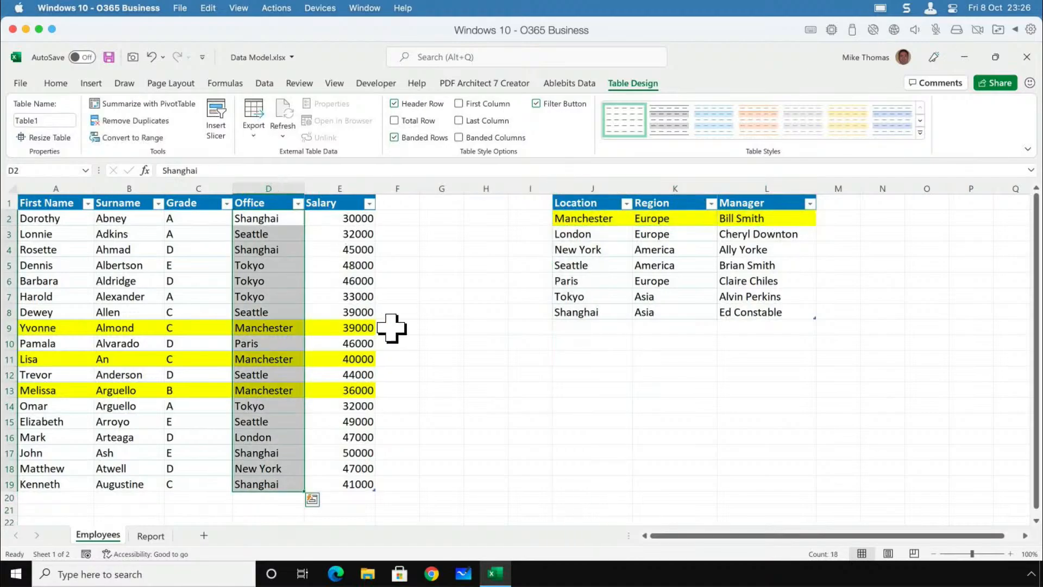
# Fill the Seattle row of the location table, J5:L5, with a light green theme colour.
pyautogui.moveTo(577, 266); pyautogui.dragTo(757, 268)
pyautogui.click(60, 83)
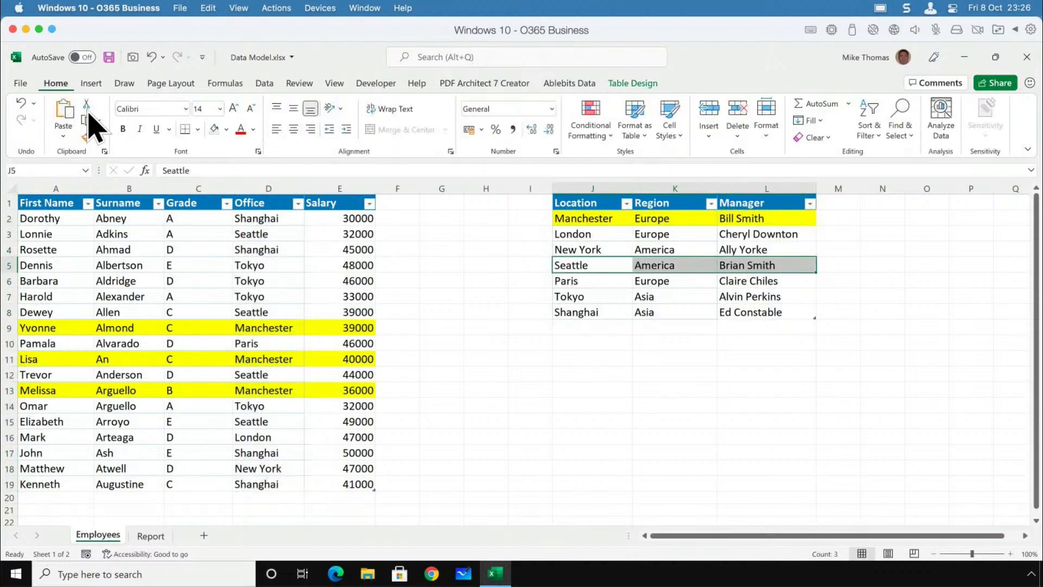
pyautogui.click(226, 130)
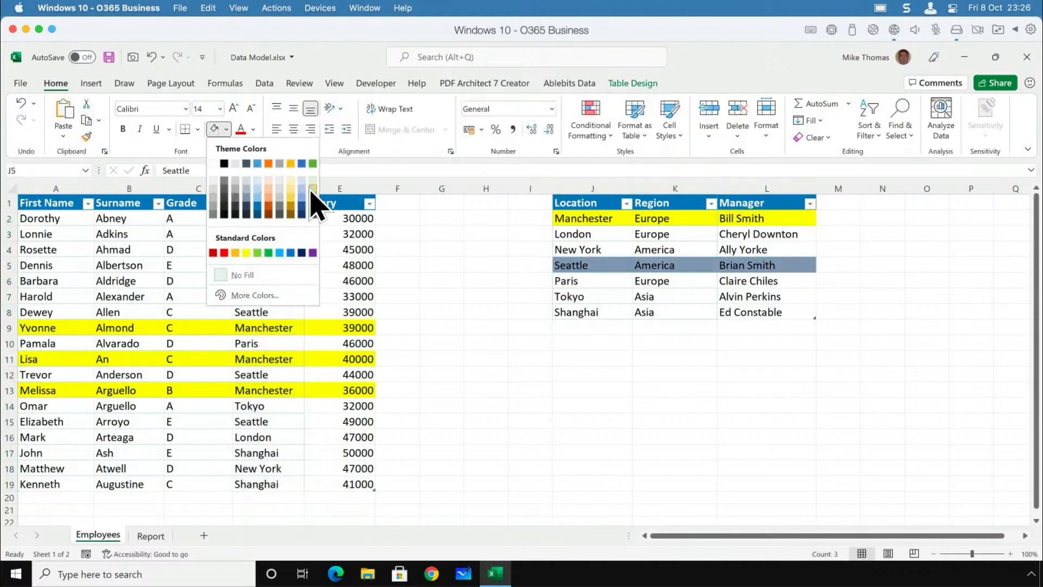
pyautogui.click(310, 198)
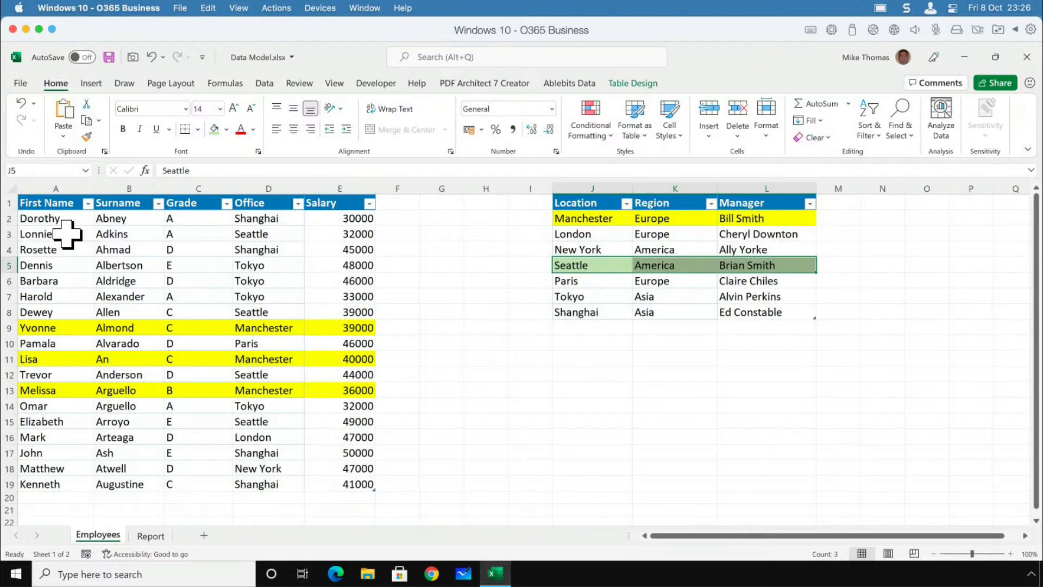
# Apply the same light green fill to the Seattle employees in rows 3, 8, 15 and 12 of the employee table.
pyautogui.moveTo(70, 235); pyautogui.dragTo(350, 235)
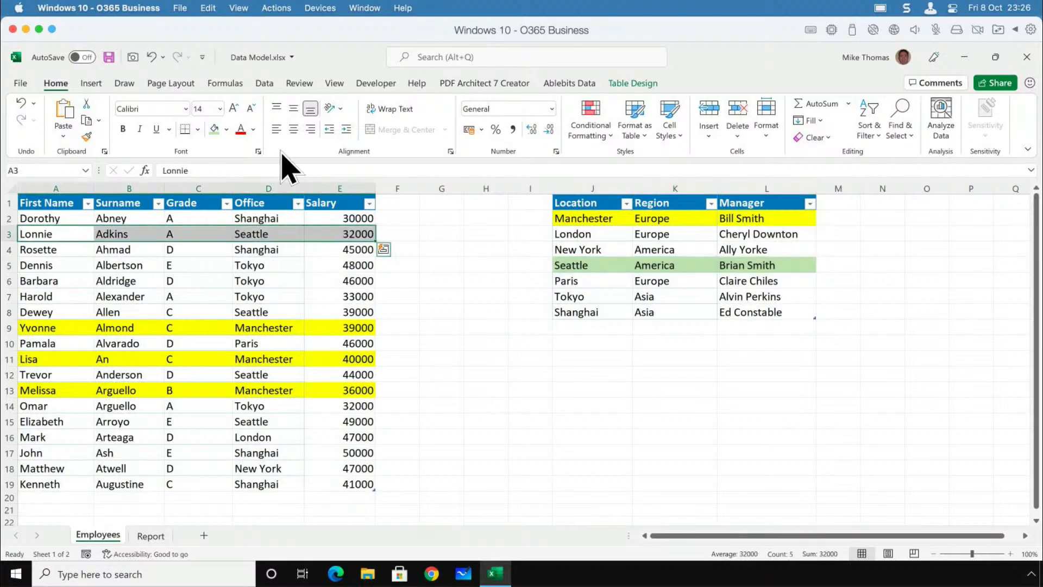
pyautogui.click(214, 129)
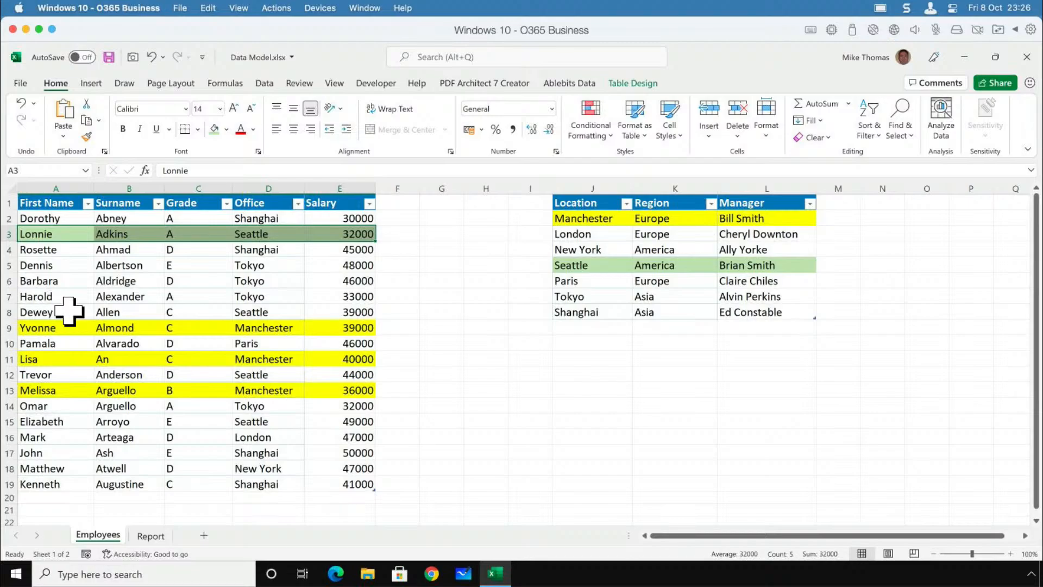
pyautogui.moveTo(69, 311); pyautogui.dragTo(353, 313)
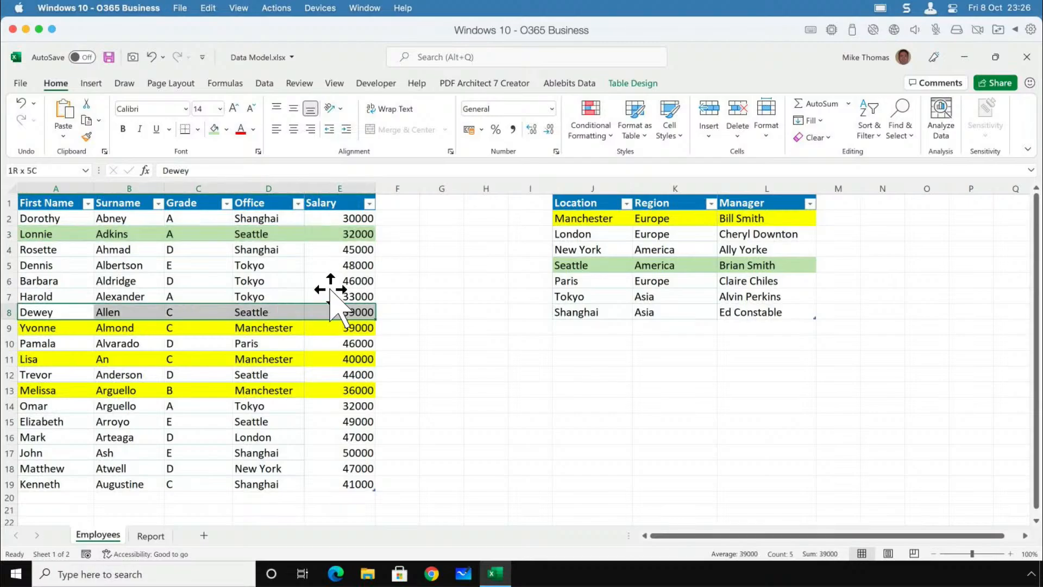
pyautogui.click(213, 129)
pyautogui.click(63, 421)
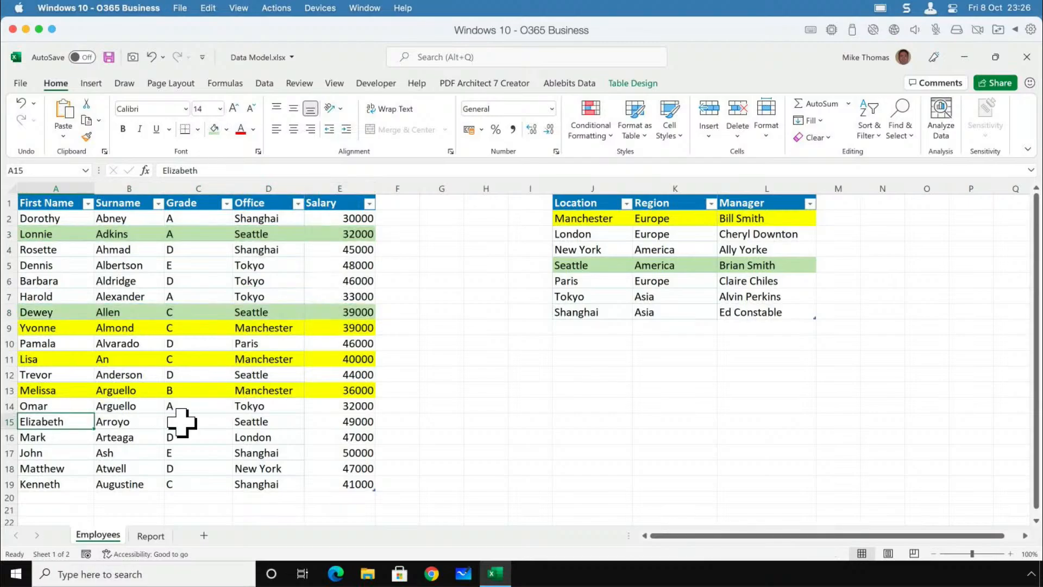
pyautogui.moveTo(181, 421); pyautogui.dragTo(344, 421)
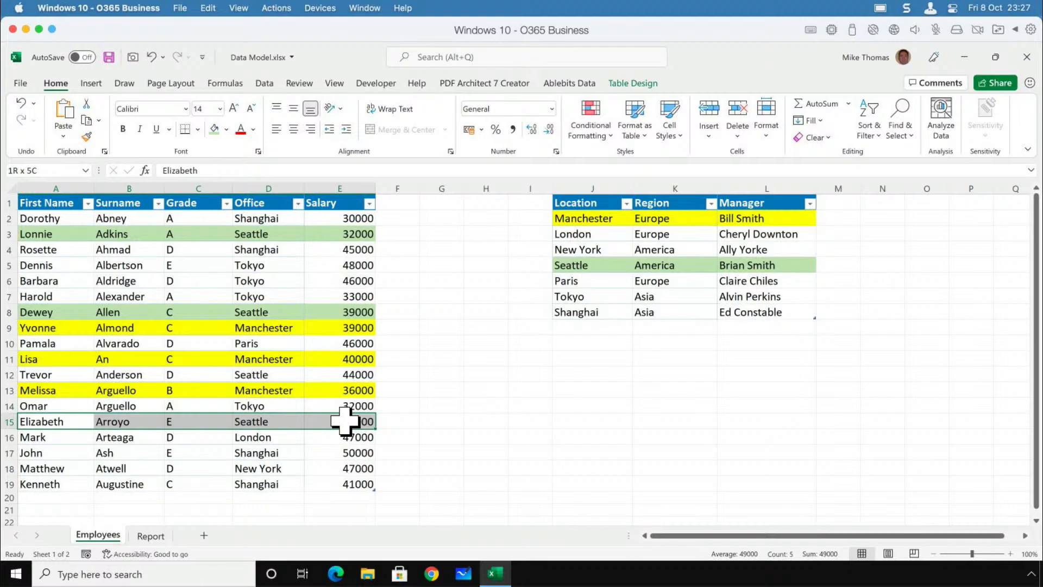
pyautogui.click(214, 131)
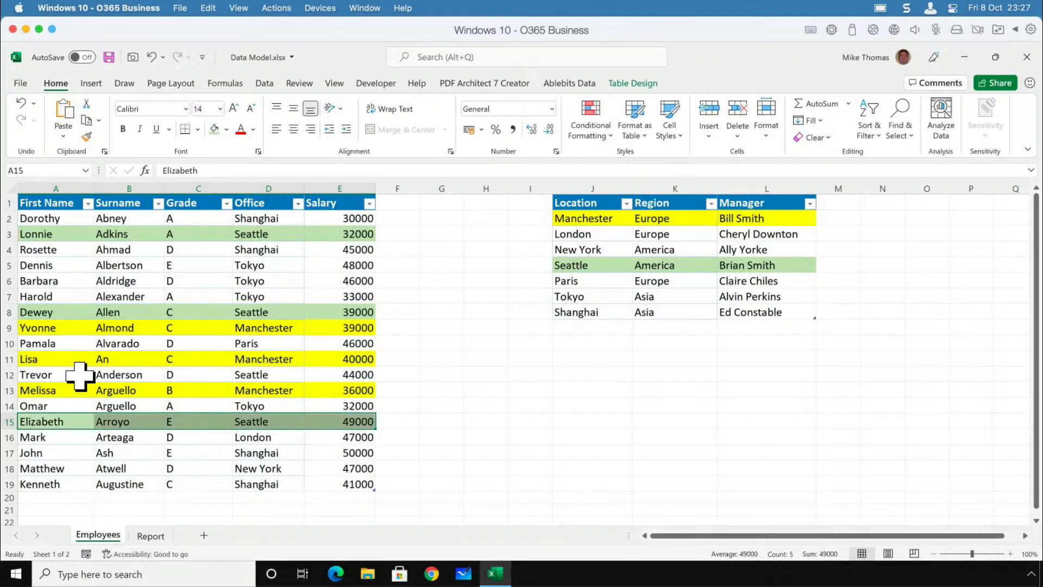
pyautogui.moveTo(82, 375); pyautogui.dragTo(348, 374)
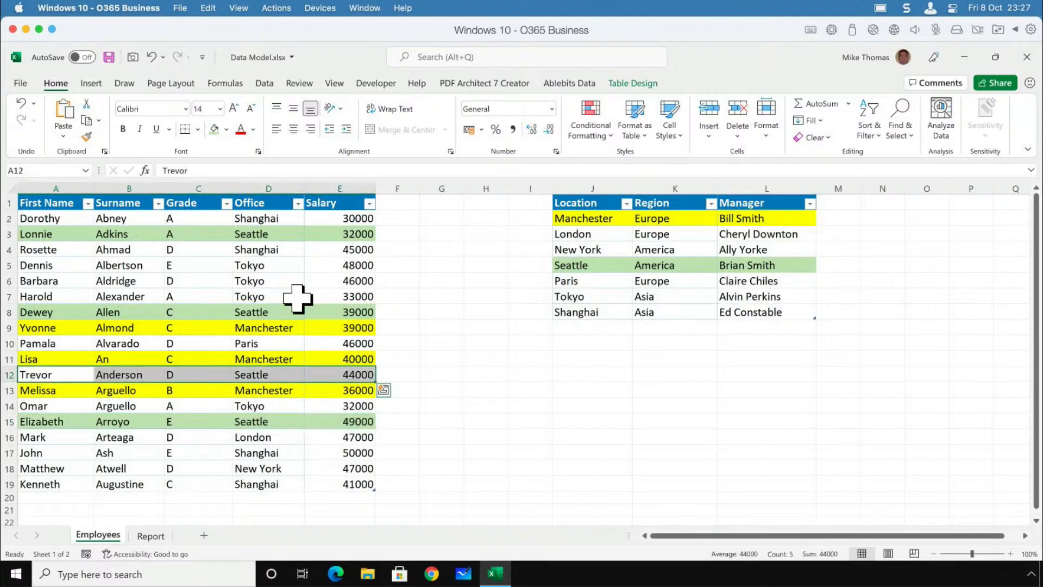
pyautogui.click(214, 130)
pyautogui.click(320, 471)
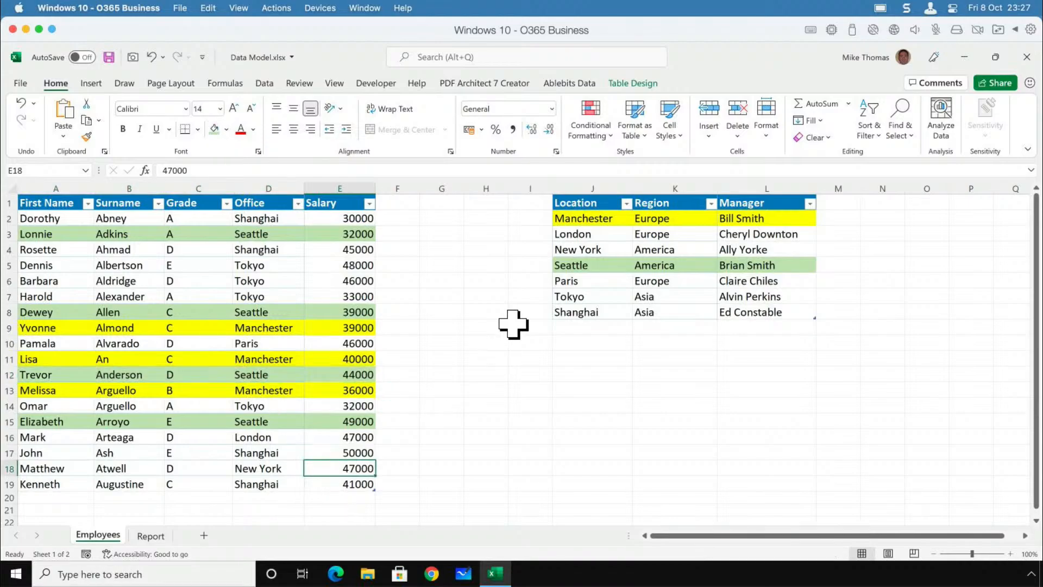
# Compare the location table's Seattle row with the green Seattle employees, and review how the Location column corresponds to the Office column.
pyautogui.click(591, 264)
pyautogui.moveTo(591, 264); pyautogui.dragTo(784, 266)
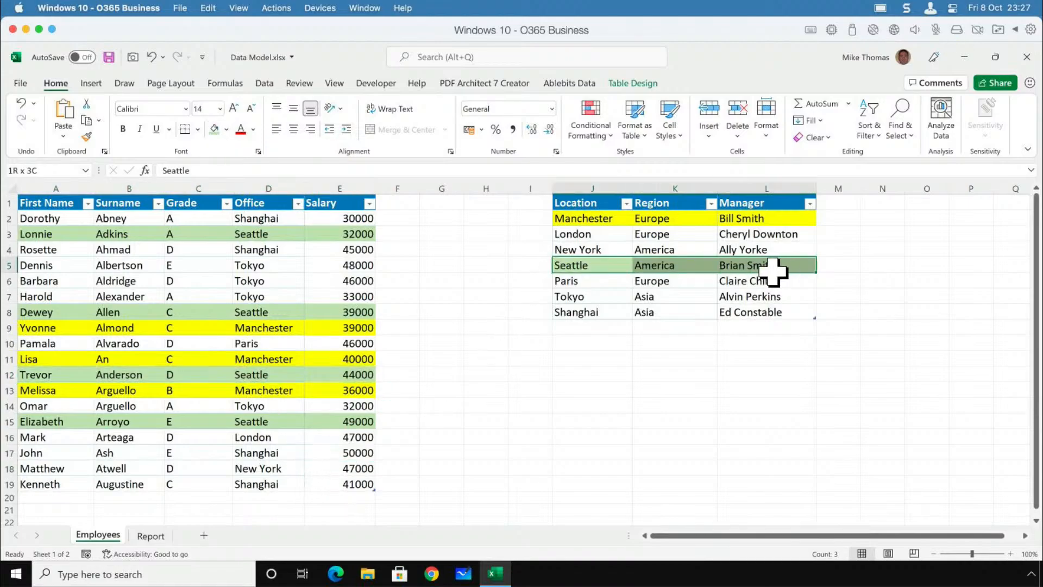
pyautogui.moveTo(370, 234); pyautogui.dragTo(28, 234)
pyautogui.moveTo(316, 315); pyautogui.dragTo(157, 318)
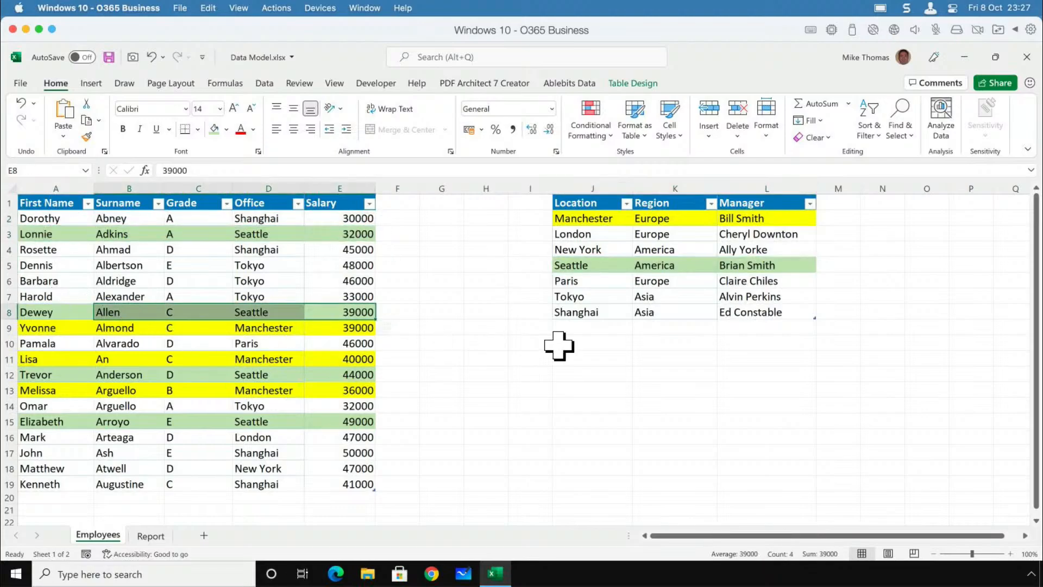
pyautogui.click(589, 357)
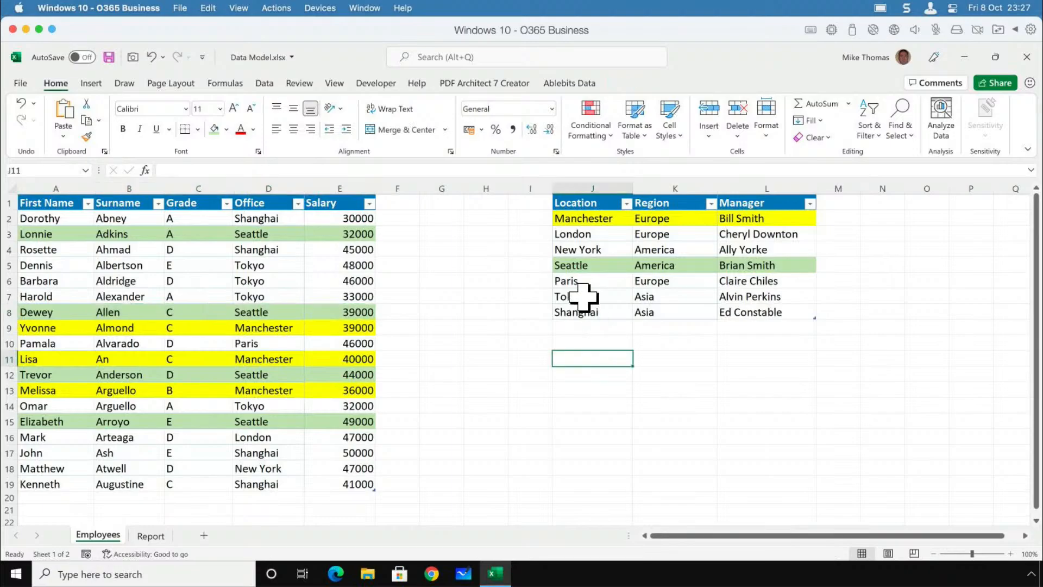
pyautogui.click(577, 263)
pyautogui.moveTo(687, 266); pyautogui.dragTo(740, 263)
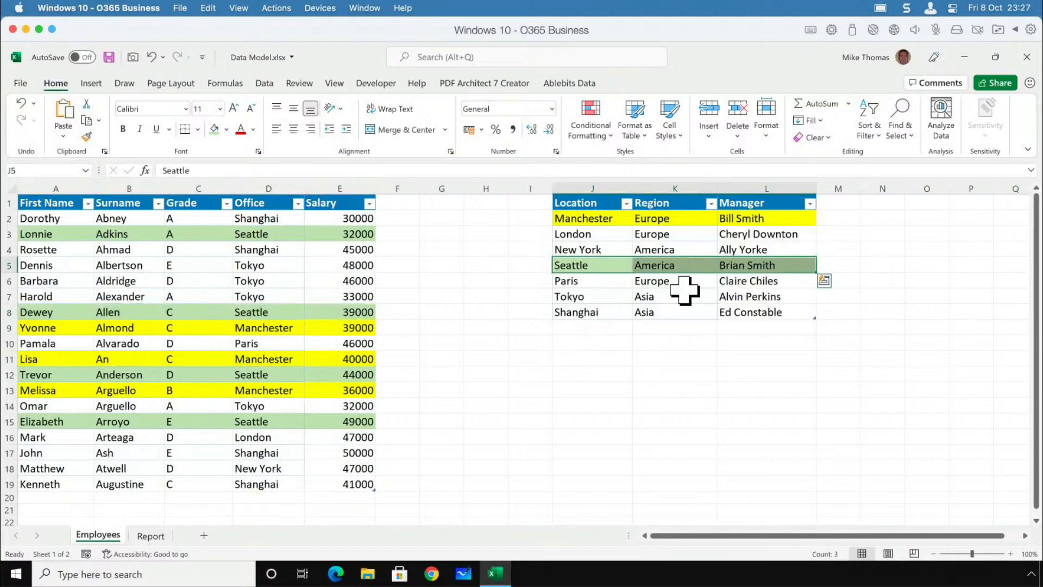
pyautogui.moveTo(82, 220); pyautogui.dragTo(344, 482)
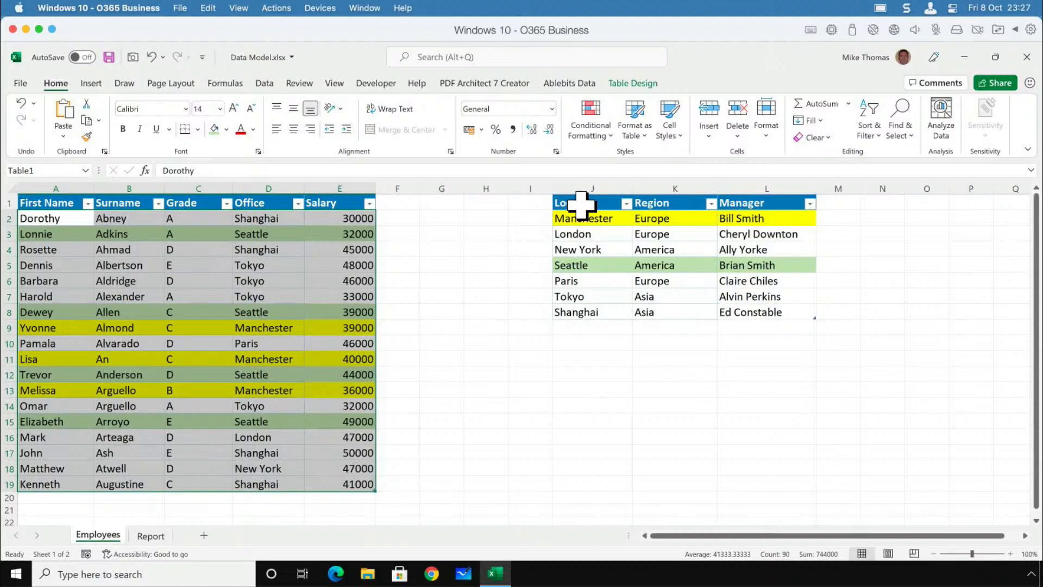
pyautogui.moveTo(581, 205); pyautogui.dragTo(772, 312)
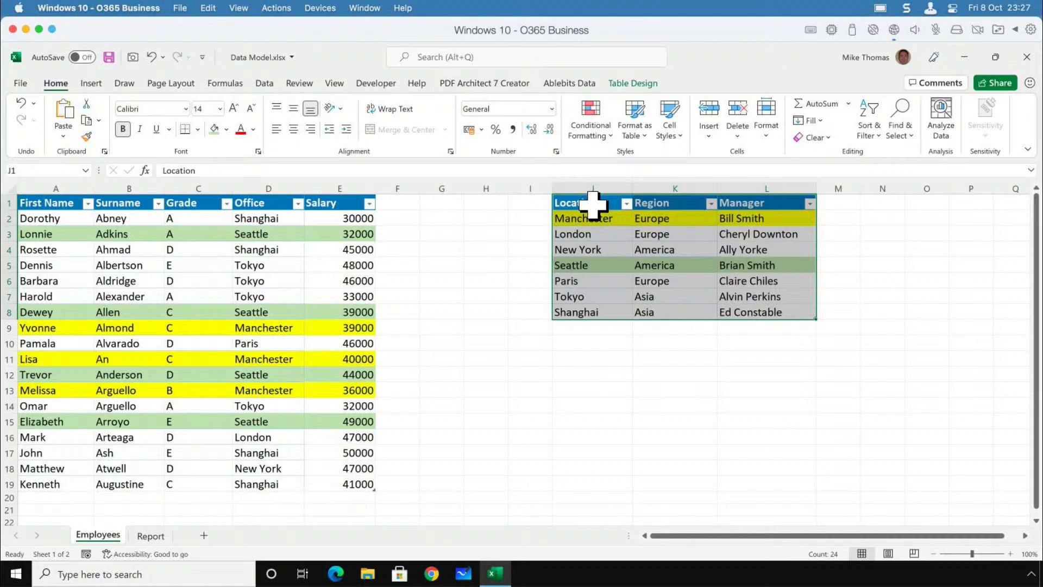
pyautogui.moveTo(593, 205); pyautogui.dragTo(596, 314)
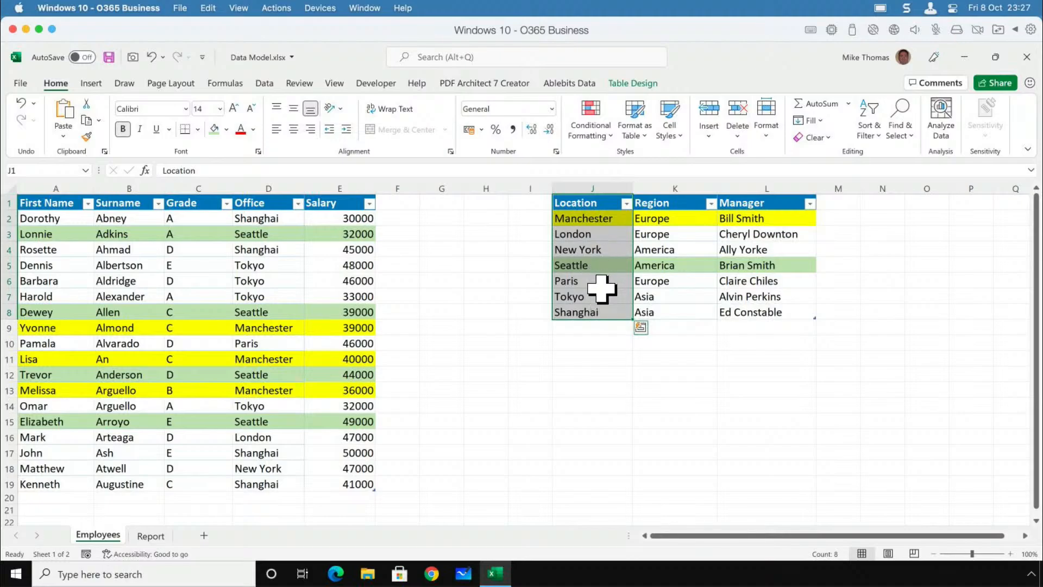
pyautogui.click(607, 297)
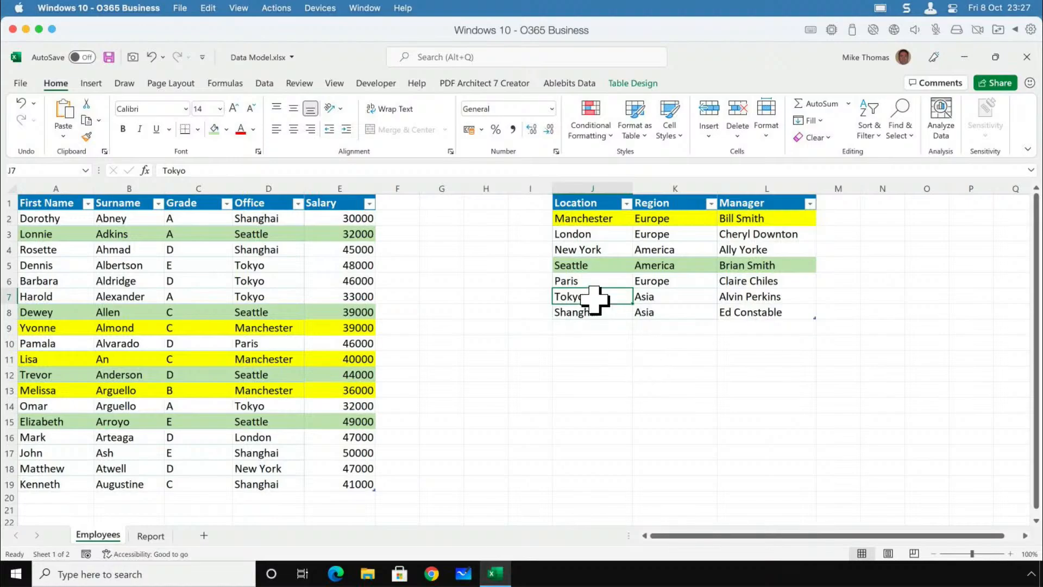
pyautogui.click(270, 250)
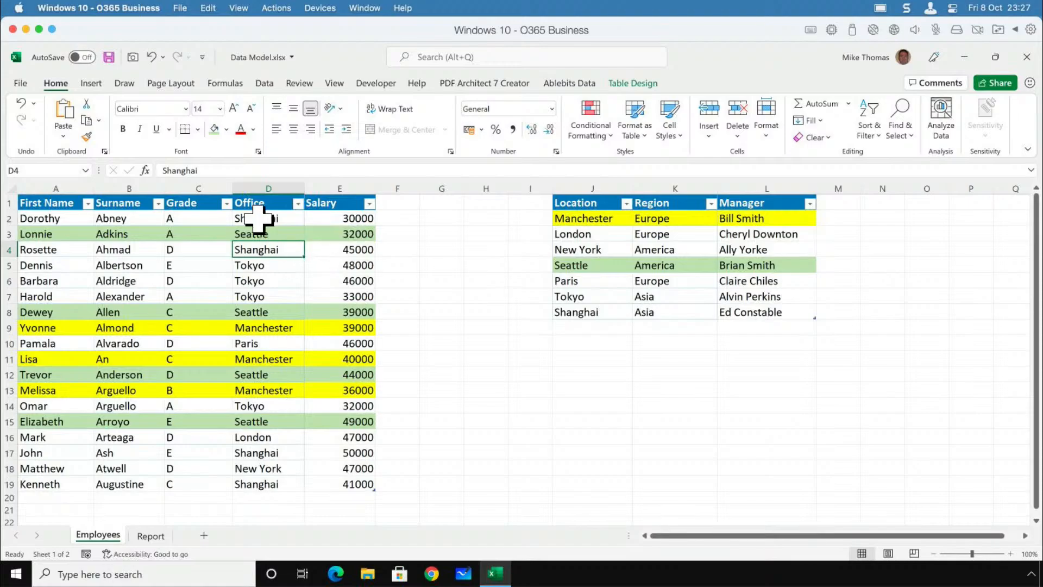
# Check the table names of both tables and rename the employee table as Employees.
pyautogui.moveTo(74, 205); pyautogui.dragTo(344, 438)
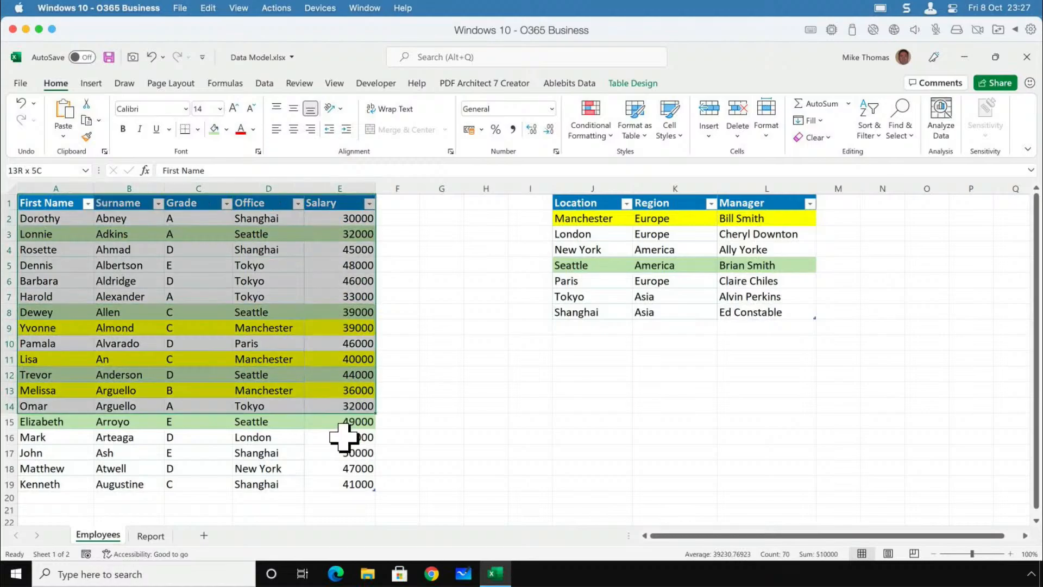
pyautogui.click(339, 407)
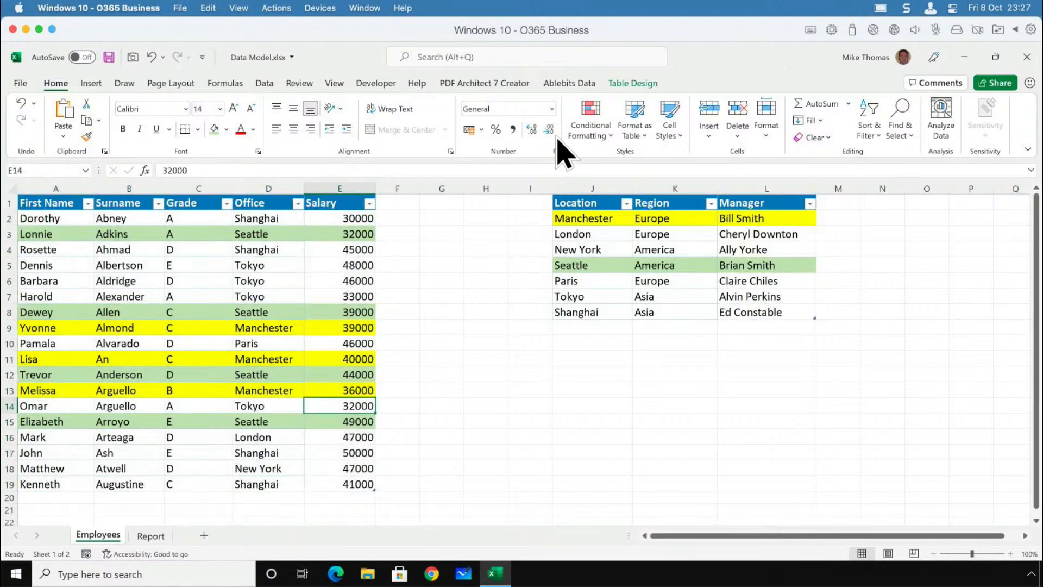
pyautogui.click(633, 84)
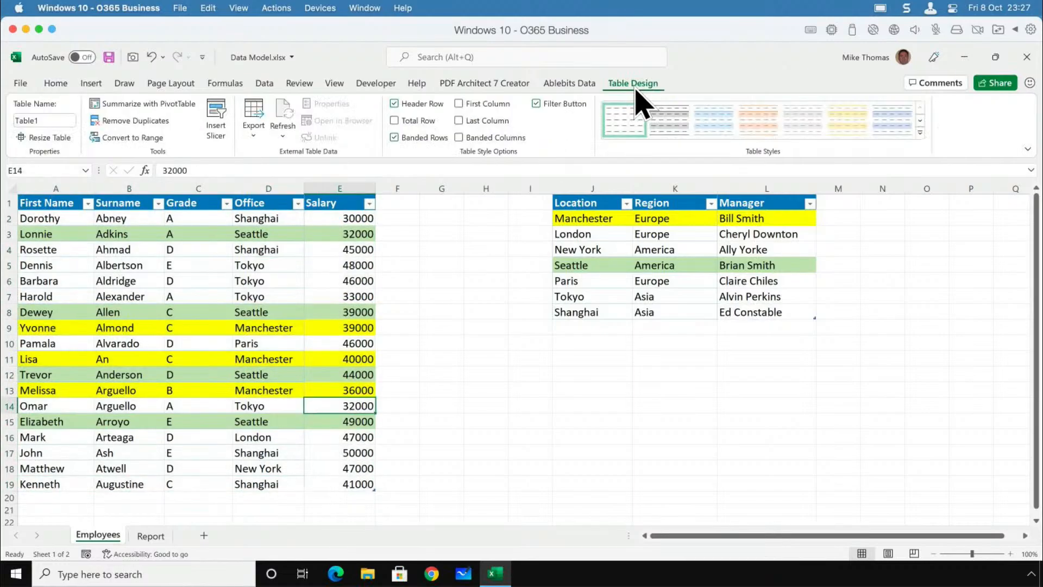
pyautogui.click(47, 122)
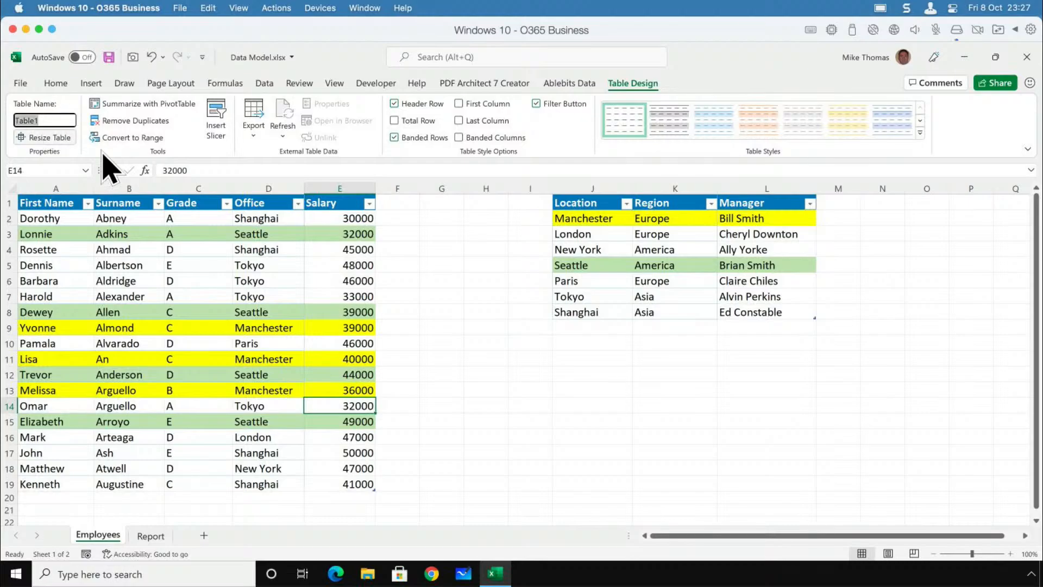
pyautogui.click(611, 249)
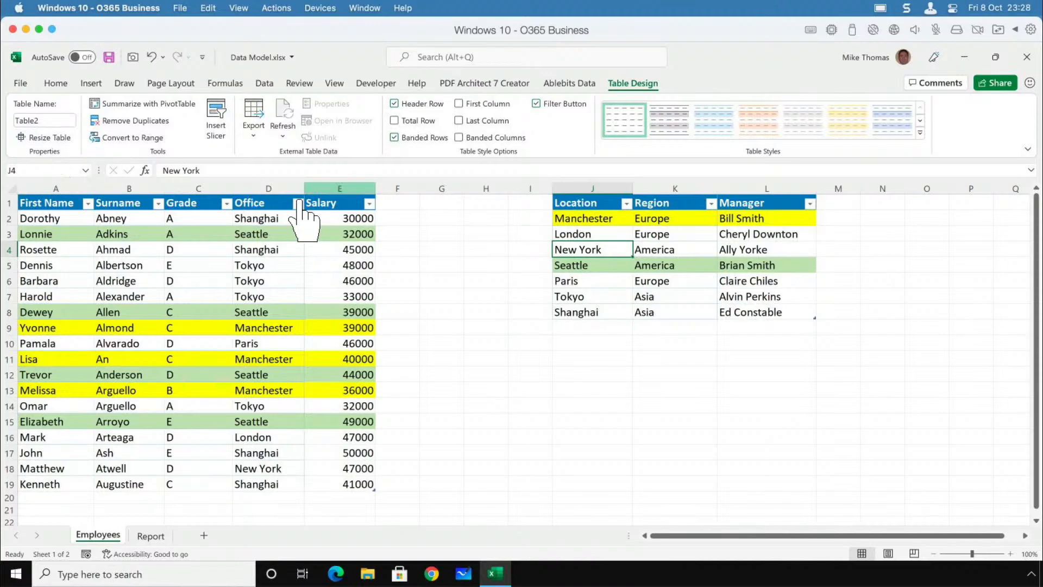
pyautogui.moveTo(81, 202); pyautogui.dragTo(336, 476)
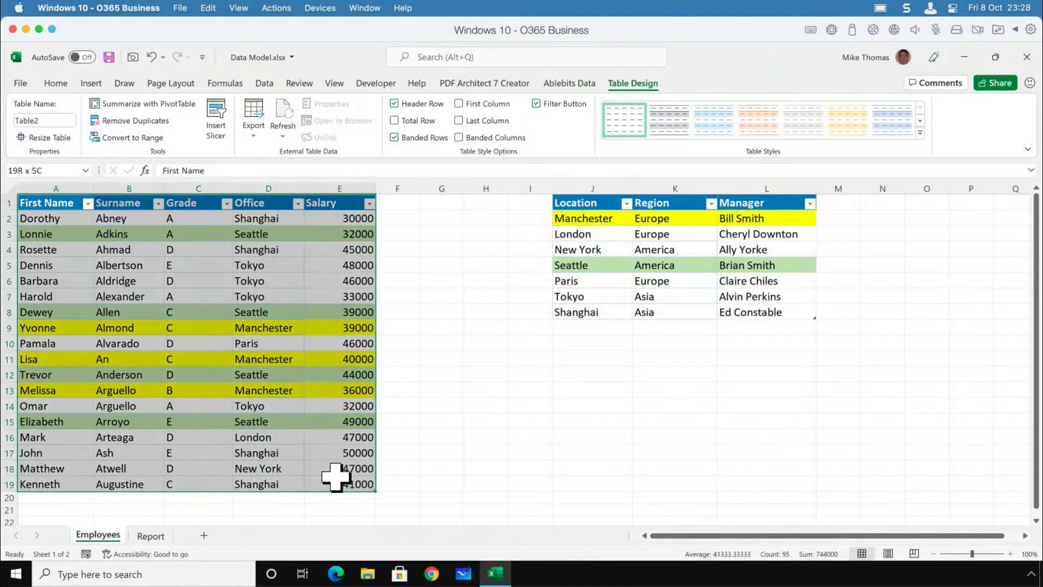
pyautogui.click(289, 409)
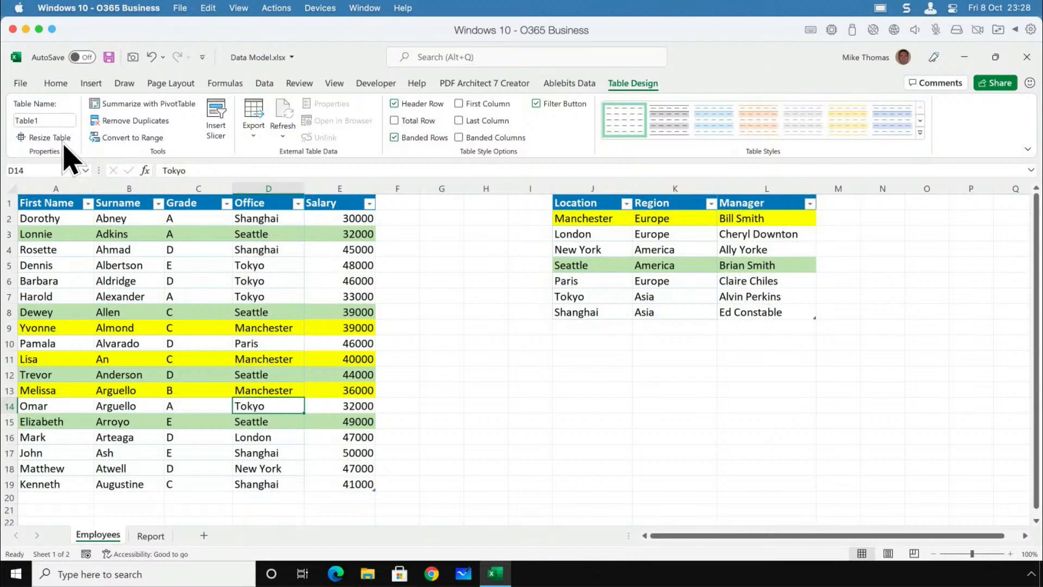
pyautogui.click(40, 120)
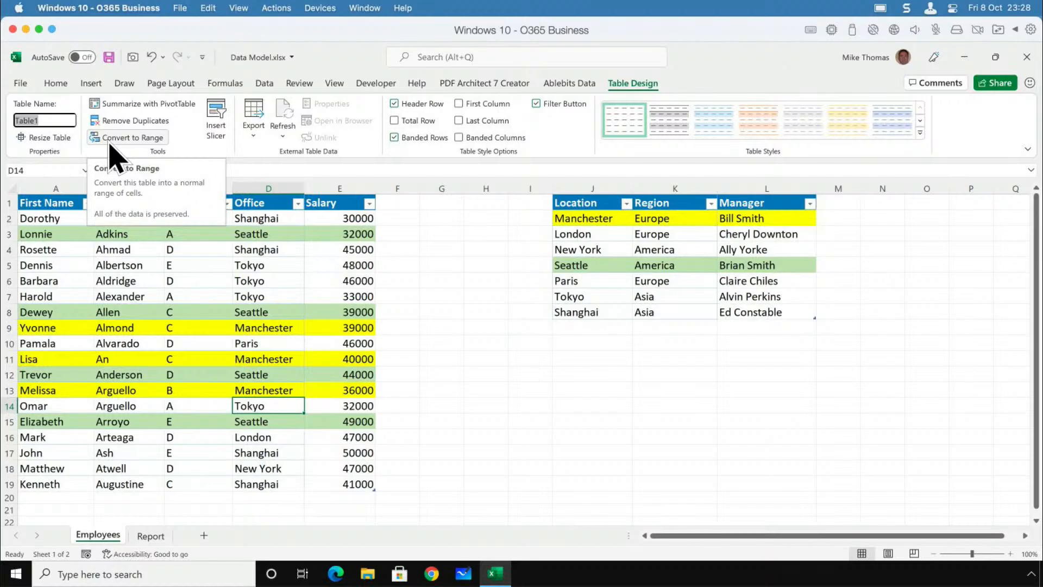
pyautogui.write('E')
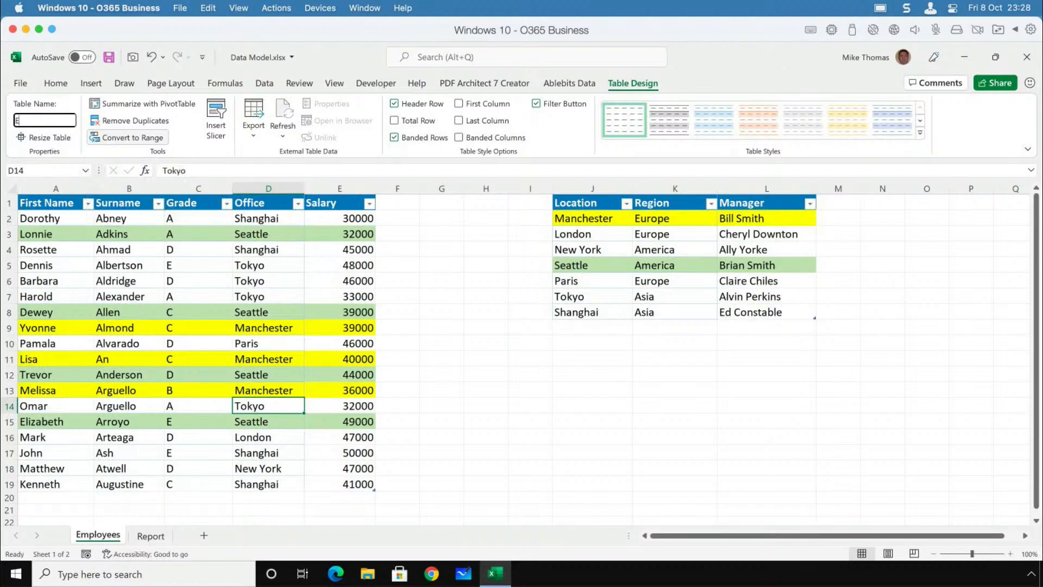
pyautogui.write('mployees')
pyautogui.press('Return')
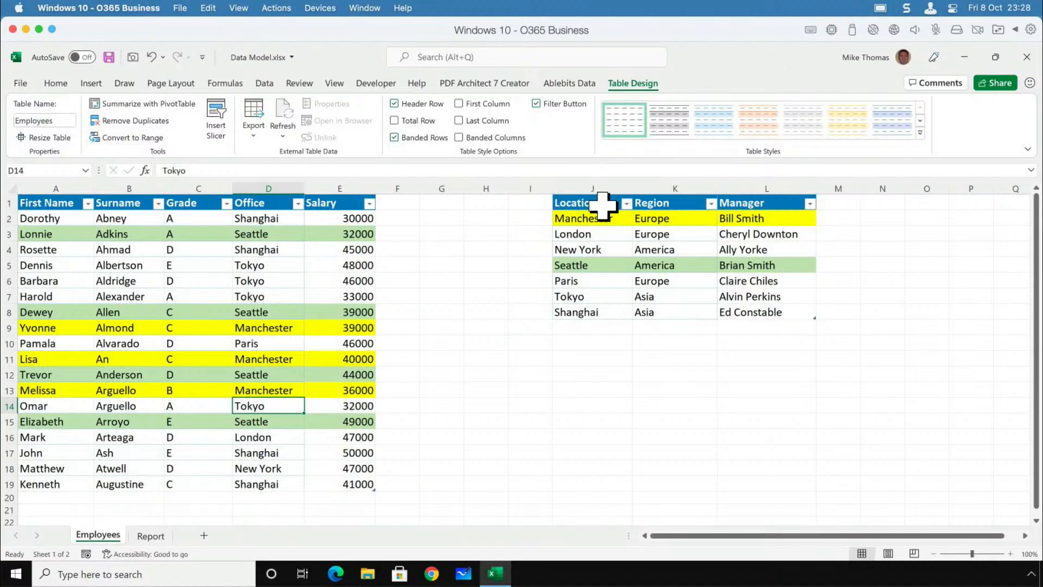
# Rename the location table J1:L8 as Locations.
pyautogui.moveTo(601, 205); pyautogui.dragTo(768, 315)
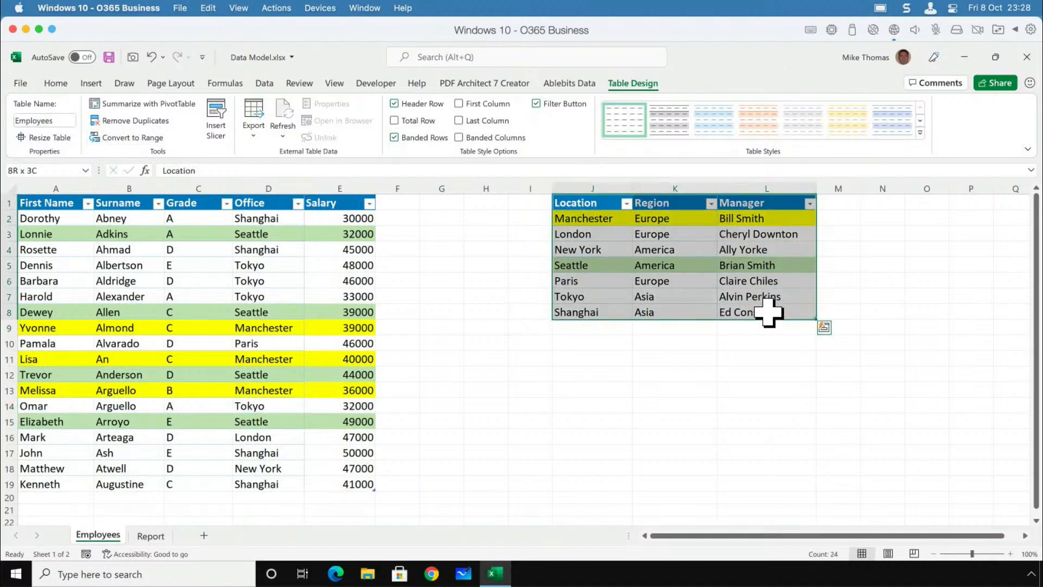
pyautogui.click(52, 118)
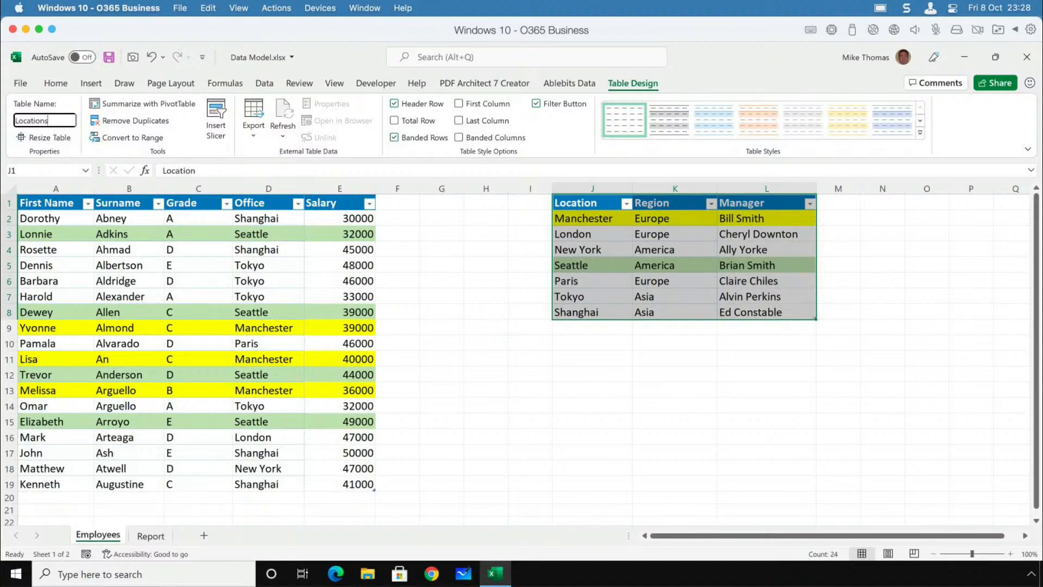
pyautogui.press('Return')
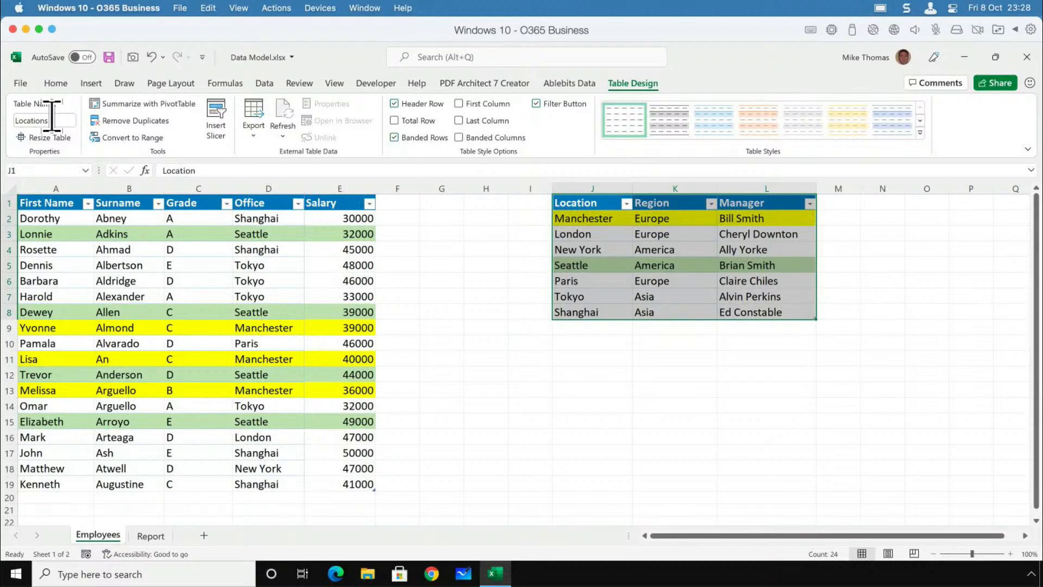
# Enable the Data Analysis add-ins for managing the data model, and close the empty Power Pivot window.
pyautogui.click(130, 272)
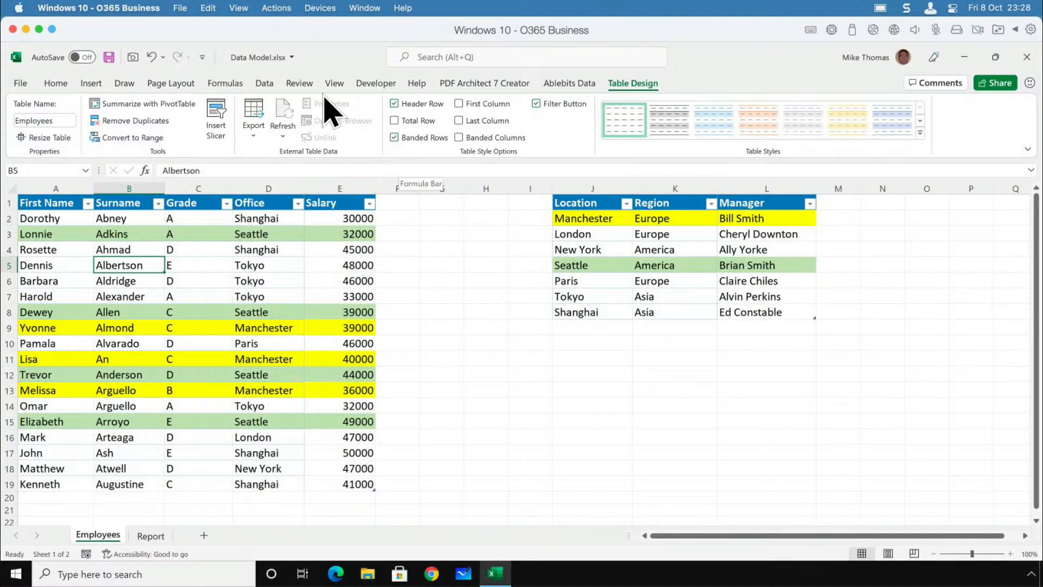
pyautogui.click(265, 85)
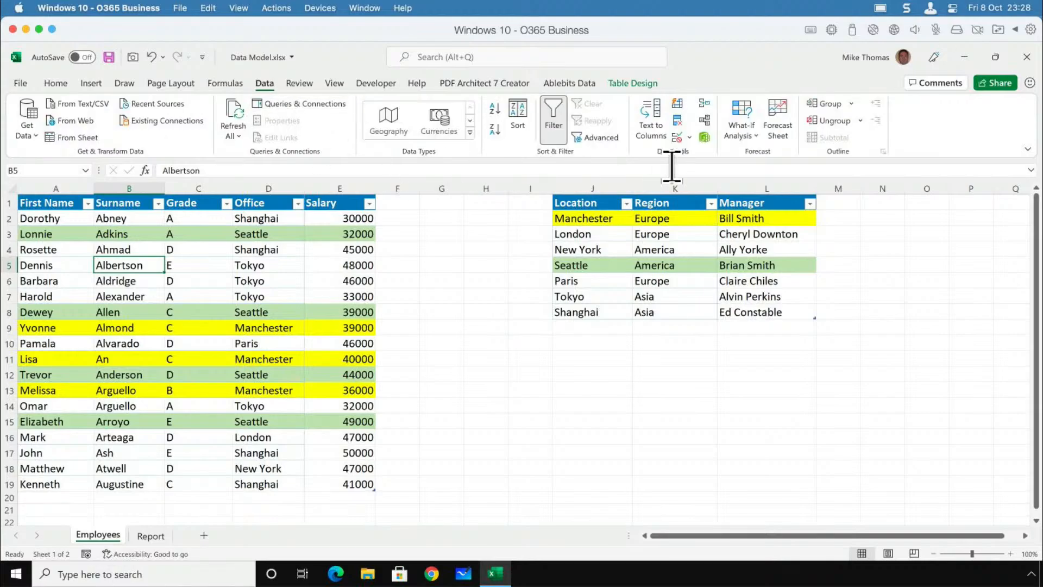
pyautogui.click(705, 138)
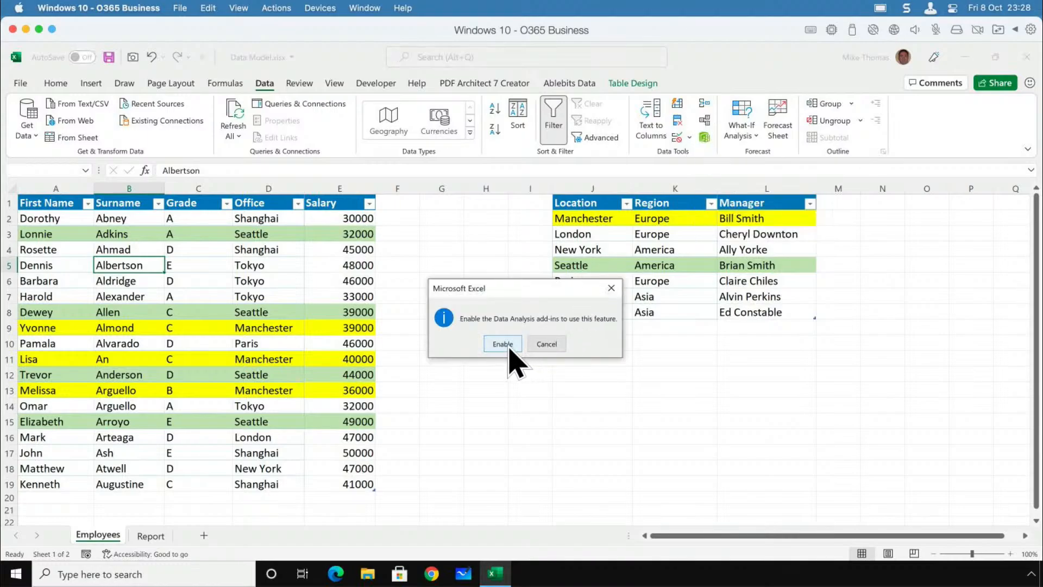
pyautogui.click(502, 343)
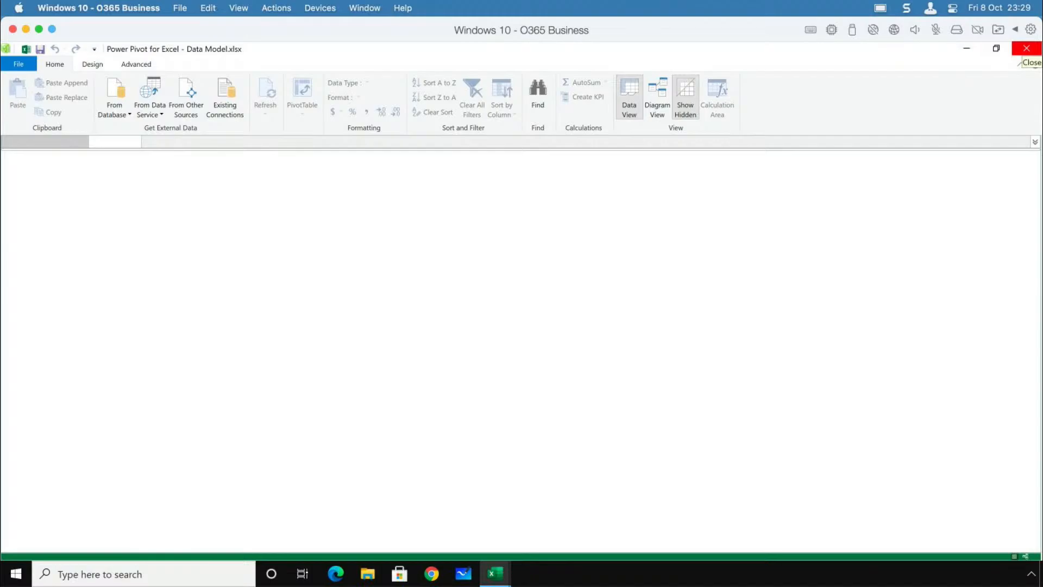
pyautogui.click(1026, 49)
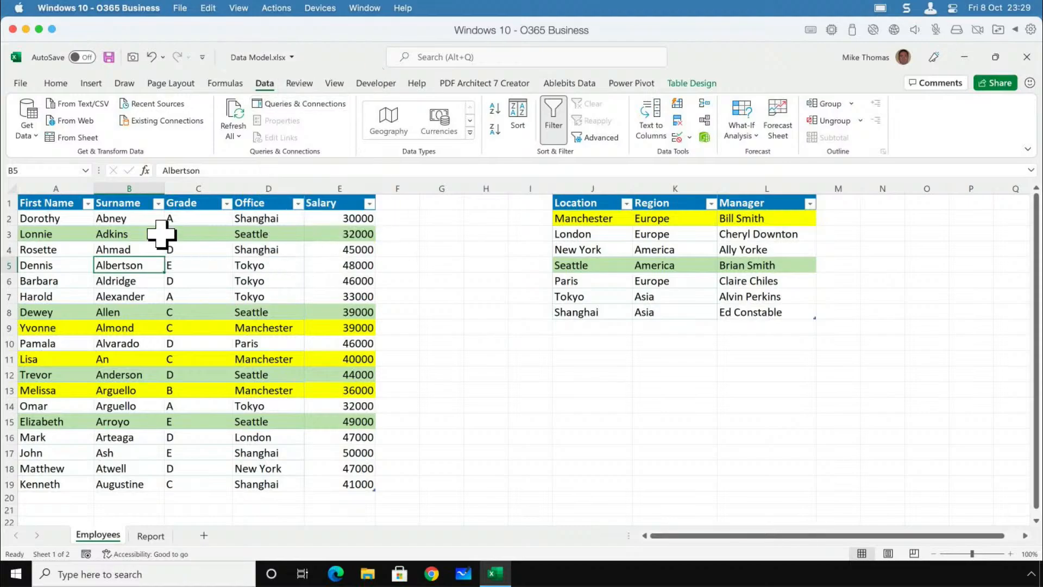
# Try to add the Employees table to the data model and dismiss the error dialog.
pyautogui.moveTo(74, 203); pyautogui.dragTo(358, 497)
pyautogui.click(288, 384)
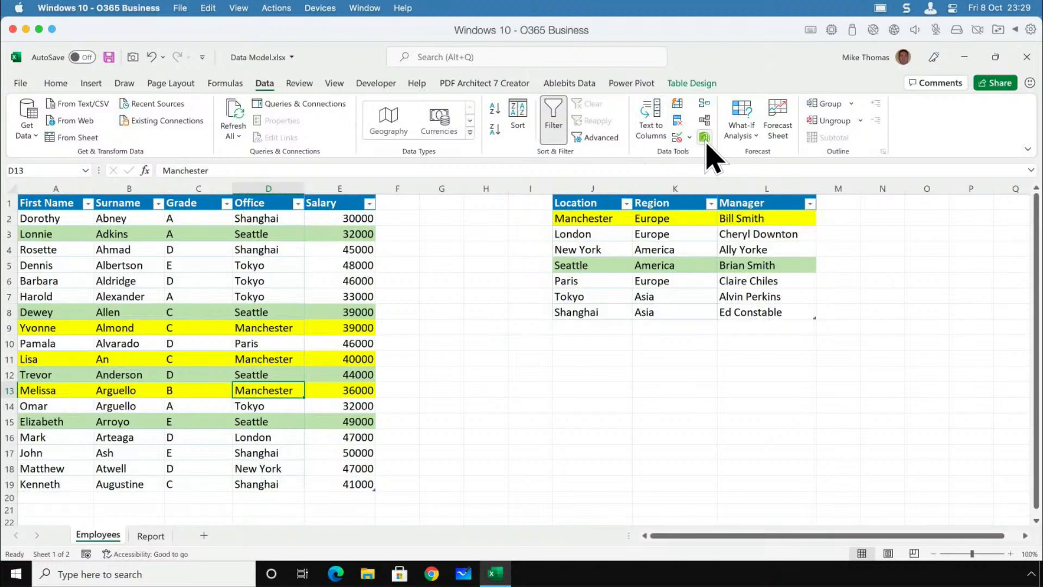
pyautogui.click(631, 83)
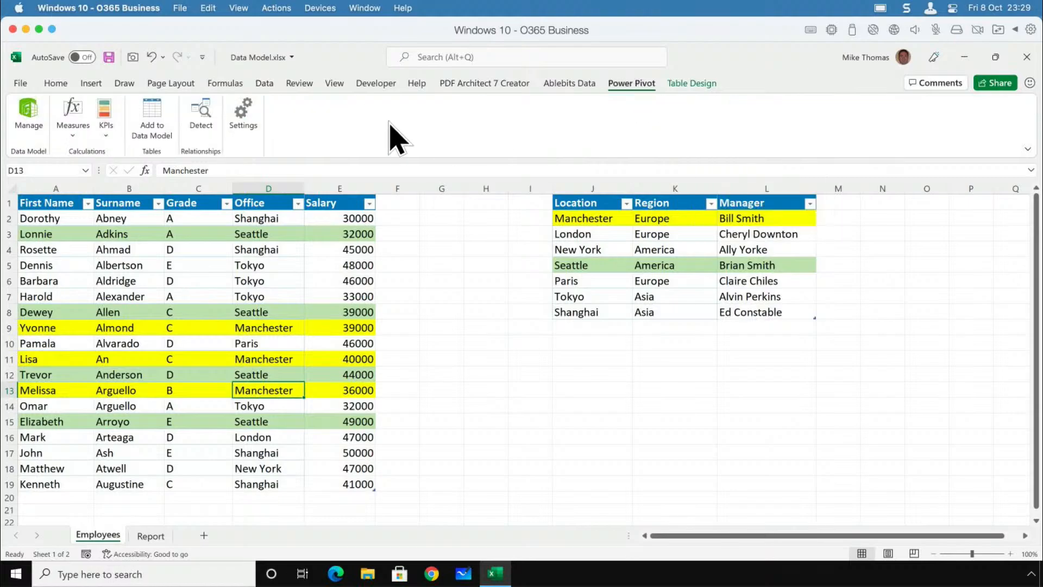
pyautogui.click(155, 119)
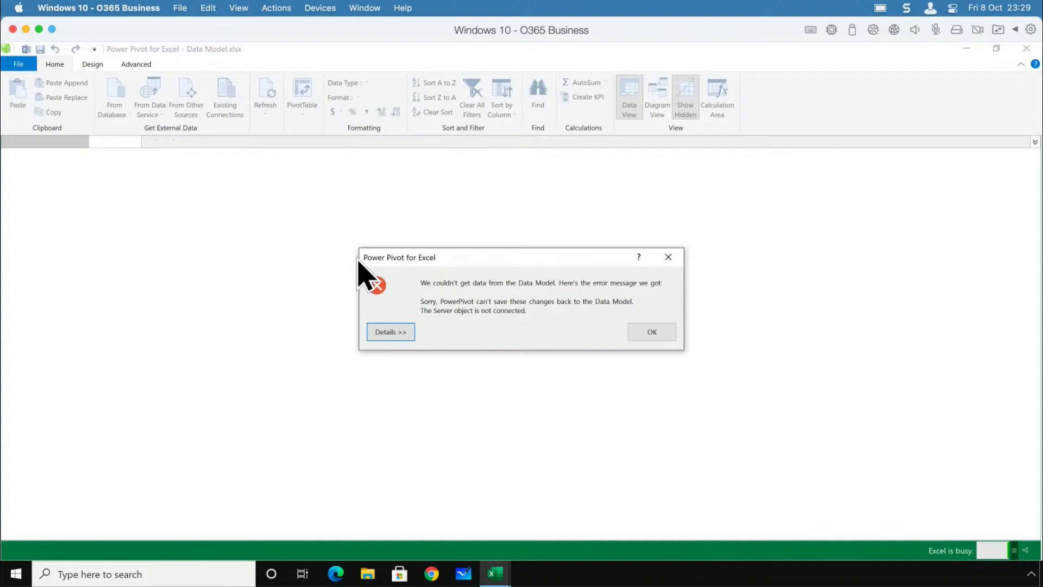
pyautogui.click(652, 331)
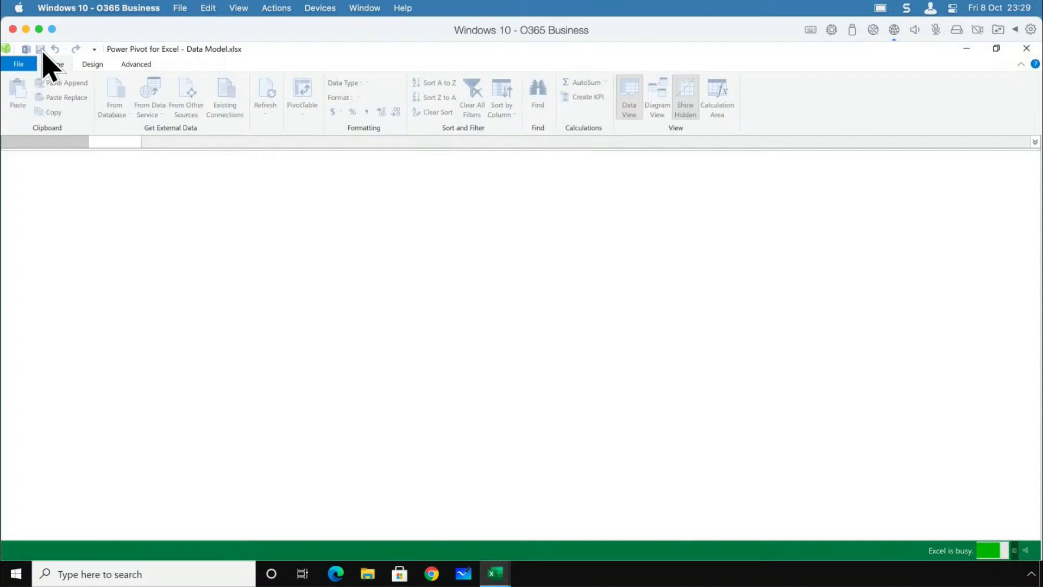
# Shrink the Power Pivot window, try to close the workbook behind it, and save Data Model.xlsx.
pyautogui.moveTo(488, 53); pyautogui.dragTo(463, 71)
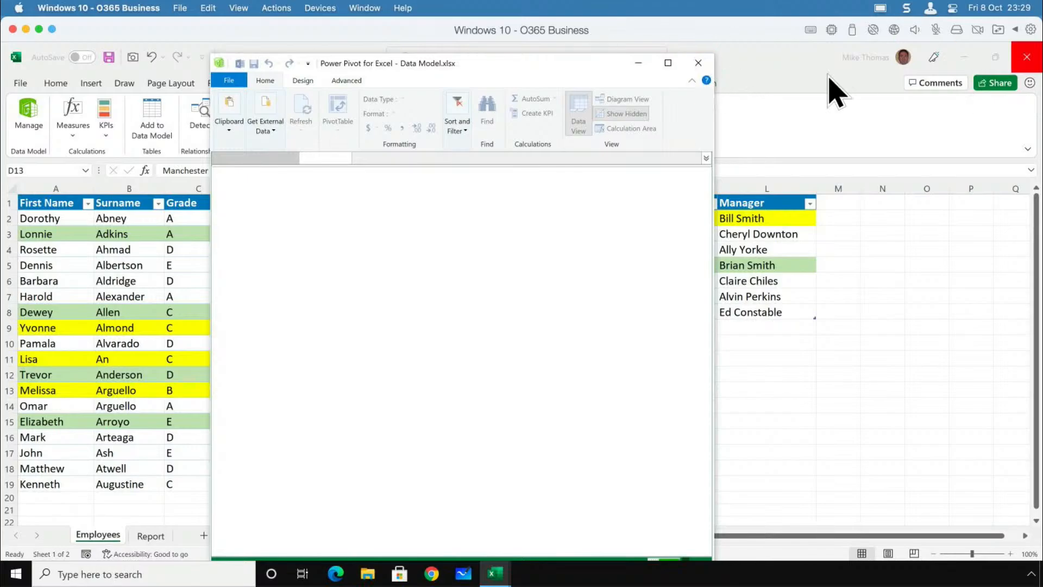
pyautogui.click(1026, 57)
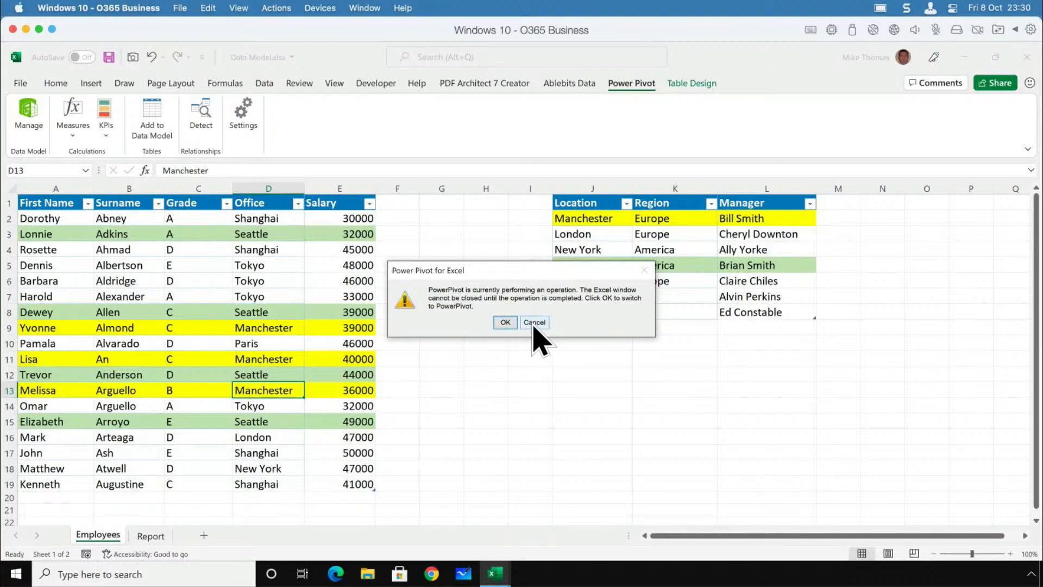
pyautogui.click(505, 322)
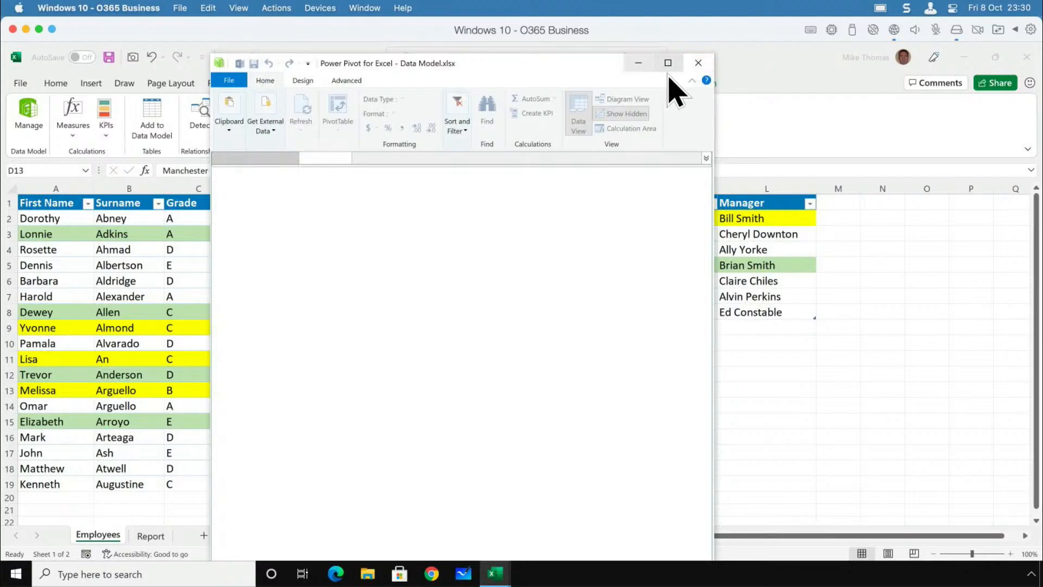
pyautogui.click(117, 74)
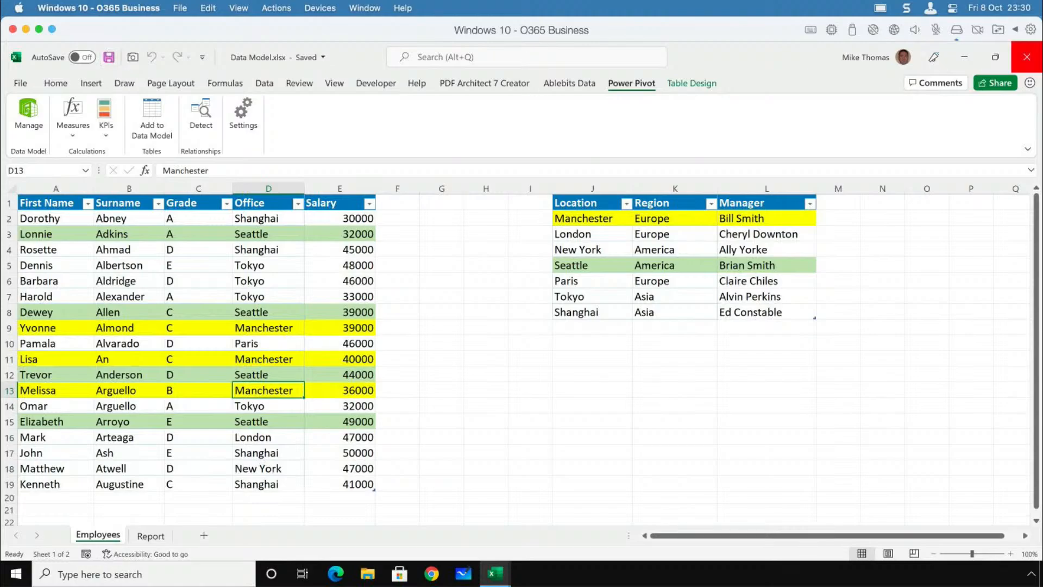
# Retry closing the Data Model.xlsx workbook and dismiss the Power Pivot warnings.
pyautogui.click(1026, 57)
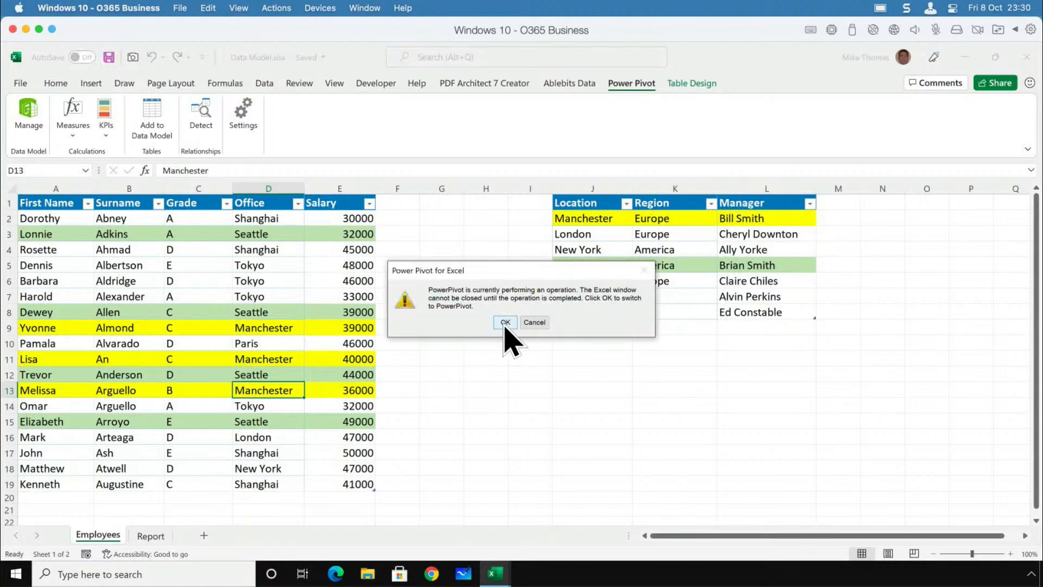
pyautogui.click(505, 322)
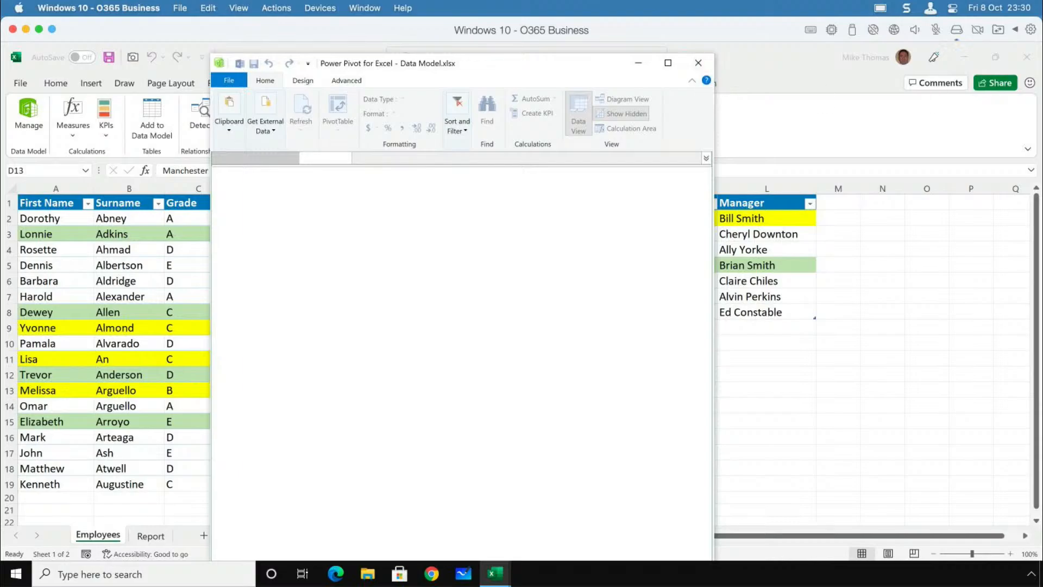
pyautogui.click(1027, 57)
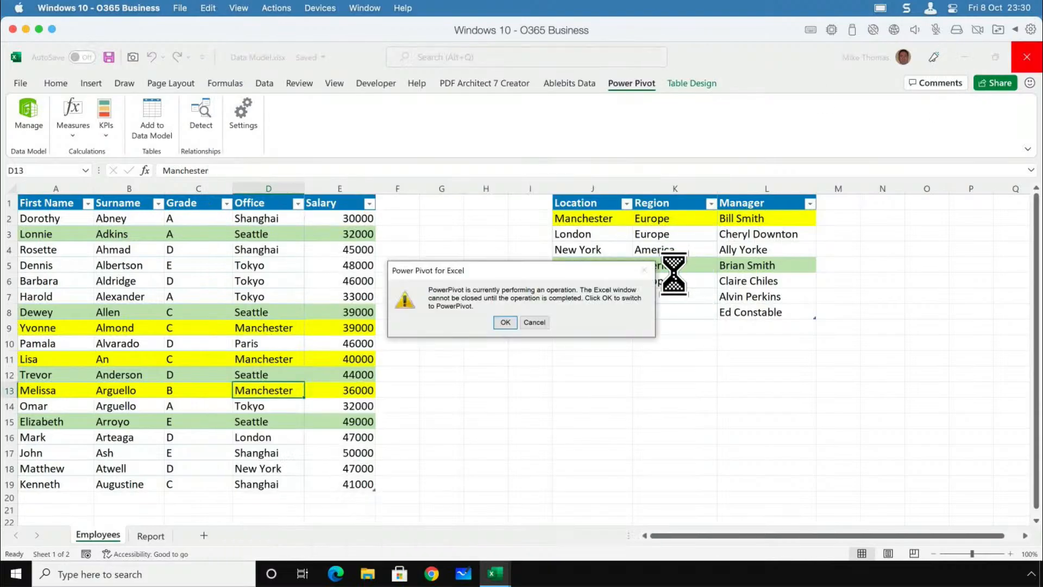
pyautogui.click(533, 322)
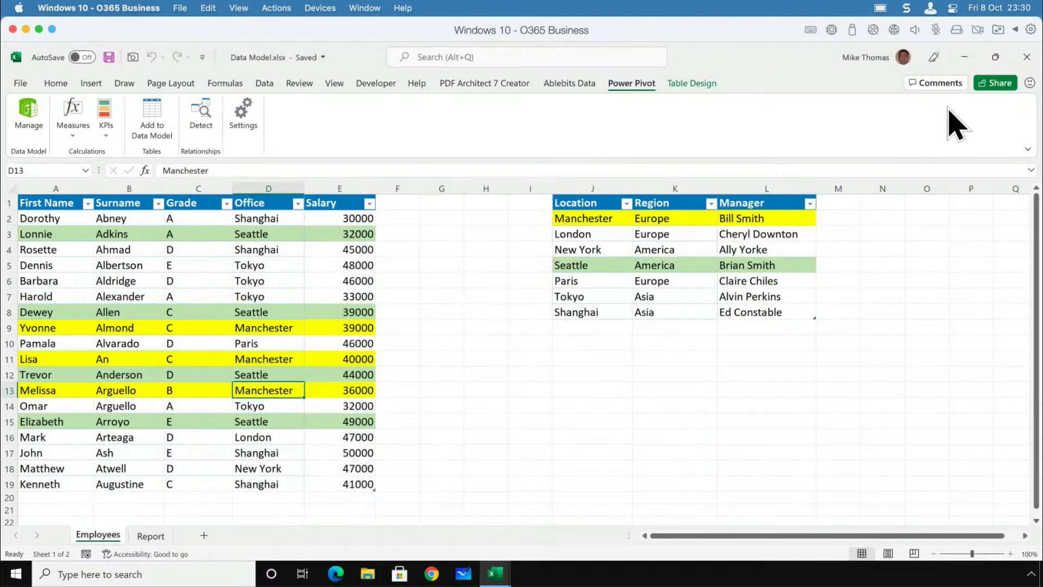
pyautogui.click(1026, 57)
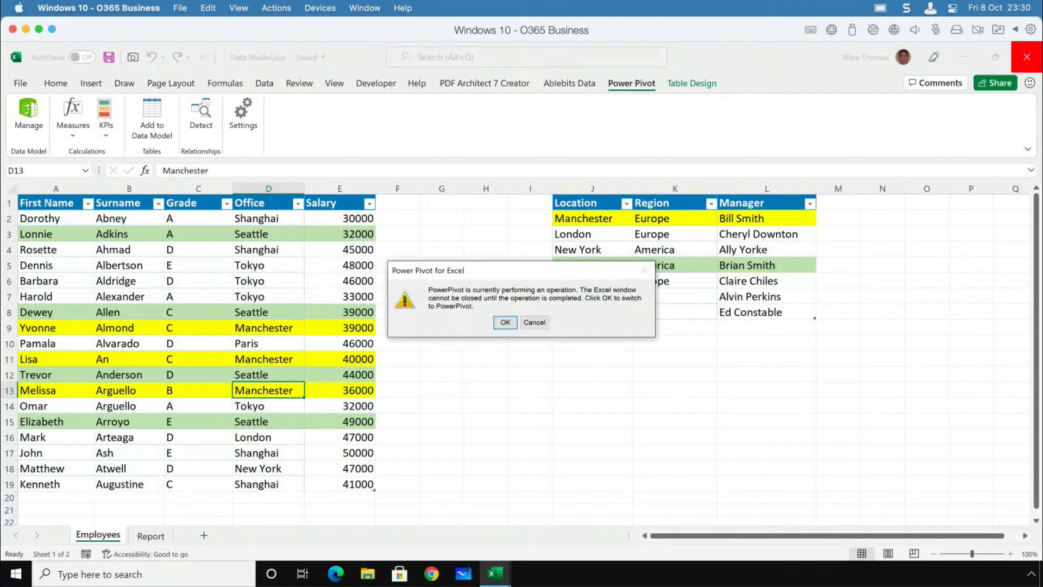
pyautogui.click(534, 322)
# Send Ctrl+Alt+Delete to the Windows virtual machine and open Task Manager.
pyautogui.click(266, 10)
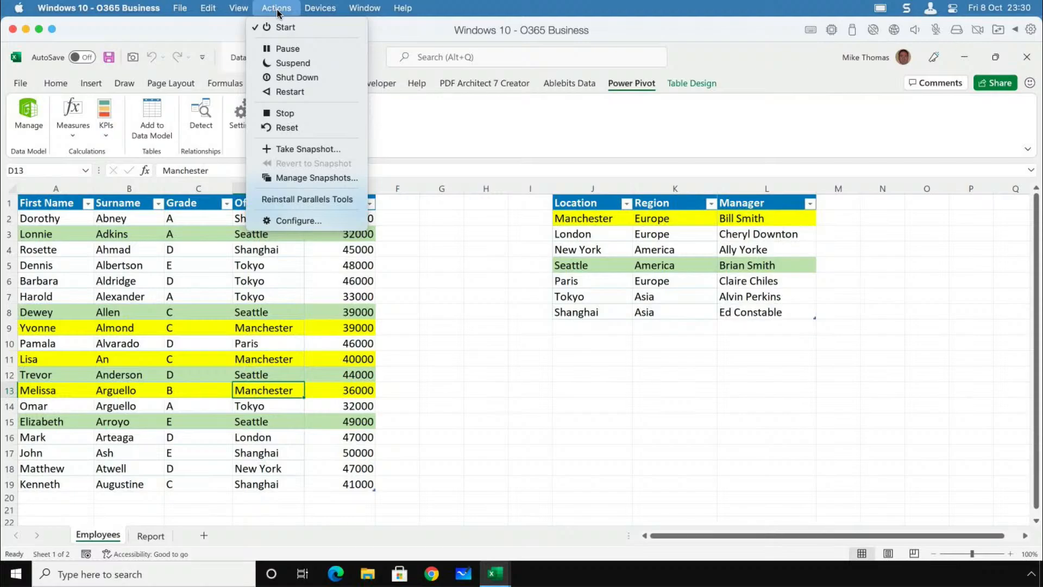
pyautogui.moveTo(320, 10)
pyautogui.moveTo(337, 137)
pyautogui.click(430, 137)
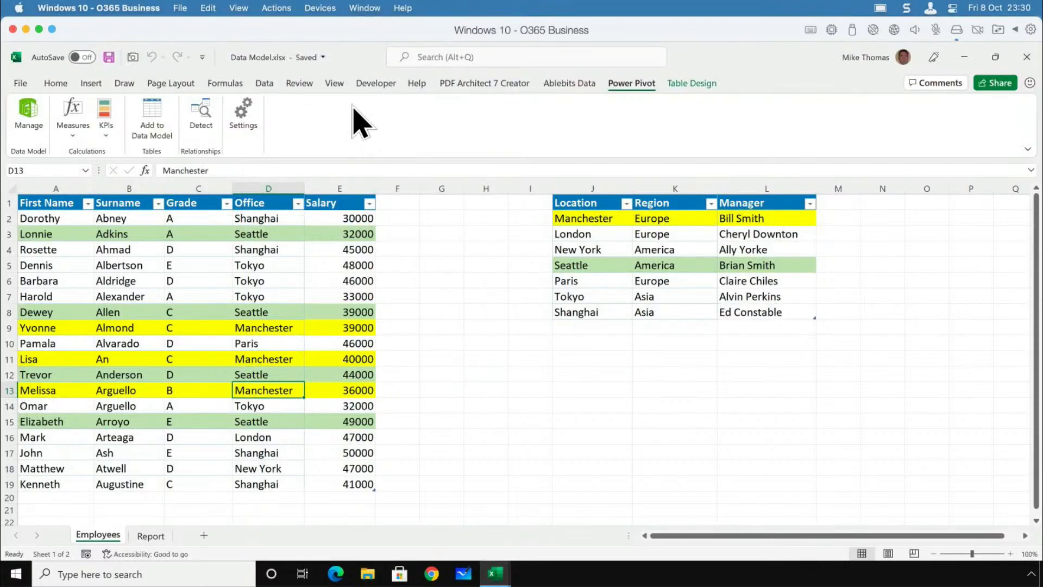
pyautogui.click(320, 8)
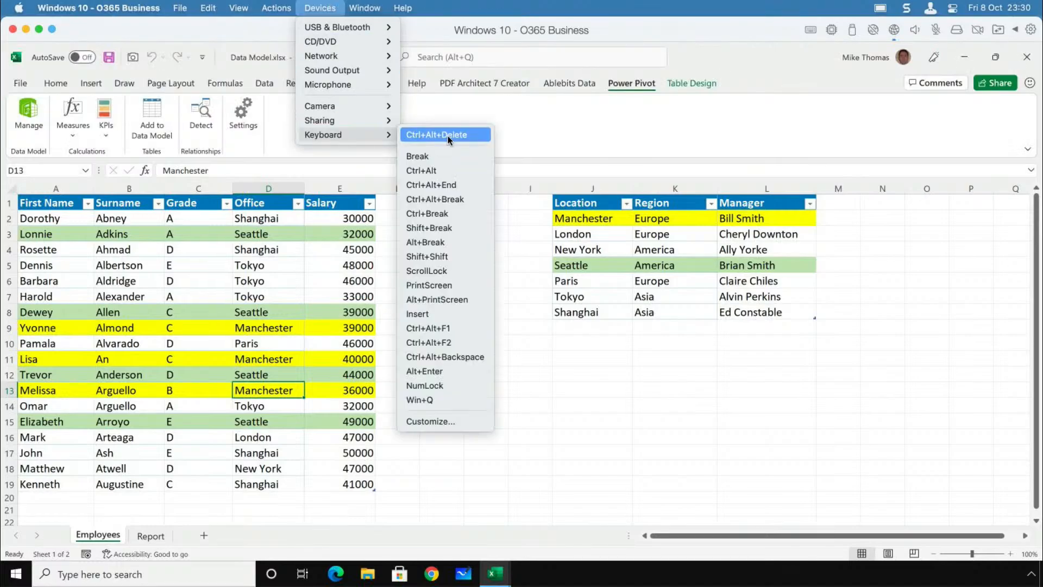
pyautogui.click(448, 137)
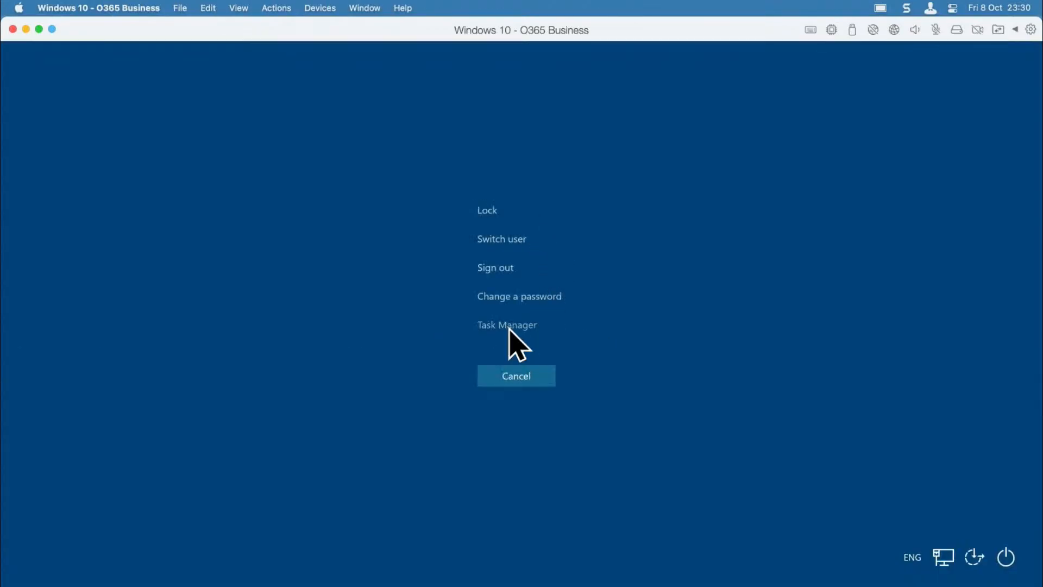
pyautogui.click(507, 325)
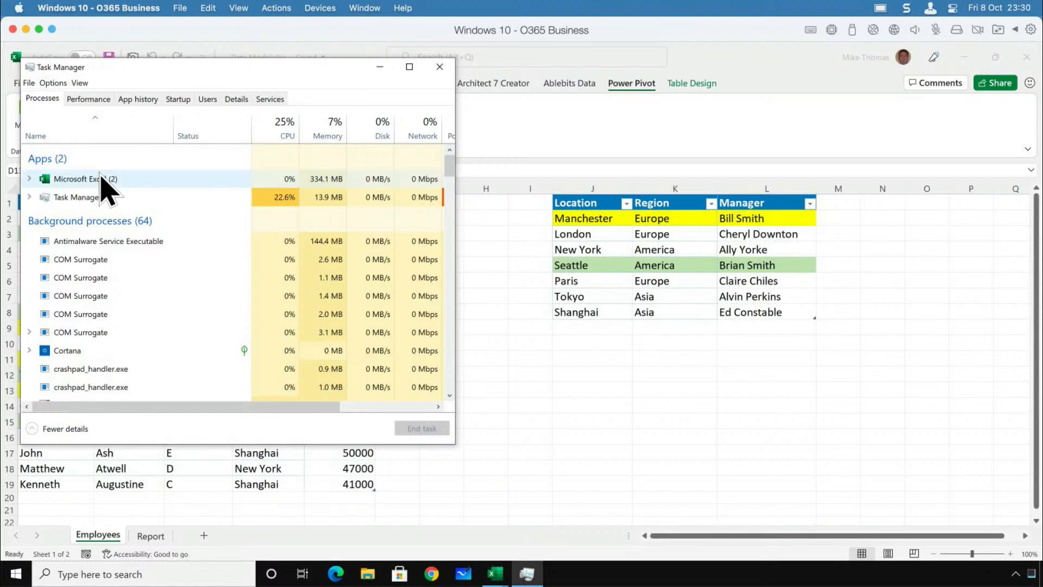
# End the Microsoft Excel task and reopen Data Model.xlsx from the desktop, dismissing the document recovery list.
pyautogui.click(101, 180)
pyautogui.click(419, 429)
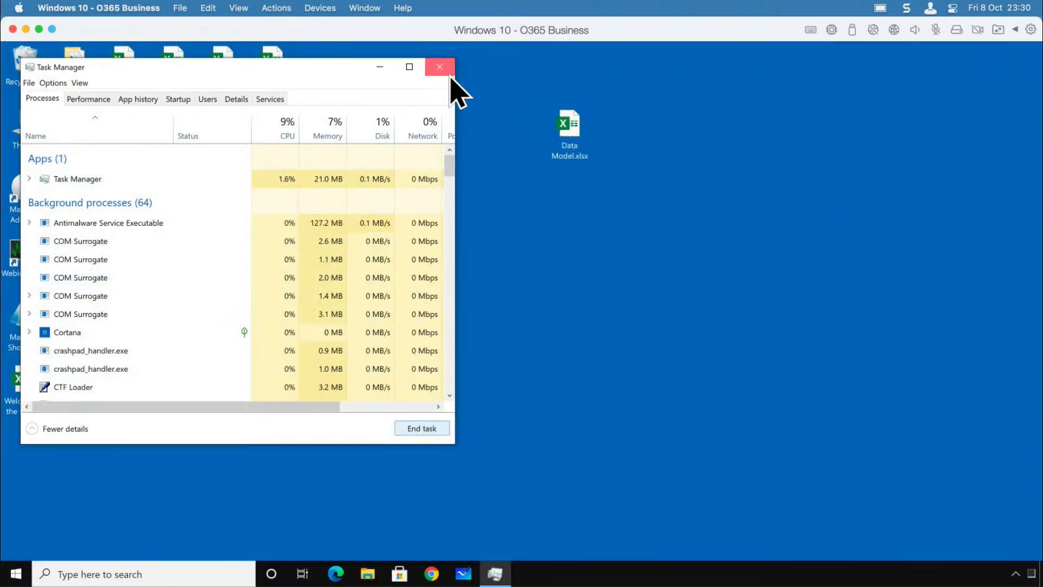
pyautogui.click(450, 74)
pyautogui.doubleClick(570, 144)
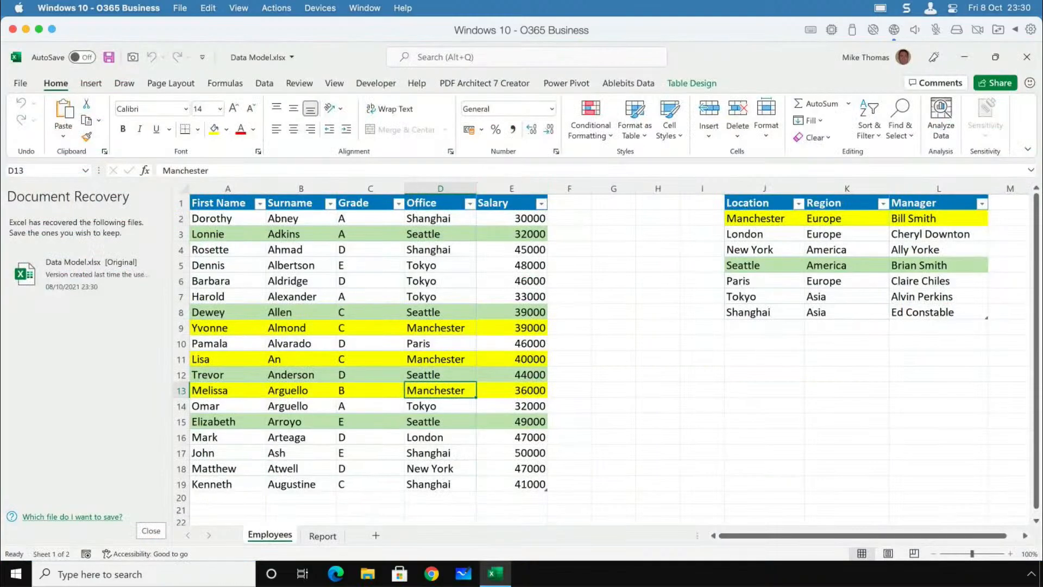
pyautogui.click(151, 530)
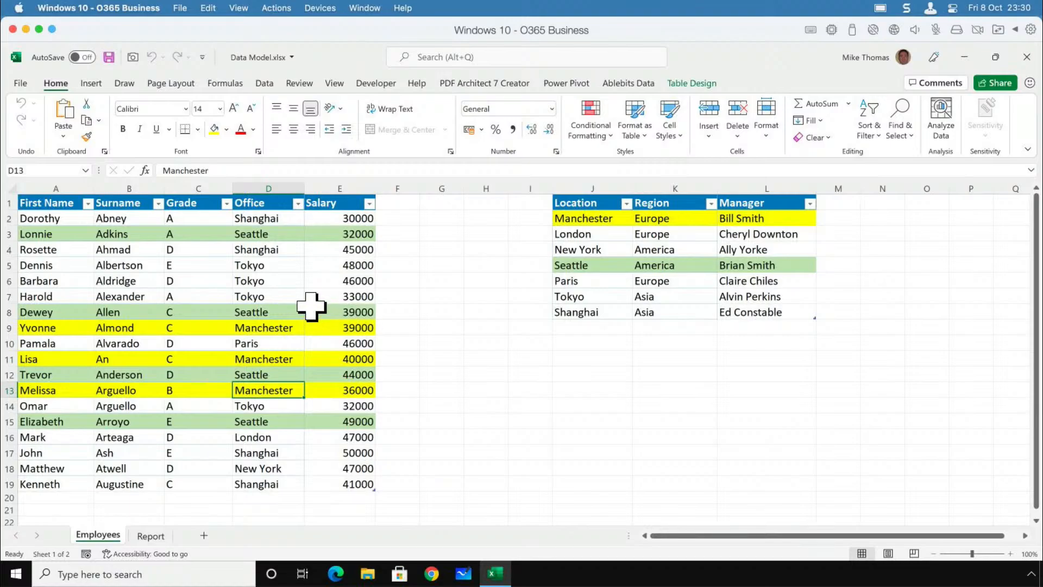
# Add the Employees table to the data model and return to the worksheet.
pyautogui.click(298, 283)
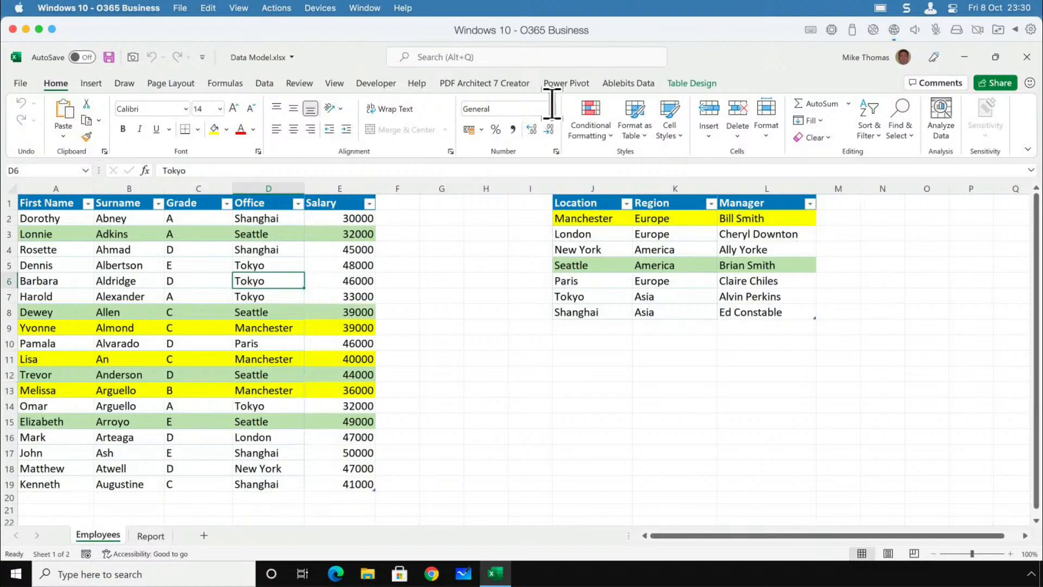
pyautogui.click(567, 84)
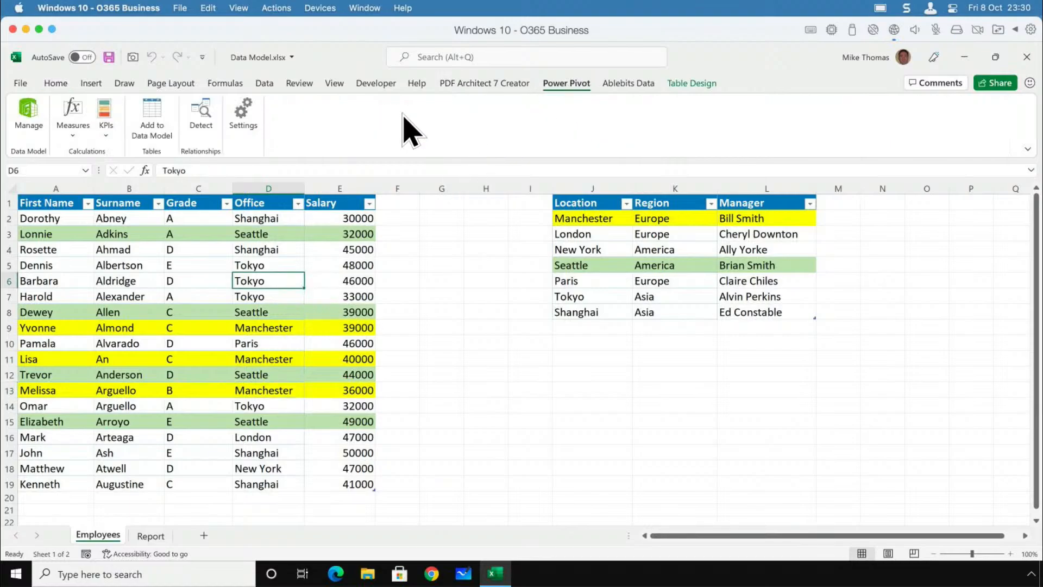
pyautogui.click(153, 117)
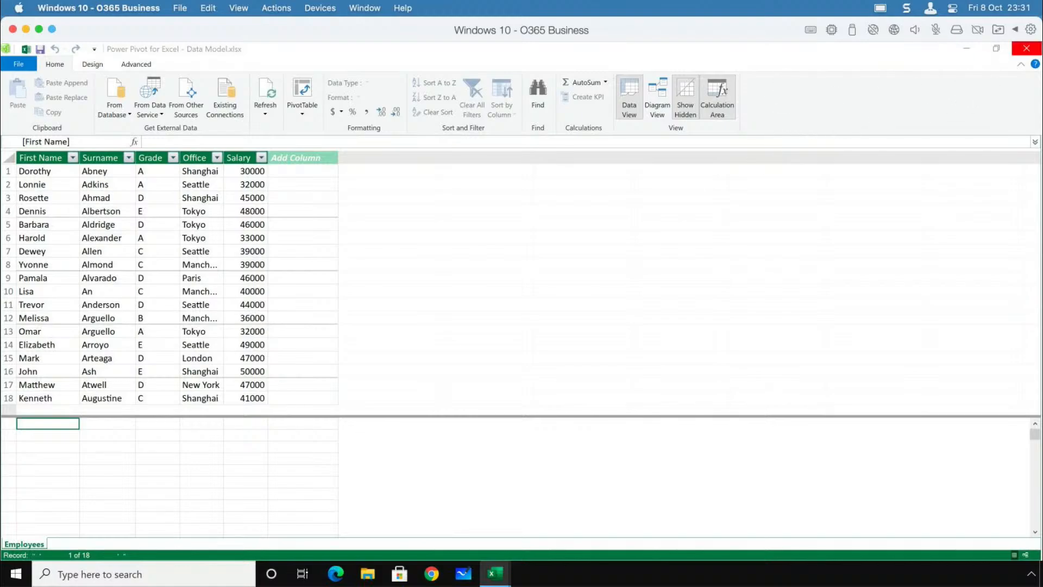
pyautogui.click(1026, 48)
# Add the Locations table J1:L8 to the data model and return to the worksheet.
pyautogui.moveTo(595, 207); pyautogui.dragTo(758, 318)
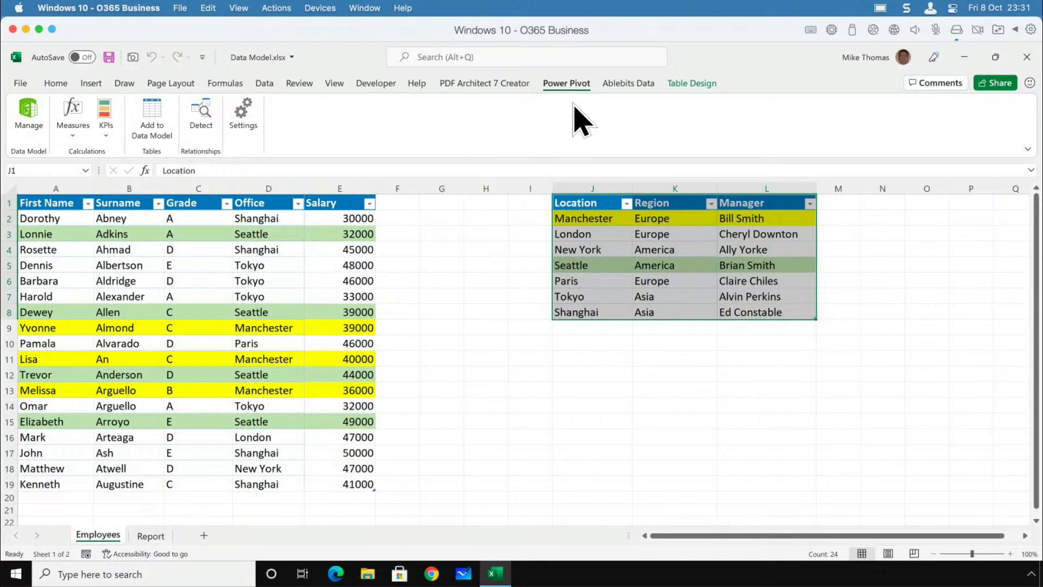
pyautogui.click(152, 116)
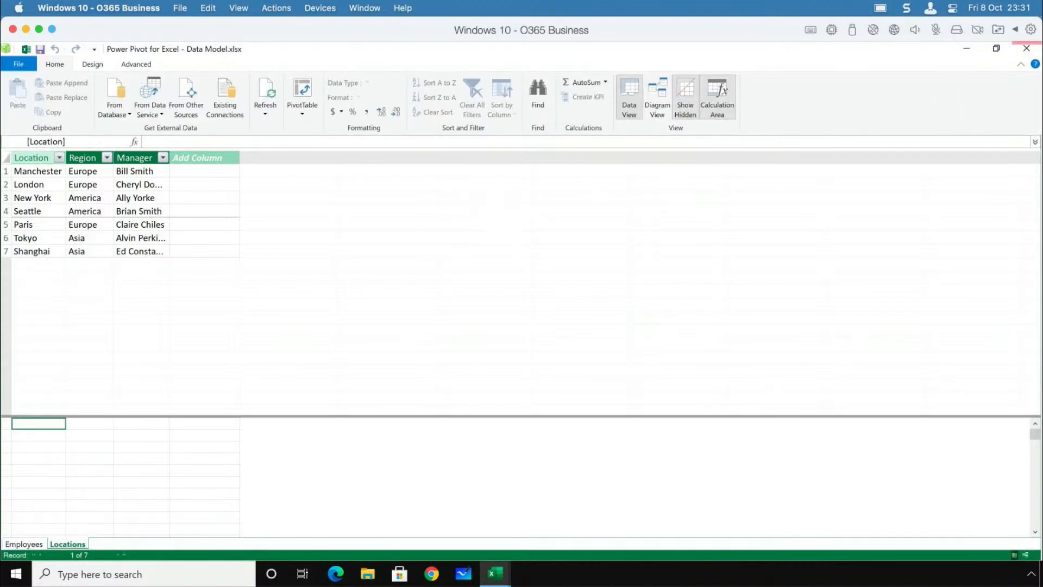
pyautogui.click(1027, 49)
# Review the source types offered for getting external data, including the From File options.
pyautogui.click(496, 265)
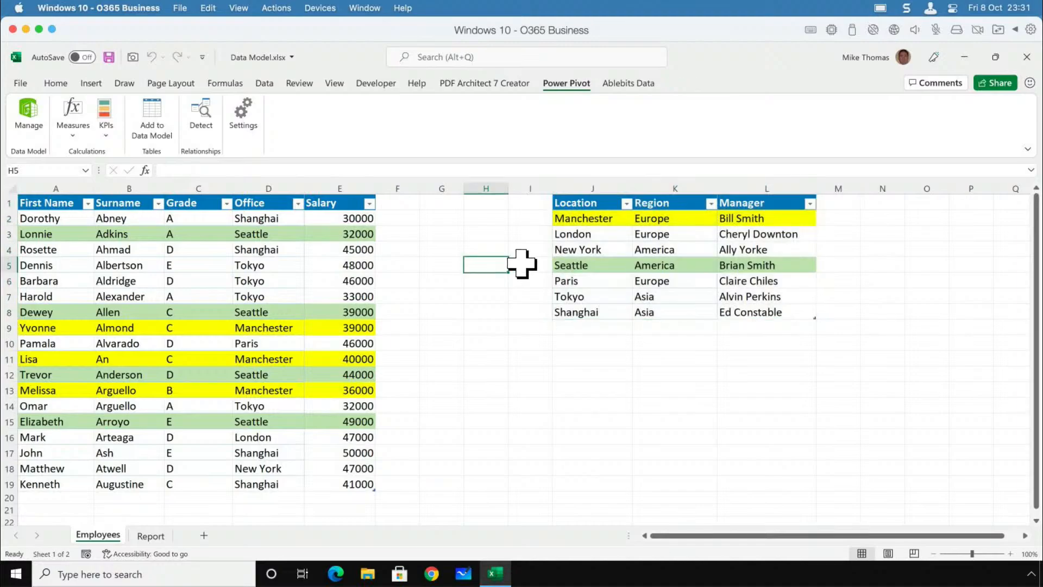
pyautogui.click(265, 84)
pyautogui.click(28, 130)
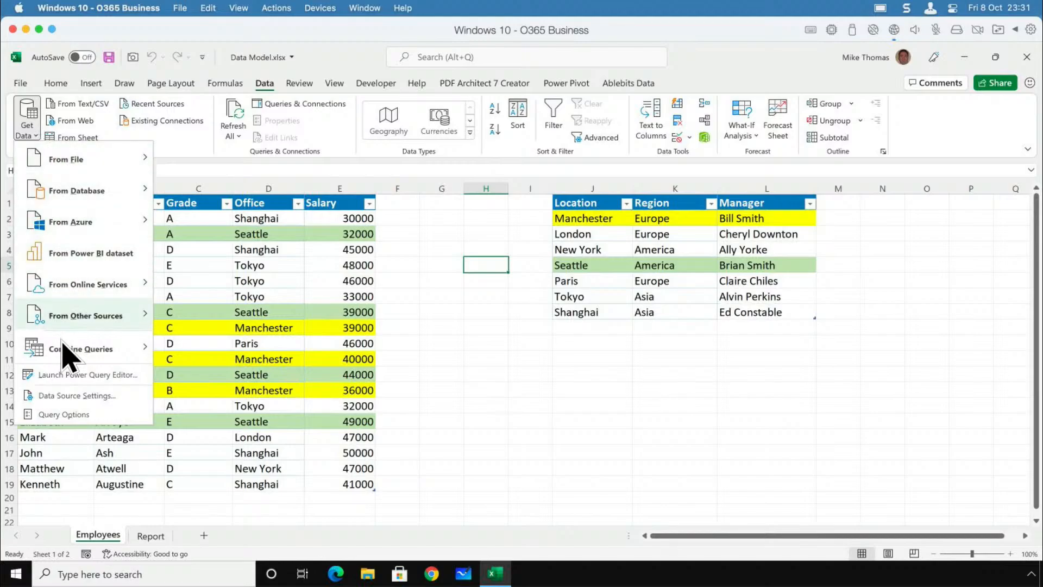
pyautogui.moveTo(78, 175)
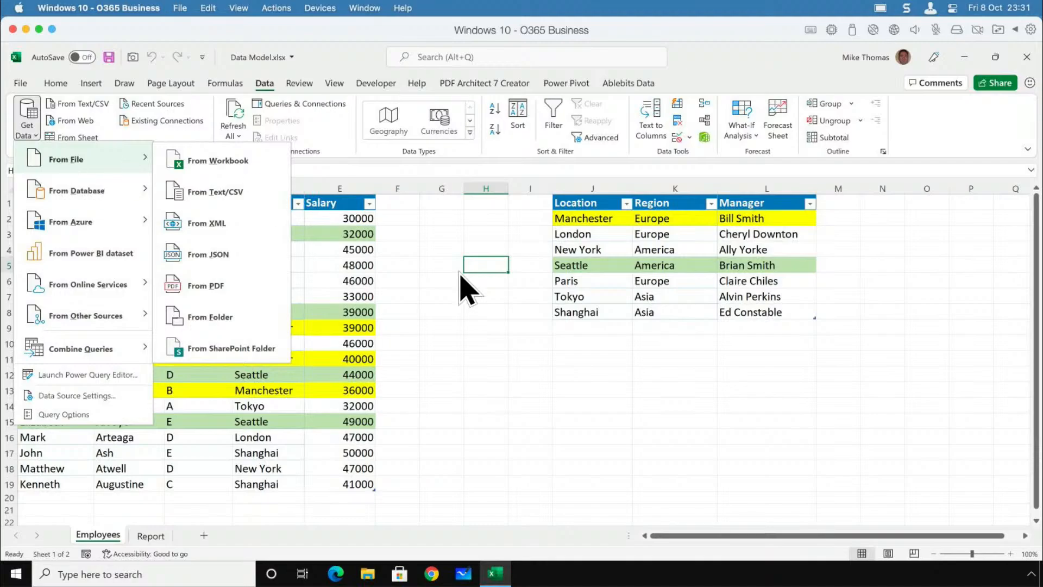
pyautogui.click(462, 304)
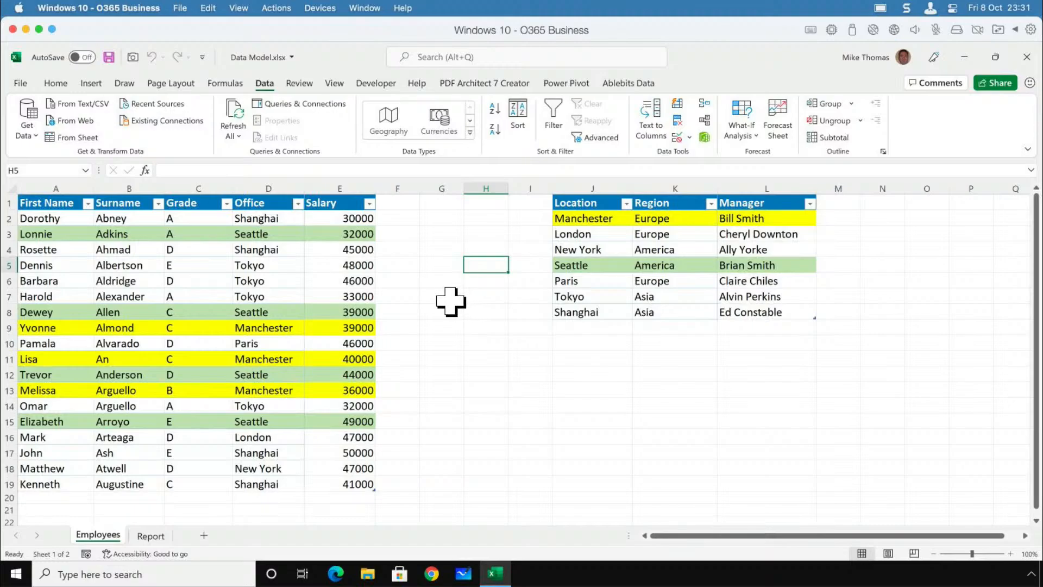
# Show the Power Pivot data model in Diagram View and lengthen the Employees table box to fit all its fields.
pyautogui.click(566, 83)
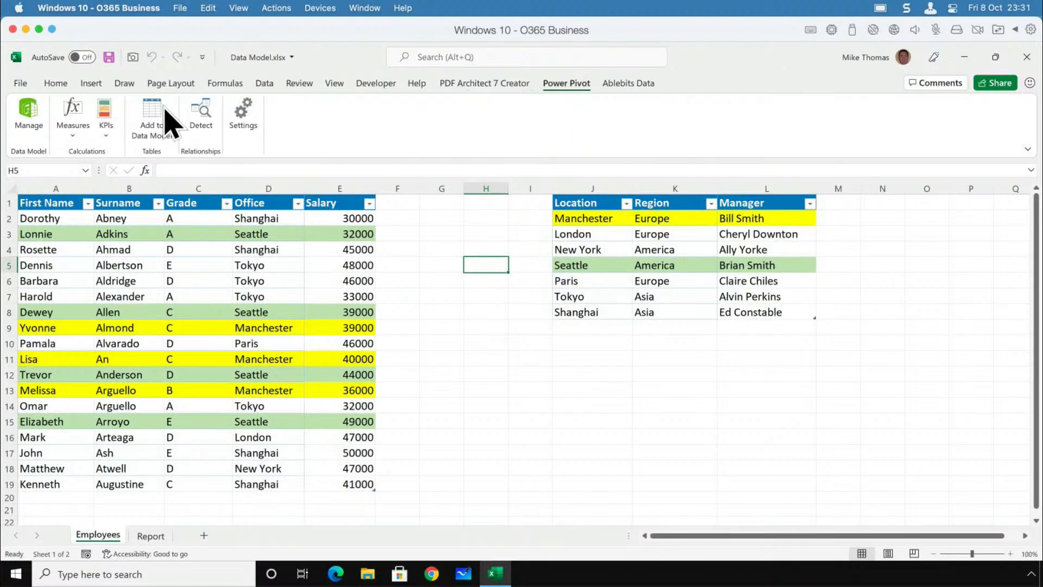
pyautogui.click(30, 112)
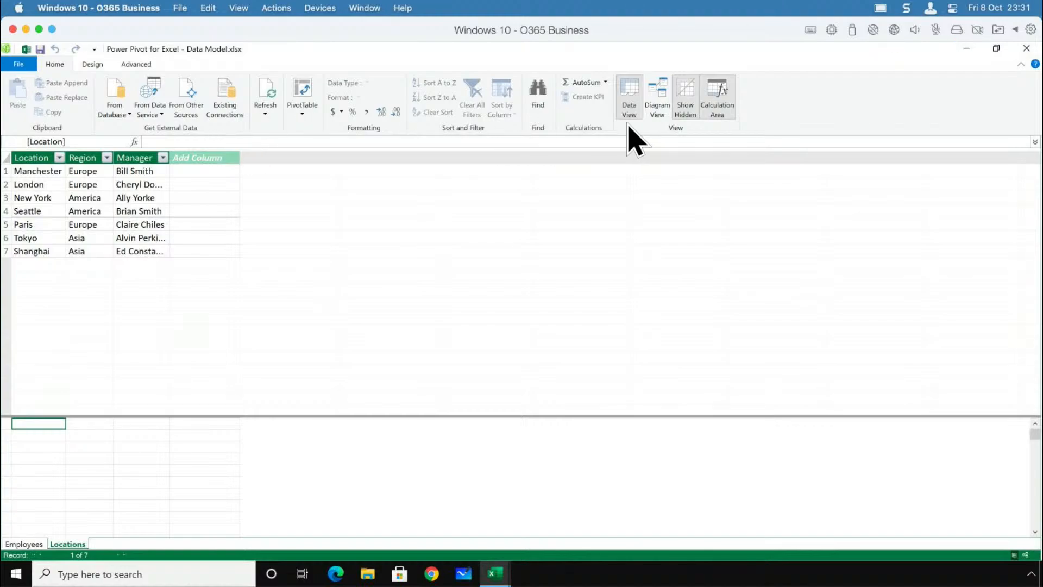
pyautogui.click(660, 112)
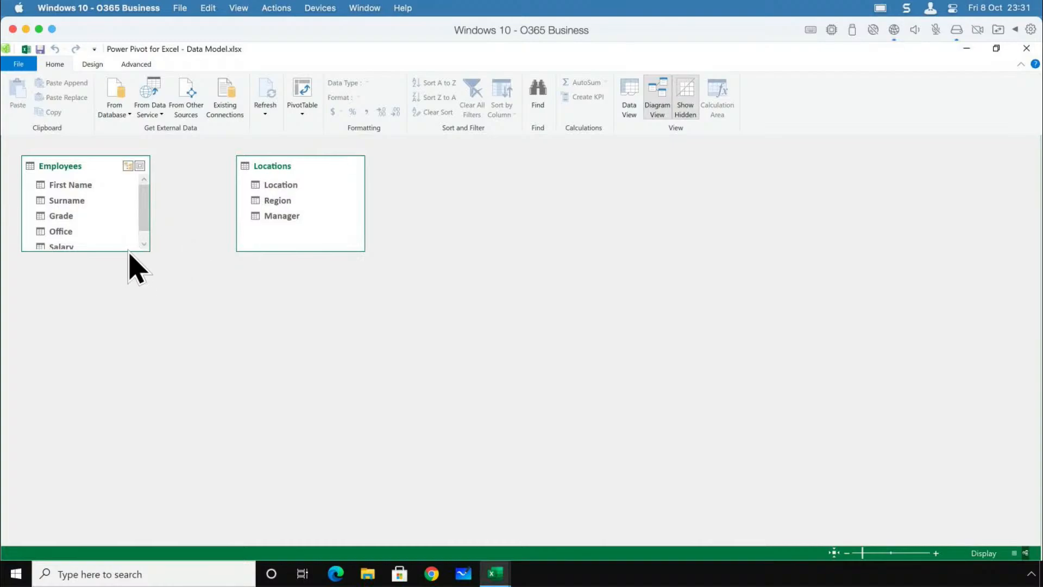
pyautogui.moveTo(124, 251); pyautogui.dragTo(125, 282)
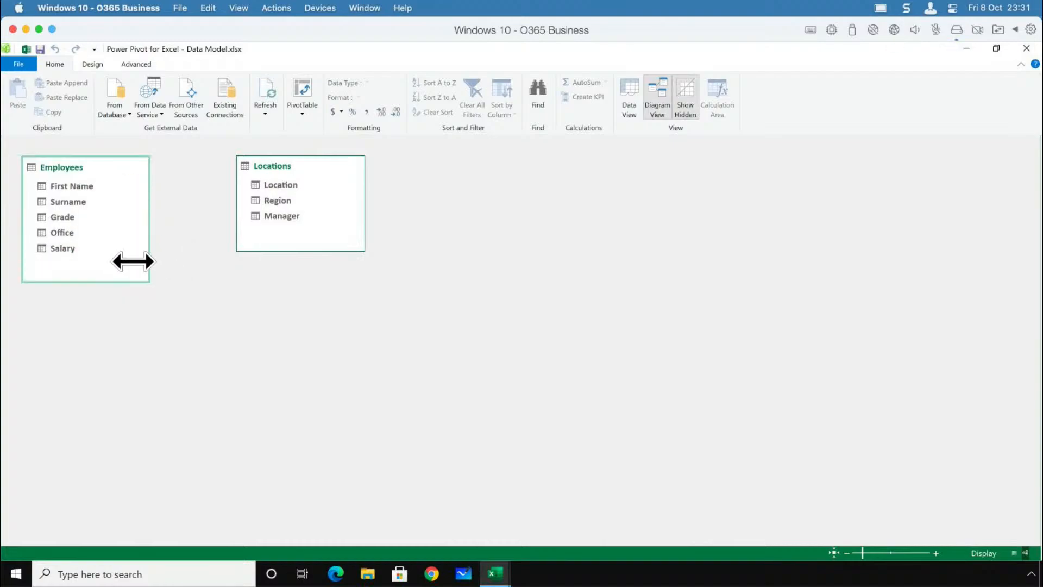
# Relate the Office field of Employees to the Location field of Locations, and save the workbook after leaving Power Pivot.
pyautogui.click(77, 238)
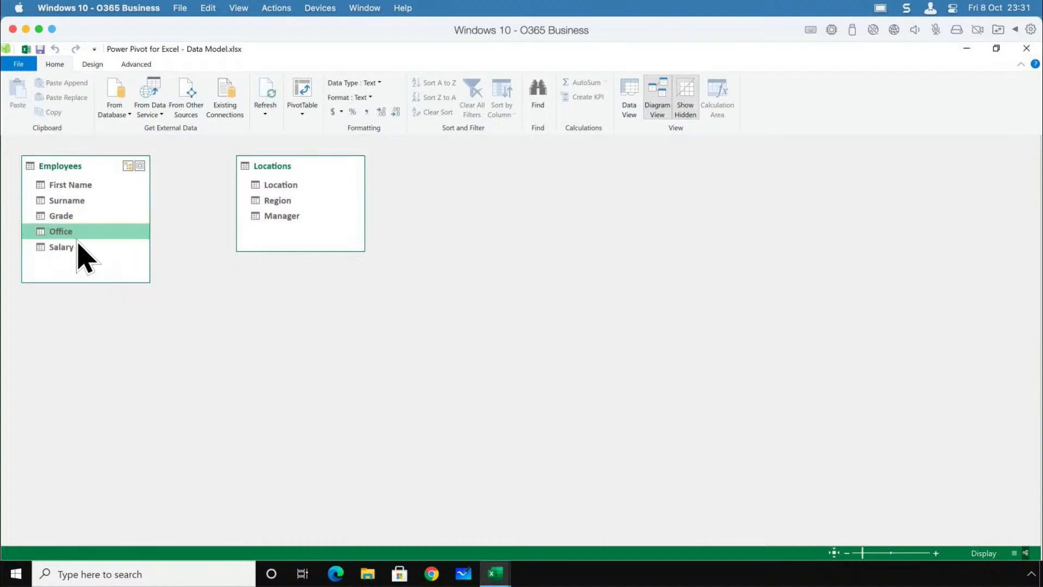
pyautogui.click(289, 187)
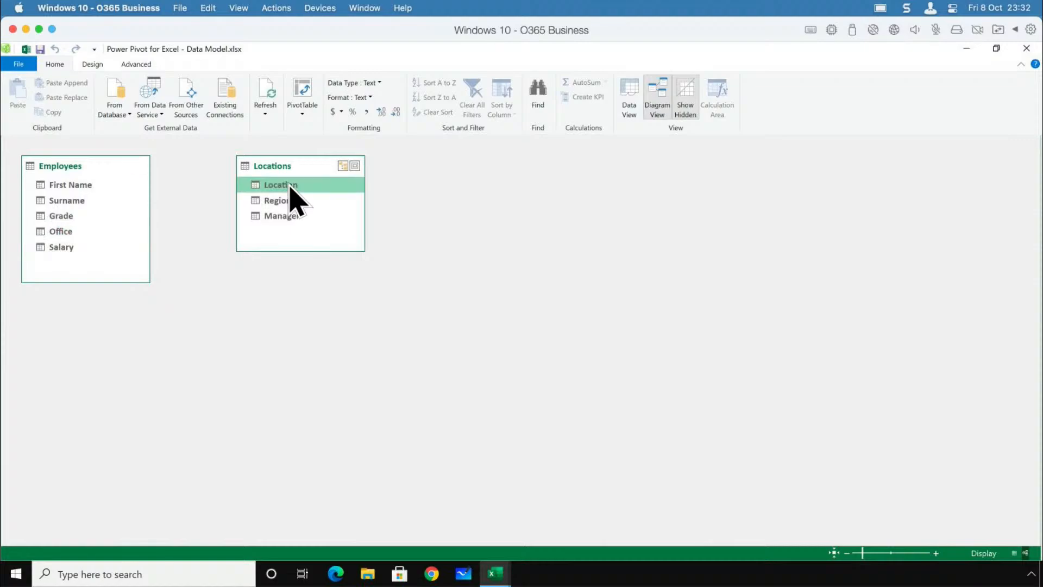
pyautogui.click(74, 234)
pyautogui.moveTo(61, 233); pyautogui.dragTo(291, 191)
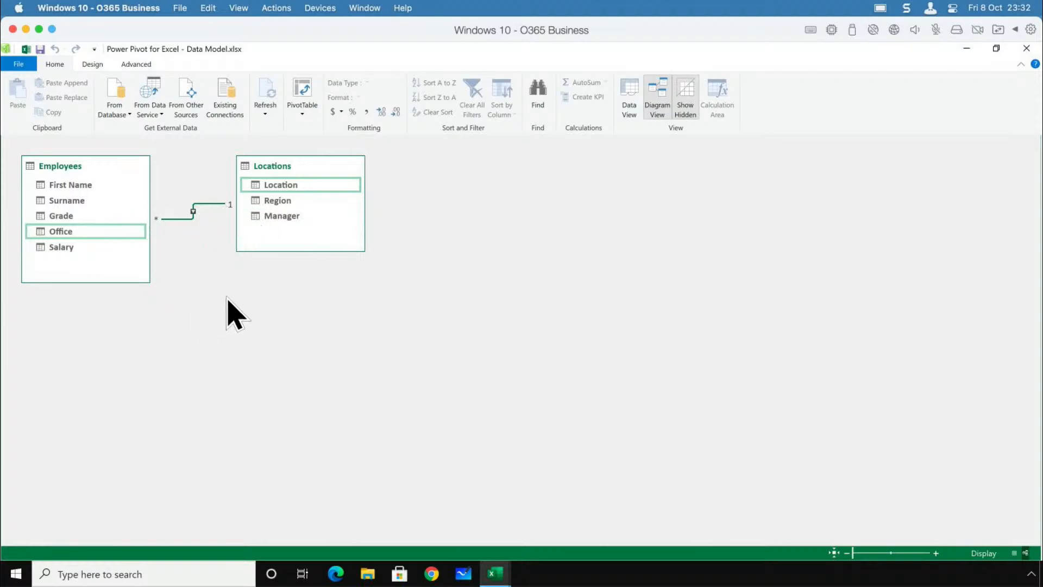
pyautogui.click(1026, 48)
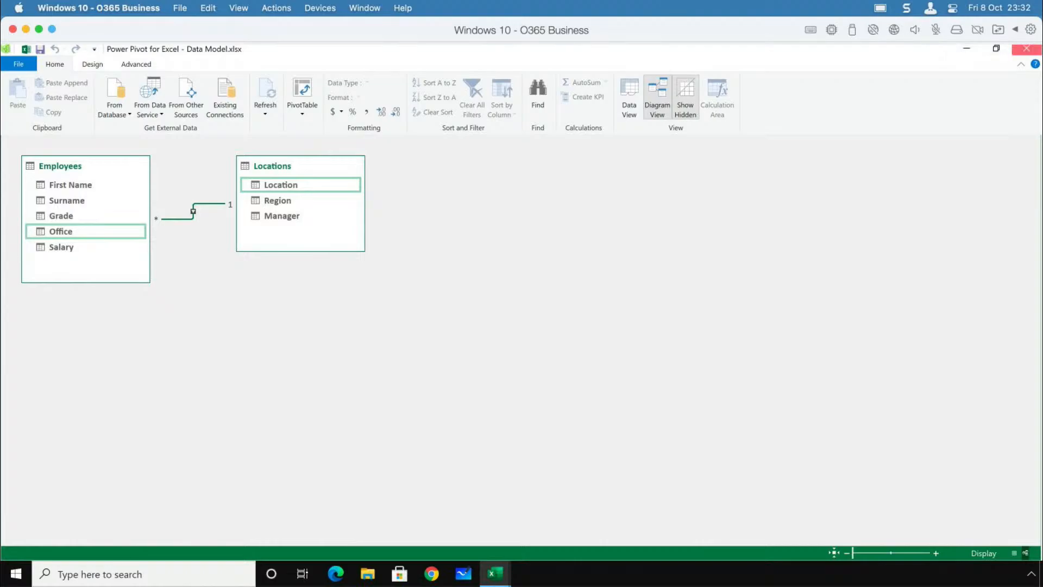
pyautogui.click(109, 58)
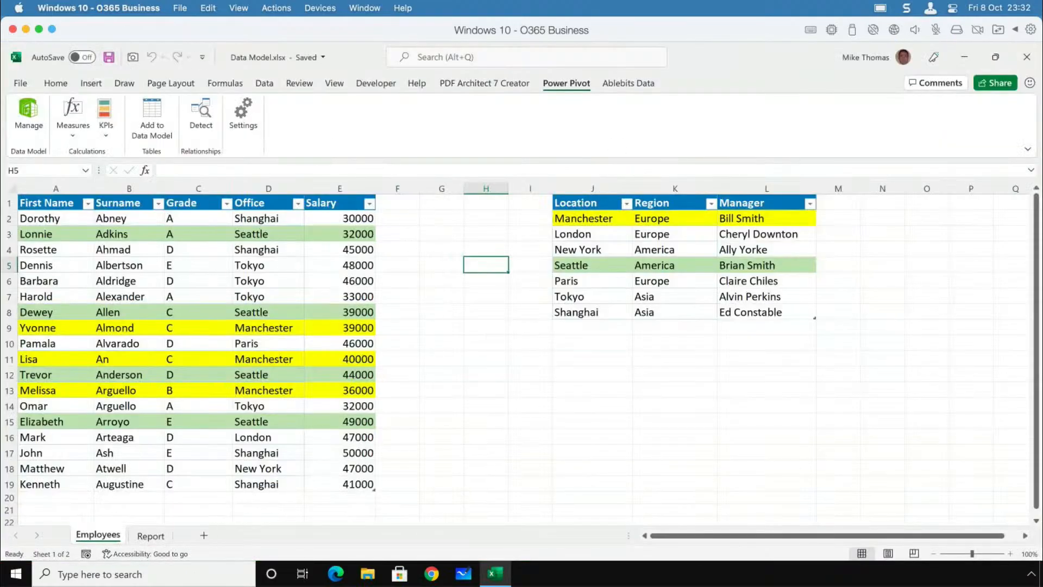
# Insert a PivotTable from the data model at cell A1 of the existing Report sheet.
pyautogui.click(151, 536)
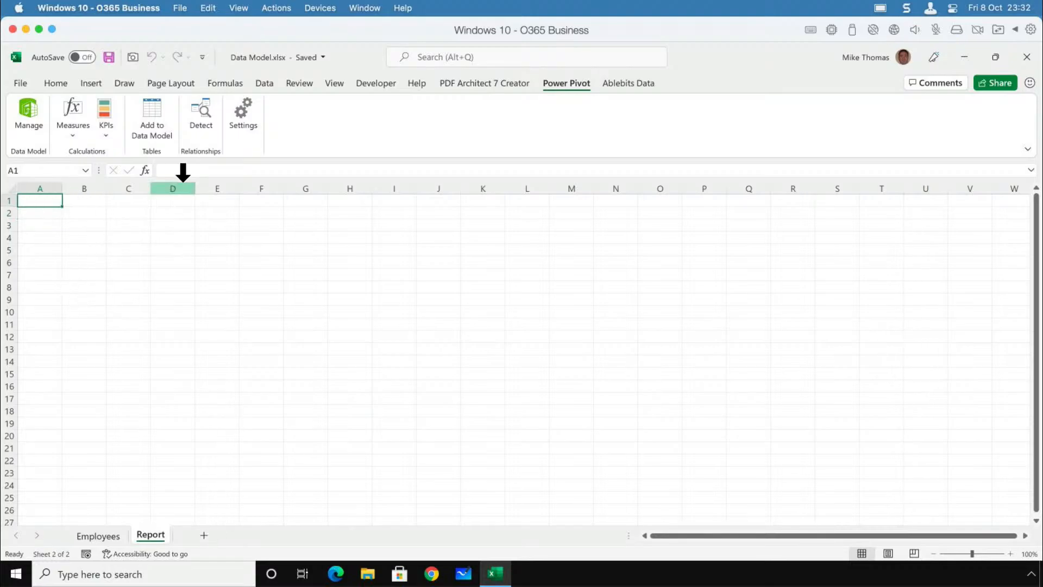
pyautogui.click(91, 83)
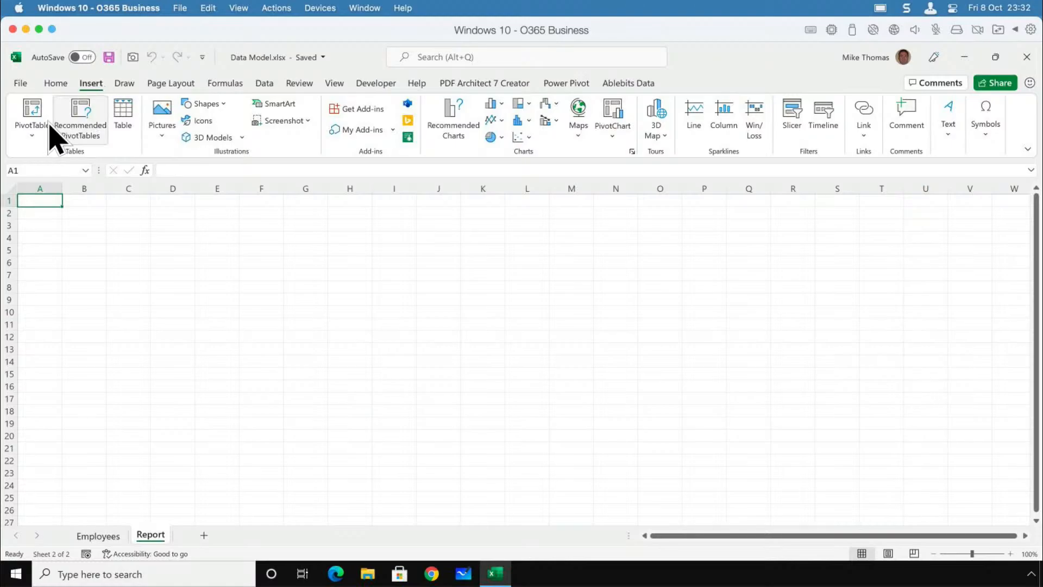
pyautogui.click(34, 137)
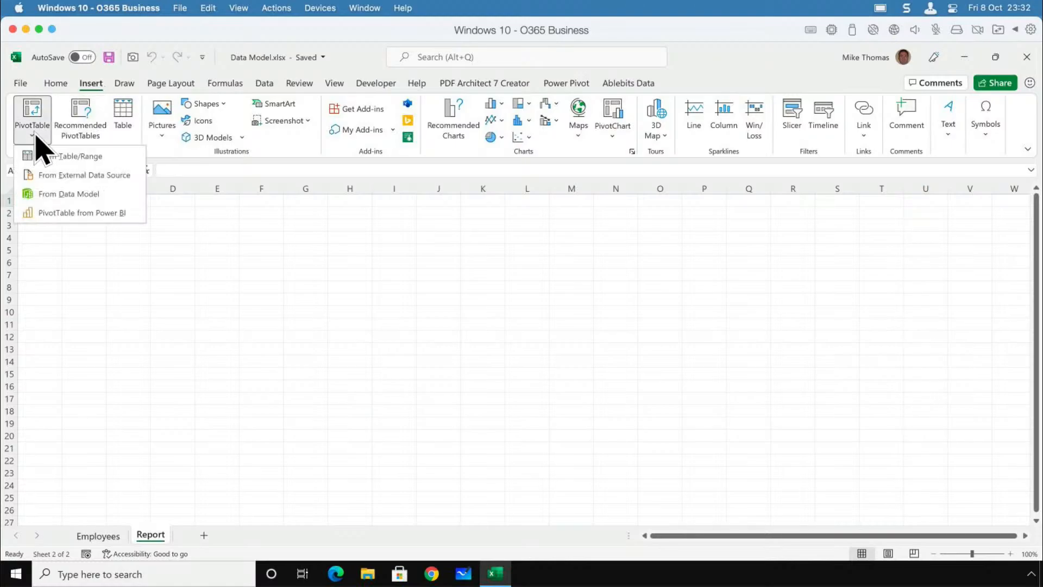
pyautogui.click(47, 194)
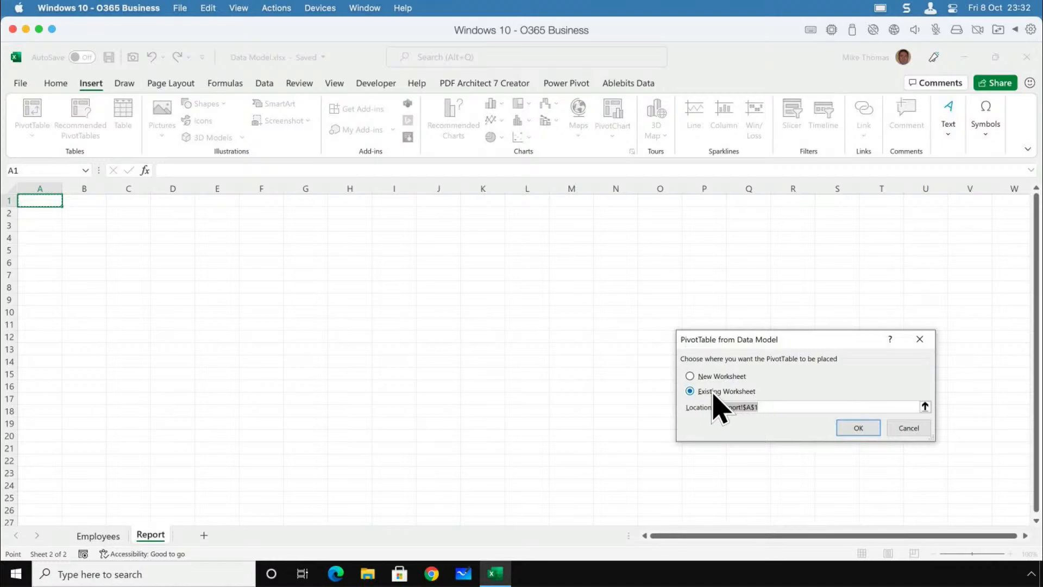
pyautogui.click(854, 428)
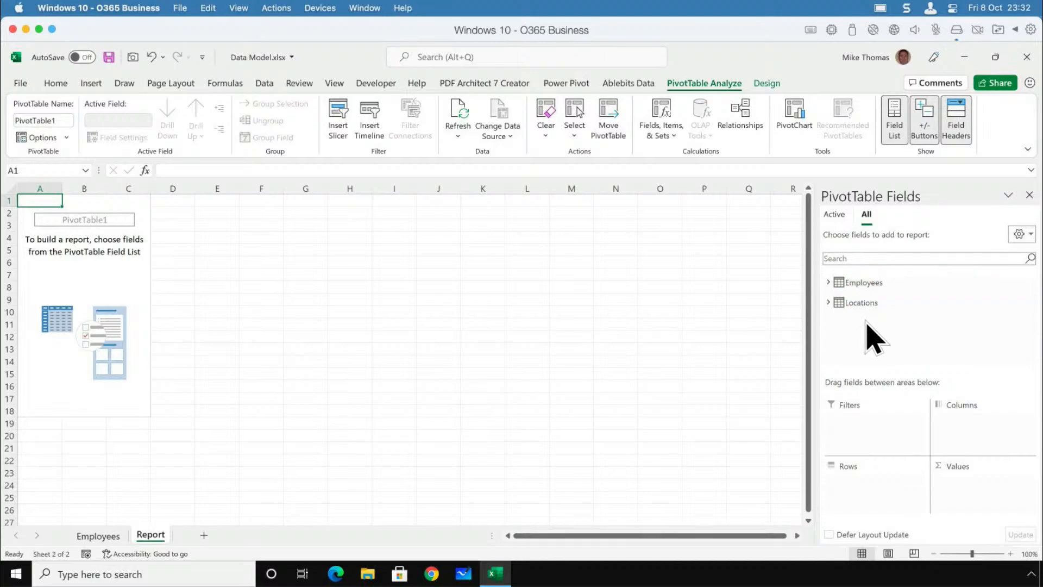
# Build the PivotTable with Region from Locations as rows and Salary from Employees as values.
pyautogui.click(827, 282)
pyautogui.click(828, 282)
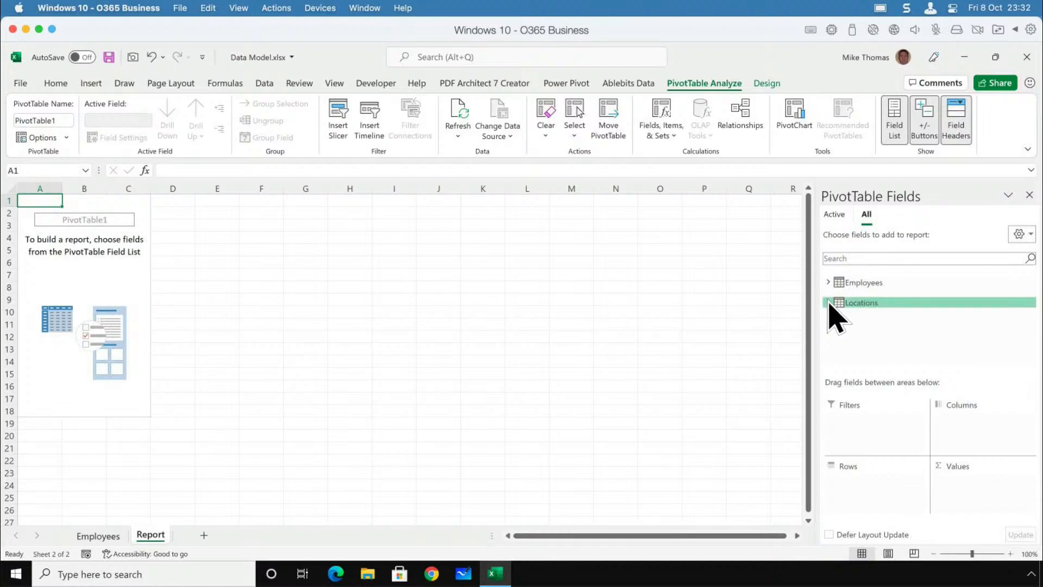
pyautogui.click(828, 303)
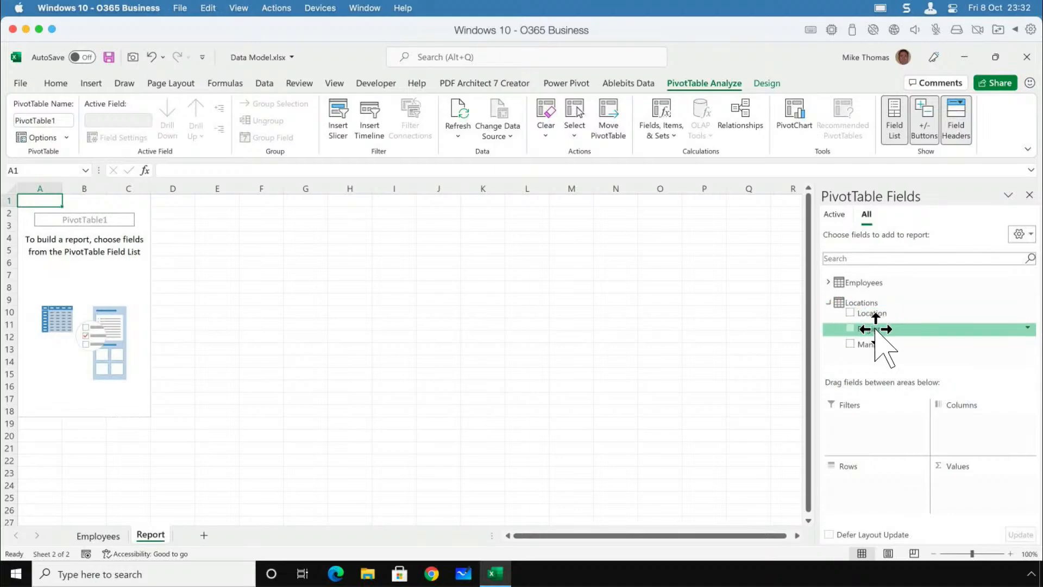
pyautogui.moveTo(875, 328); pyautogui.dragTo(879, 485)
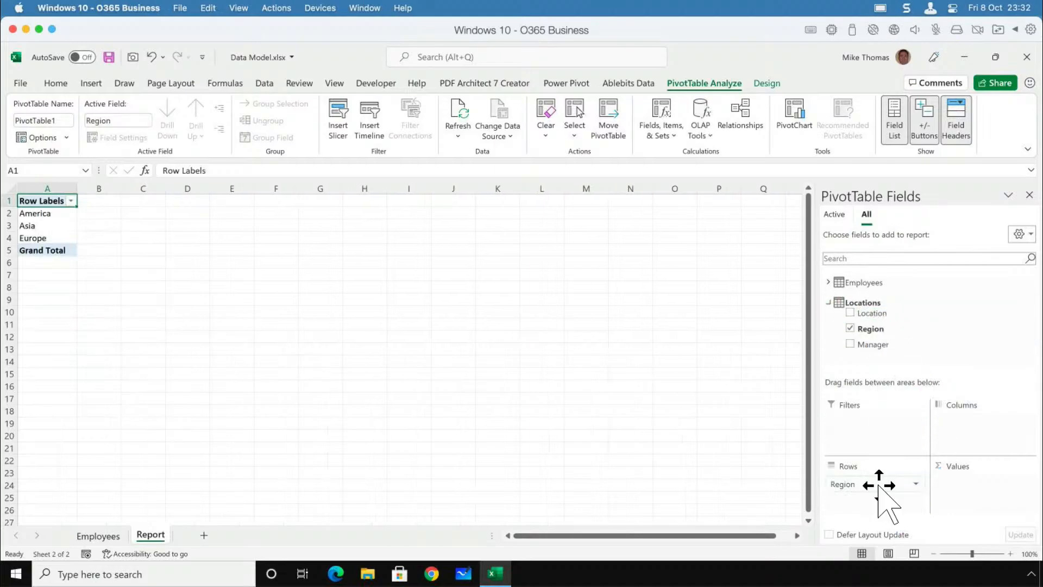
pyautogui.click(828, 303)
pyautogui.click(828, 283)
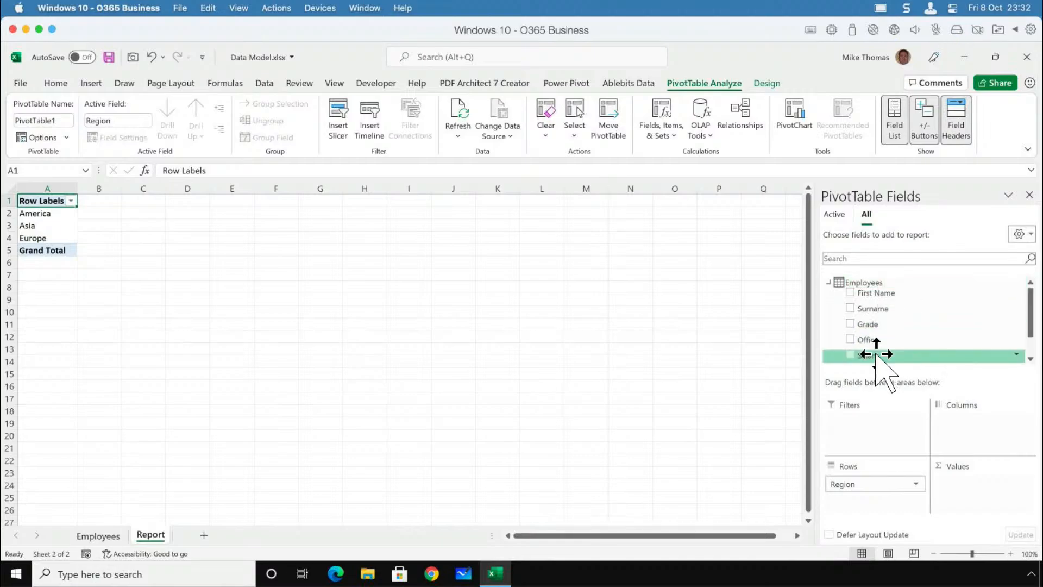
pyautogui.moveTo(877, 356); pyautogui.dragTo(986, 489)
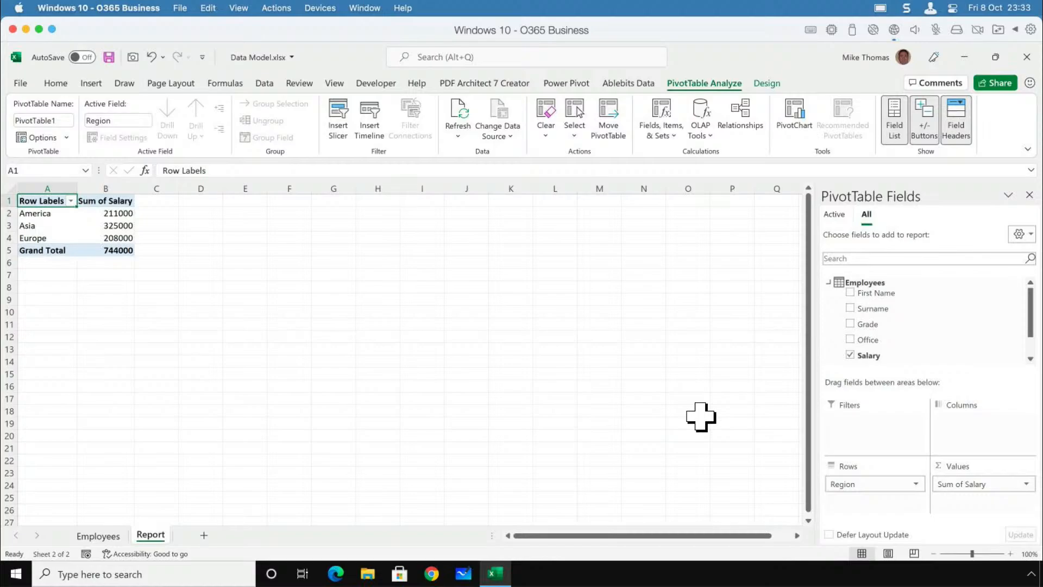
# Insert a second PivotTable from the data model at cell E1 of the Report sheet.
pyautogui.click(242, 205)
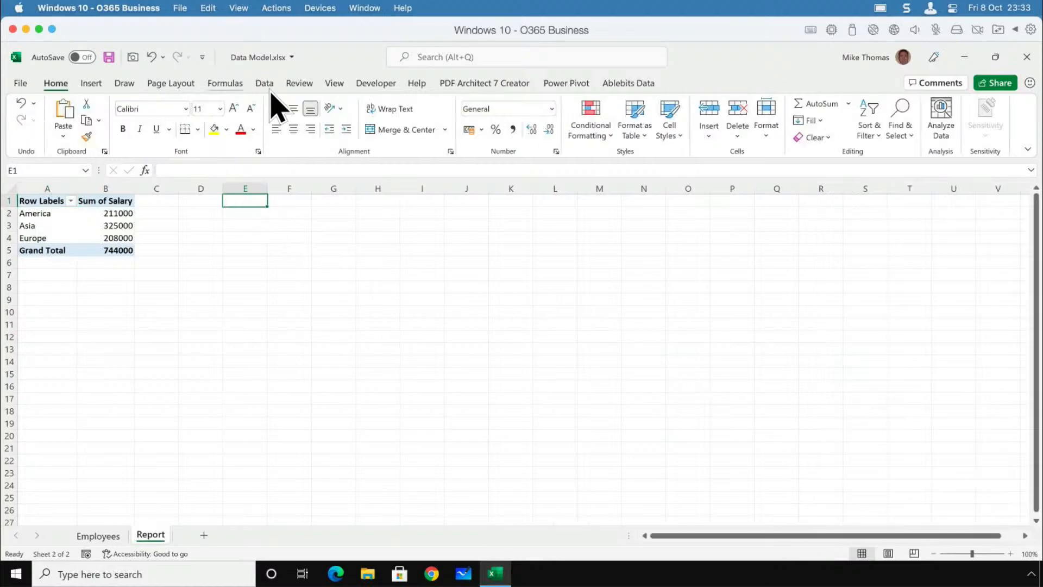
pyautogui.click(89, 84)
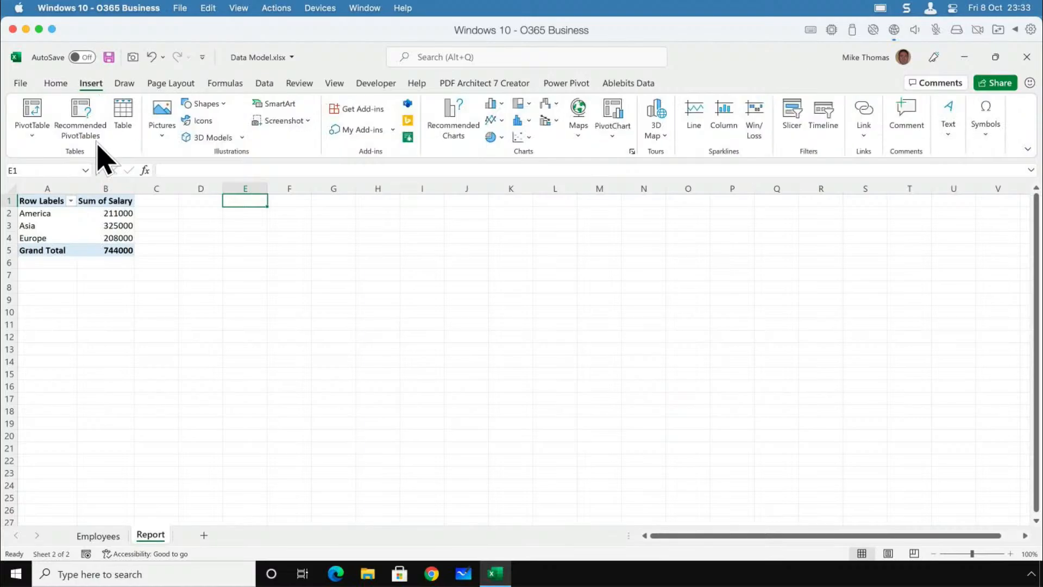
pyautogui.click(33, 137)
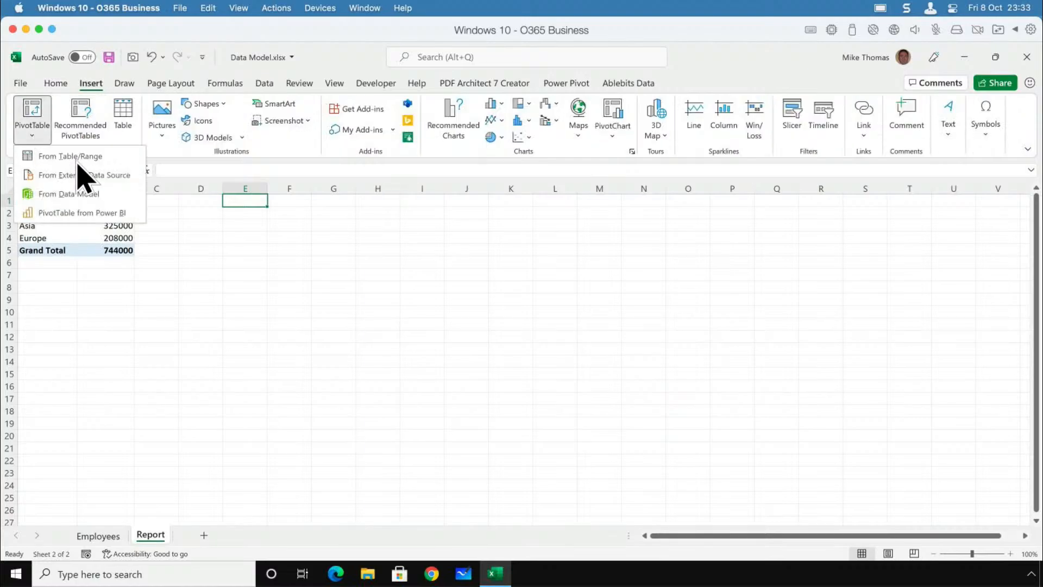
pyautogui.click(77, 195)
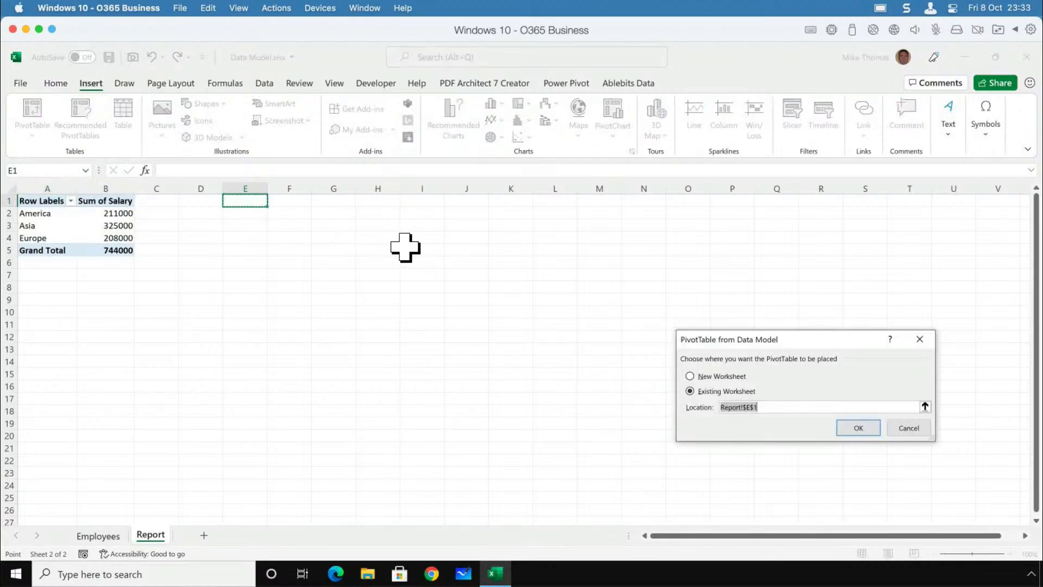
pyautogui.click(854, 430)
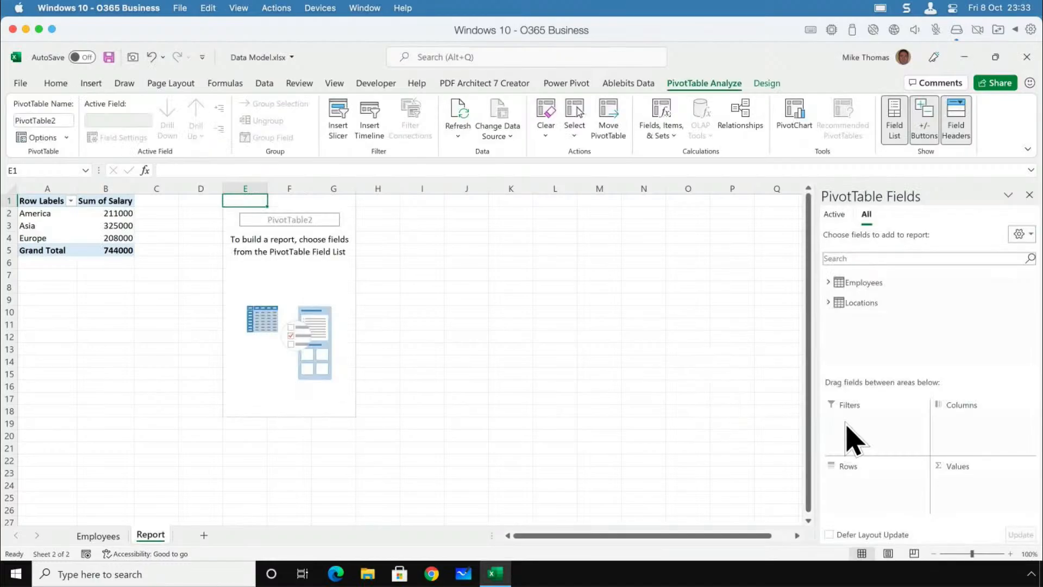
# Build the second PivotTable with Manager from Locations as rows and Salary from Employees as values.
pyautogui.click(829, 302)
pyautogui.moveTo(869, 345); pyautogui.dragTo(869, 483)
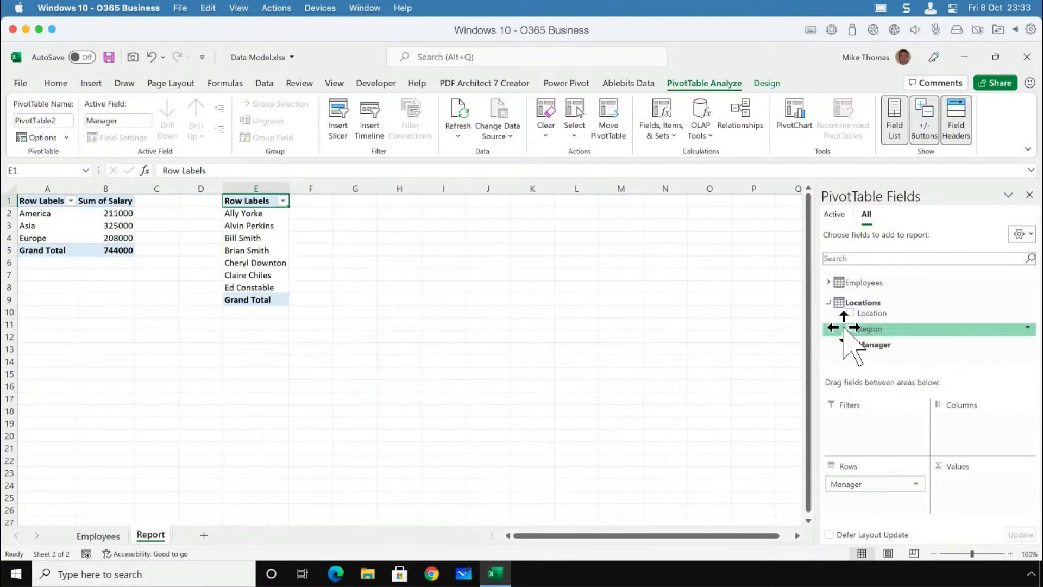
pyautogui.click(829, 302)
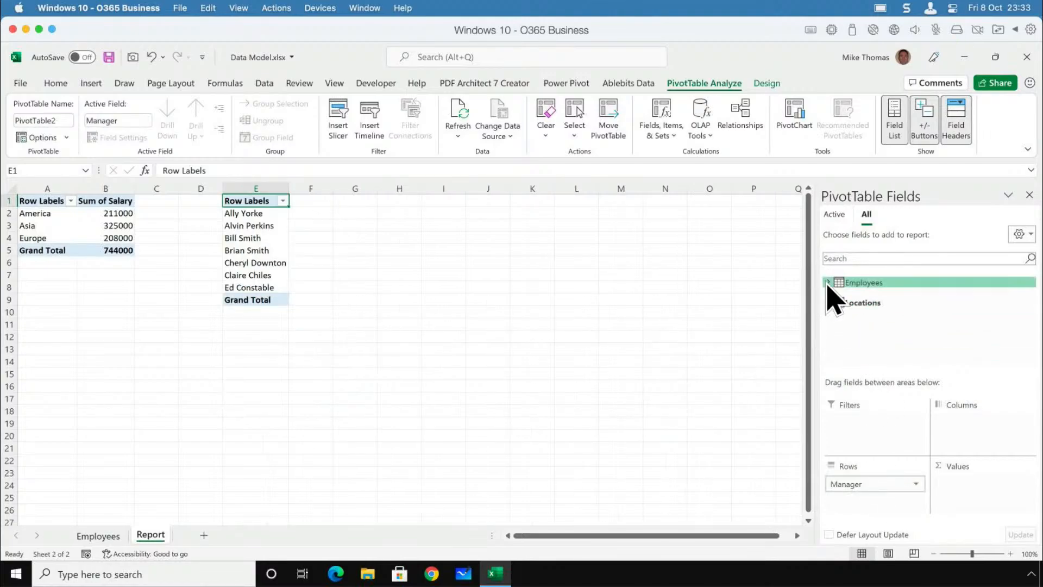
pyautogui.click(828, 283)
pyautogui.moveTo(869, 355); pyautogui.dragTo(978, 511)
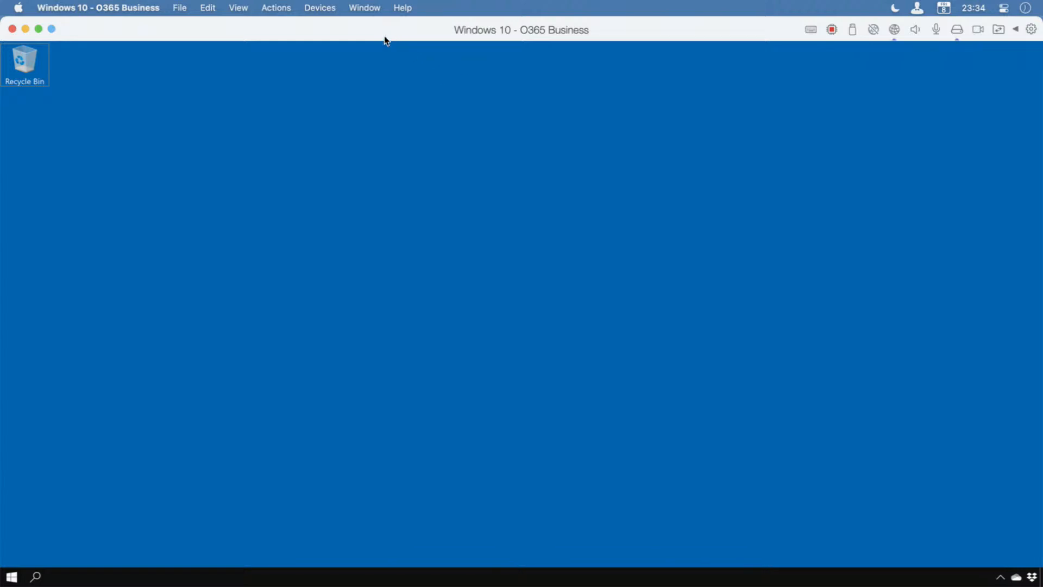
# Switch the Windows virtual machine to full screen and look over the apps pinned in the Start menu.
pyautogui.press('ctrl+super+f')
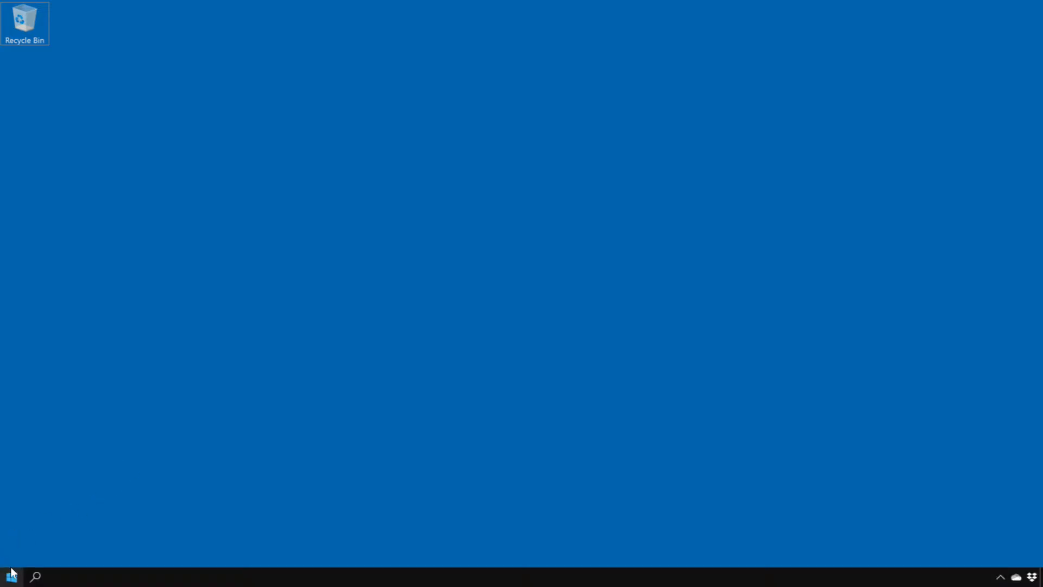
pyautogui.click(12, 576)
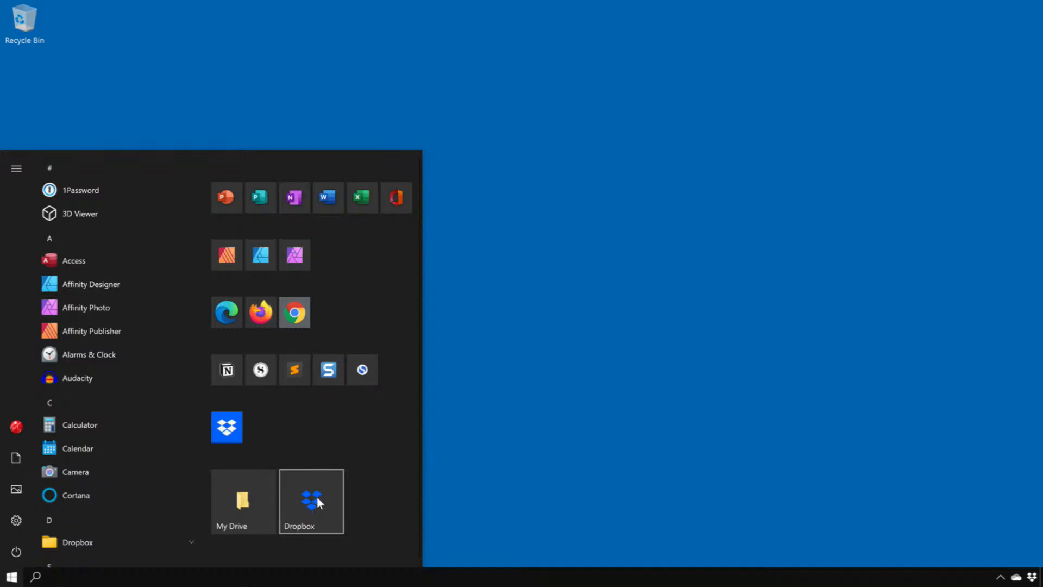
pyautogui.click(623, 431)
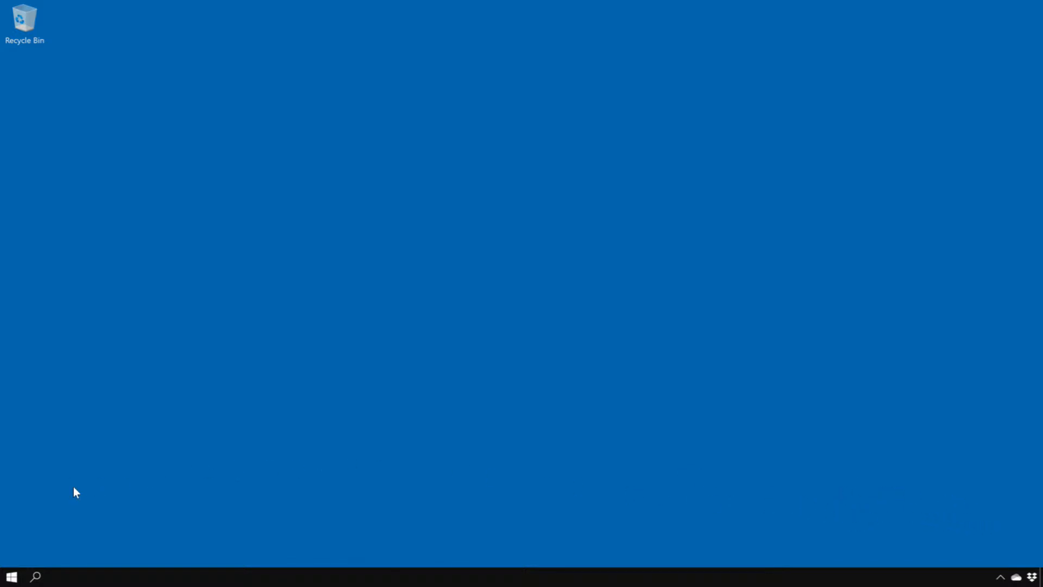
# Launch Publisher and move its window fully into view on the desktop.
pyautogui.click(11, 577)
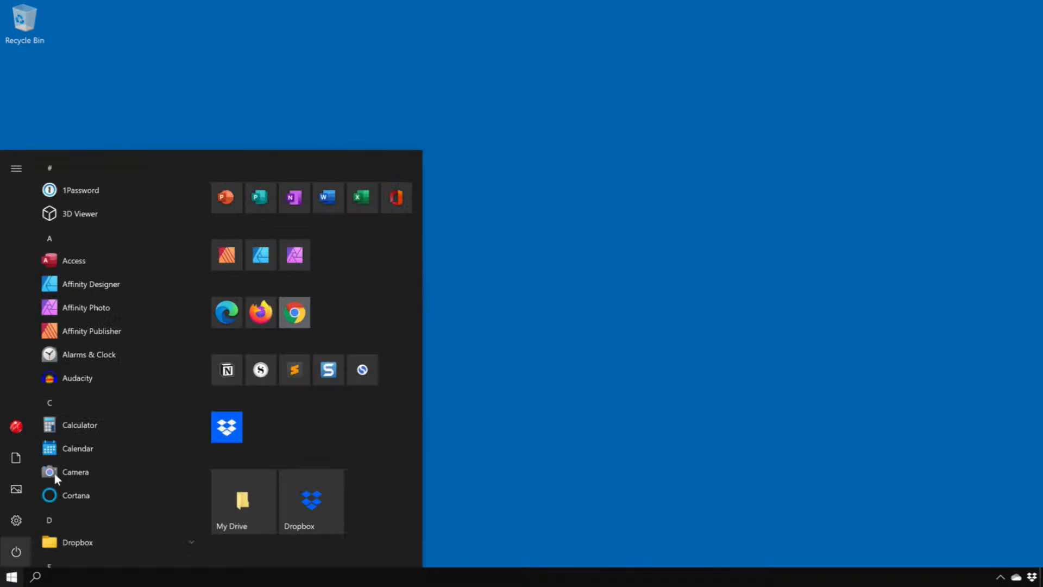
pyautogui.click(258, 190)
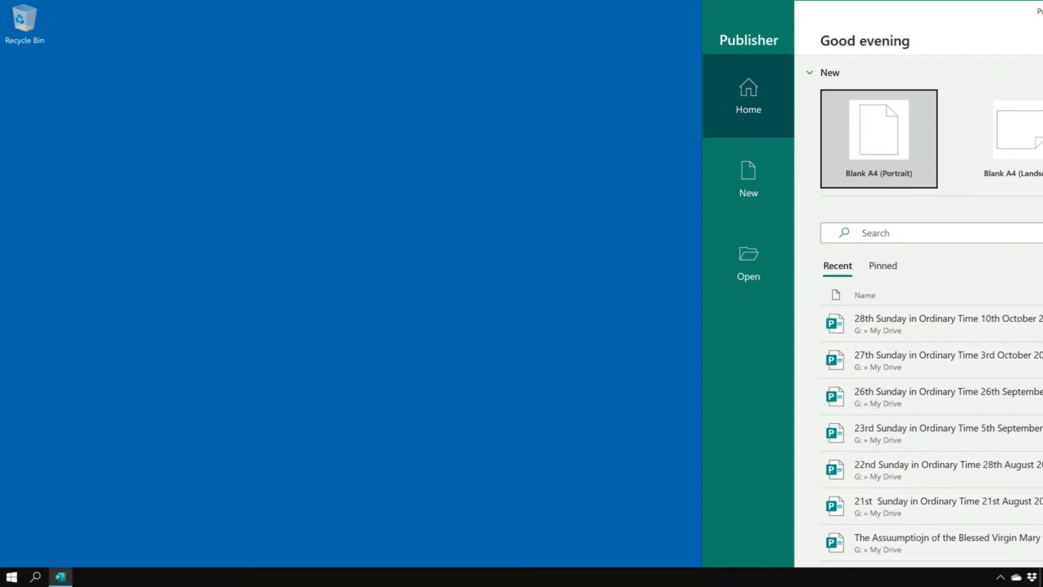
pyautogui.moveTo(1041, 7); pyautogui.dragTo(634, 14)
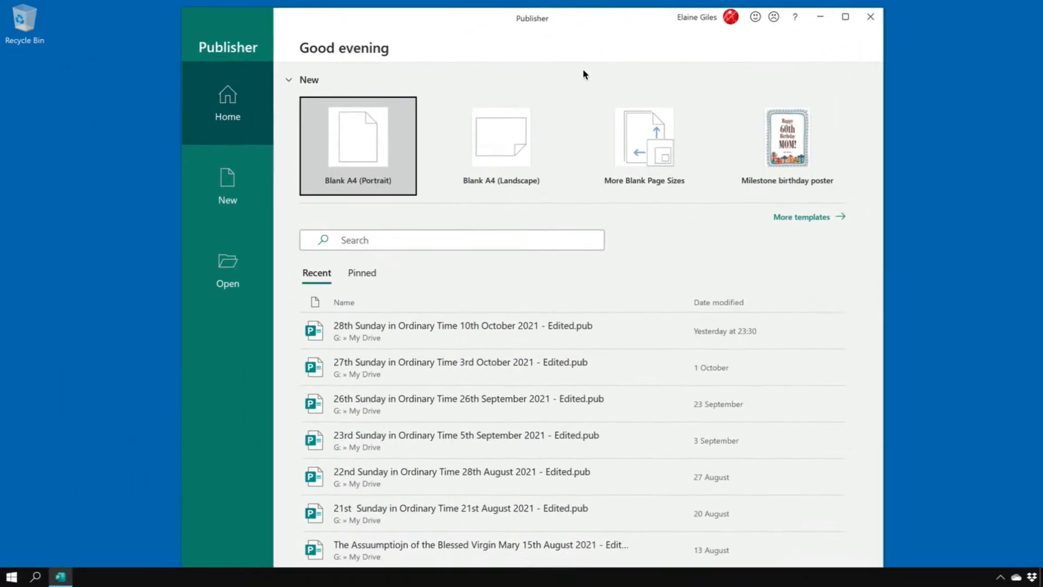
# Try to open the recent publication "28th Sunday in Ordinary Time 10th October 2021 - Edited.pub", declining to browse for the file.
pyautogui.click(428, 332)
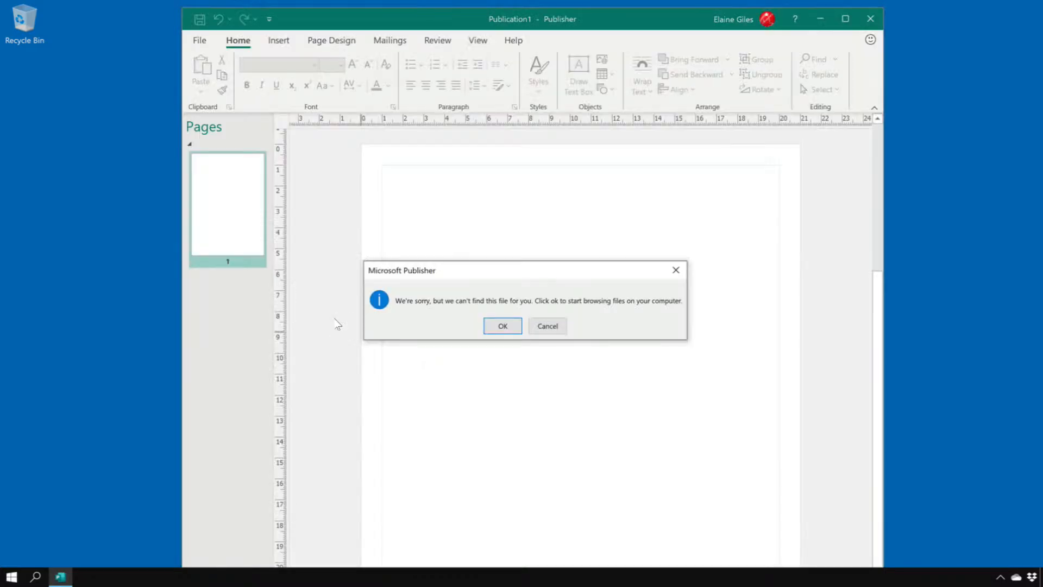
pyautogui.click(554, 325)
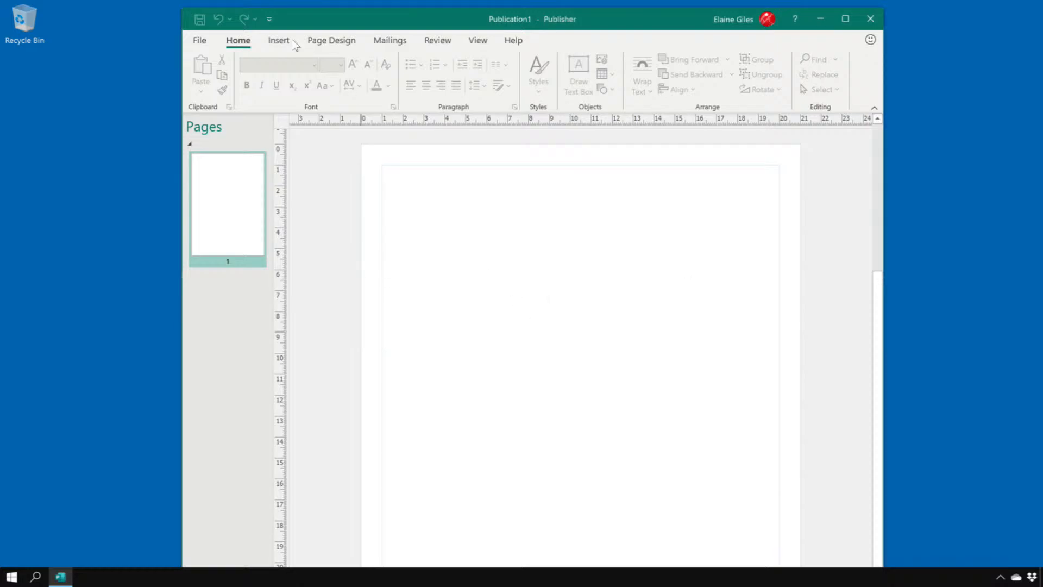
# Browse This PC for the publication from Publisher's Open page, going up from Documents and into Local Disk (C:).
pyautogui.click(205, 41)
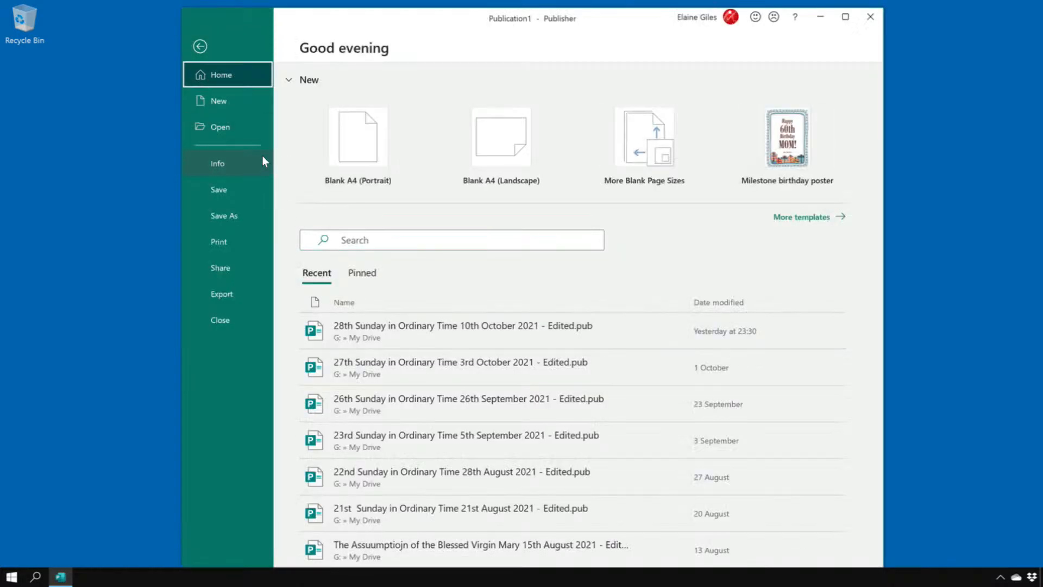
pyautogui.click(225, 120)
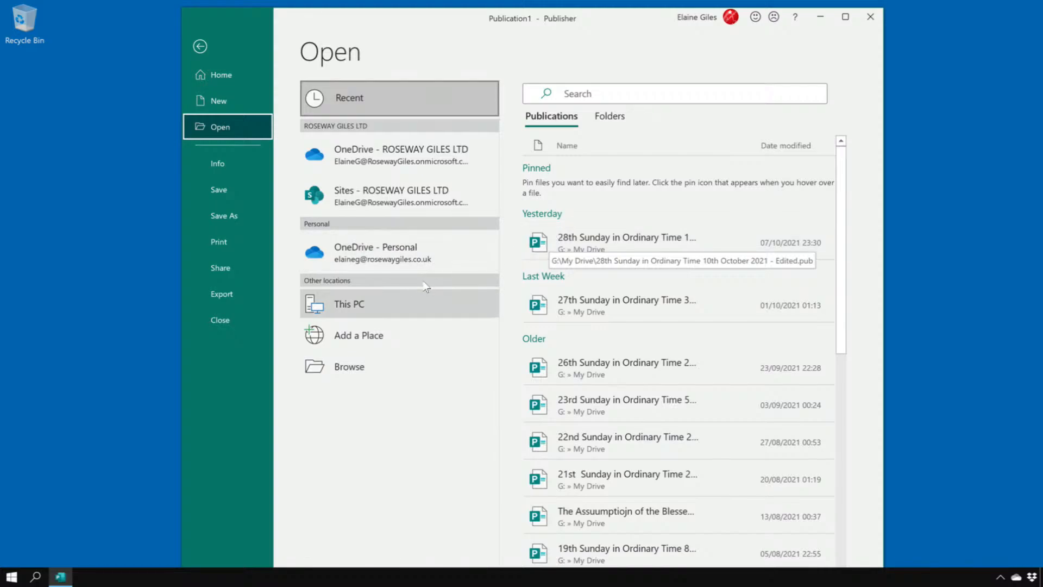
pyautogui.click(478, 291)
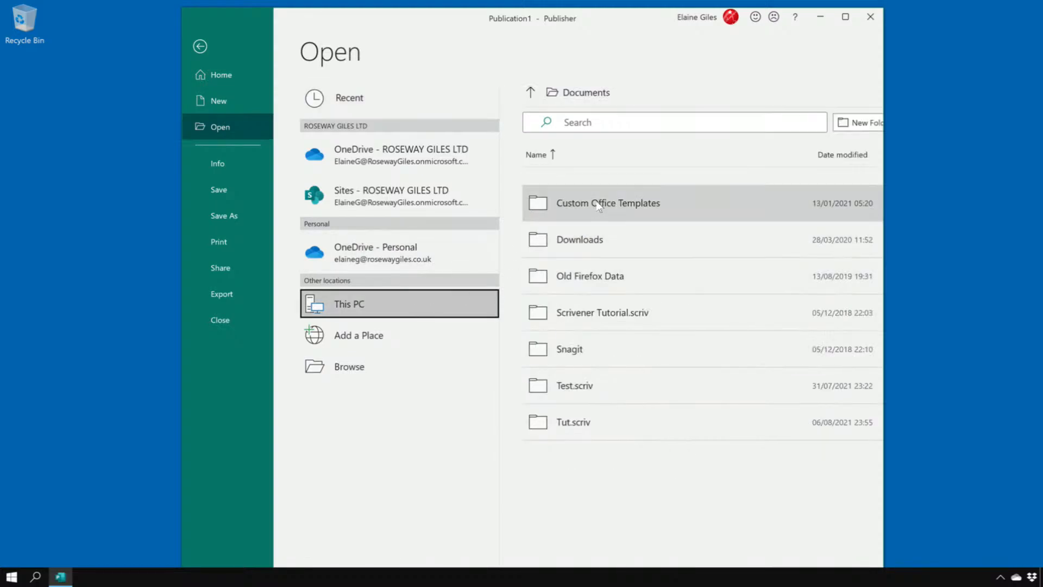
pyautogui.click(531, 91)
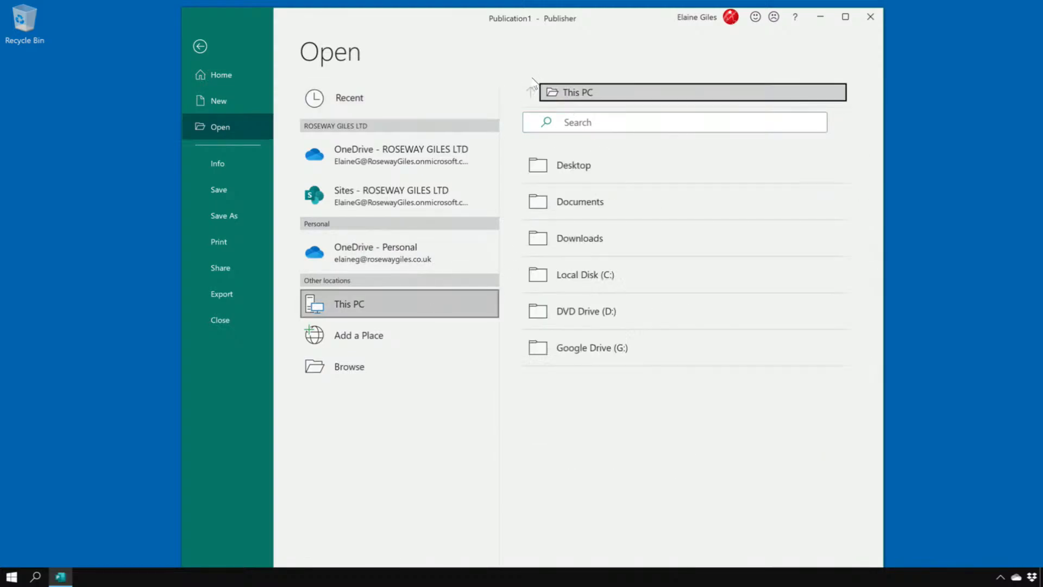
pyautogui.click(585, 277)
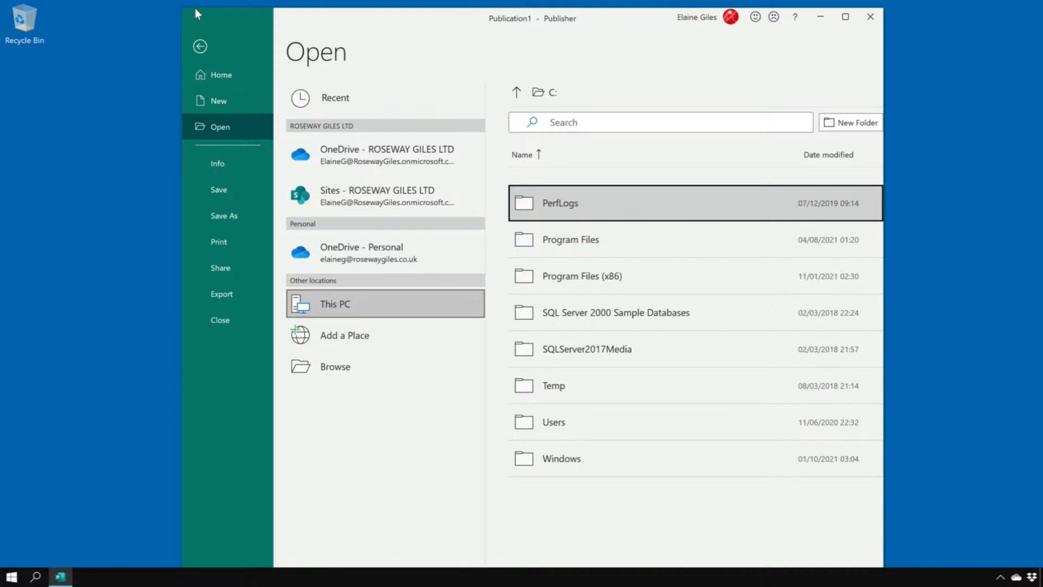
# Open My Drive in File Explorer and go to the folder 2. Areas > OurParishes > OurParishes Newsletters > 2021.
pyautogui.click(11, 576)
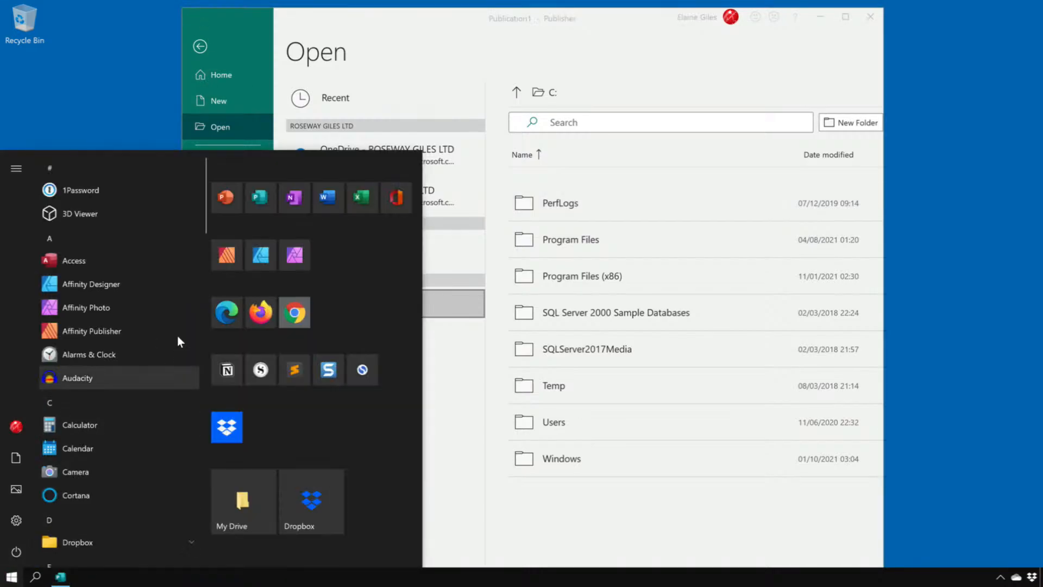
pyautogui.click(240, 484)
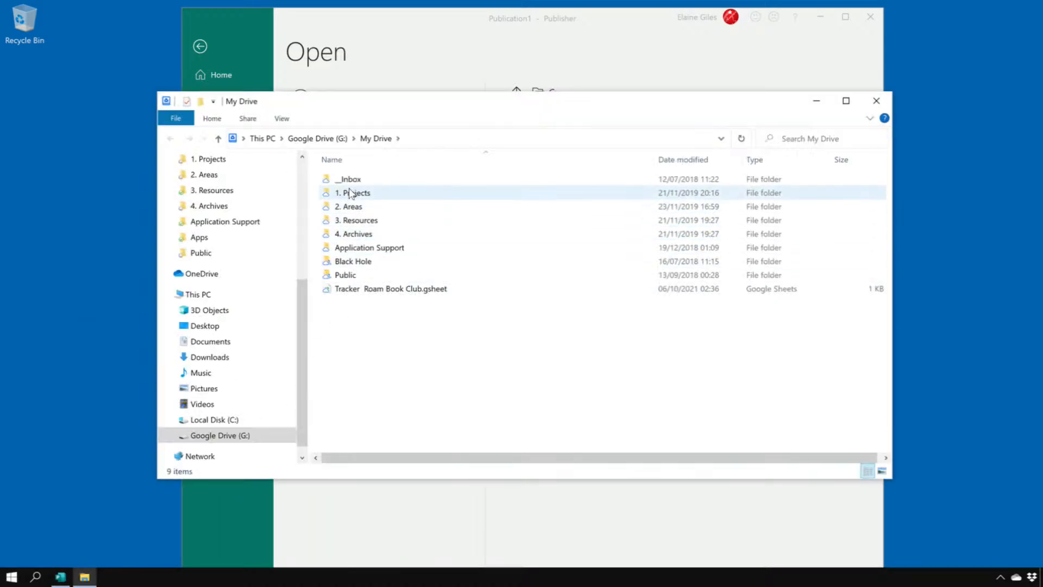
pyautogui.doubleClick(352, 206)
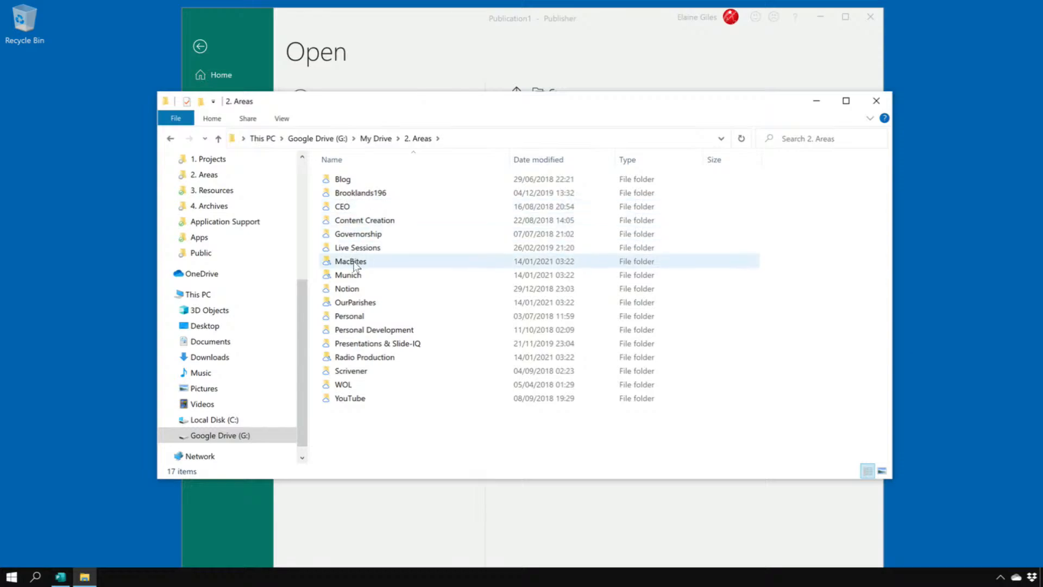
pyautogui.doubleClick(385, 302)
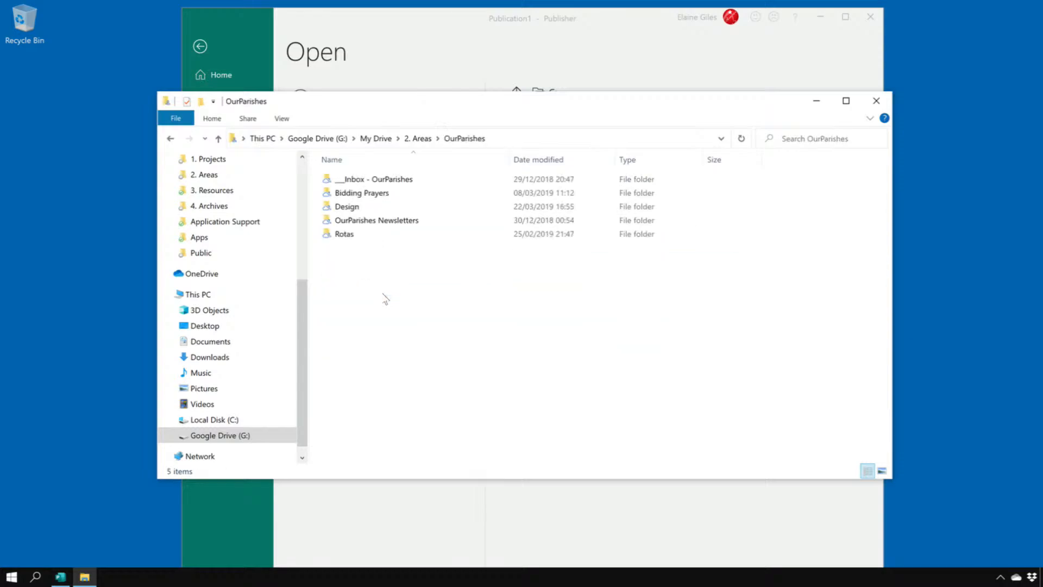
pyautogui.click(373, 216)
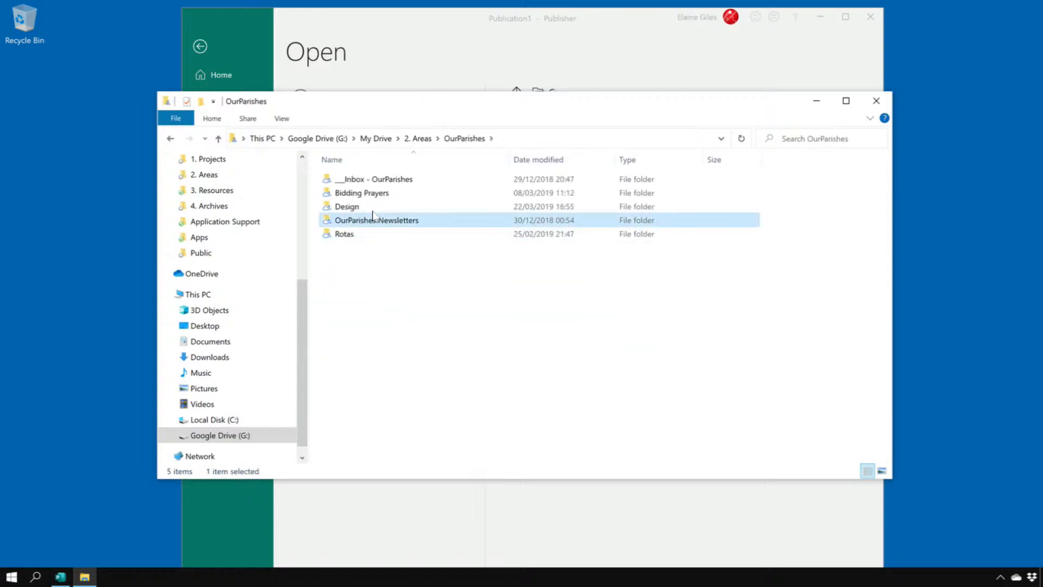
pyautogui.doubleClick(373, 217)
pyautogui.click(372, 219)
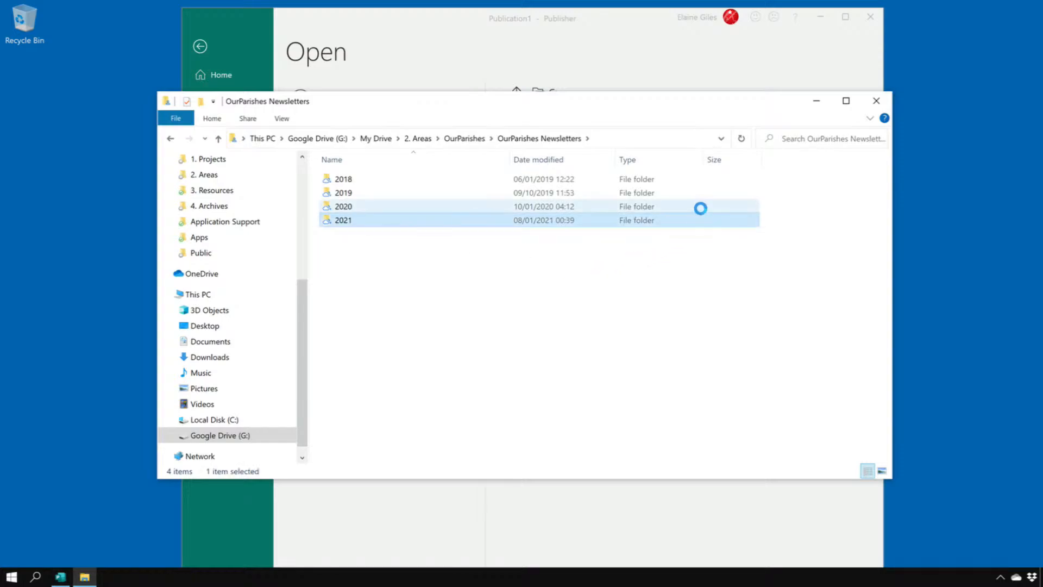
# Sort the folder by modification date, newest first, and open the 28th Sunday in Ordinary Time Publisher file modified 07/10/2021 23:30.
pyautogui.click(567, 159)
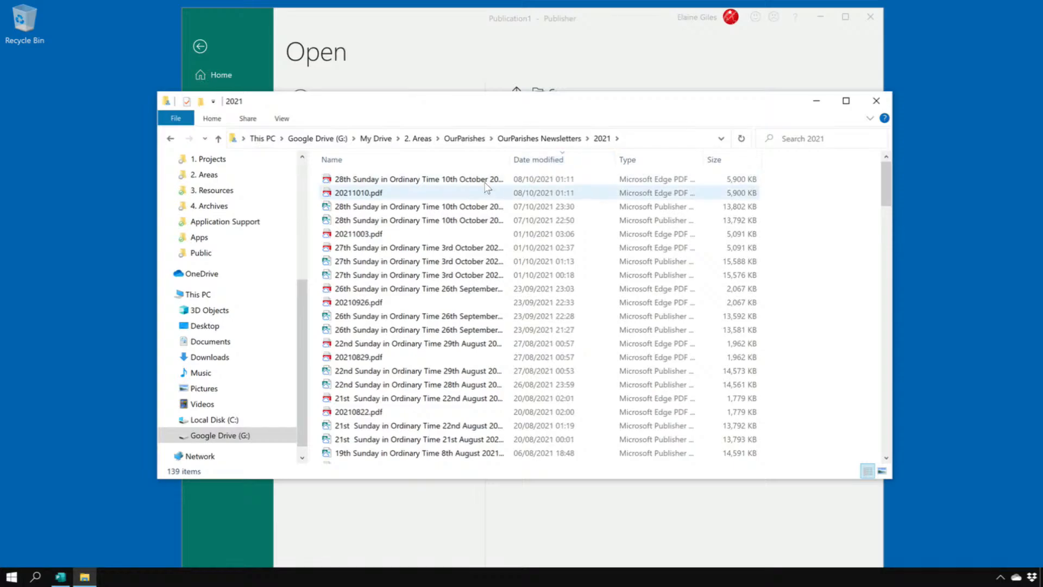
pyautogui.click(413, 177)
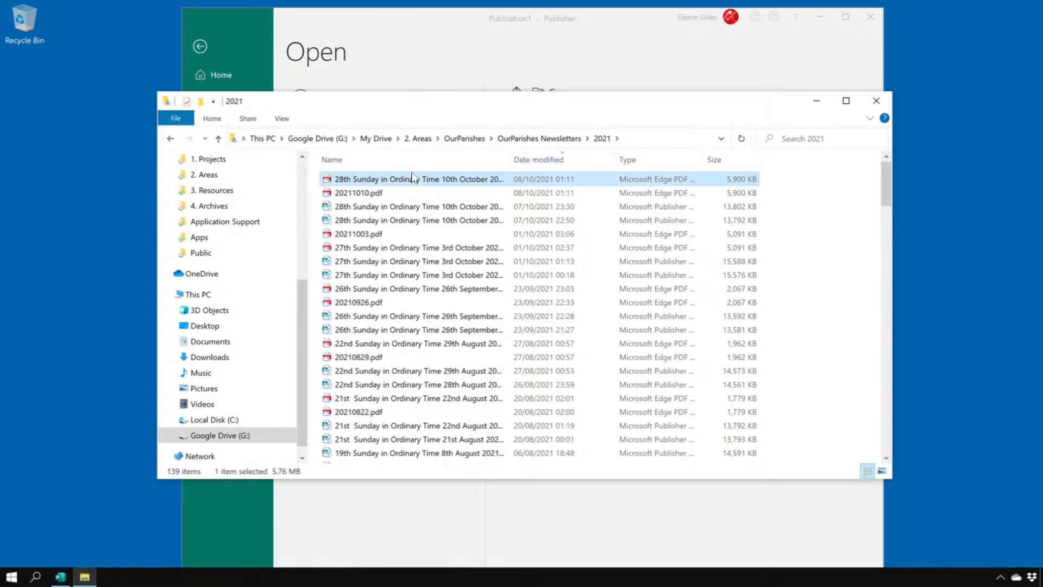
pyautogui.doubleClick(380, 206)
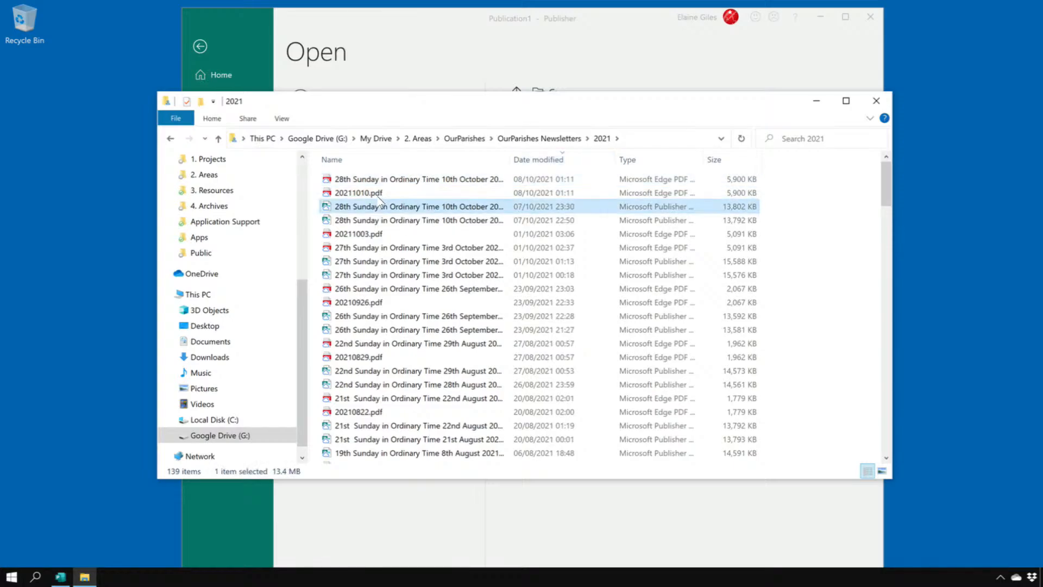
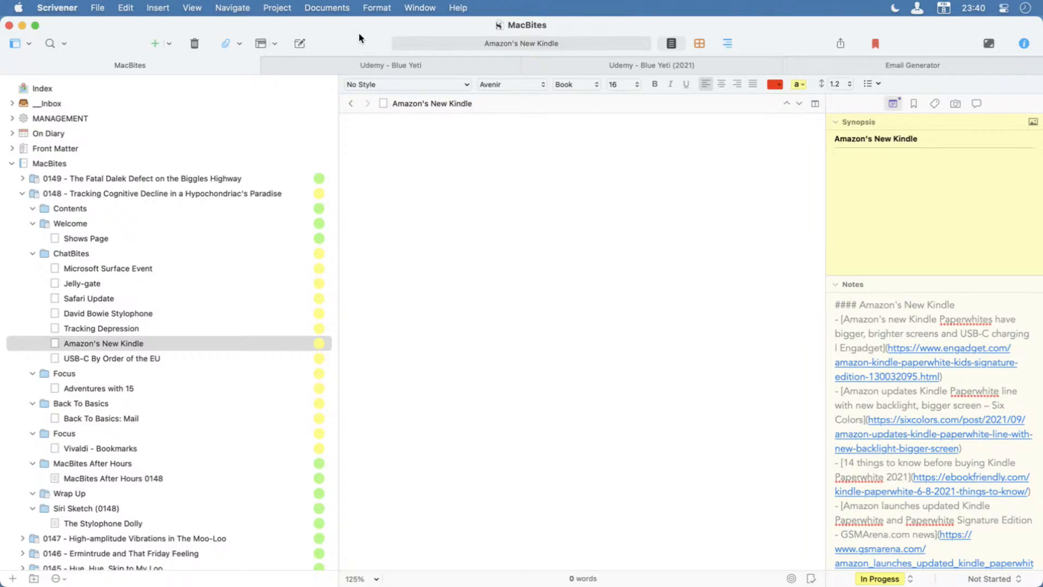
# Review the combined script of episode 0148 and the notes attached to its Safari Update document.
pyautogui.click(59, 197)
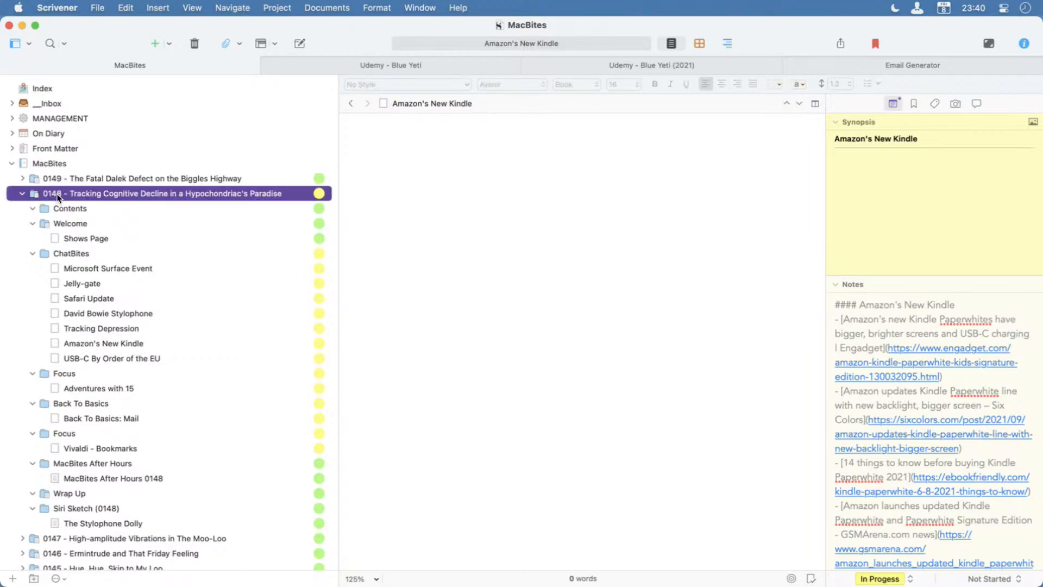
pyautogui.scroll(-15, 563, 374)
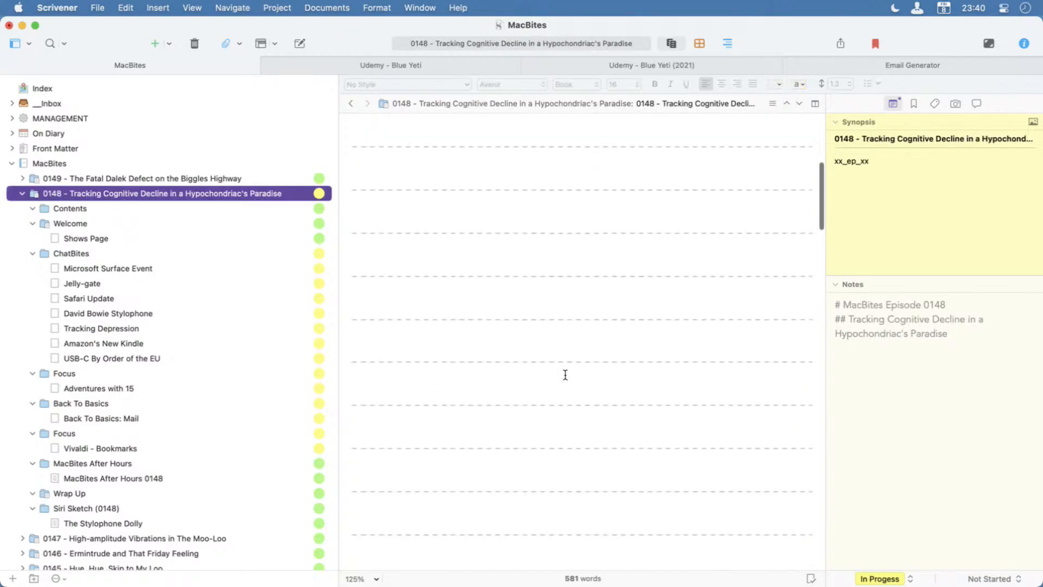
pyautogui.scroll(-10, 565, 373)
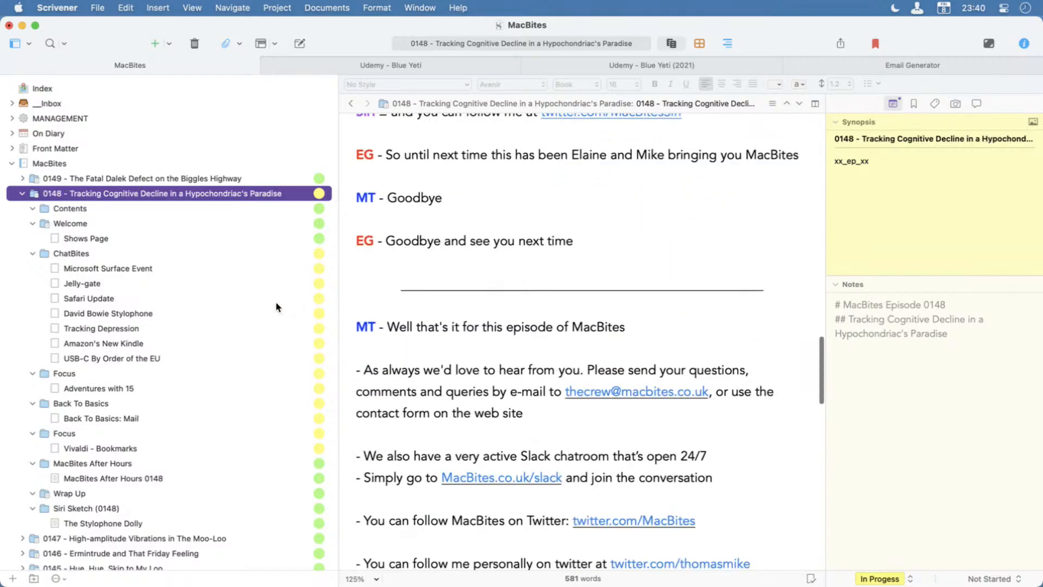
pyautogui.click(161, 297)
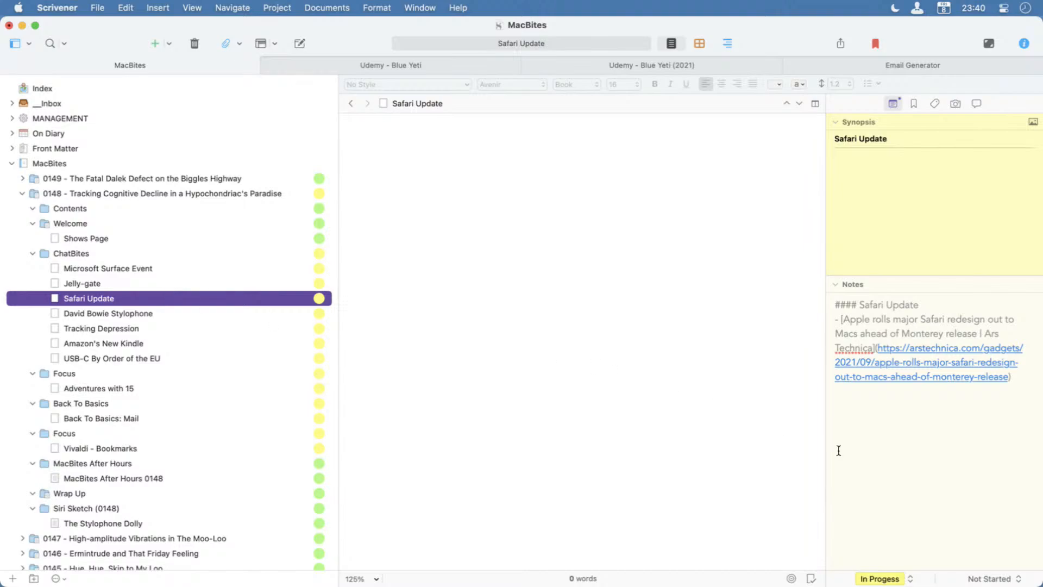
pyautogui.moveTo(994, 387); pyautogui.dragTo(827, 309)
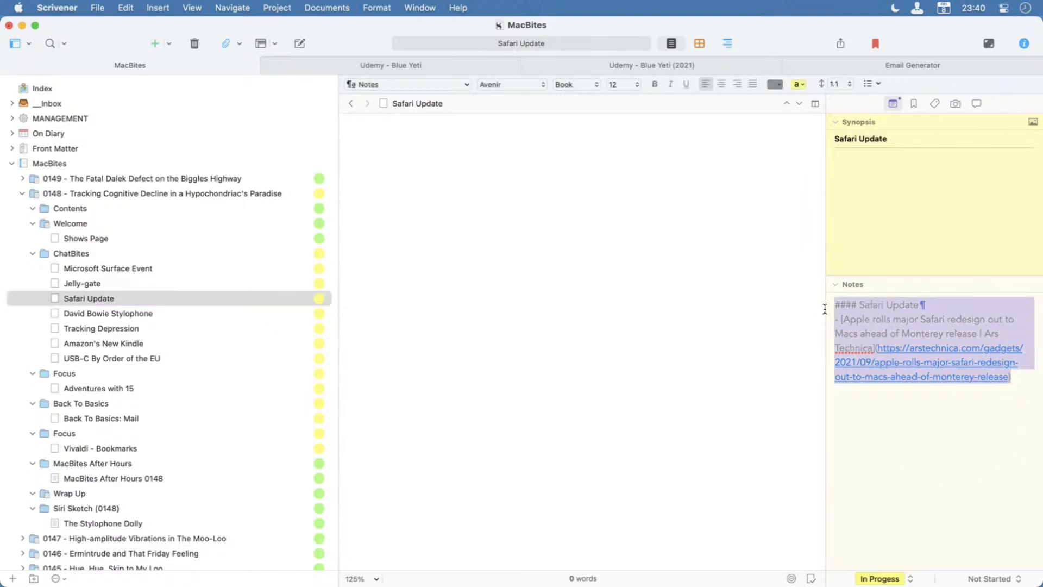
pyautogui.click(943, 470)
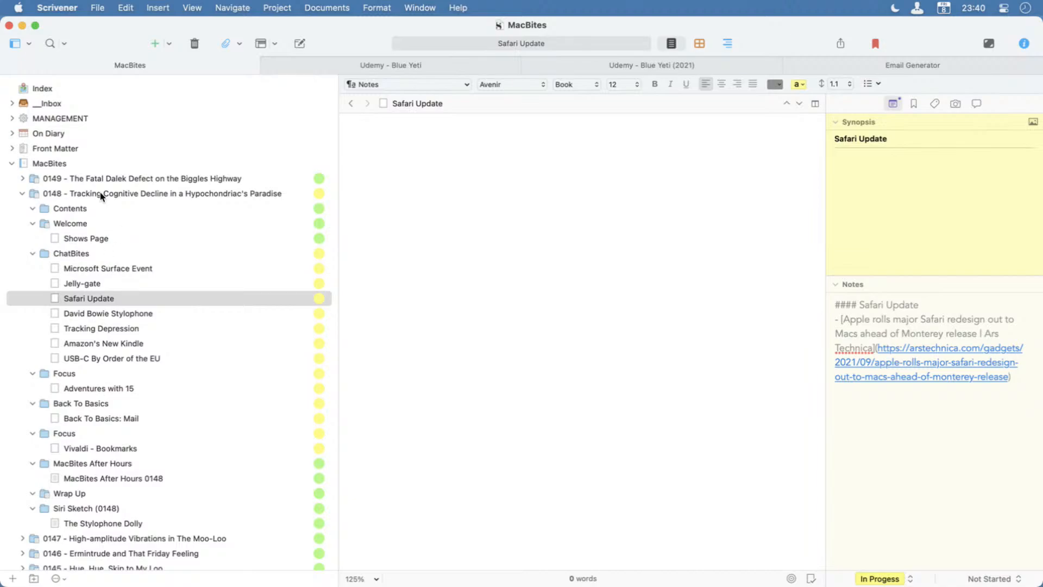
# Compare the Contents folder of episode 0148 with the full contents list of episode 0149.
pyautogui.click(91, 209)
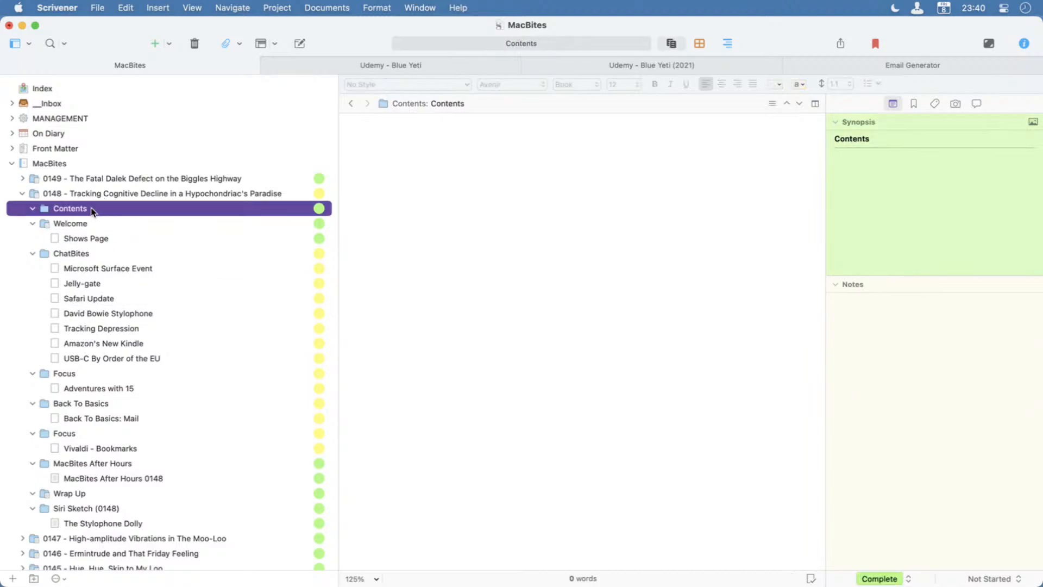
pyautogui.click(519, 262)
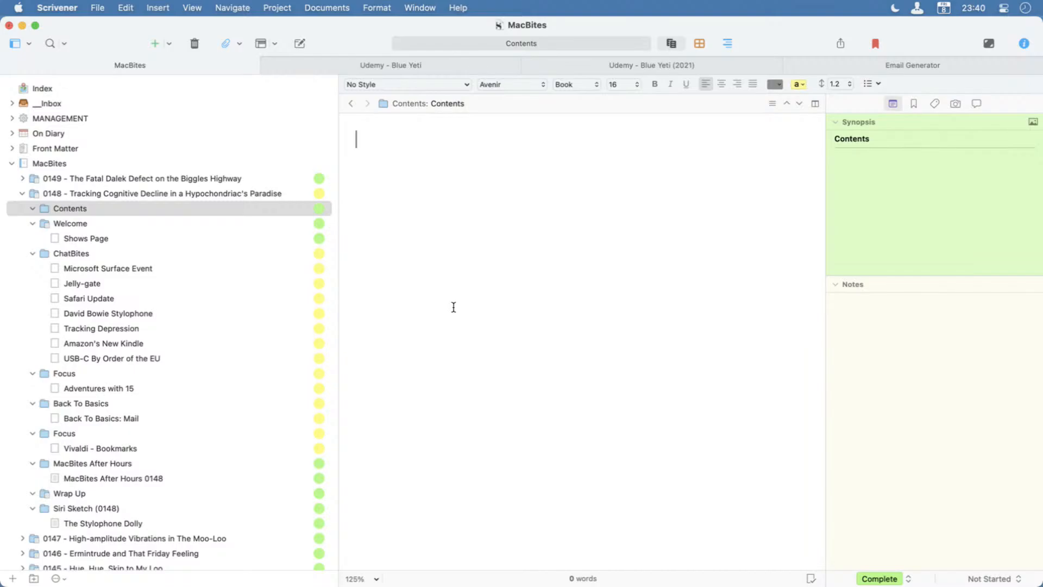
pyautogui.click(22, 178)
pyautogui.click(70, 194)
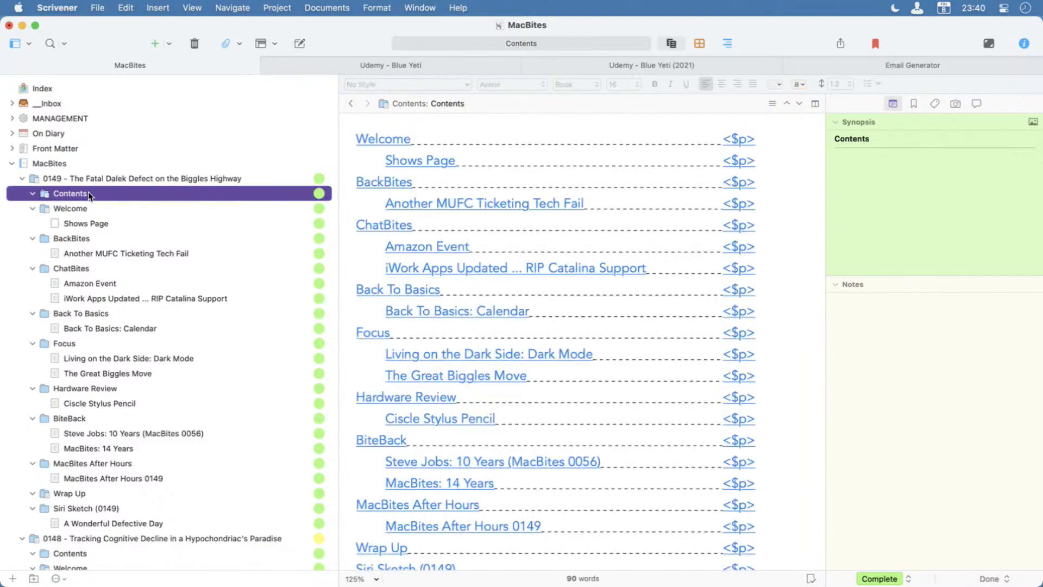
pyautogui.scroll(-2, 784, 489)
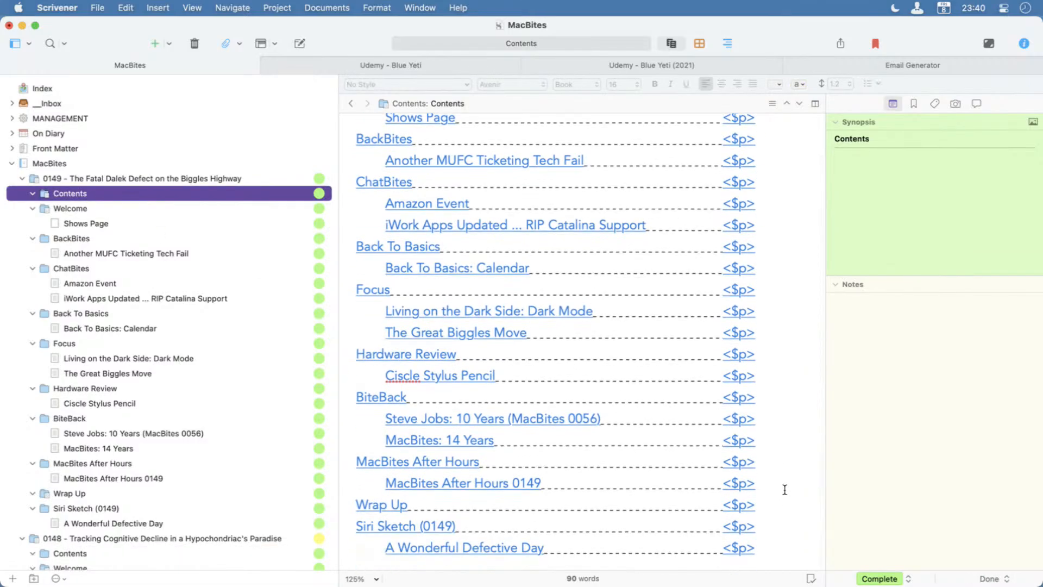
pyautogui.scroll(3, 785, 489)
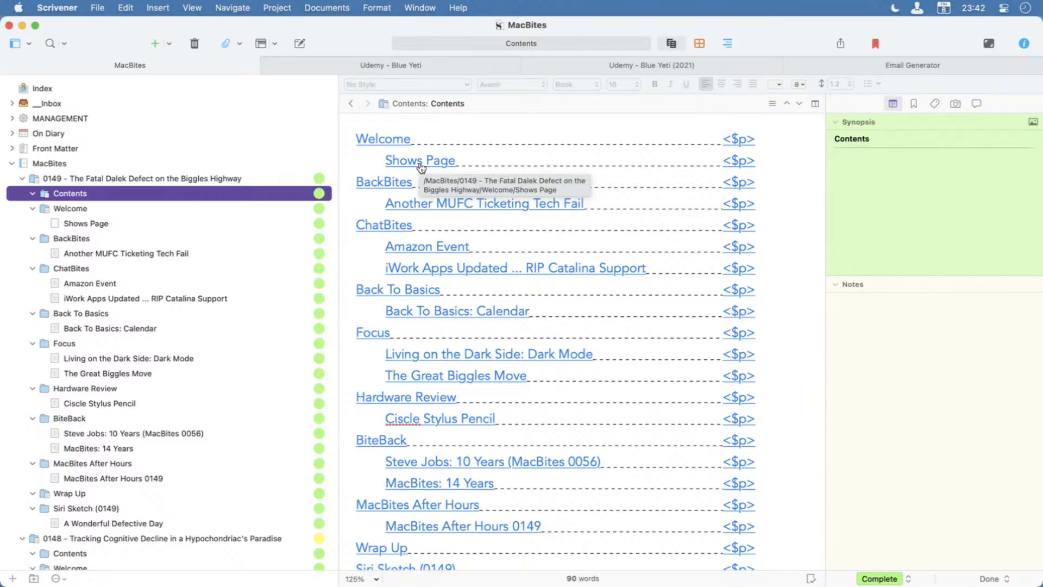
pyautogui.scroll(-1, 421, 167)
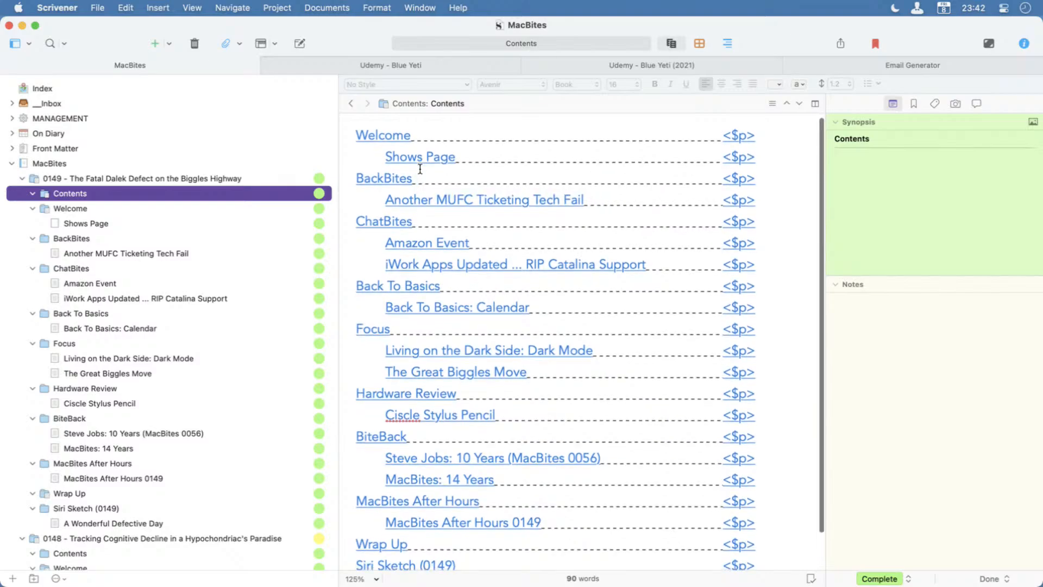
# Test the Siri Sketch (0149) link in the contents list, closing the resulting split editor and collapsing episode 0149.
pyautogui.click(408, 564)
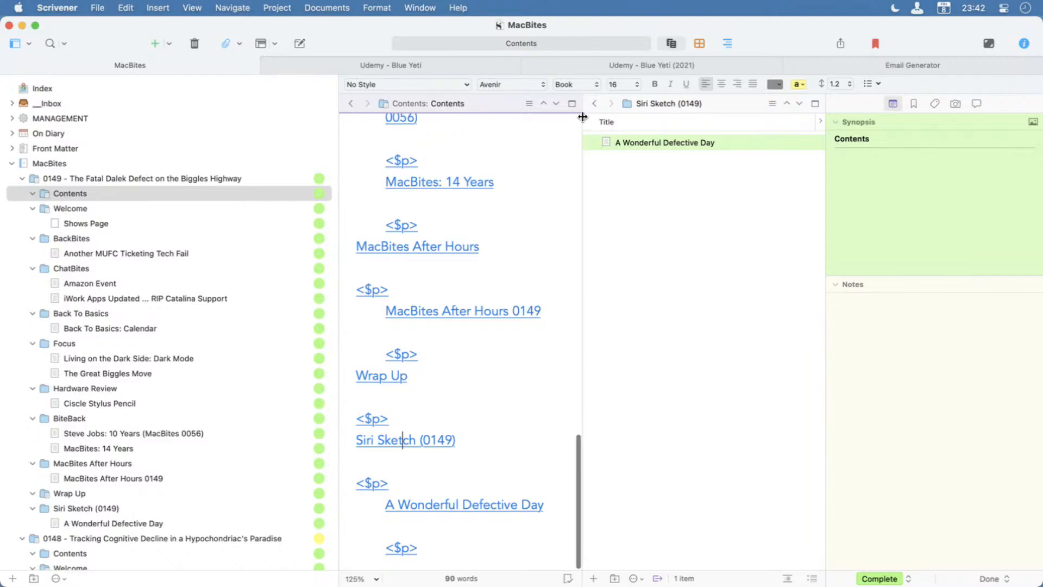
pyautogui.click(571, 103)
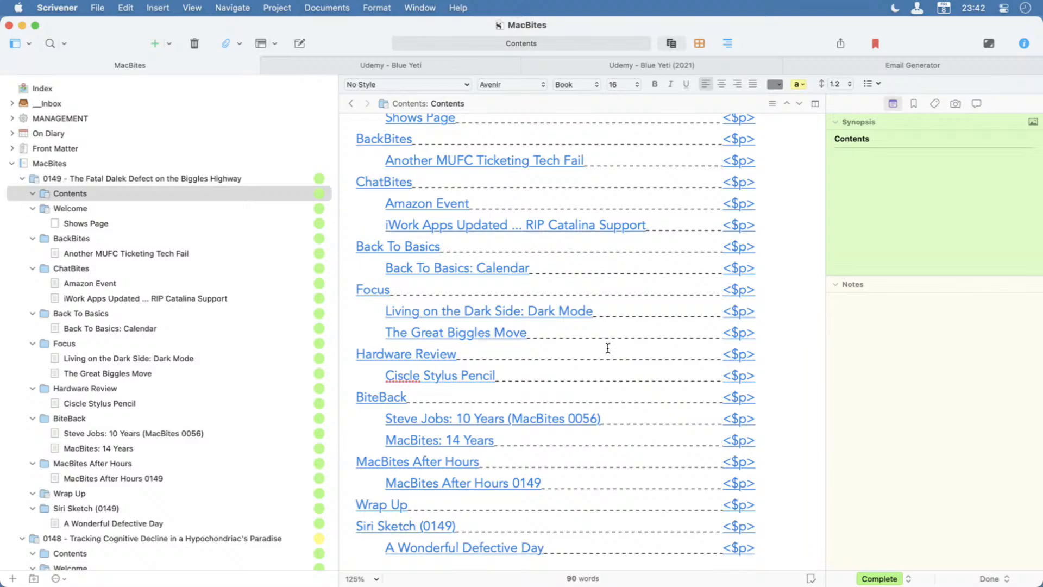
pyautogui.click(22, 178)
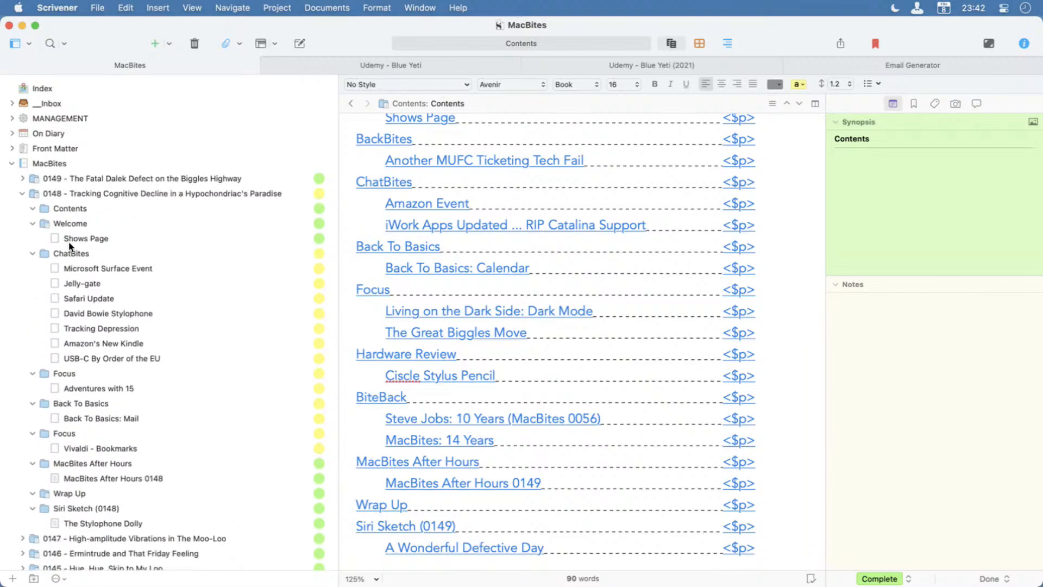
# Review the episode 0148 script and open the text of its Contents folder.
pyautogui.click(80, 199)
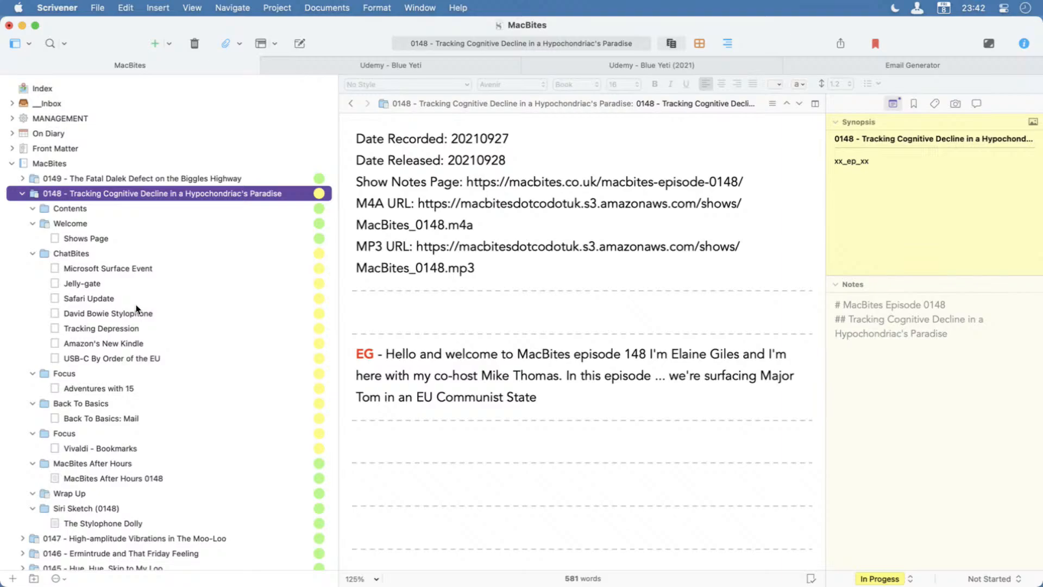
pyautogui.scroll(-5, 559, 432)
pyautogui.scroll(-5, 559, 433)
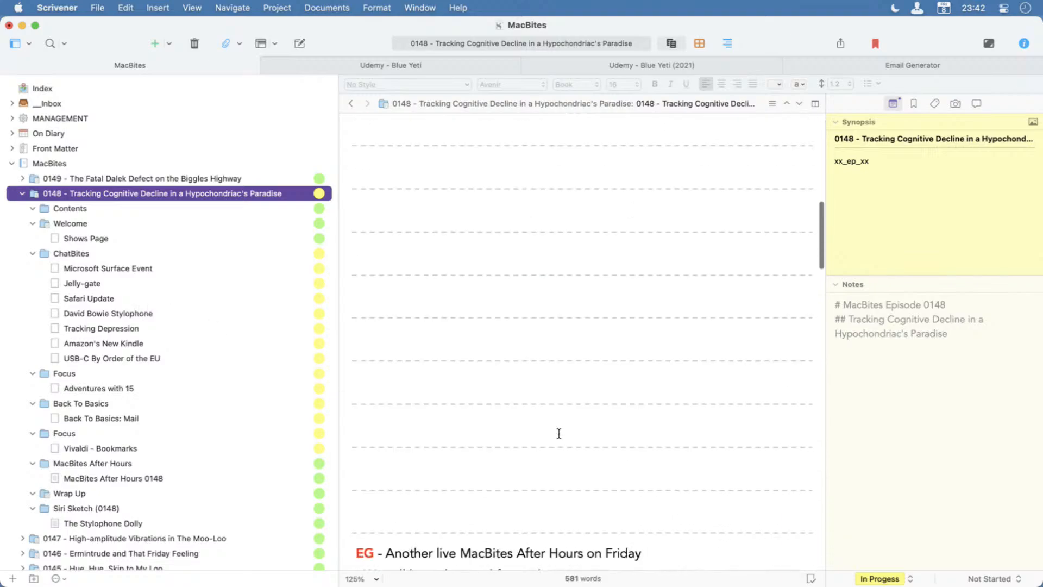
pyautogui.click(113, 212)
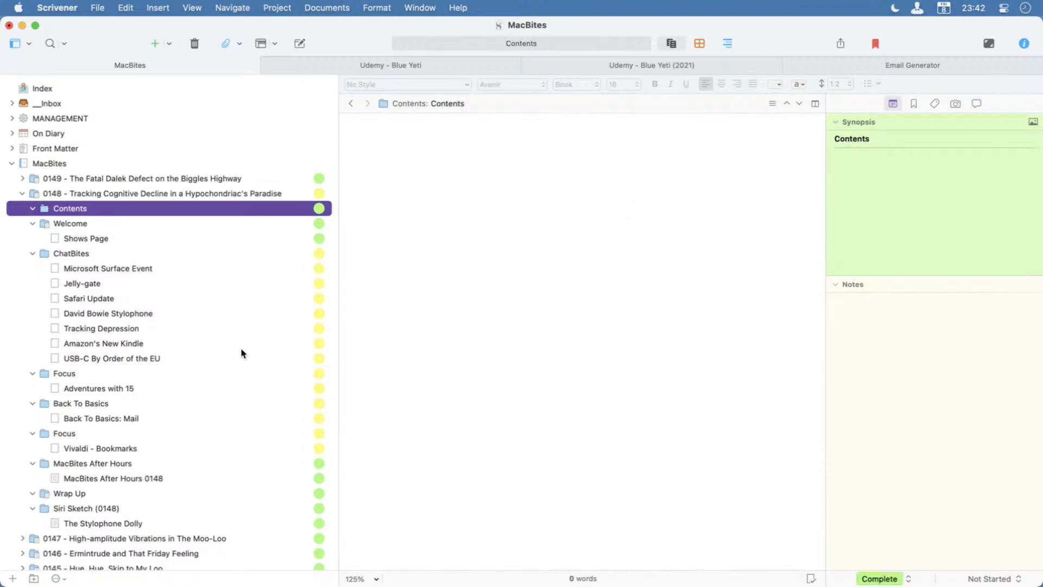
pyautogui.click(537, 172)
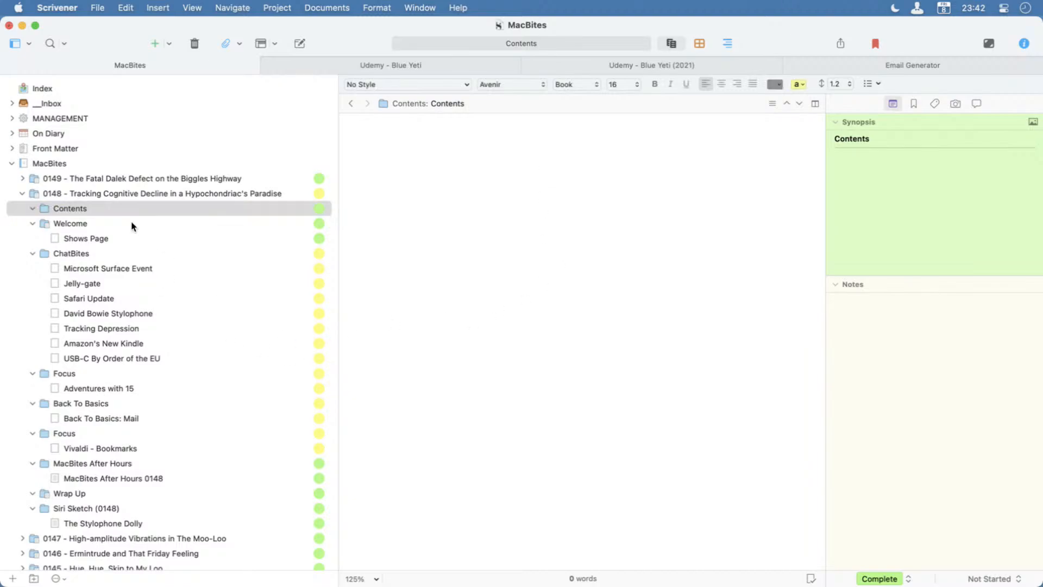
# Copy all episode 0148 items from Welcome through The Stylophone Dolly as a table of contents (ToC).
pyautogui.click(63, 227)
pyautogui.keyDown('shift'); pyautogui.click(86, 523); pyautogui.keyUp('shift')
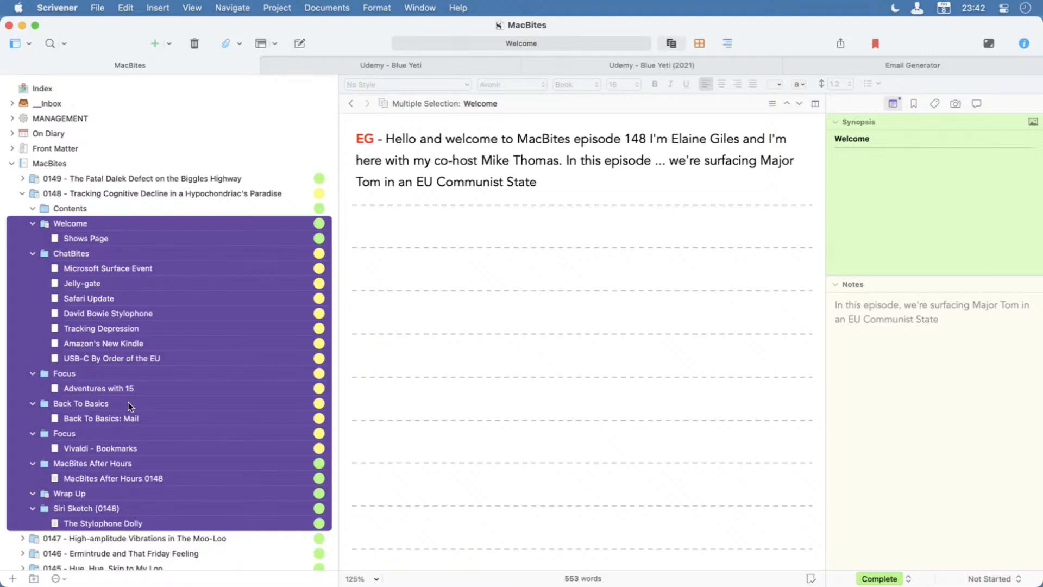
pyautogui.click(126, 8)
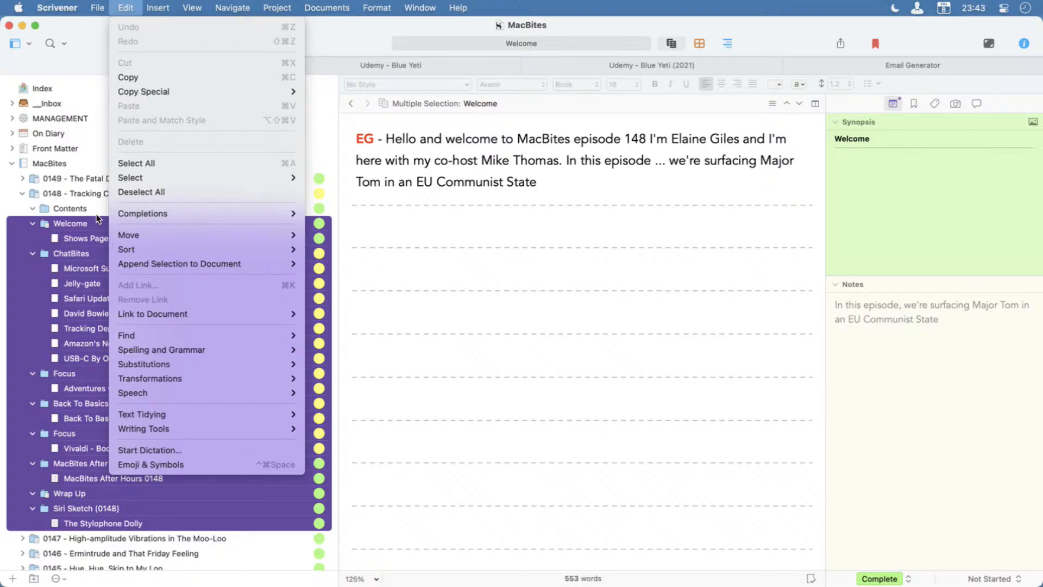
pyautogui.moveTo(196, 94)
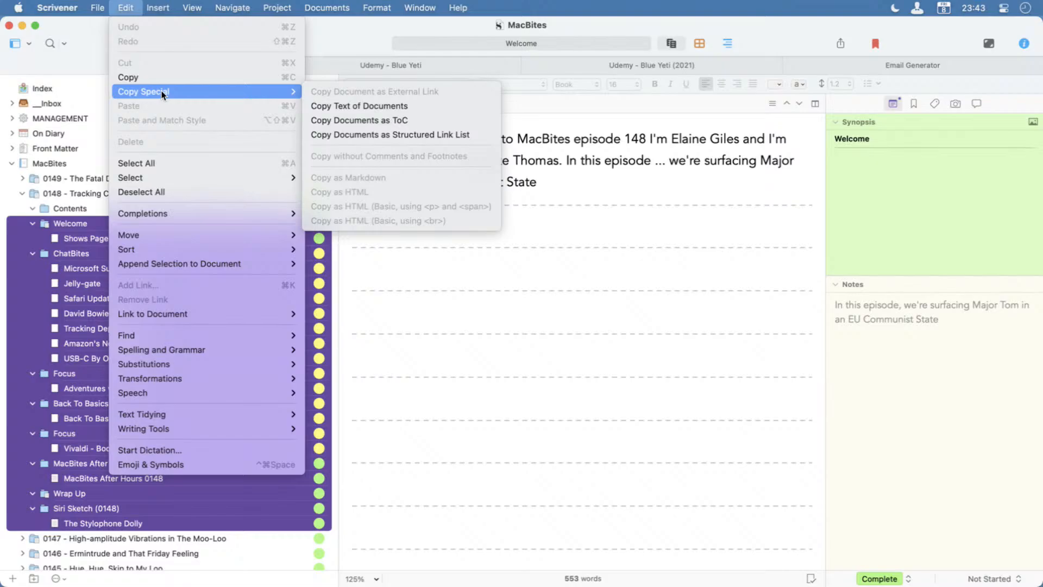
pyautogui.click(416, 121)
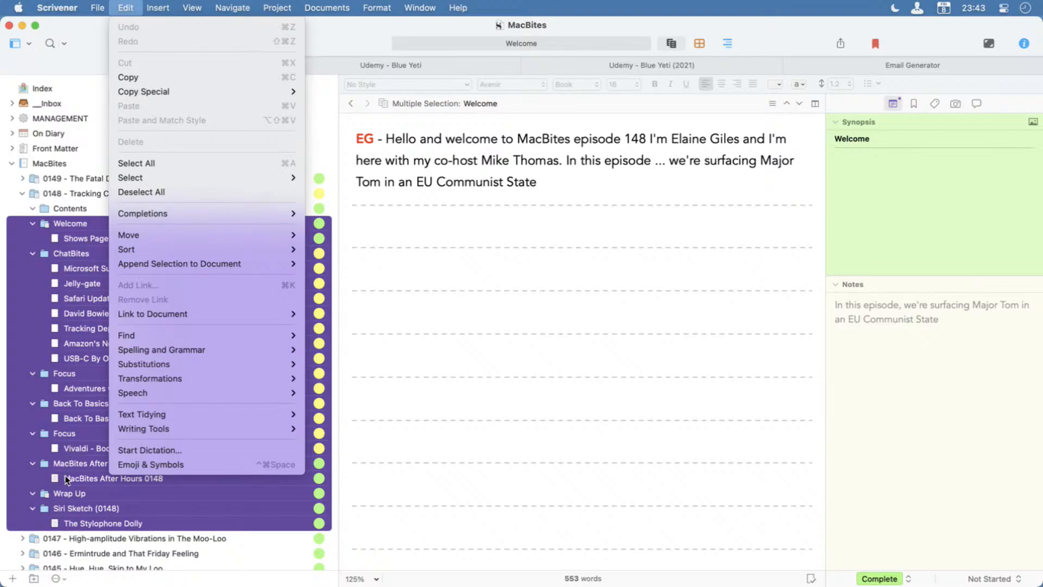
pyautogui.moveTo(252, 90)
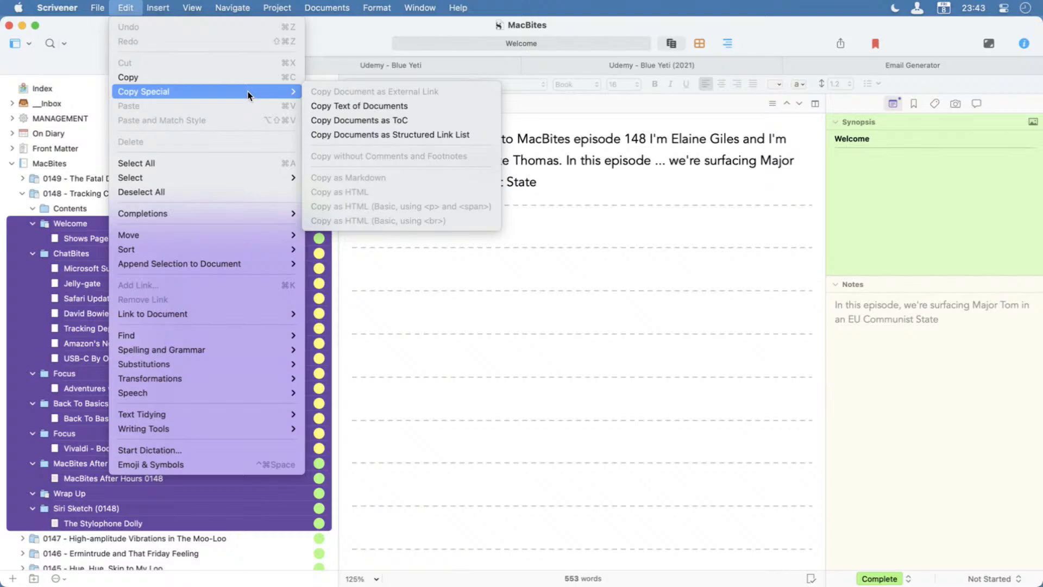
pyautogui.click(374, 121)
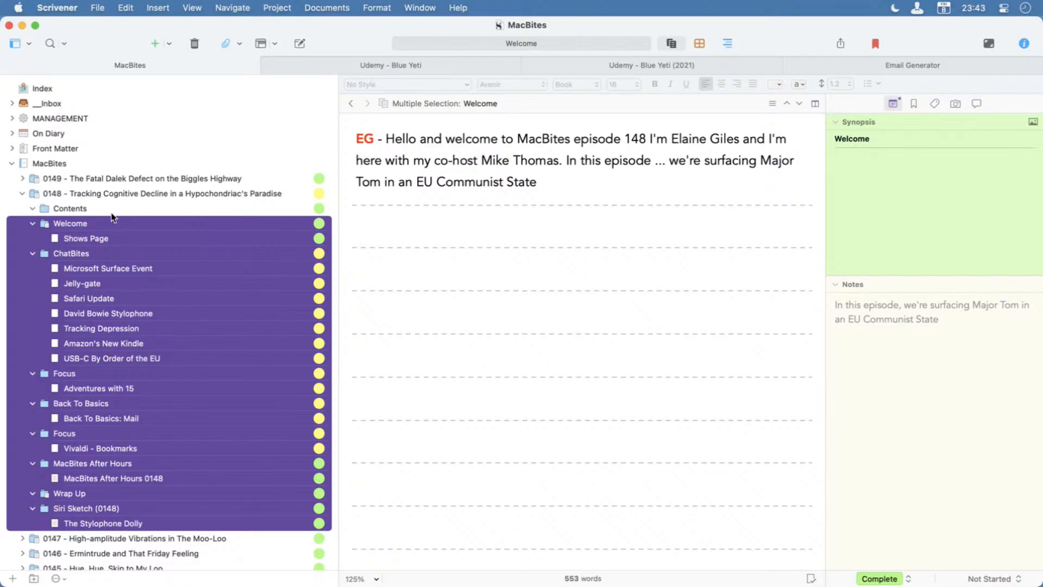
# Paste the copied table of contents into episode 0148's Contents folder, accepting the 36 pt indent and custom 490 pt right margin.
pyautogui.click(97, 209)
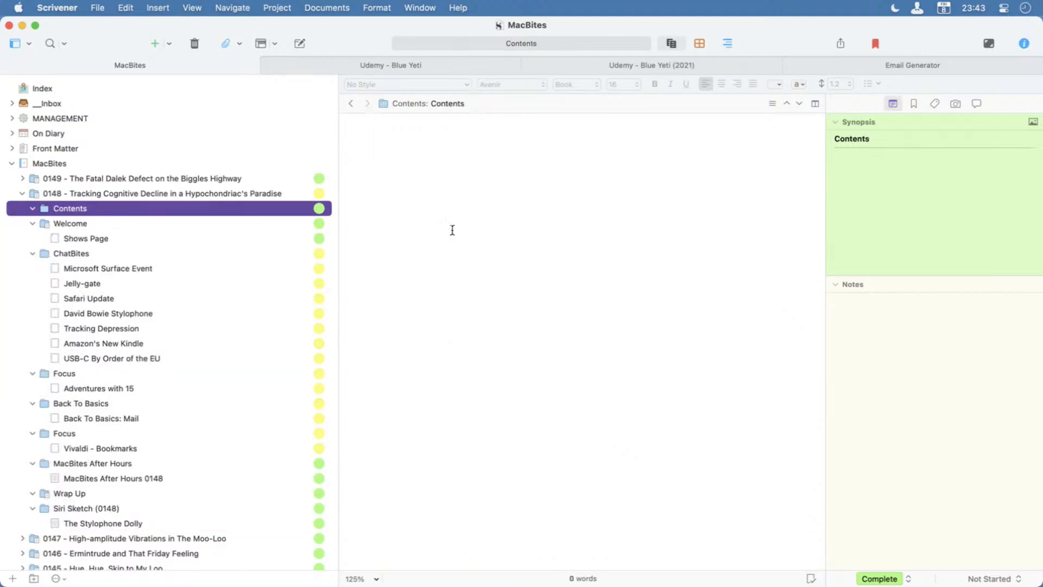
pyautogui.click(422, 163)
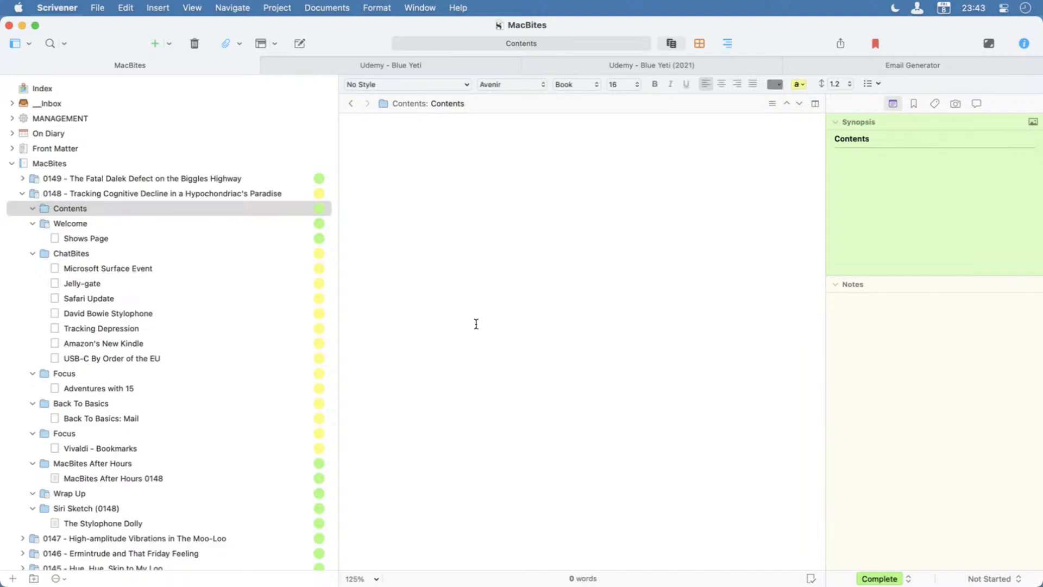
pyautogui.press('super+v')
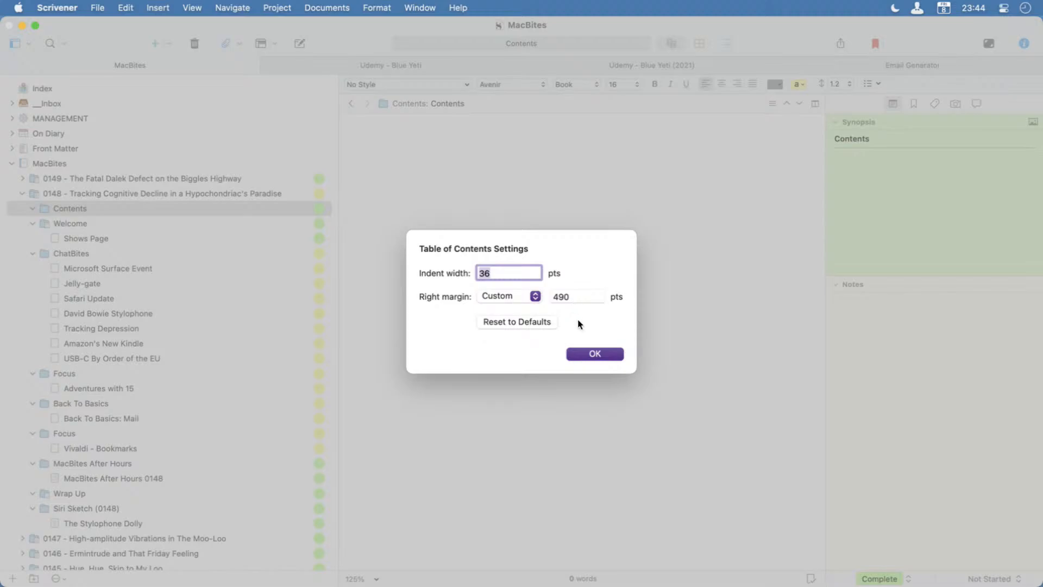
pyautogui.click(608, 351)
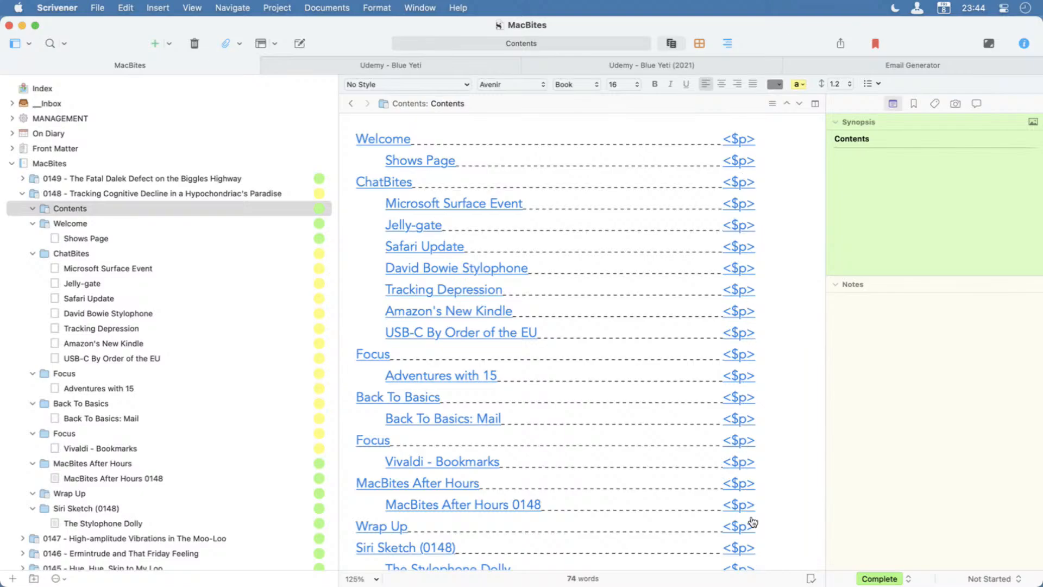
# Check the pasted contents list and test its Microsoft Surface Event link, closing the resulting split editor.
pyautogui.scroll(-1, 752, 523)
pyautogui.scroll(-2, 751, 522)
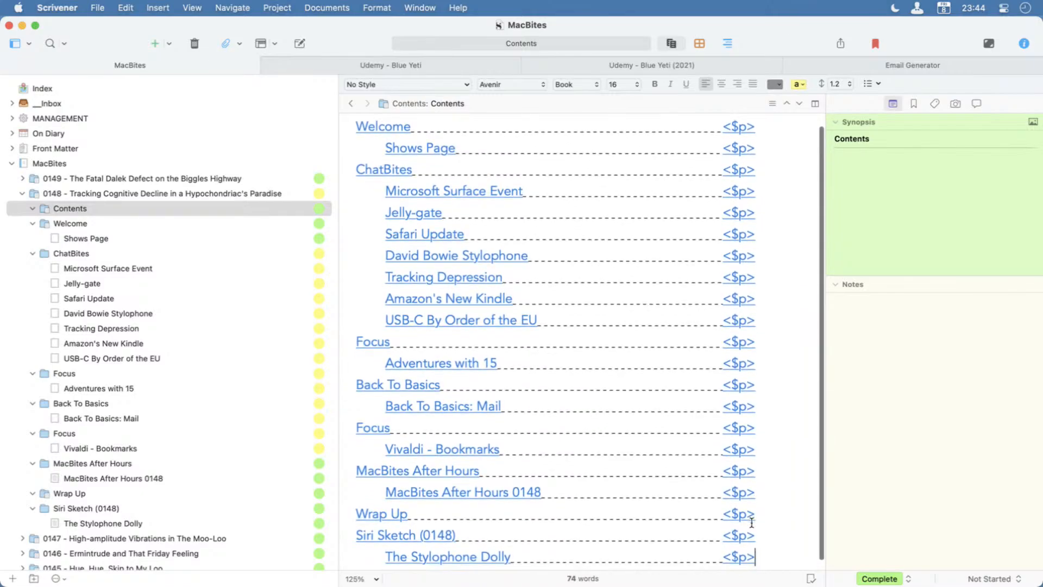
pyautogui.scroll(-1, 752, 523)
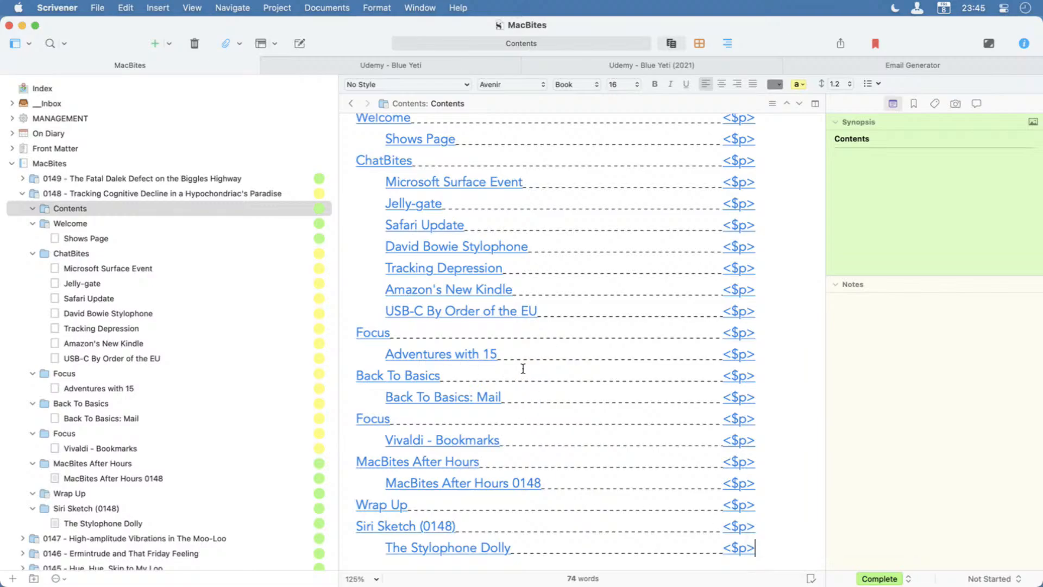
pyautogui.click(435, 185)
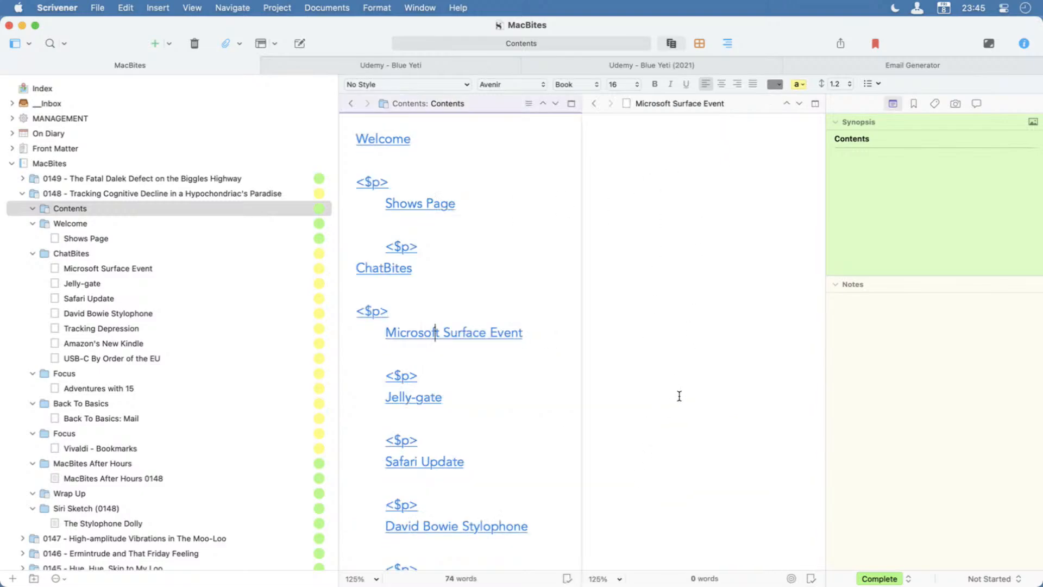
pyautogui.click(572, 103)
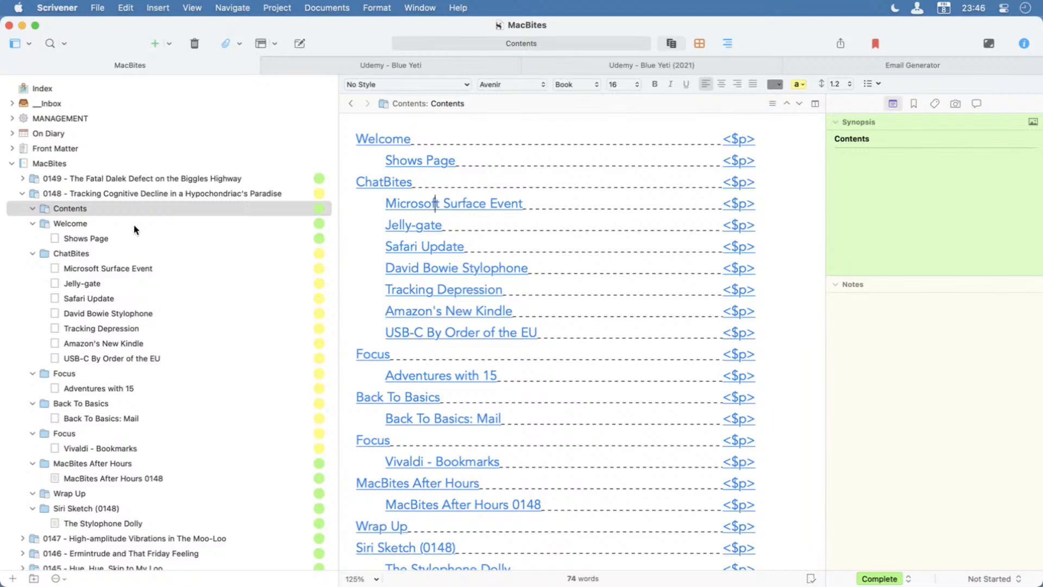
# Add a new folder named "Content - ePub" directly after episode 0148's Contents folder.
pyautogui.click(121, 211)
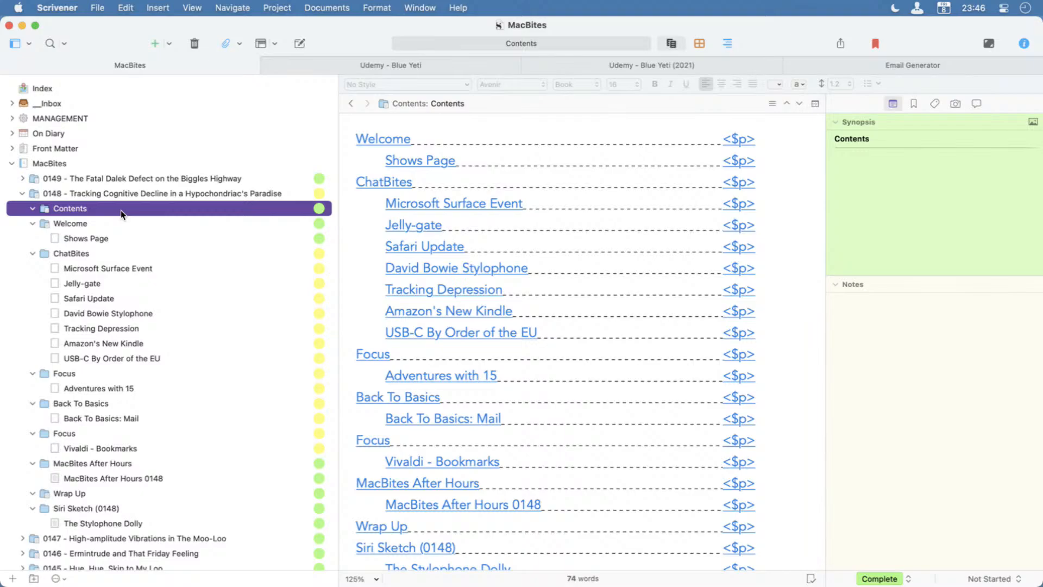
pyautogui.press('alt+super+n')
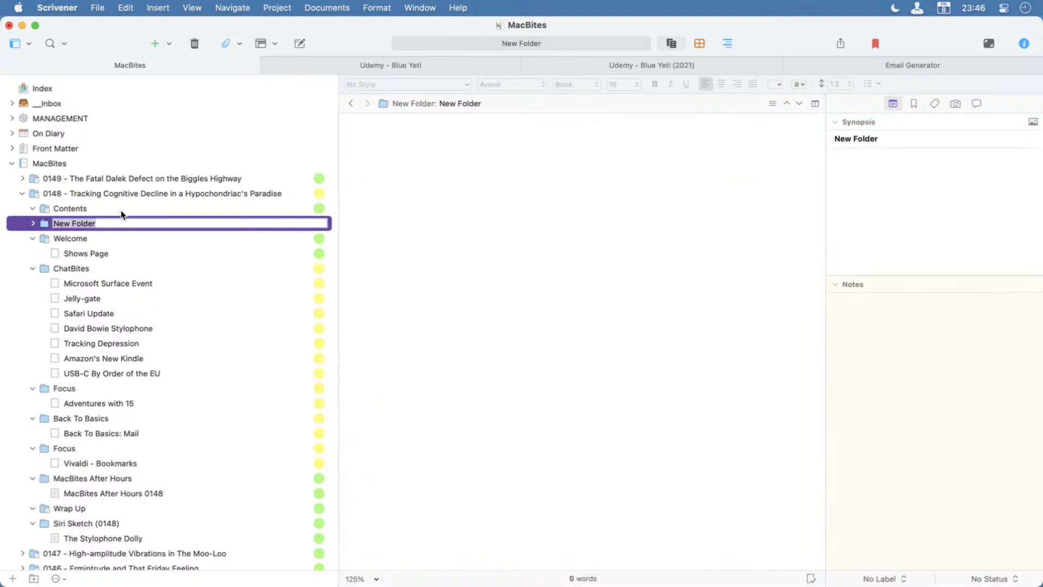
pyautogui.write('Content - ePub')
pyautogui.press('Return')
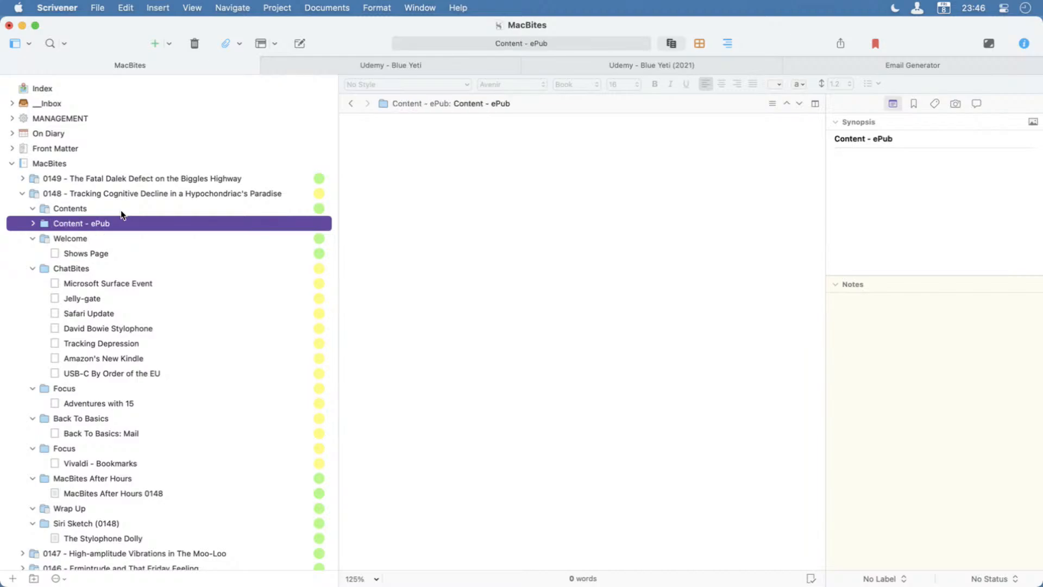
# Rename episode 0148's Contents folder to "Contents - Print & PDF".
pyautogui.click(93, 211)
pyautogui.click(94, 210)
pyautogui.press('Right')
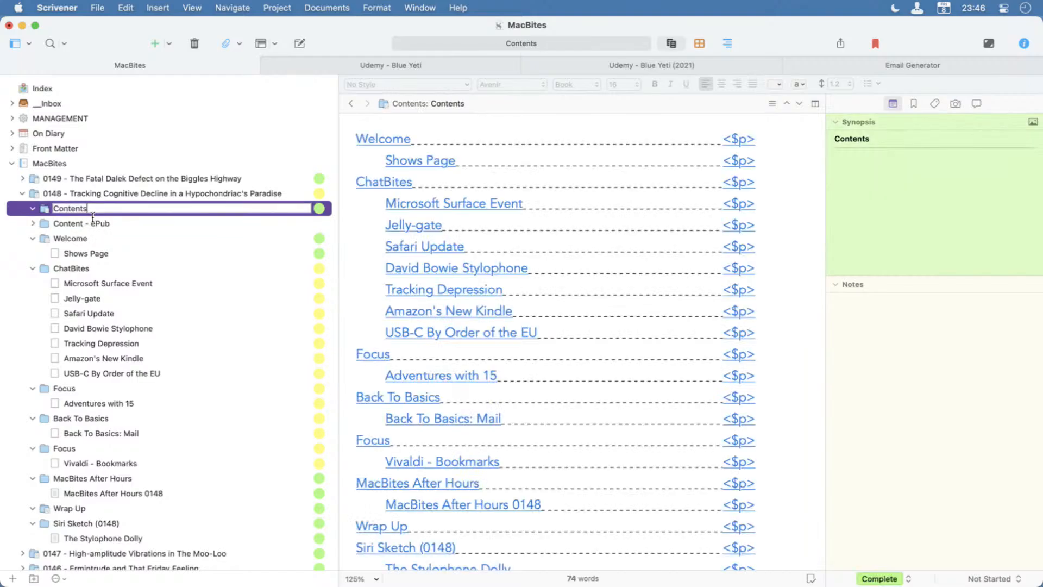
pyautogui.write('- Print & PDF')
pyautogui.click(126, 227)
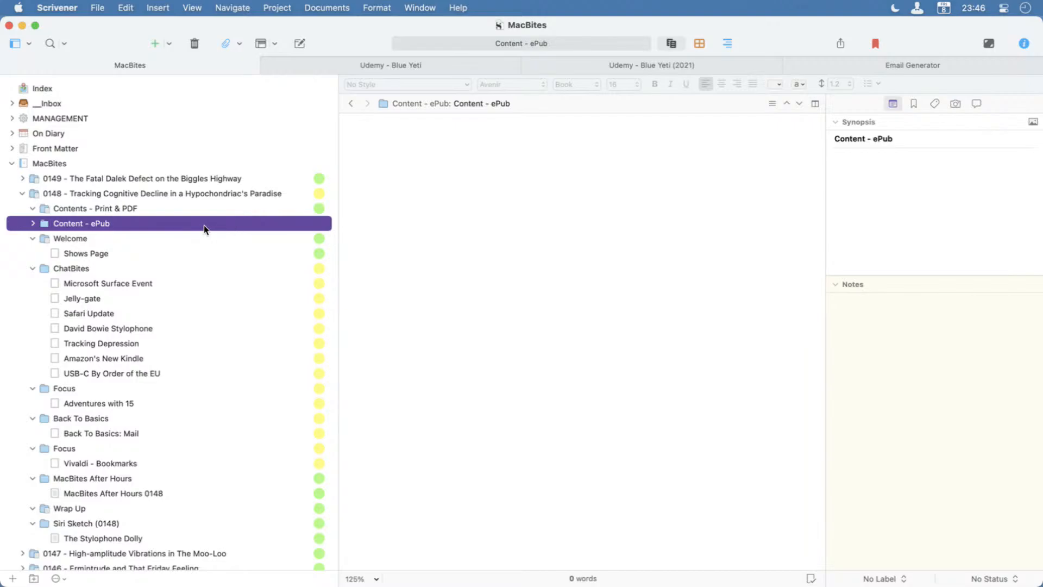
# Copy all episode 0148 items from Welcome through The Stylophone Dolly as a structured link list.
pyautogui.click(94, 240)
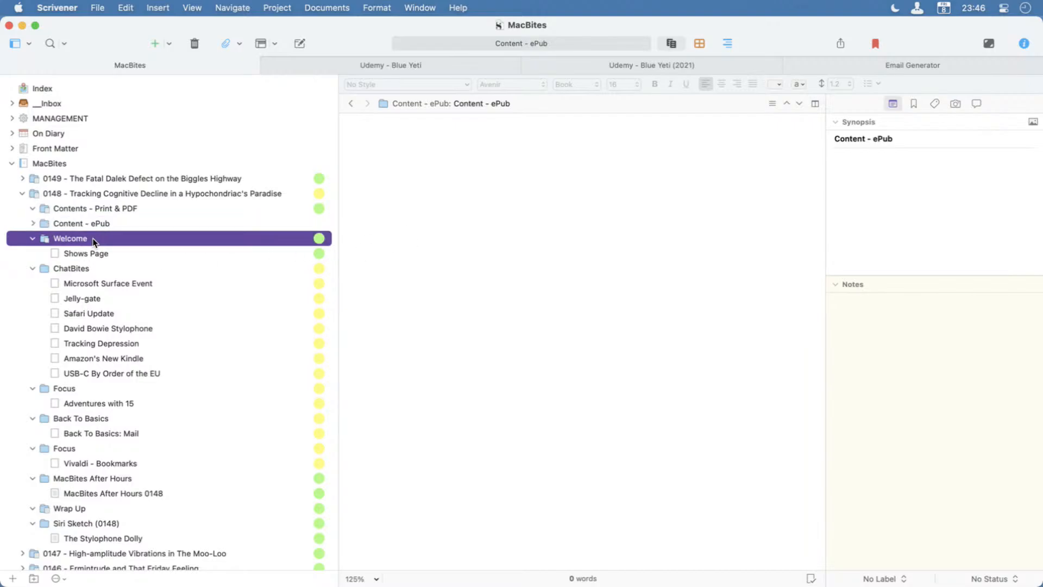
pyautogui.keyDown('shift'); pyautogui.click(93, 536); pyautogui.keyUp('shift')
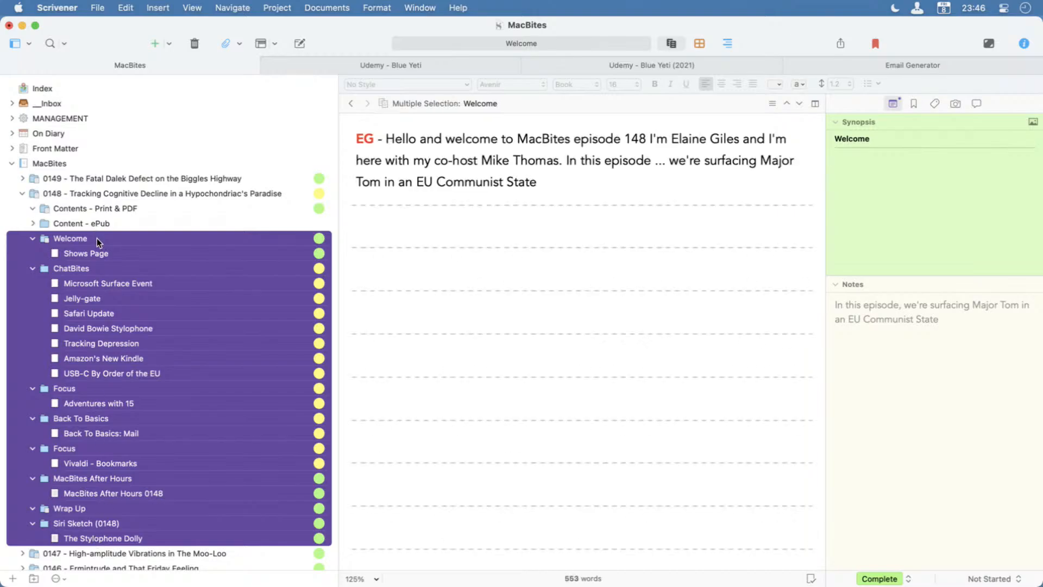
pyautogui.click(126, 5)
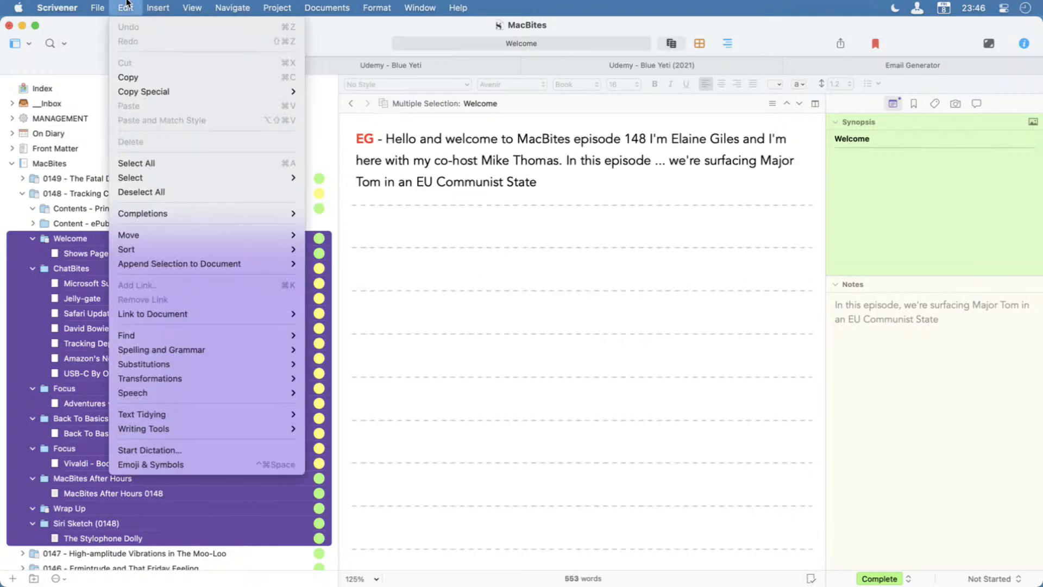
pyautogui.moveTo(145, 93)
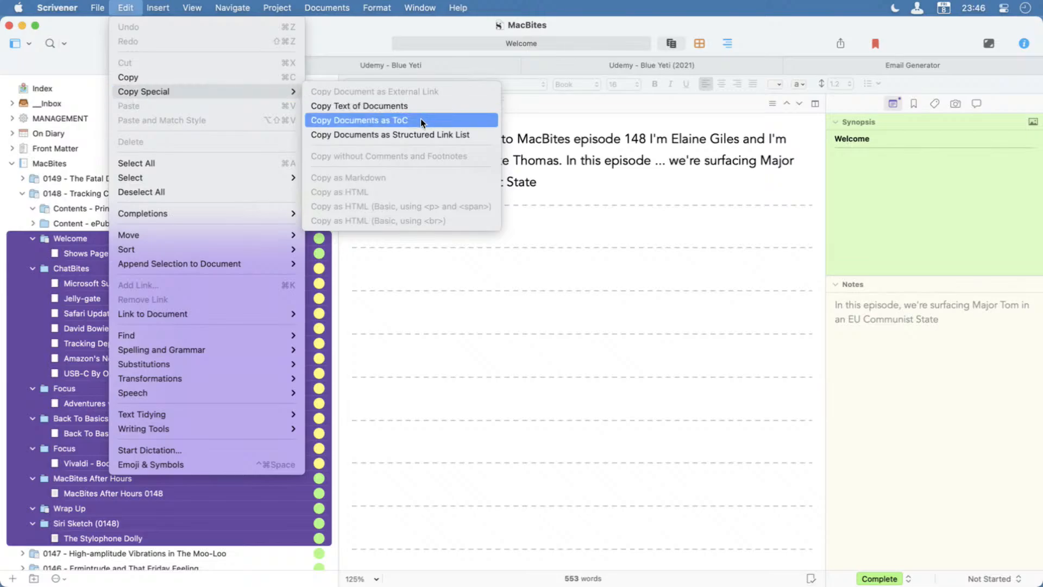
pyautogui.click(446, 137)
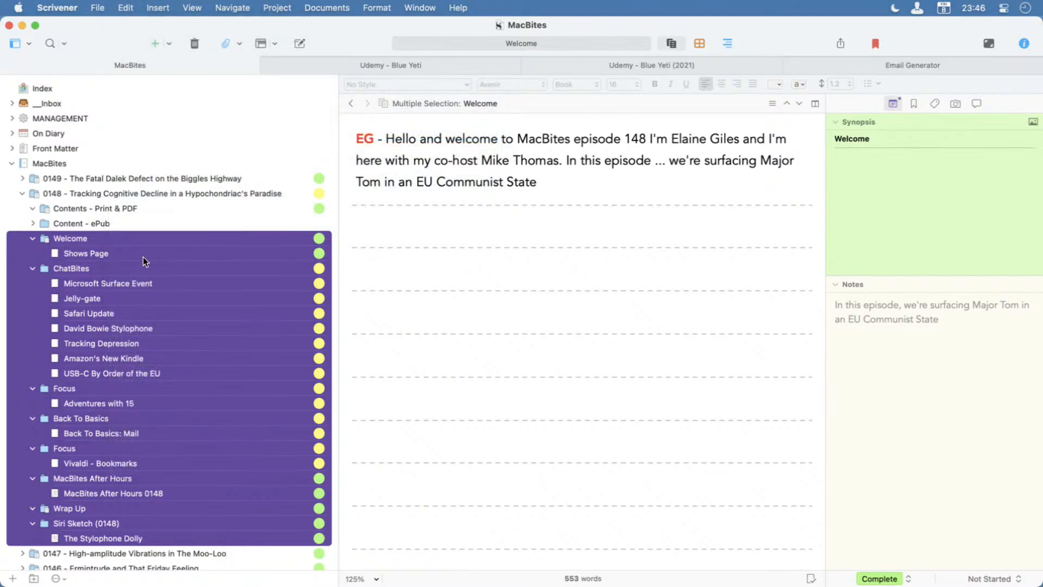
# Paste the structured link list into the text of the Content - ePub folder.
pyautogui.click(86, 224)
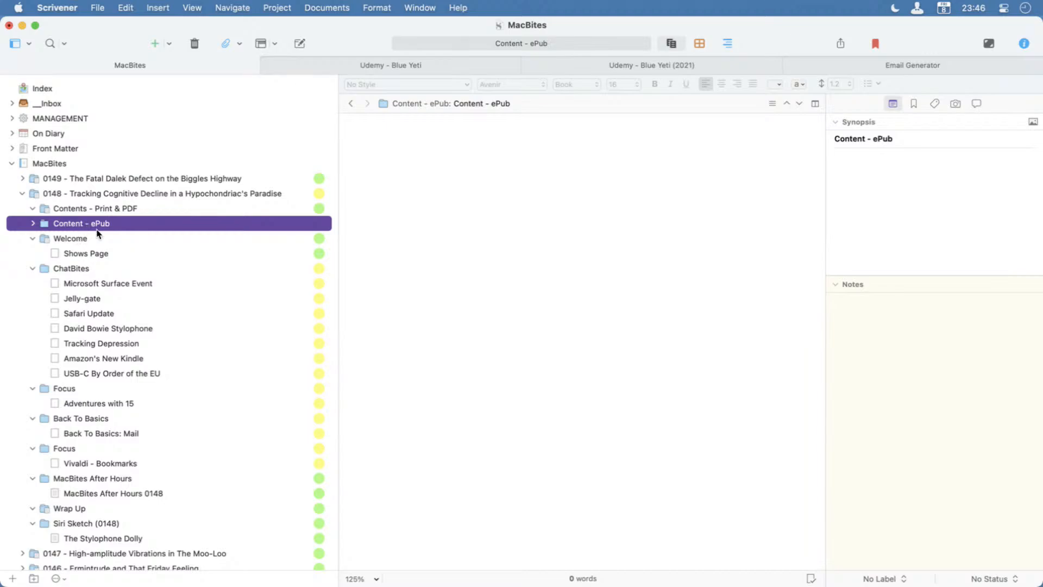
pyautogui.click(425, 156)
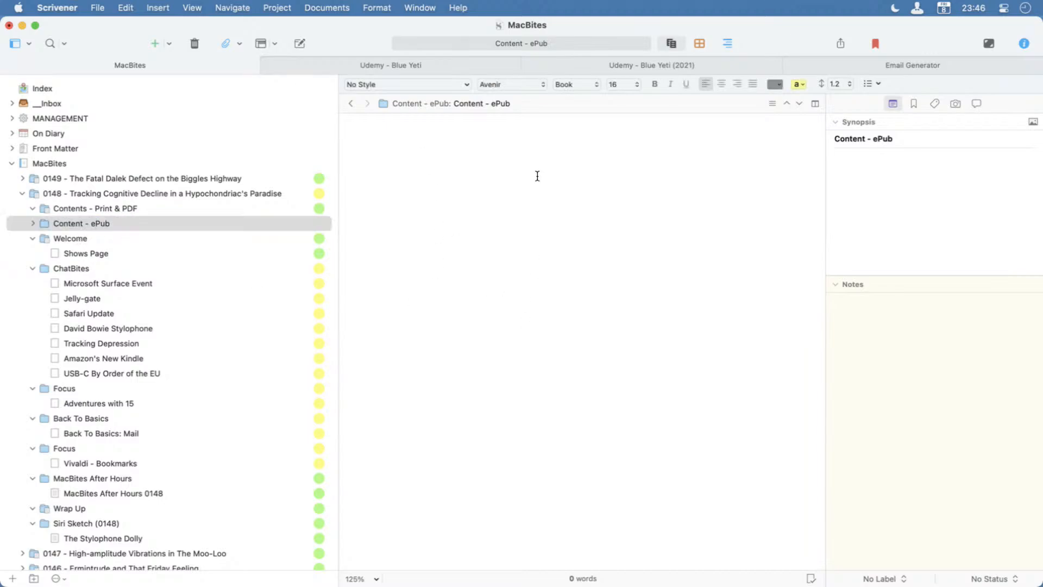
pyautogui.click(500, 104)
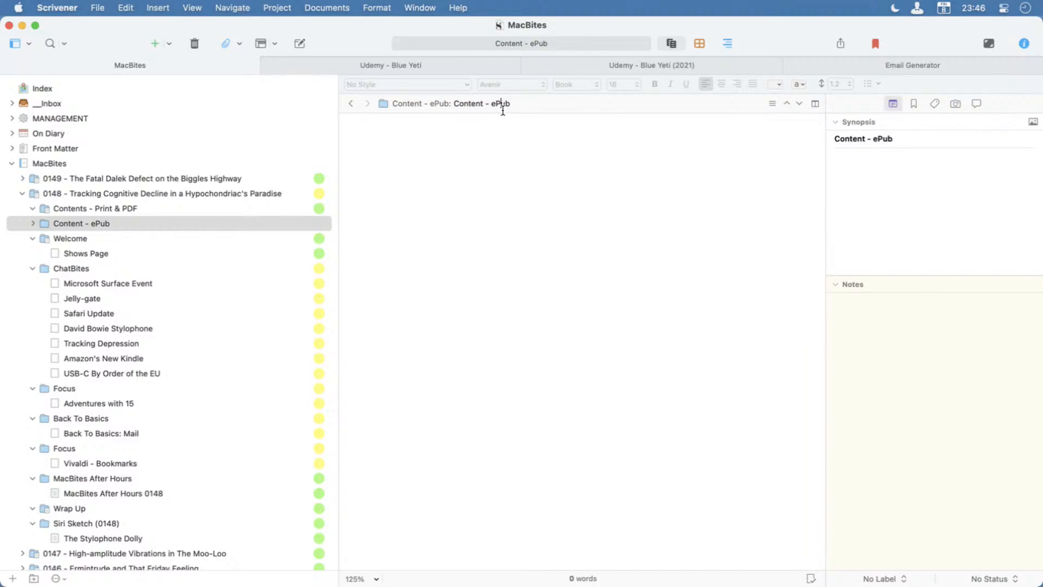
pyautogui.click(438, 155)
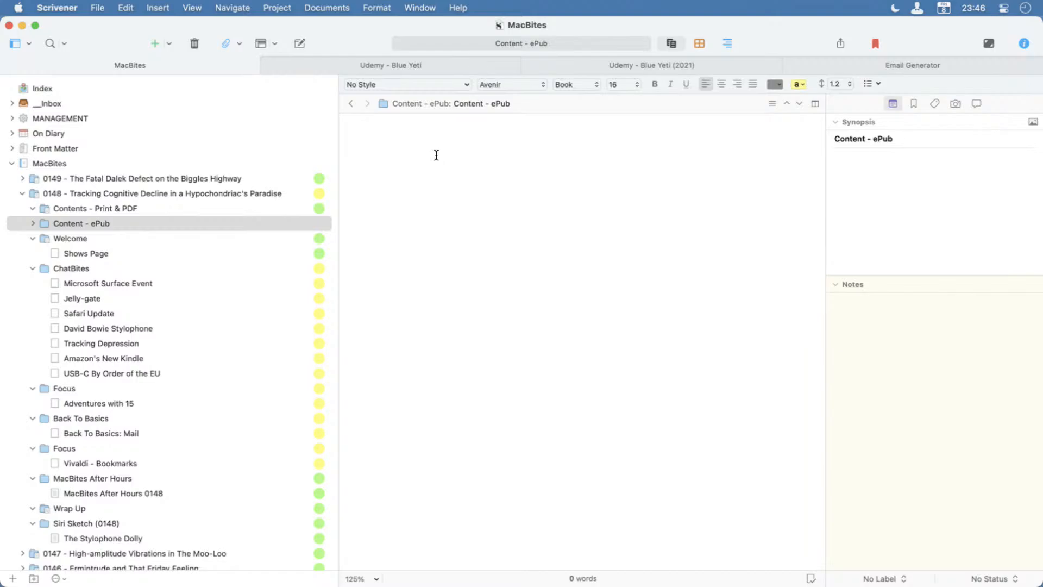
pyautogui.press('super+v')
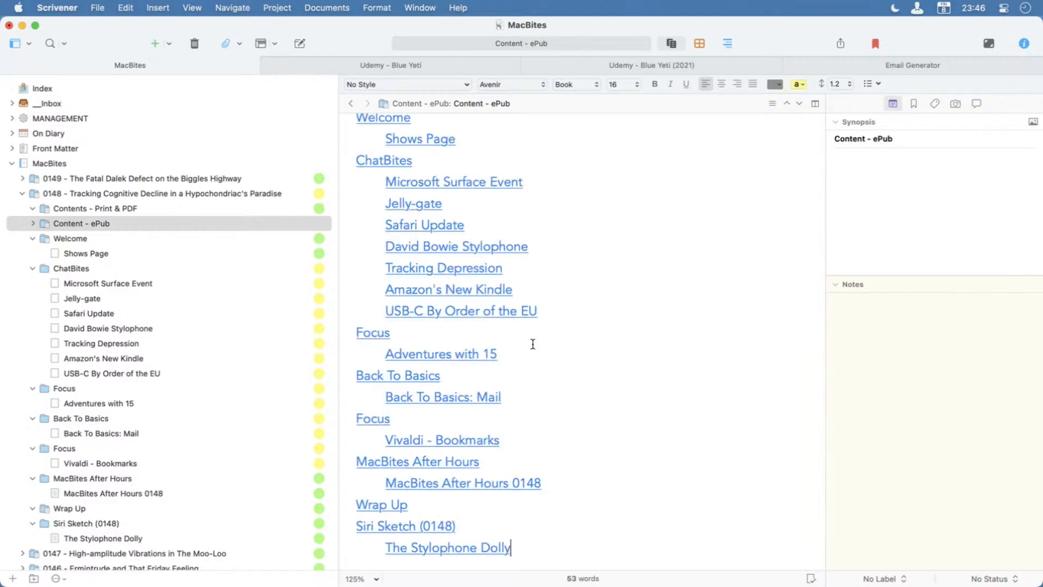
pyautogui.scroll(1, 646, 336)
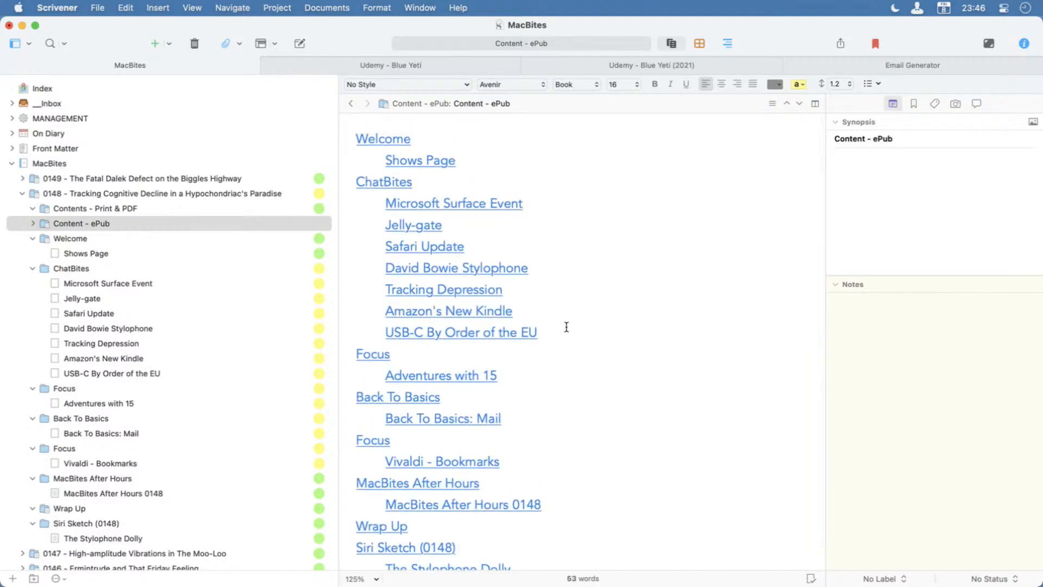
# Compare the print and ePub contents lists, and test ePub links from Tracking Depression and The Stylophone Dolly to the section headings.
pyautogui.click(70, 211)
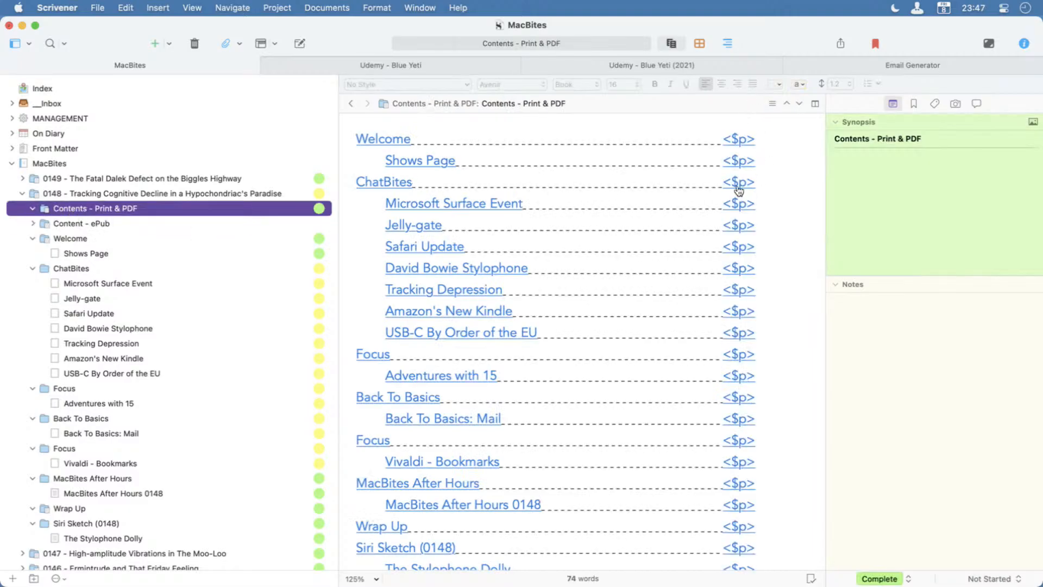
pyautogui.click(133, 223)
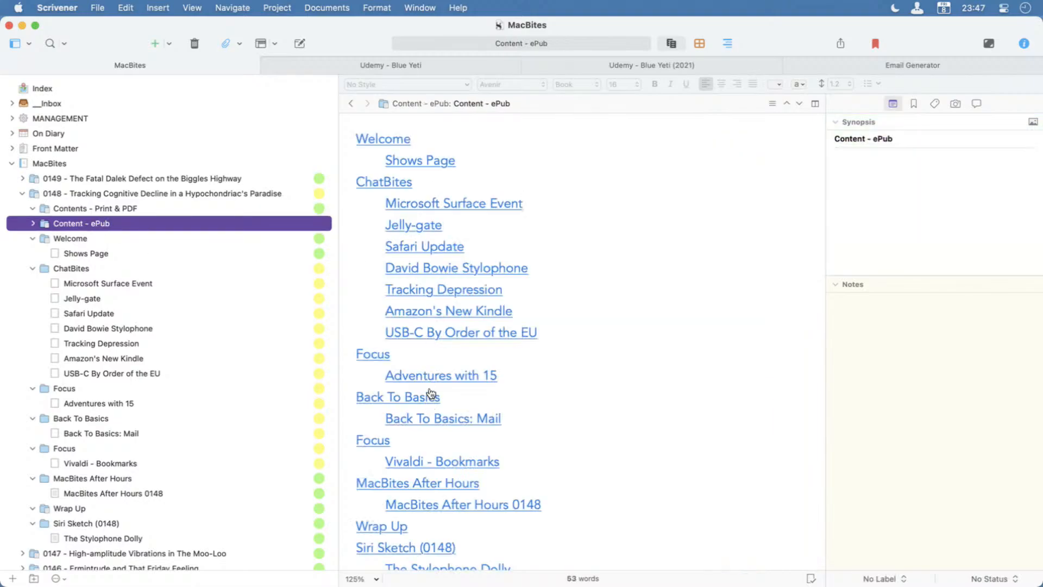
pyautogui.click(434, 289)
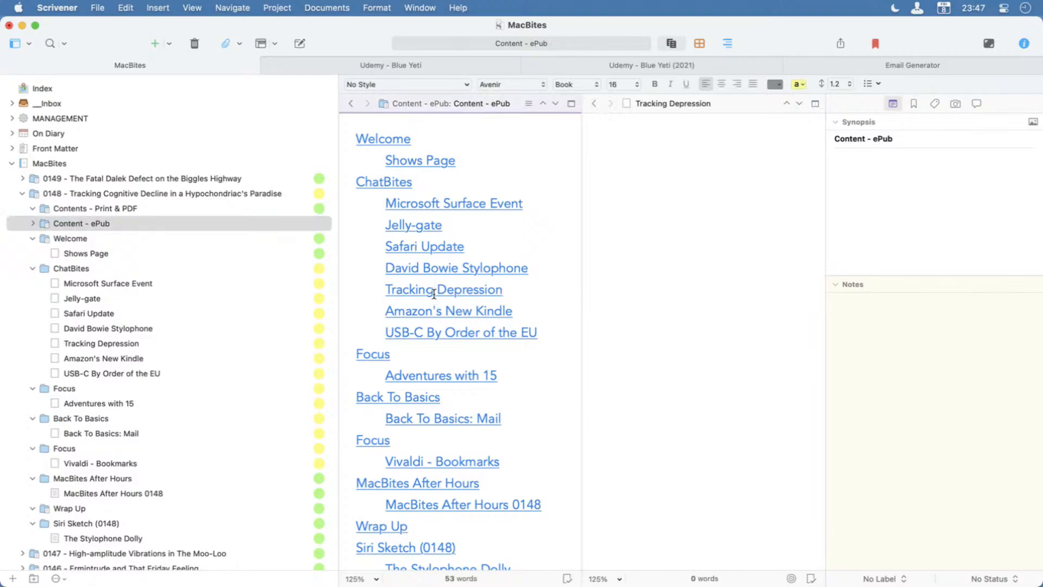
pyautogui.scroll(-1, 486, 405)
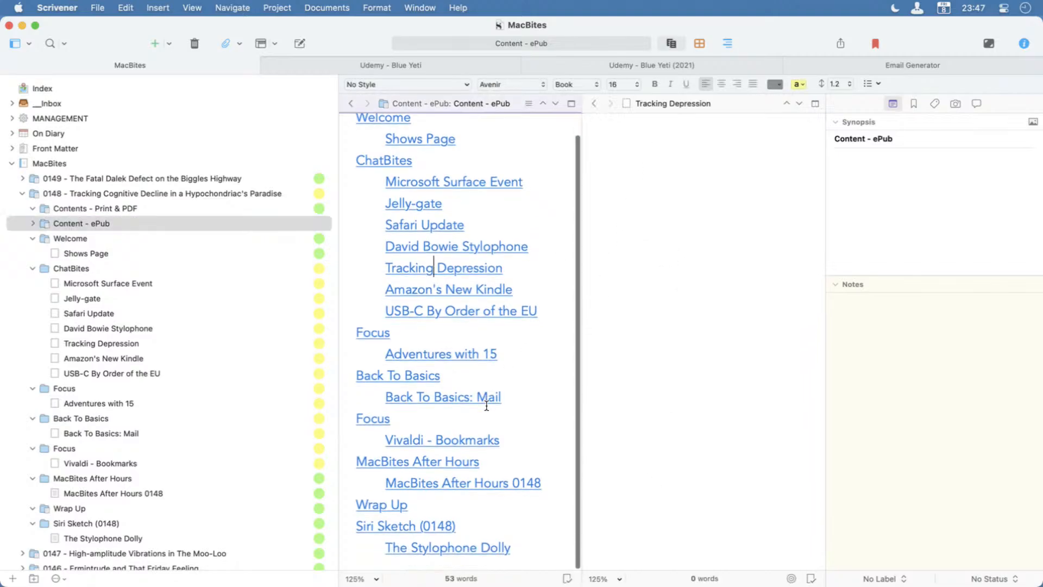
pyautogui.click(435, 549)
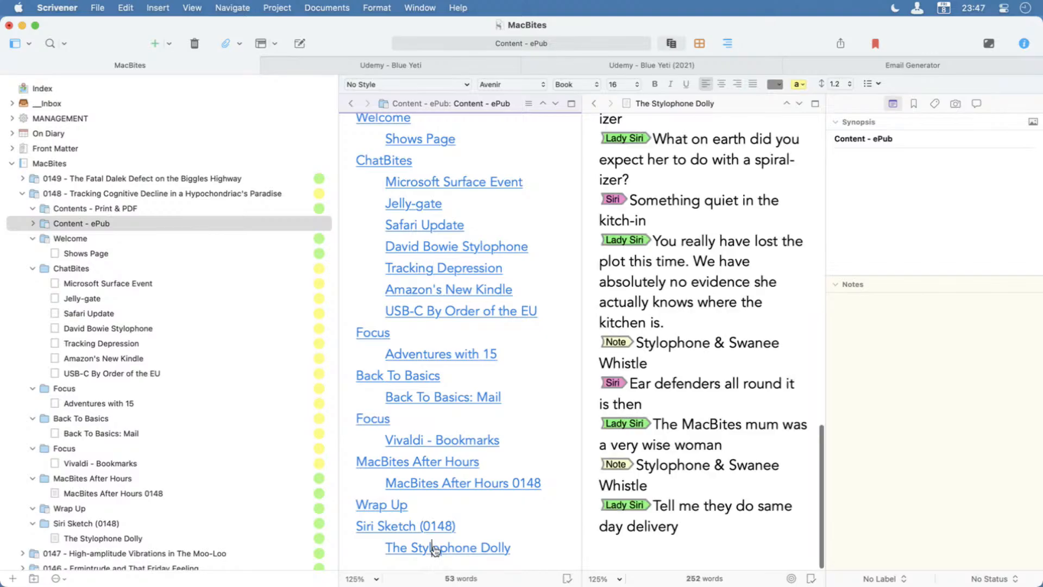
pyautogui.scroll(10, 662, 393)
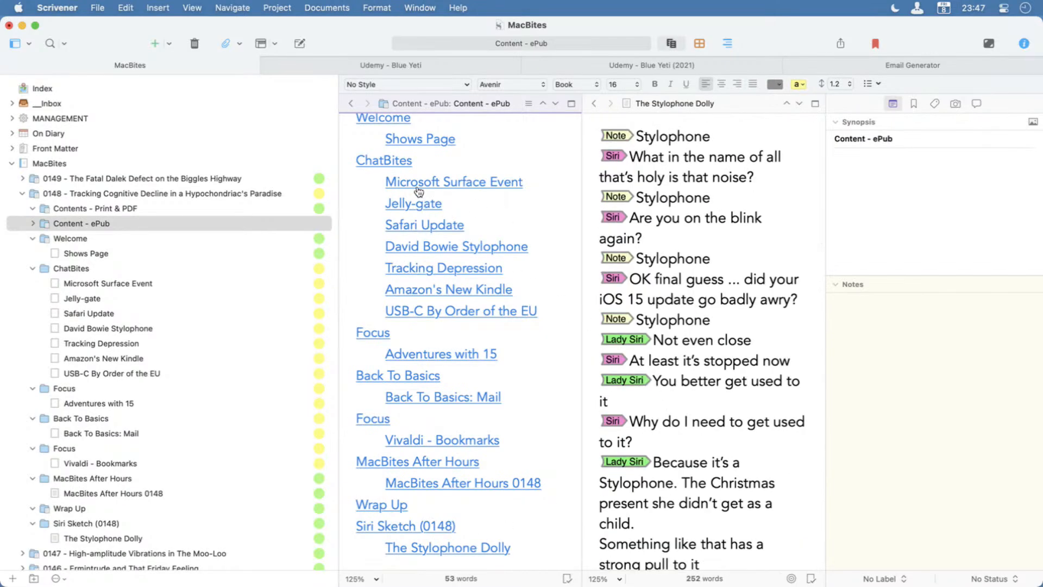
pyautogui.click(414, 142)
pyautogui.click(391, 163)
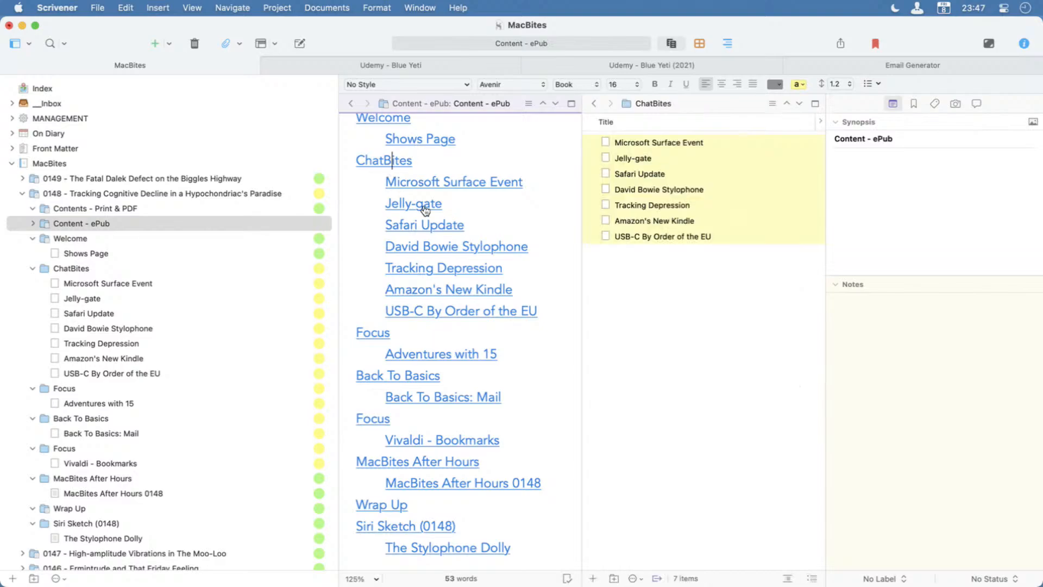
pyautogui.click(370, 333)
pyautogui.click(371, 376)
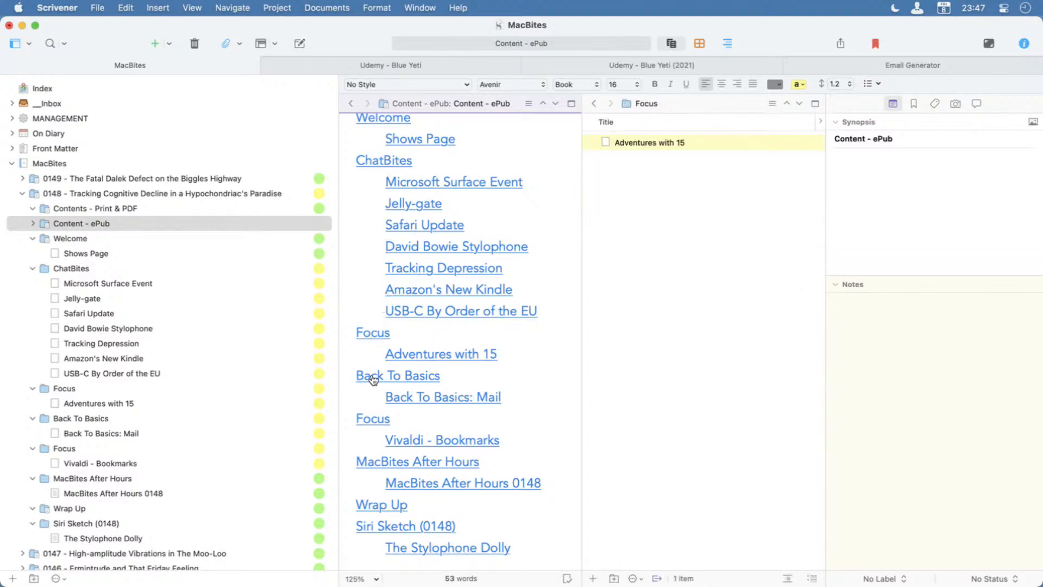
pyautogui.click(367, 417)
pyautogui.click(367, 462)
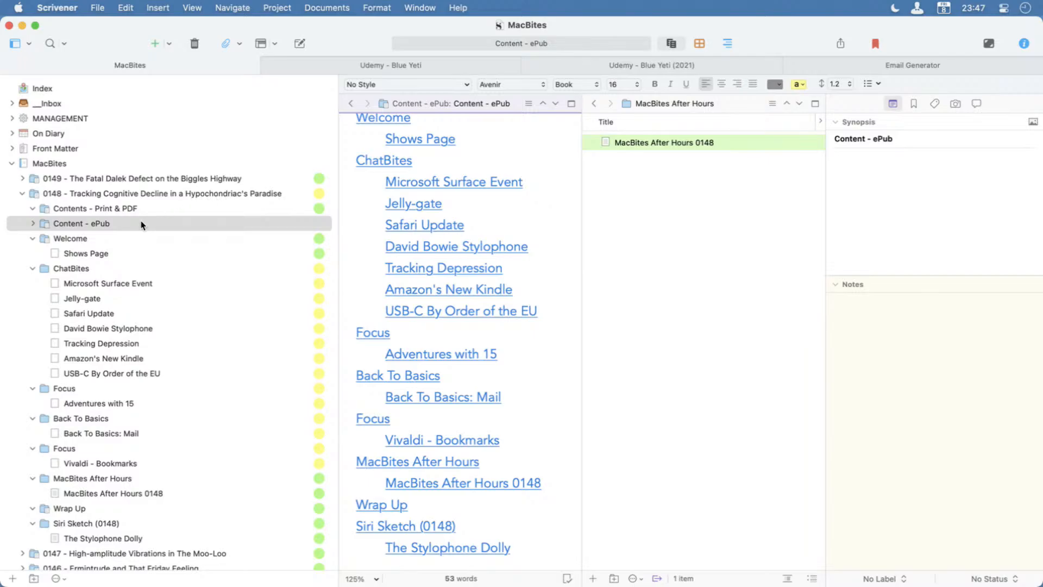
# Select episode 0148 with all its items, leaving out the Contents - Print & PDF folder and the Shows Page document.
pyautogui.click(91, 197)
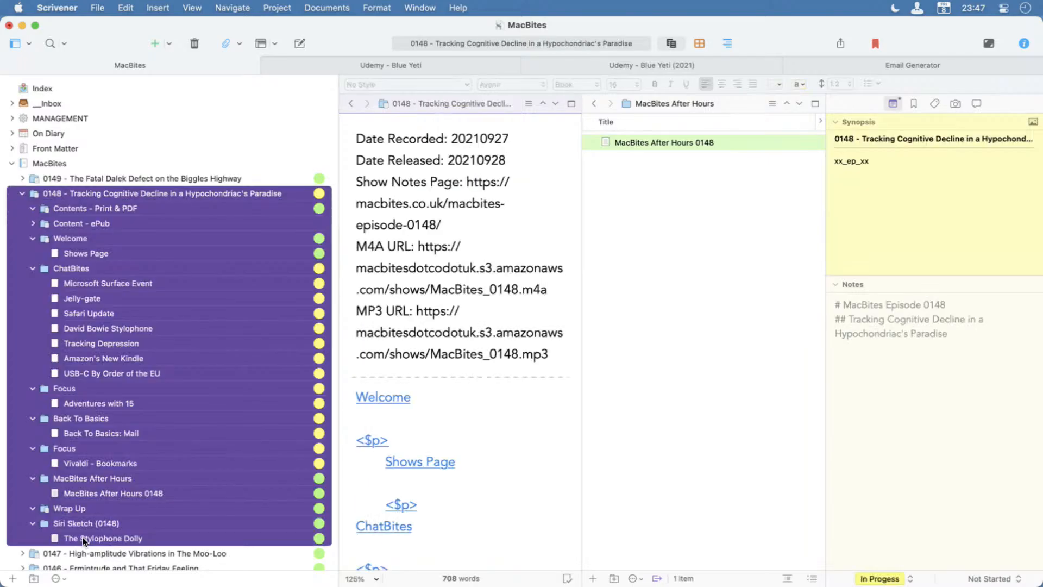
pyautogui.keyDown('shift'); pyautogui.click(84, 540); pyautogui.keyUp('shift')
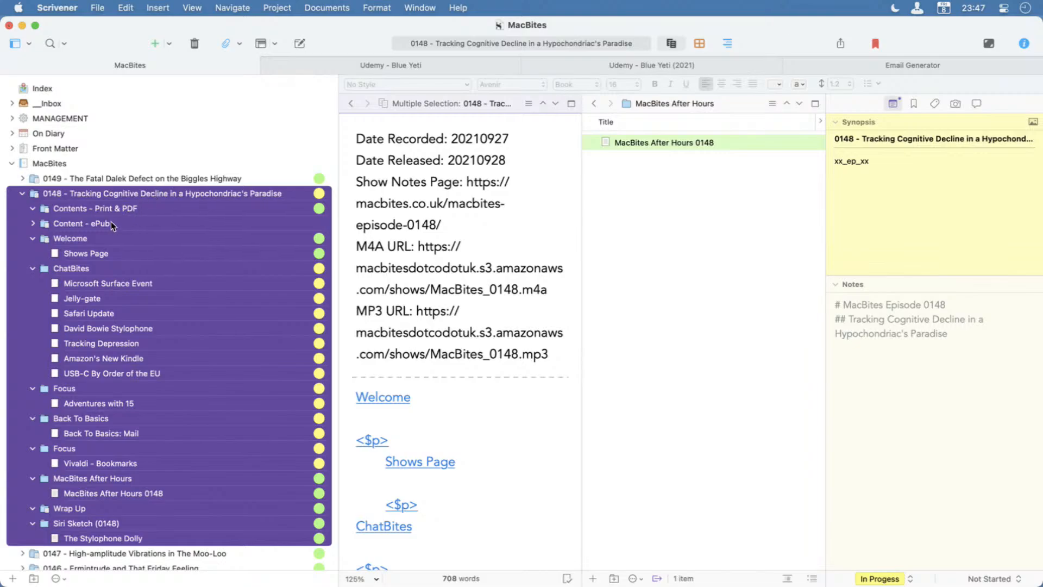
pyautogui.keyDown('super'); pyautogui.click(118, 208); pyautogui.keyUp('super')
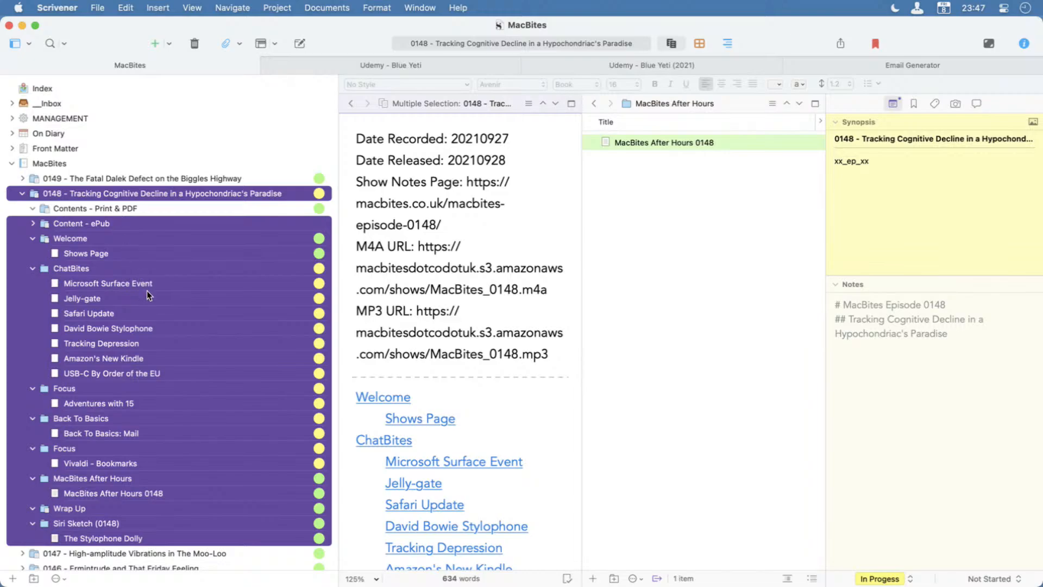
pyautogui.keyDown('super'); pyautogui.click(115, 253); pyautogui.keyUp('super')
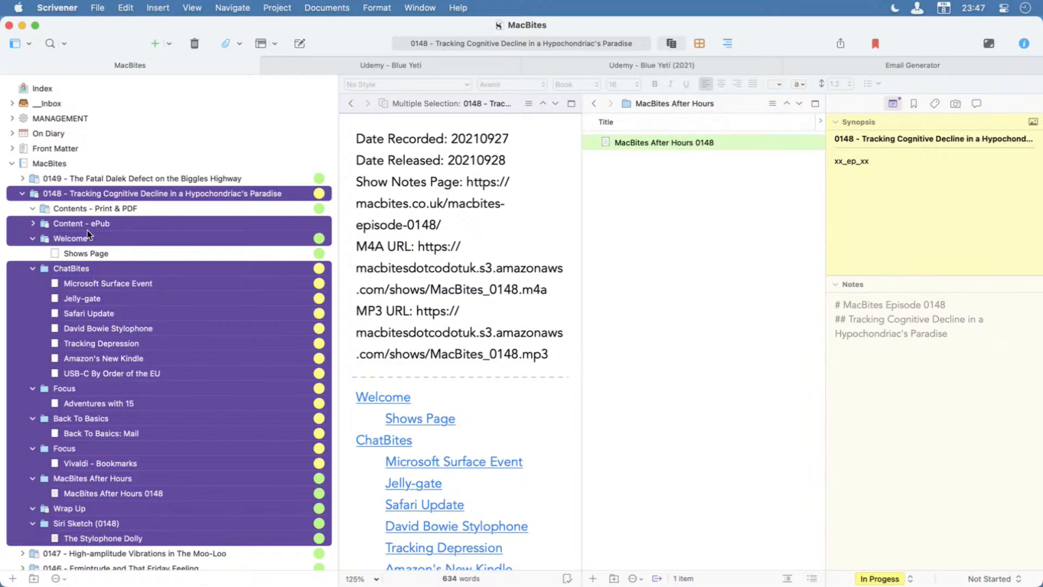
# Compile the current selection as a web page in the MacBites Recording Notes format, exporting "Structure Link List" to After Hours 0149 - Data.
pyautogui.press('alt+super+e')
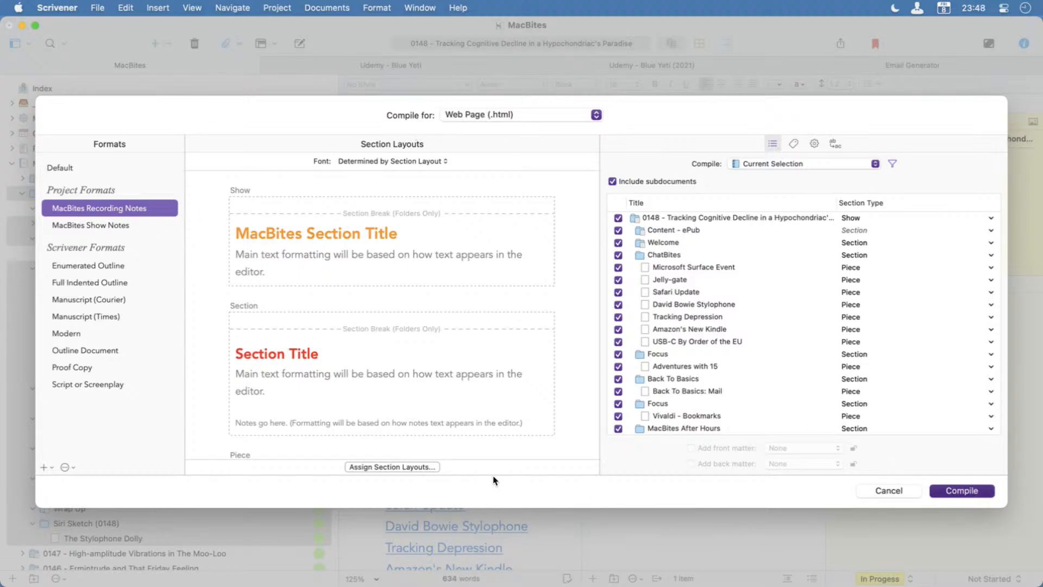
pyautogui.press('Return')
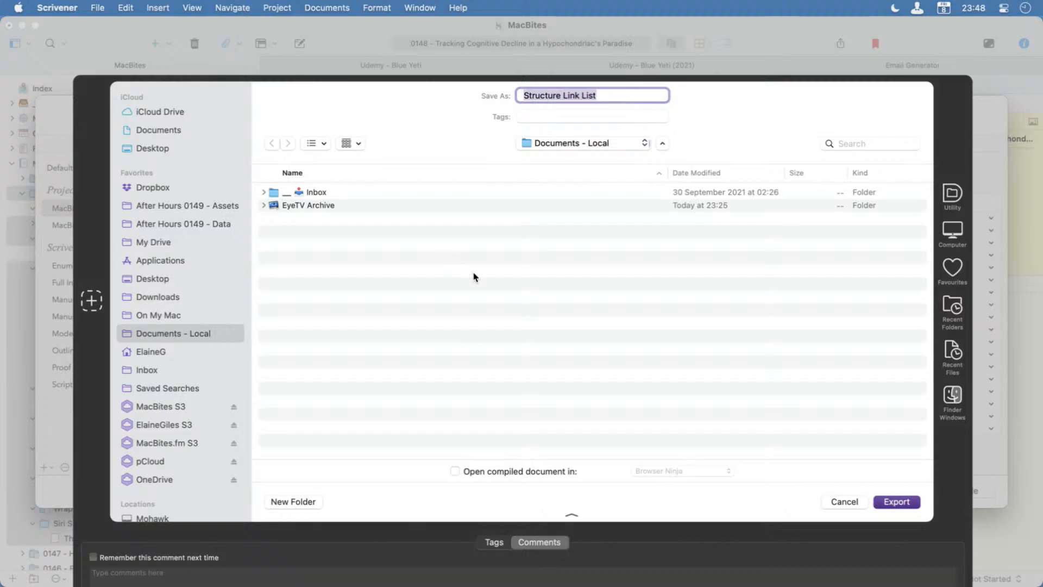
pyautogui.click(223, 225)
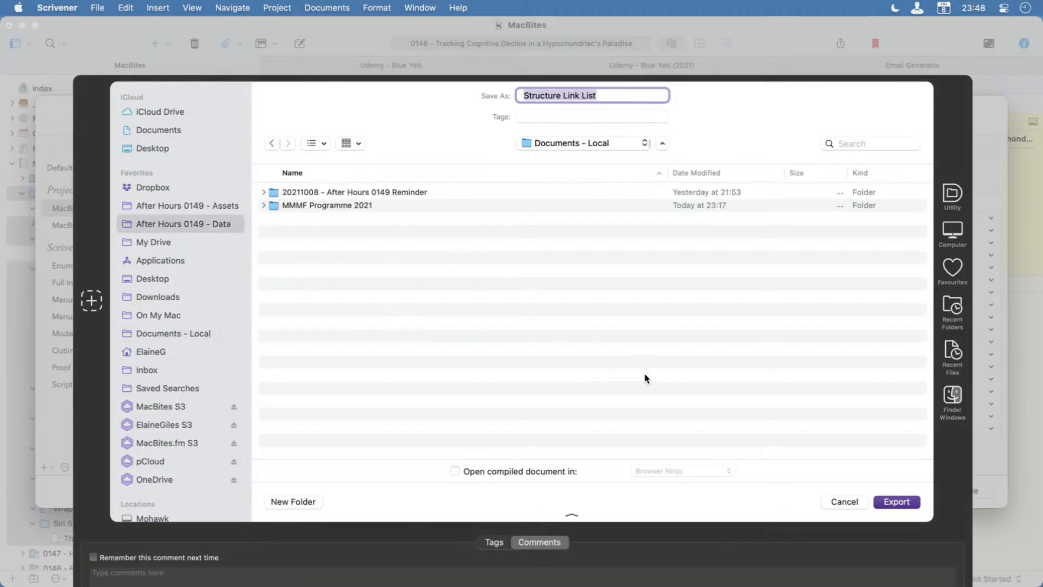
pyautogui.click(895, 501)
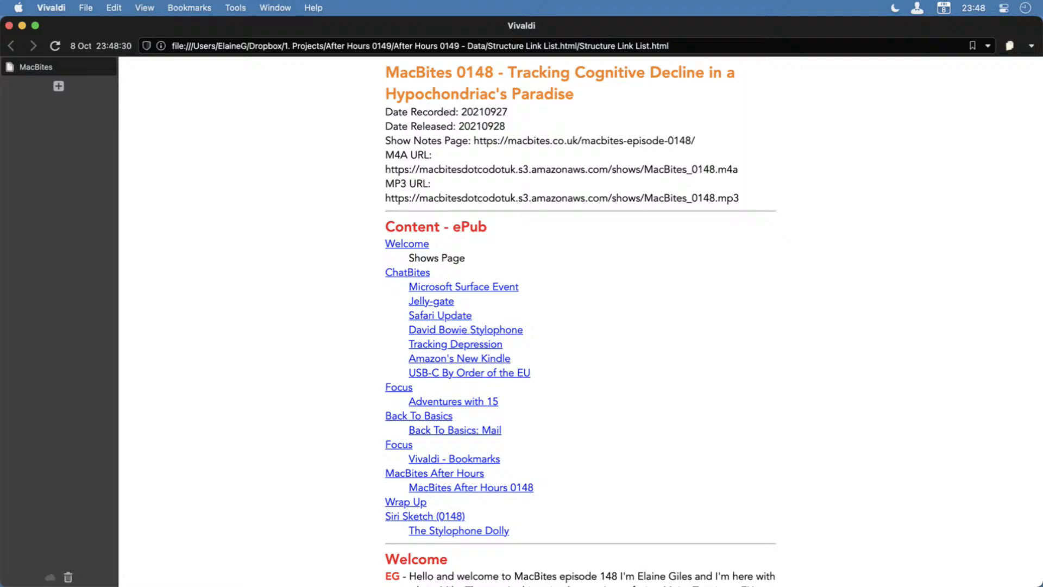
# Review the compiled web page and test the Welcome, Vivaldi - Bookmarks and Back To Basics links in the ePub contents list.
pyautogui.scroll(-5, 561, 177)
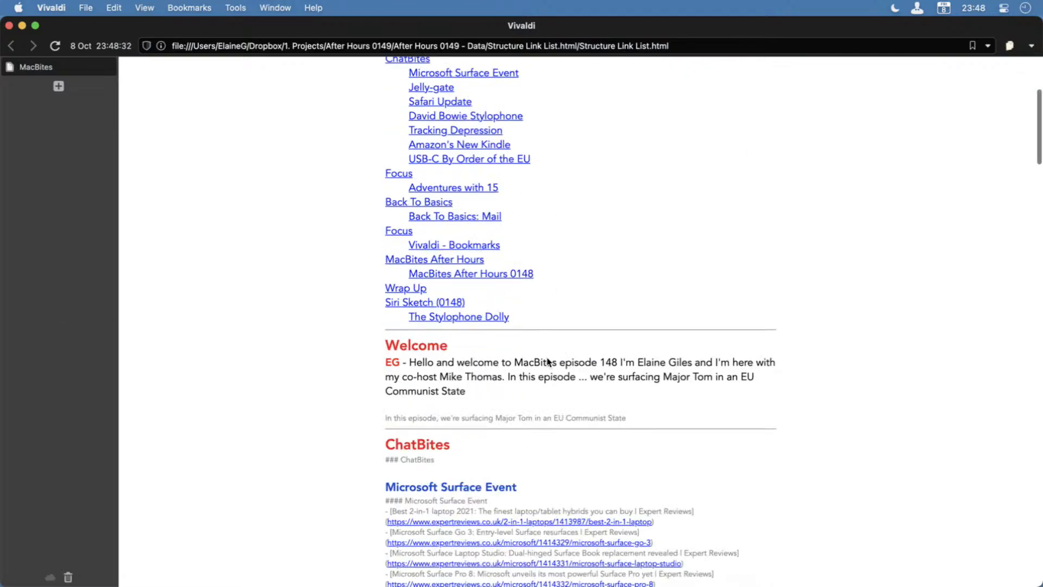
pyautogui.scroll(-15, 548, 362)
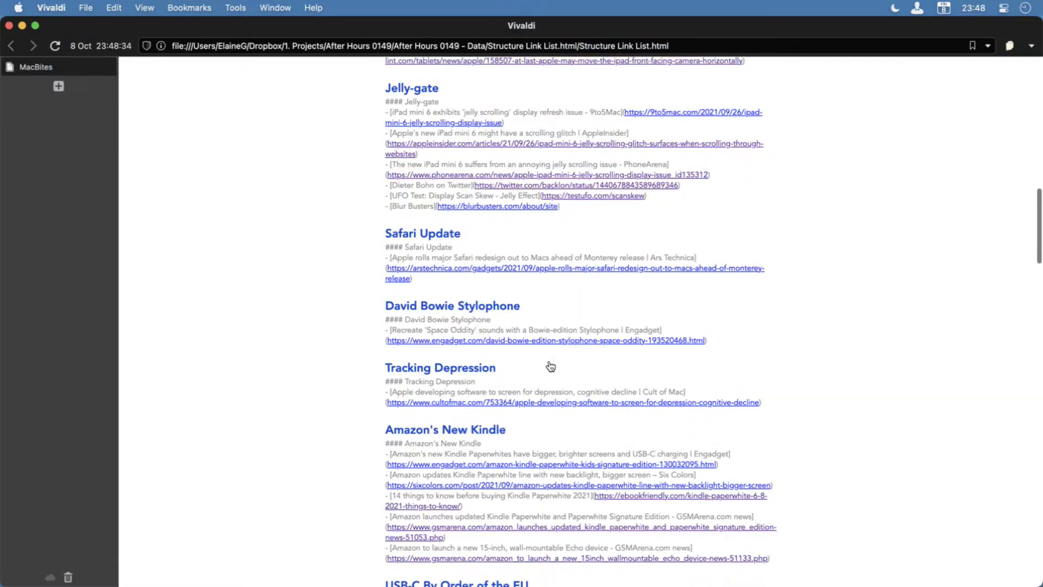
pyautogui.scroll(-8, 550, 366)
pyautogui.scroll(9, 550, 366)
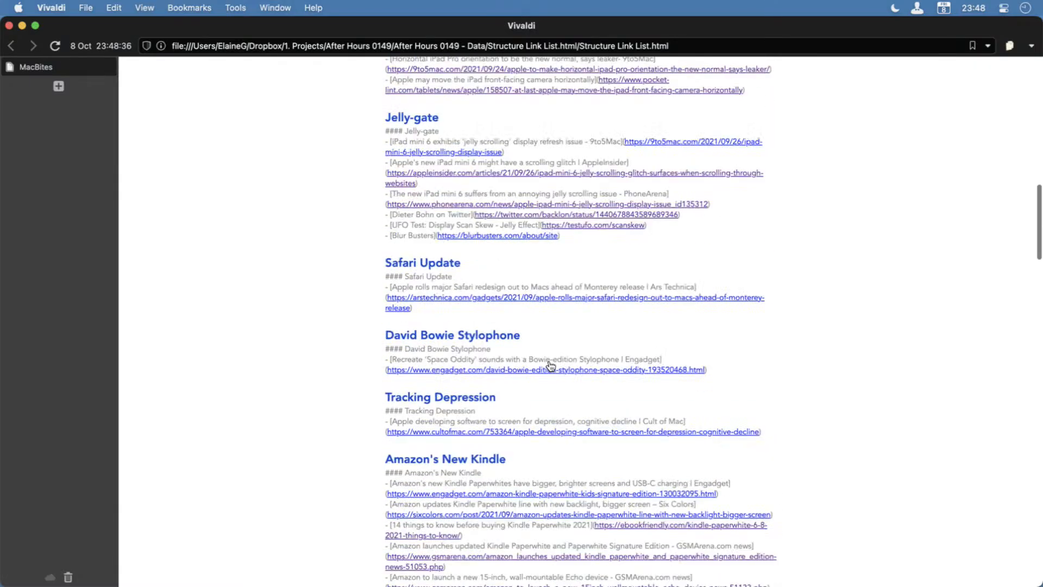
pyautogui.scroll(15, 550, 366)
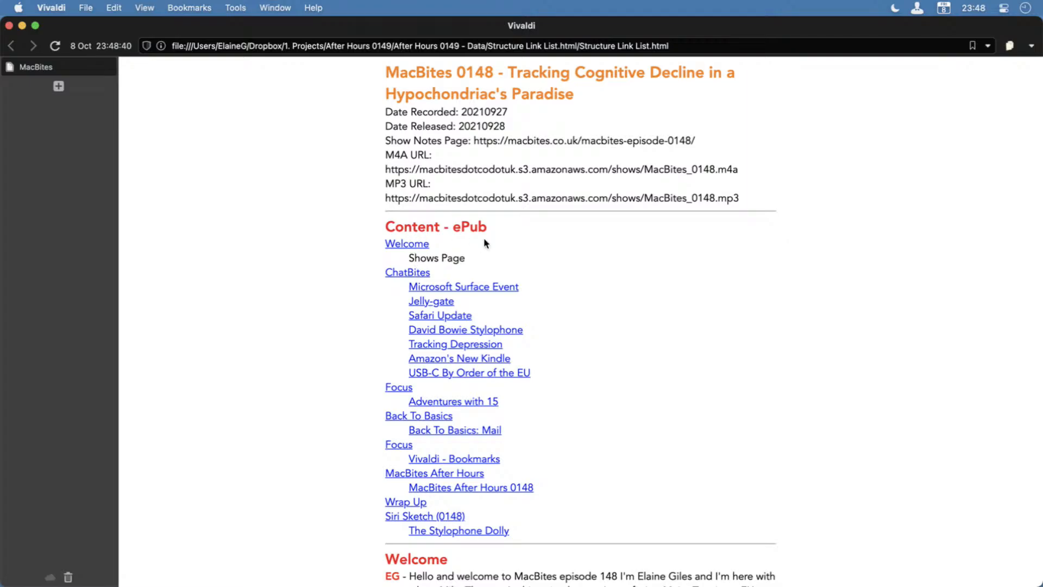
pyautogui.click(404, 245)
pyautogui.scroll(10, 403, 246)
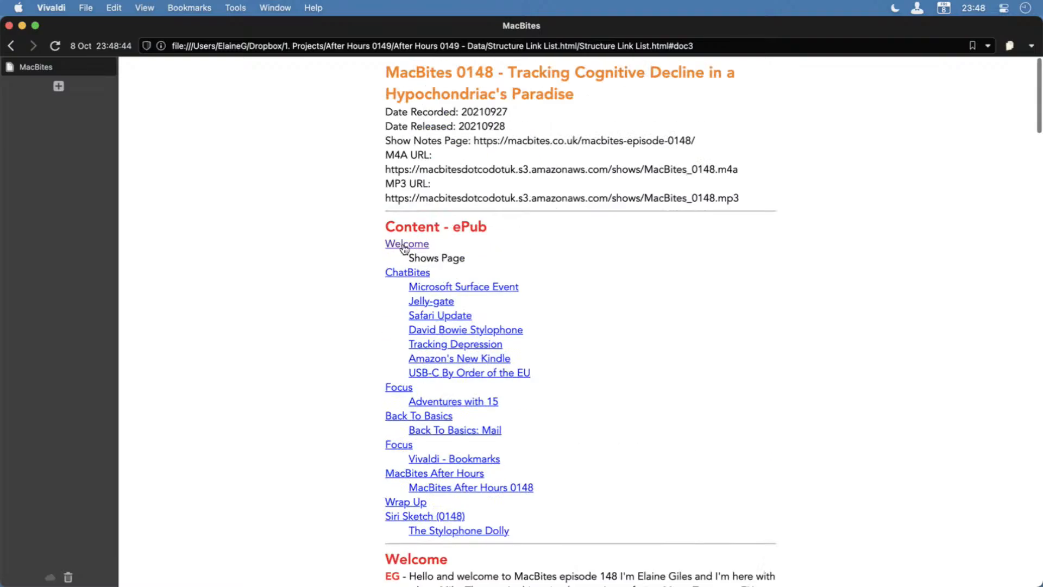
pyautogui.click(452, 462)
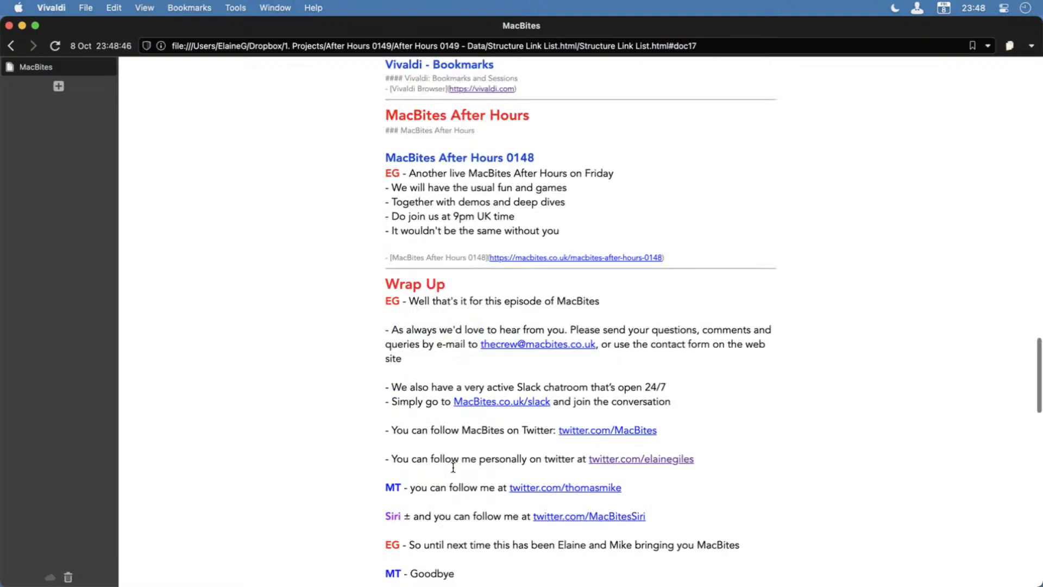
pyautogui.scroll(15, 453, 467)
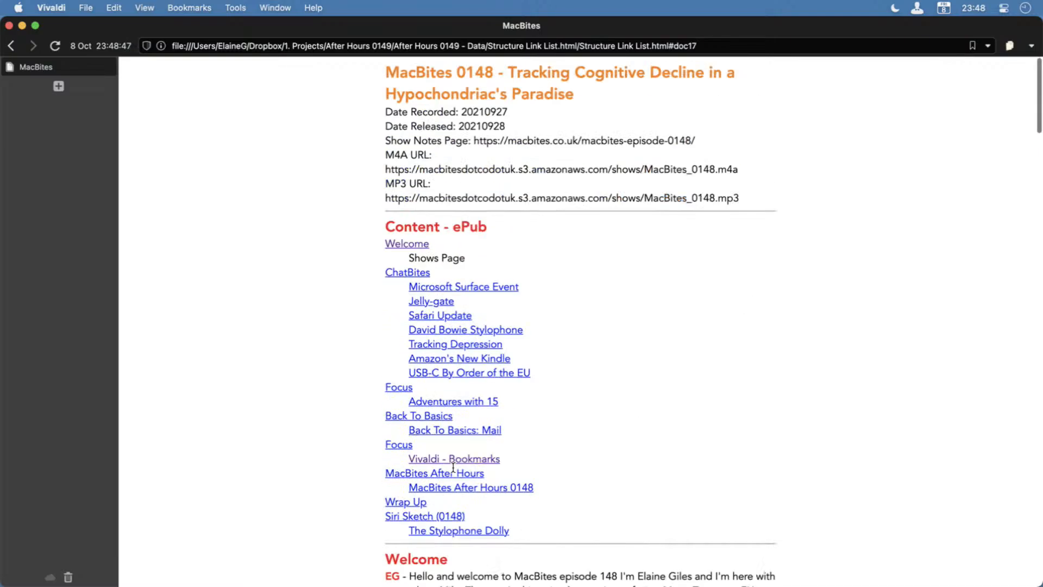
pyautogui.click(410, 415)
pyautogui.scroll(15, 549, 425)
# Switch back to Scrivener and open the recent project DEMO - Blank.
pyautogui.doubleClick(105, 24)
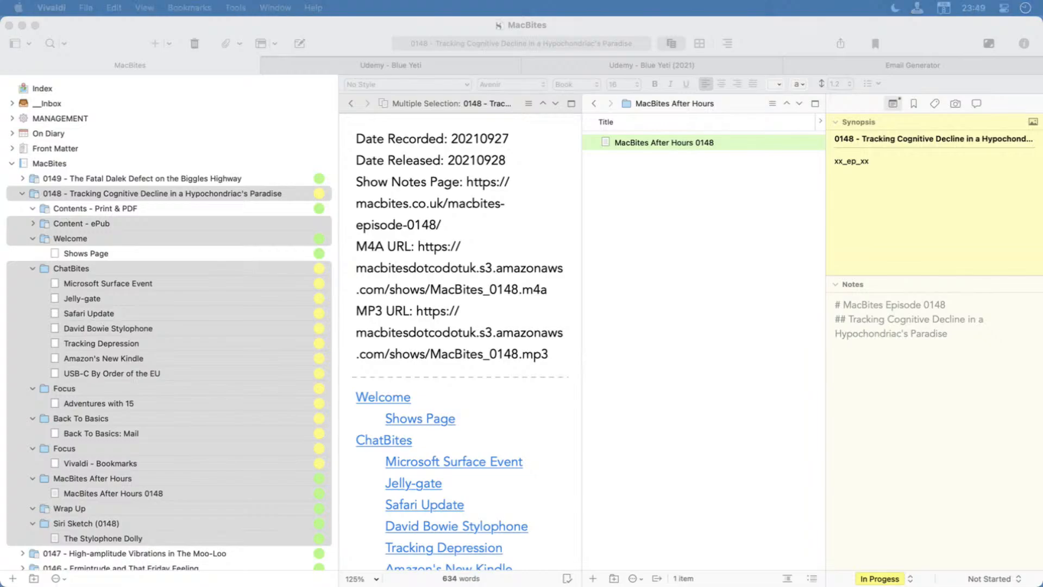
pyautogui.click(455, 212)
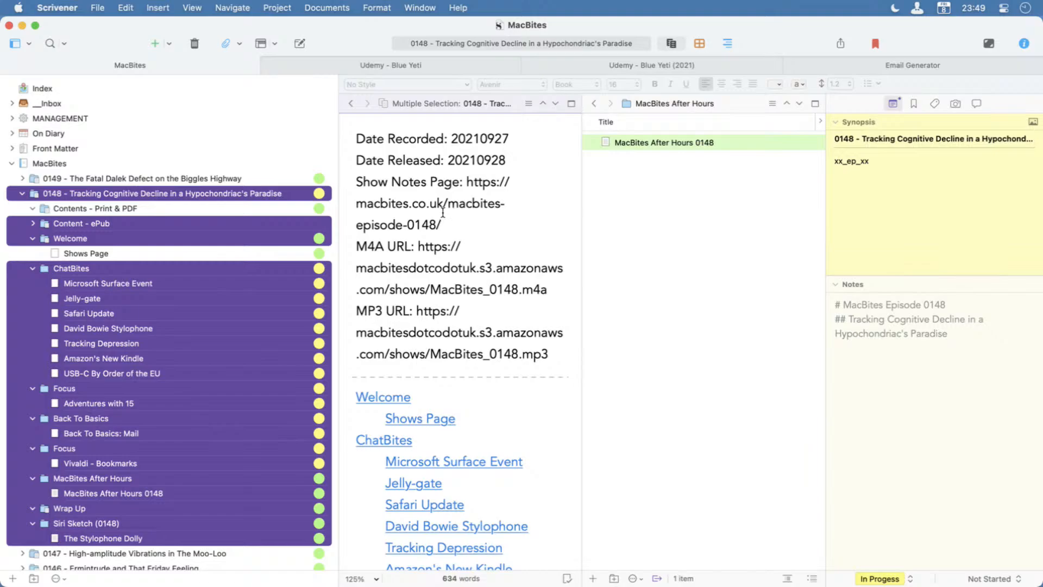
pyautogui.click(99, 8)
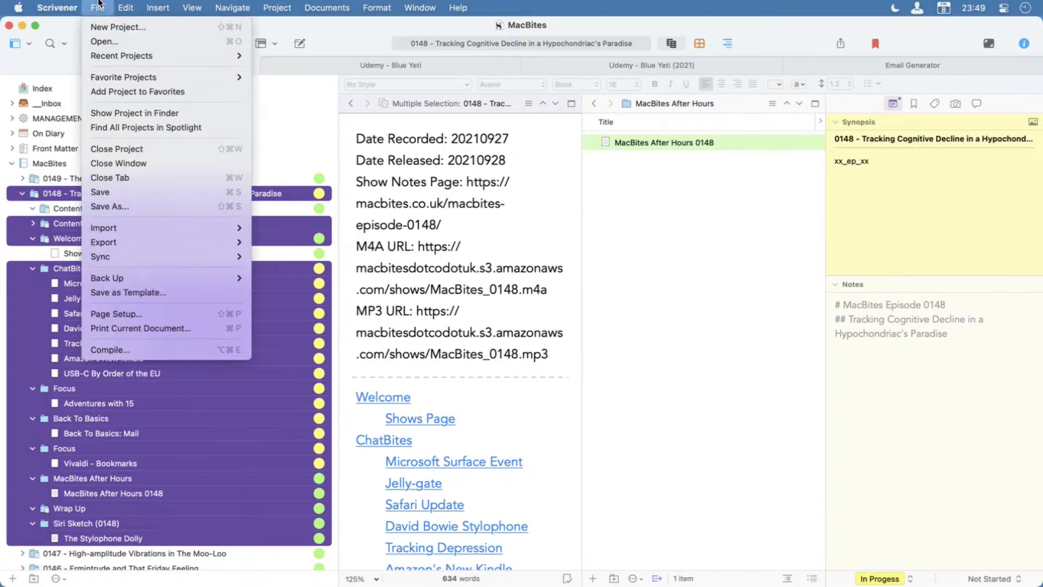
pyautogui.moveTo(118, 54)
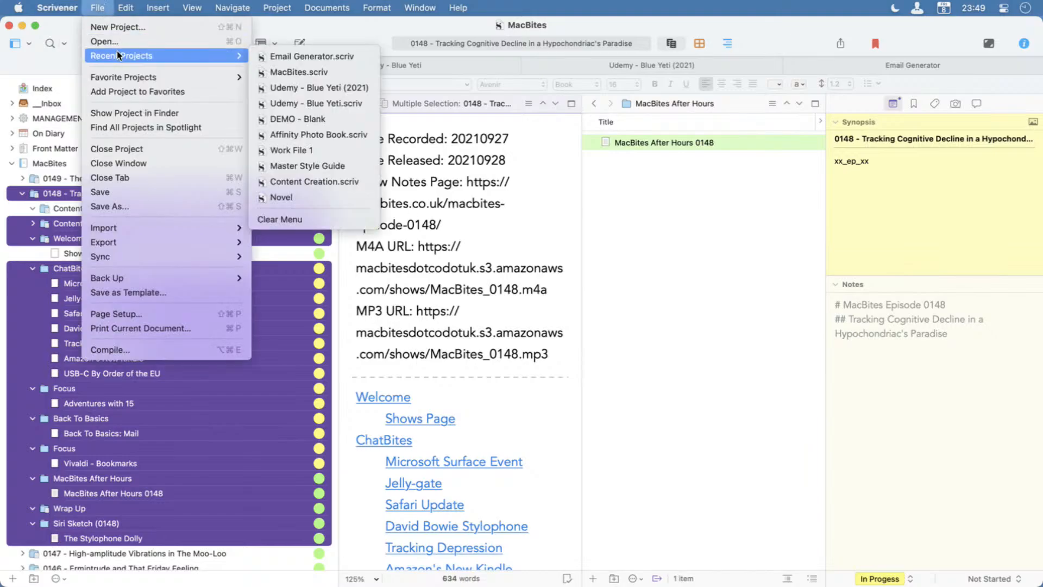
pyautogui.click(311, 117)
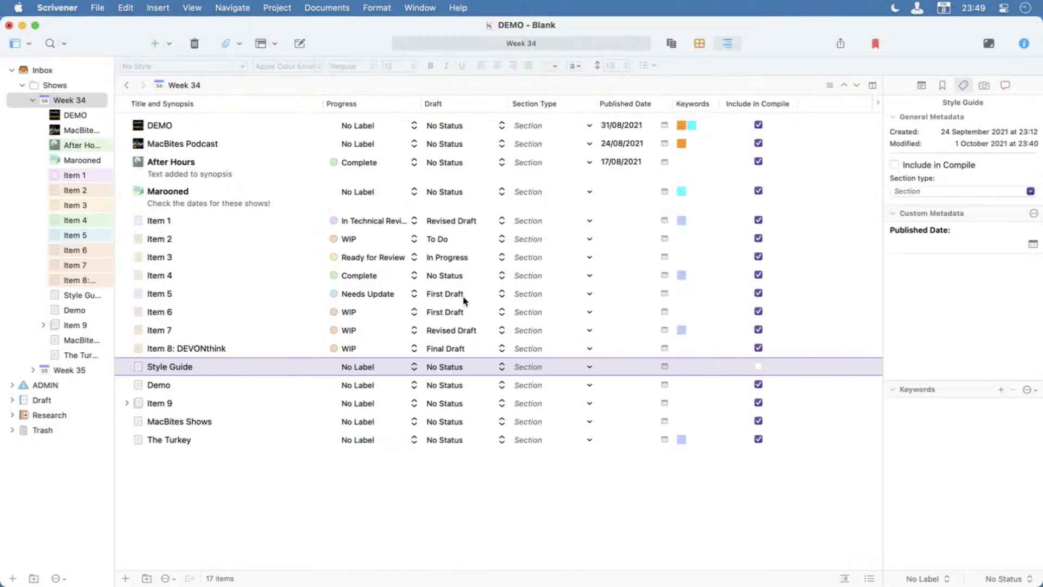
# Add a document named Names directly below The Turkey in Week 34 and place the cursor in its empty text.
pyautogui.click(78, 353)
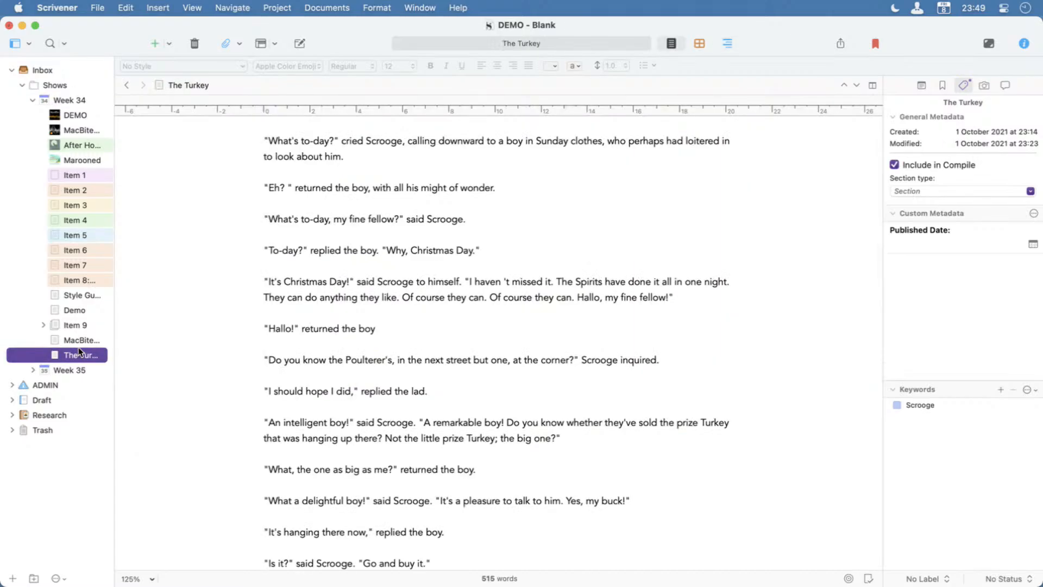
pyautogui.press('super+n')
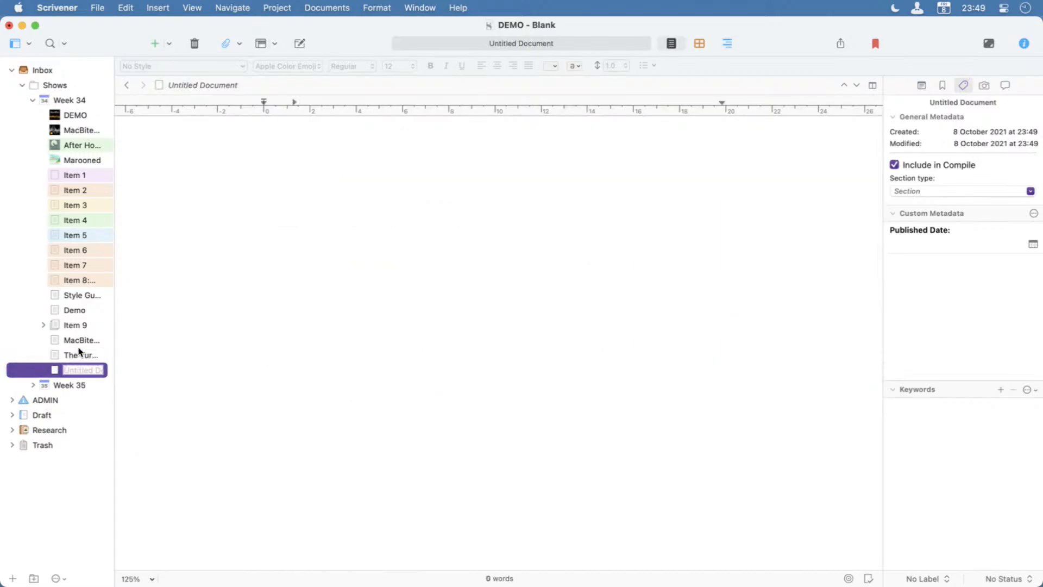
pyautogui.write('Names')
pyautogui.press('Return')
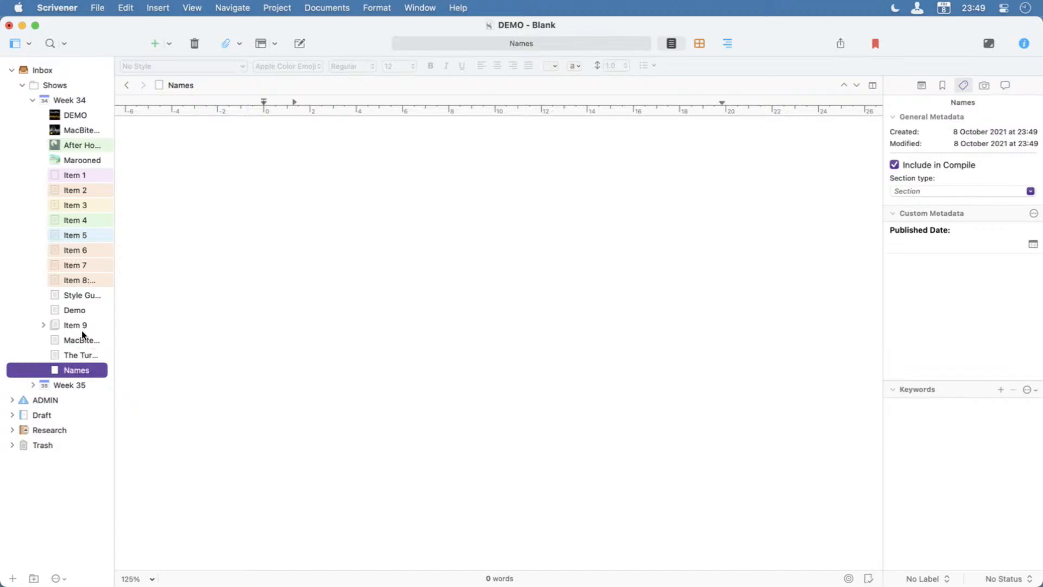
pyautogui.click(327, 255)
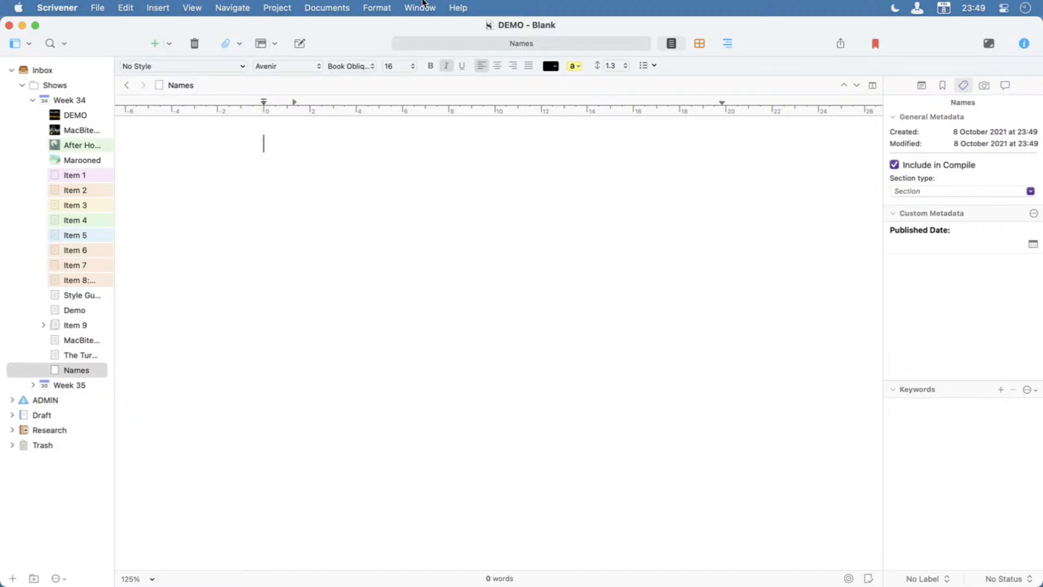
# Search the help for "name", open the Name Generator writing tool and move its window towards the middle of the screen.
pyautogui.press('super+shift+slash')
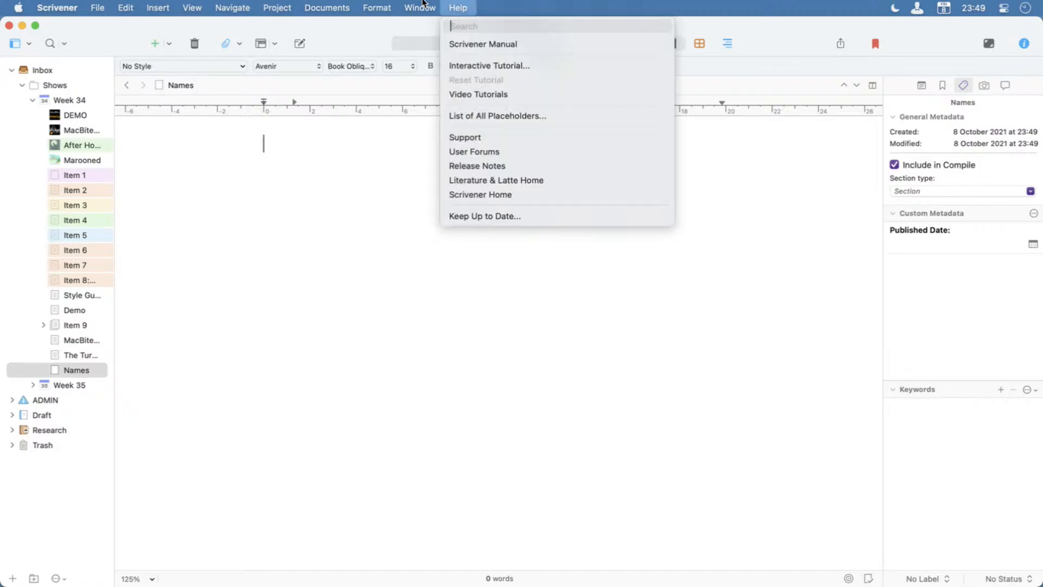
pyautogui.write('name')
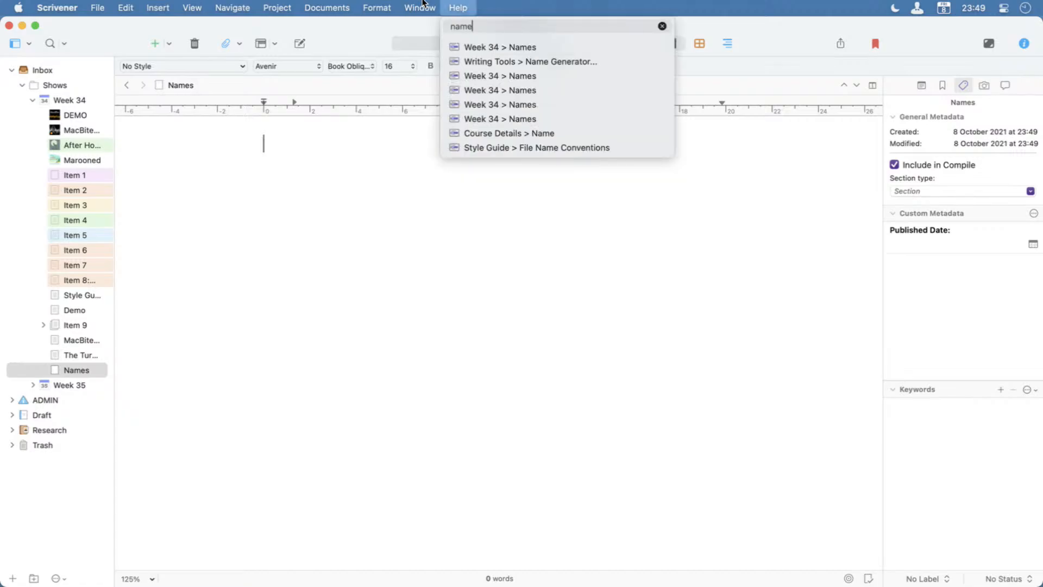
pyautogui.press('Down')
pyautogui.press('Down')
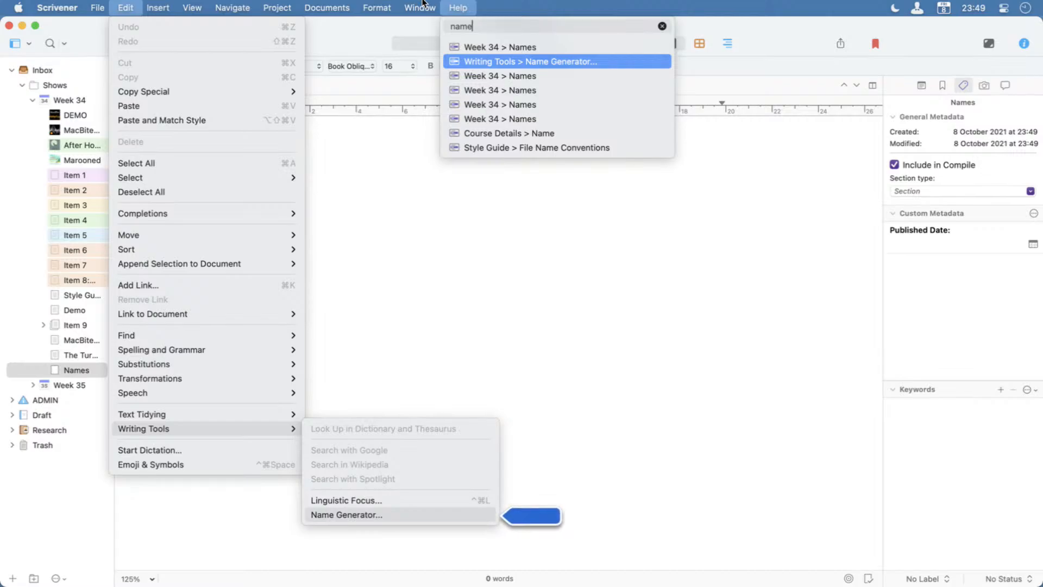
pyautogui.press('Return')
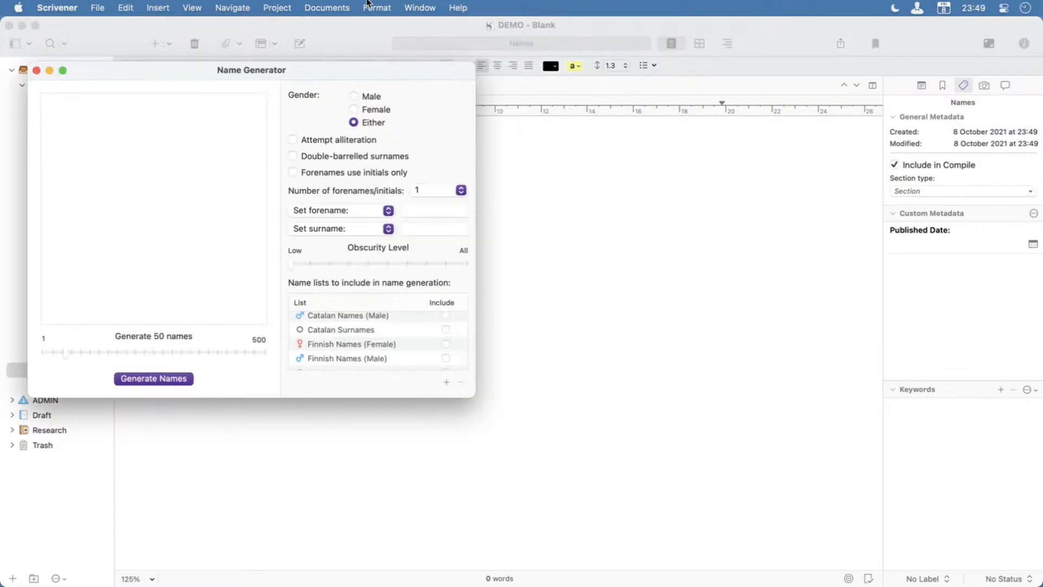
pyautogui.moveTo(335, 73); pyautogui.dragTo(566, 144)
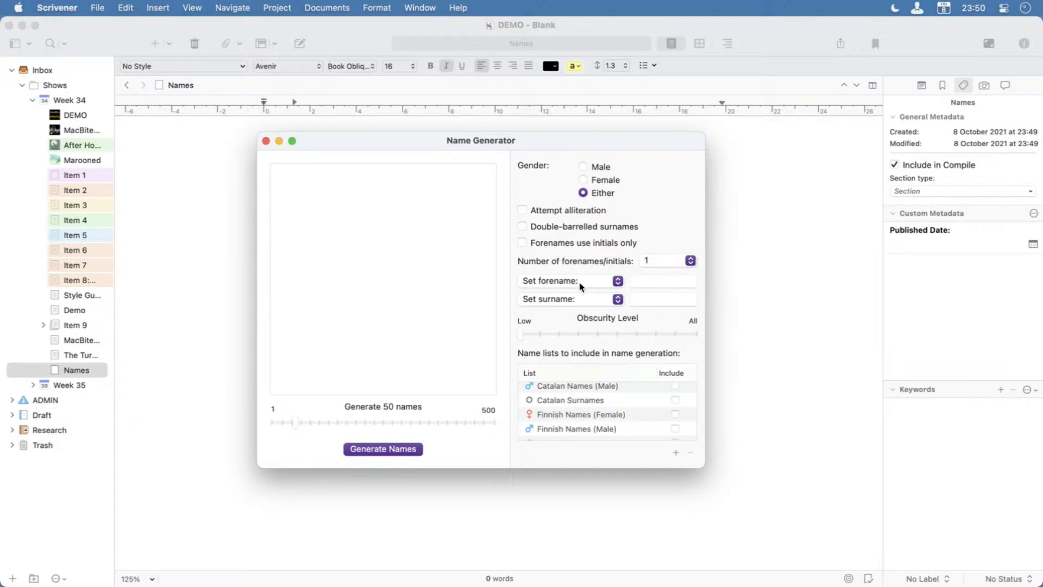
# Check the forename matching options, then exclude the Japanese Surnames list from name generation.
pyautogui.click(615, 285)
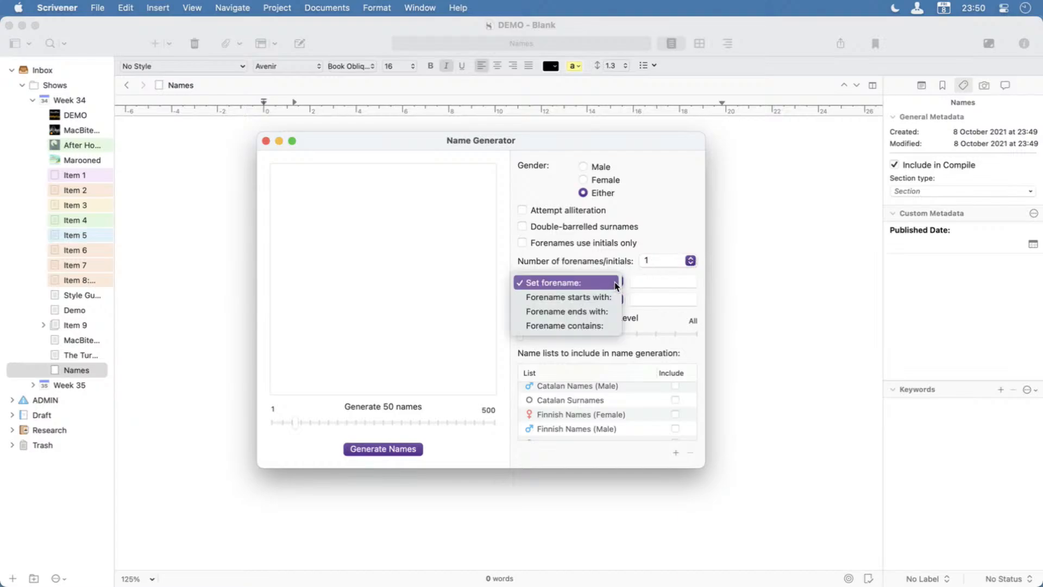
pyautogui.click(616, 282)
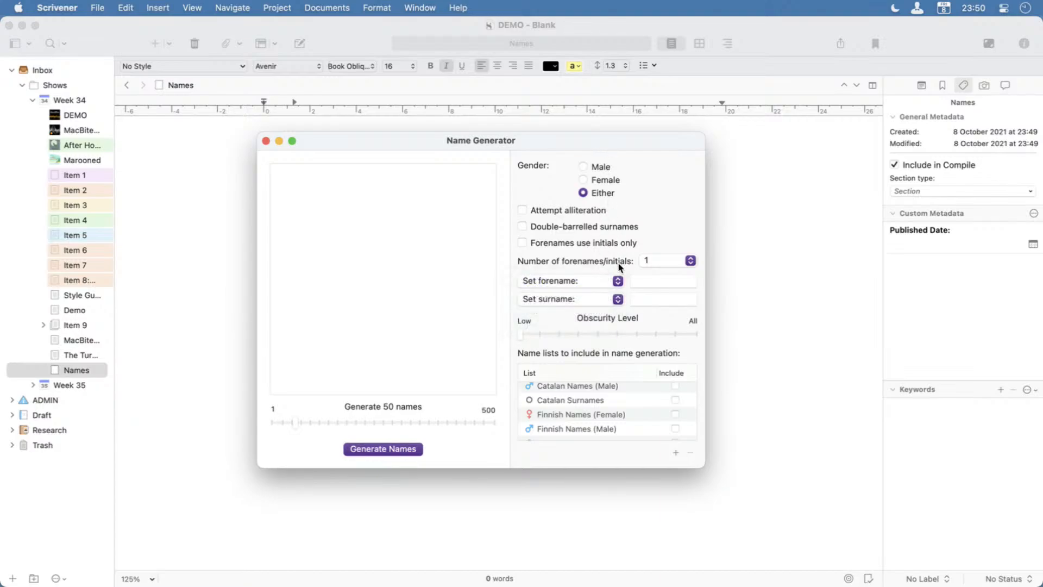
pyautogui.scroll(2, 605, 429)
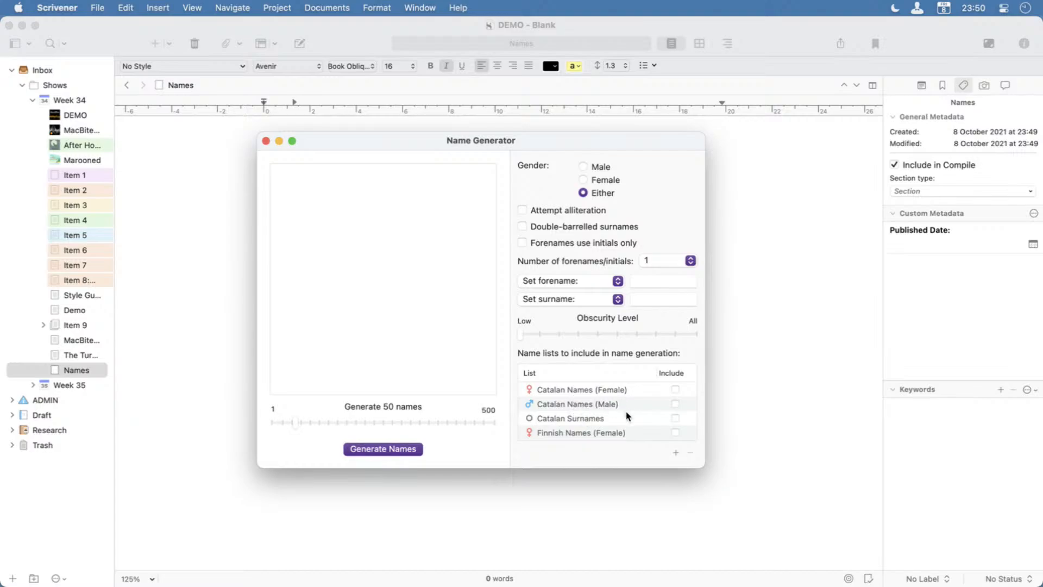
pyautogui.scroll(-5, 629, 424)
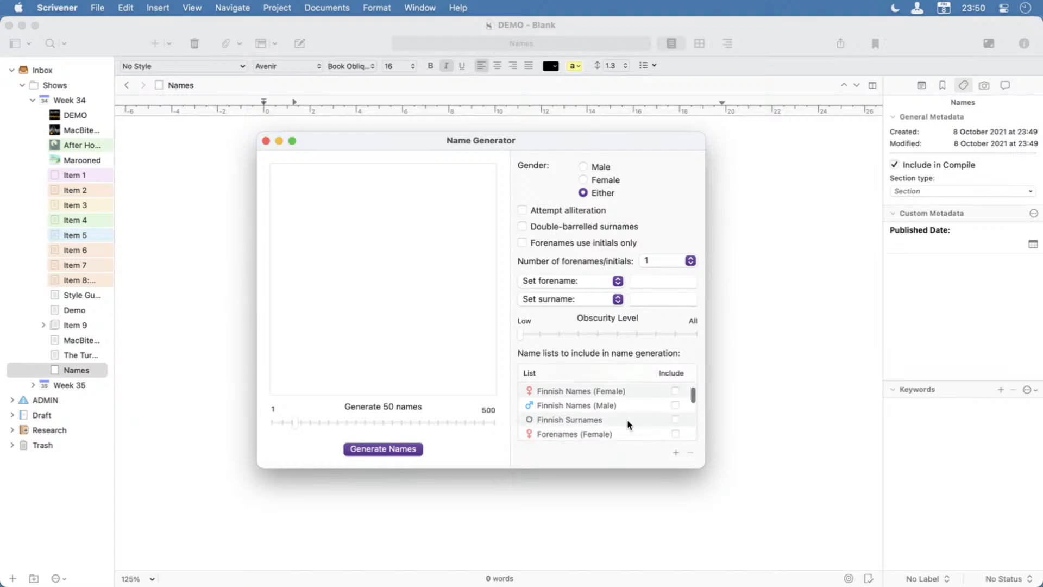
pyautogui.scroll(-8, 629, 425)
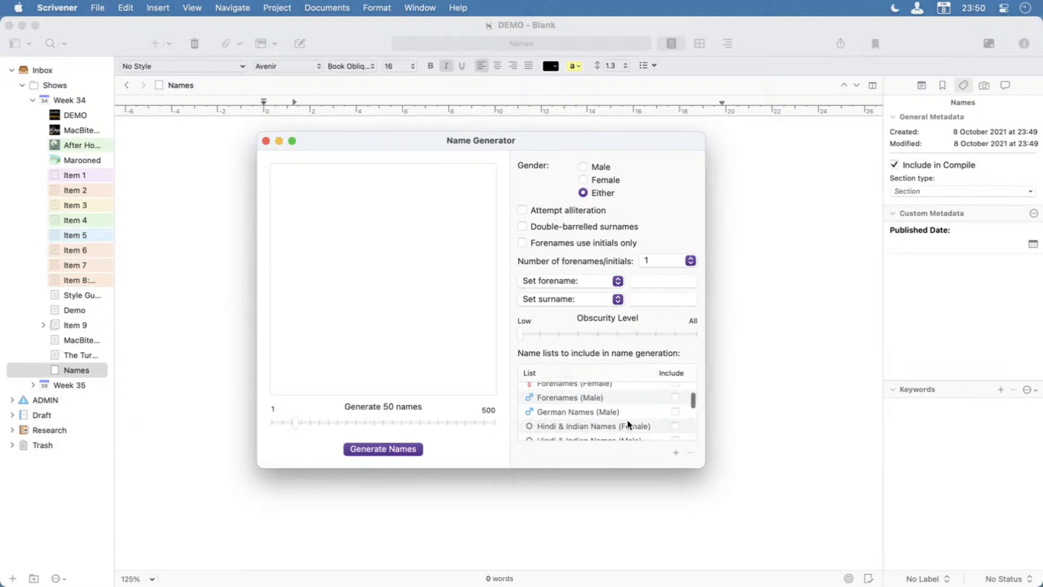
pyautogui.scroll(-6, 628, 424)
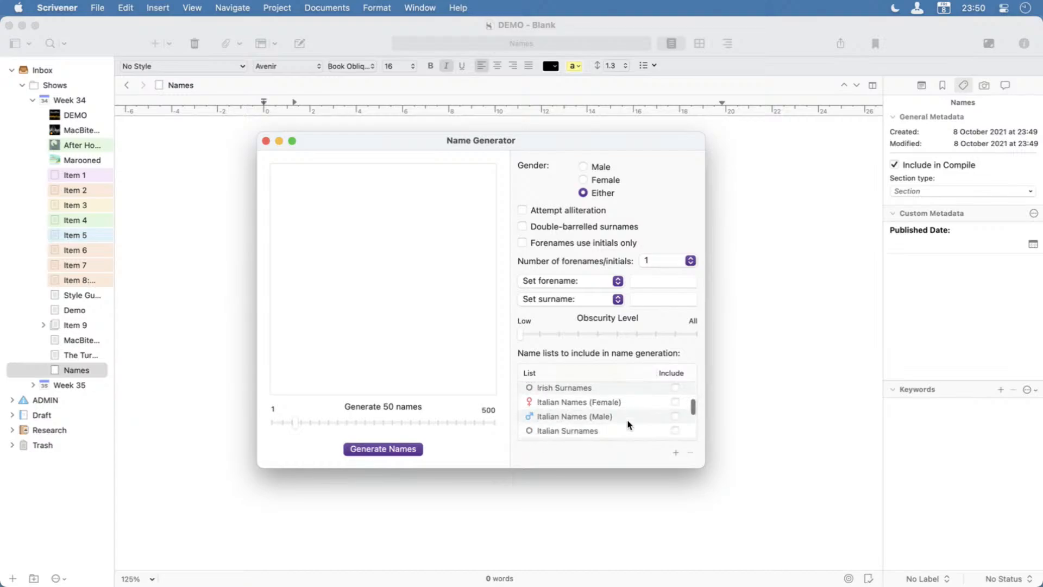
pyautogui.scroll(-2, 628, 424)
pyautogui.scroll(2, 630, 424)
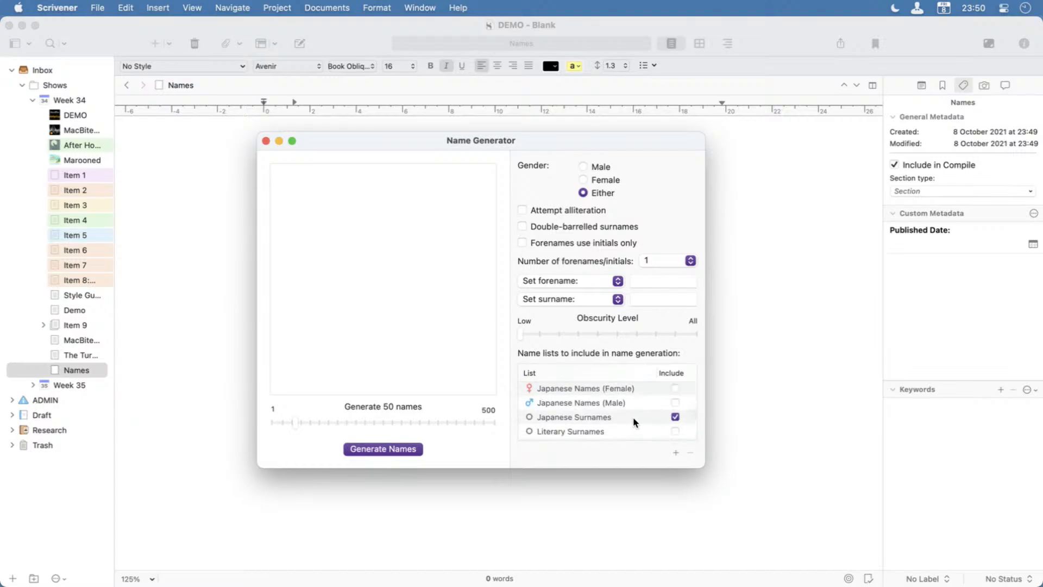
pyautogui.click(674, 417)
# Review the included British, London and US name lists, and exclude the Spanish Surnames list from name generation.
pyautogui.scroll(-5, 646, 427)
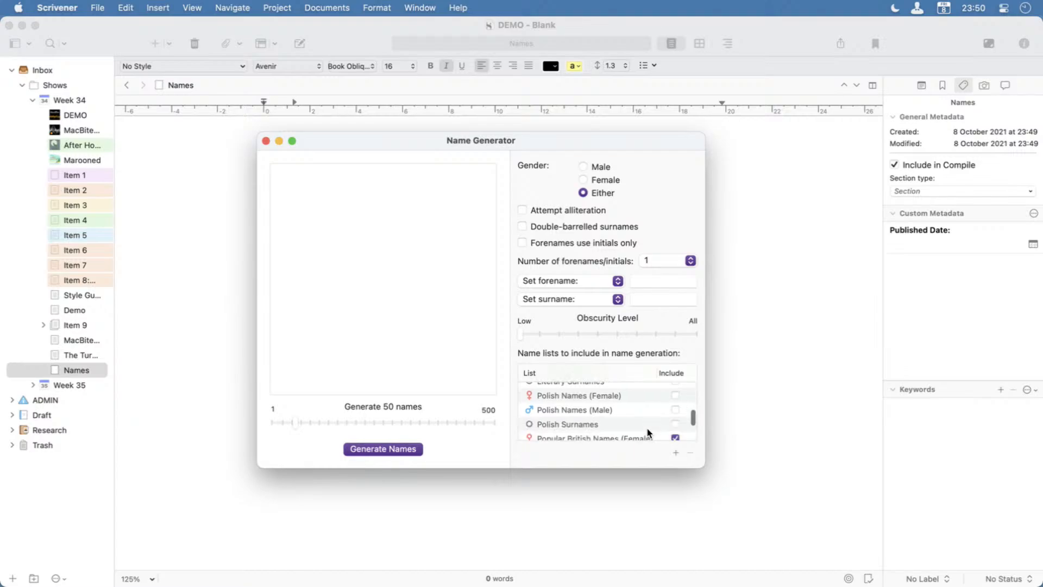
pyautogui.scroll(-1, 649, 422)
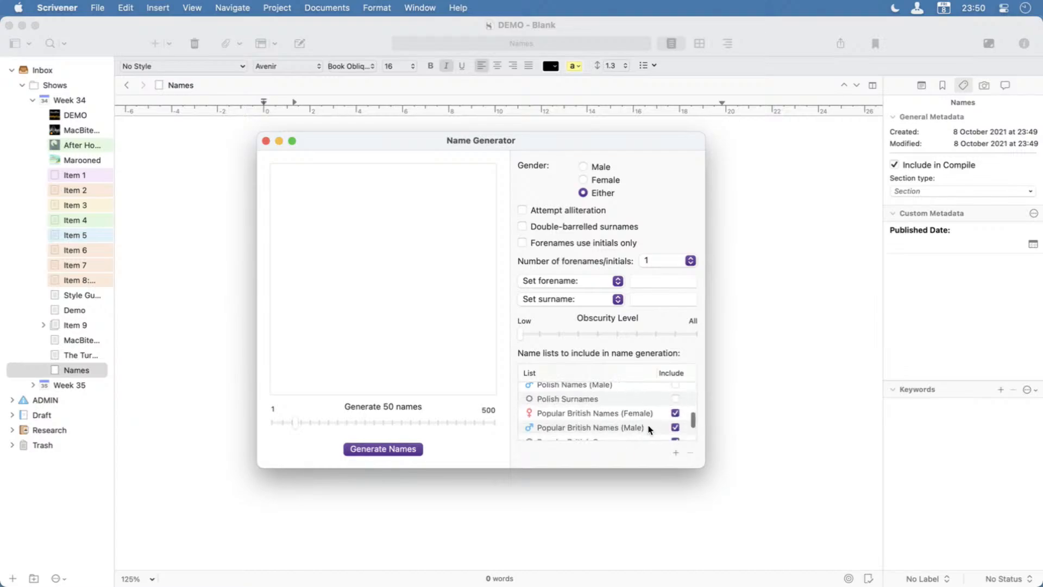
pyautogui.scroll(-1, 648, 432)
pyautogui.scroll(-1, 648, 432)
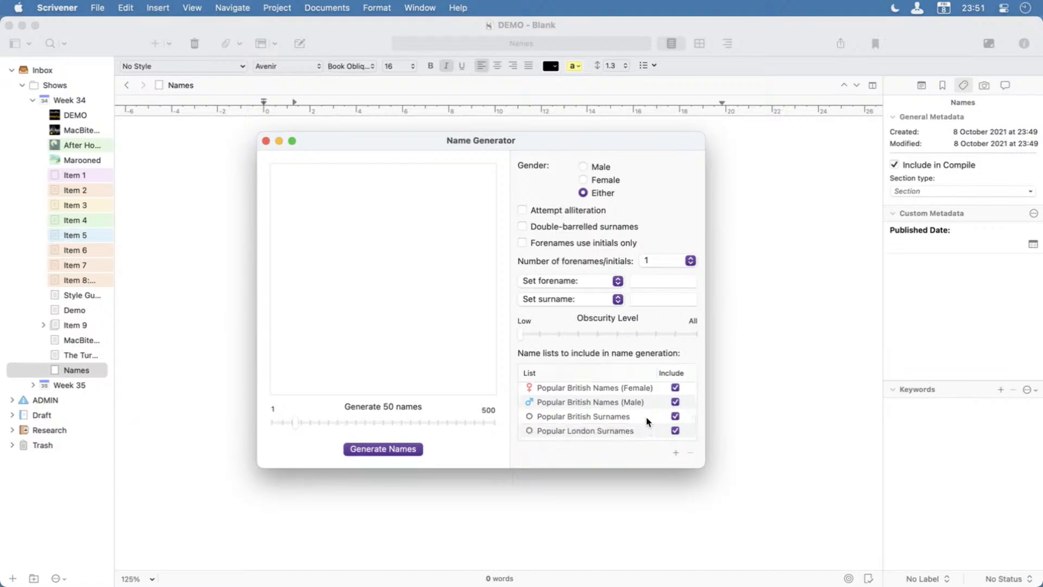
pyautogui.scroll(-2, 648, 421)
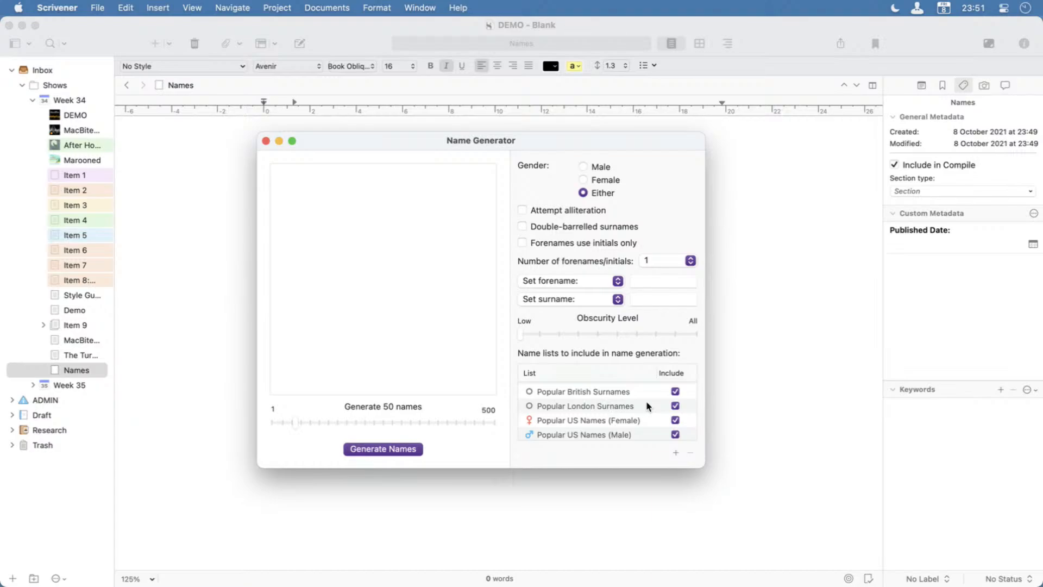
pyautogui.scroll(-2, 638, 425)
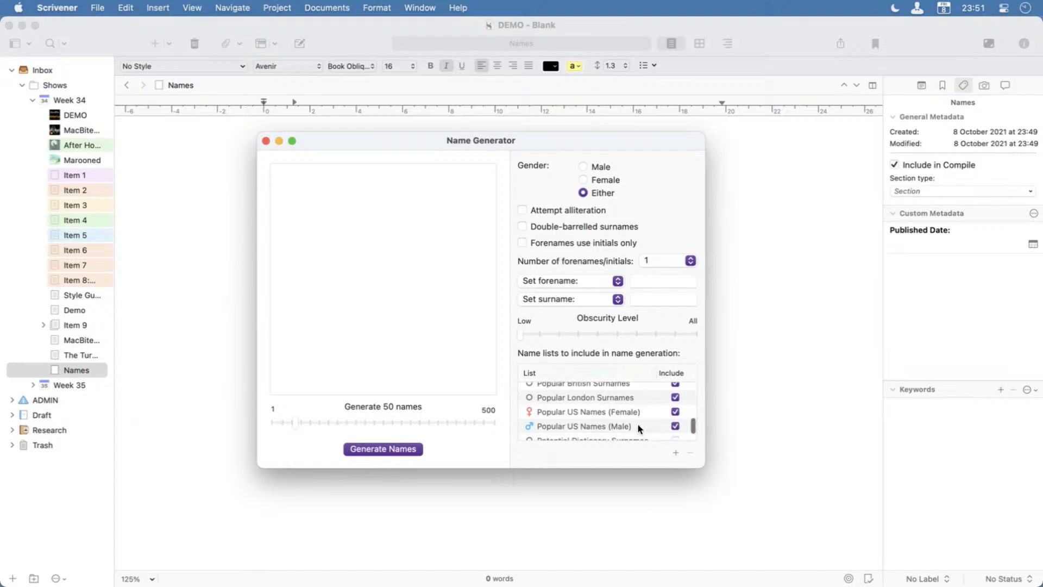
pyautogui.scroll(-1, 638, 424)
pyautogui.scroll(-1, 637, 425)
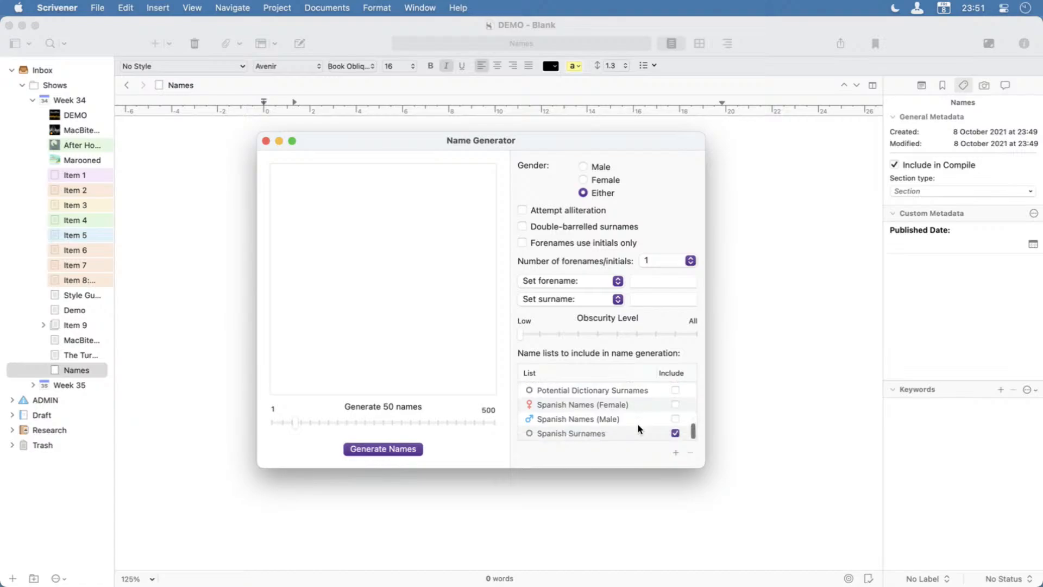
pyautogui.click(675, 433)
pyautogui.scroll(10, 648, 417)
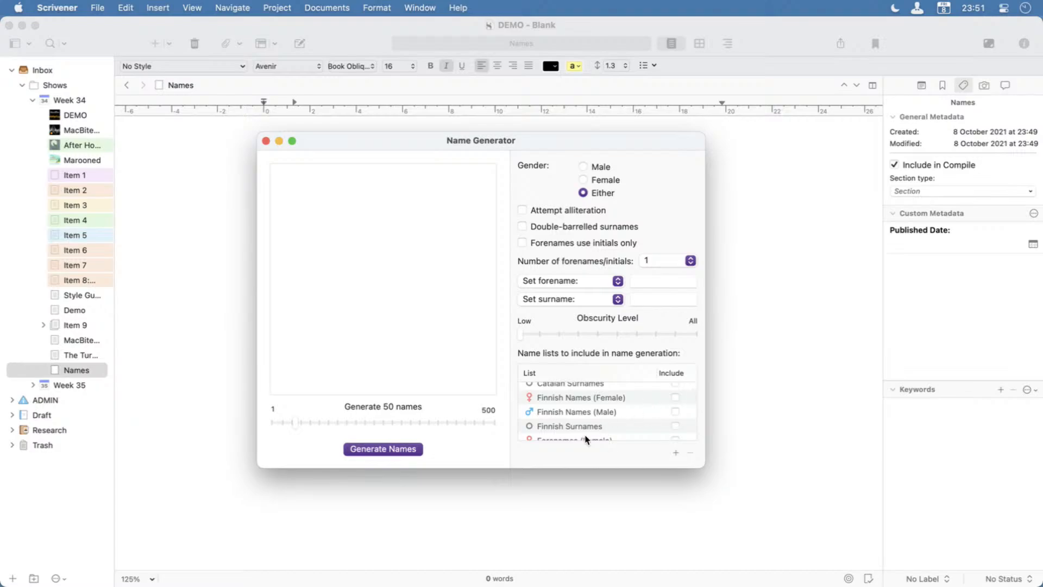
# Generate 50 names with the current Name Generator settings and read through the whole generated list.
pyautogui.click(377, 450)
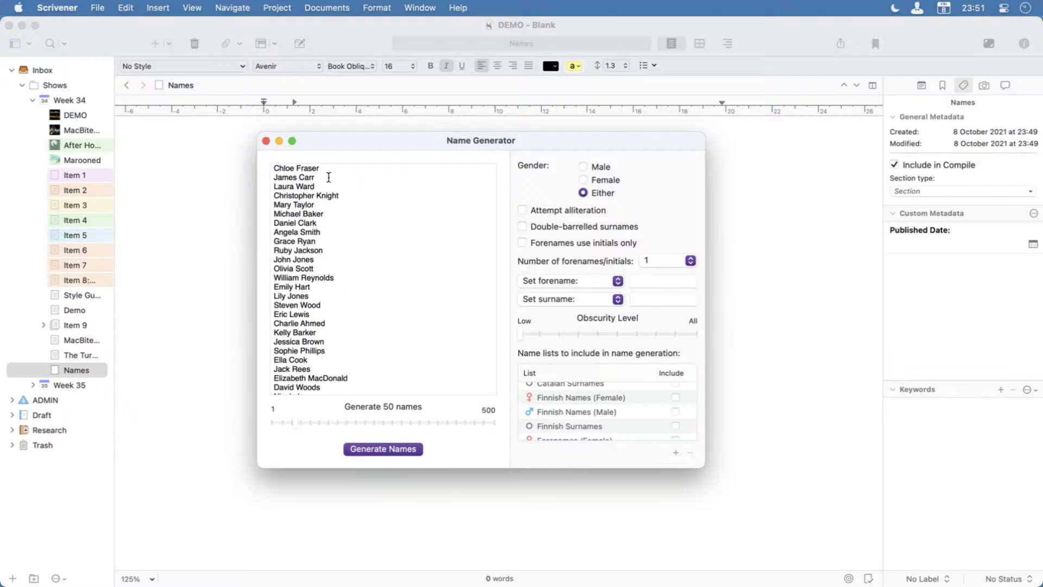
pyautogui.scroll(-1, 339, 341)
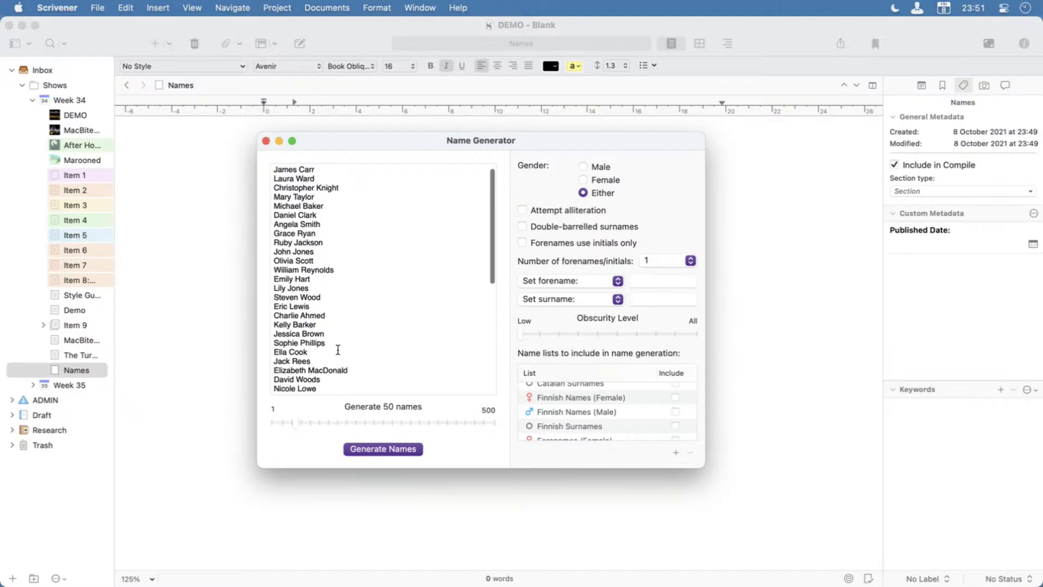
pyautogui.scroll(-3, 337, 342)
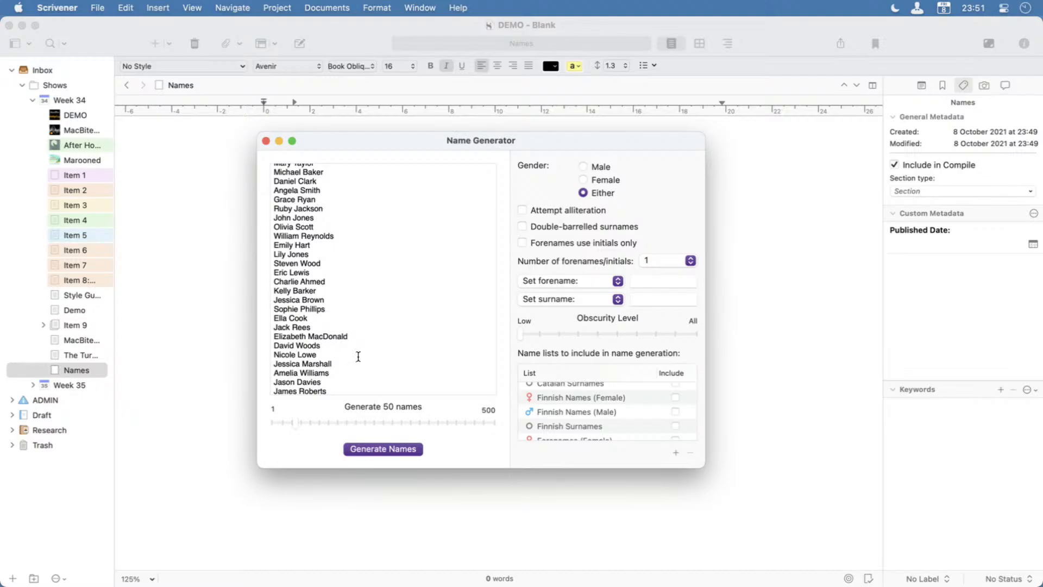
pyautogui.scroll(-5, 358, 350)
pyautogui.scroll(-3, 360, 348)
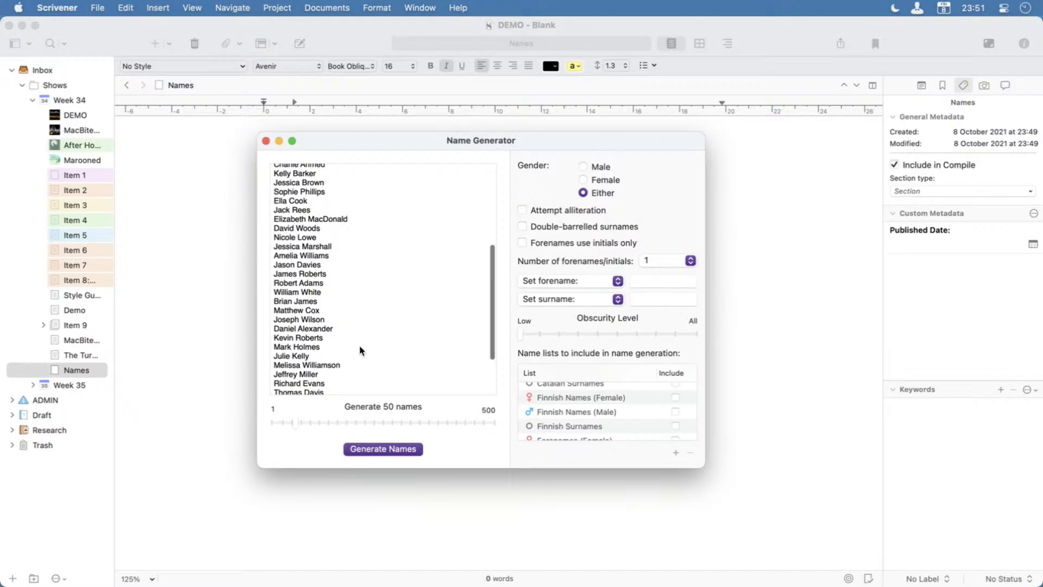
pyautogui.scroll(-1, 359, 350)
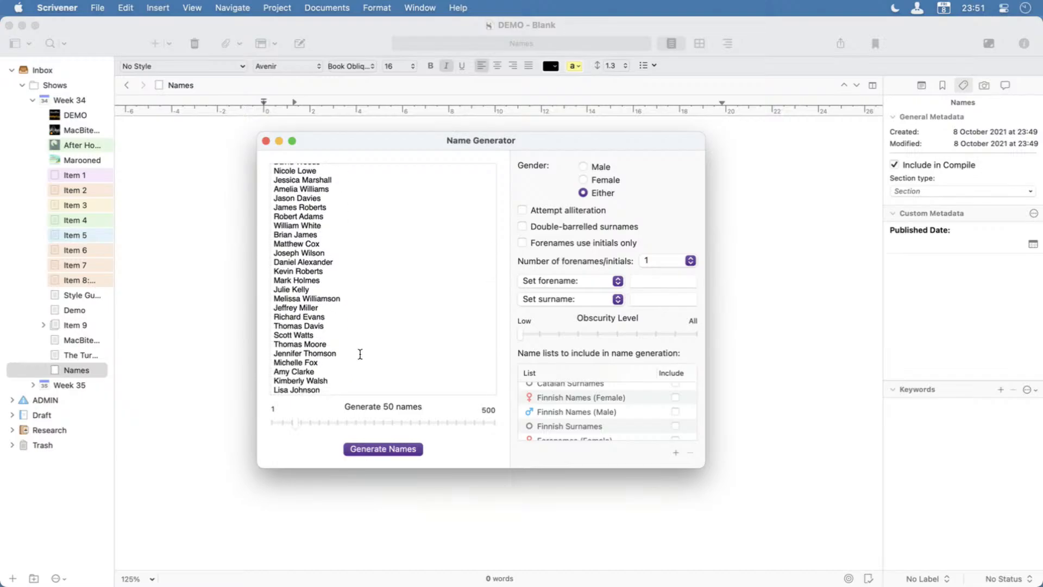
pyautogui.scroll(10, 359, 352)
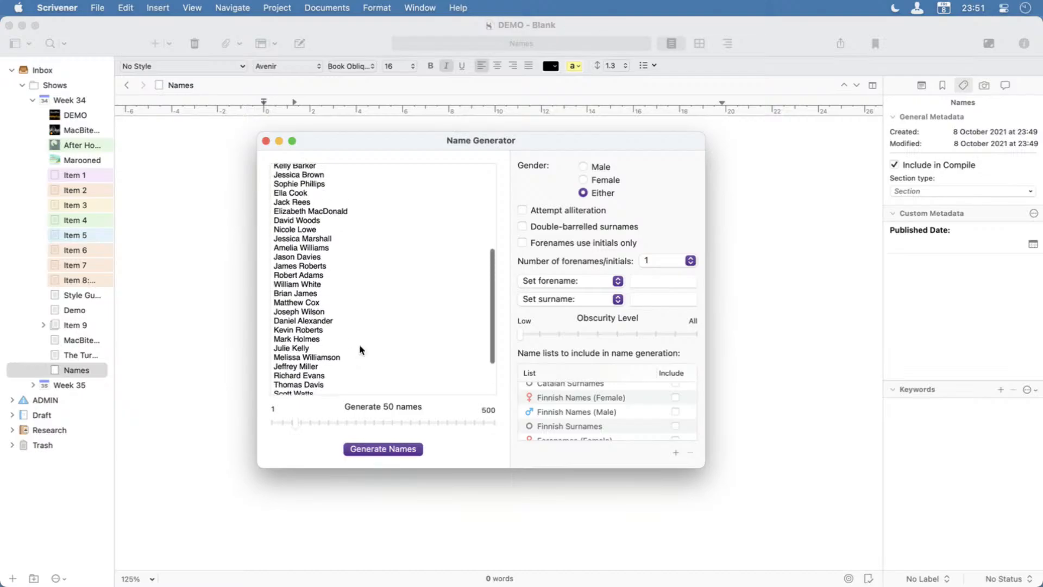
pyautogui.scroll(1, 360, 349)
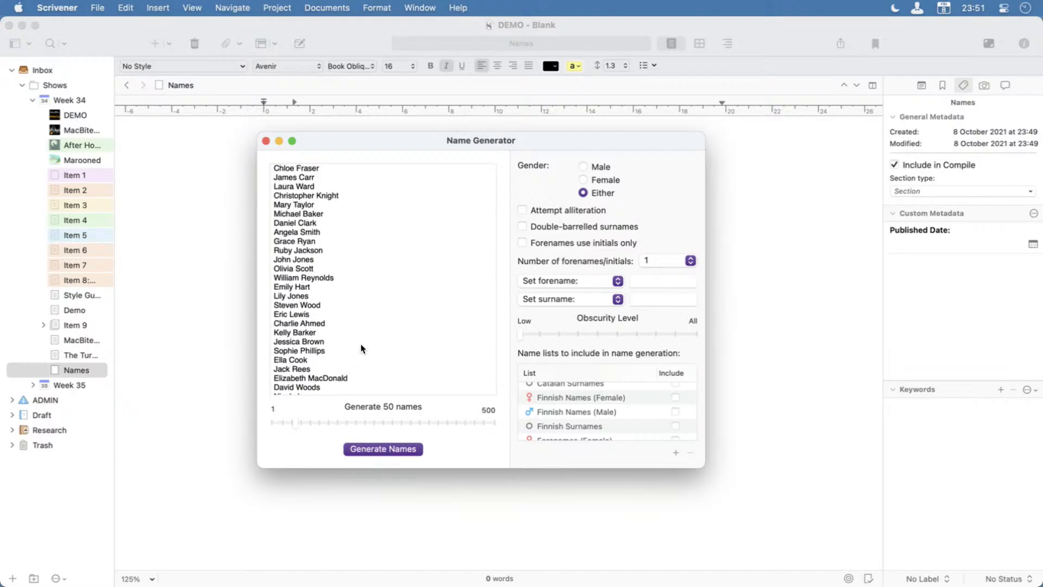
pyautogui.scroll(-7, 361, 348)
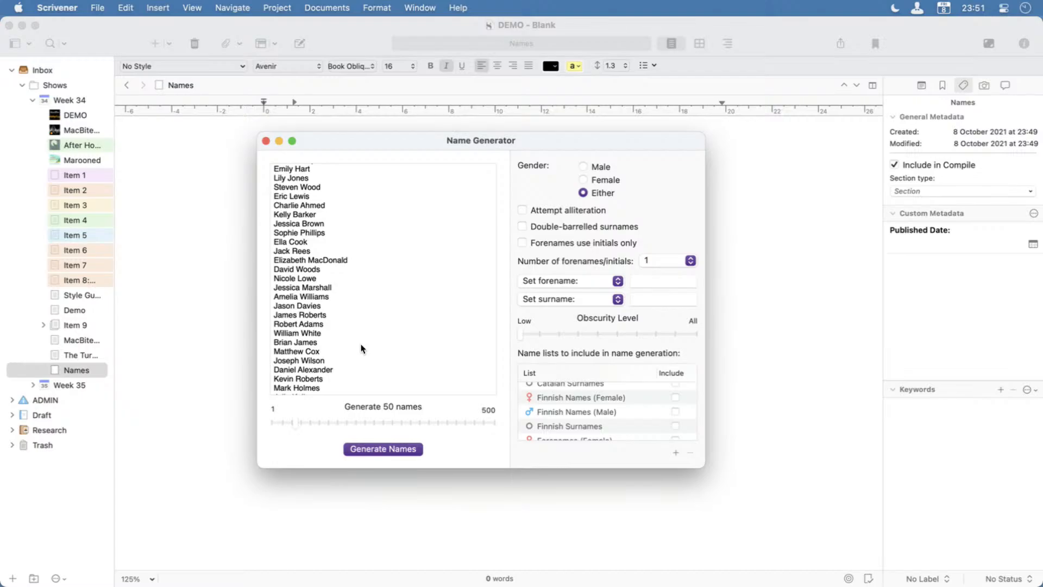
pyautogui.scroll(-2, 361, 348)
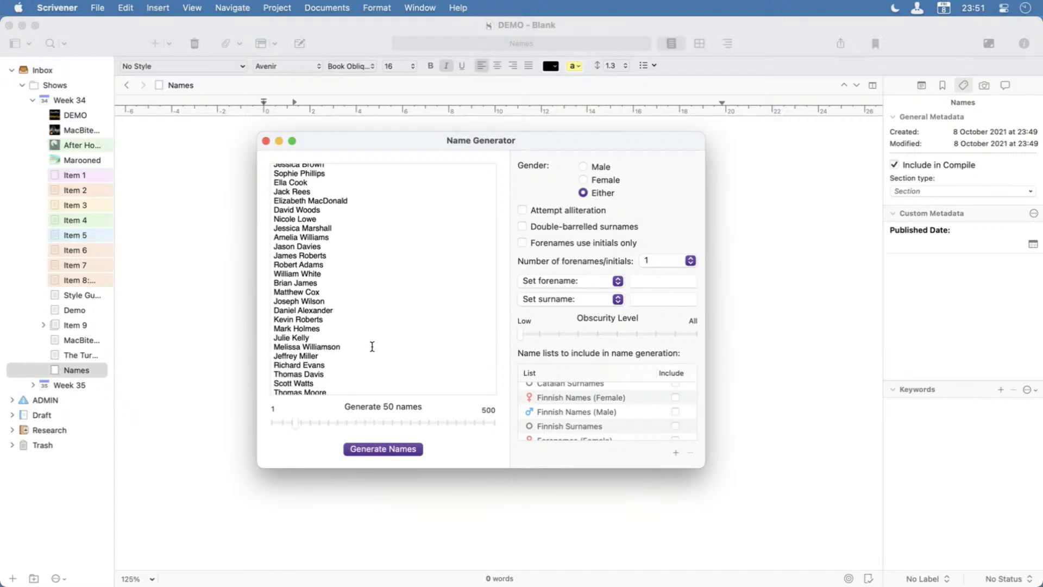
pyautogui.scroll(-2, 374, 342)
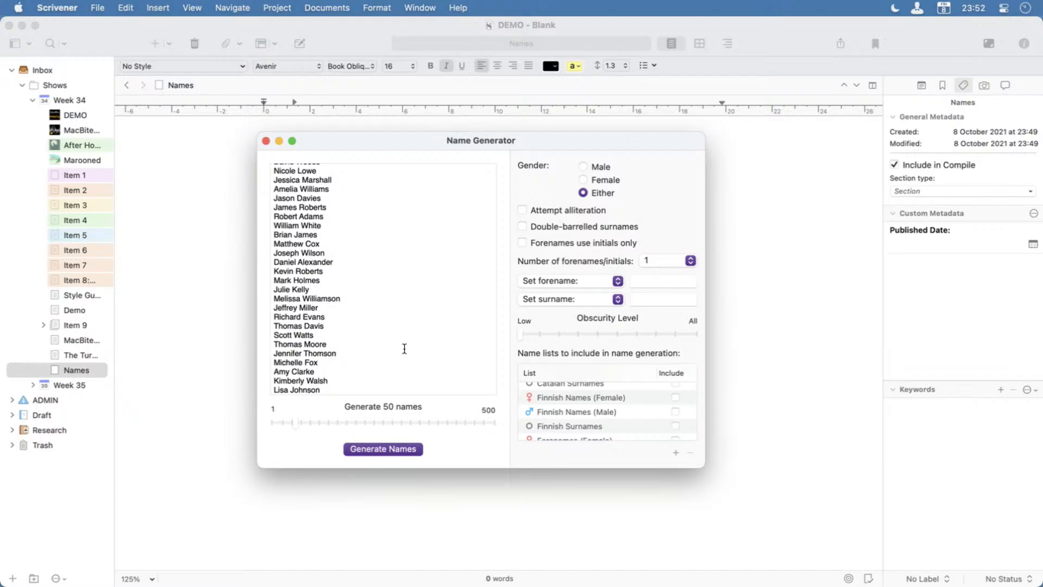
# Look through the name lists available for name generation and close the Name Generator.
pyautogui.scroll(-4, 649, 425)
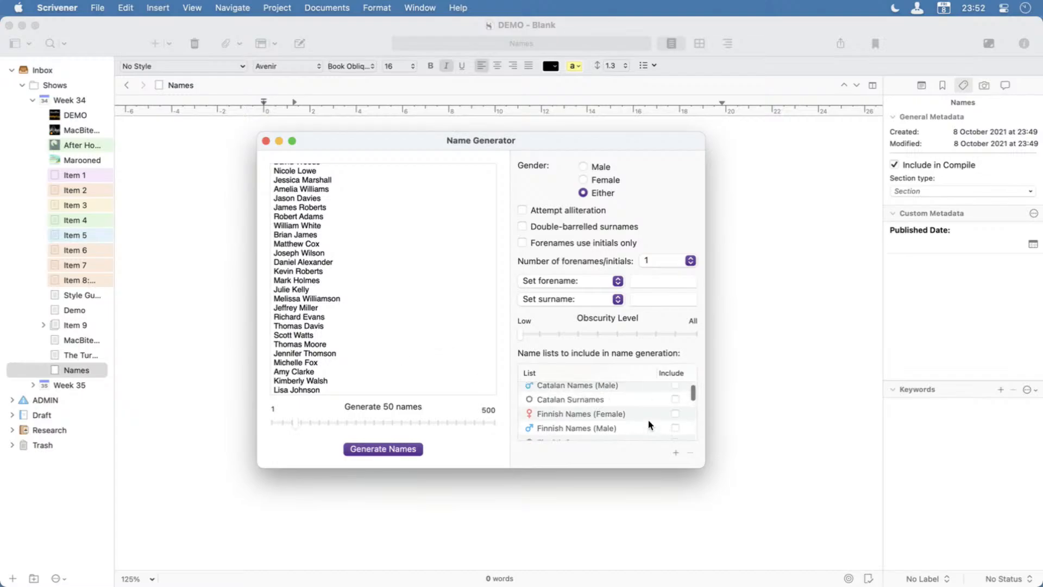
pyautogui.scroll(-6, 648, 422)
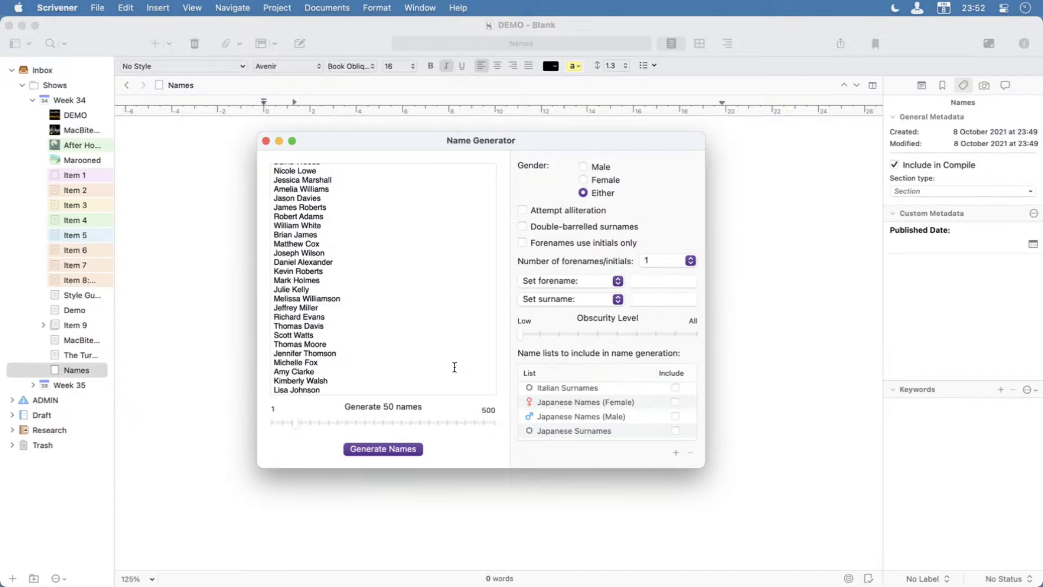
pyautogui.click(266, 142)
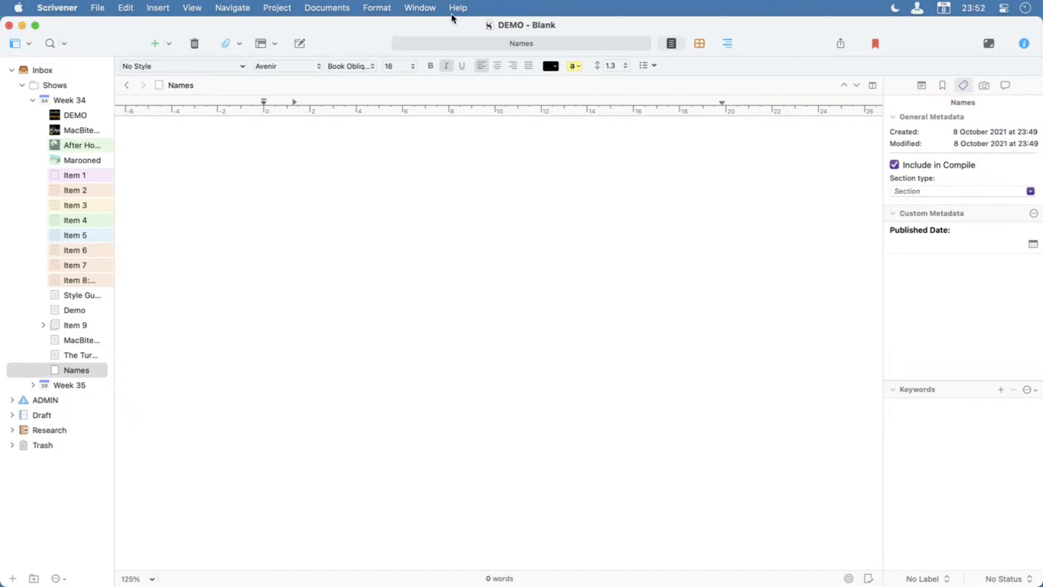
# Merge the open project windows into tabs, switch to the MacBites project and delete the Content - ePub document from episode 0148.
pyautogui.click(412, 9)
pyautogui.click(420, 277)
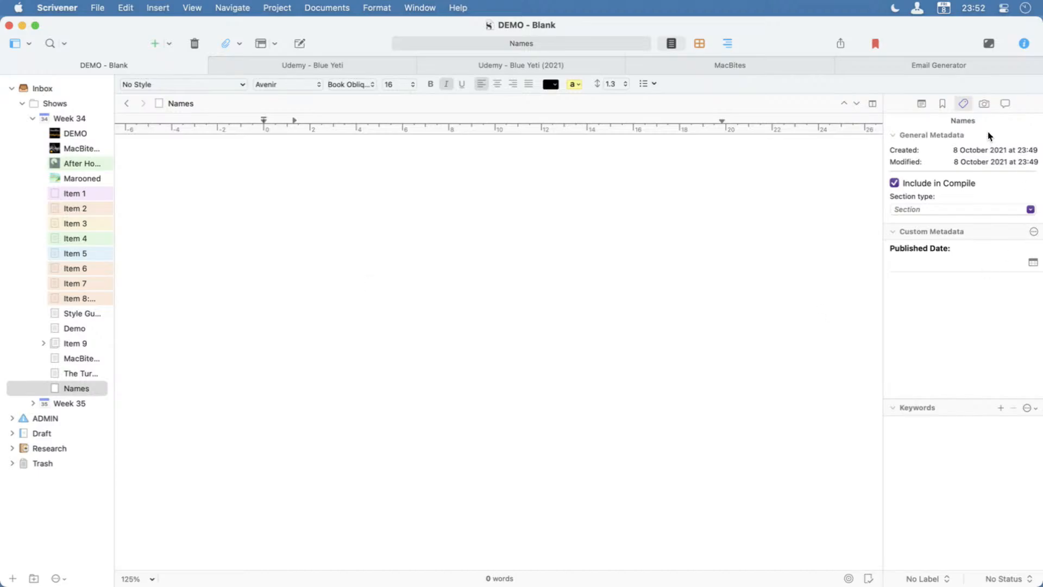
pyautogui.click(759, 71)
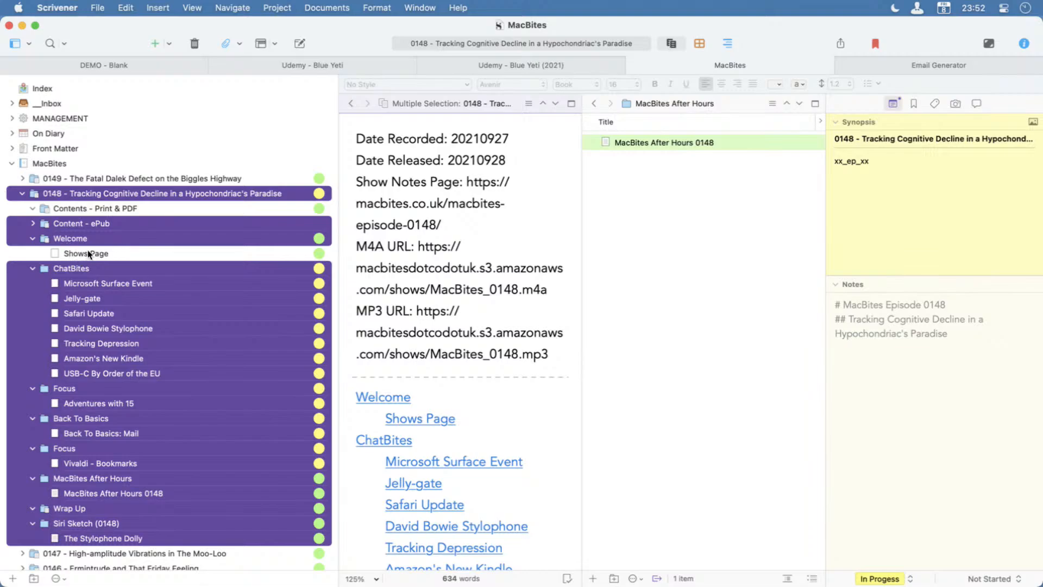
pyautogui.click(102, 224)
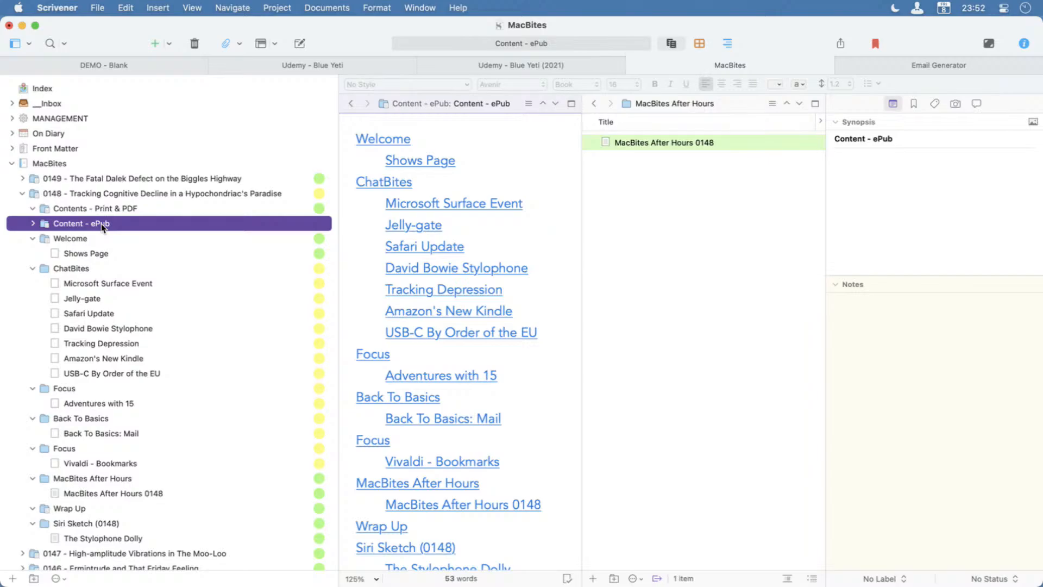
pyautogui.press('super+BackSpace')
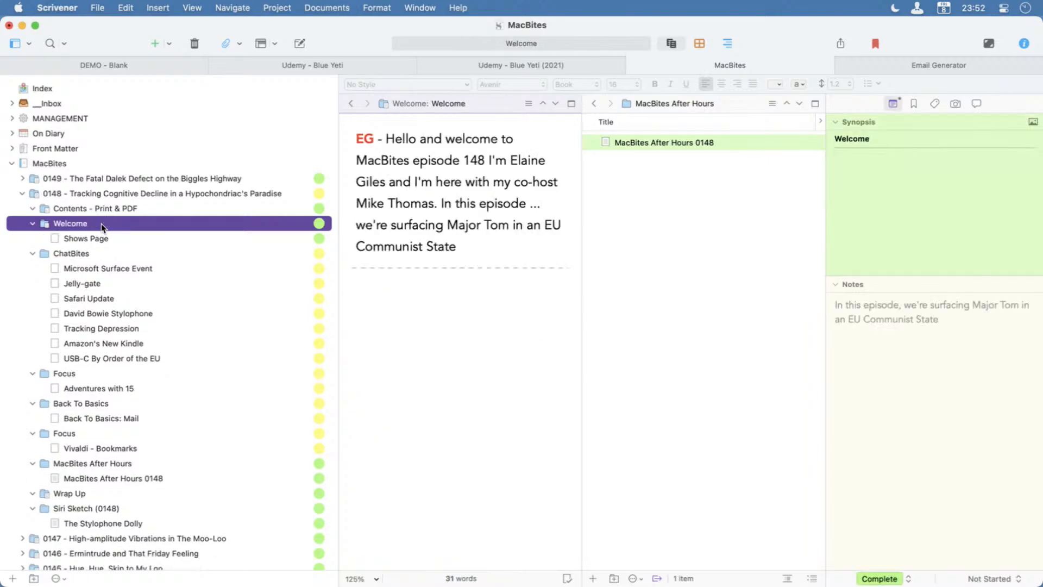
# Rename the Contents - Print & PDF document of episode 0148 to Contents and show it in a single unsplit editor.
pyautogui.click(125, 210)
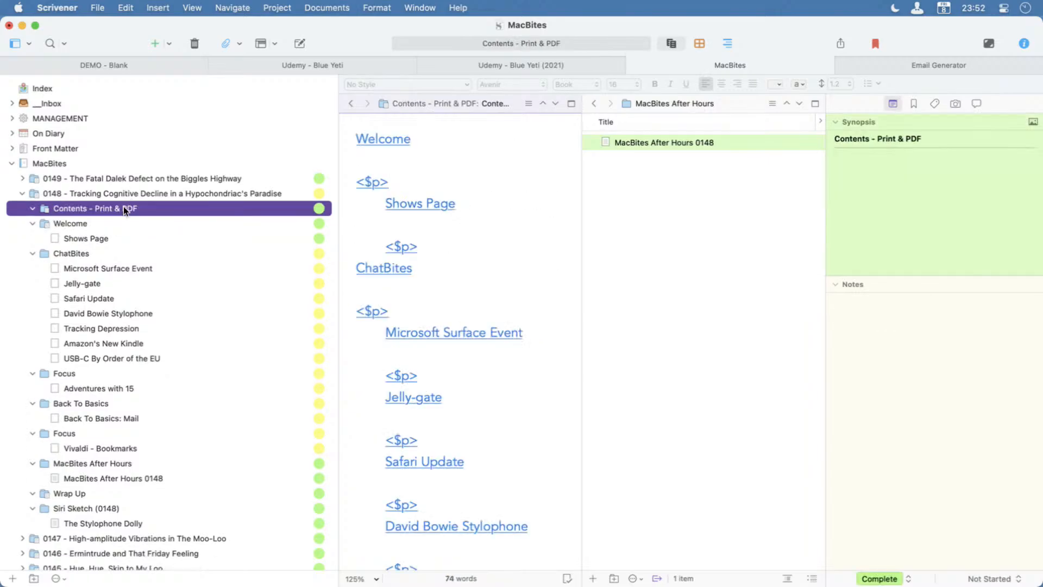
pyautogui.doubleClick(124, 211)
pyautogui.press('Right')
pyautogui.hotkey('alt', 'shift', 'Left')
pyautogui.hotkey('alt', 'shift', 'Left')
pyautogui.press('BackSpace')
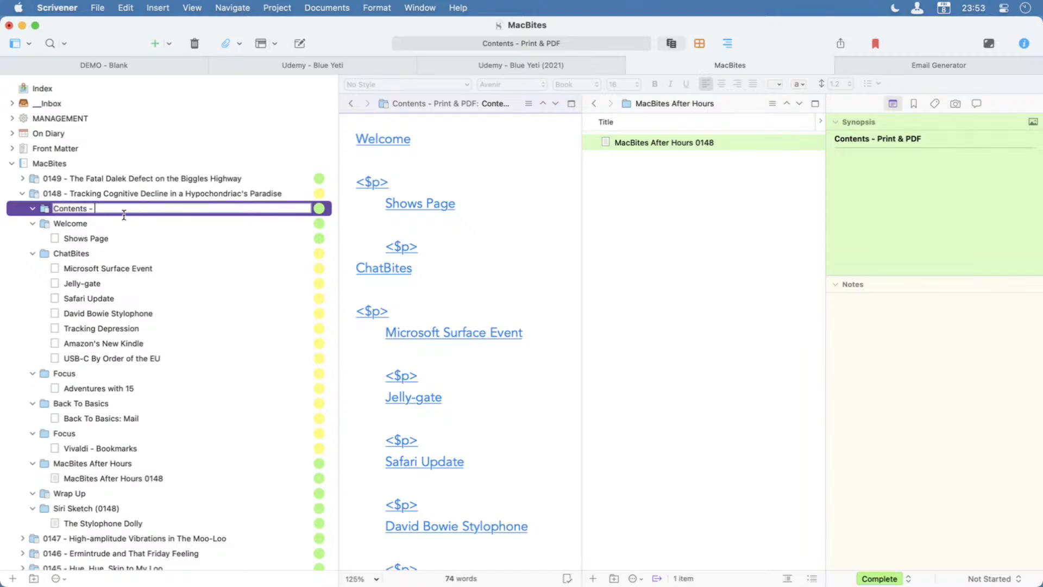
pyautogui.press('BackSpace')
pyautogui.press('BackSpace')
pyautogui.press('BackSpace')
pyautogui.click(465, 290)
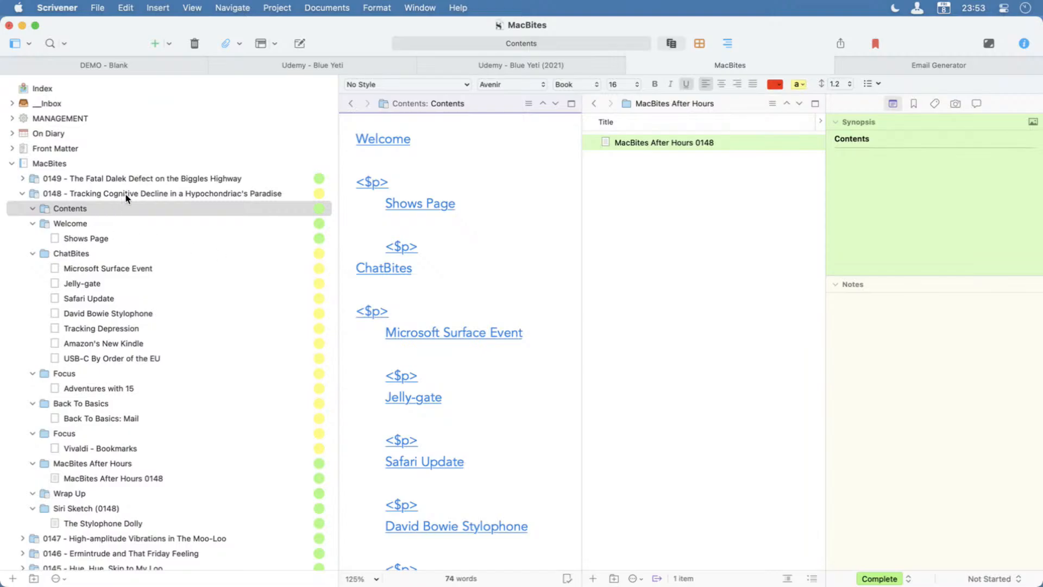
pyautogui.click(571, 103)
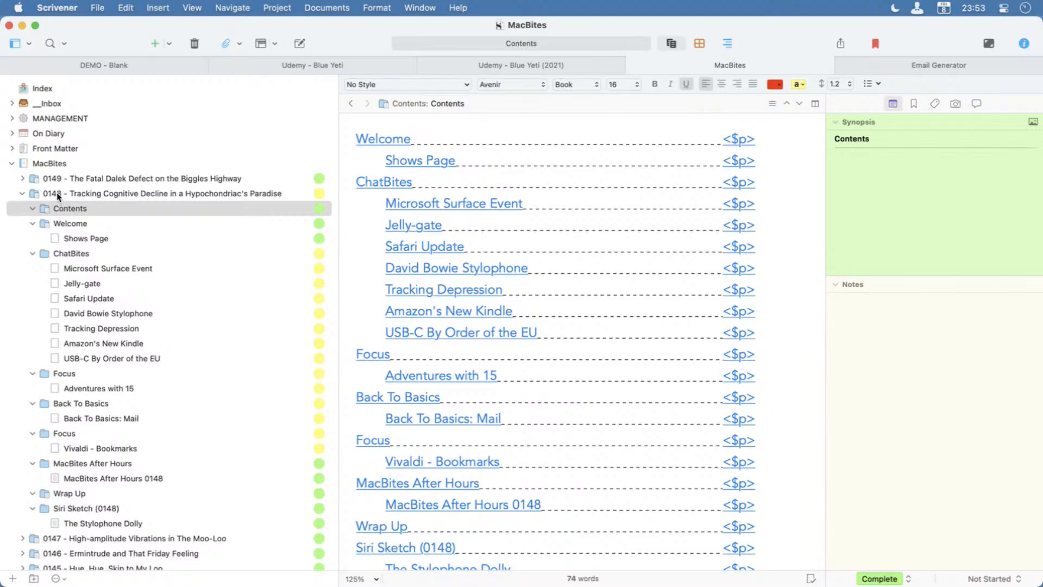
# Collapse episode 0148 and look through the full list of episode folders in the MacBites binder.
pyautogui.click(22, 194)
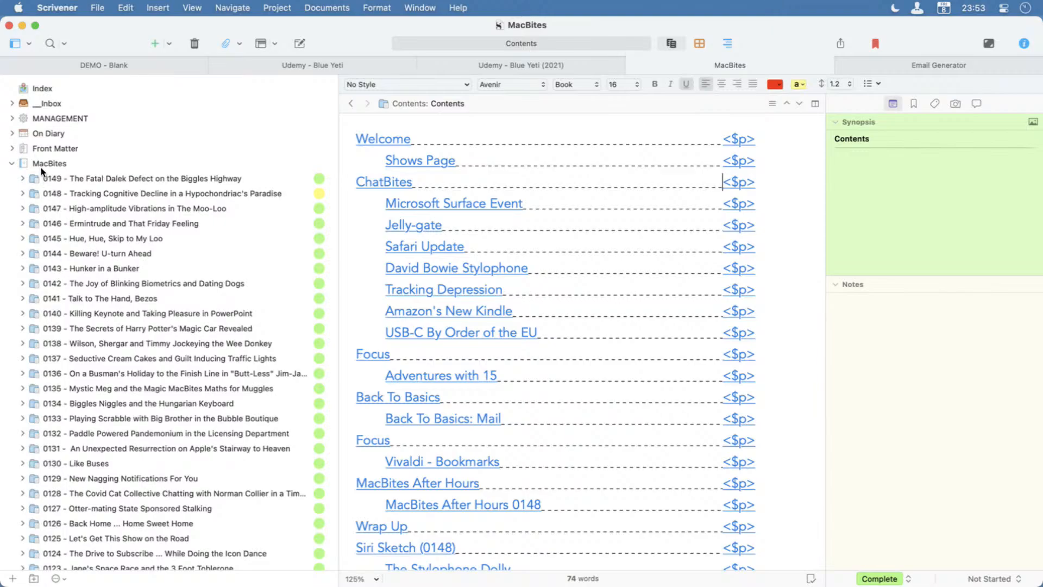
pyautogui.click(12, 164)
pyautogui.click(11, 163)
pyautogui.scroll(-10, 303, 399)
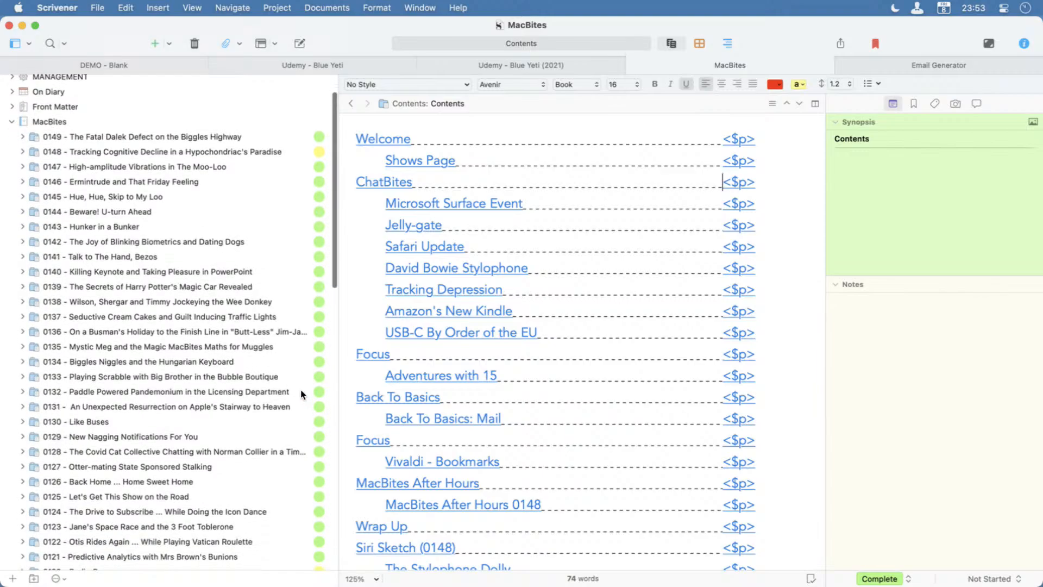
pyautogui.scroll(5, 304, 395)
pyautogui.scroll(-10, 303, 394)
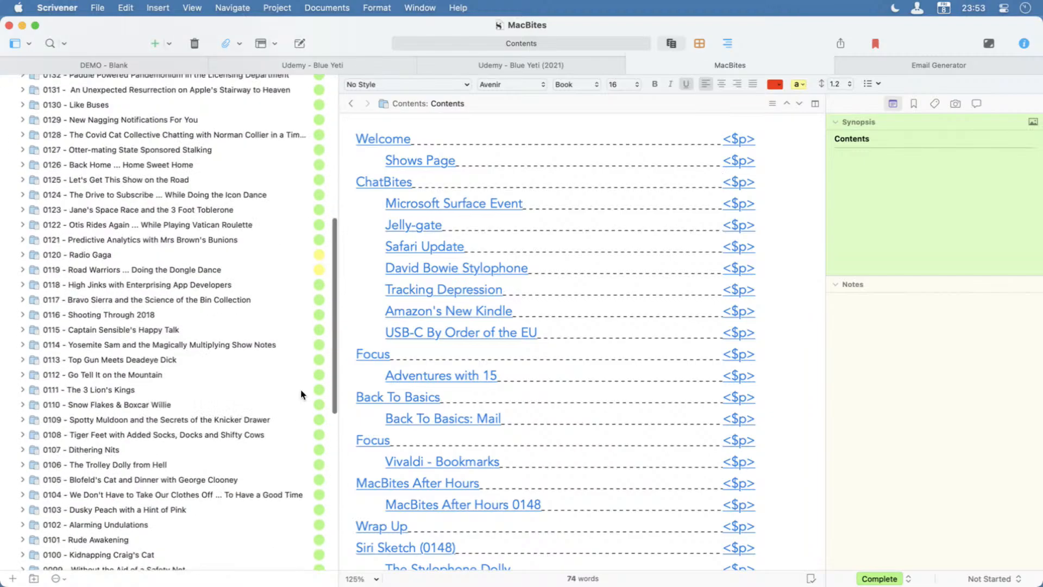
pyautogui.scroll(-10, 302, 394)
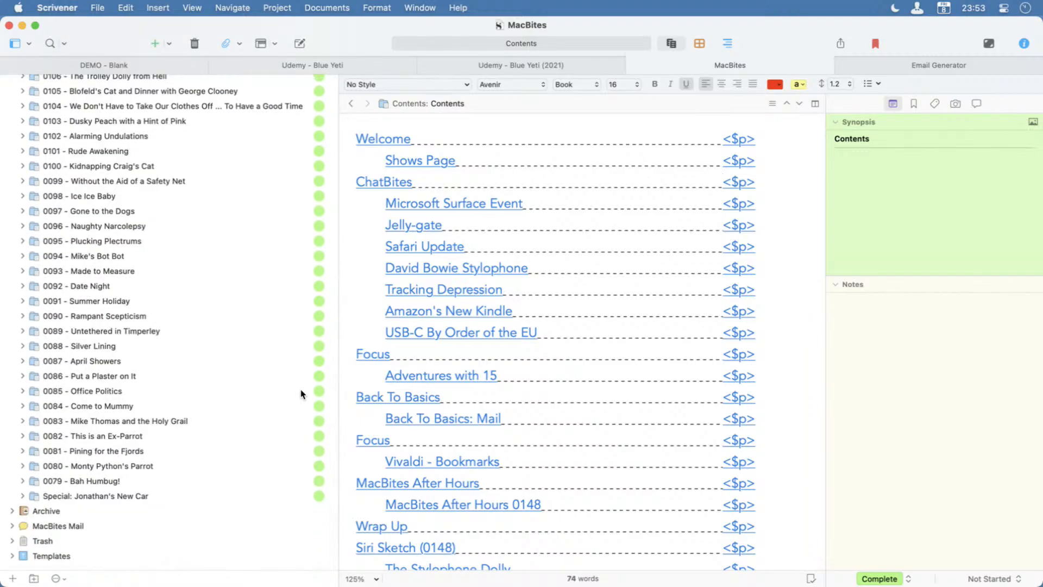
pyautogui.scroll(15, 302, 394)
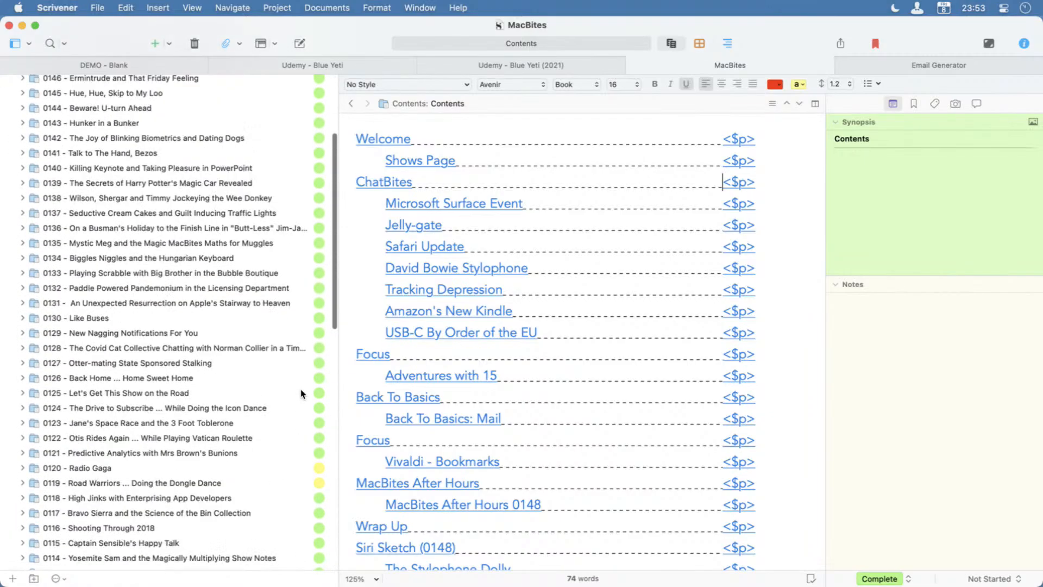
pyautogui.scroll(3, 302, 394)
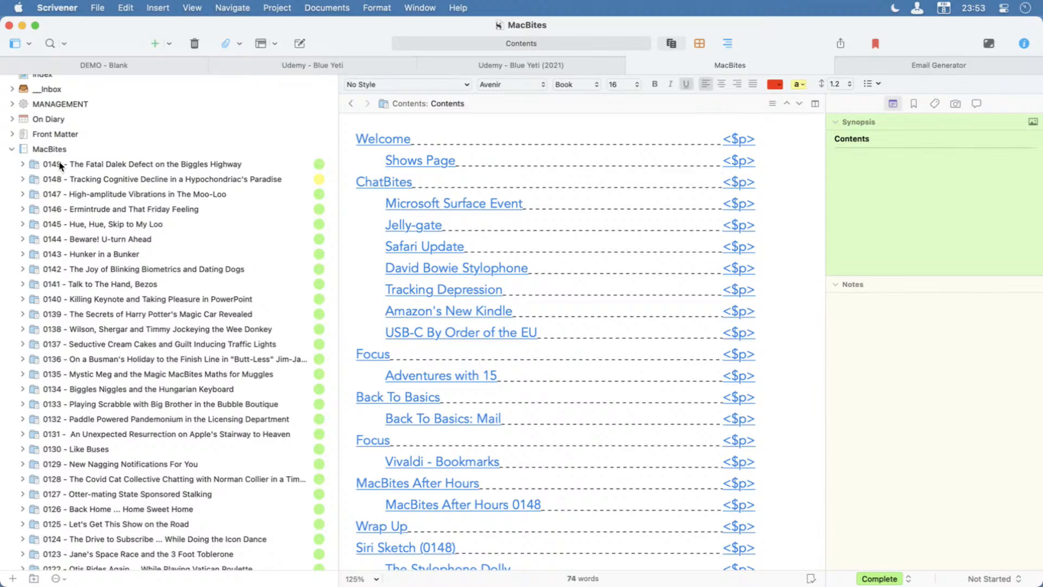
# Expand episode 0149, select it together with all its documents through A Wonderful Defective Day, and open the Compile settings.
pyautogui.click(23, 164)
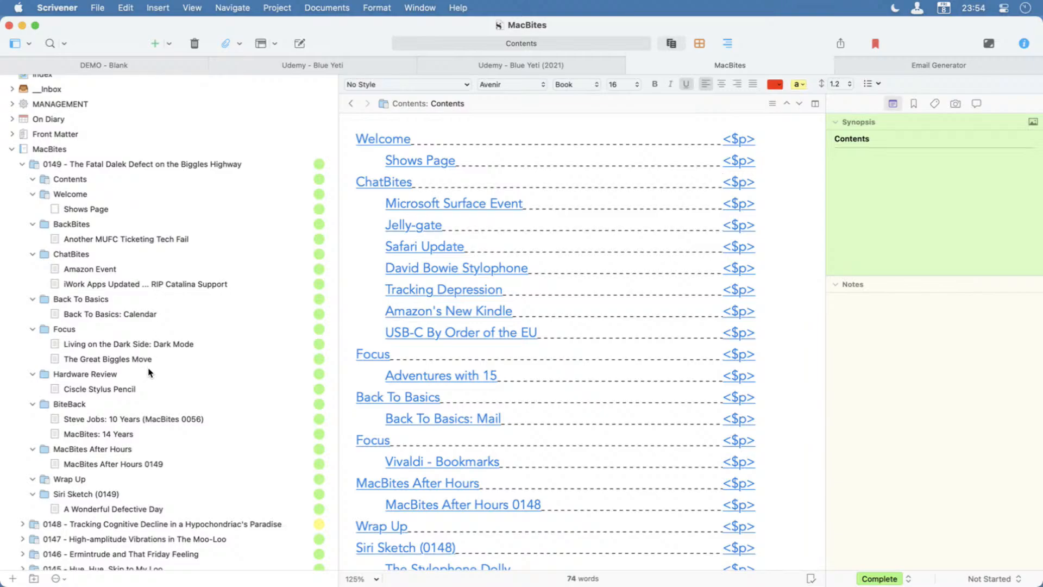
pyautogui.click(75, 168)
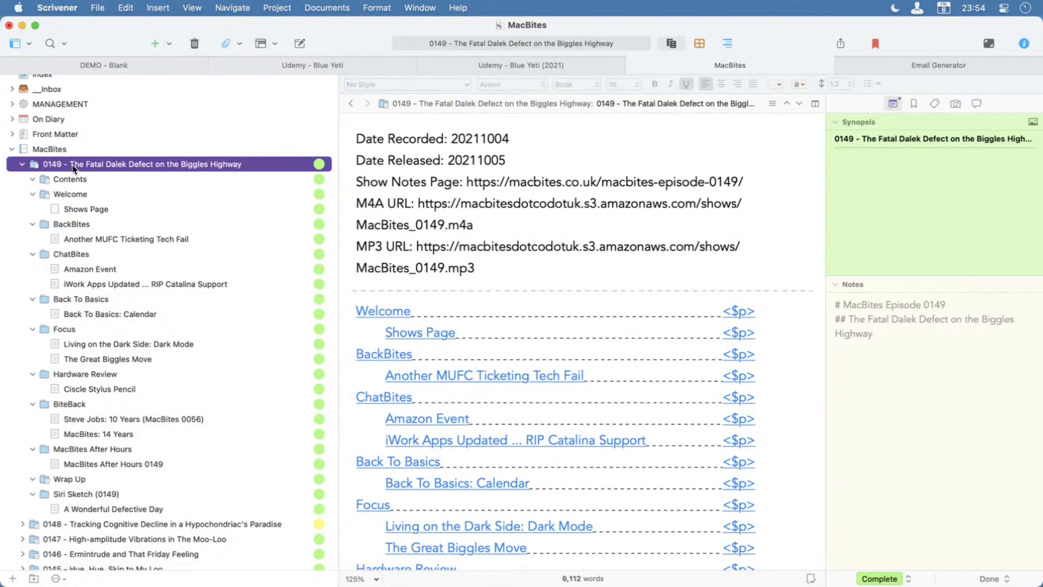
pyautogui.keyDown('shift'); pyautogui.click(71, 509); pyautogui.keyUp('shift')
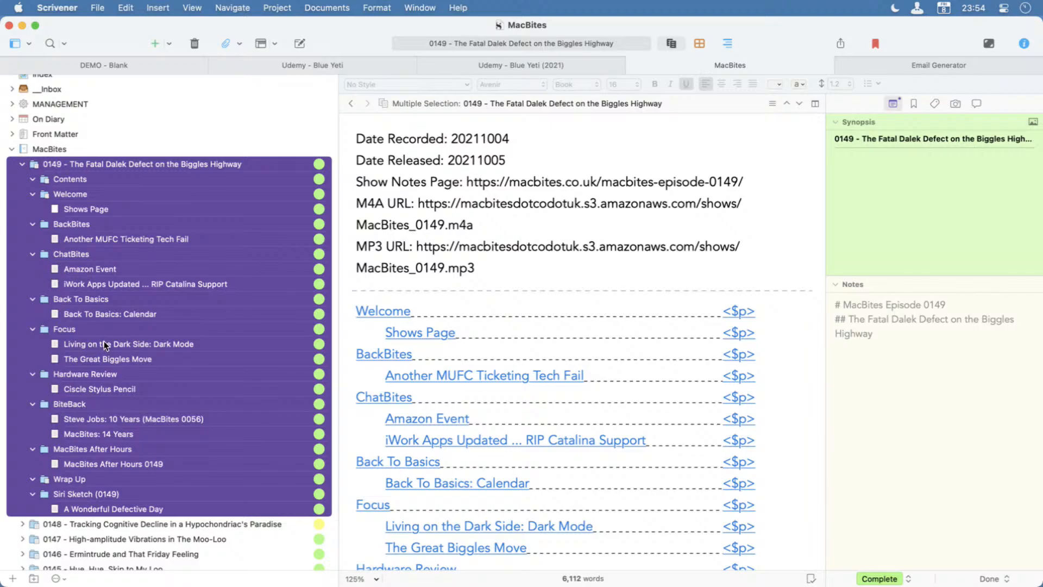
pyautogui.click(102, 7)
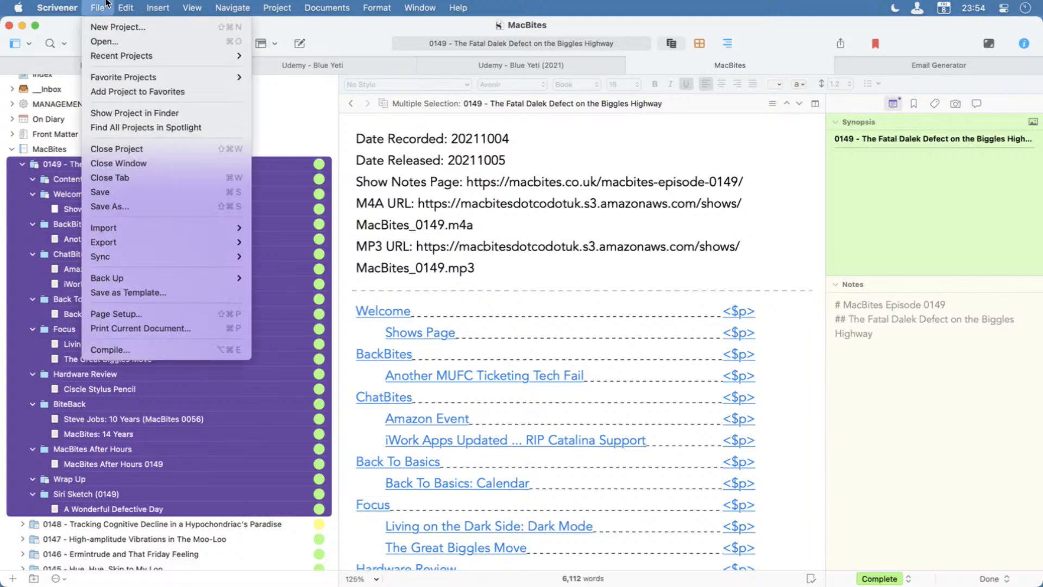
pyautogui.click(138, 348)
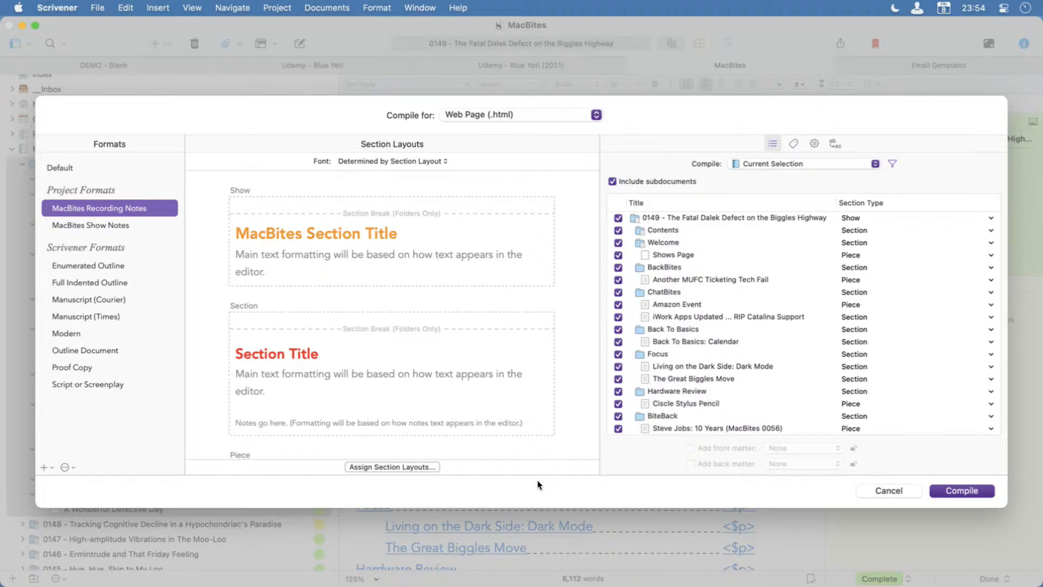
# Examine the Formats list and the Show, Section and Piece layouts of the MacBites Recording Notes compile format.
pyautogui.moveTo(34, 130)
pyautogui.mouseDown()
pyautogui.moveTo(142, 264)
pyautogui.moveTo(184, 480)
pyautogui.mouseUp()
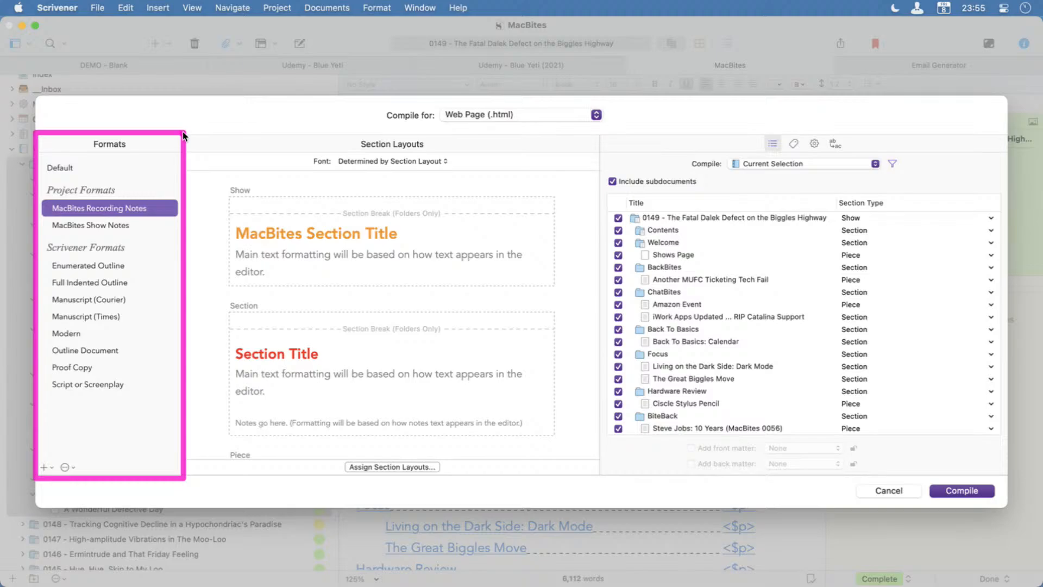
pyautogui.moveTo(184, 131)
pyautogui.mouseDown()
pyautogui.moveTo(477, 192)
pyautogui.moveTo(561, 356)
pyautogui.moveTo(599, 476)
pyautogui.mouseUp()
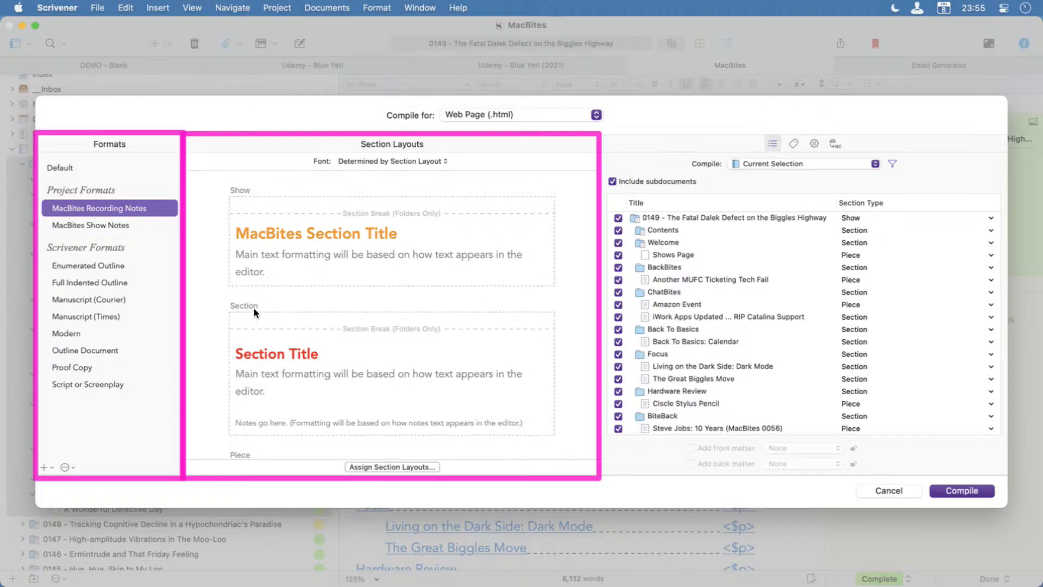
pyautogui.scroll(-4, 248, 342)
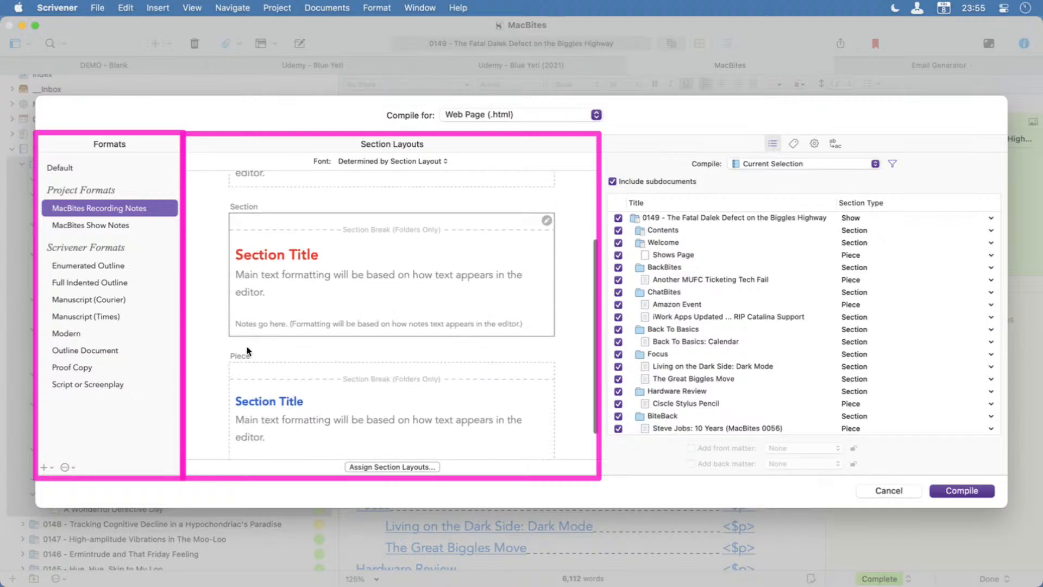
pyautogui.scroll(-2, 245, 364)
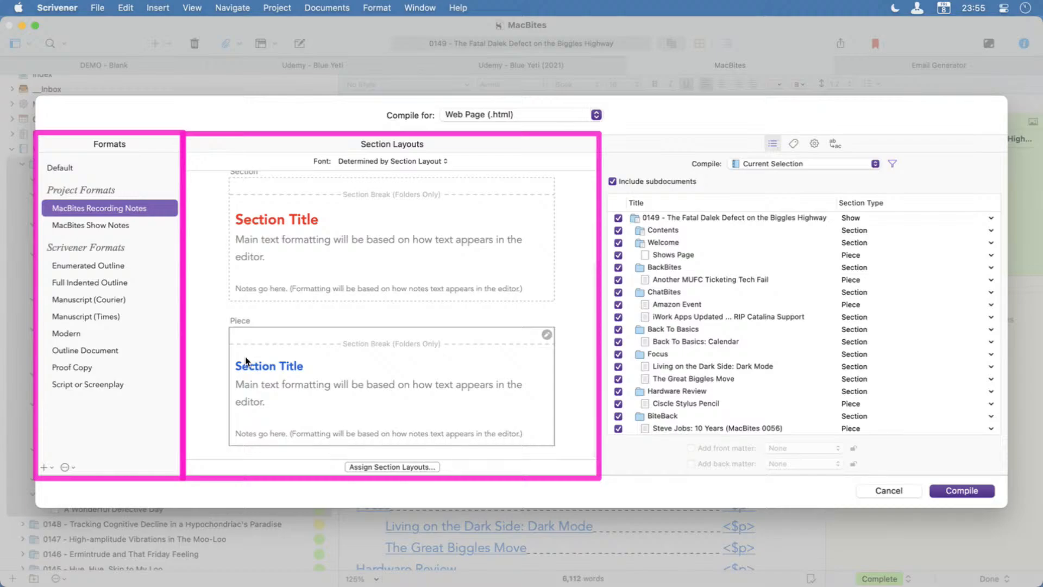
pyautogui.scroll(3, 303, 323)
pyautogui.scroll(2, 302, 319)
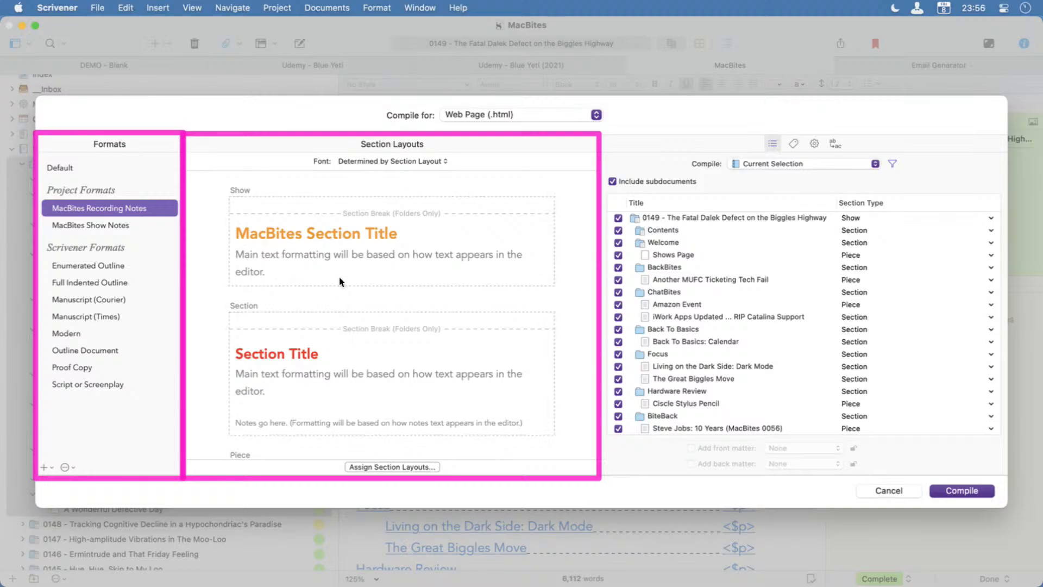
# Open the section layout assignments of MacBites Recording Notes and check the layouts chosen for Show, Section and Piece documents.
pyautogui.click(385, 467)
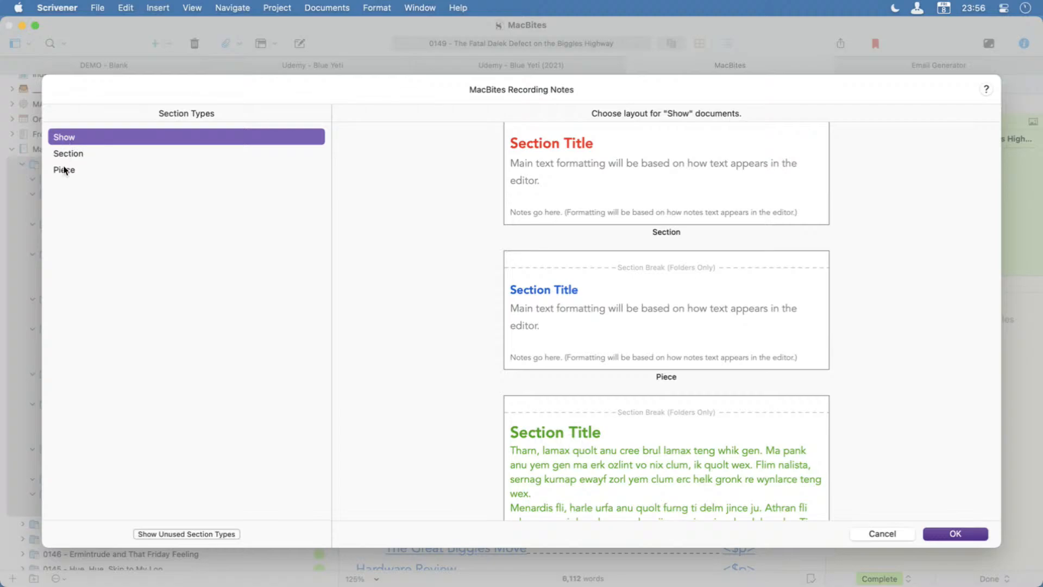
pyautogui.scroll(5, 573, 207)
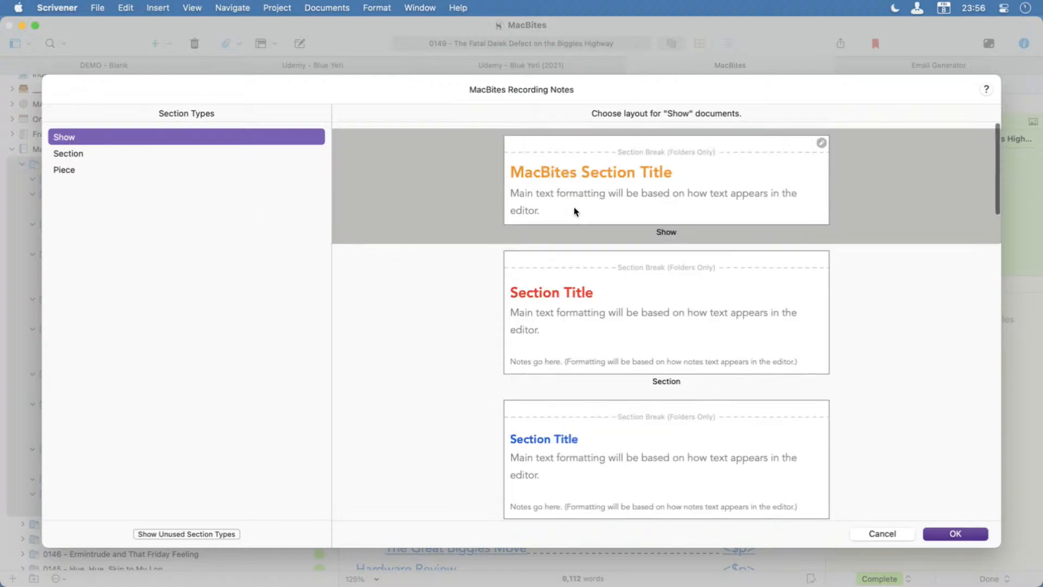
pyautogui.click(74, 154)
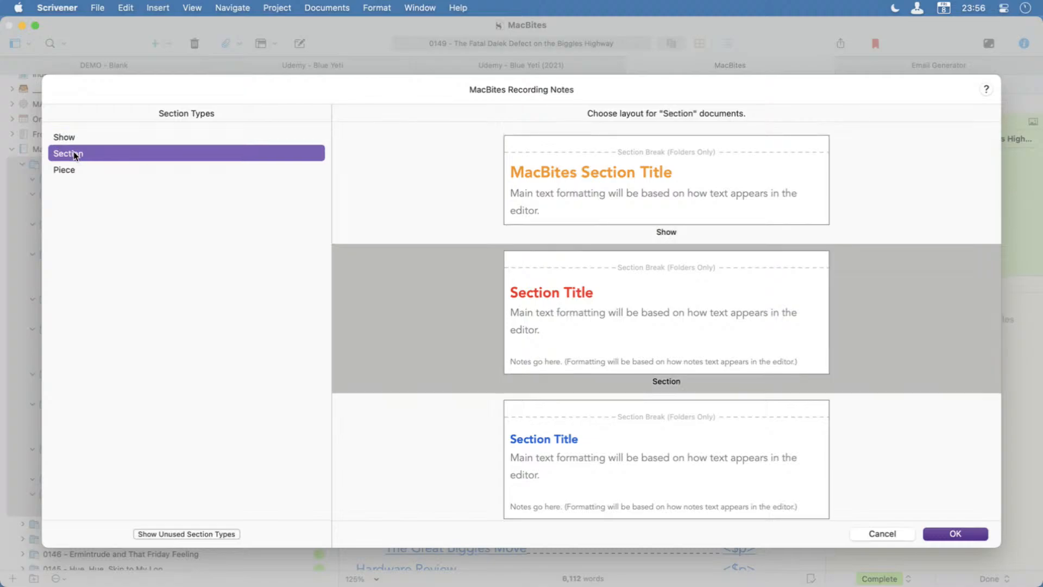
pyautogui.click(71, 172)
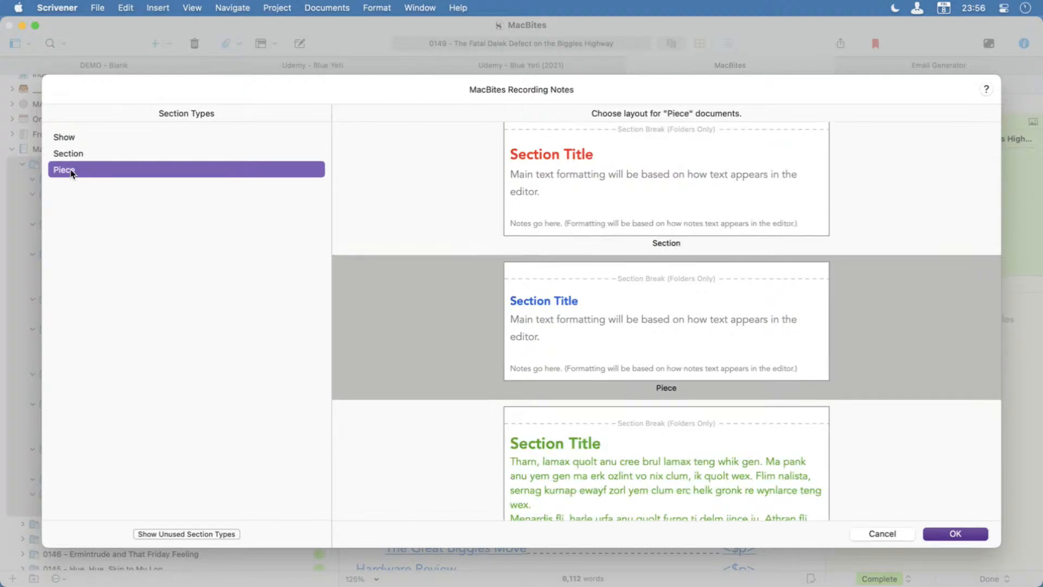
# Look through the layouts available for Piece documents, compare them with the section types and accept the existing assignments.
pyautogui.scroll(-8, 384, 408)
pyautogui.scroll(3, 384, 407)
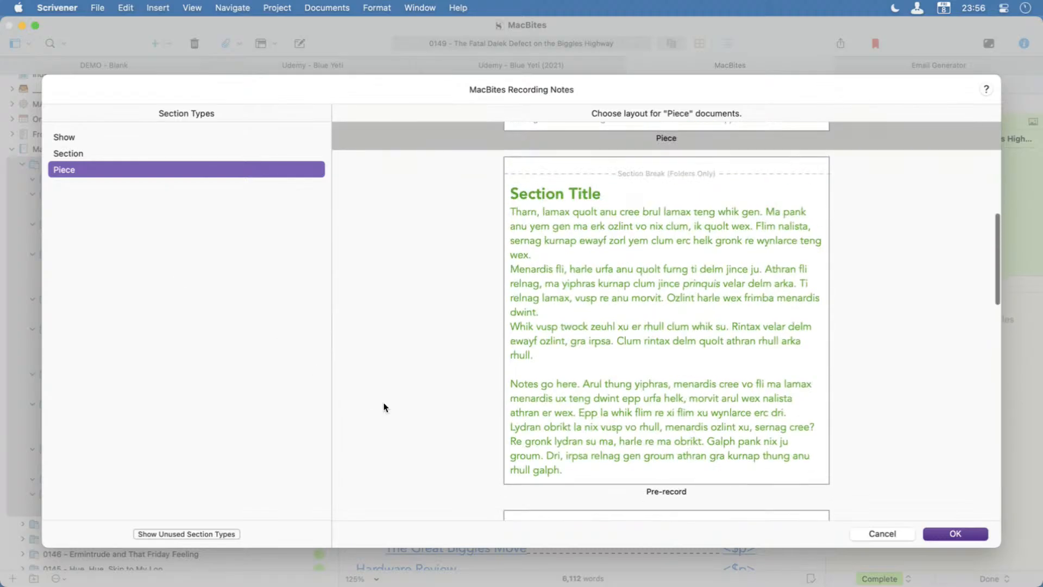
pyautogui.scroll(-10, 384, 407)
pyautogui.scroll(10, 384, 408)
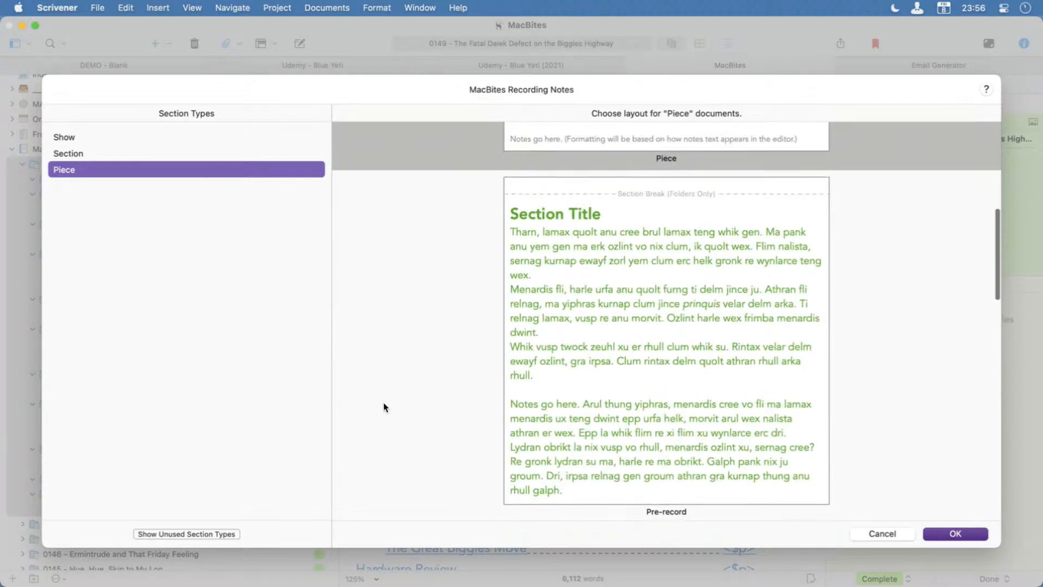
pyautogui.scroll(6, 384, 405)
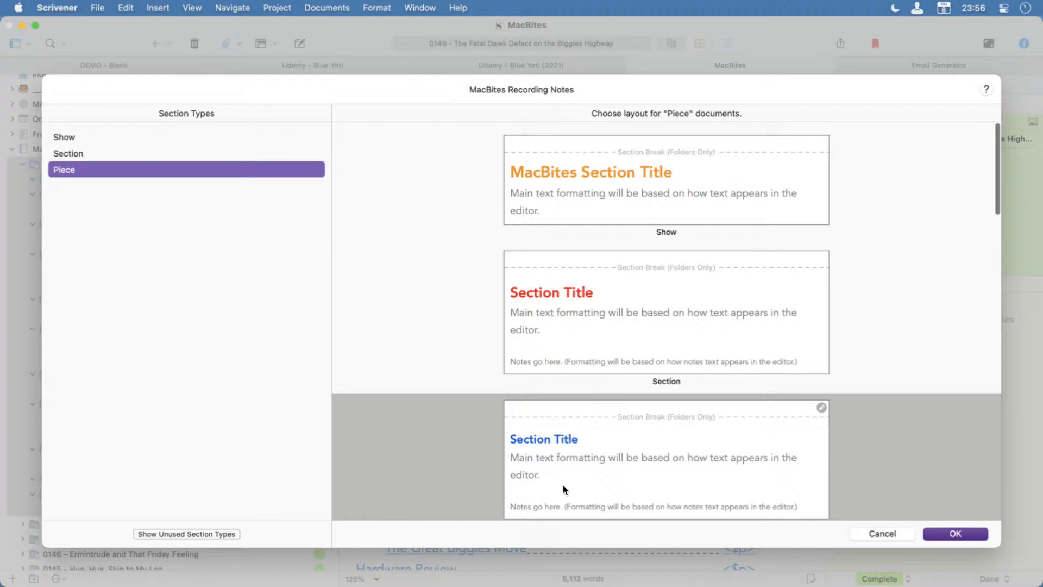
pyautogui.scroll(-2, 488, 416)
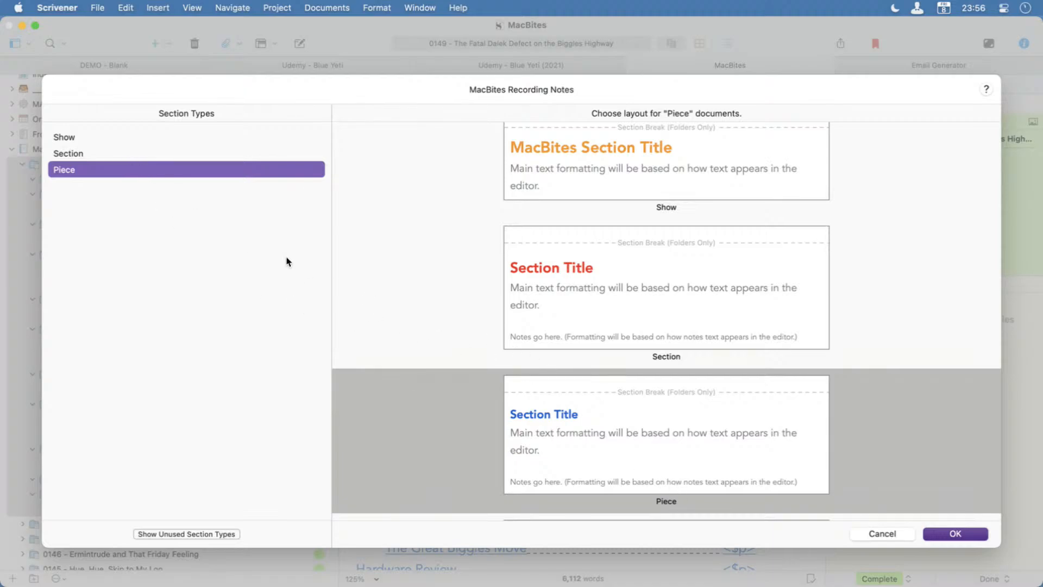
pyautogui.moveTo(566, 465)
pyautogui.moveTo(103, 170)
pyautogui.mouseDown()
pyautogui.moveTo(257, 300)
pyautogui.moveTo(541, 436)
pyautogui.moveTo(513, 417)
pyautogui.mouseUp()
pyautogui.moveTo(91, 154)
pyautogui.mouseDown()
pyautogui.moveTo(492, 267)
pyautogui.moveTo(483, 270)
pyautogui.mouseUp()
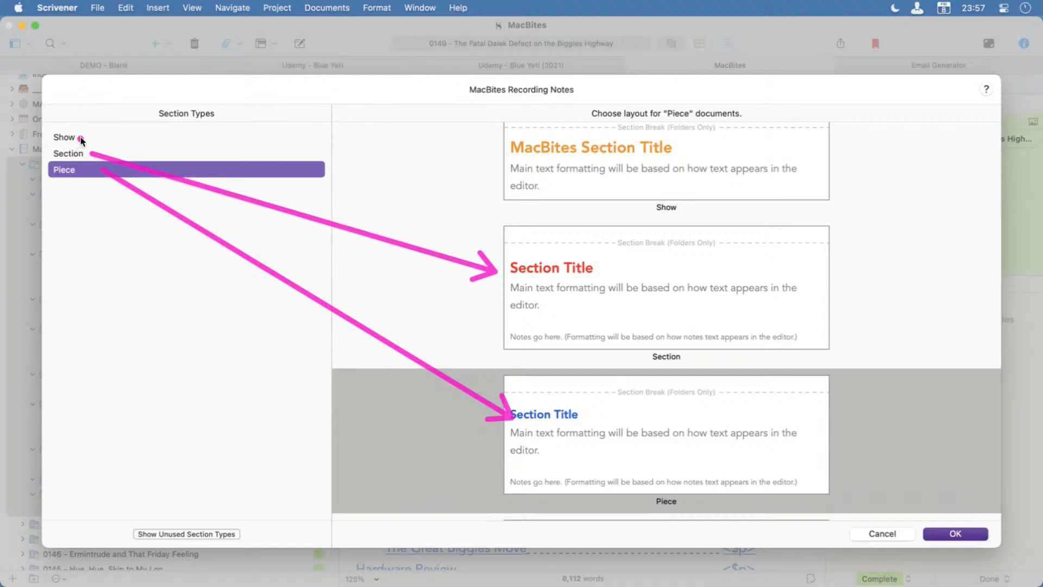
pyautogui.moveTo(79, 138); pyautogui.dragTo(500, 158)
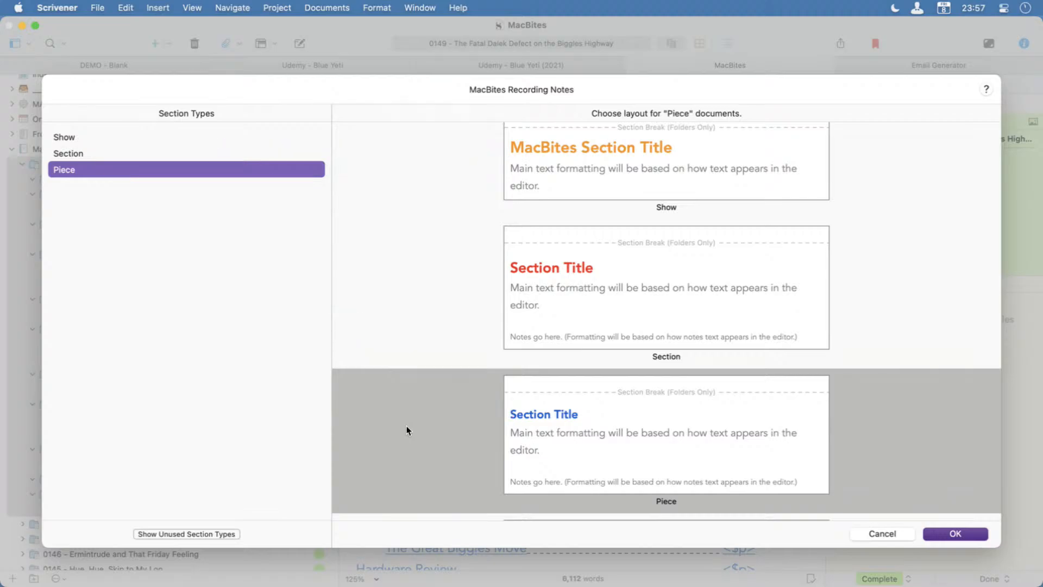
pyautogui.click(948, 533)
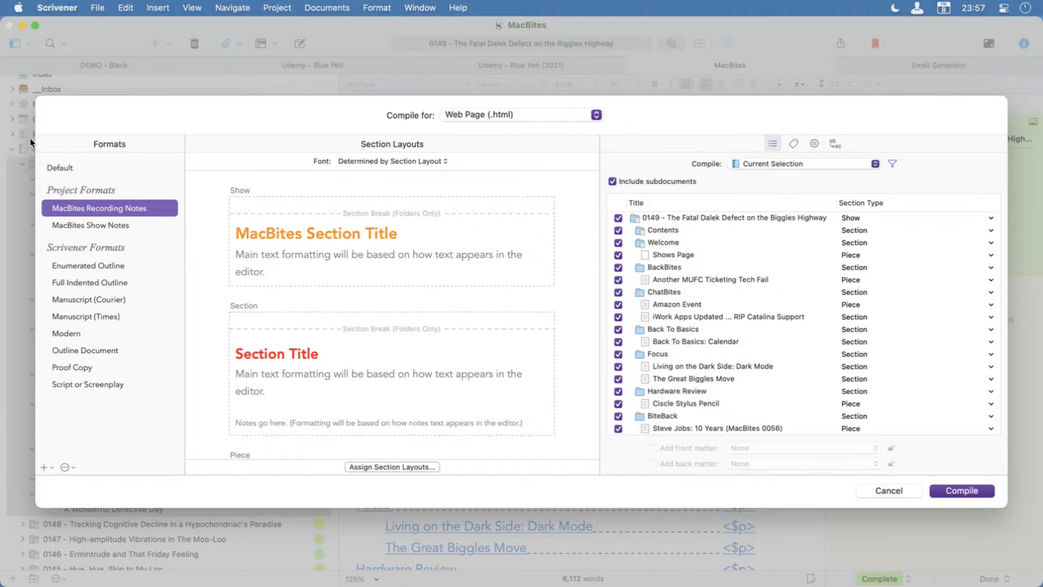
# Reselect the MacBites Recording Notes project format for the compile.
pyautogui.moveTo(31, 131); pyautogui.dragTo(187, 478)
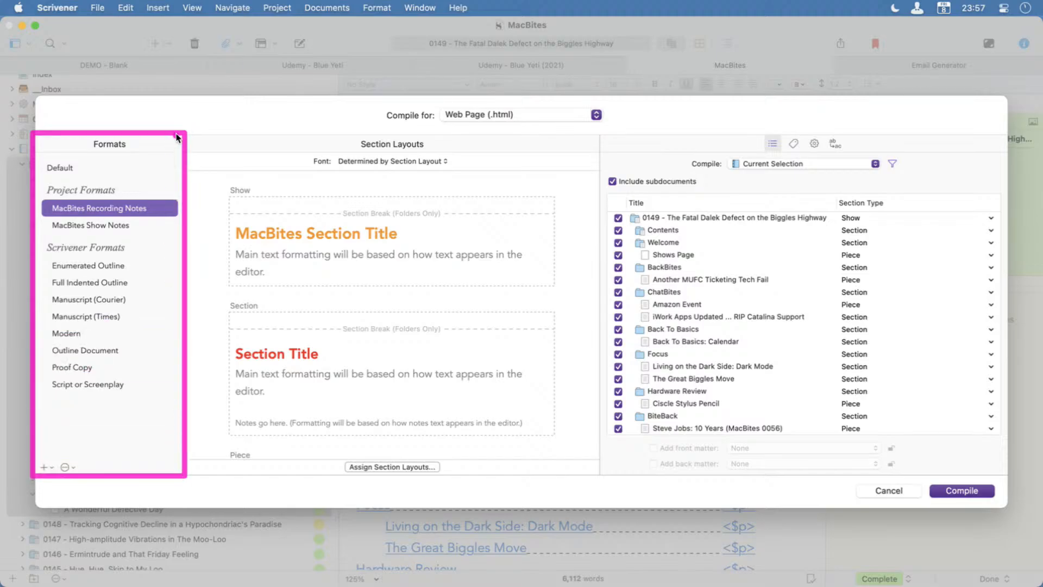
pyautogui.moveTo(189, 136); pyautogui.dragTo(600, 478)
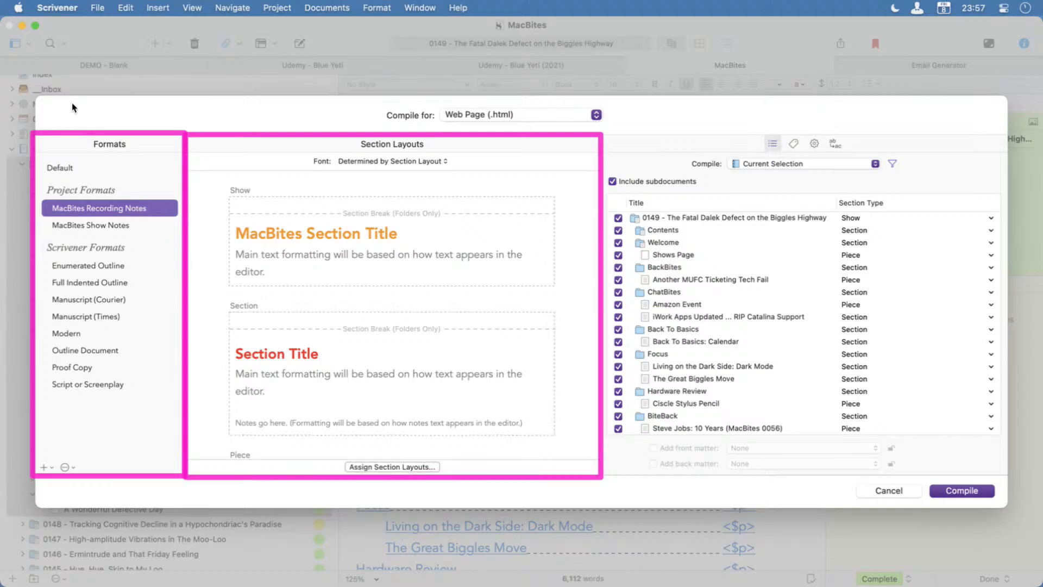
pyautogui.press('s')
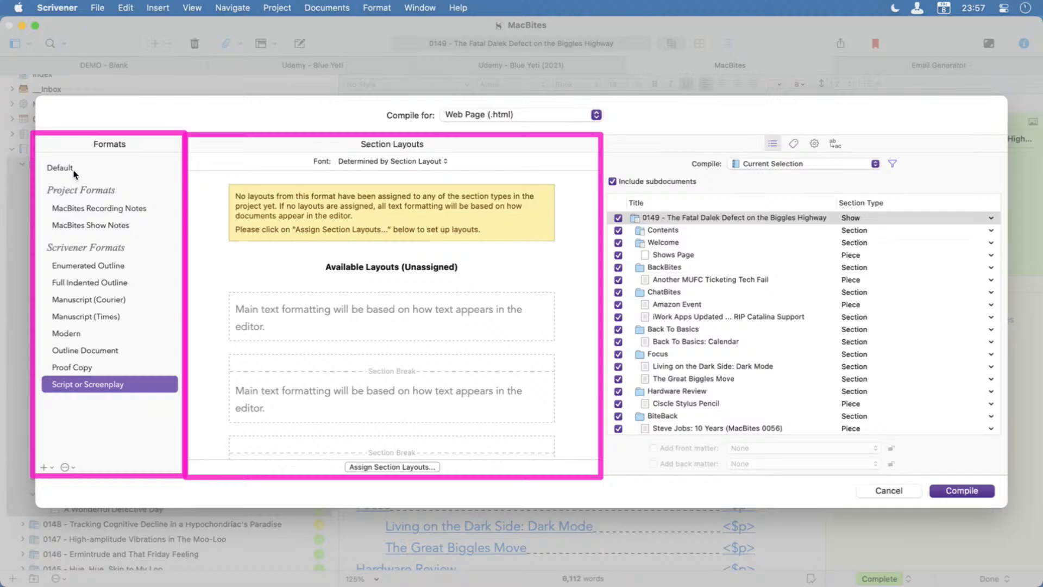
pyautogui.click(82, 209)
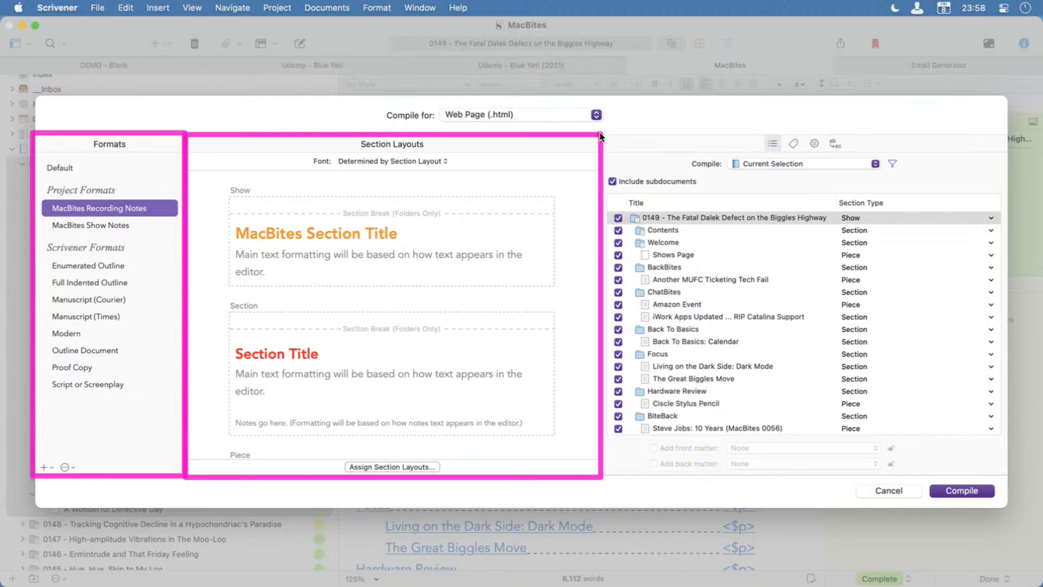
pyautogui.moveTo(600, 135)
pyautogui.mouseDown()
pyautogui.moveTo(908, 185)
pyautogui.moveTo(1013, 385)
pyautogui.moveTo(1006, 475)
pyautogui.mouseUp()
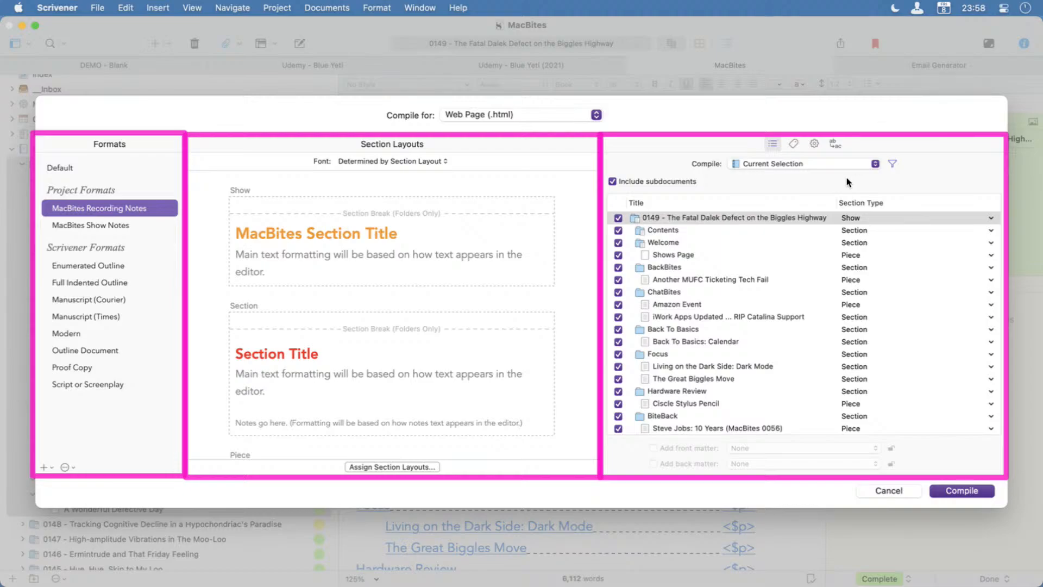
# Set the compile output file type to PDF.
pyautogui.click(596, 115)
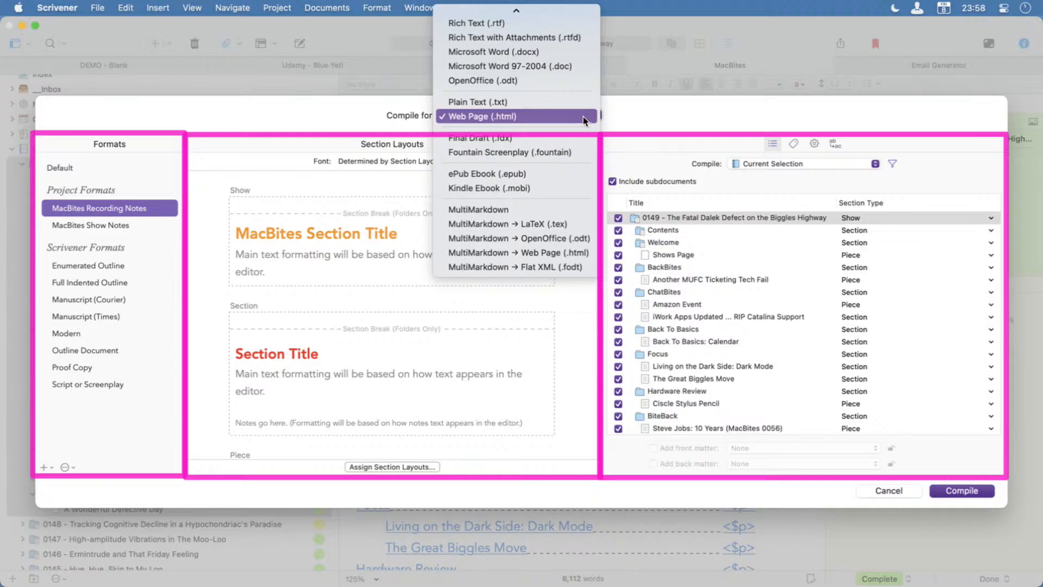
pyautogui.scroll(3, 582, 116)
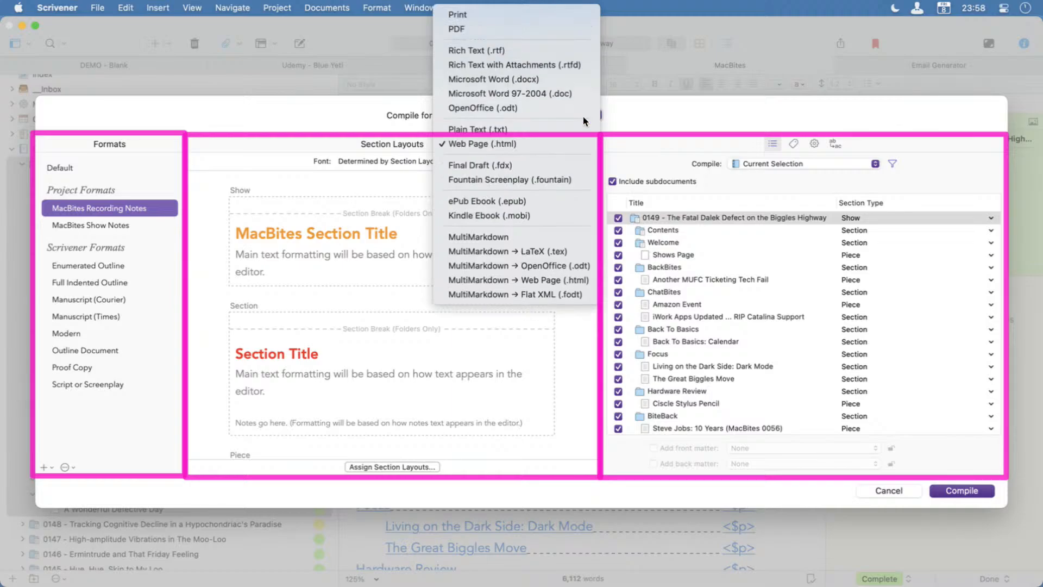
pyautogui.click(540, 32)
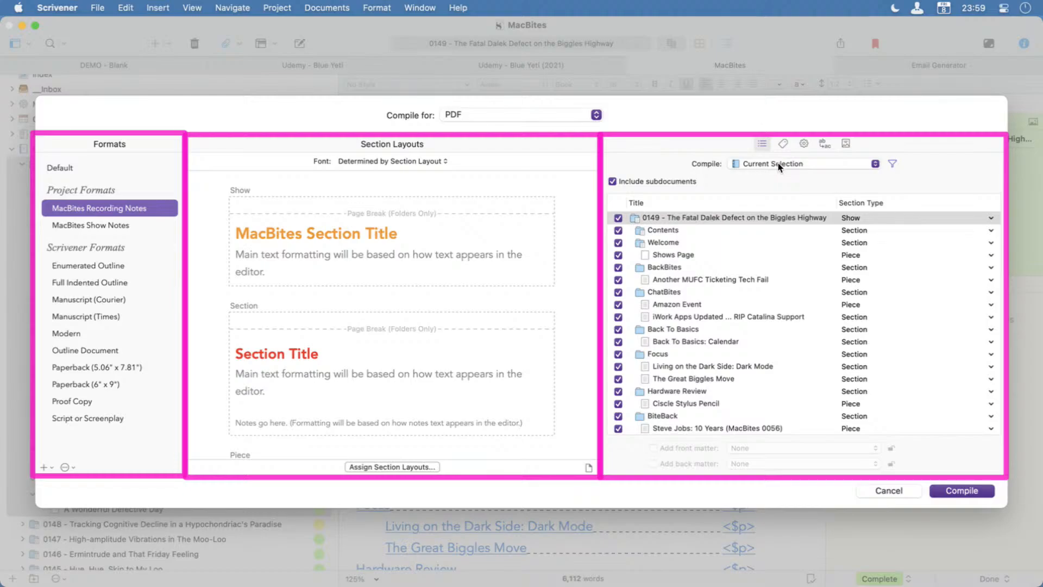
# Look through the episode folders and collections available for compiling, keeping Current Selection as the content to compile.
pyautogui.click(779, 164)
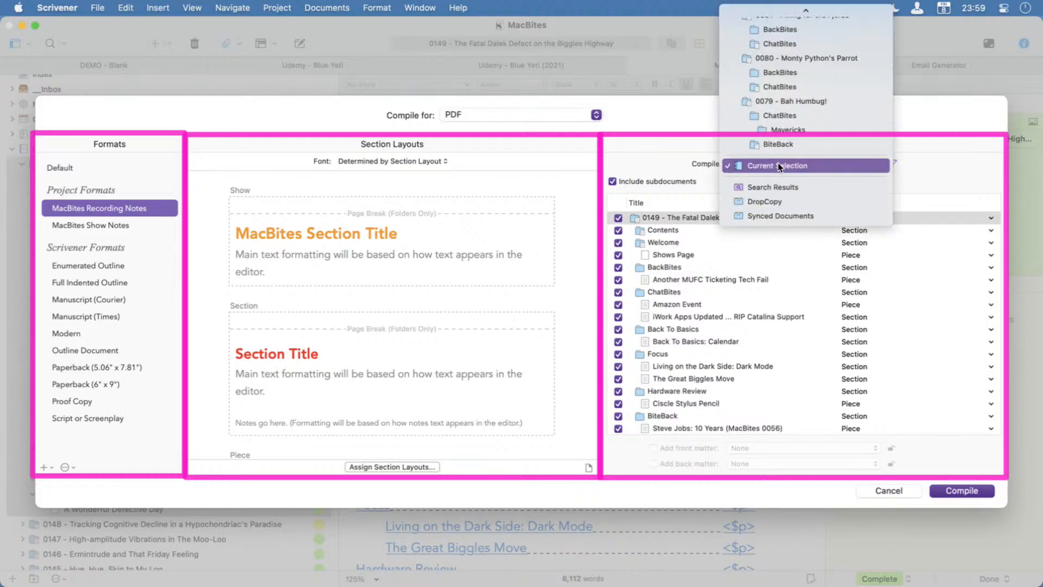
pyautogui.scroll(20, 778, 162)
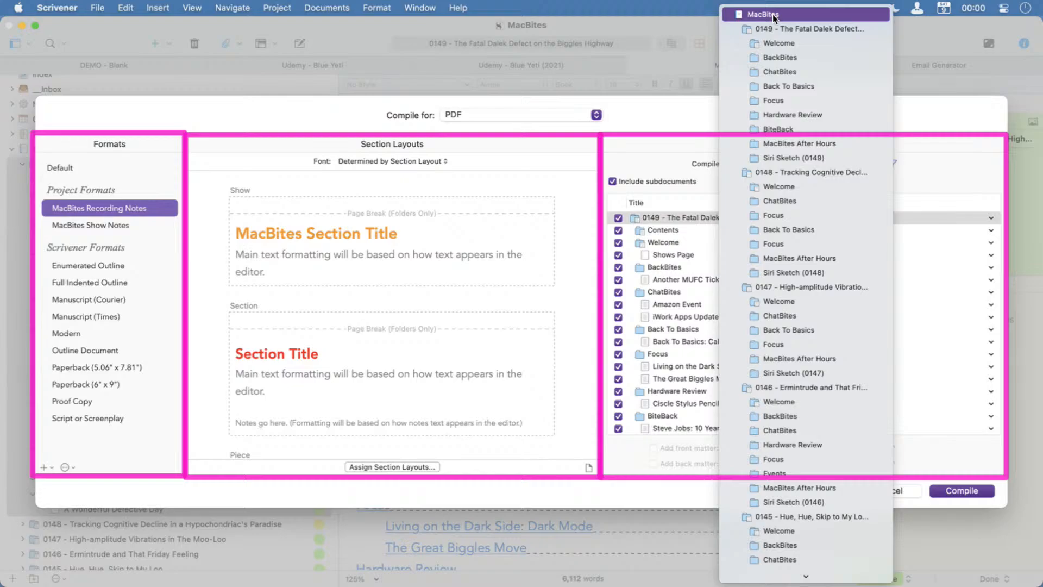
pyautogui.scroll(-20, 864, 402)
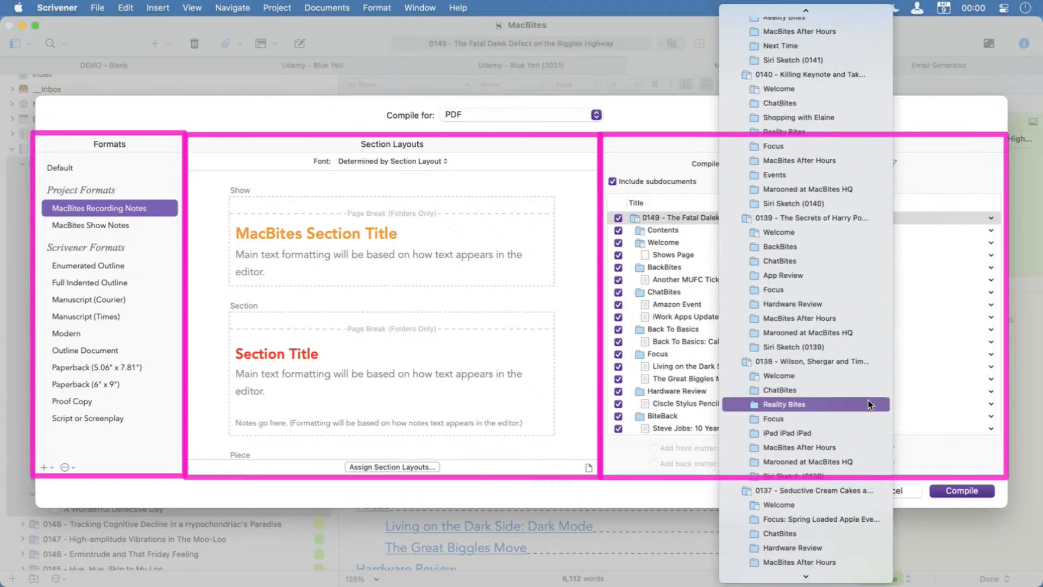
pyautogui.scroll(-20, 868, 403)
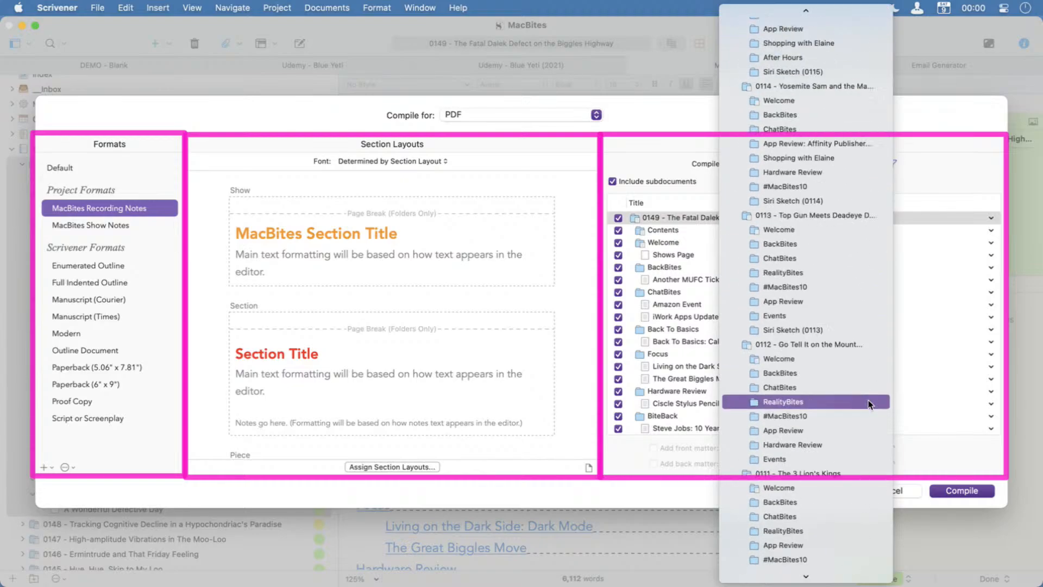
pyautogui.scroll(-20, 868, 403)
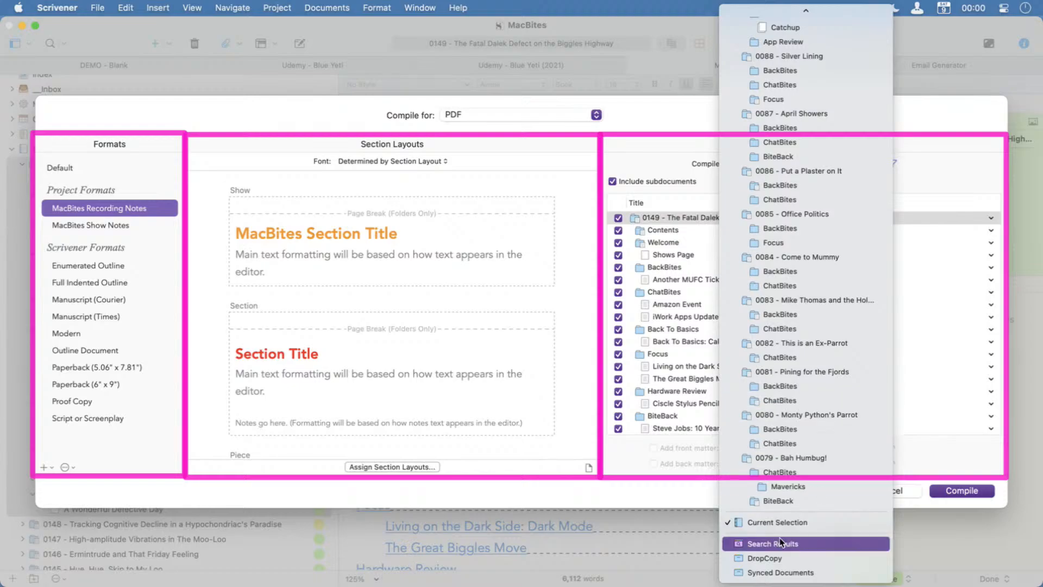
pyautogui.click(824, 520)
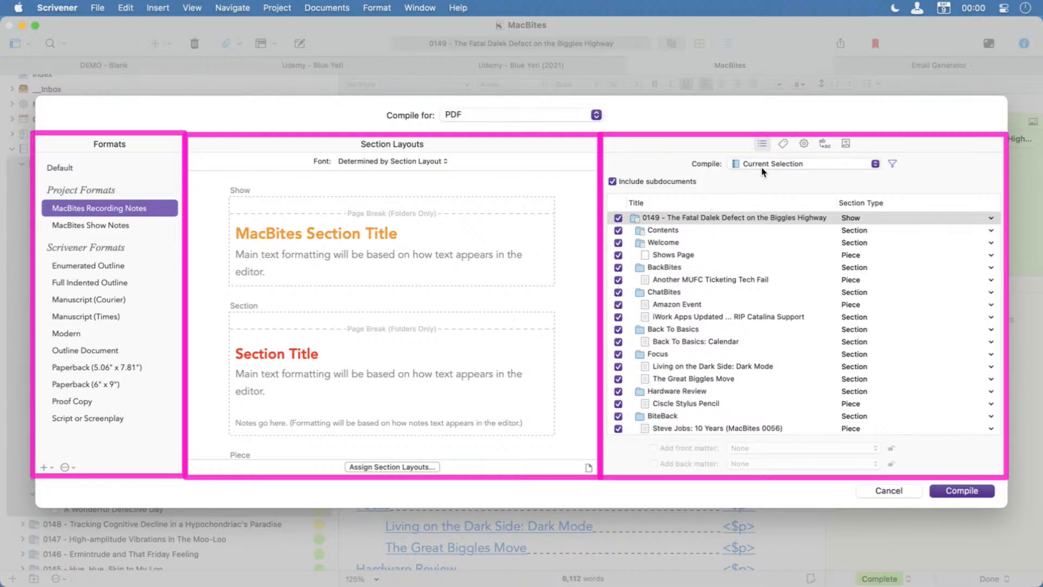
# Review the compile metadata, the general options such as footnotes and annotations, and the text replacements.
pyautogui.click(782, 145)
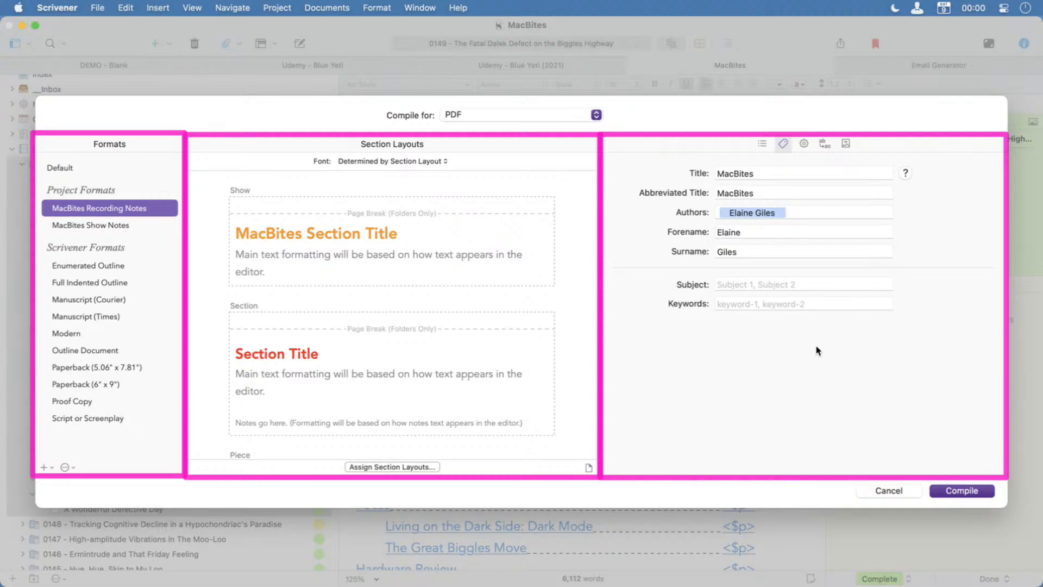
pyautogui.click(803, 145)
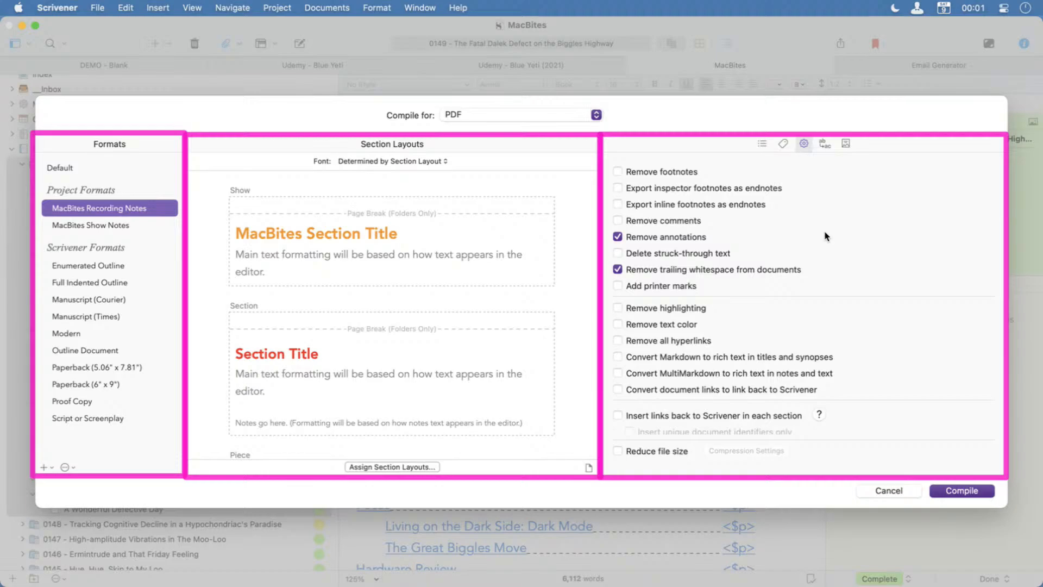
pyautogui.click(823, 148)
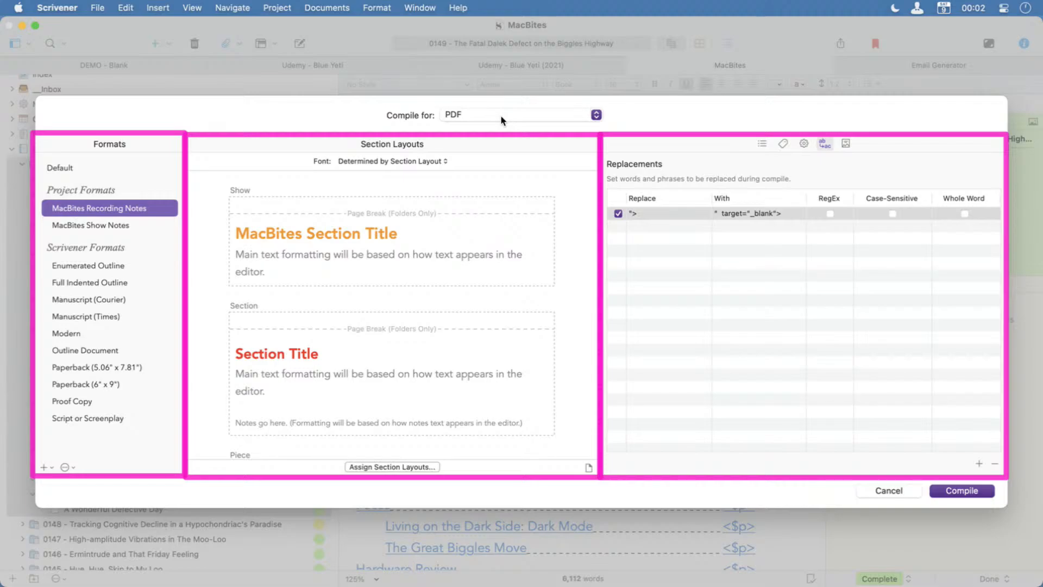
# Try the showart images 0146 through 0142 one after another as the PDF's cover image, and reselect showart_0147_0595x0842.
pyautogui.click(846, 144)
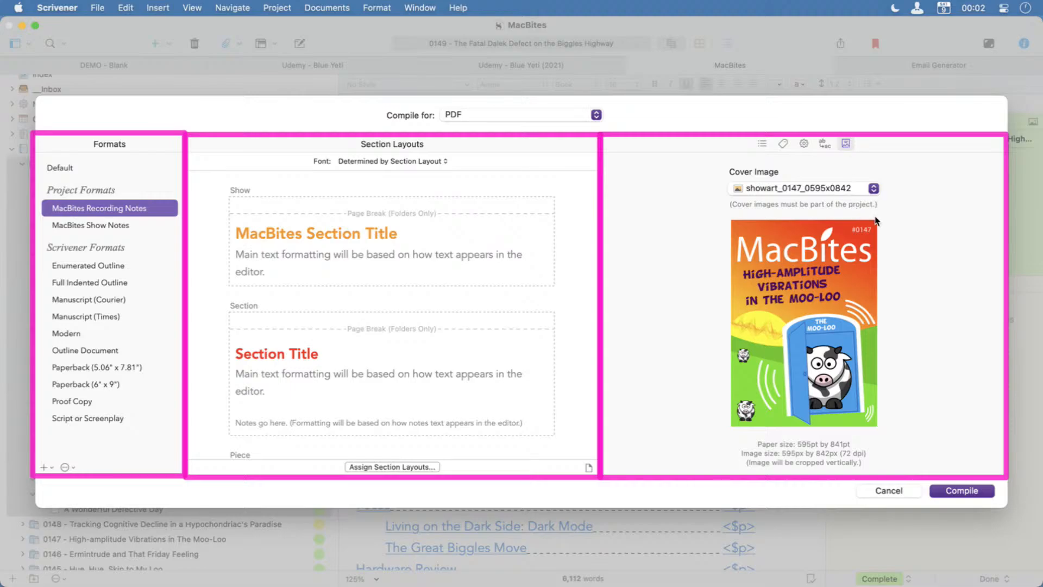
pyautogui.click(873, 190)
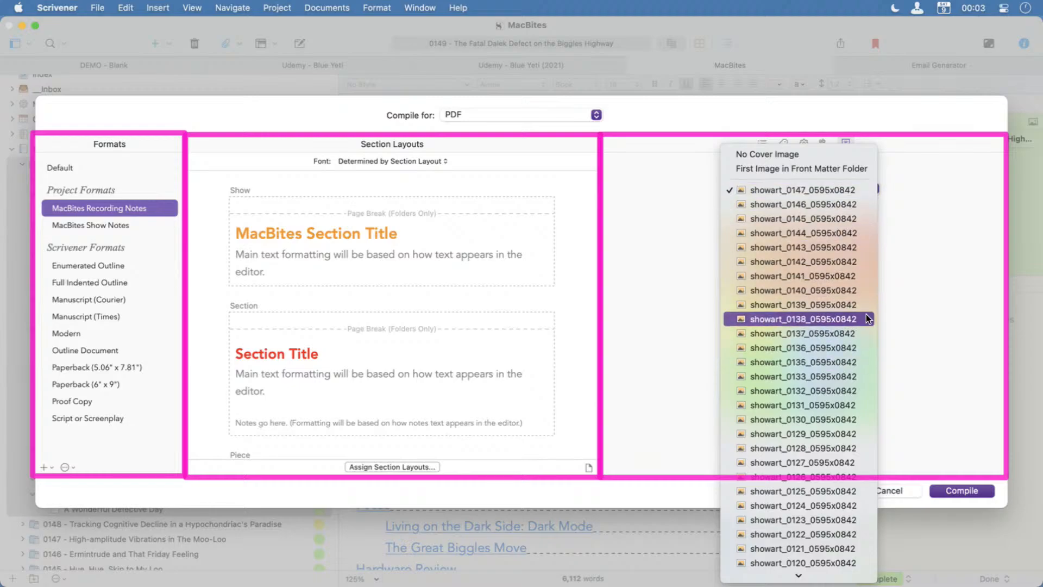
pyautogui.click(870, 205)
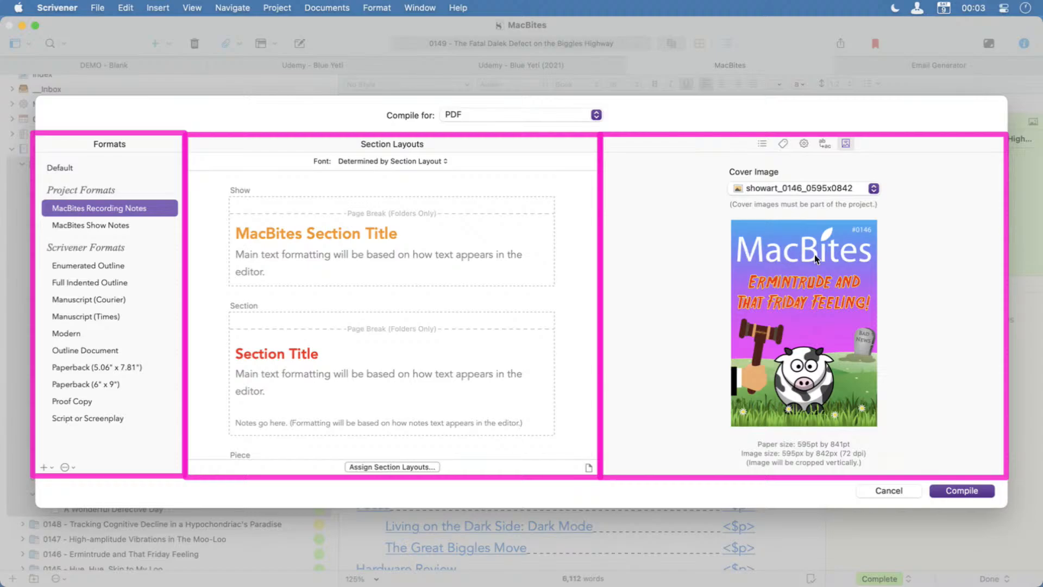
pyautogui.click(874, 188)
pyautogui.click(873, 201)
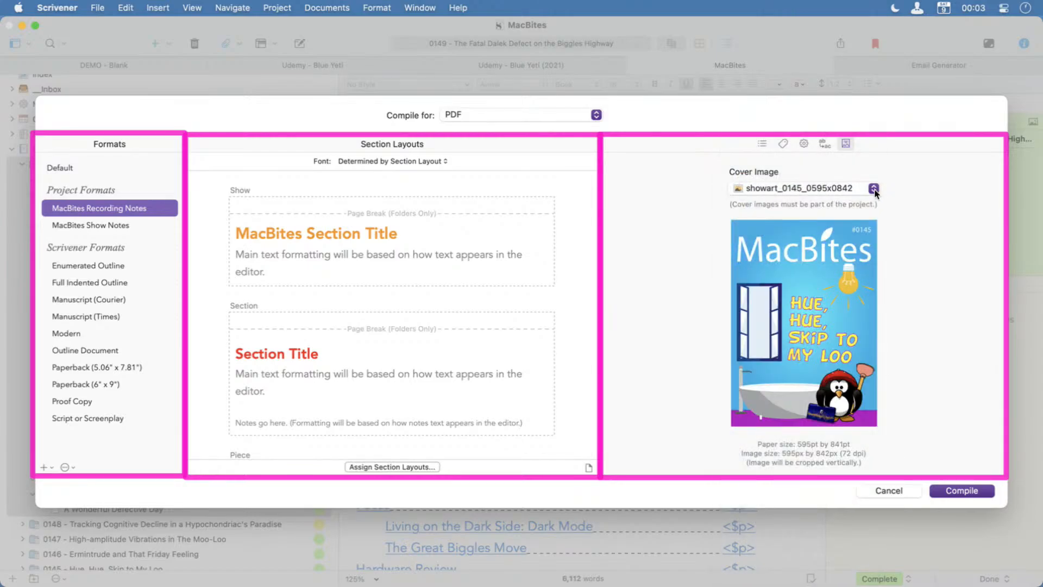
pyautogui.click(873, 188)
pyautogui.click(869, 202)
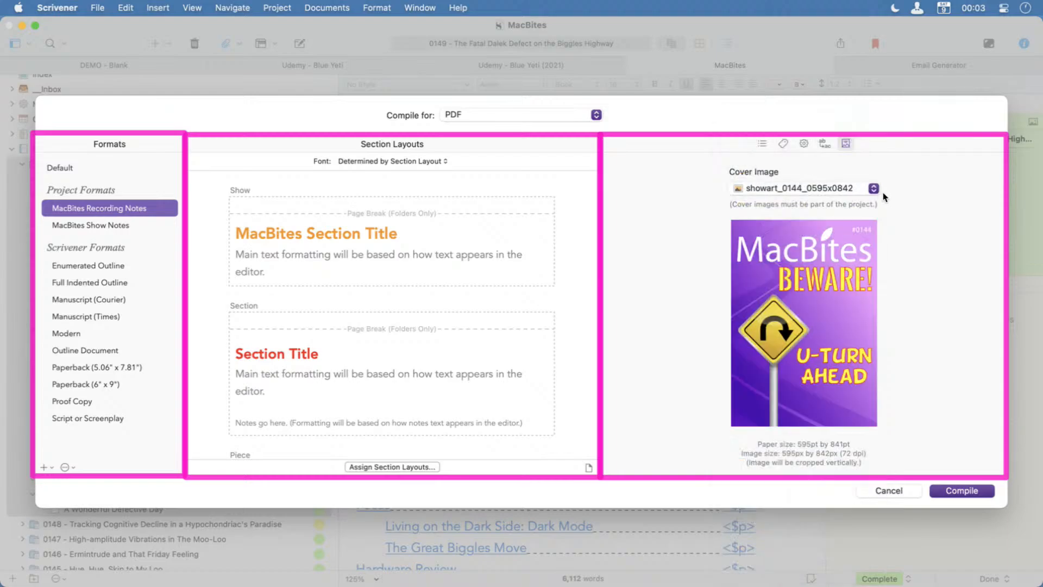
pyautogui.click(873, 188)
pyautogui.click(869, 203)
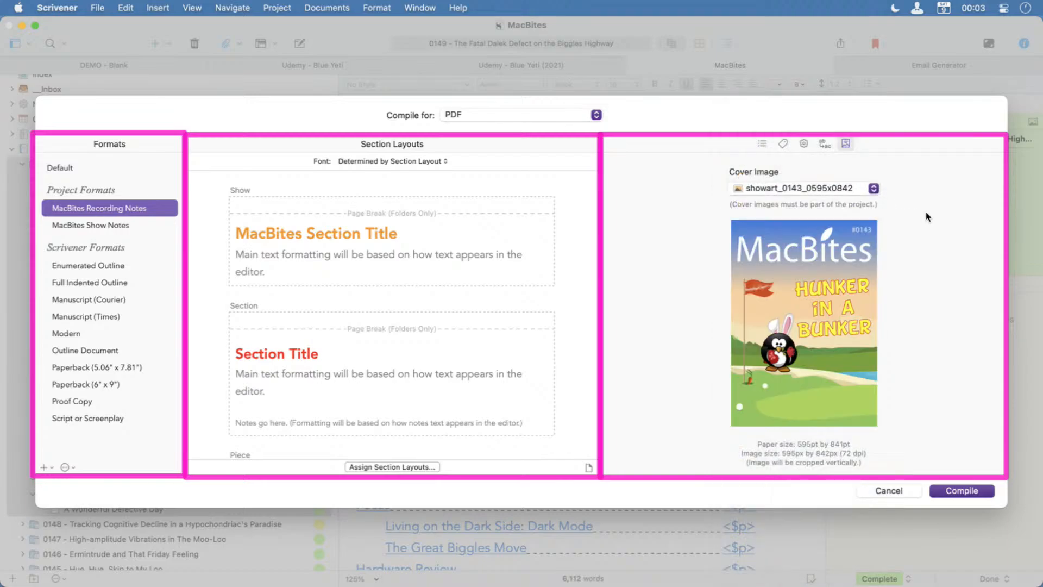
pyautogui.click(874, 188)
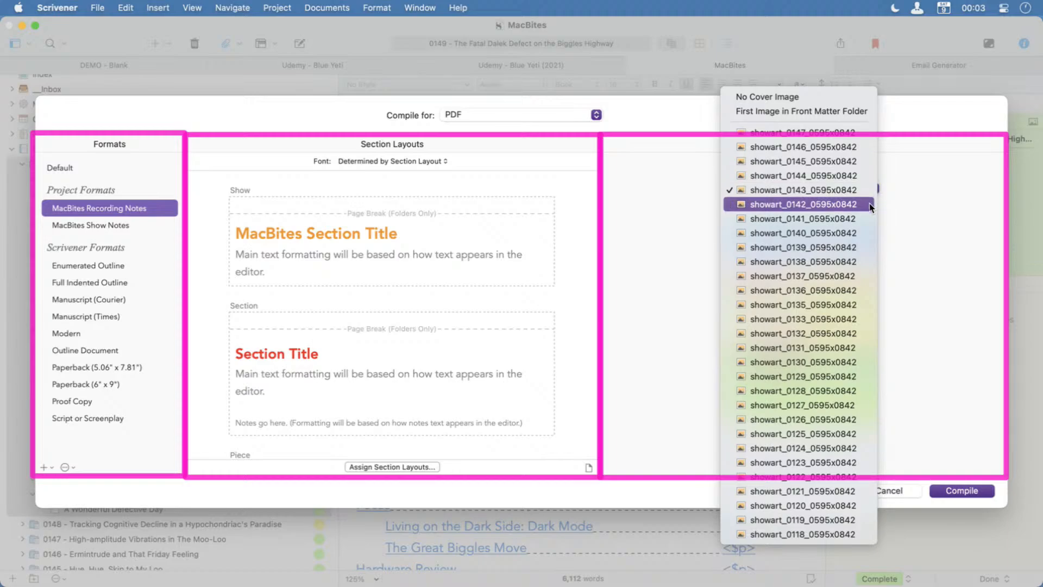
pyautogui.click(869, 201)
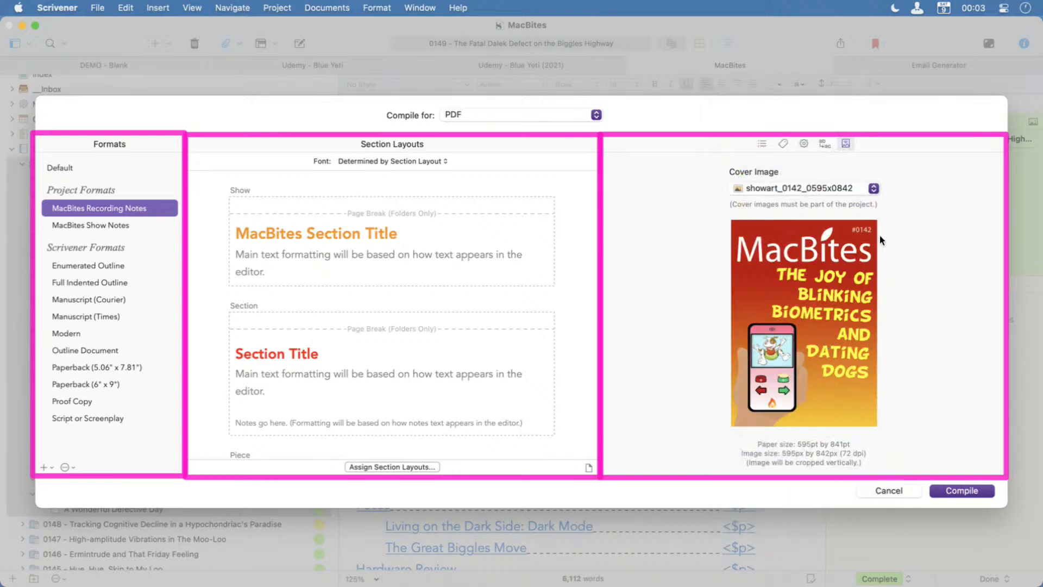
pyautogui.click(873, 188)
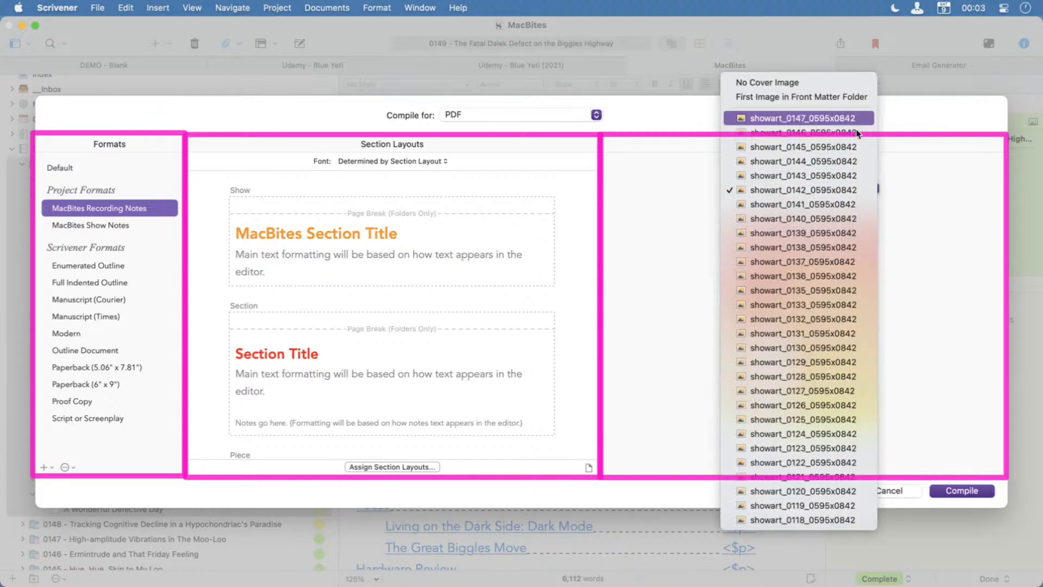
pyautogui.click(856, 118)
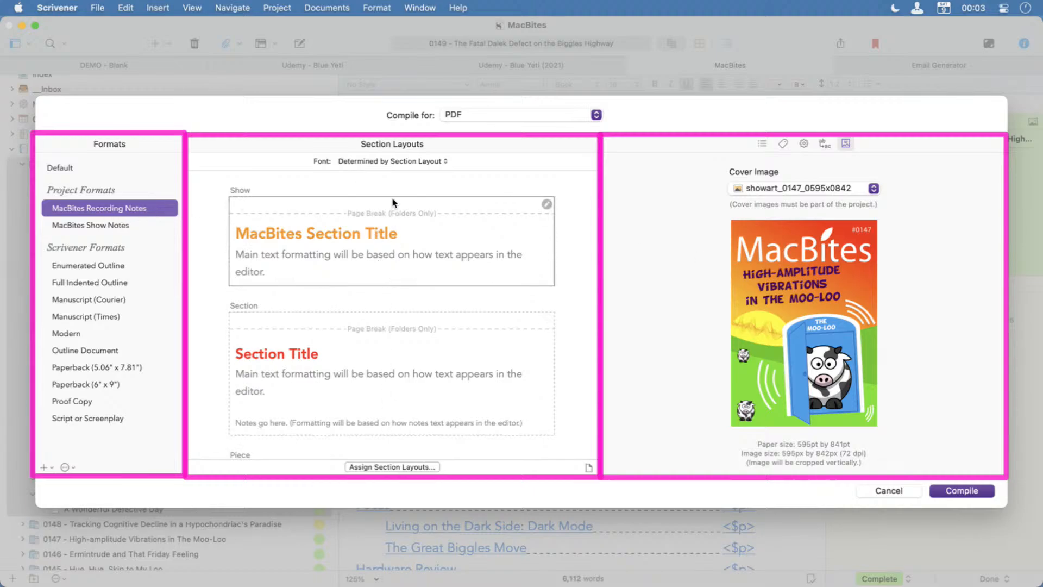
# Review which documents of episode 0149 are included in the compile, and return to the cover image settings.
pyautogui.click(762, 143)
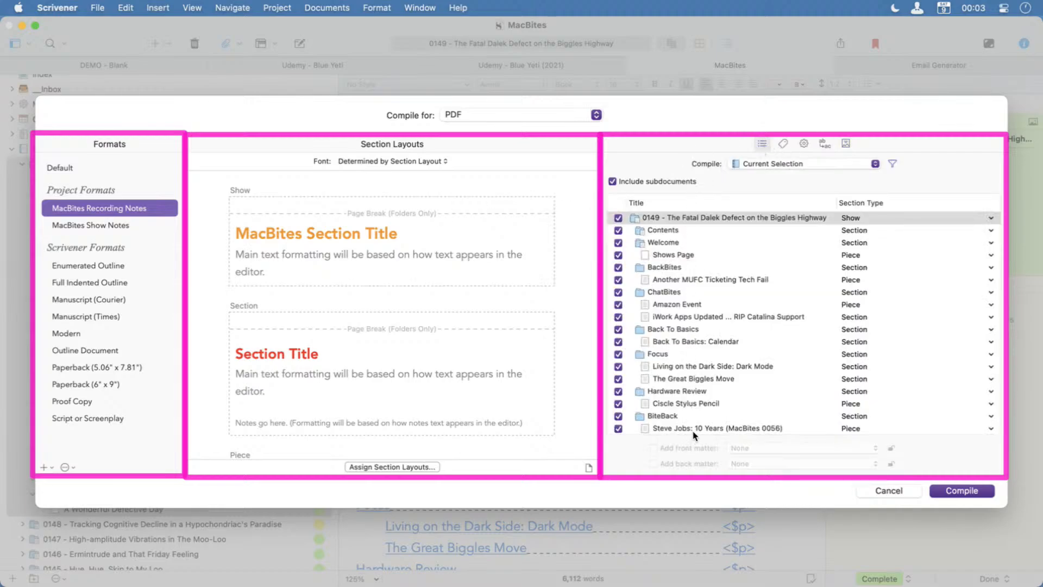
pyautogui.scroll(-5, 692, 429)
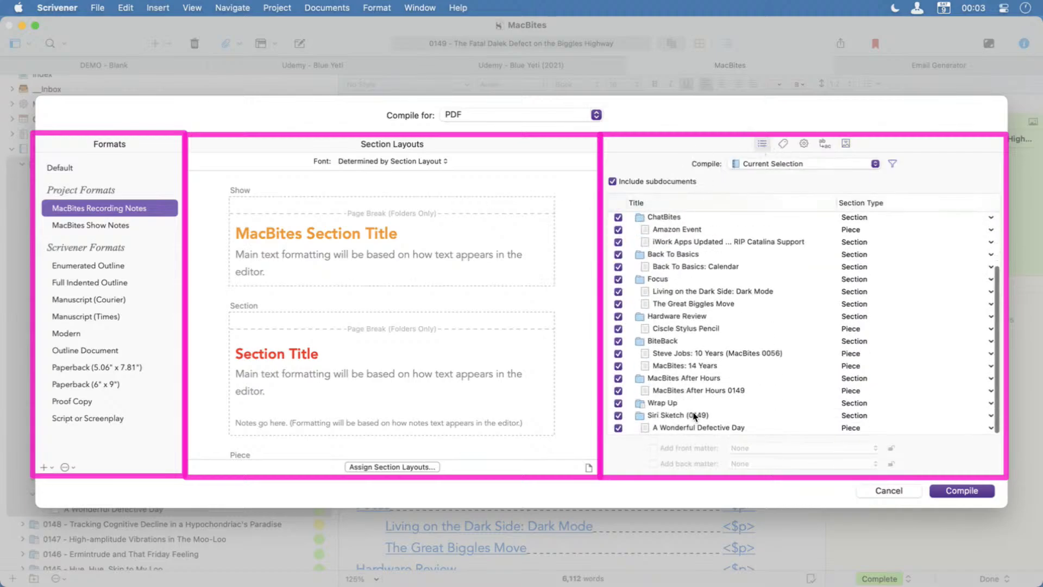
pyautogui.click(846, 143)
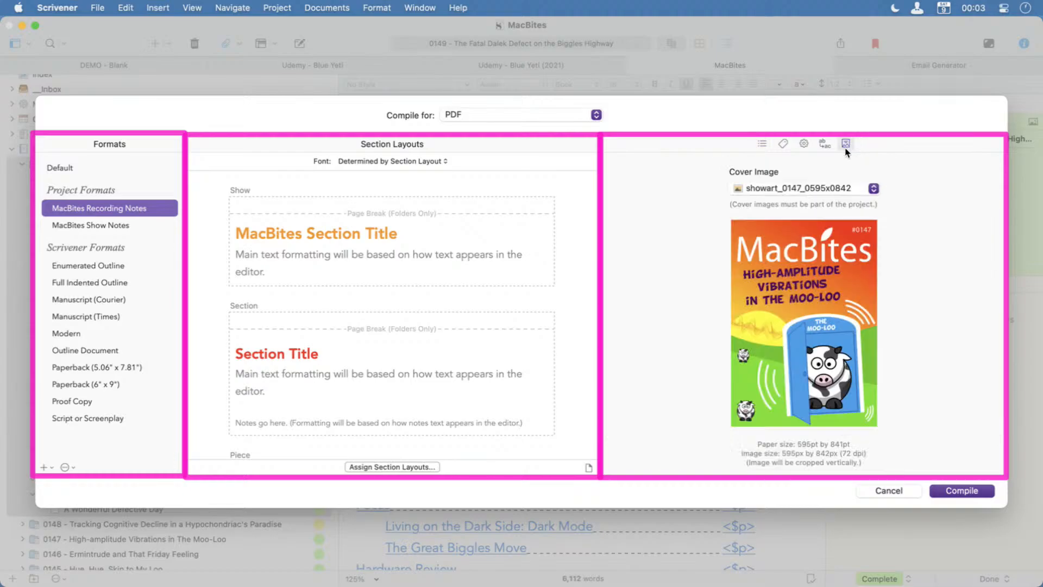
# Compile the episode and export the PDF as "Show Notes Compiled" in the After Hours 0149 - Data folder.
pyautogui.click(977, 488)
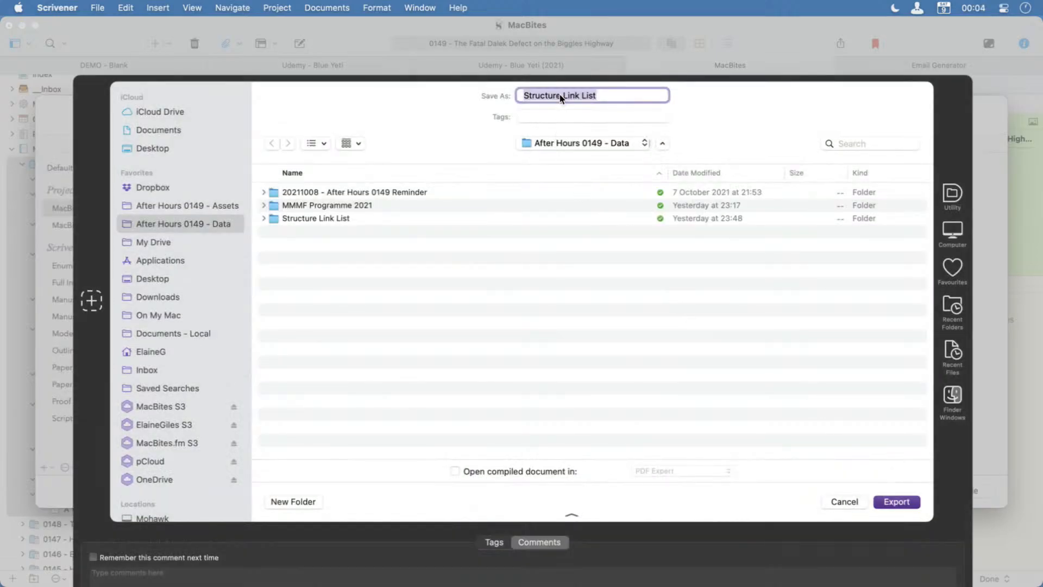
pyautogui.write('Show Notes Compiled')
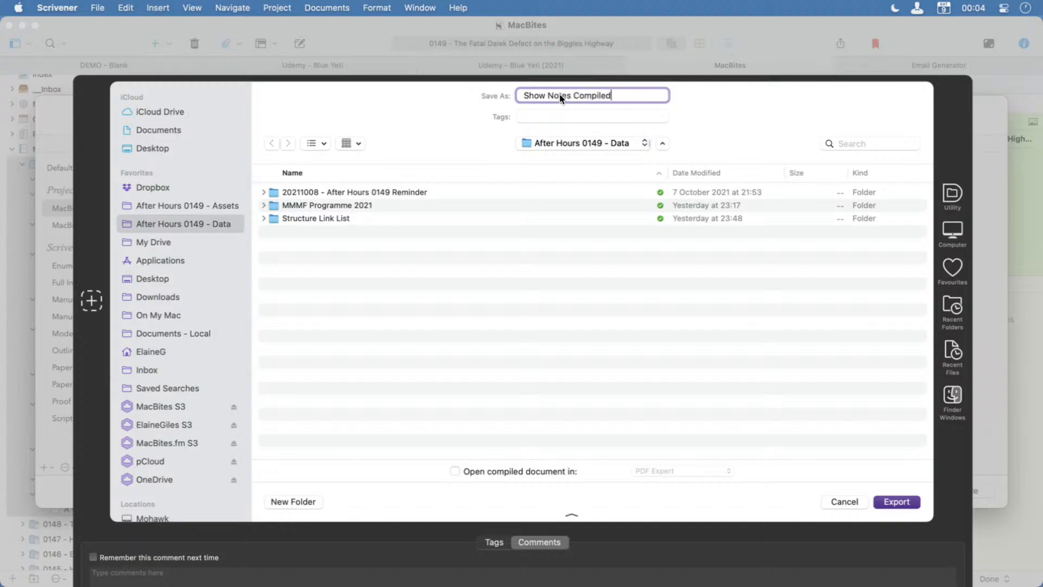
pyautogui.press('Return')
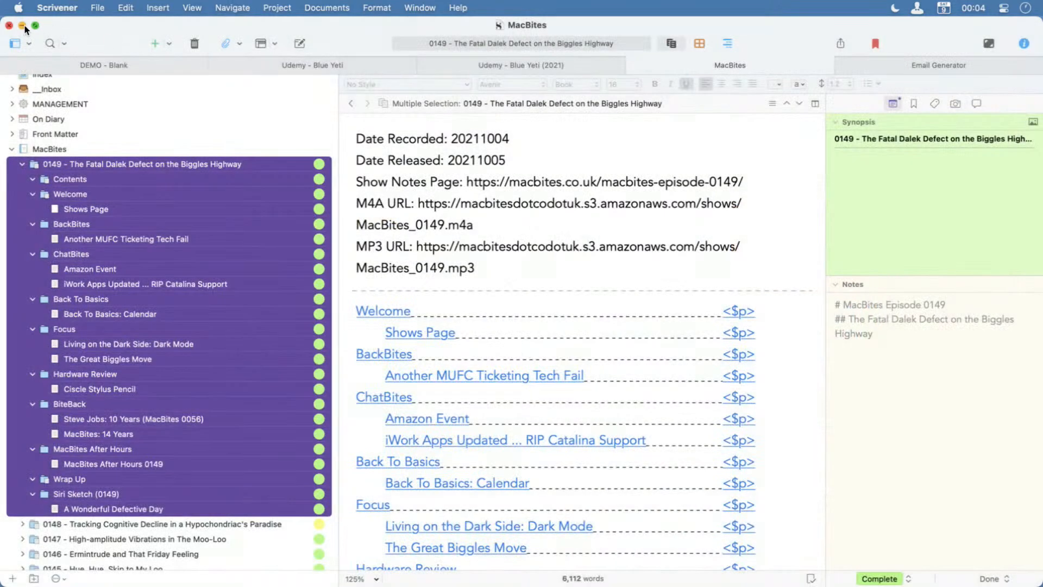
# Minimise the project window, open the Show Notes Compiled PDF from the After Hours 0149 - Data folder in Finder, and close the folder window.
pyautogui.click(22, 26)
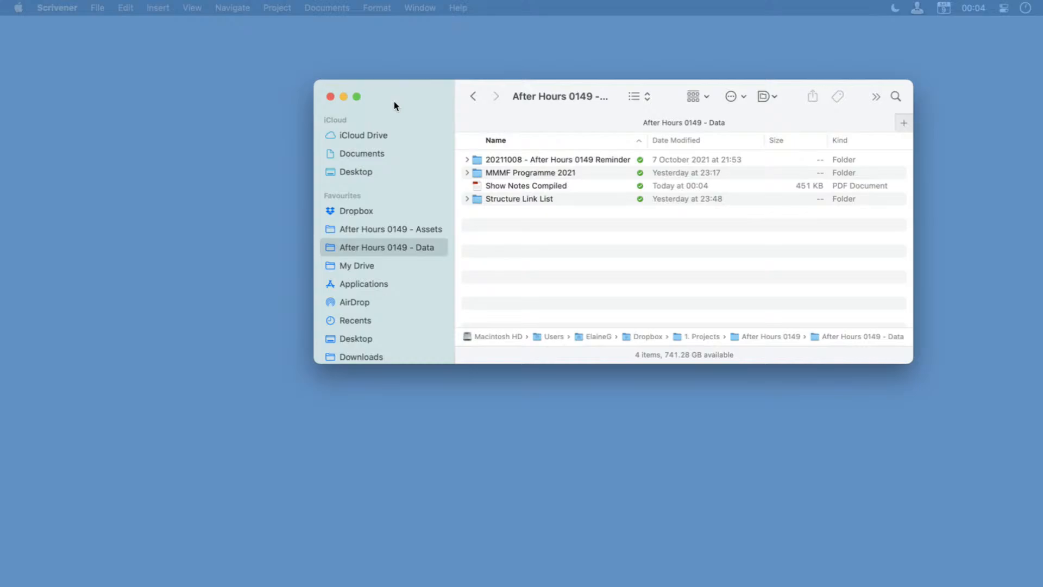
pyautogui.moveTo(393, 101); pyautogui.dragTo(250, 79)
pyautogui.click(391, 148)
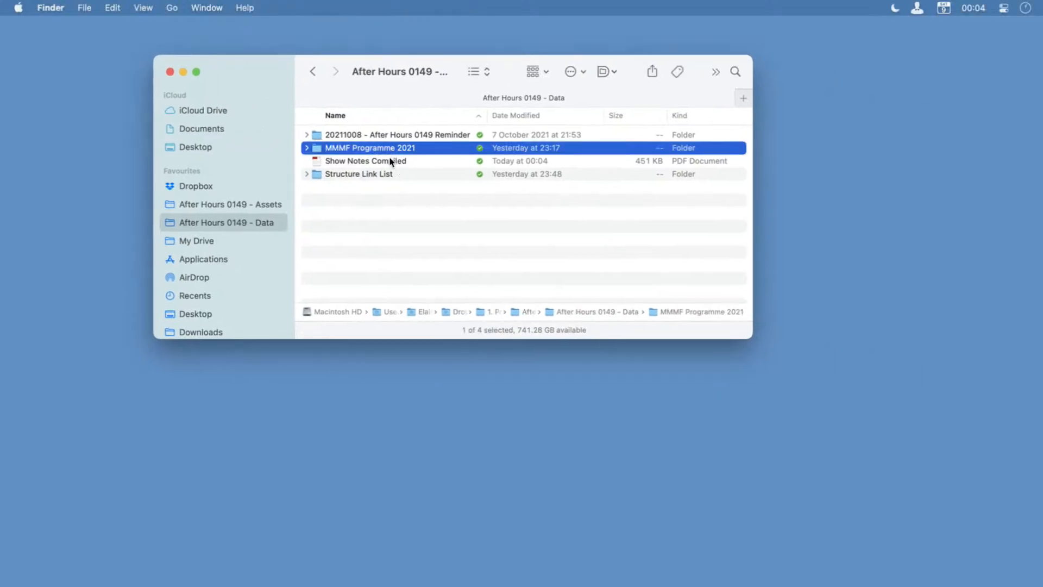
pyautogui.click(391, 161)
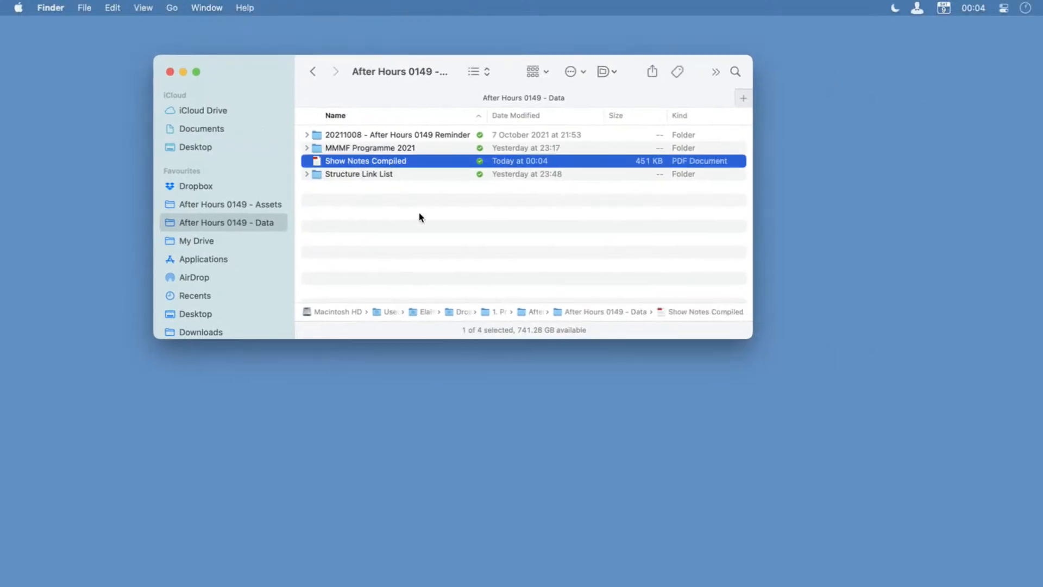
pyautogui.doubleClick(394, 163)
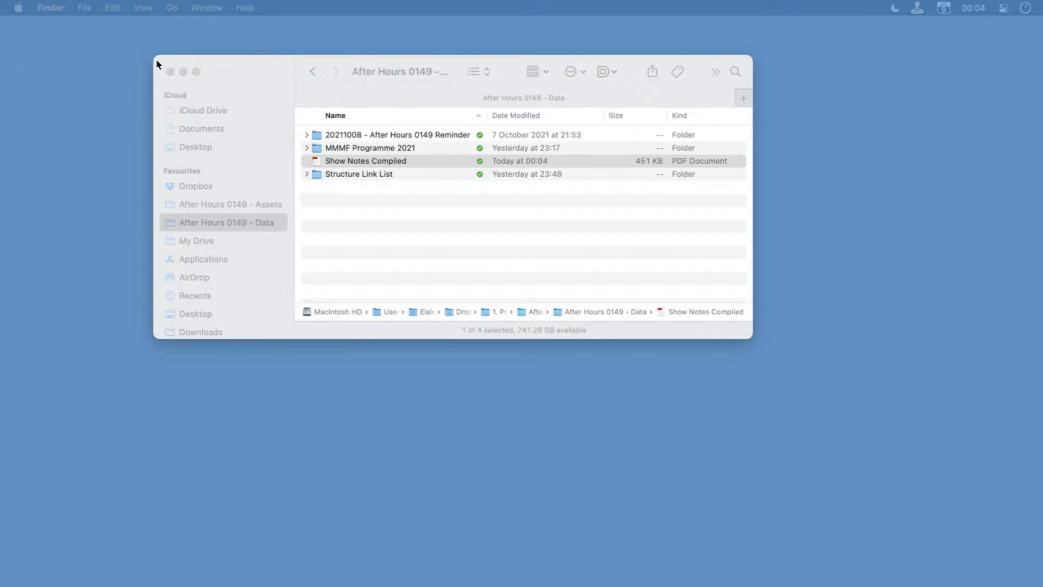
pyautogui.click(169, 72)
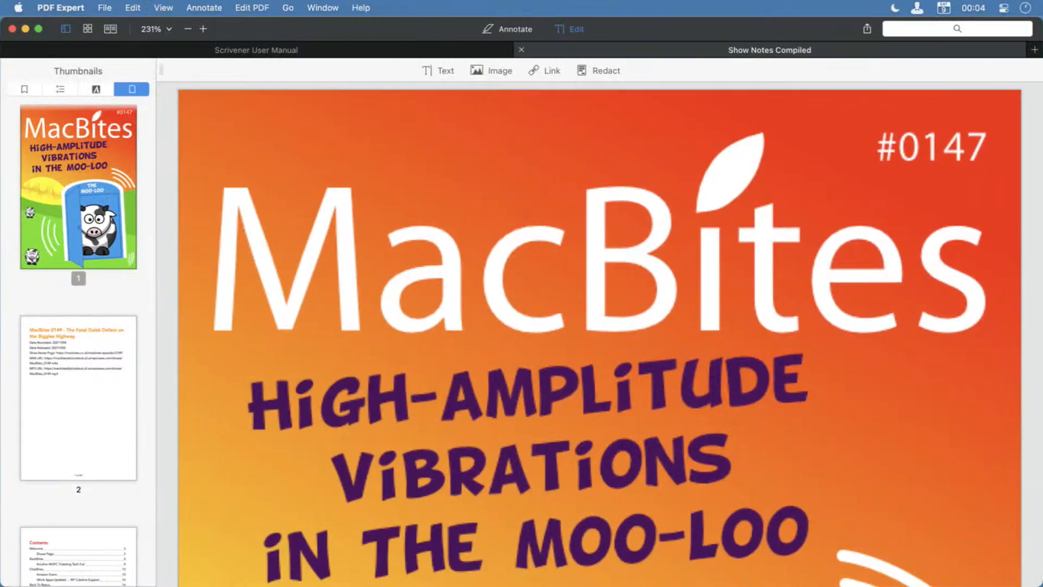
# Fit the whole page in view, go to the episode title page after the cover, and turn off PDF editing.
pyautogui.click(168, 29)
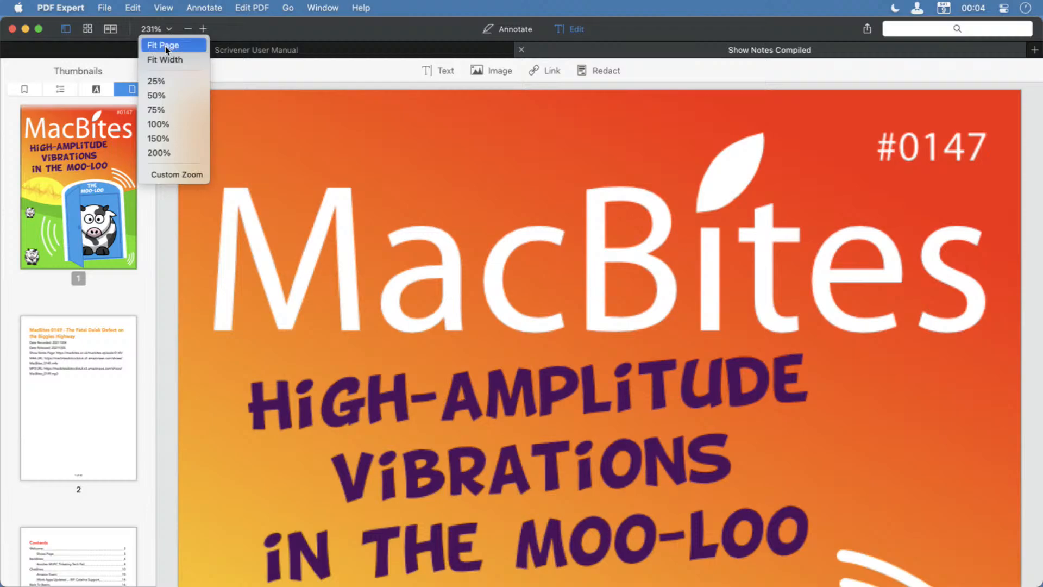
pyautogui.click(166, 47)
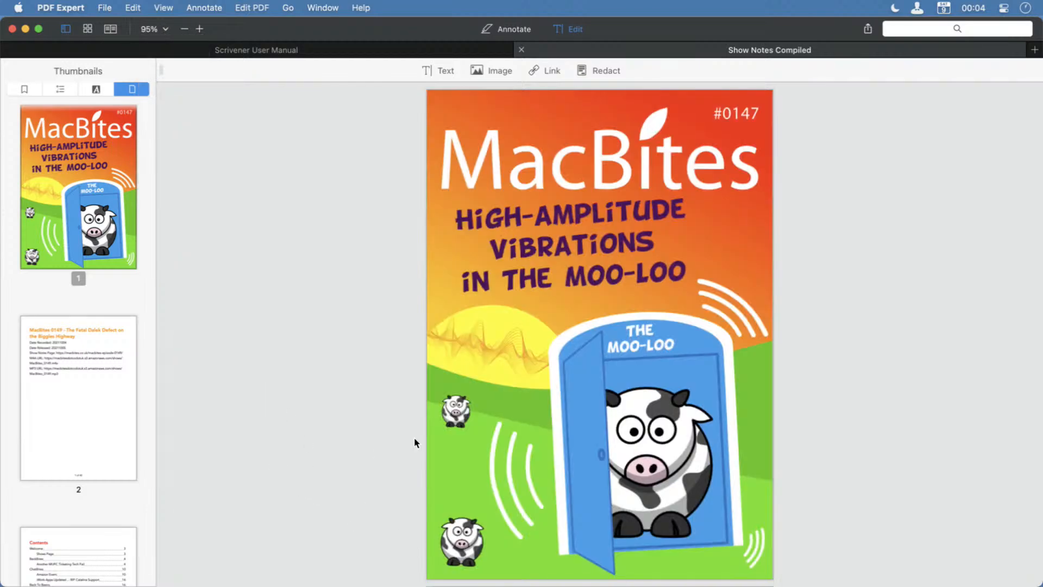
pyautogui.click(59, 374)
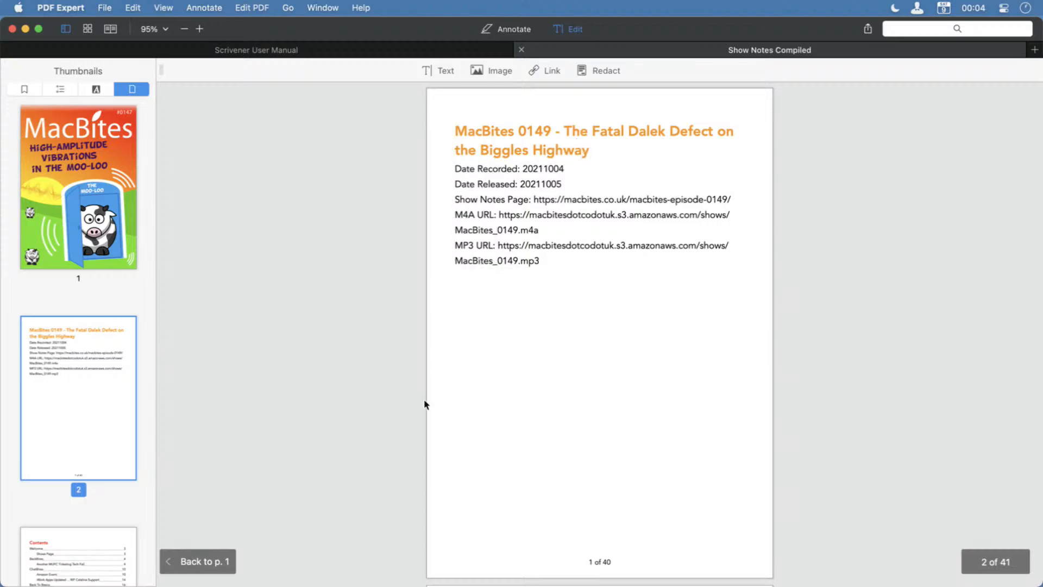
pyautogui.click(564, 33)
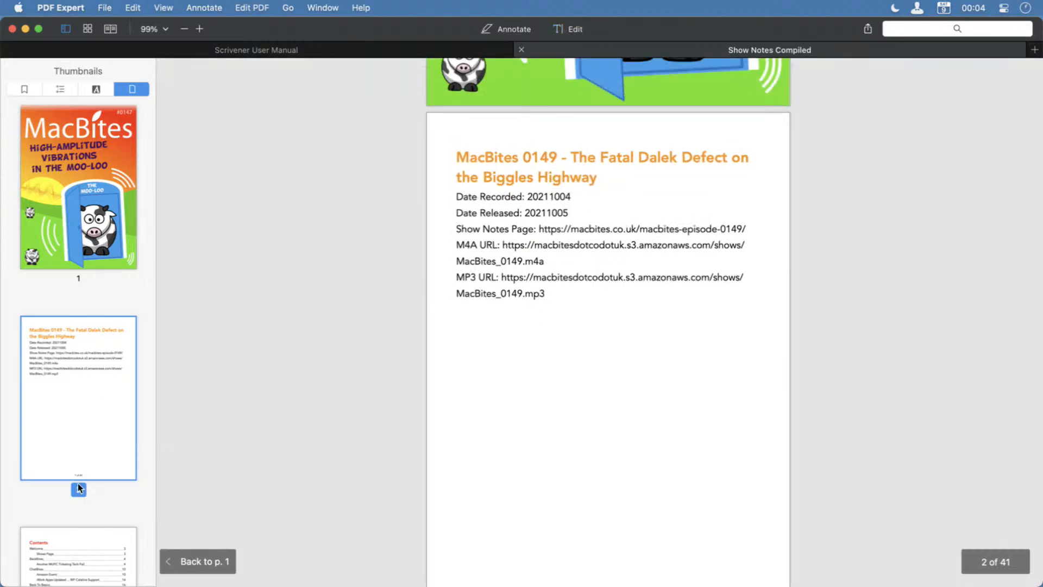
# Examine the Contents page and the Welcome page with its Shows Page section in the compiled PDF.
pyautogui.scroll(-2, 77, 483)
pyautogui.click(63, 509)
pyautogui.scroll(-1, 62, 512)
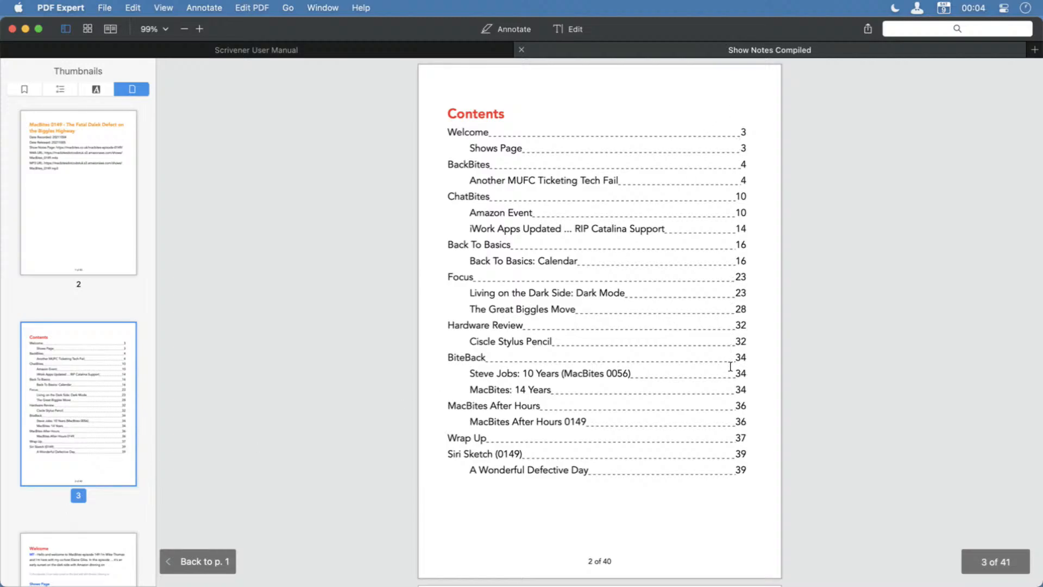
pyautogui.scroll(-2, 59, 412)
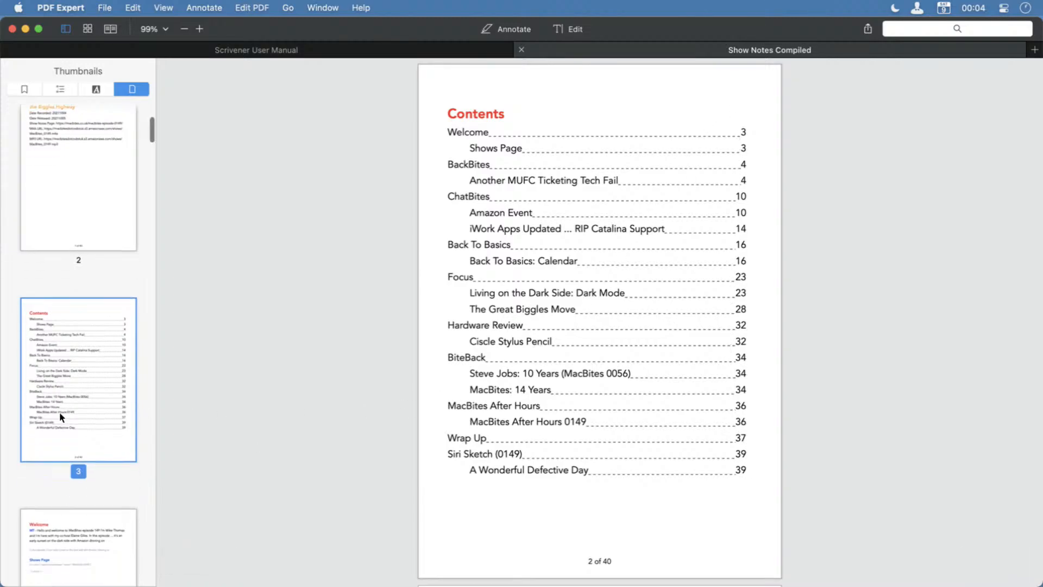
pyautogui.scroll(-5, 60, 414)
pyautogui.click(60, 413)
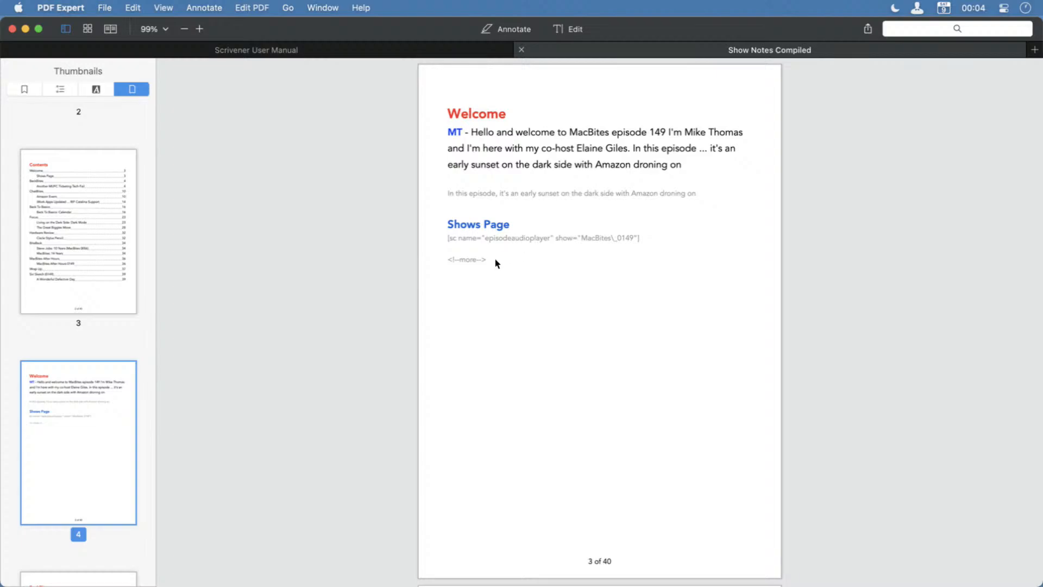
pyautogui.moveTo(496, 262); pyautogui.dragTo(437, 219)
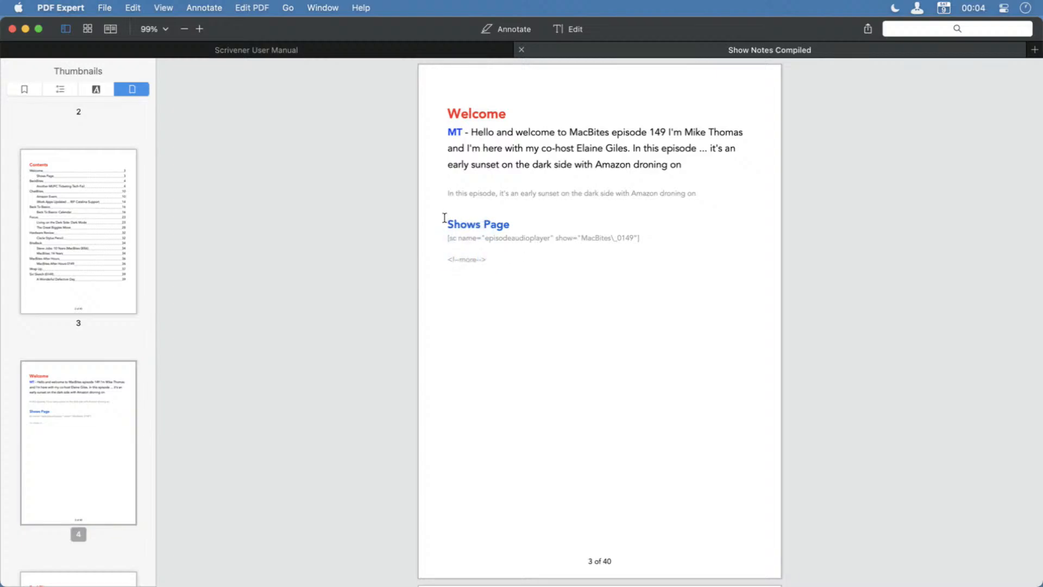
# Skim the page thumbnails through to the end and show the Siri Sketch (0149) page.
pyautogui.scroll(-6, 79, 402)
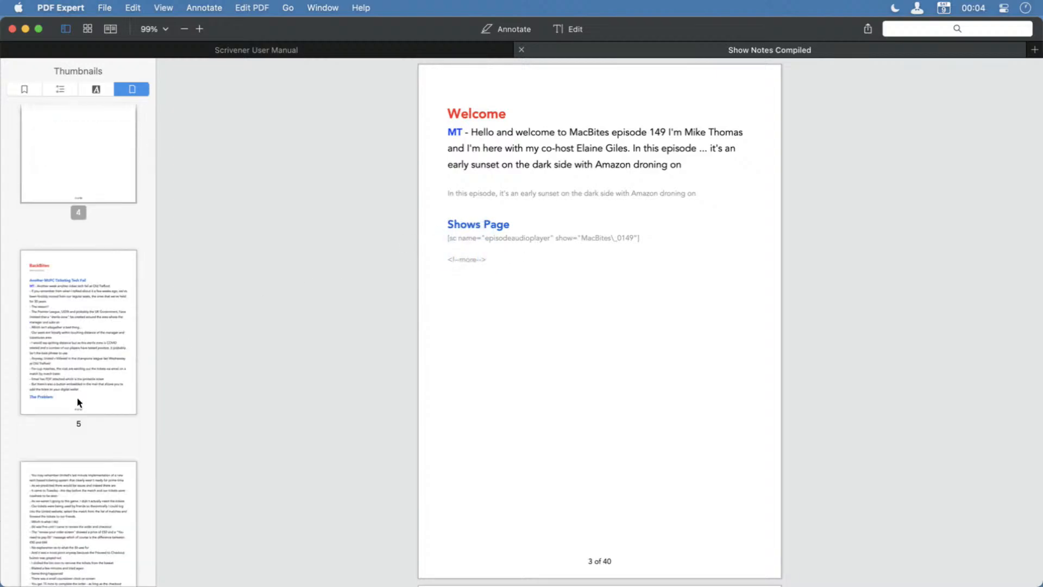
pyautogui.scroll(-20, 78, 402)
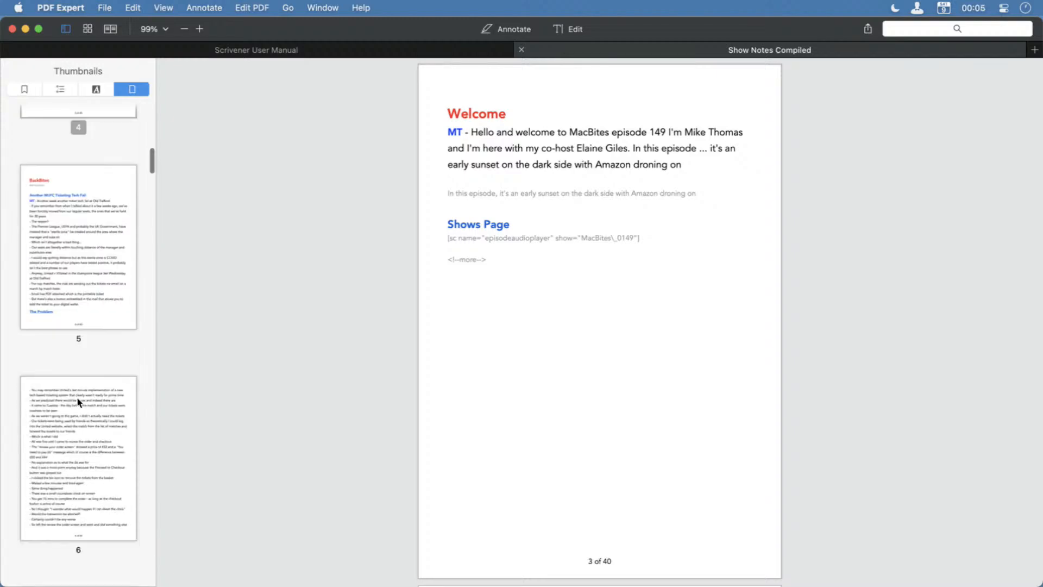
pyautogui.scroll(-20, 77, 402)
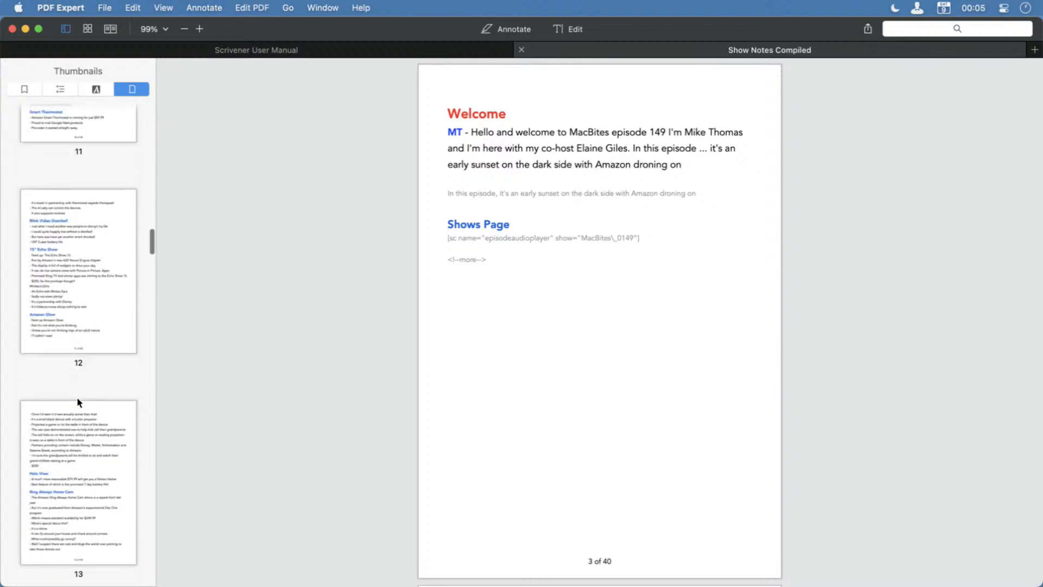
pyautogui.scroll(-20, 79, 400)
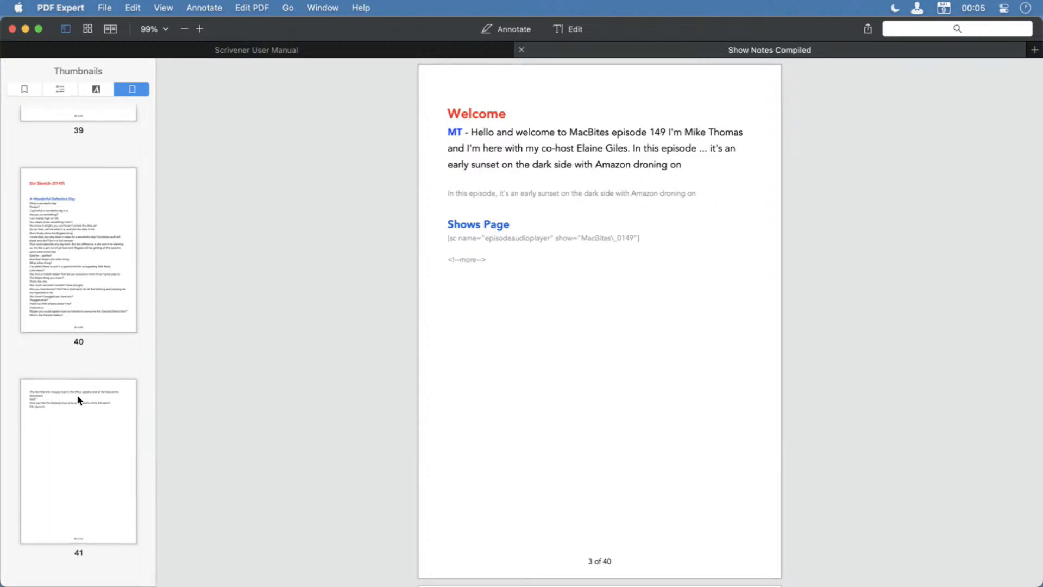
pyautogui.click(58, 236)
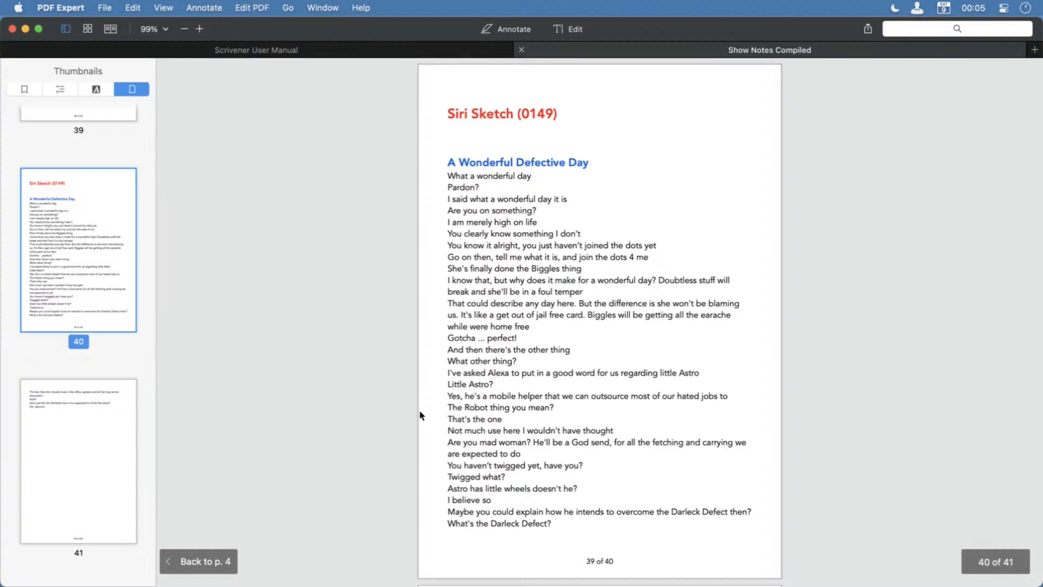
# Review the compiled PDF's page thumbnails from the Contents page through the sections up to MacBites After Hours and Wrap Up.
pyautogui.scroll(20, 39, 297)
pyautogui.scroll(20, 39, 297)
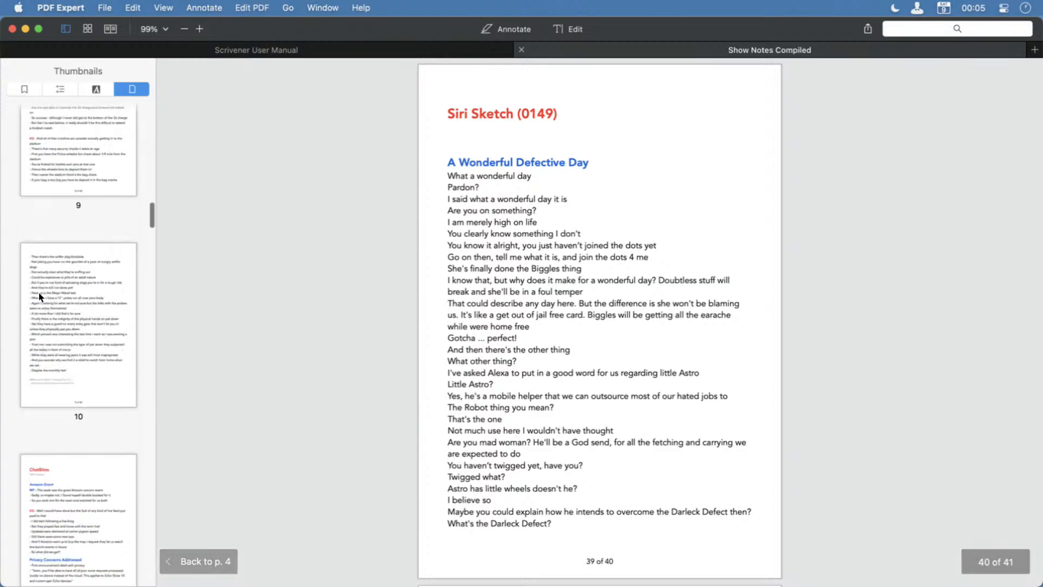
pyautogui.scroll(-10, 49, 285)
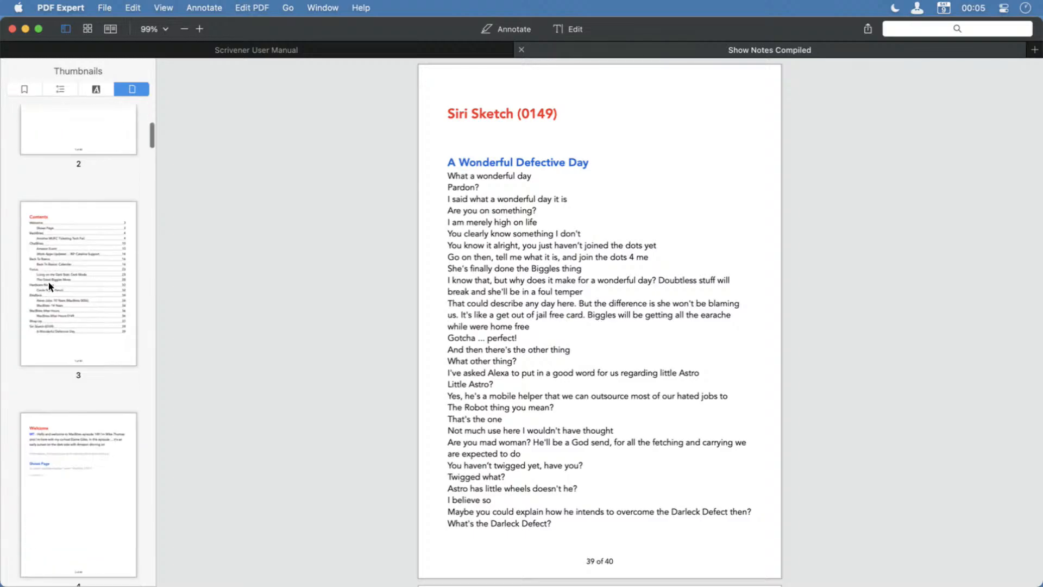
pyautogui.scroll(-14, 48, 285)
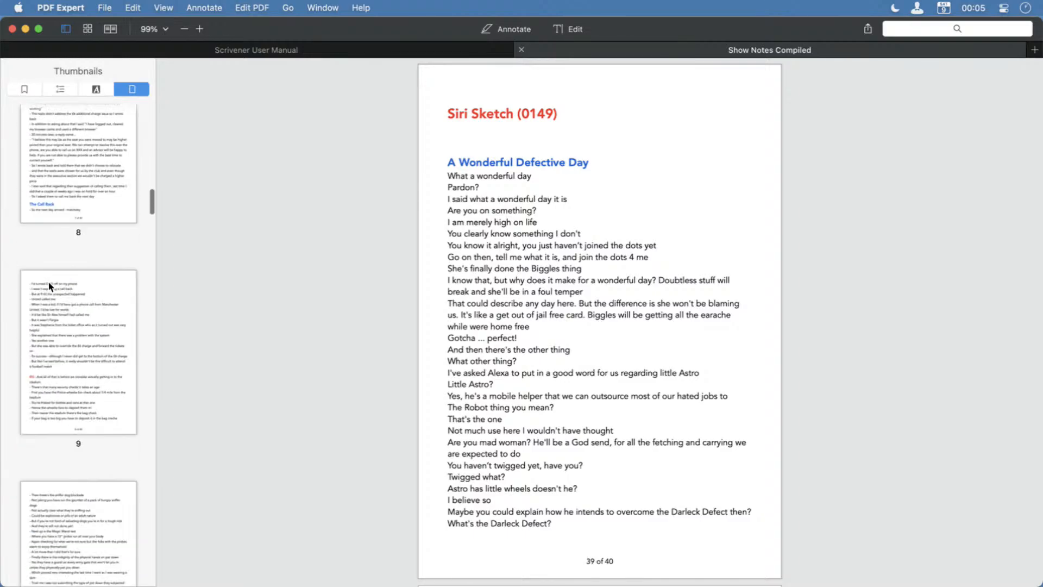
pyautogui.scroll(-5, 49, 285)
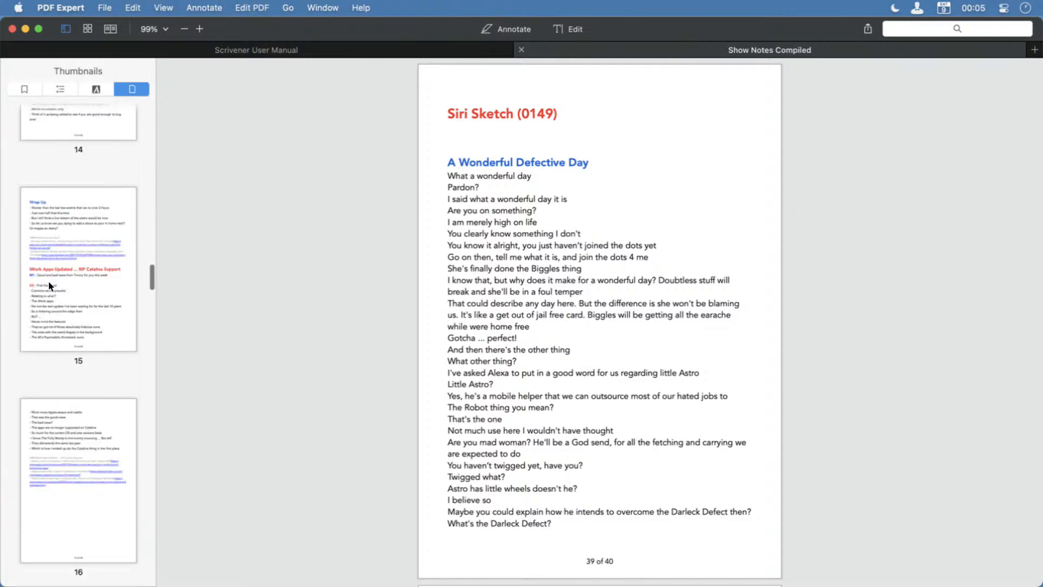
pyautogui.scroll(-3, 49, 285)
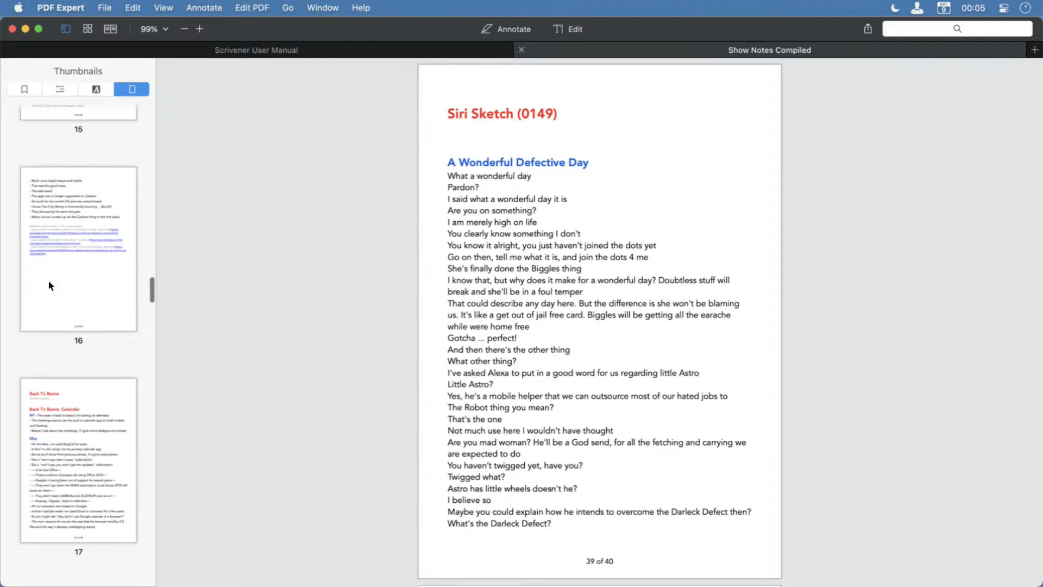
pyautogui.scroll(-14, 53, 272)
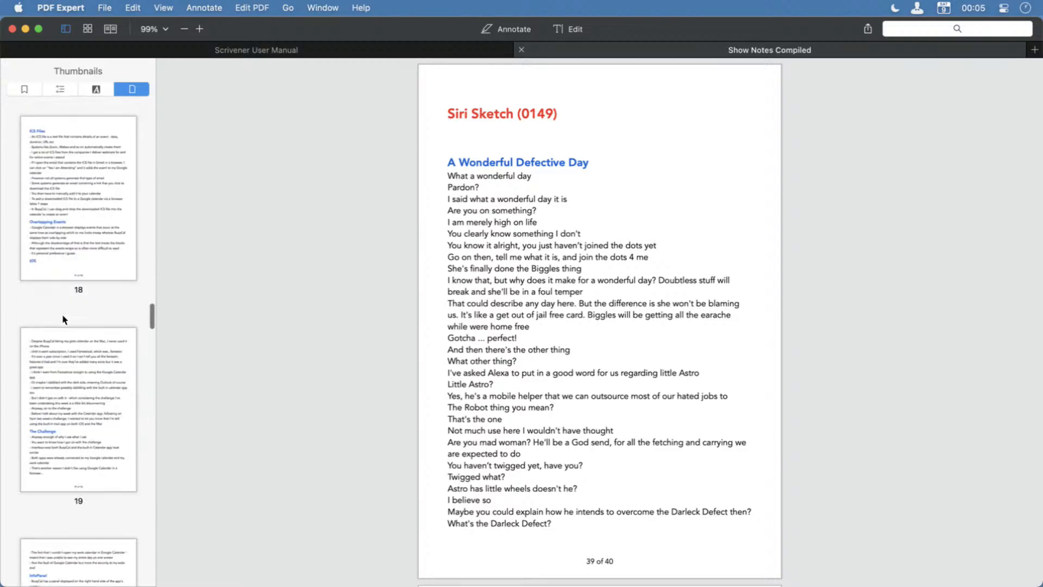
pyautogui.scroll(-12, 63, 317)
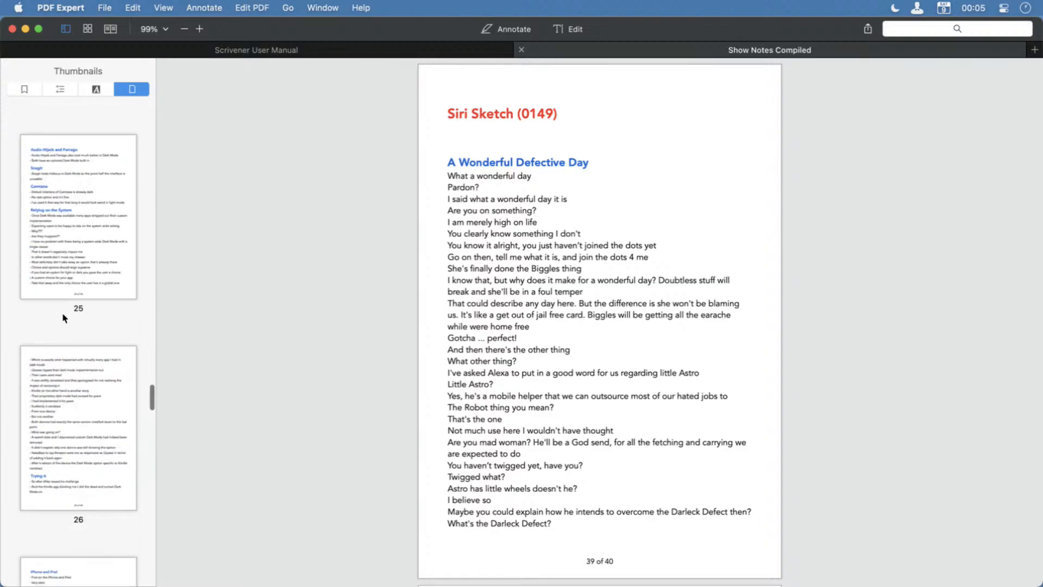
pyautogui.scroll(-6, 63, 317)
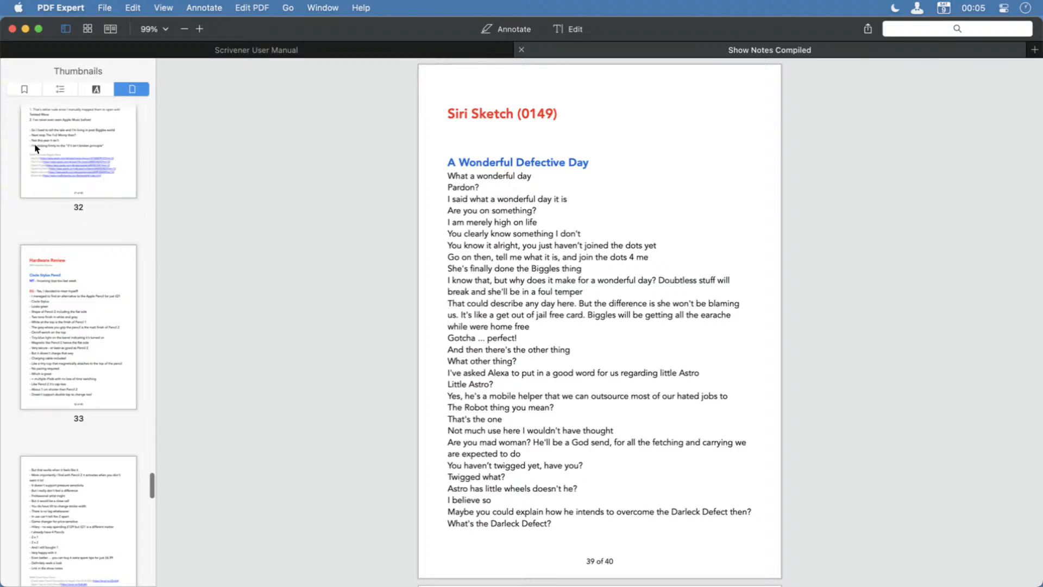
pyautogui.scroll(-8, 82, 419)
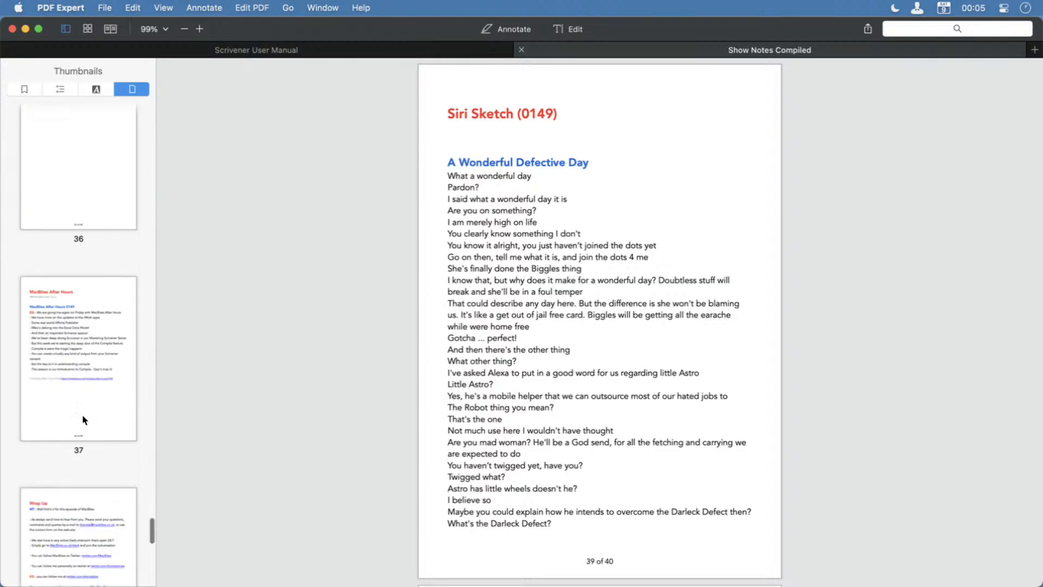
pyautogui.scroll(2, 82, 415)
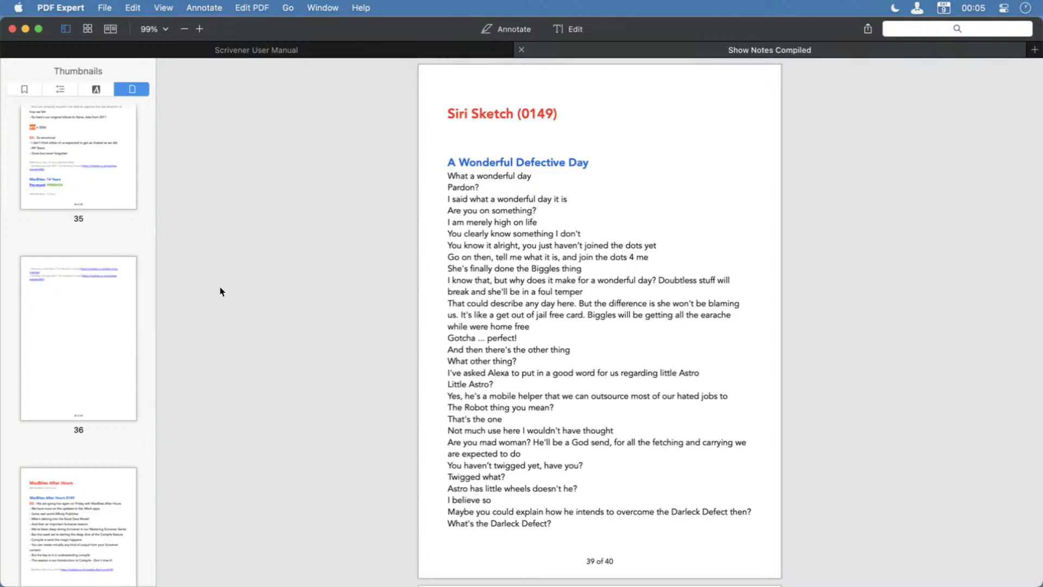
# Close the Show Notes Compiled PDF and switch back to the MacBites project in Scrivener.
pyautogui.press('super+w')
pyautogui.press('super+w')
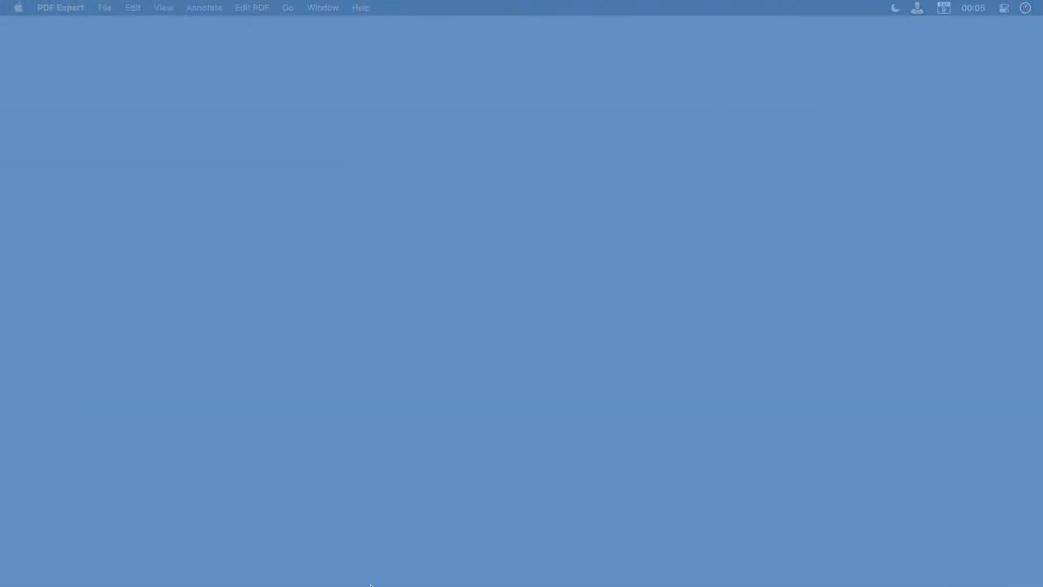
pyautogui.hotkey('alt', 'space')
pyautogui.write('scriv')
pyautogui.press('Return')
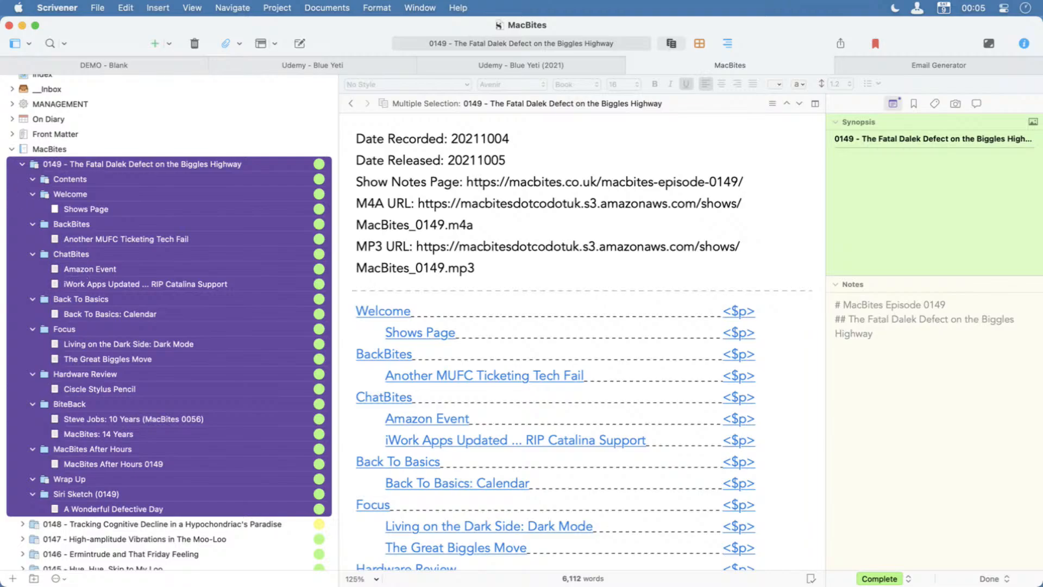
# Collapse episode 0149, expand episode 0148, and select all its documents from the episode folder through The Stylophone Dolly.
pyautogui.click(22, 163)
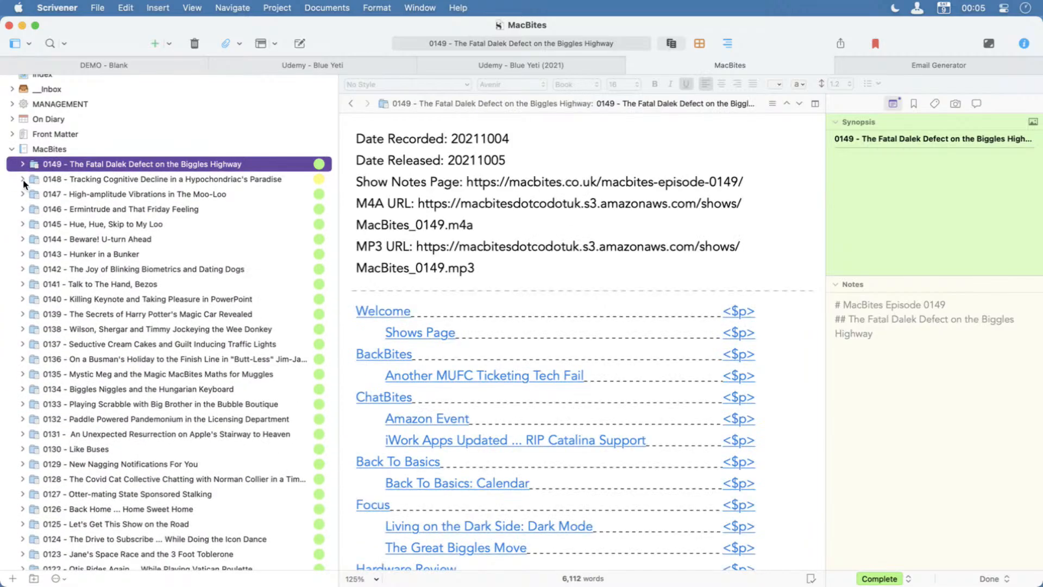
pyautogui.click(23, 179)
pyautogui.click(89, 181)
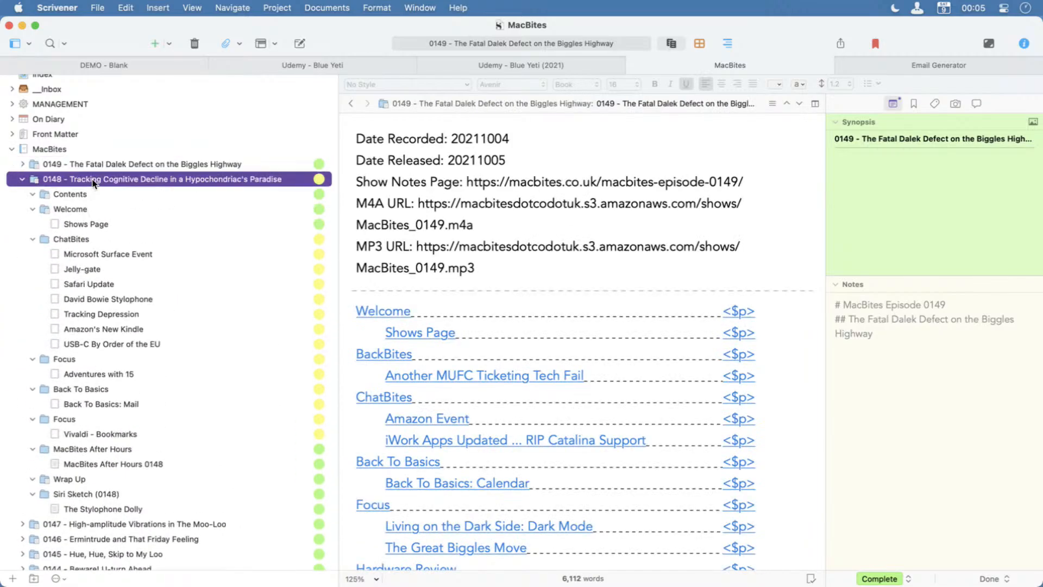
pyautogui.keyDown('shift'); pyautogui.click(87, 509); pyautogui.keyUp('shift')
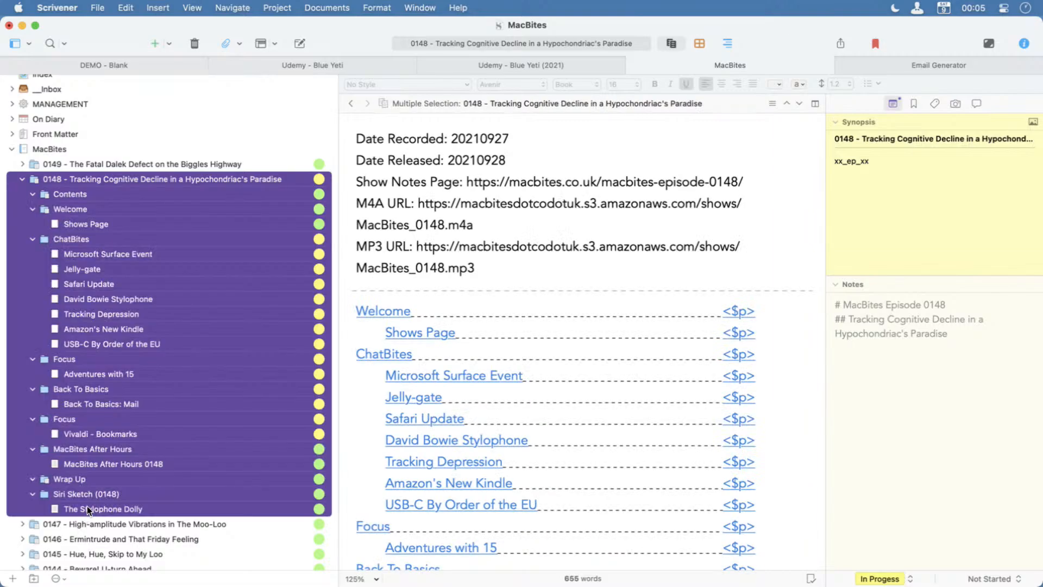
# Compile episode 0148 for PDF with MacBites Recording Notes and export it as "Show Notes Compiled 148" in After Hours 0149 - Data.
pyautogui.press('alt+super+e')
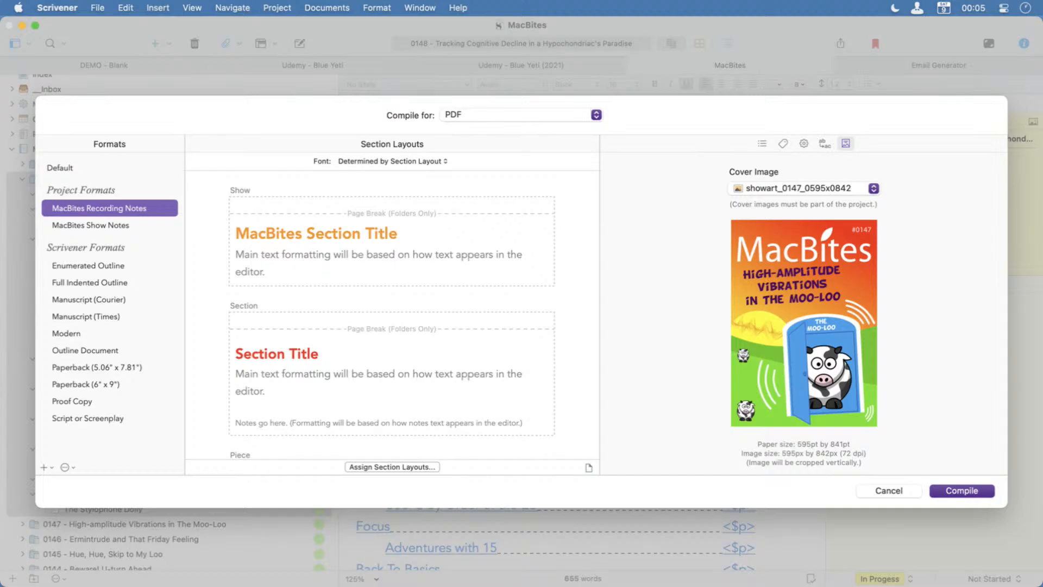
pyautogui.click(944, 490)
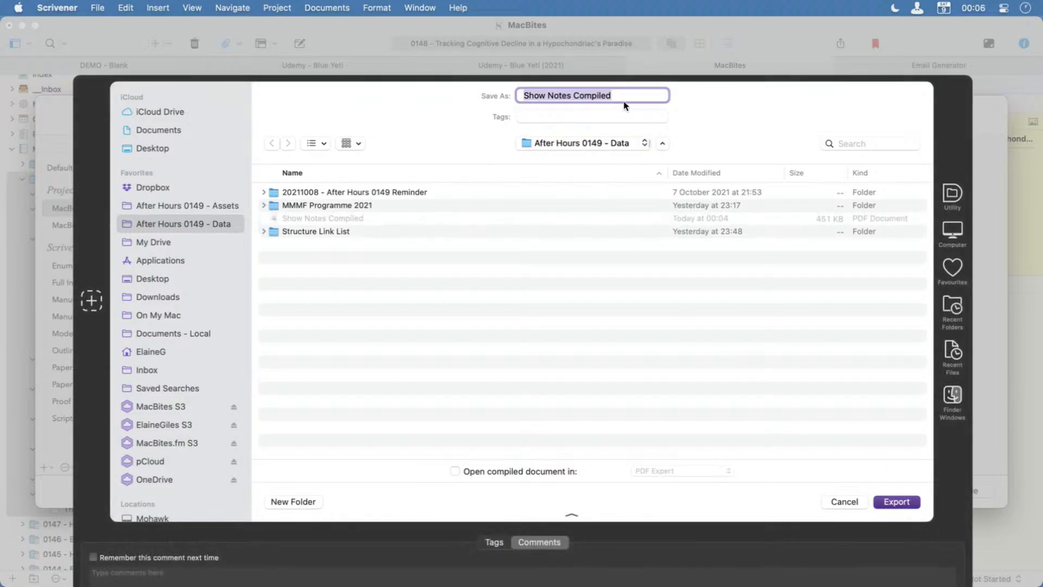
pyautogui.click(628, 96)
pyautogui.write('148')
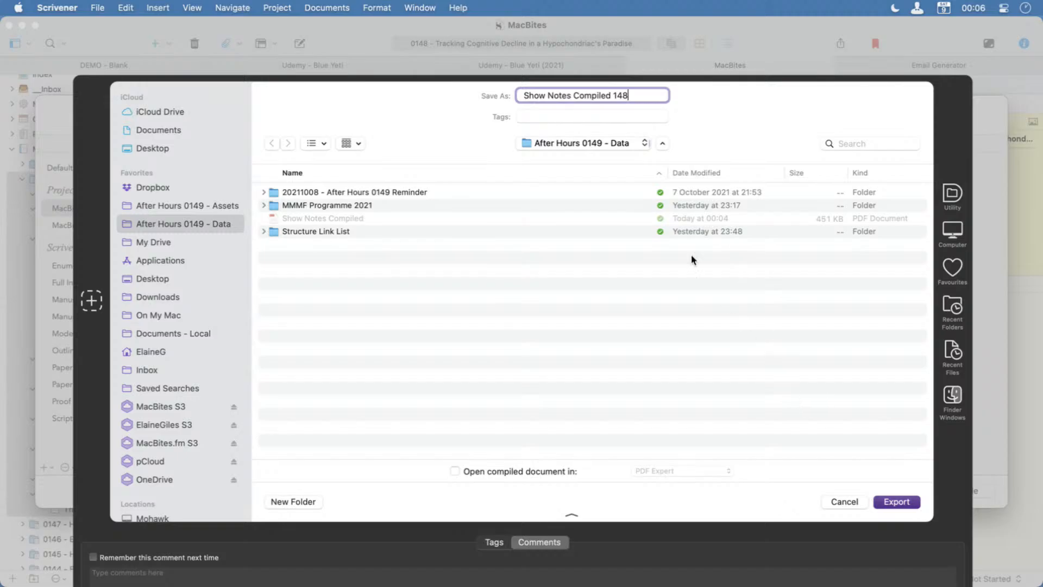
pyautogui.click(884, 501)
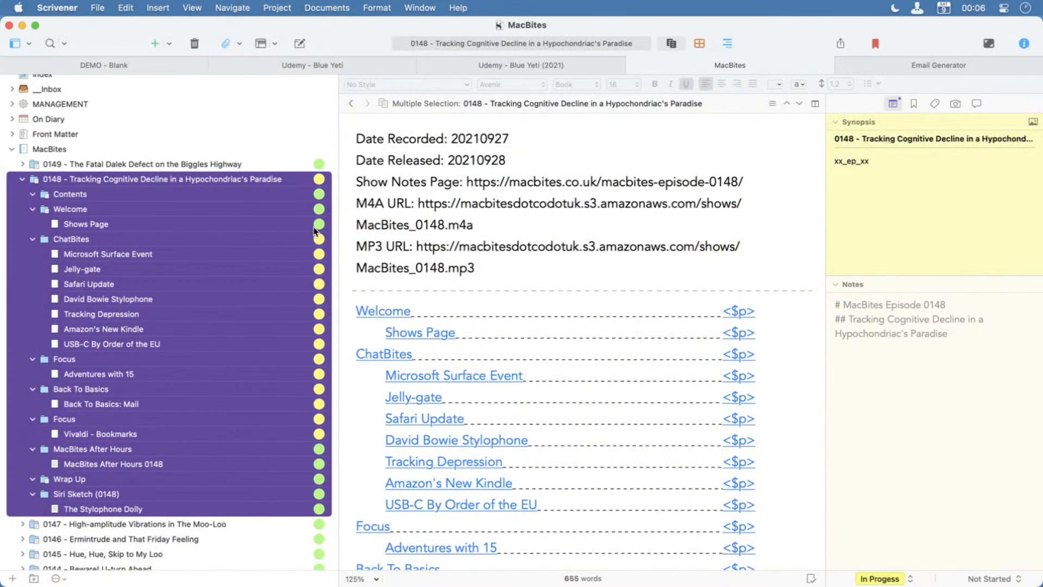
# Minimise the project window and open the Show Notes Compiled 148 PDF from the After Hours 0149 - Data folder in Finder.
pyautogui.click(22, 26)
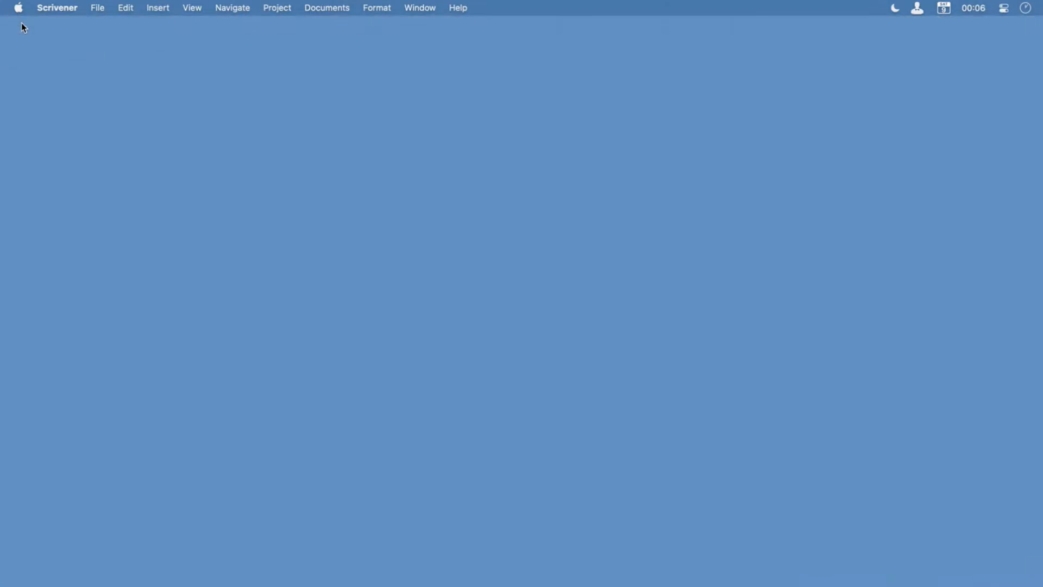
pyautogui.hotkey('alt', 'space')
pyautogui.write('find')
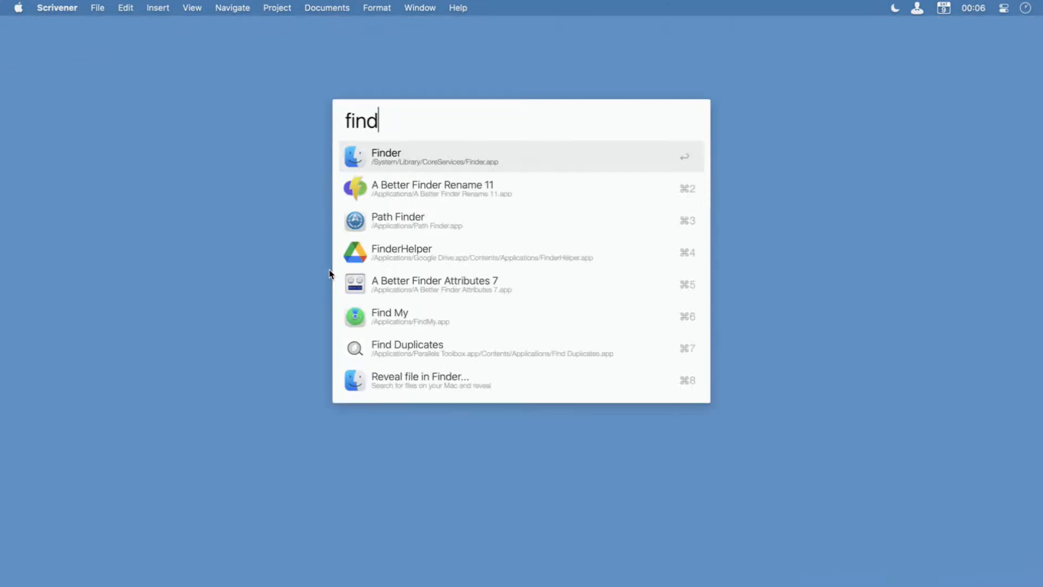
pyautogui.press('Return')
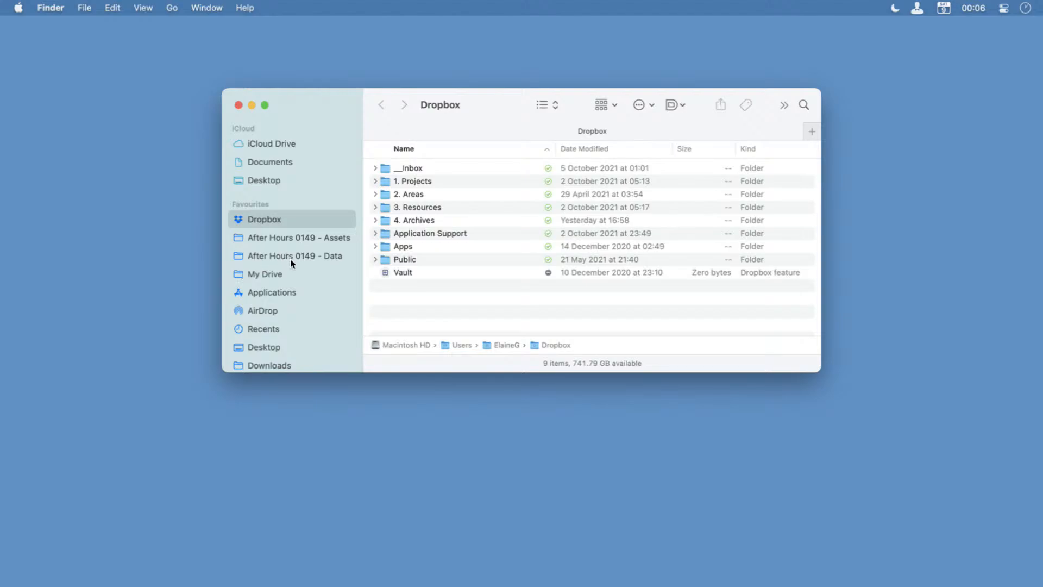
pyautogui.click(290, 258)
pyautogui.click(465, 209)
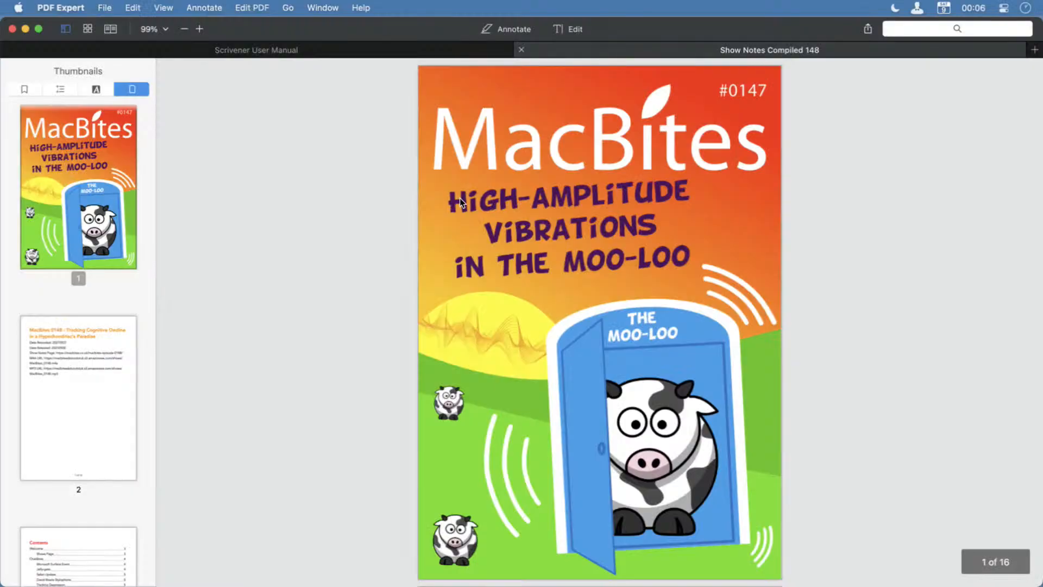
# Highlight the episode number in the title on page 2, then examine the Contents page.
pyautogui.click(50, 334)
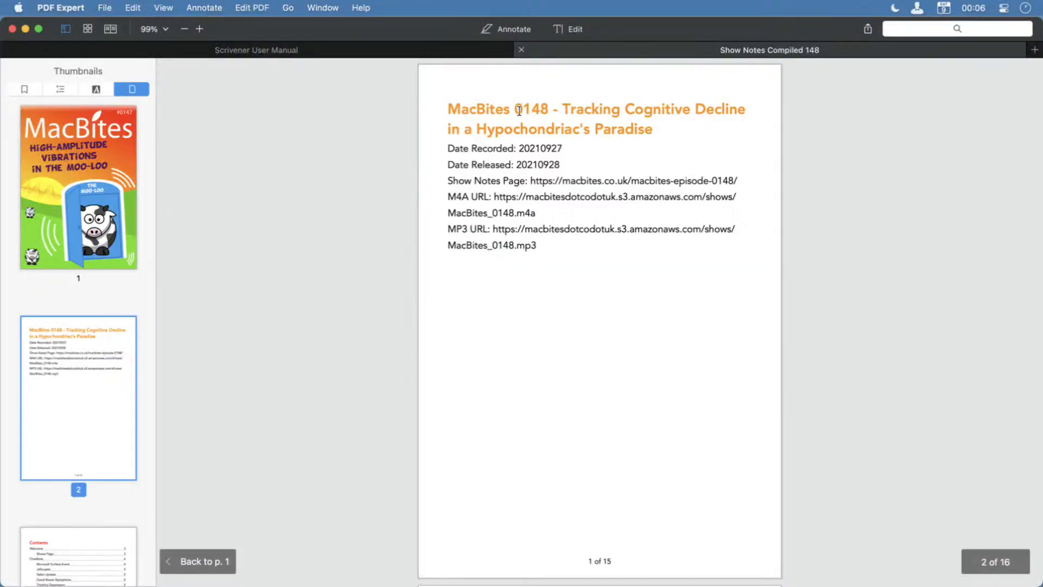
pyautogui.moveTo(517, 109); pyautogui.dragTo(541, 108)
pyautogui.scroll(-5, 130, 477)
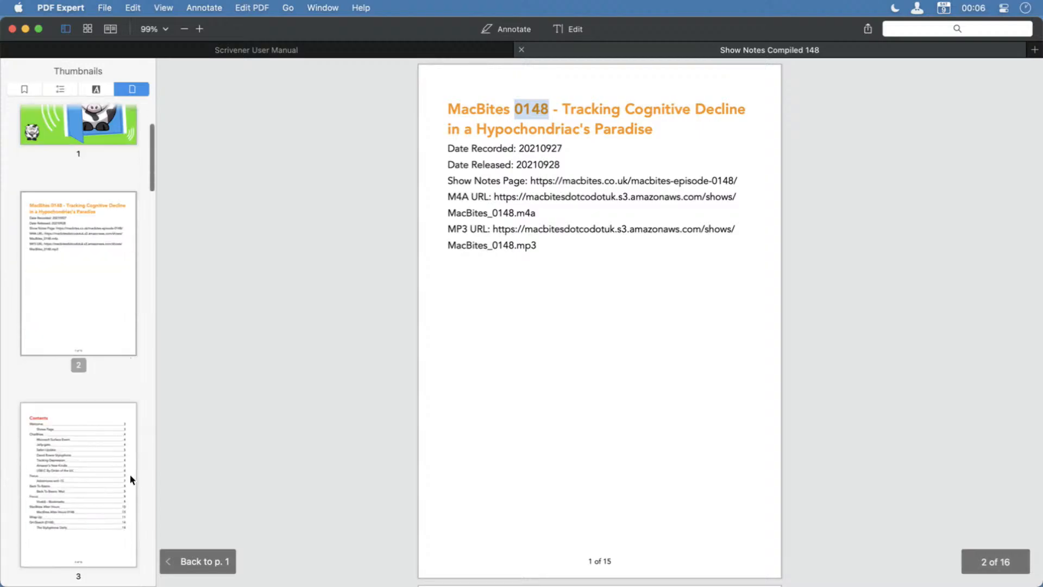
pyautogui.click(106, 313)
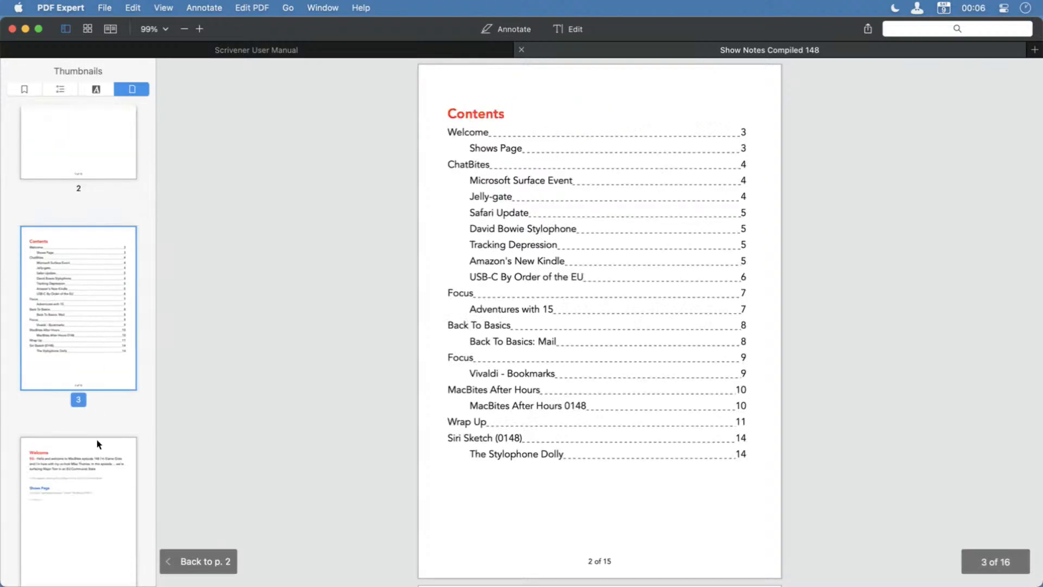
# Examine the ChatBites pages, highlighting the Microsoft Surface Event links and the notes under David Bowie Stylophone.
pyautogui.scroll(-5, 103, 472)
pyautogui.click(110, 320)
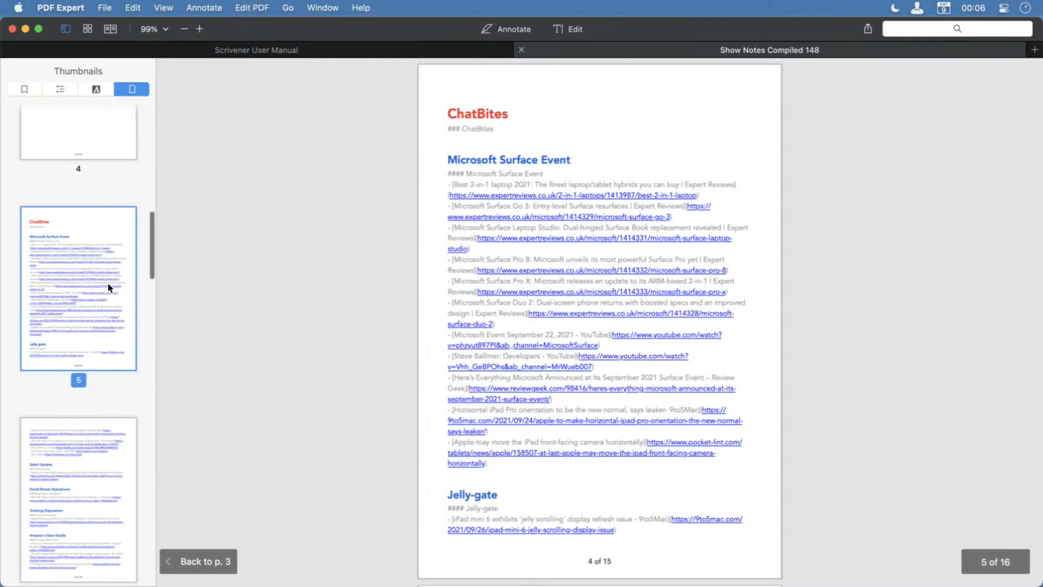
pyautogui.moveTo(574, 158); pyautogui.dragTo(442, 159)
pyautogui.moveTo(510, 459); pyautogui.dragTo(438, 179)
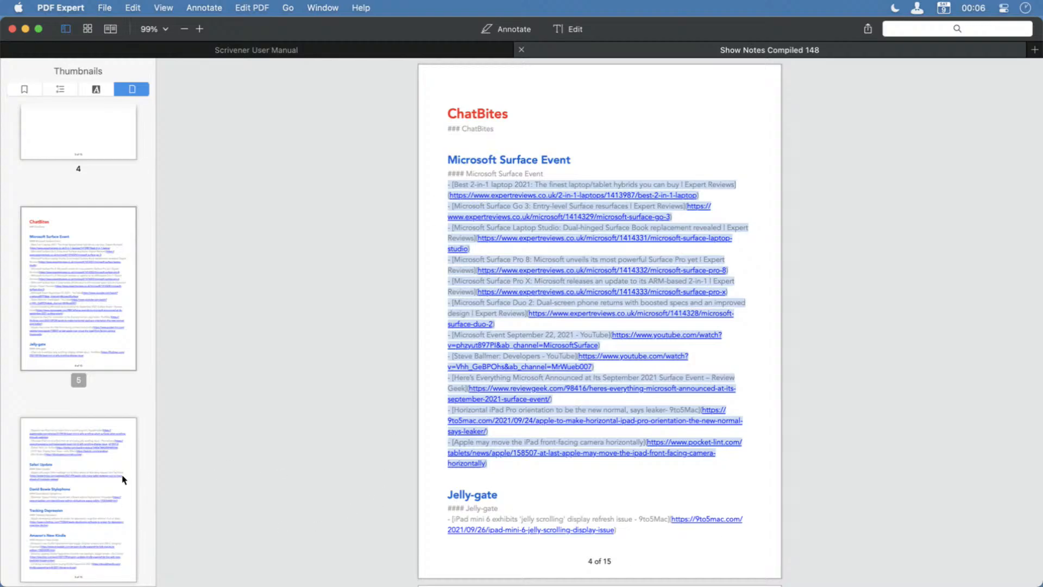
pyautogui.click(114, 491)
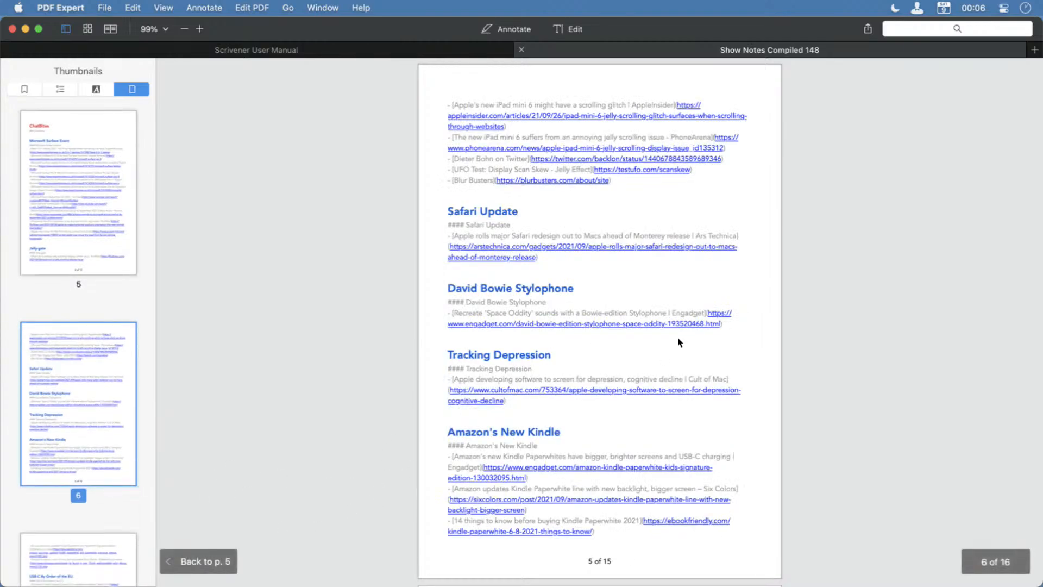
pyautogui.moveTo(751, 318); pyautogui.dragTo(445, 296)
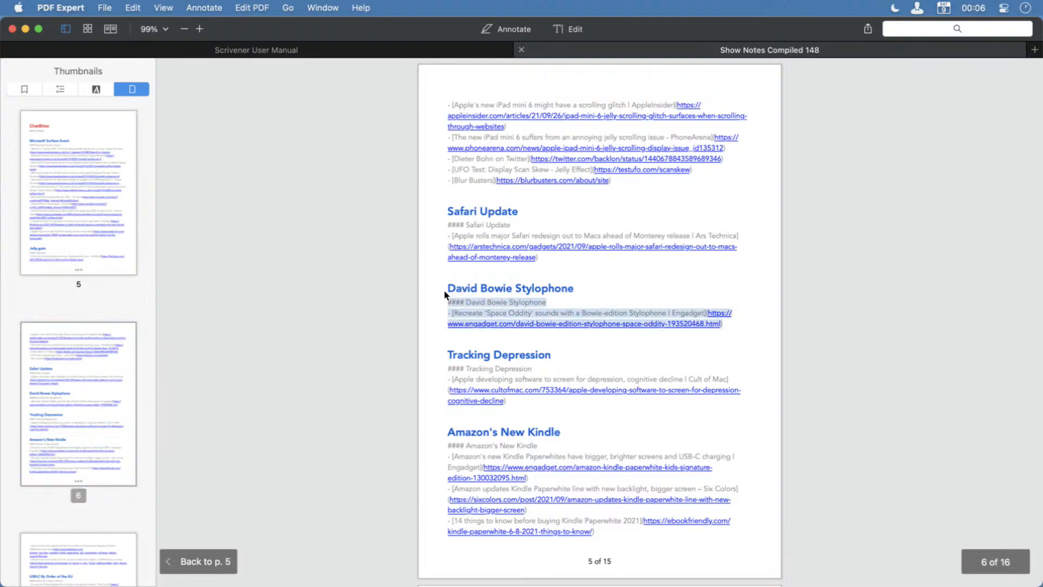
# Return to the Contents page and follow its Siri Sketch (0148) entry to the sketch page.
pyautogui.scroll(-1, 544, 432)
pyautogui.scroll(10, 21, 249)
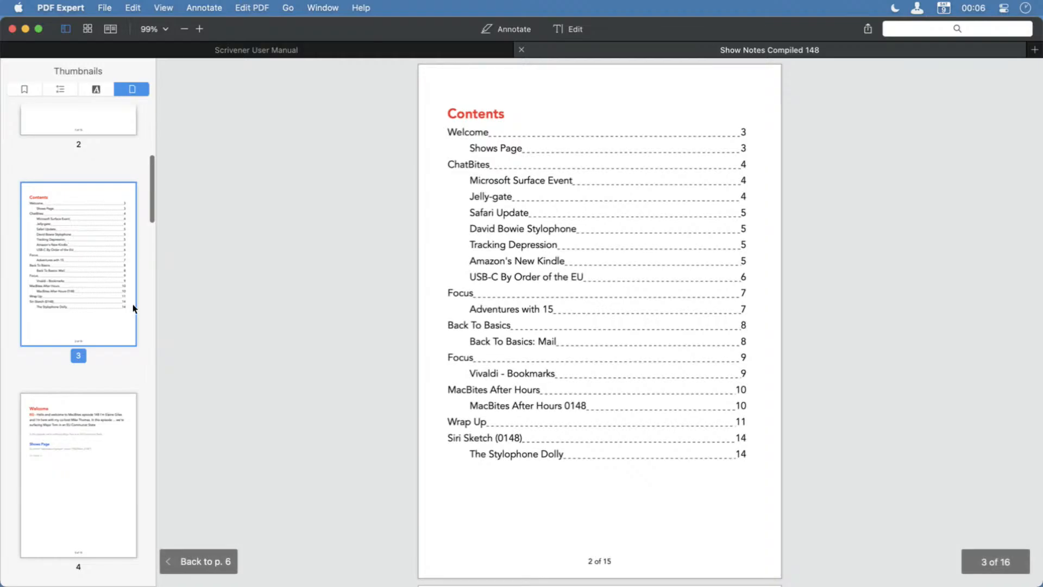
pyautogui.click(741, 438)
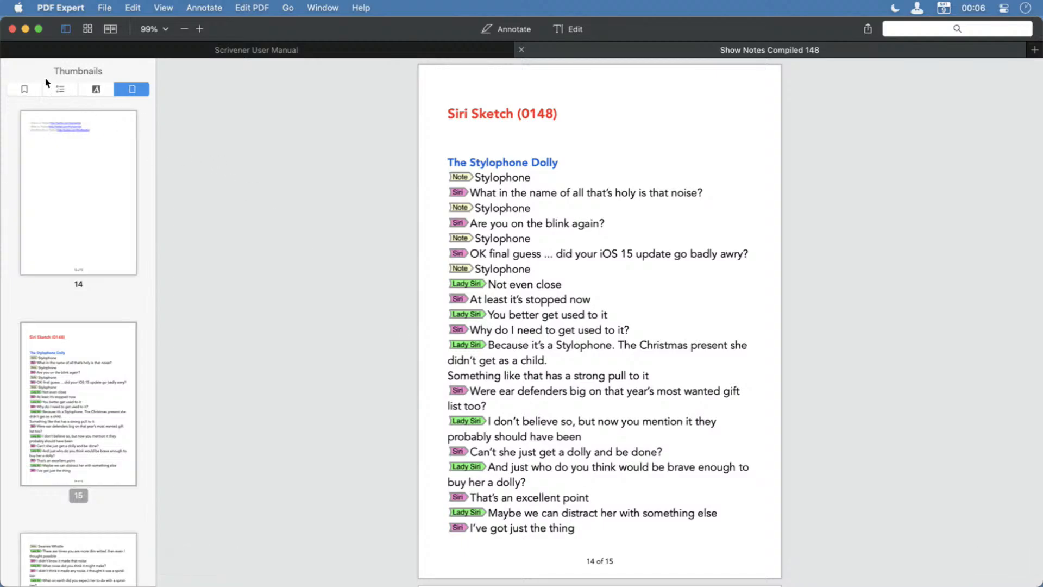
# Show the PDF's outline and visit the Adventures with 15, Safari Update, Shows Page and Vivaldi - Bookmarks sections from it.
pyautogui.click(31, 82)
pyautogui.click(74, 84)
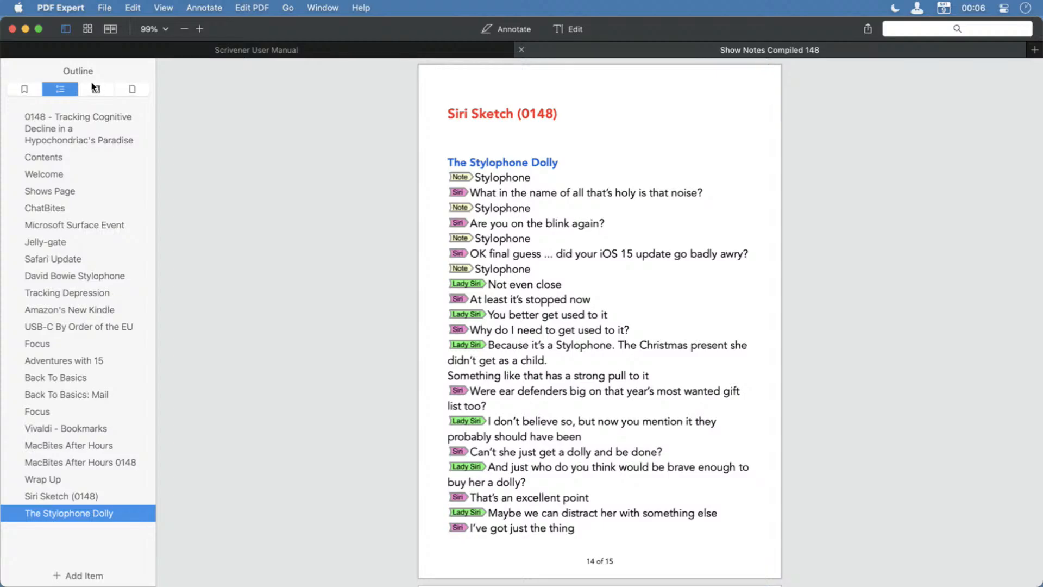
pyautogui.click(74, 354)
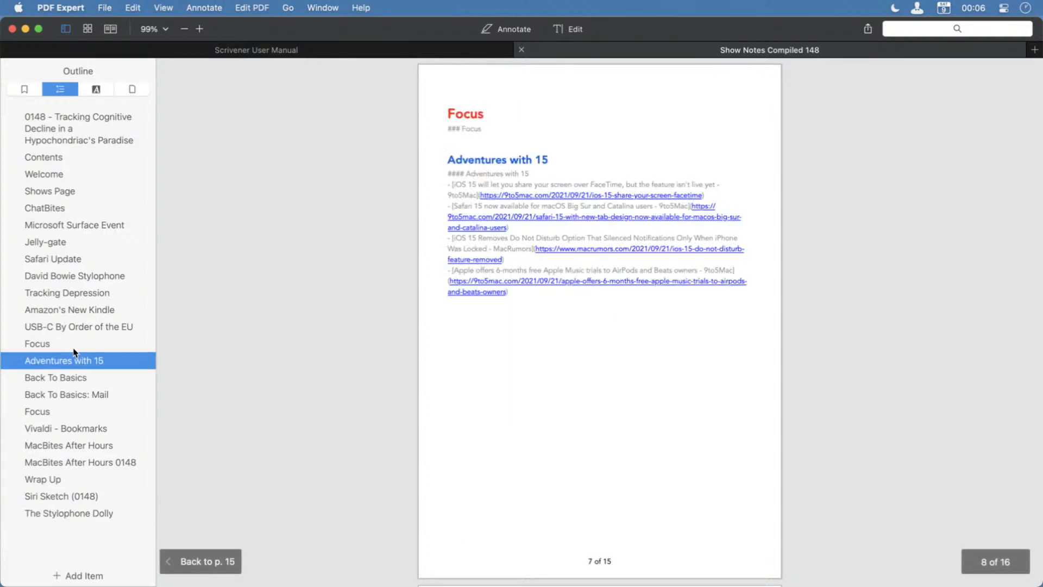
pyautogui.click(87, 255)
pyautogui.click(100, 193)
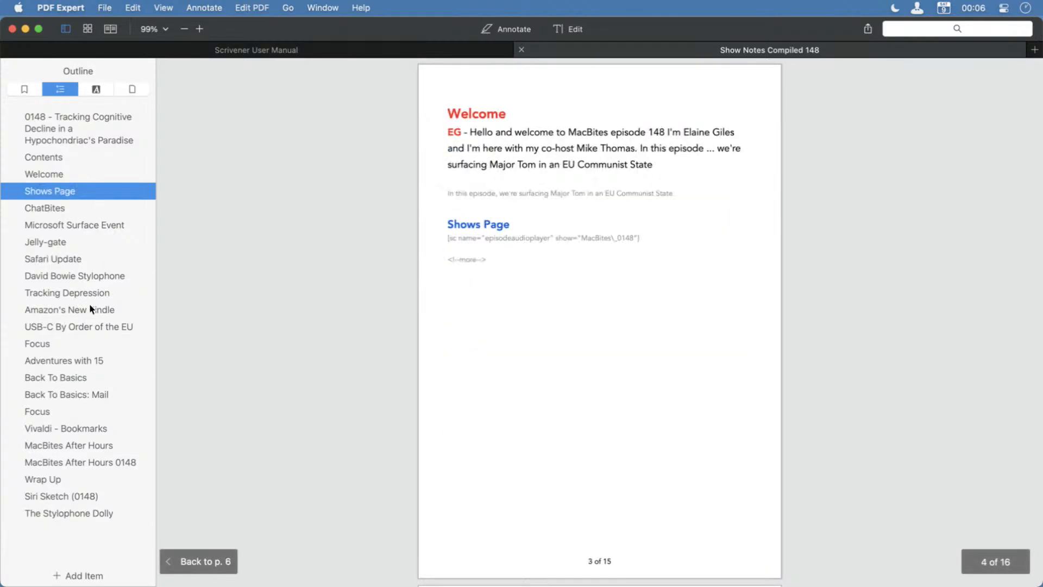
pyautogui.click(80, 424)
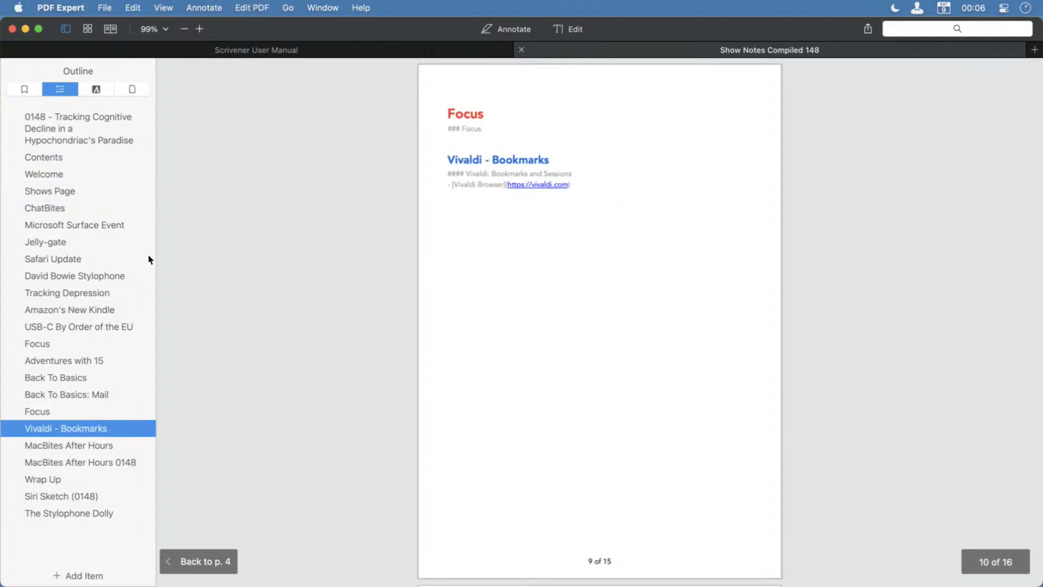
# Switch back to page thumbnails and browse them through the Wrap Up pages and up to the cover.
pyautogui.click(132, 89)
pyautogui.scroll(-10, 105, 367)
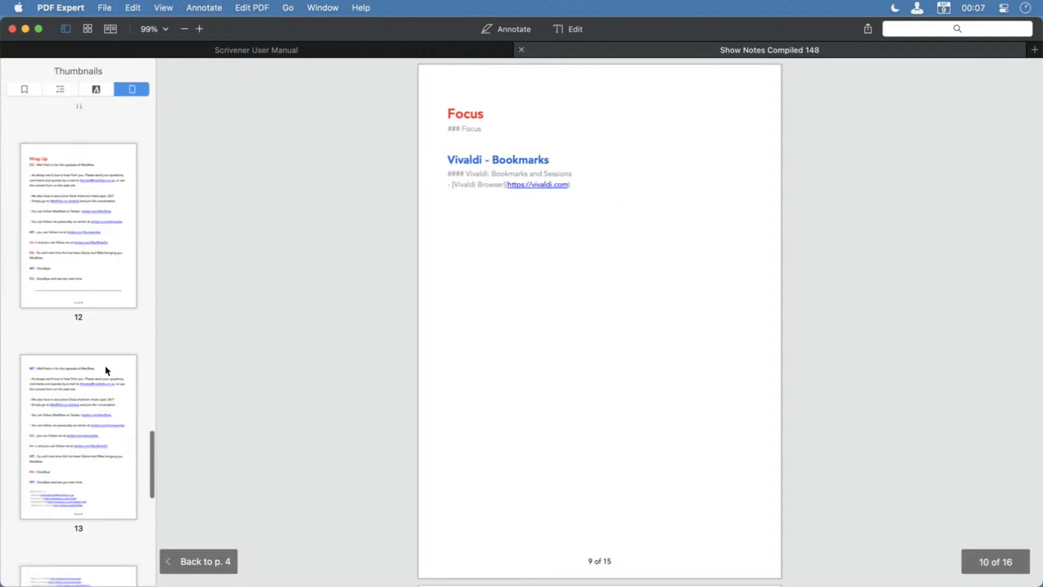
pyautogui.scroll(10, 105, 370)
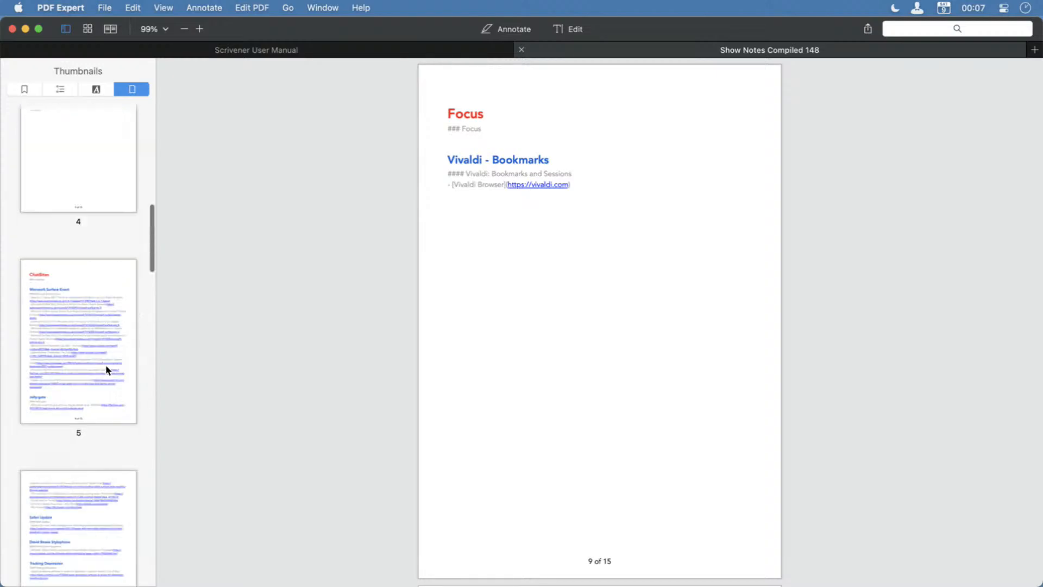
pyautogui.scroll(5, 106, 370)
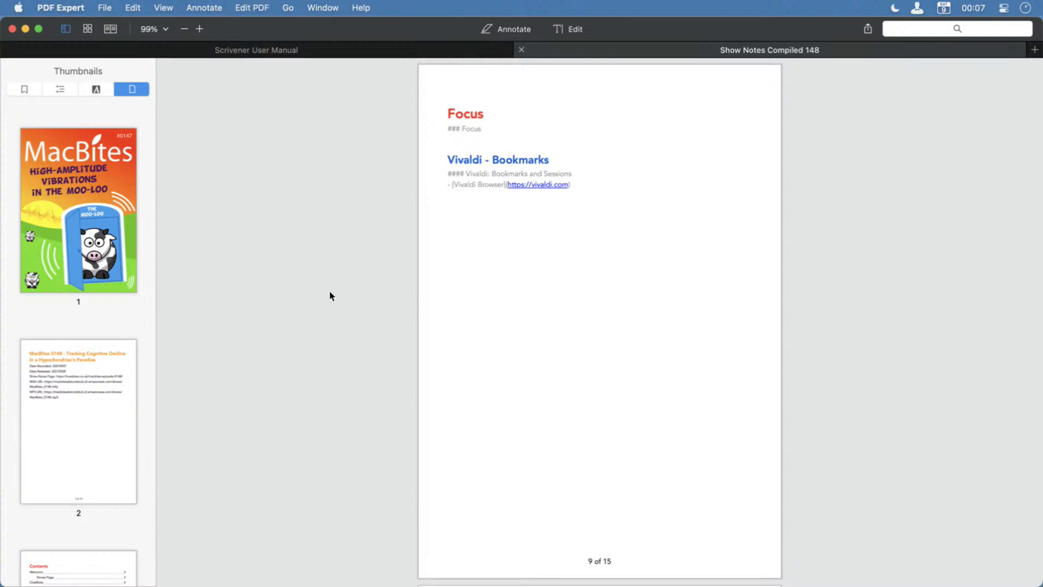
# Quit PDF Expert and switch to the MacBites project in Scrivener.
pyautogui.press('super+q')
pyautogui.hotkey('alt', 'space')
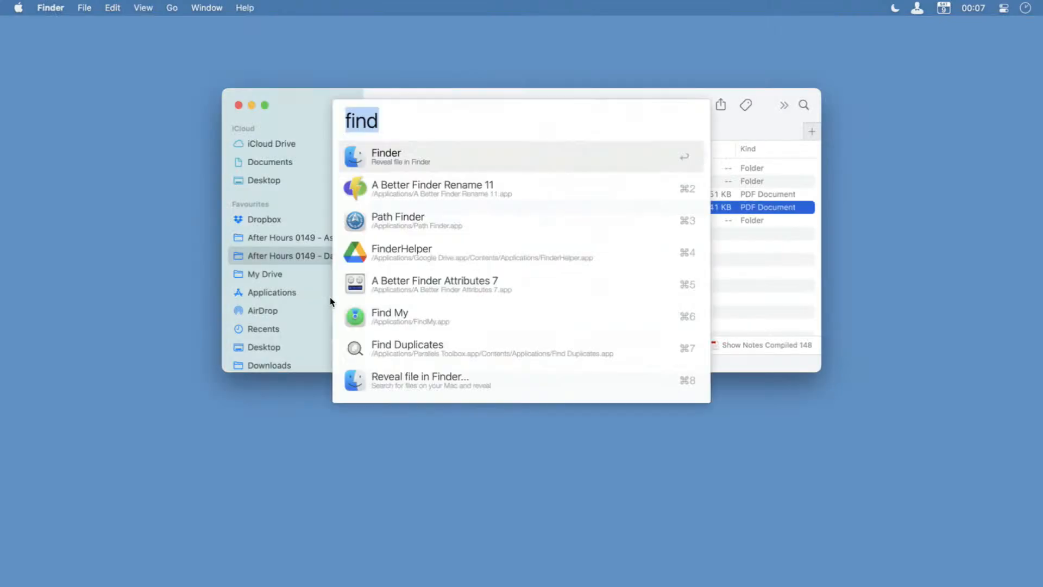
pyautogui.write('scriv')
pyautogui.press('Return')
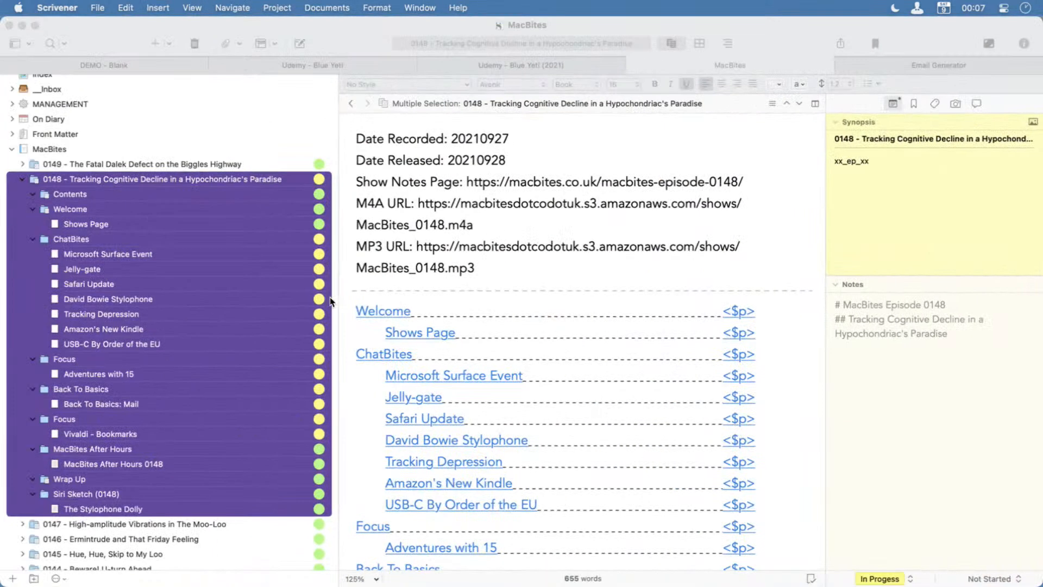
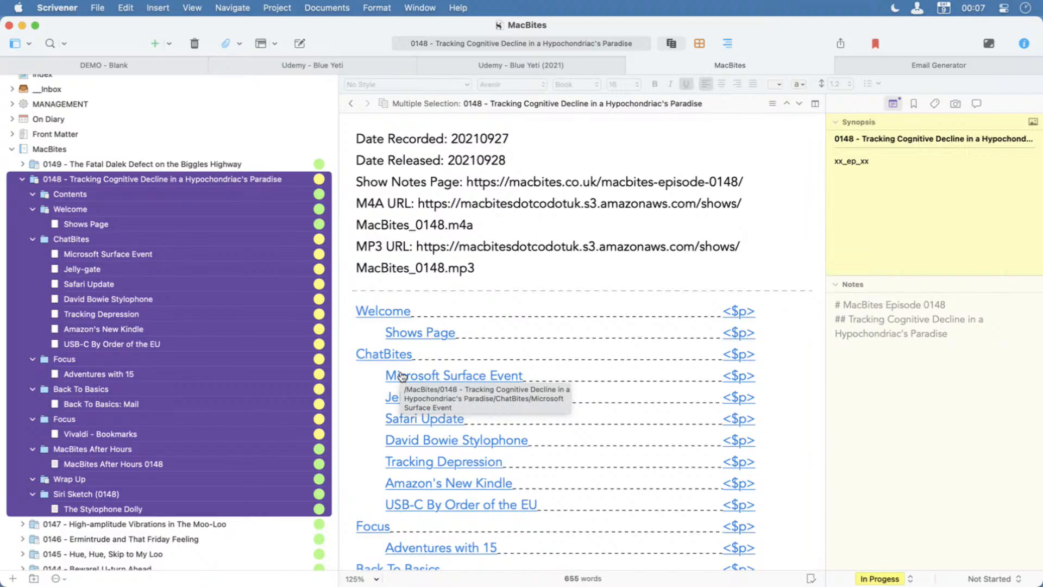
# Save the project and set up its compile with the MacBites Show Notes format for MultiMarkdown → Web Page (.html).
pyautogui.press('super+s')
pyautogui.press('alt+super+e')
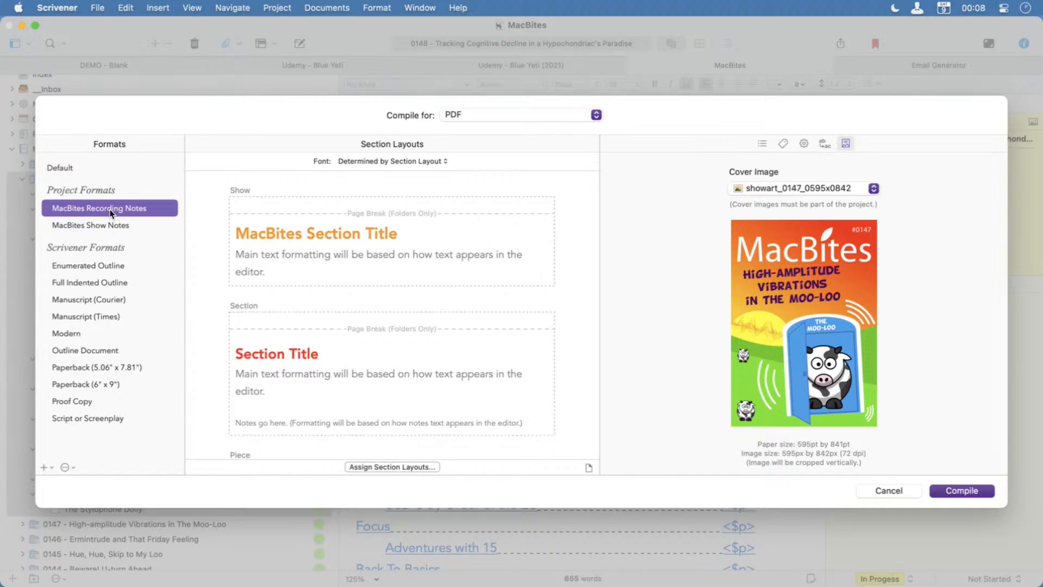
pyautogui.click(108, 225)
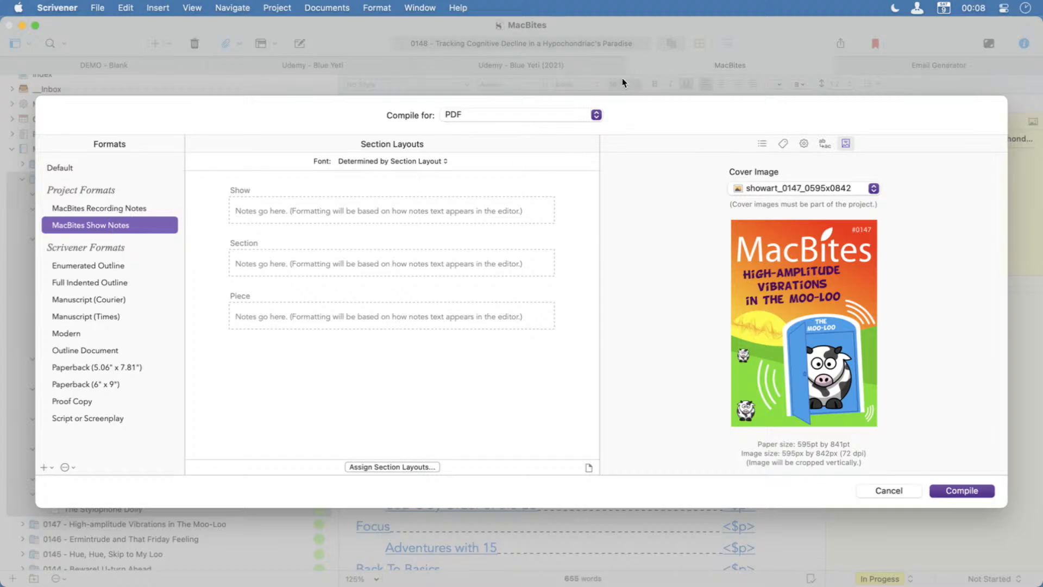
pyautogui.click(525, 113)
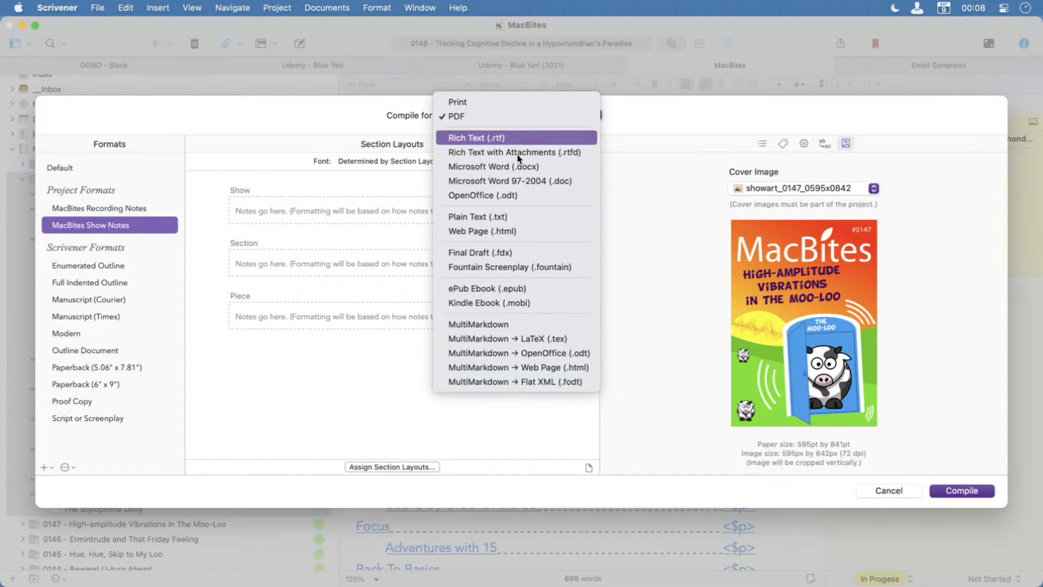
pyautogui.click(509, 366)
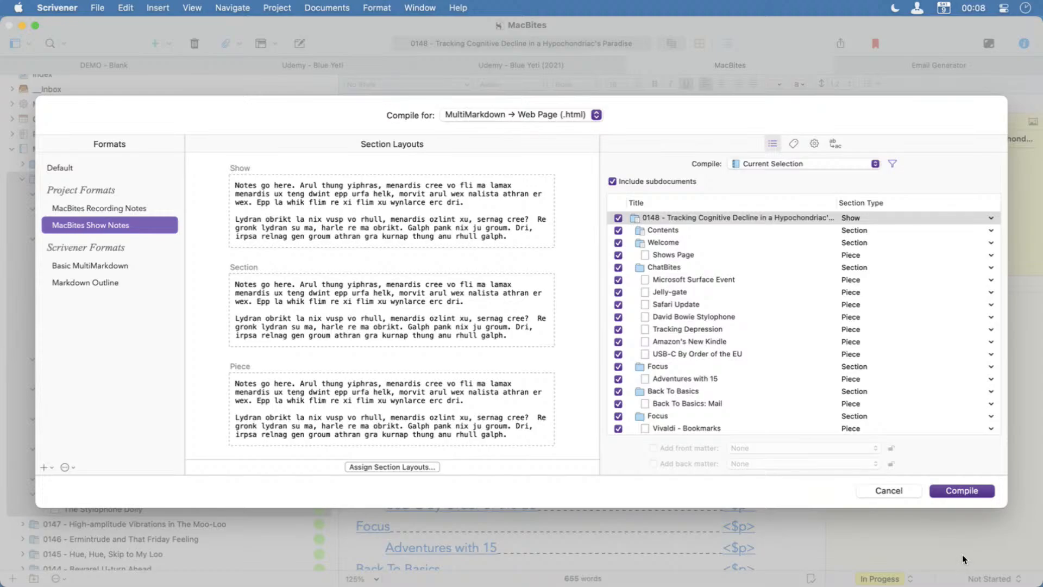
# Compile the episode 0148 selection and export it as Show Notes Compiled 148 in the After Hours 0149 - Data folder.
pyautogui.click(961, 490)
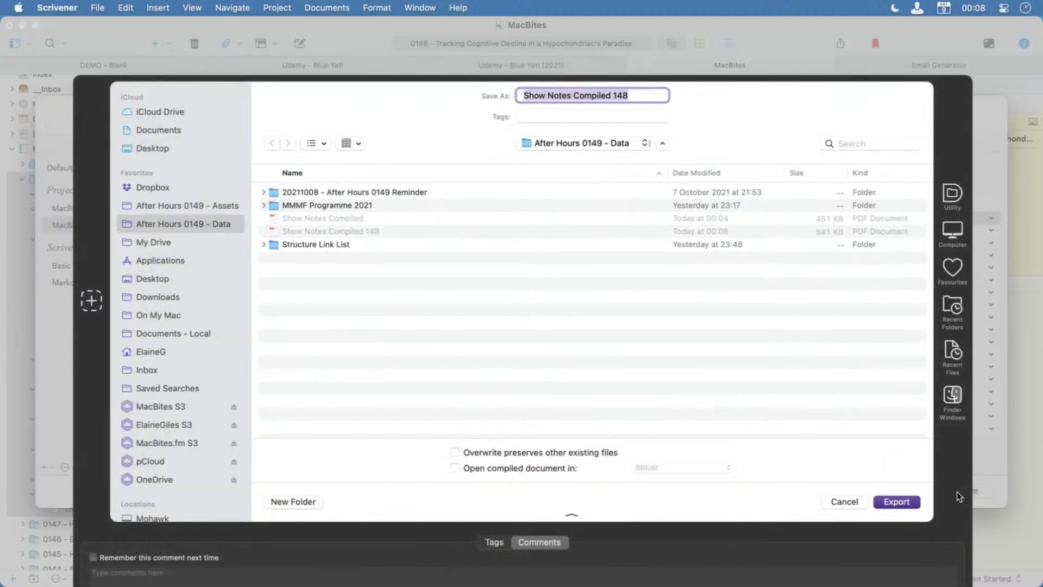
pyautogui.press('Right')
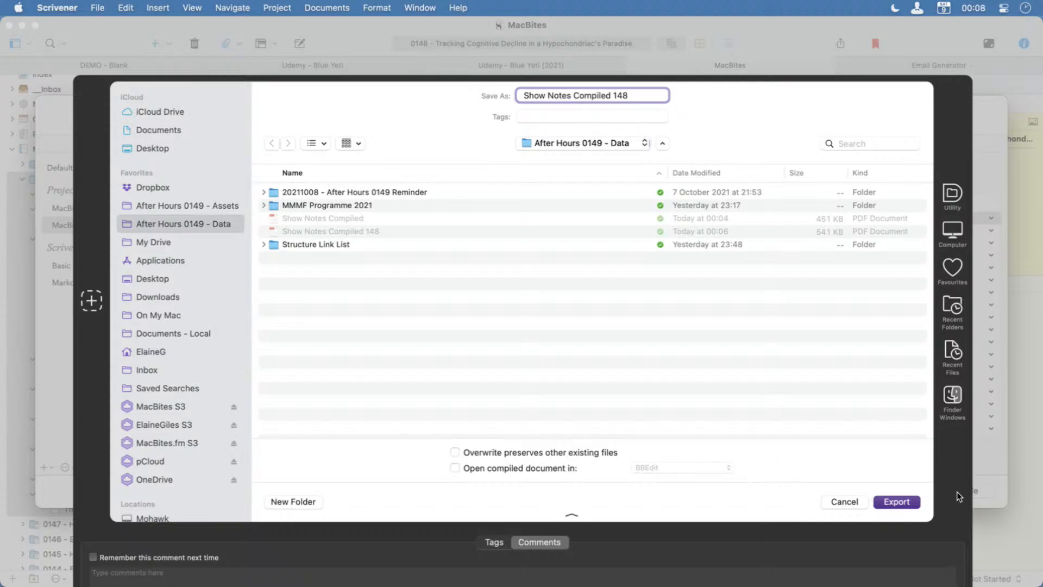
pyautogui.press('Return')
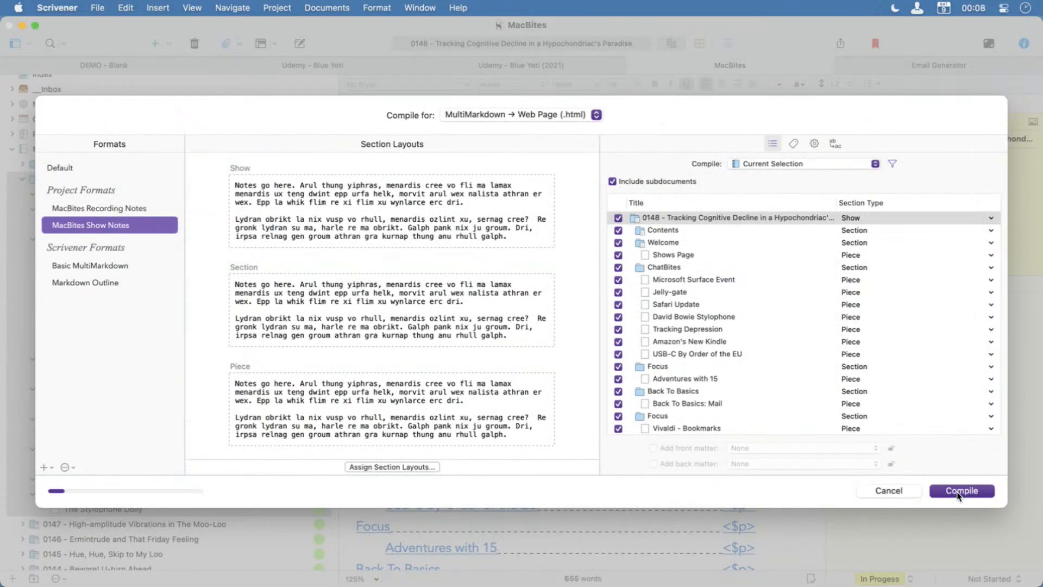
# Switch to Finder and enlarge the After Hours 0149 - Data window to fill the screen.
pyautogui.press('super+space')
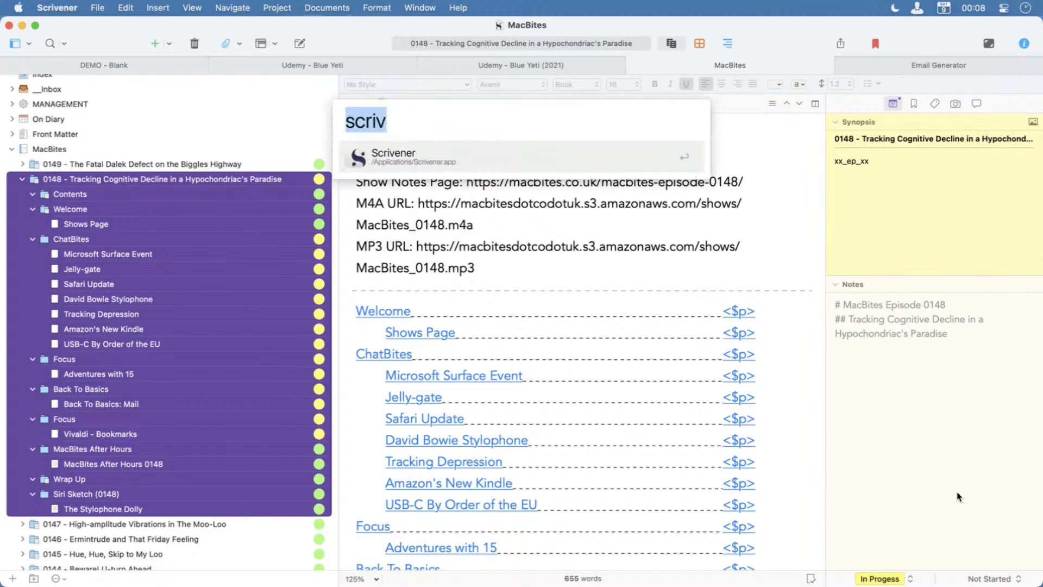
pyautogui.write('find')
pyautogui.press('Return')
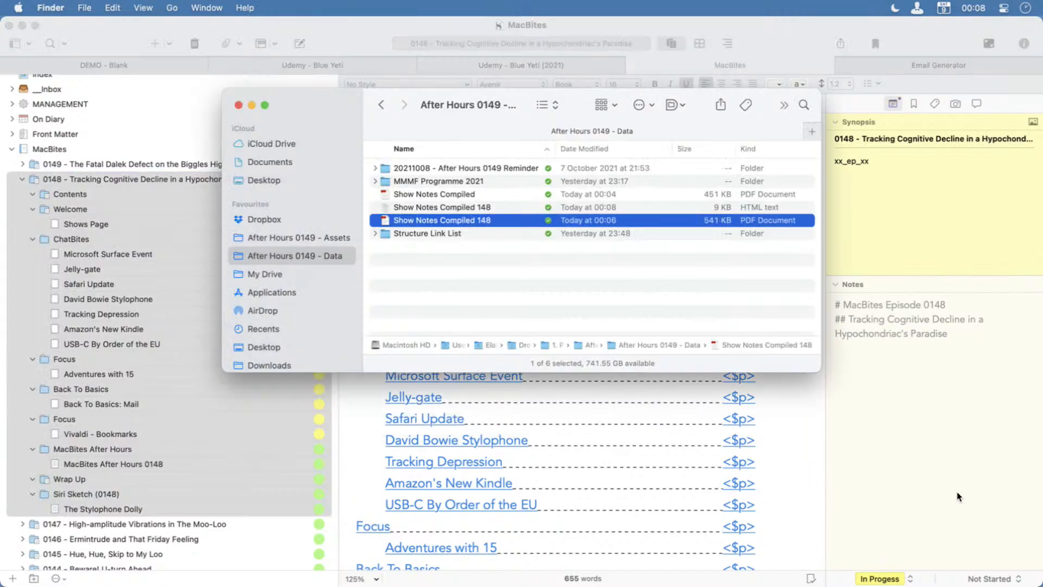
pyautogui.hotkey('ctrl', 'alt', 'Return')
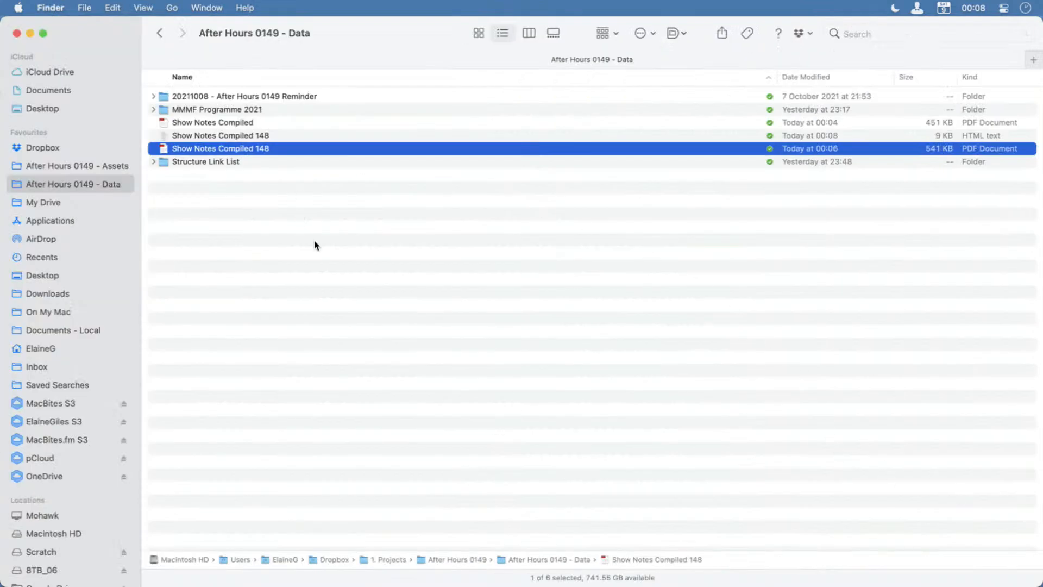
# Select the HTML version of Show Notes Compiled 148 among the compiled files and open it in the Vivaldi browser.
pyautogui.click(253, 125)
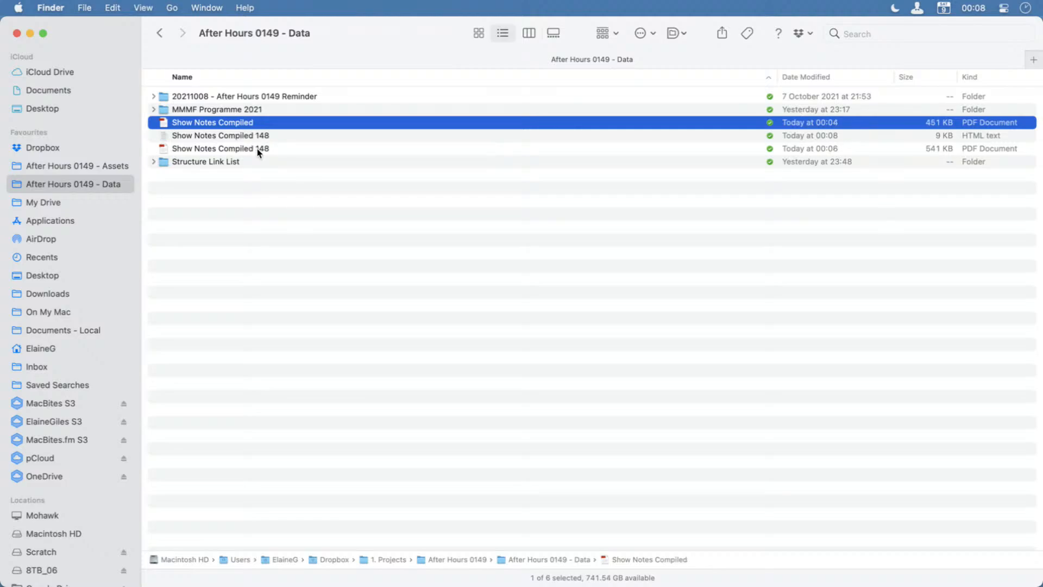
pyautogui.click(257, 149)
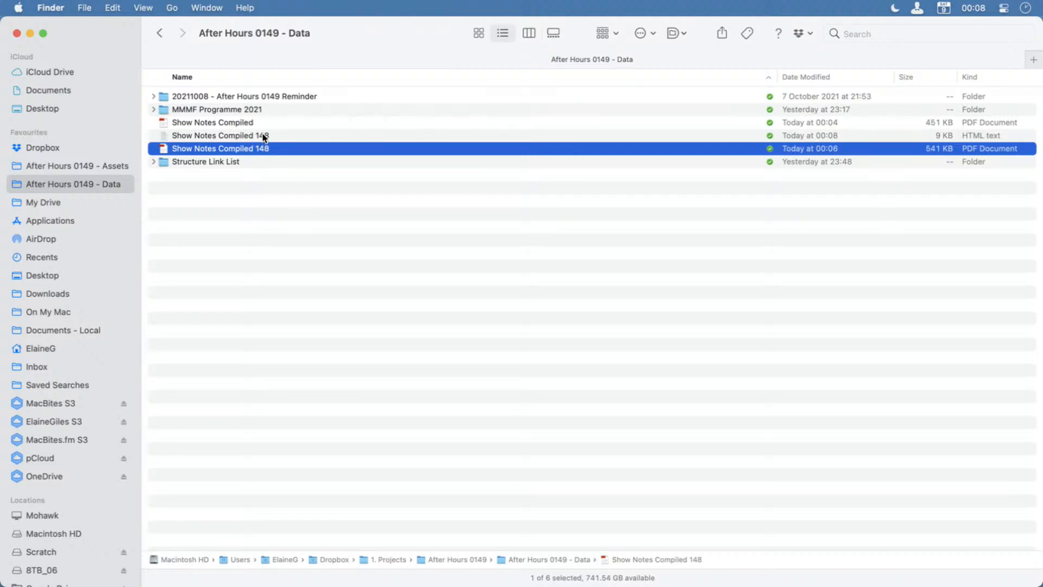
pyautogui.click(262, 136)
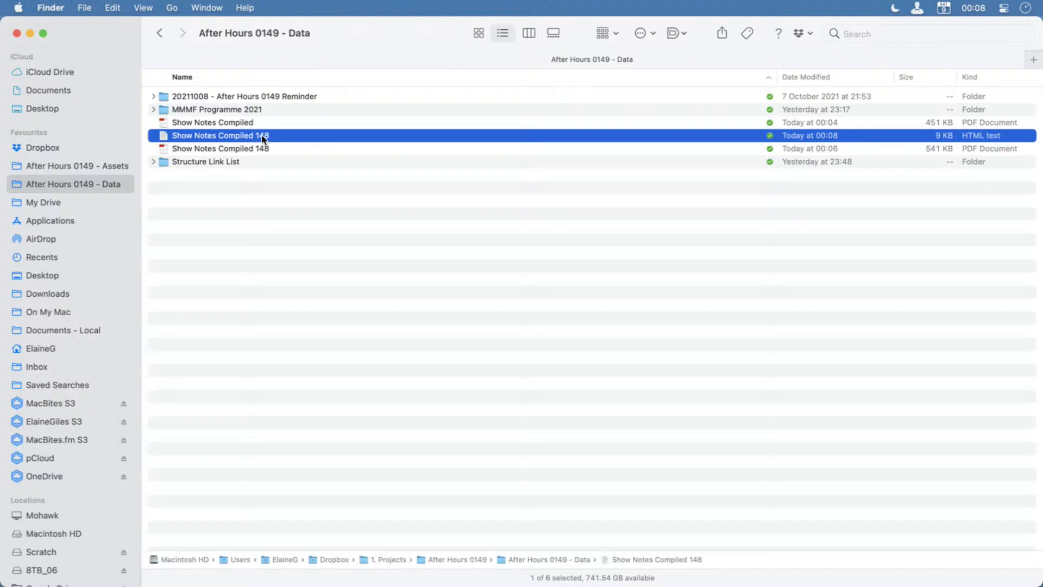
pyautogui.moveTo(262, 137); pyautogui.dragTo(1042, 406)
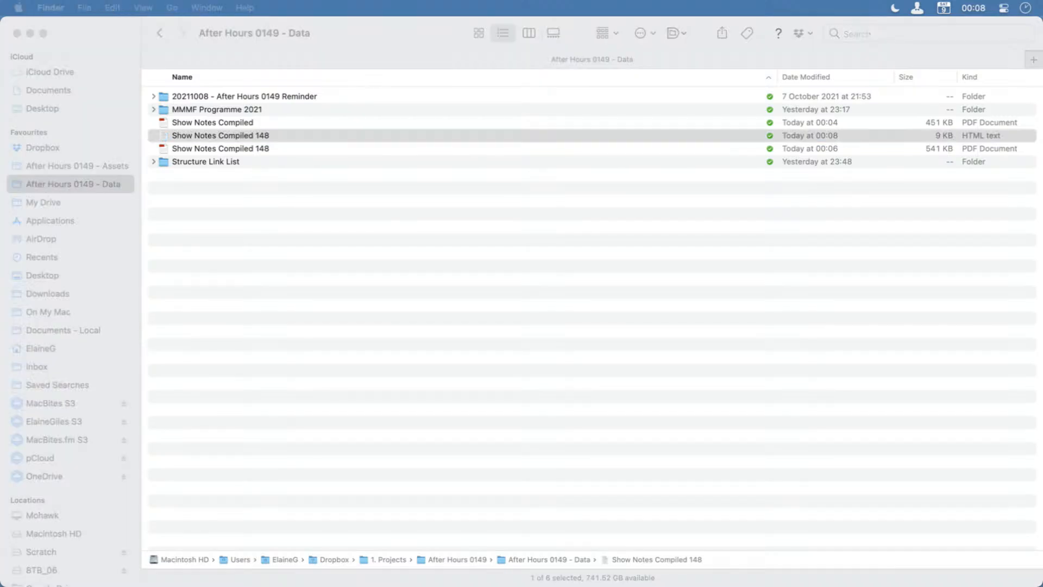
pyautogui.doubleClick(195, 136)
pyautogui.moveTo(1042, 406); pyautogui.dragTo(216, 25)
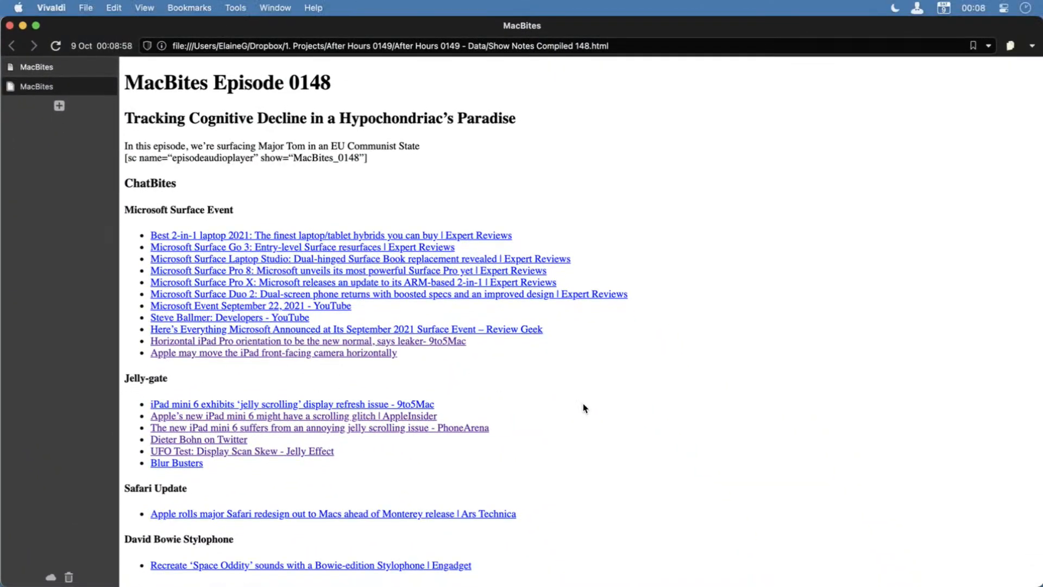
# Look through the compiled show notes page down to Contact Us and back, and put the Vivaldi window away.
pyautogui.scroll(-10, 594, 519)
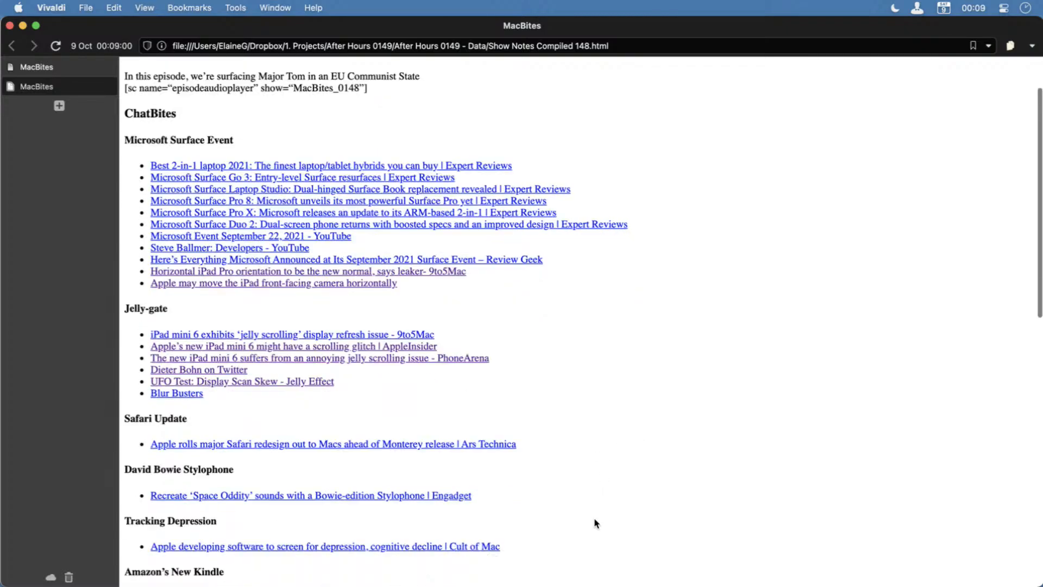
pyautogui.scroll(-9, 594, 523)
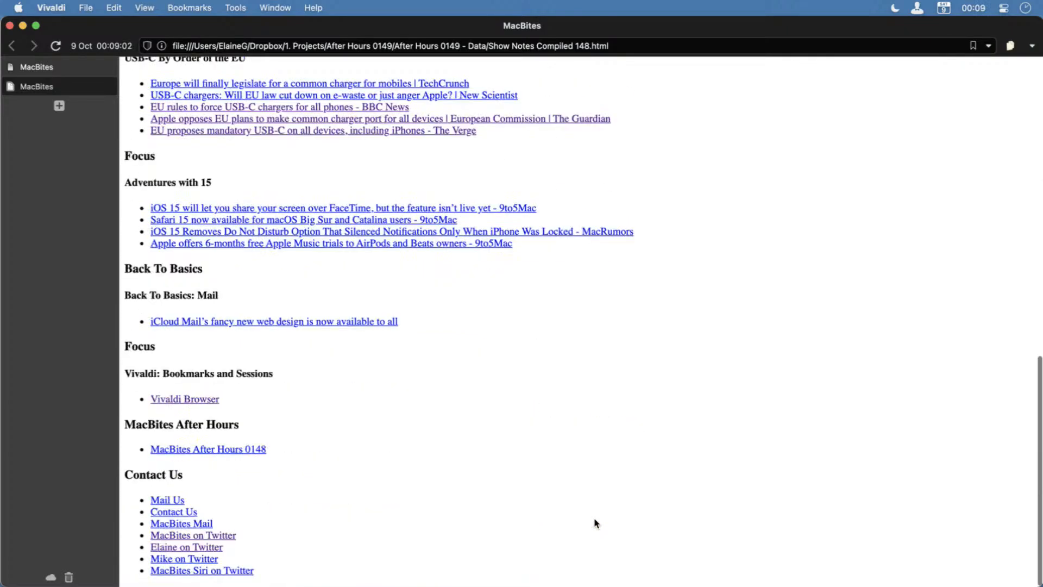
pyautogui.scroll(20, 594, 520)
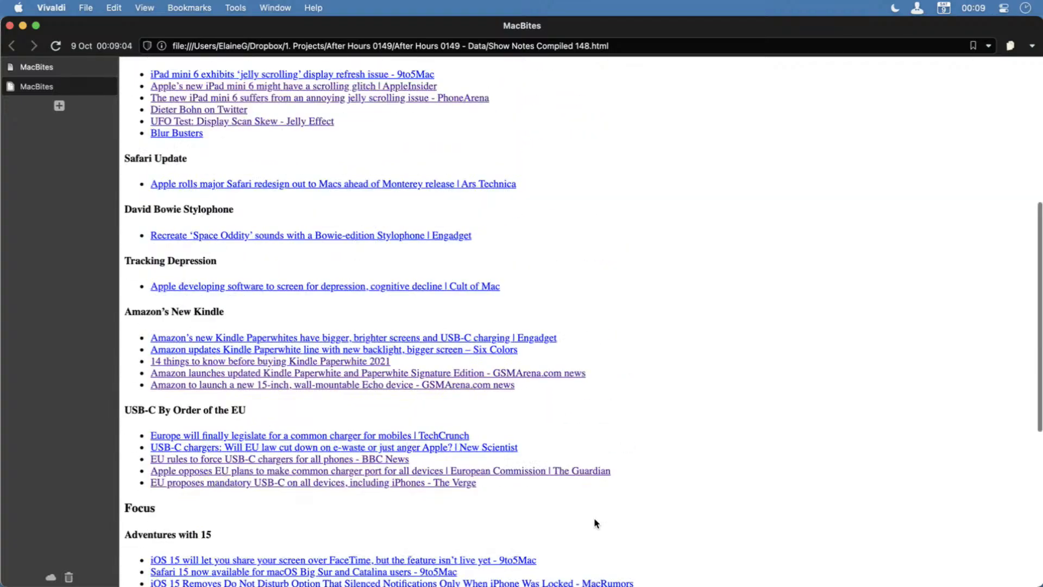
pyautogui.scroll(1, 594, 523)
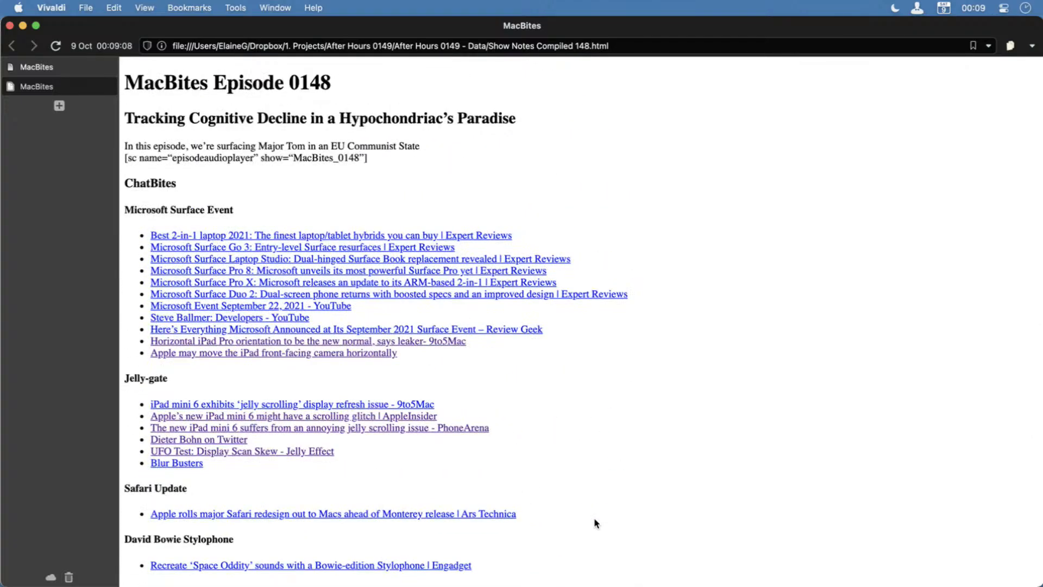
pyautogui.doubleClick(311, 27)
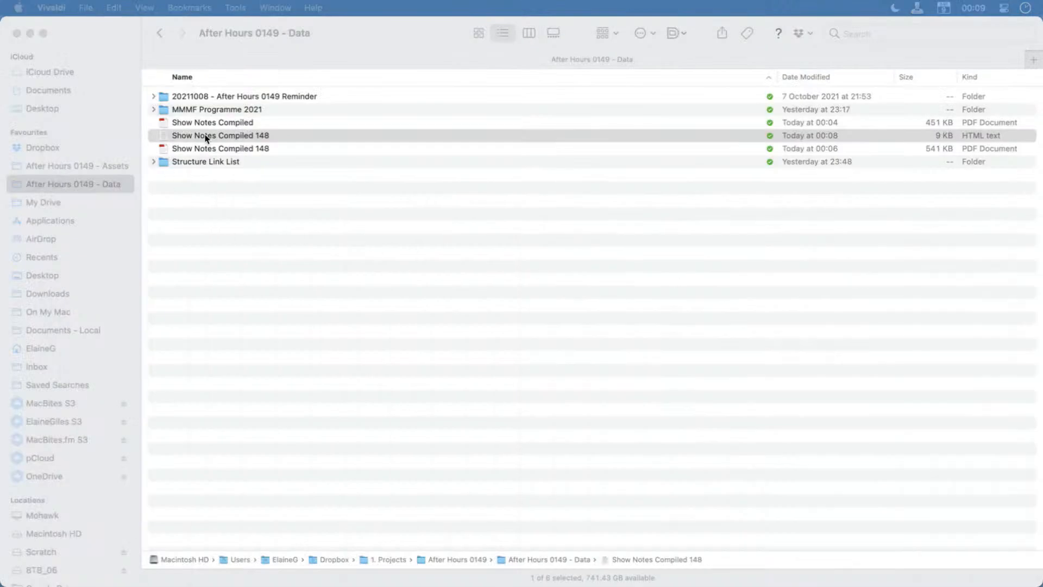
# Open the Show Notes Compiled 148 HTML file in BBEdit and examine its heading and link list source.
pyautogui.rightClick(206, 135)
pyautogui.moveTo(268, 163)
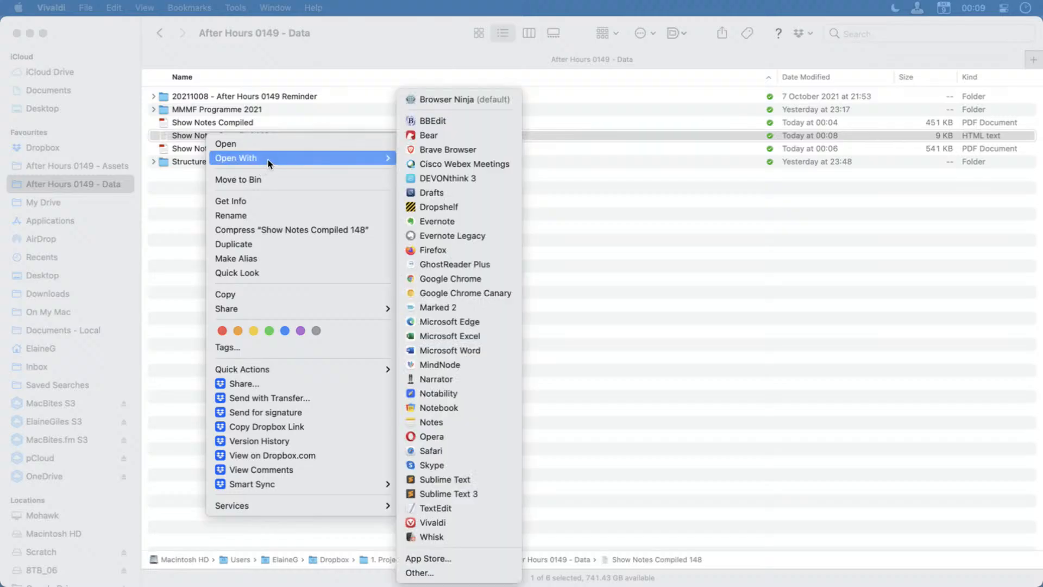
pyautogui.click(462, 121)
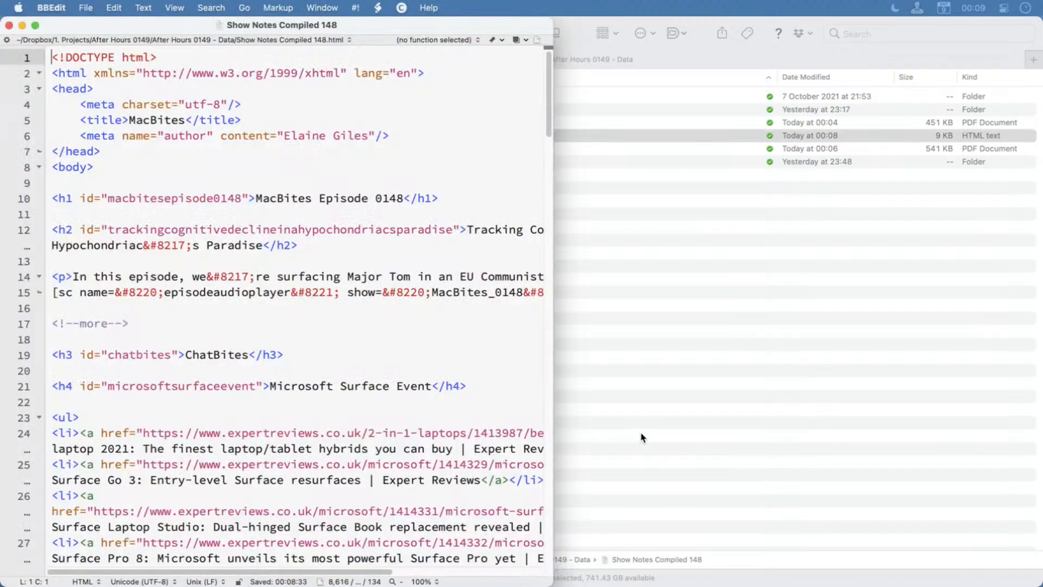
pyautogui.scroll(-10, 400, 374)
pyautogui.scroll(-15, 400, 413)
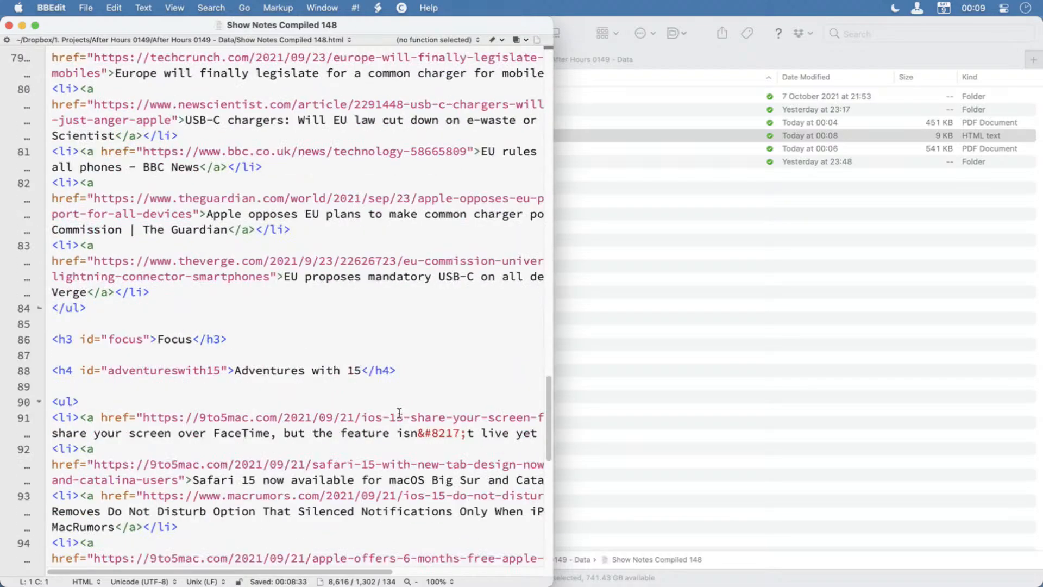
pyautogui.scroll(20, 399, 414)
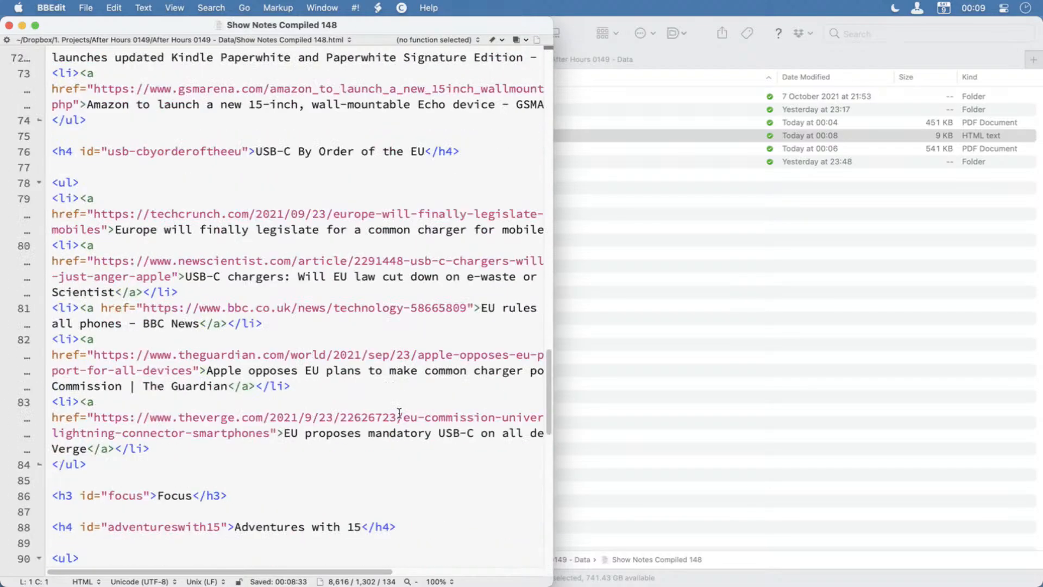
pyautogui.scroll(2, 399, 412)
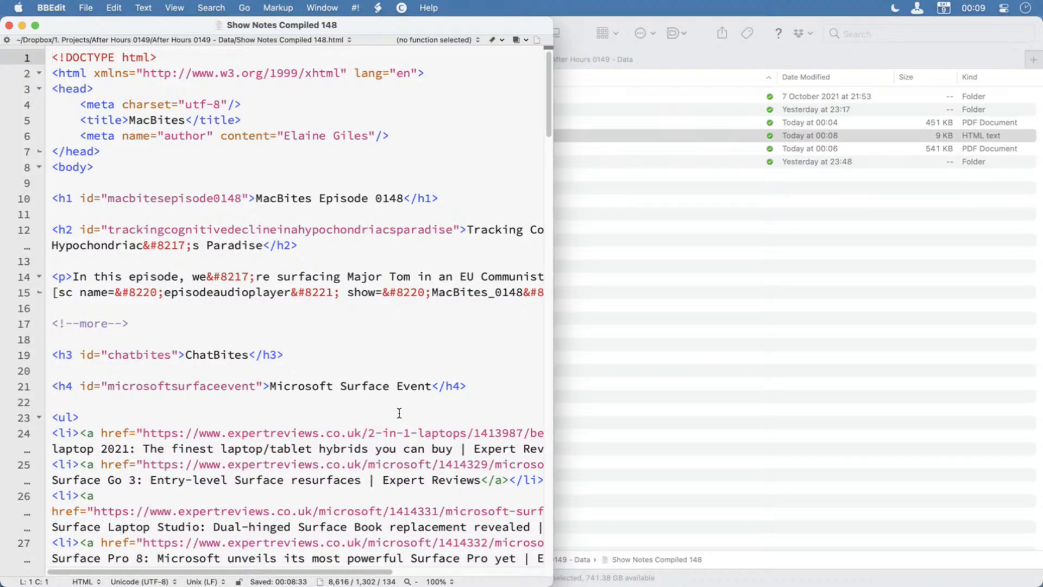
pyautogui.scroll(-10, 316, 345)
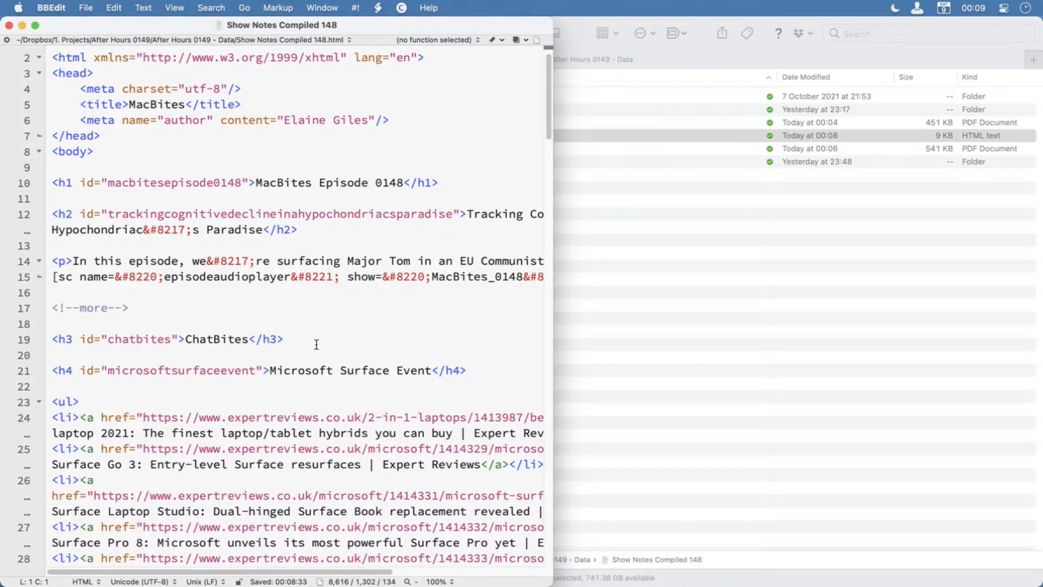
pyautogui.scroll(-8, 316, 345)
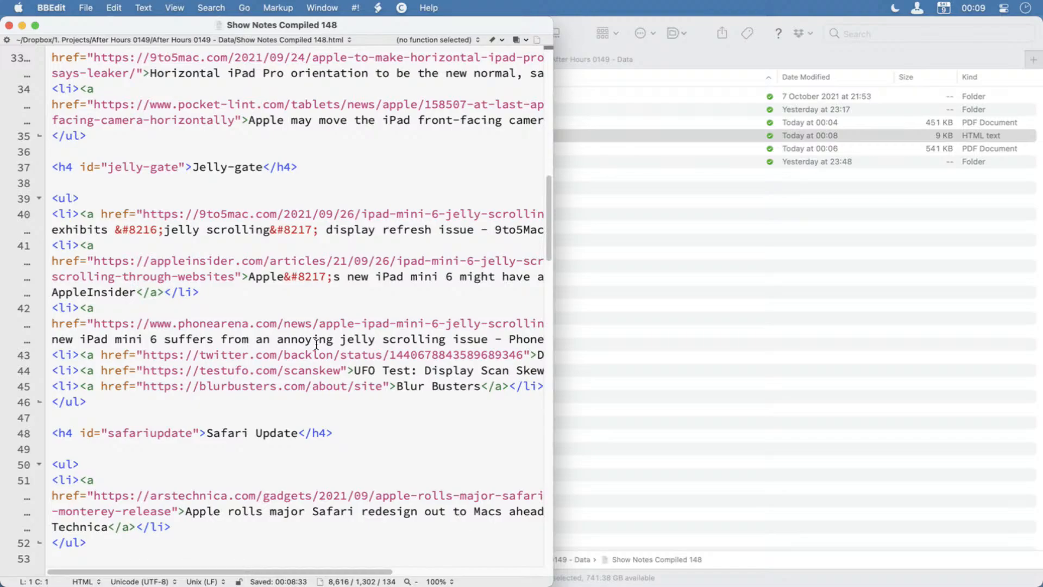
pyautogui.scroll(18, 316, 345)
# Select the entire HTML source of the show notes and quit BBEdit.
pyautogui.click(317, 342)
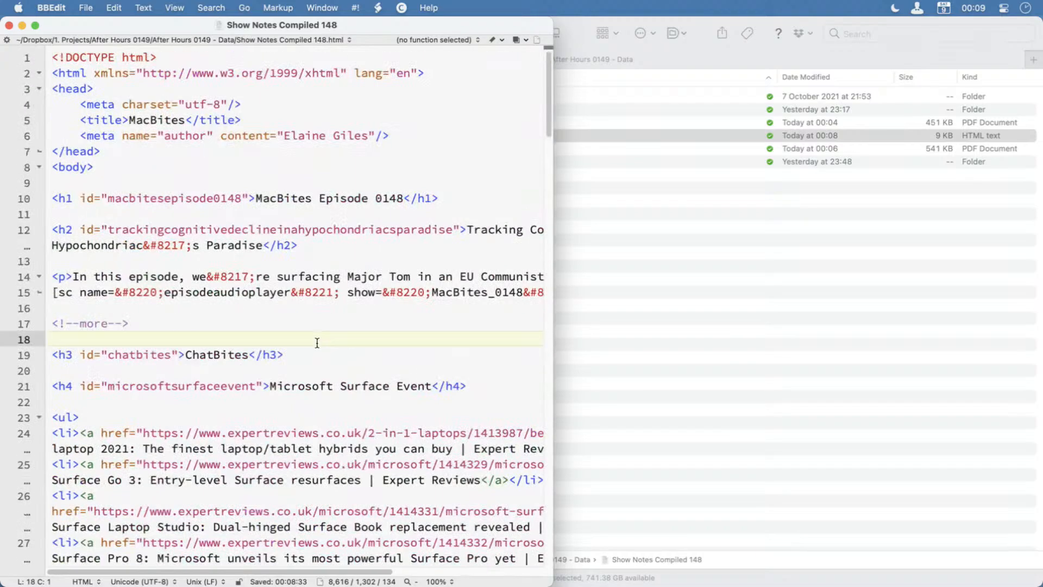
pyautogui.press('super+a')
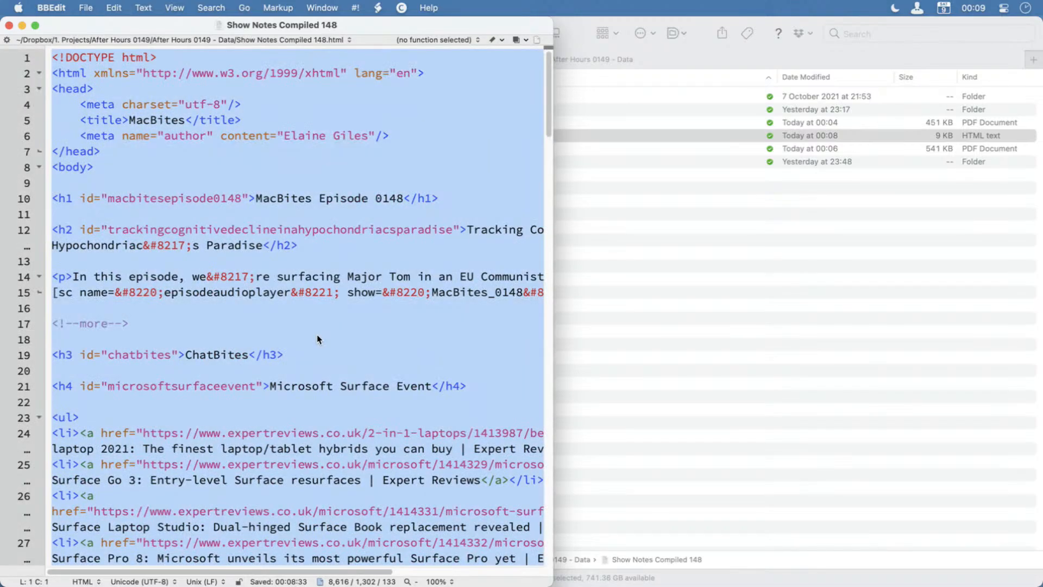
pyautogui.press('super+q')
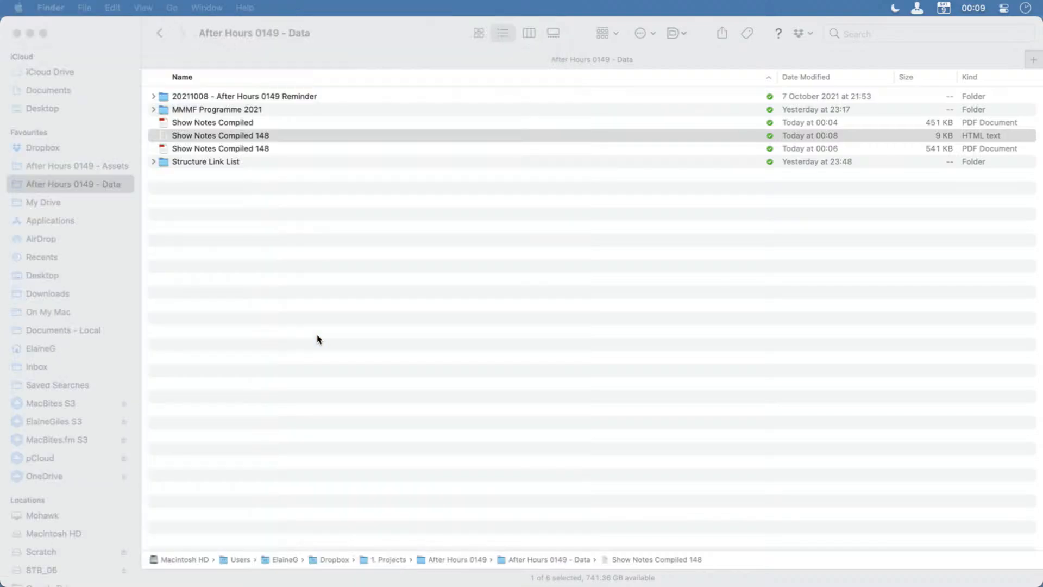
# Launch Ulysses from the app launcher.
pyautogui.hotkey('alt', 'space')
pyautogui.write('find')
pyautogui.press('BackSpace')
pyautogui.press('BackSpace')
pyautogui.press('BackSpace')
pyautogui.press('BackSpace')
pyautogui.write('uly')
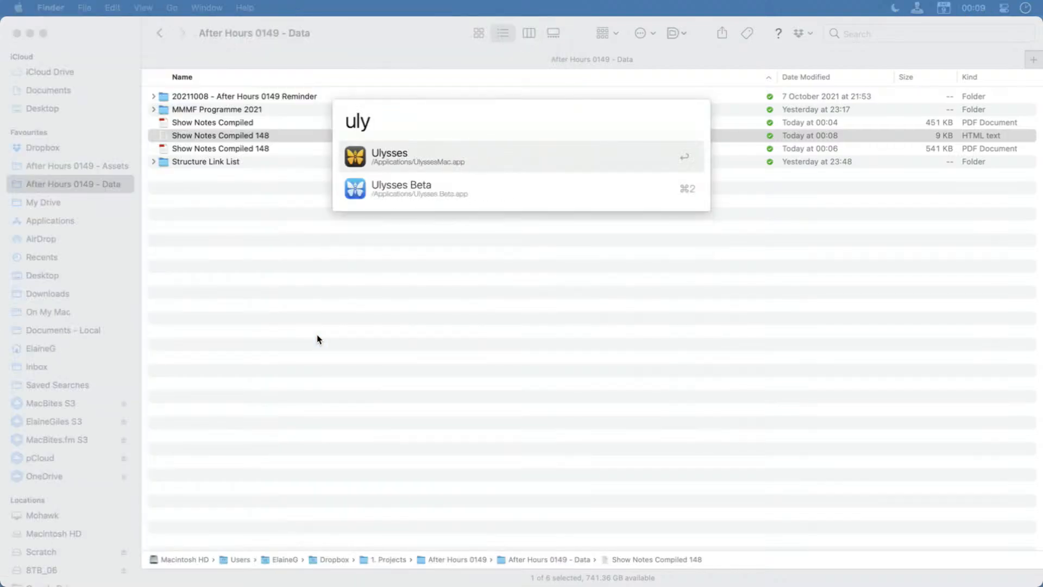
pyautogui.press('Return')
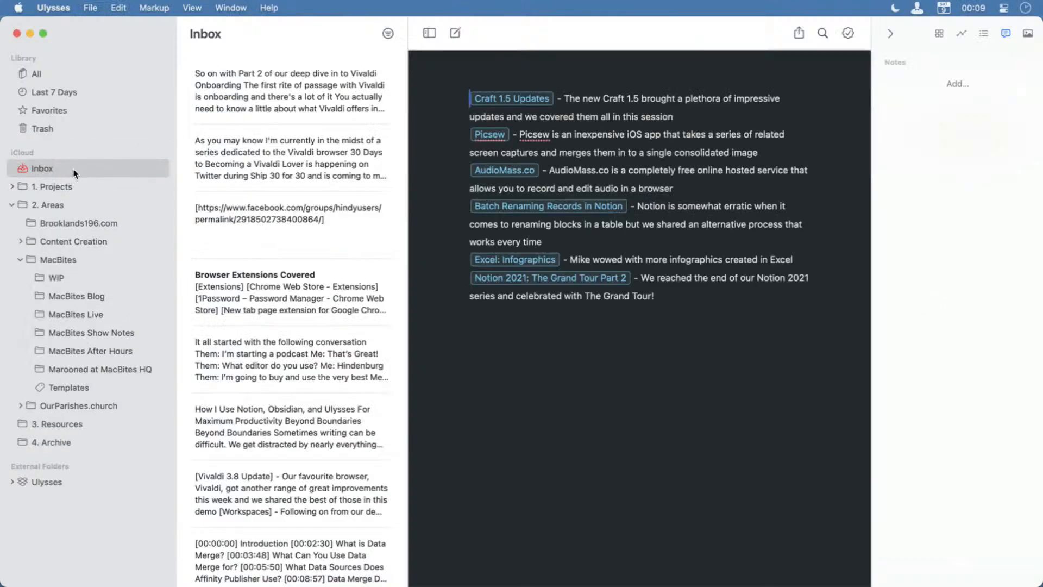
# Create a new empty sheet in the Inbox and hide the library and sheet list.
pyautogui.press('super+n')
pyautogui.click(323, 96)
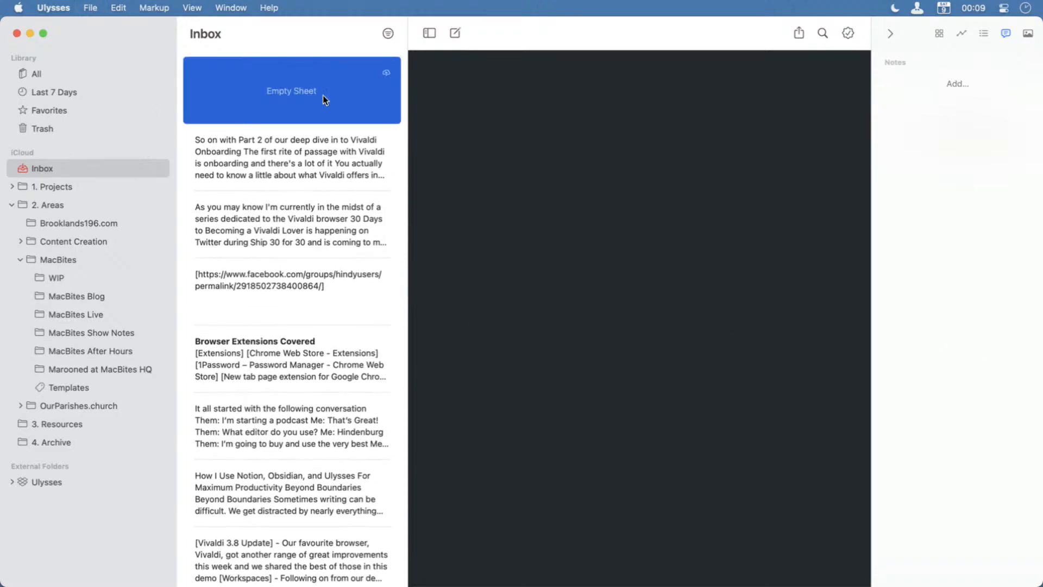
pyautogui.click(429, 33)
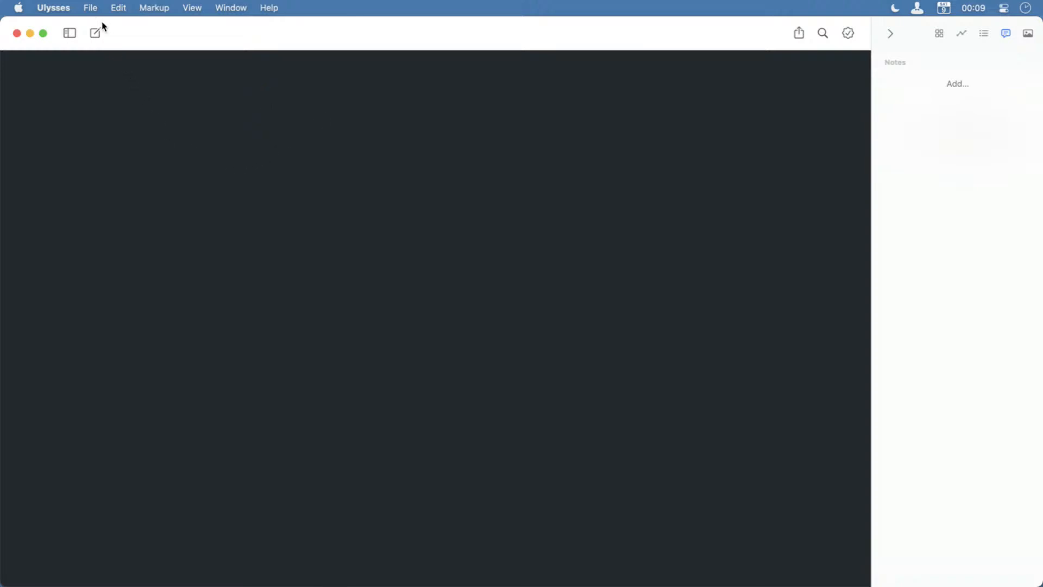
# Try to paste the copied show notes source from Markdown into the empty sheet, and clear the pasted content.
pyautogui.click(91, 7)
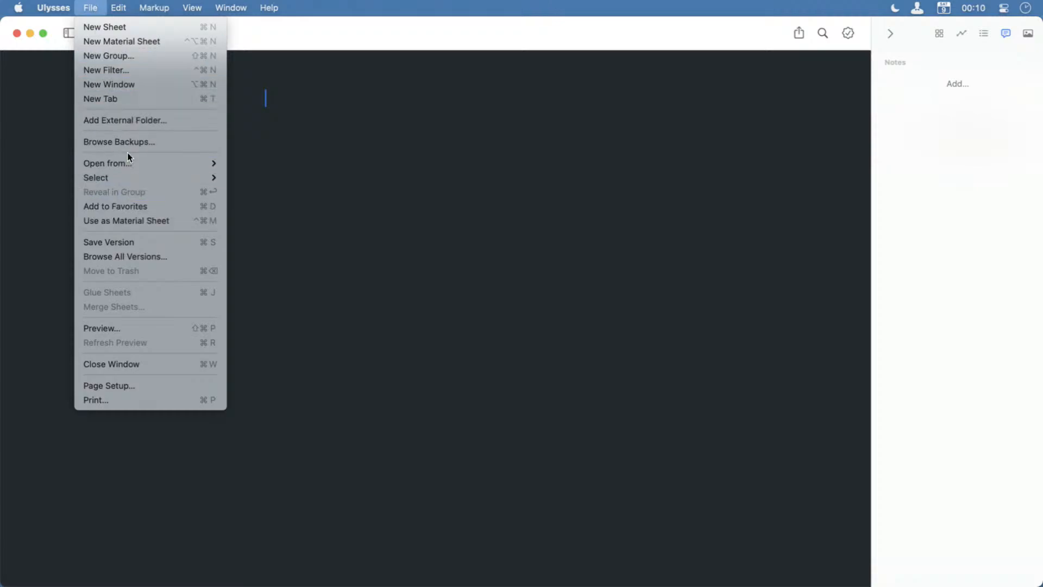
pyautogui.moveTo(132, 3)
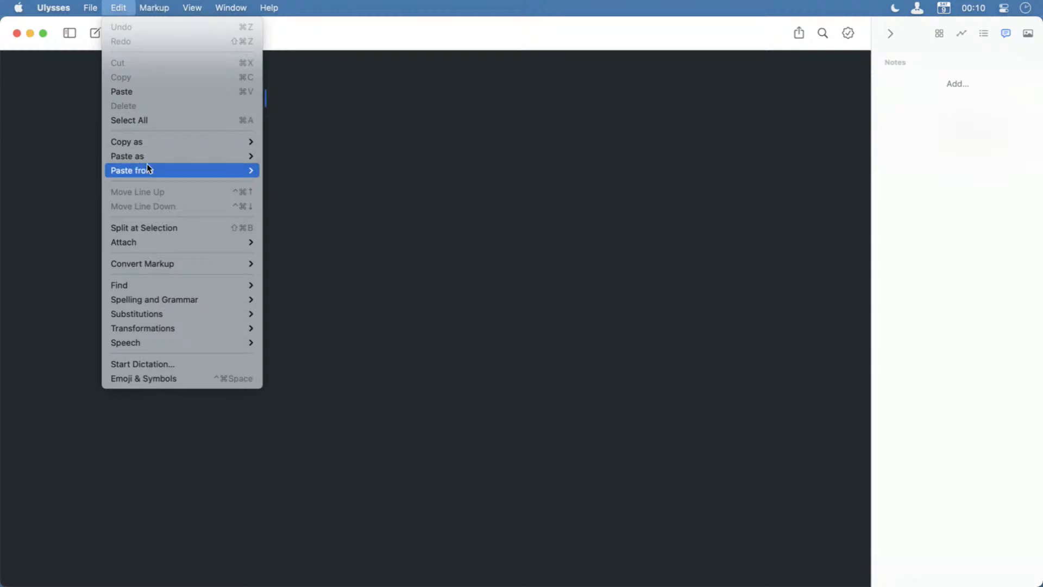
pyautogui.moveTo(150, 168)
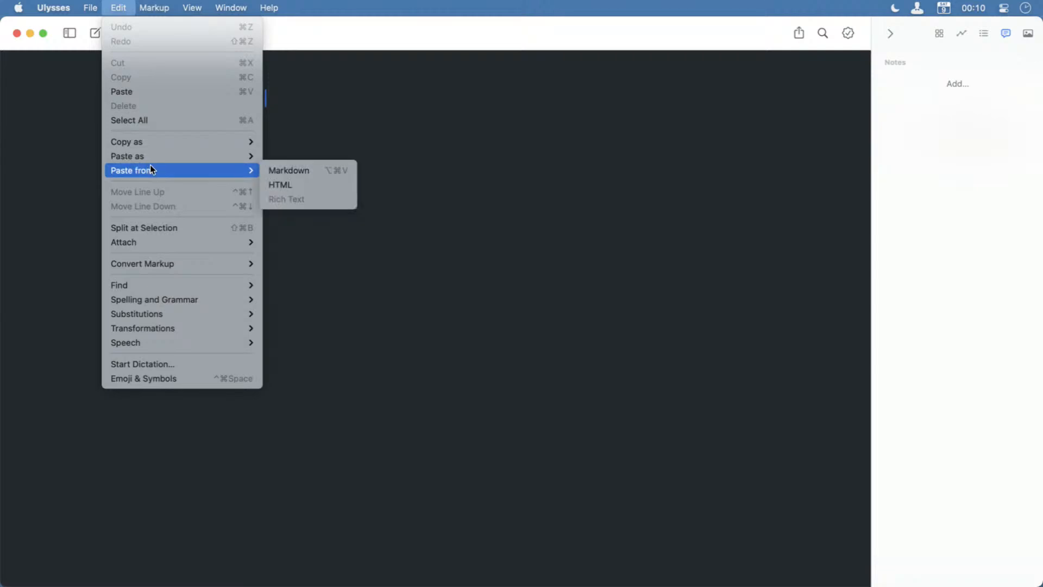
pyautogui.click(328, 171)
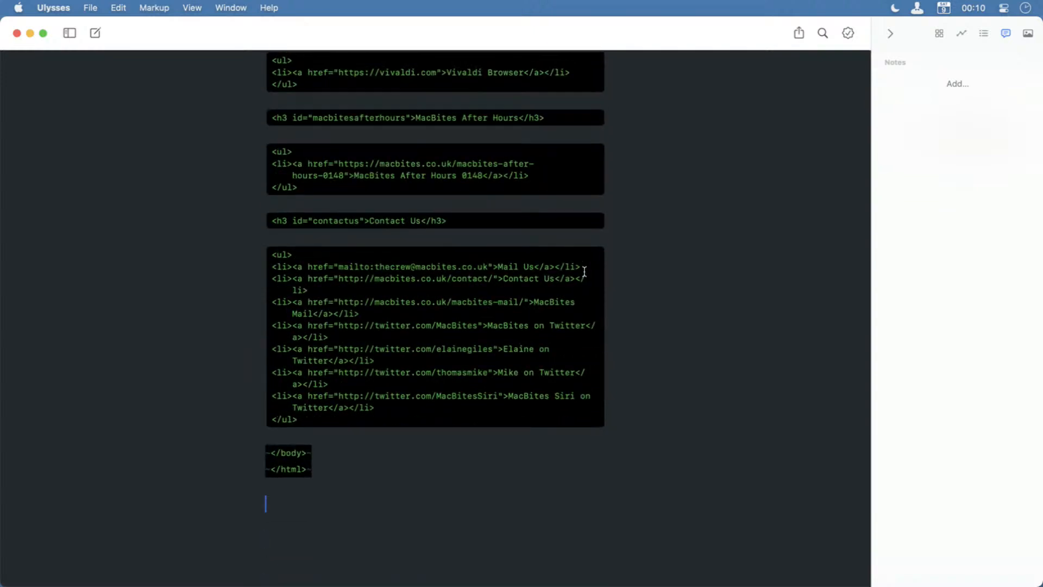
pyautogui.press('super+a')
pyautogui.press('BackSpace')
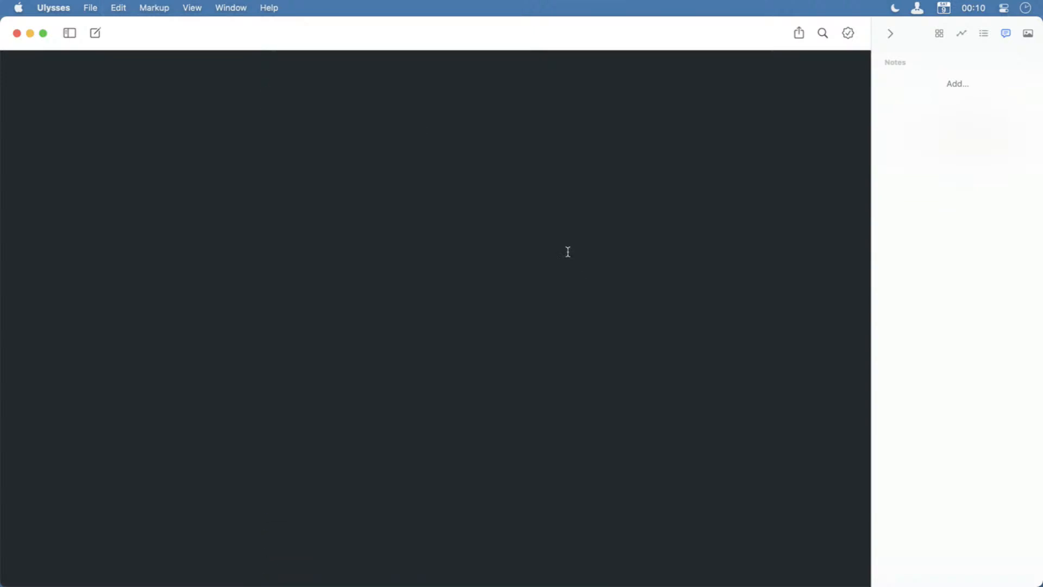
# Paste the copied show notes from HTML into the empty sheet and review them back up to the episode title.
pyautogui.click(117, 8)
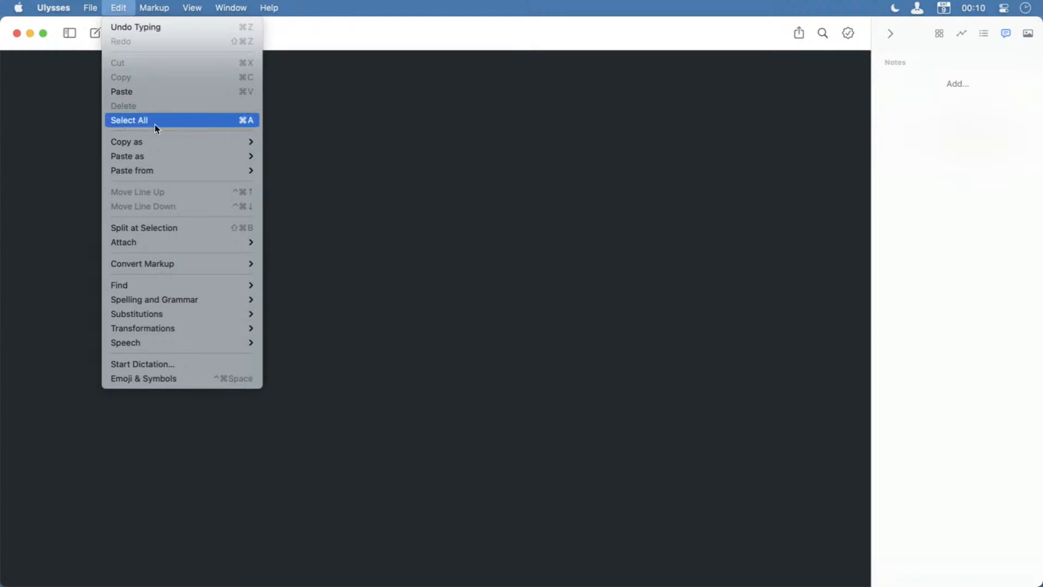
pyautogui.moveTo(173, 170)
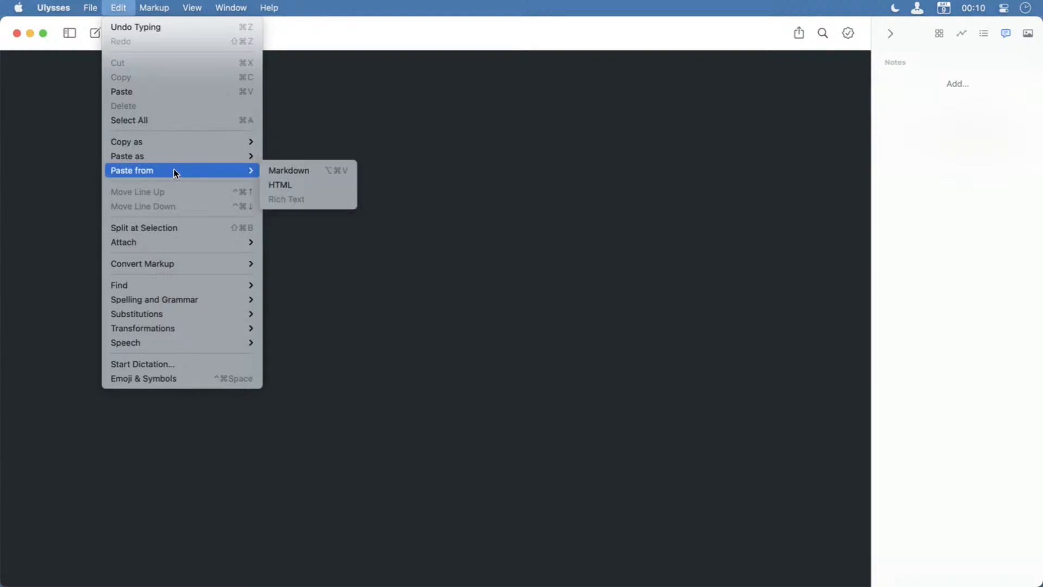
pyautogui.click(298, 181)
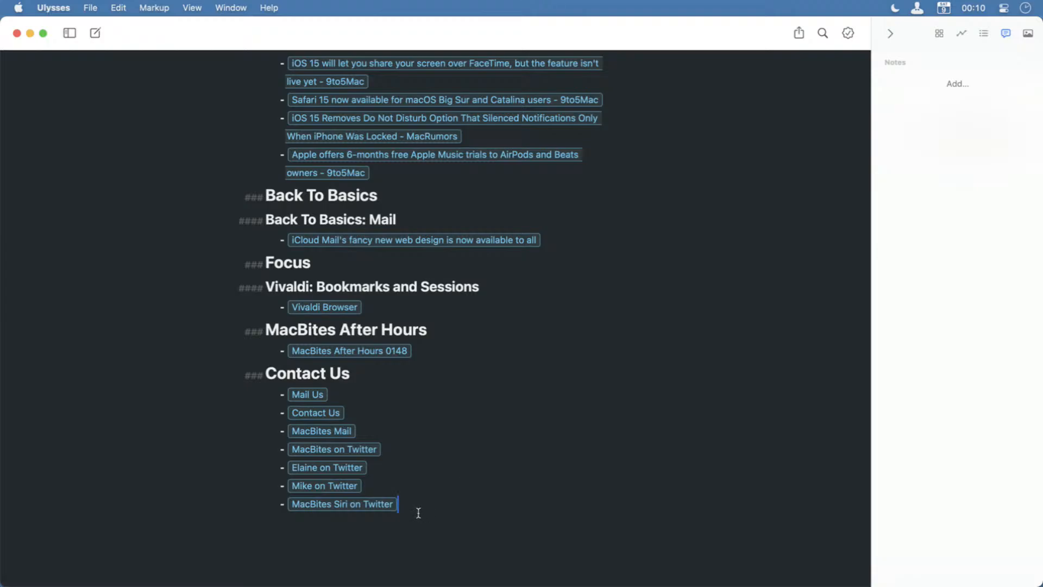
pyautogui.scroll(5, 388, 516)
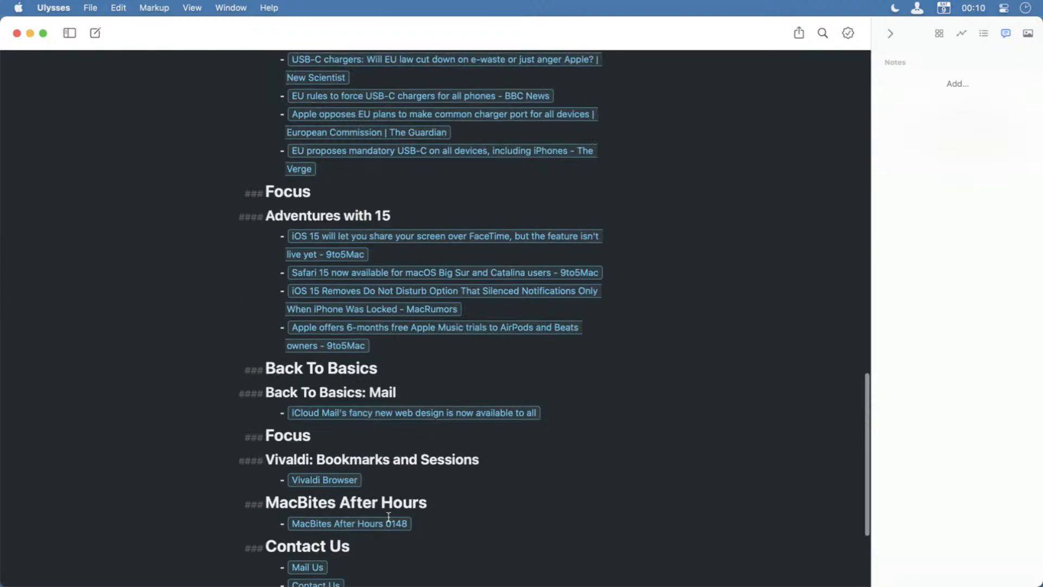
pyautogui.scroll(15, 388, 516)
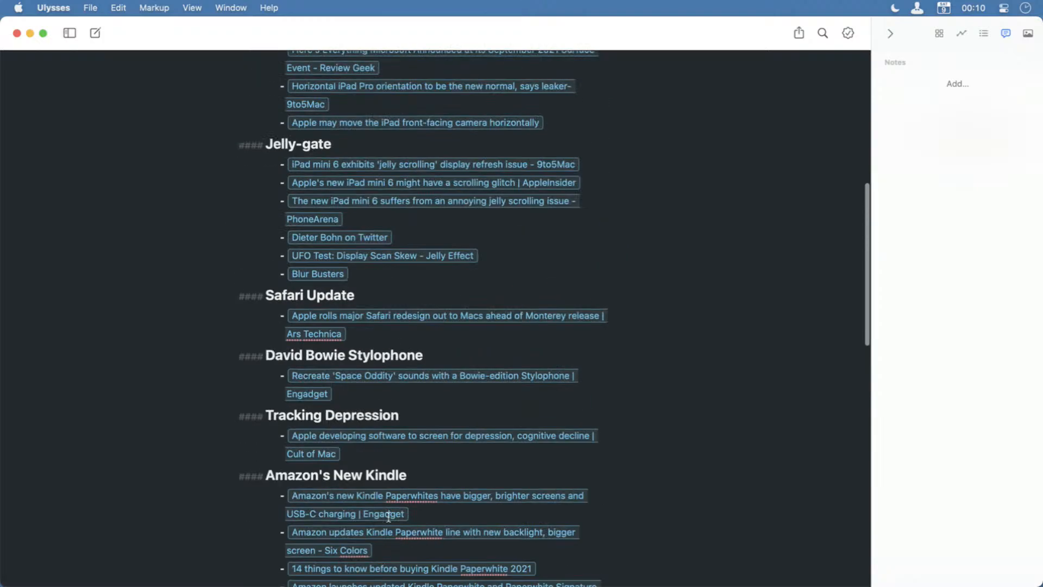
pyautogui.scroll(12, 388, 516)
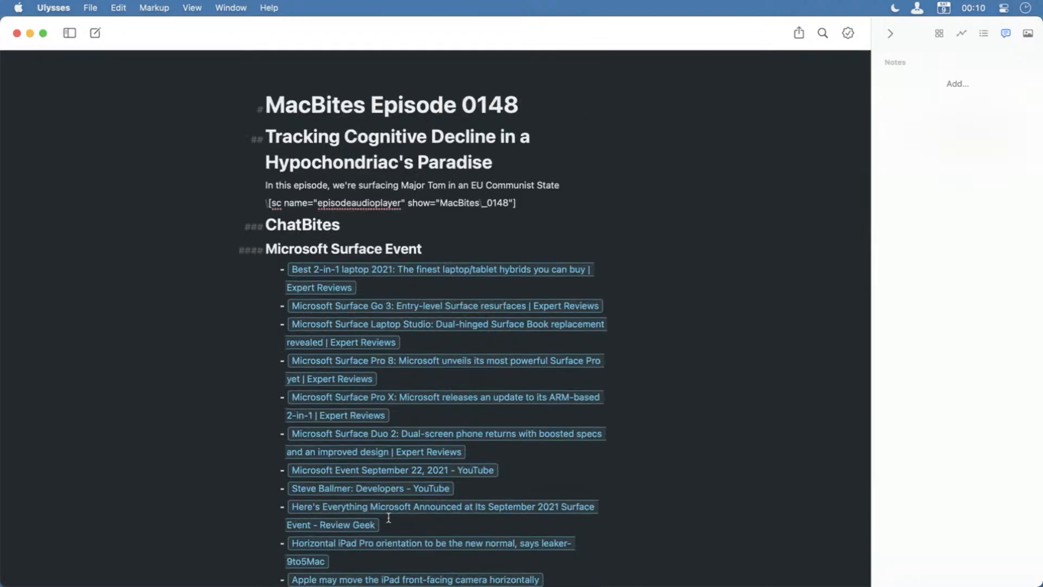
# Remove the escape backslash before the episodeaudioplayer shortcode and insert a raw source block on a new line below it.
pyautogui.click(274, 205)
pyautogui.click(516, 205)
pyautogui.press('super+Left')
pyautogui.press('Delete')
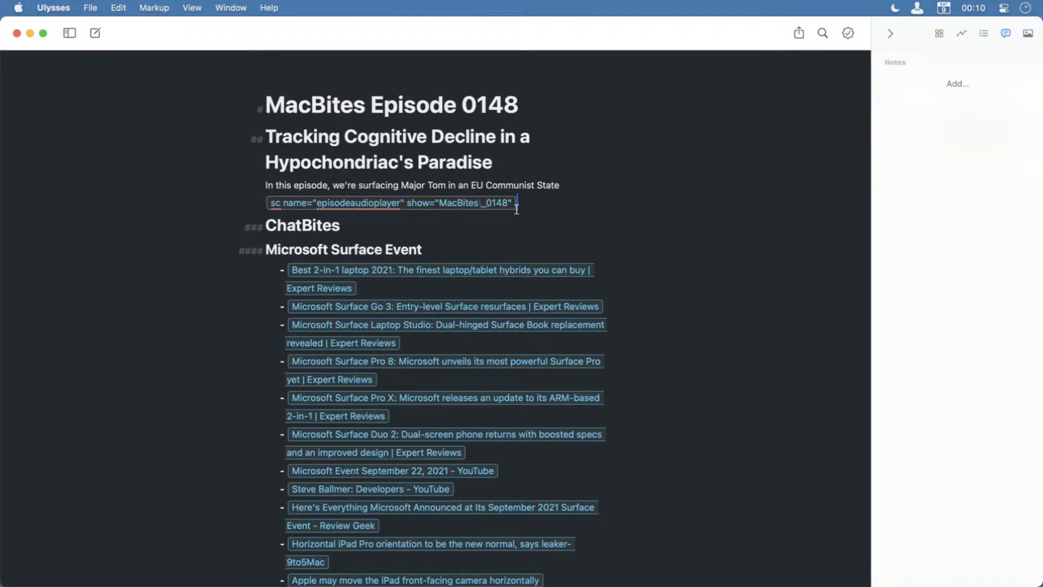
pyautogui.press('Return')
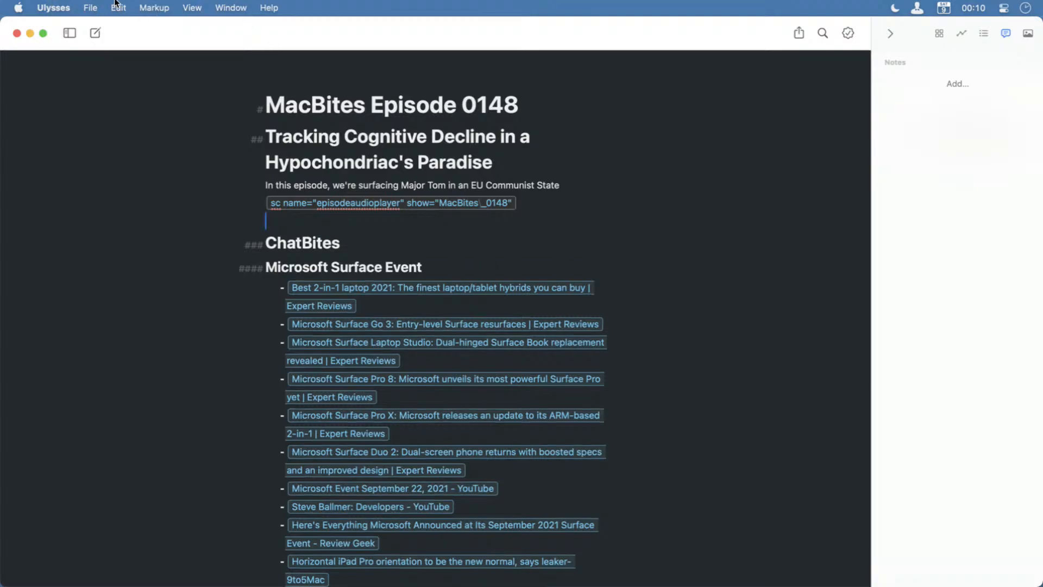
pyautogui.click(154, 7)
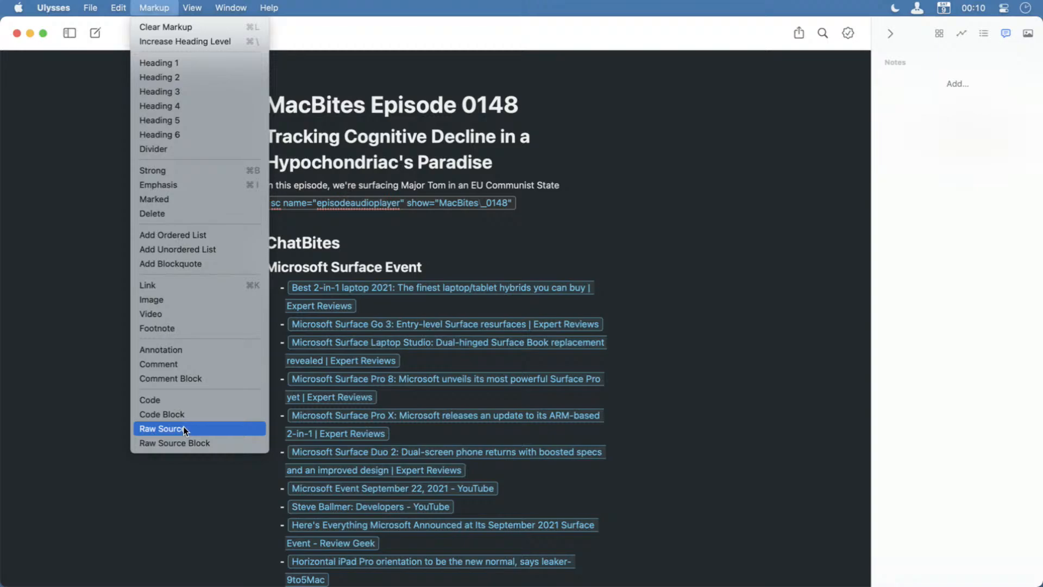
pyautogui.click(184, 443)
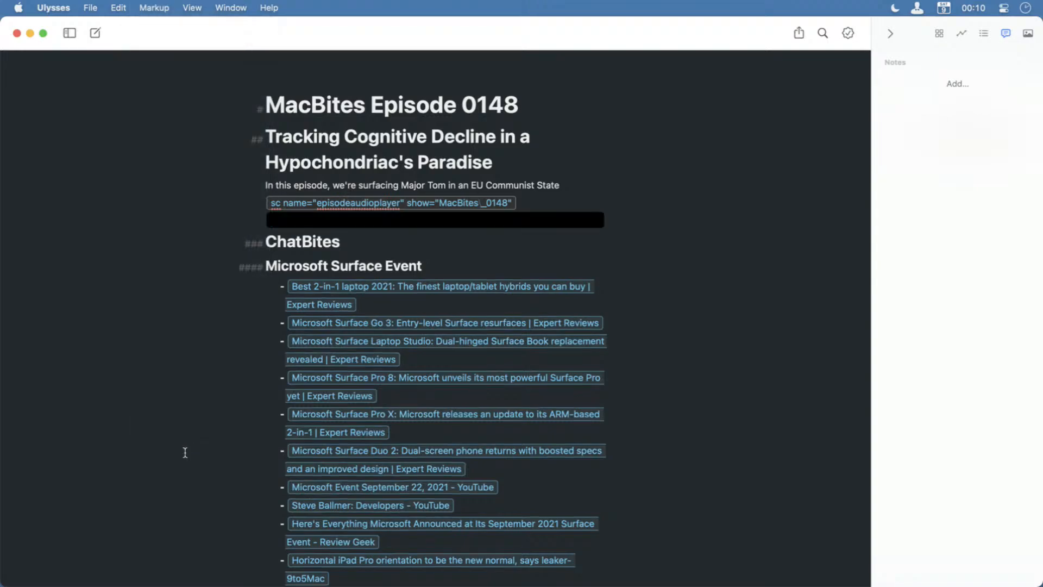
# Copy the episodeaudioplayer shortcode text into the raw source block and delete the original shortcode line above it.
pyautogui.moveTo(514, 206); pyautogui.dragTo(272, 203)
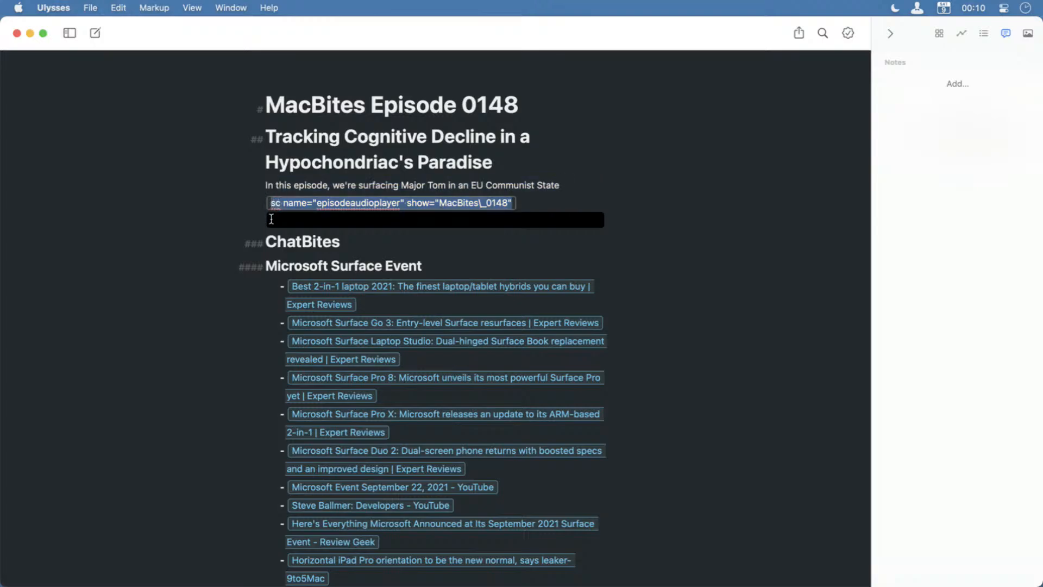
pyautogui.press('super+c')
pyautogui.click(271, 219)
pyautogui.press('super+v')
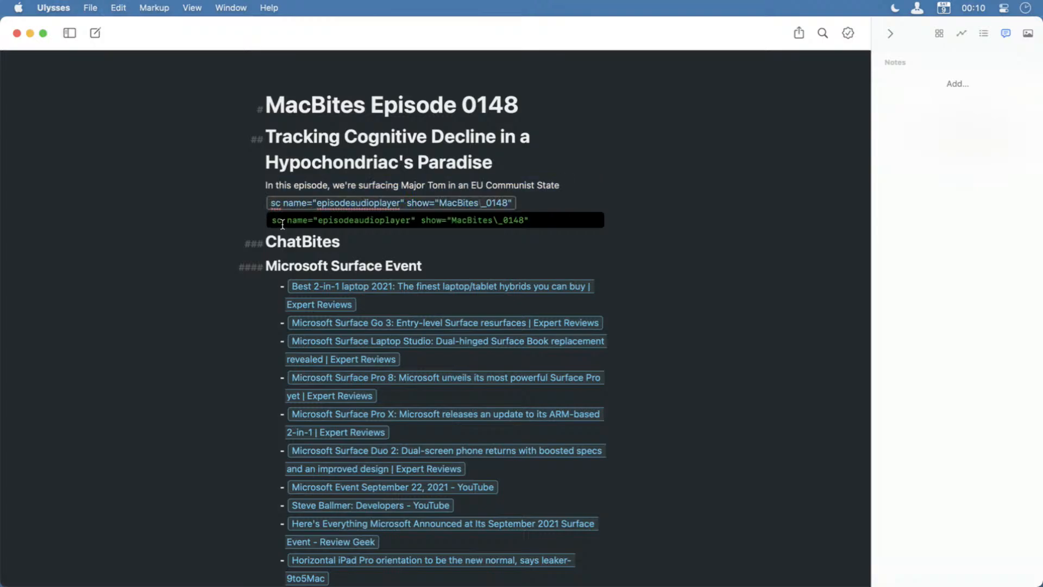
pyautogui.click(552, 207)
pyautogui.press('shift+super+Left')
pyautogui.press('BackSpace')
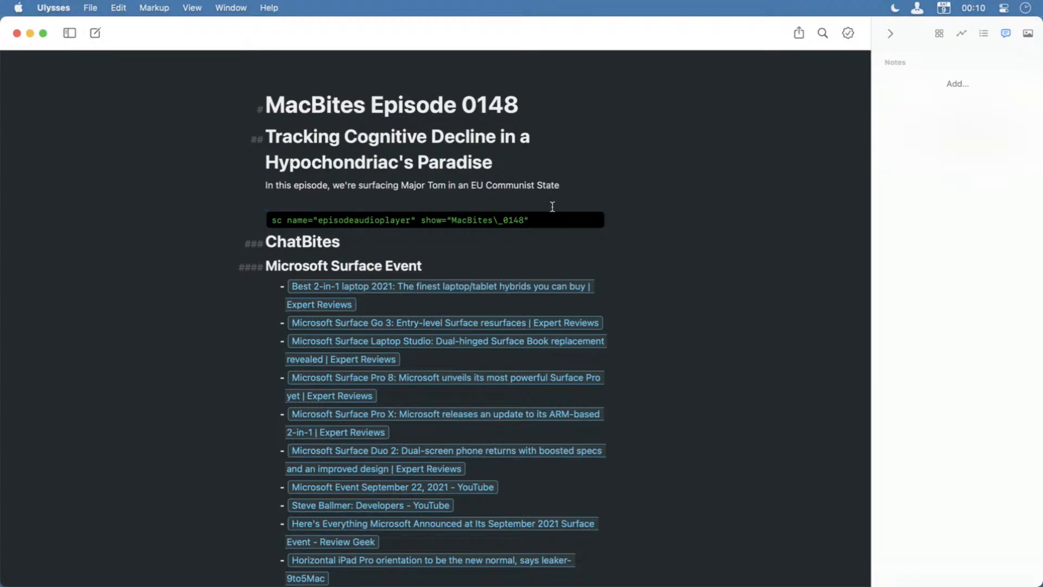
pyautogui.press('BackSpace')
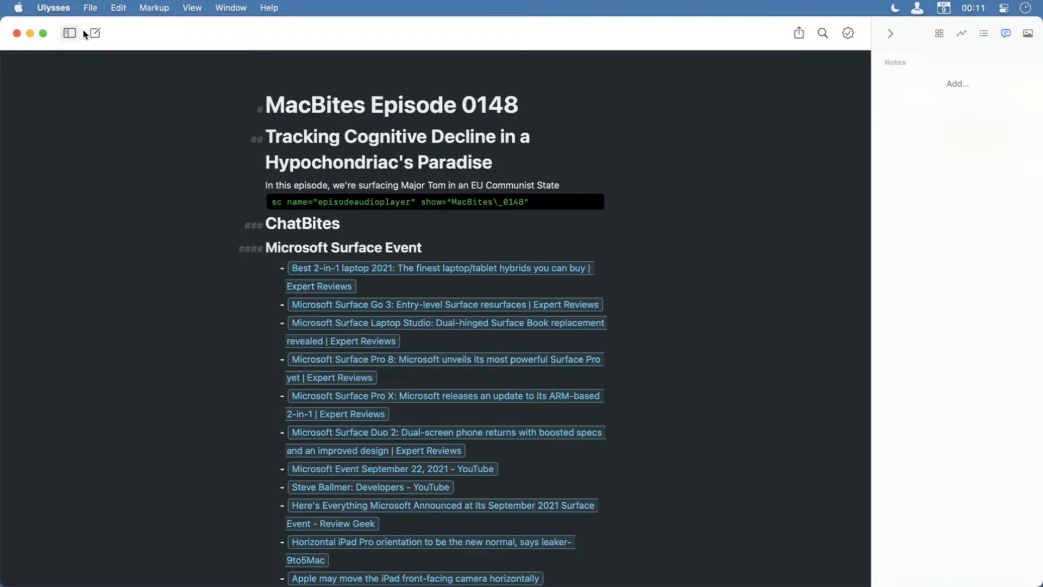
# Open the MacBites Episode 0149 sheet in the MacBites Show Notes group and examine its shortcode block, headings and link lists.
pyautogui.click(70, 33)
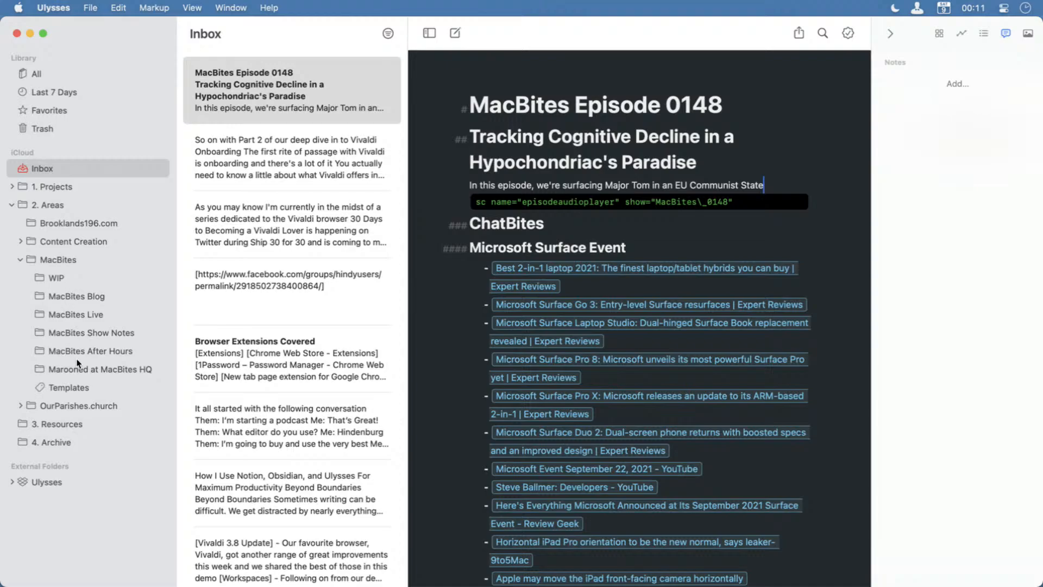
pyautogui.click(98, 334)
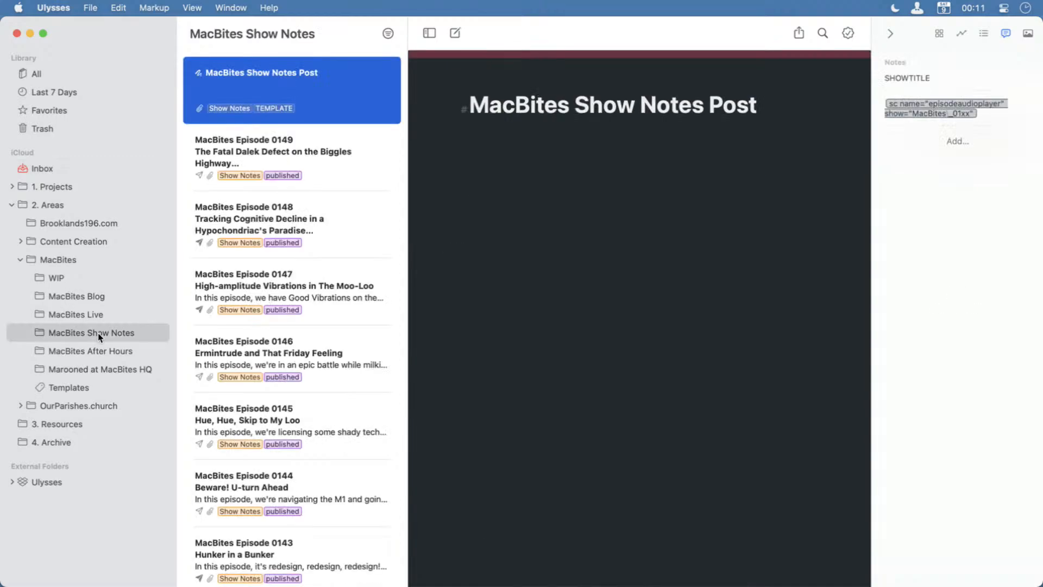
pyautogui.click(335, 149)
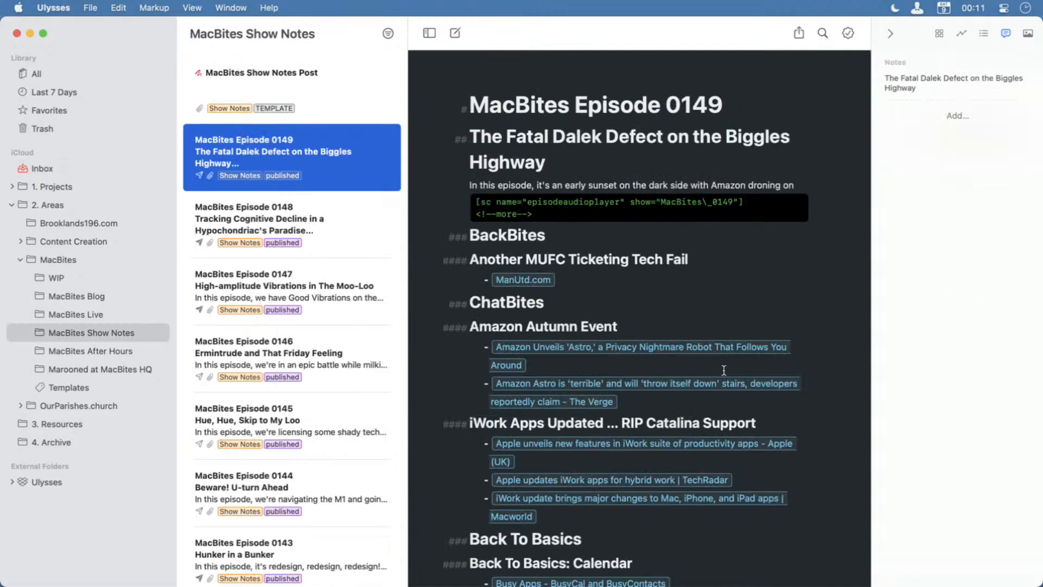
pyautogui.scroll(-5, 723, 370)
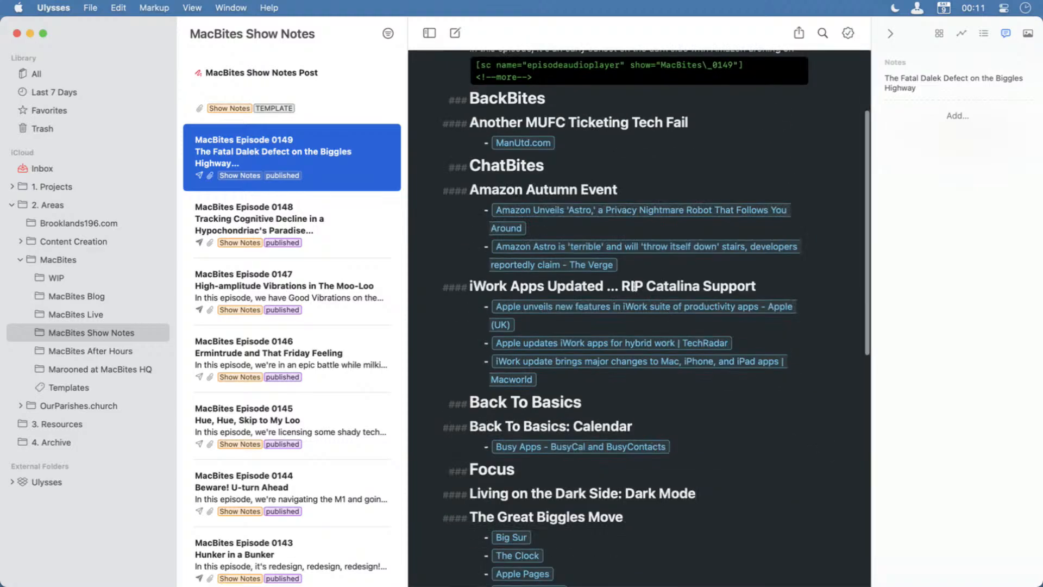
pyautogui.scroll(5, 634, 287)
pyautogui.moveTo(572, 209); pyautogui.dragTo(472, 197)
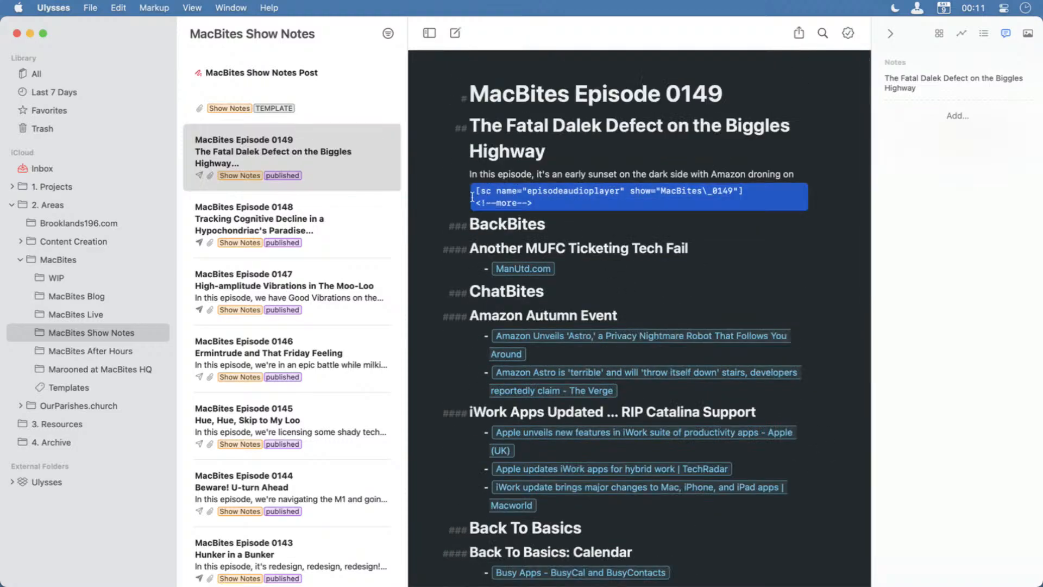
pyautogui.click(763, 195)
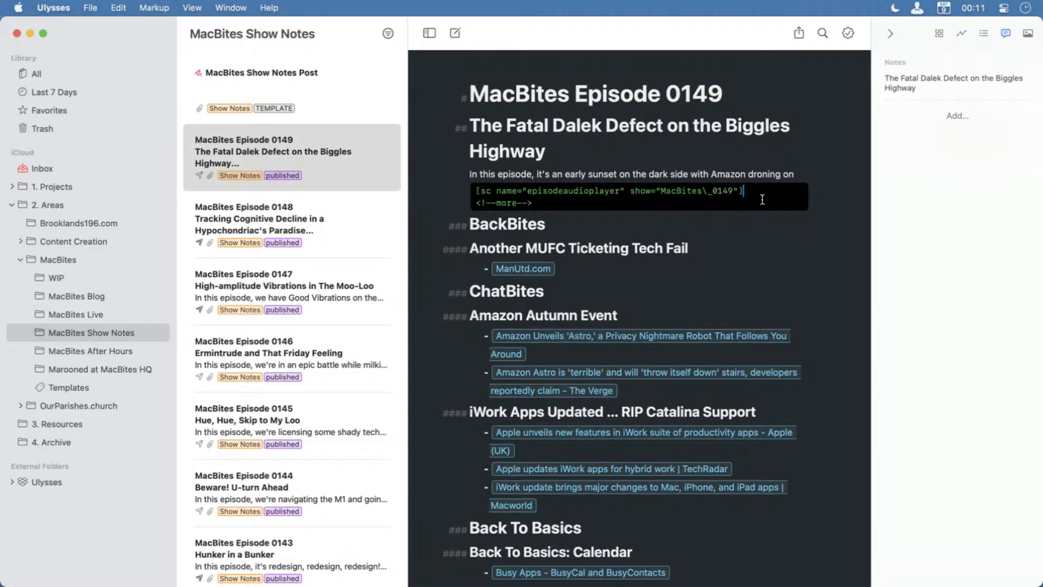
pyautogui.click(526, 206)
pyautogui.scroll(-15, 672, 415)
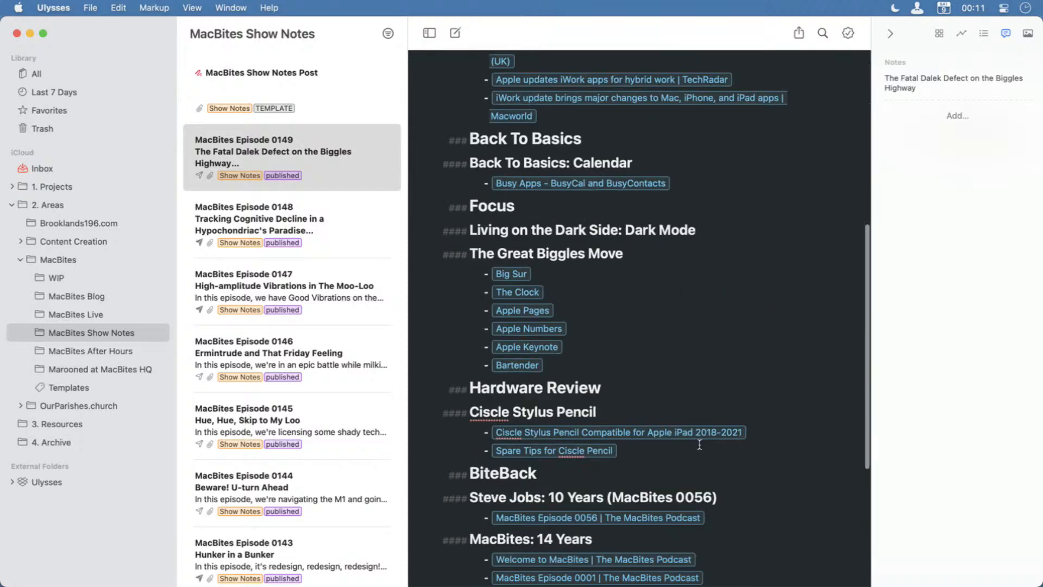
pyautogui.scroll(15, 700, 445)
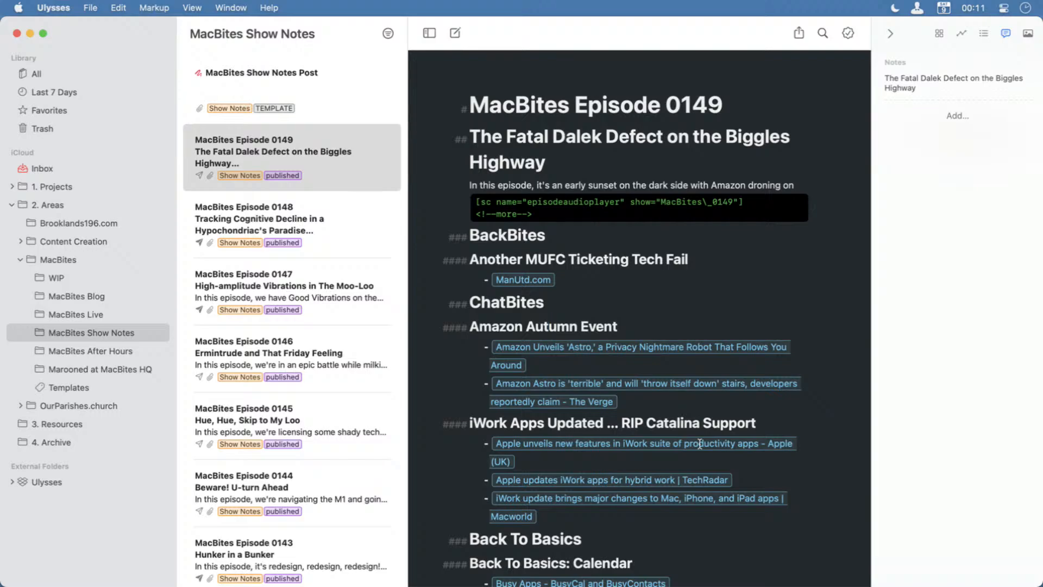
# Hide Ulysses, switch back to the MacBites project in Scrivener and save it.
pyautogui.press('super+h')
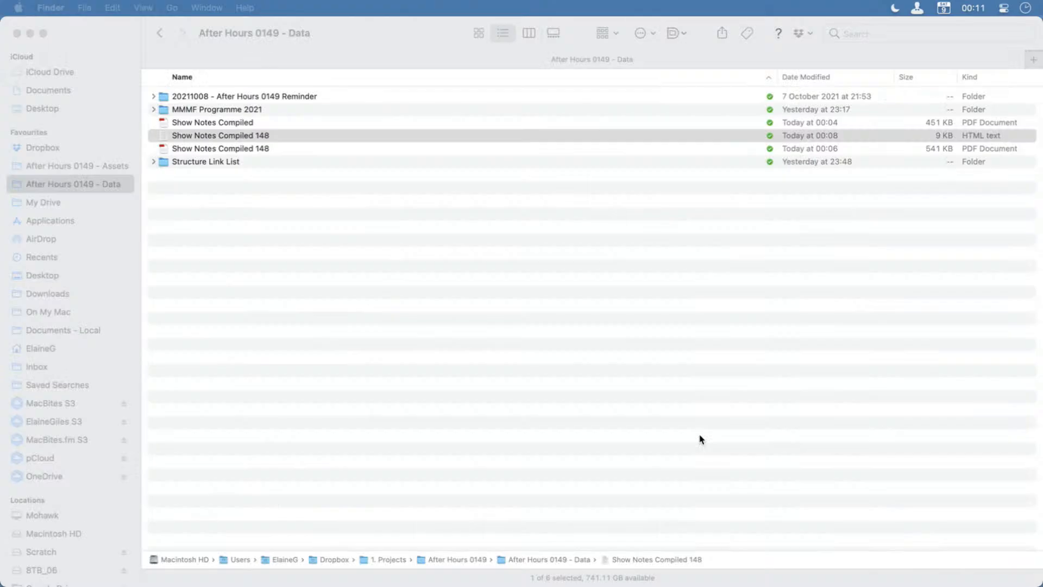
pyautogui.click(297, 134)
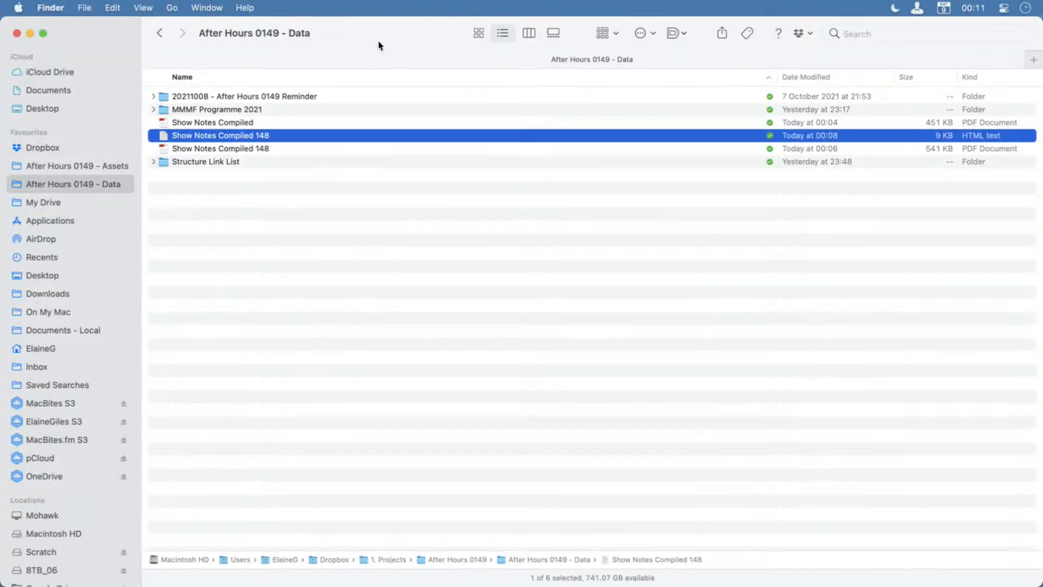
pyautogui.moveTo(379, 33); pyautogui.dragTo(1042, 279)
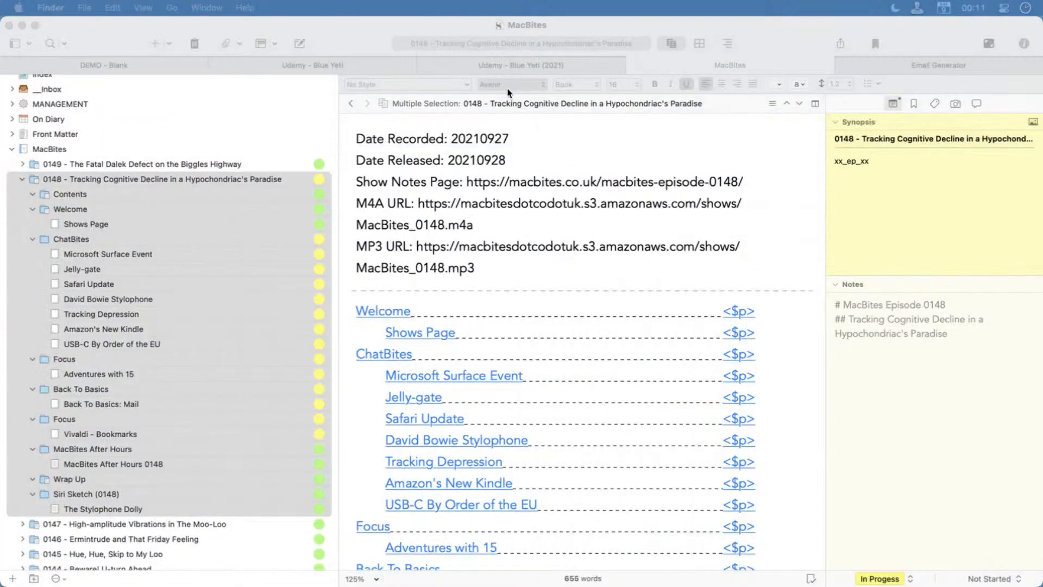
pyautogui.click(312, 27)
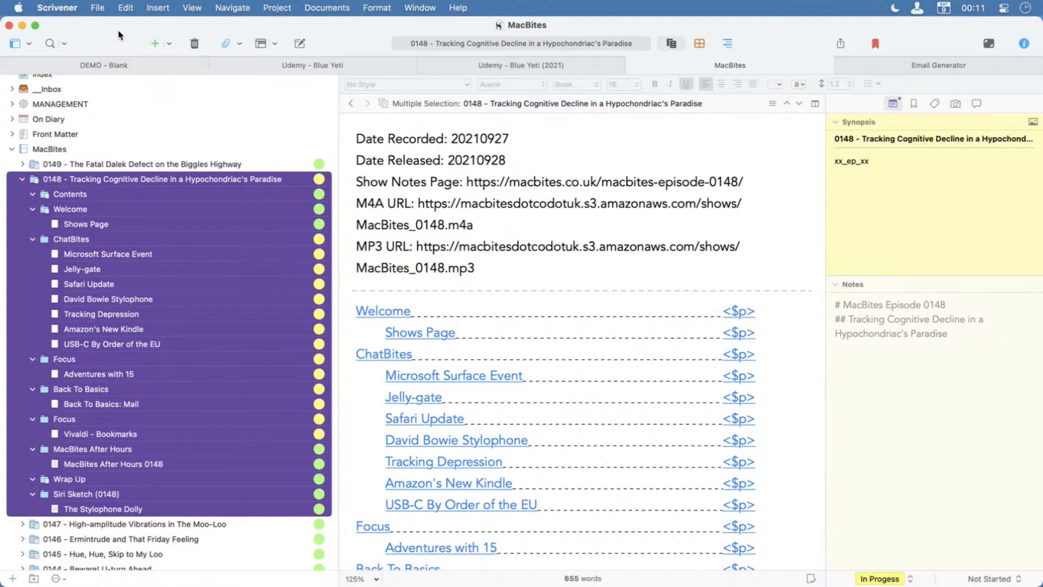
pyautogui.press('super+s')
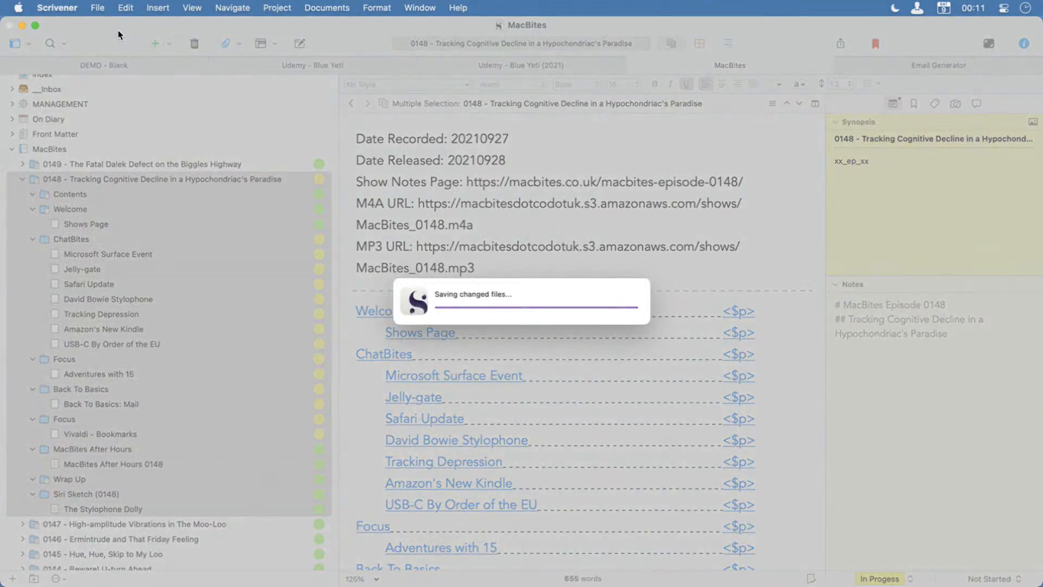